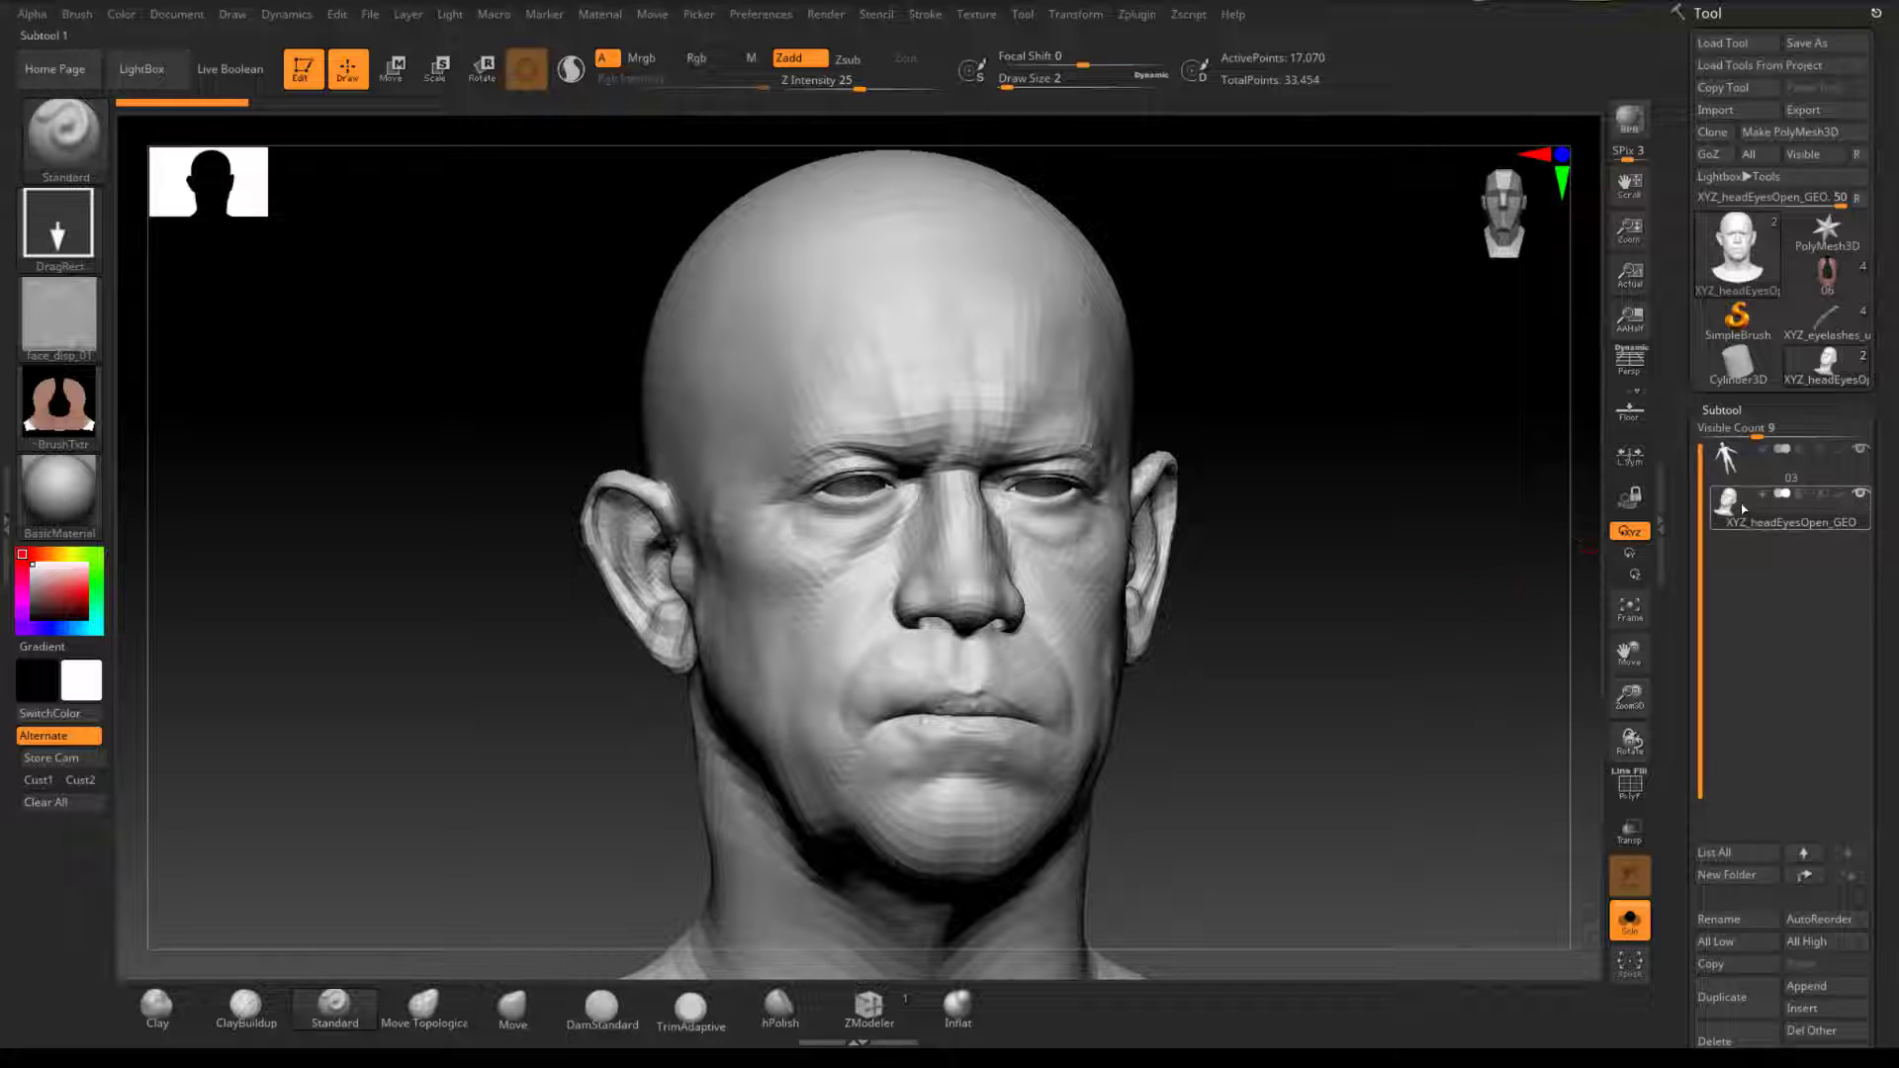
Step: Compare the 03 body subtool with the XYZ_headEyesOpen_GEO head subtool from several angles, finishing on the head subtool
{"action": "left_click_drag", "start_coordinate": [1416, 615], "coordinate": [1266, 641]}
{"action": "left_click", "coordinate": [1738, 465]}
{"action": "left_click_drag", "start_coordinate": [1388, 662], "coordinate": [1464, 685]}
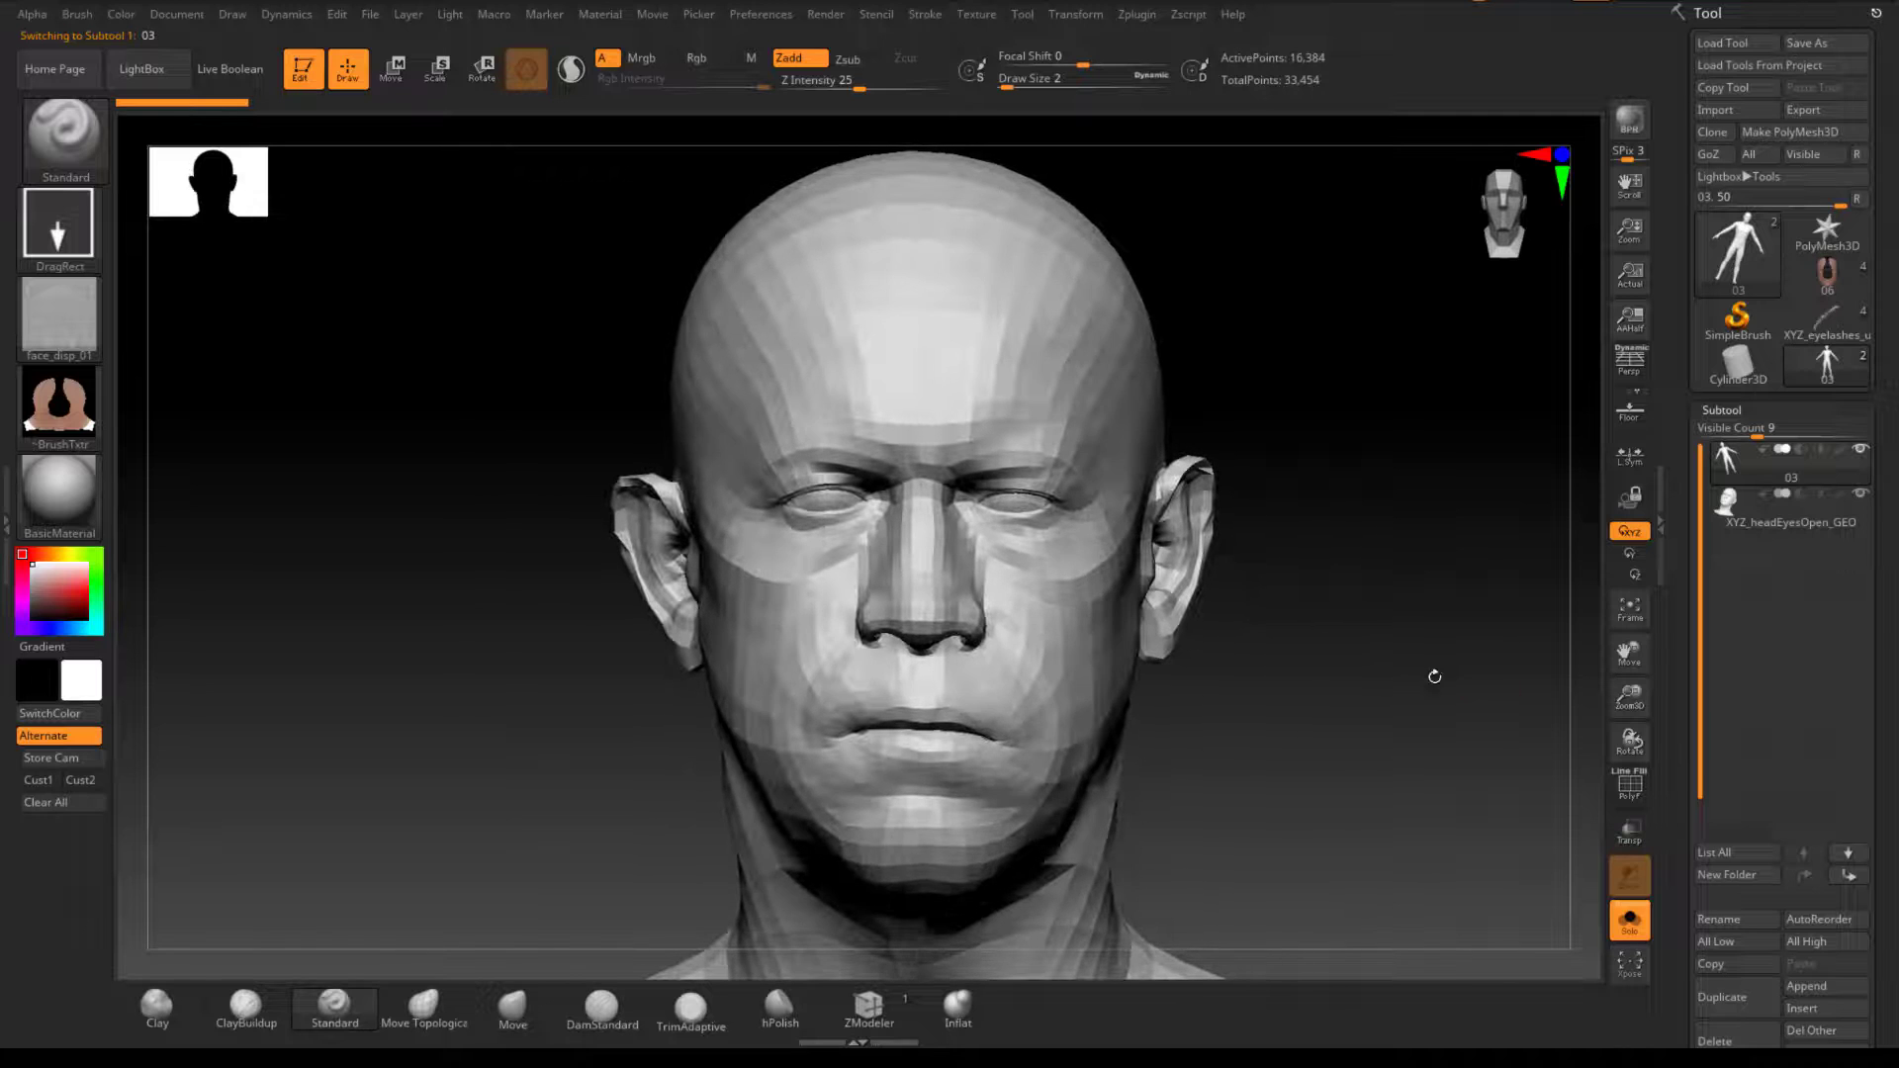
{"action": "left_click_drag", "start_coordinate": [1304, 737], "coordinate": [1196, 727]}
{"action": "left_click", "coordinate": [1732, 506]}
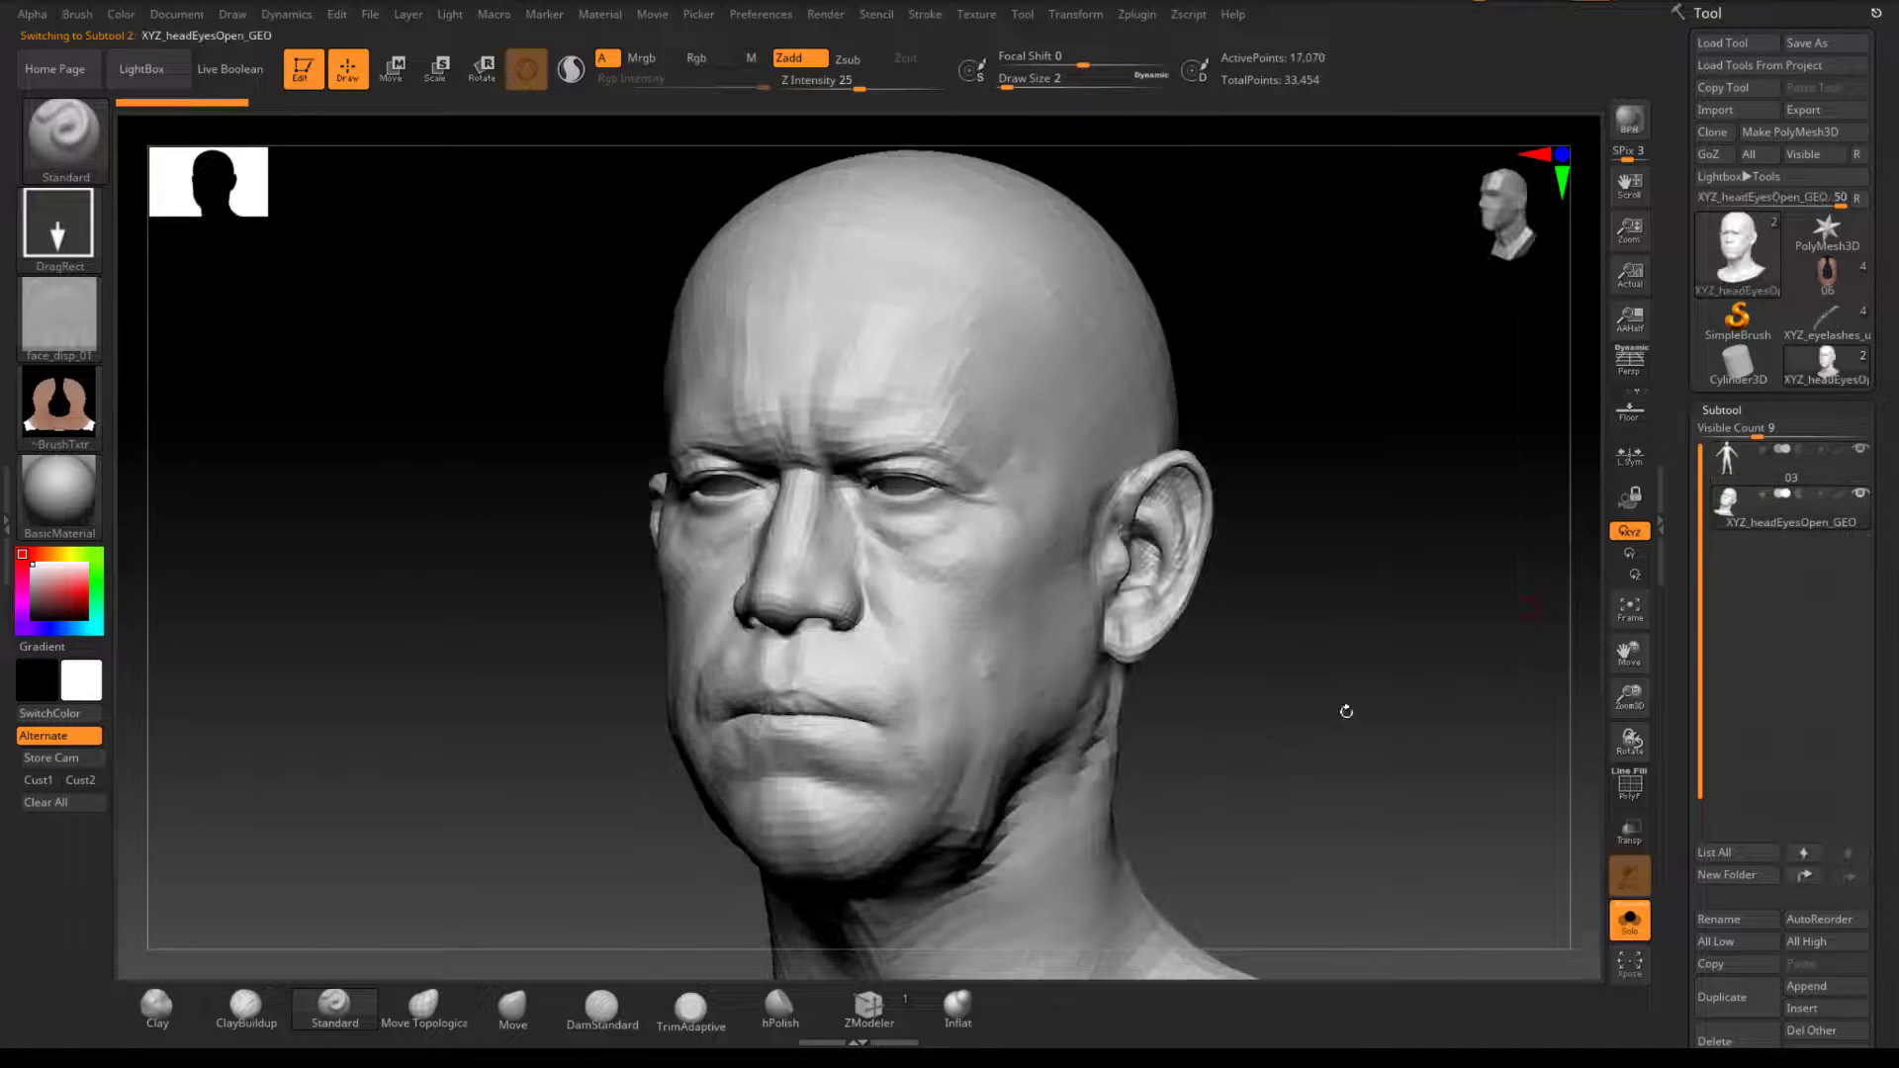
{"action": "left_click_drag", "start_coordinate": [1345, 695], "coordinate": [1297, 727]}
{"action": "left_click_drag", "start_coordinate": [1296, 650], "coordinate": [1350, 665]}
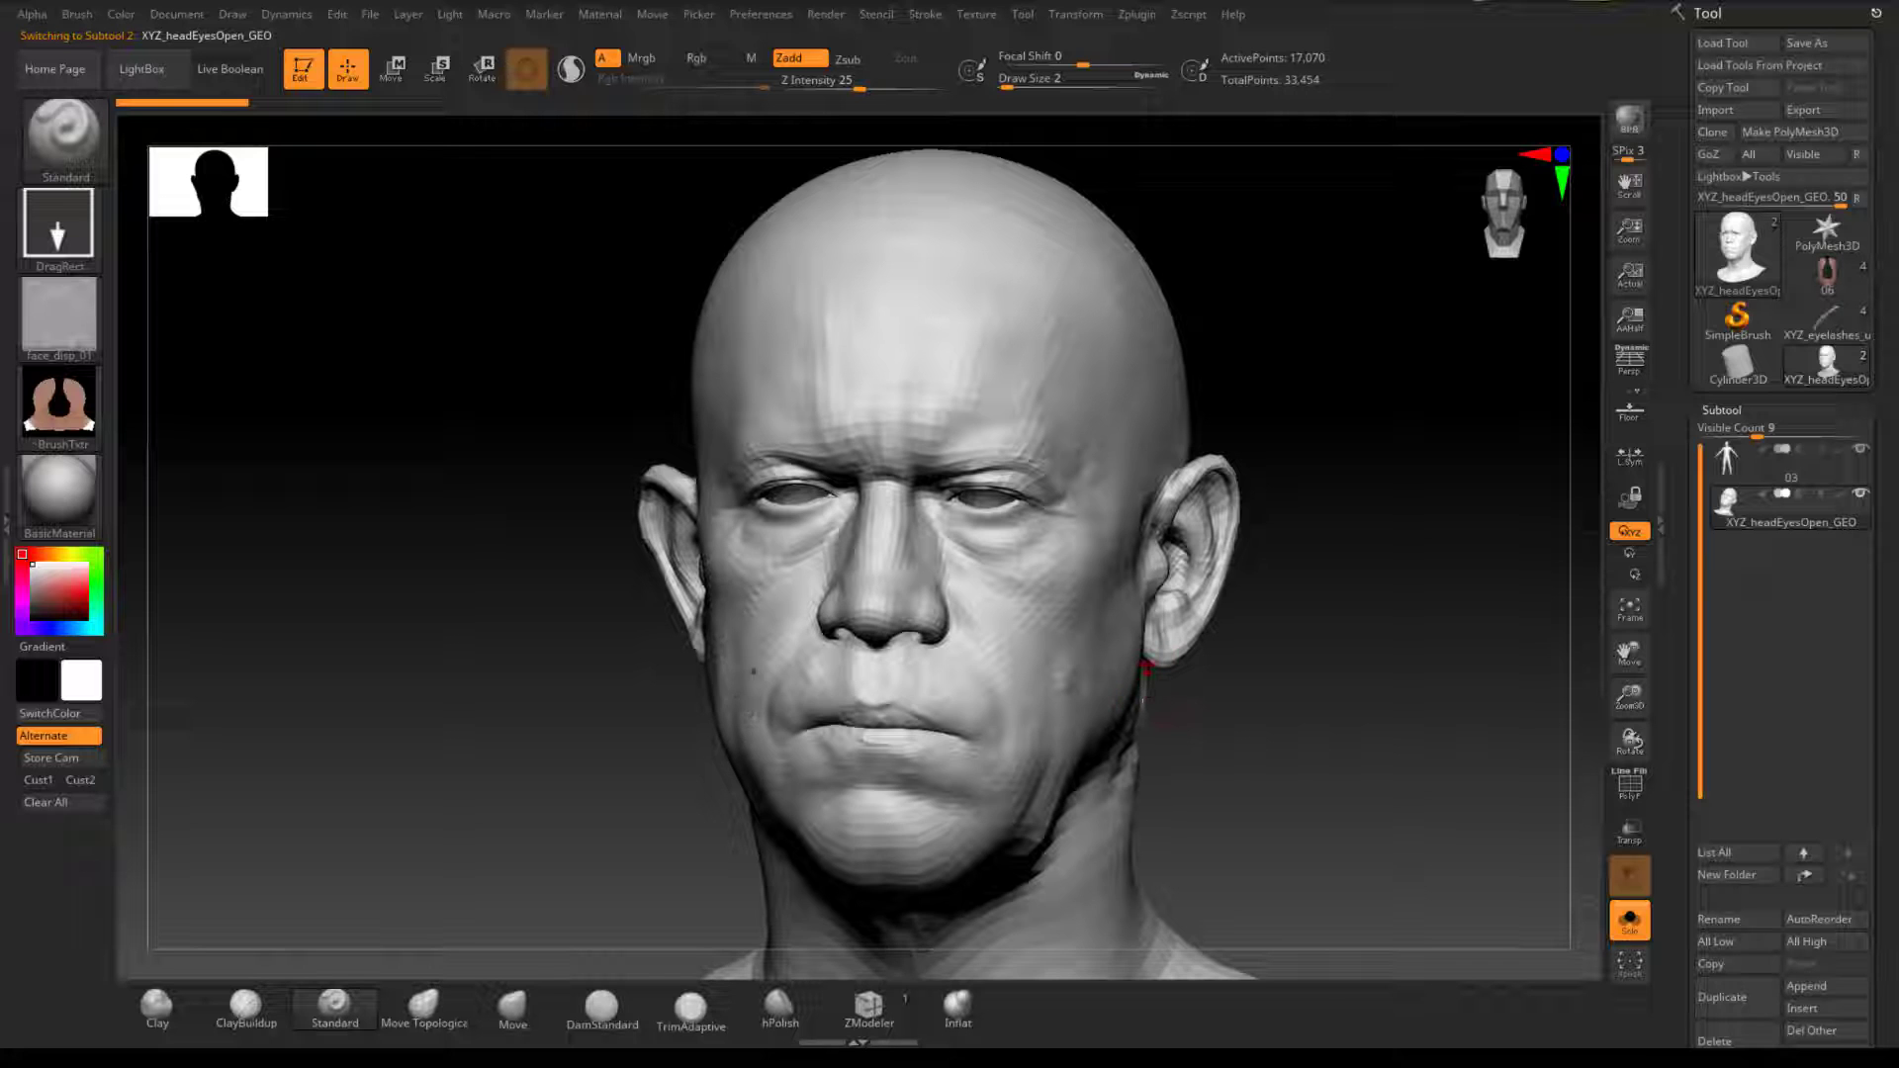
{"action": "left_click_drag", "start_coordinate": [1321, 674], "coordinate": [1417, 636]}
{"action": "left_click", "coordinate": [1726, 470]}
{"action": "left_click", "coordinate": [1802, 519]}
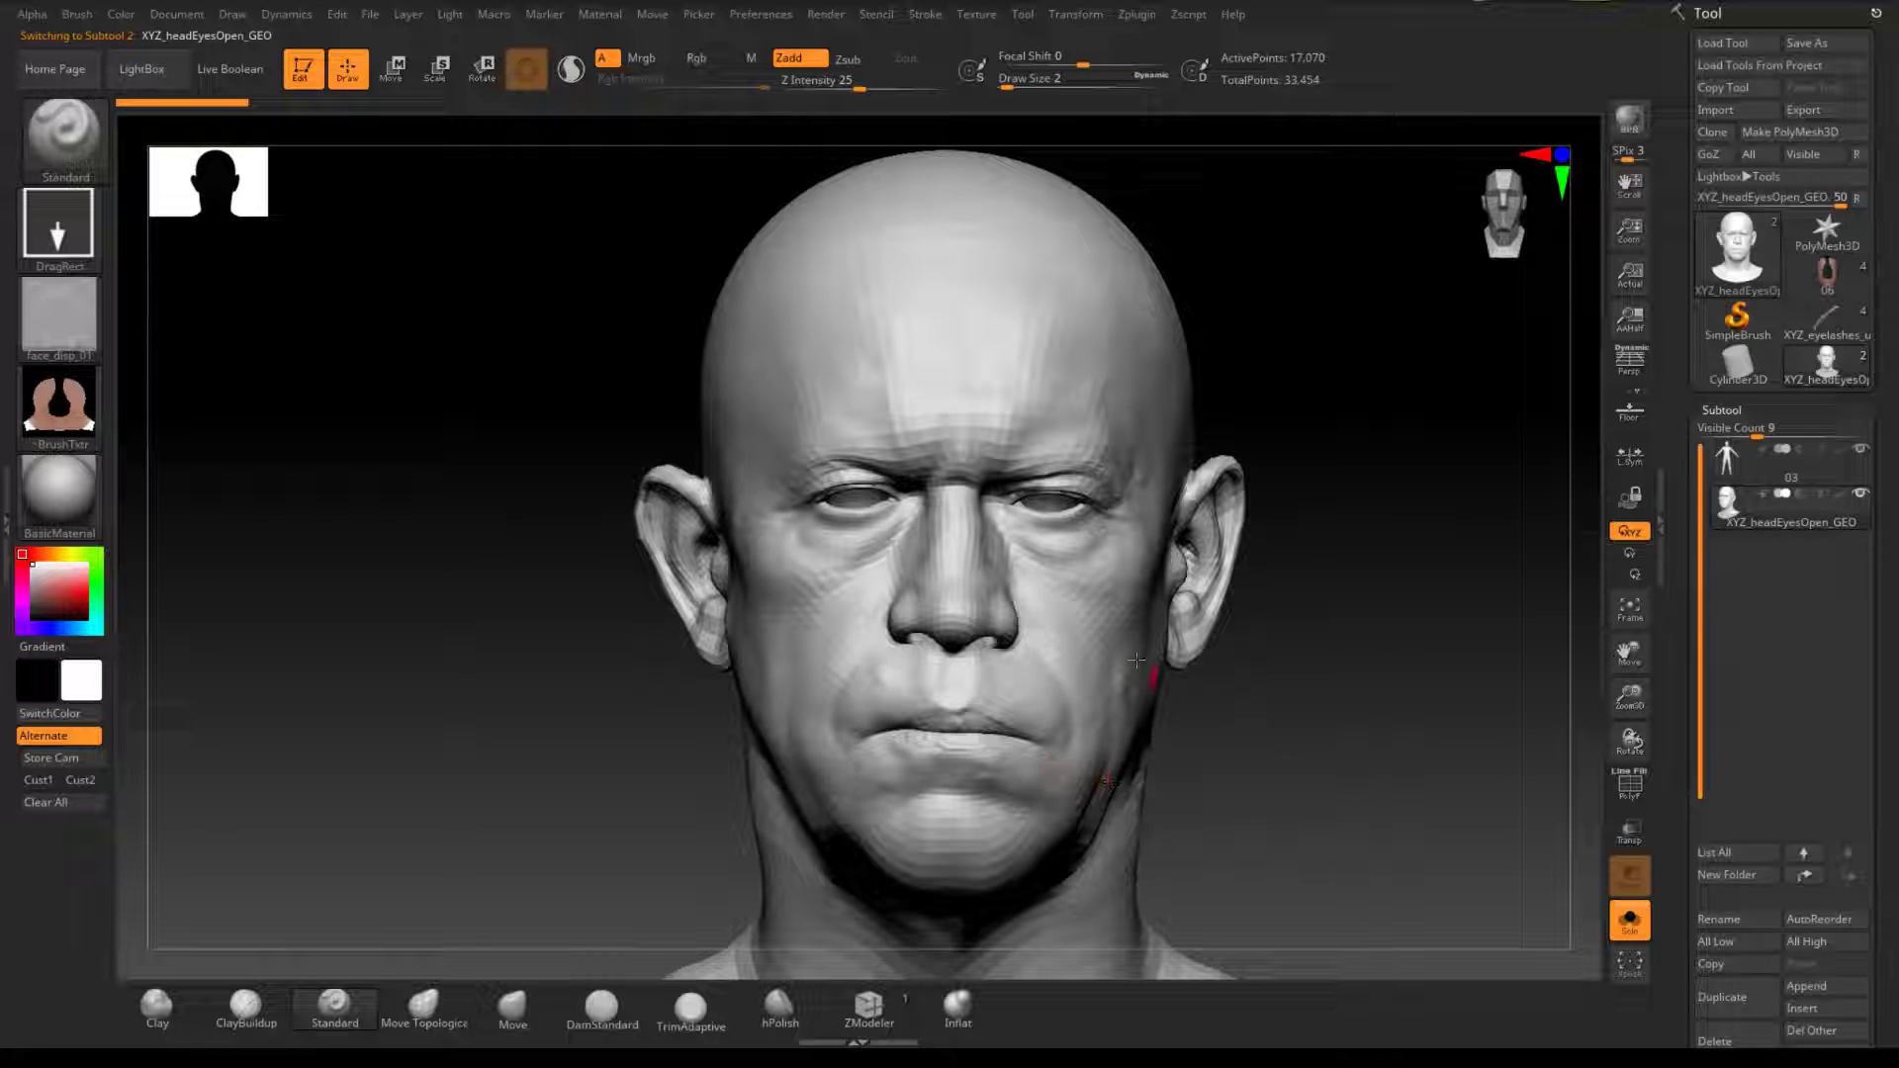
Step: Switch to Photoshop to examine the flipped albedo map XYZ_albedo_lin_srgb.1001_flipped.jpg, and return to the head in ZBrush
{"action": "left_click_drag", "start_coordinate": [1356, 721], "coordinate": [1481, 714]}
{"action": "left_click_drag", "start_coordinate": [1685, 821], "coordinate": [1685, 402]}
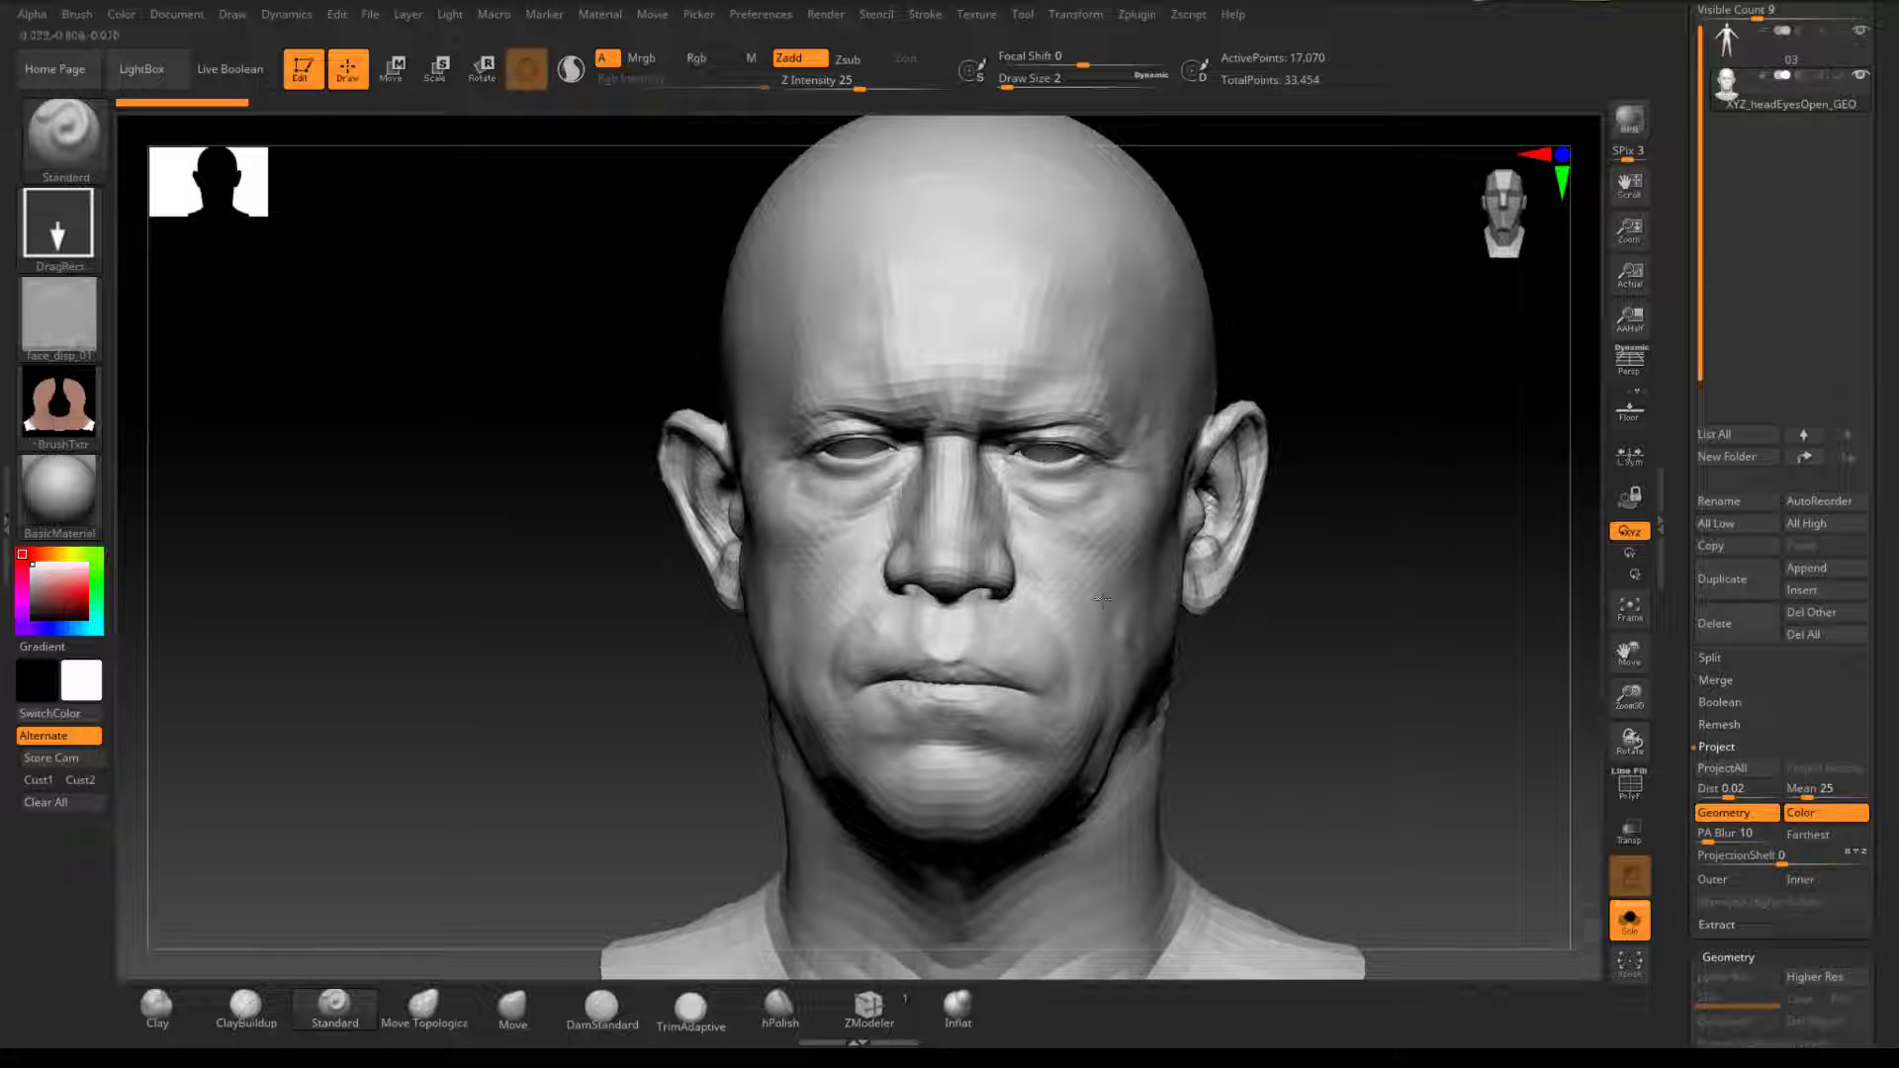
{"action": "left_click_drag", "start_coordinate": [1428, 721], "coordinate": [1514, 743]}
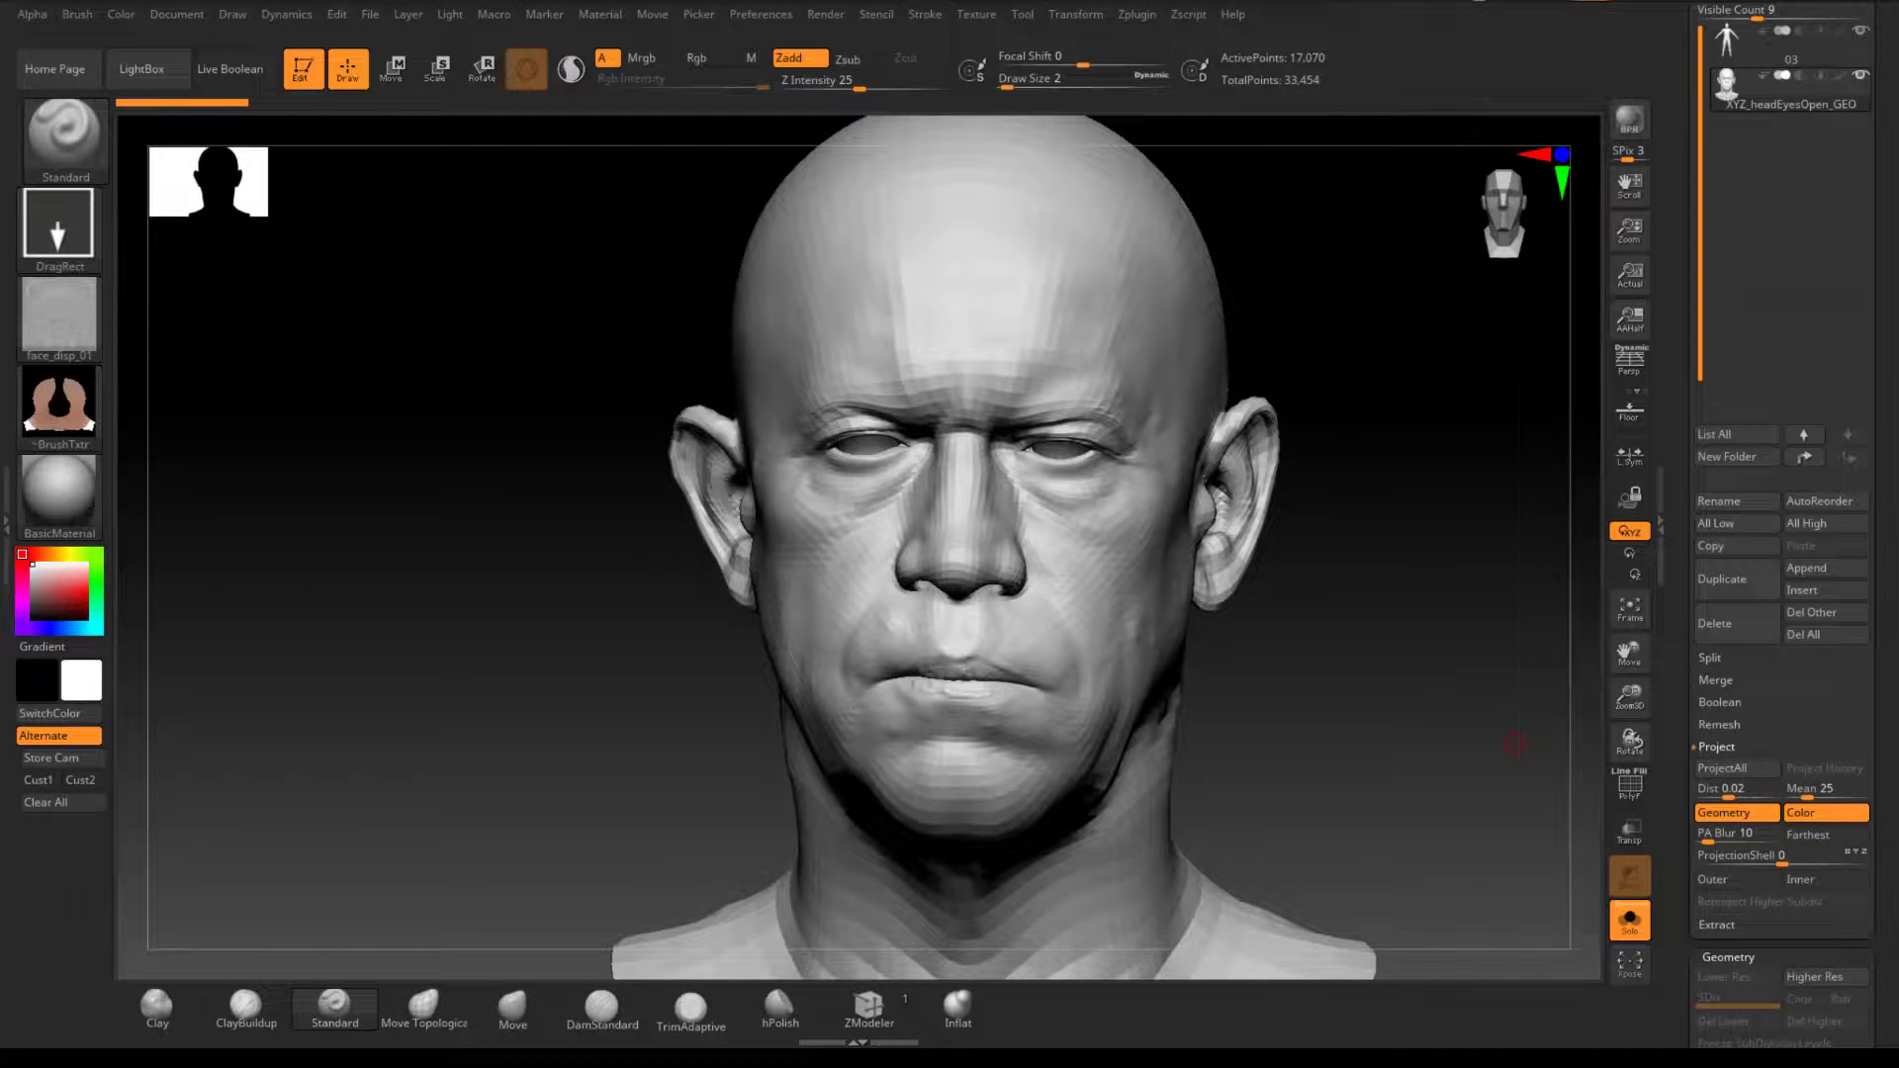
{"action": "key", "text": "alt+Tab"}
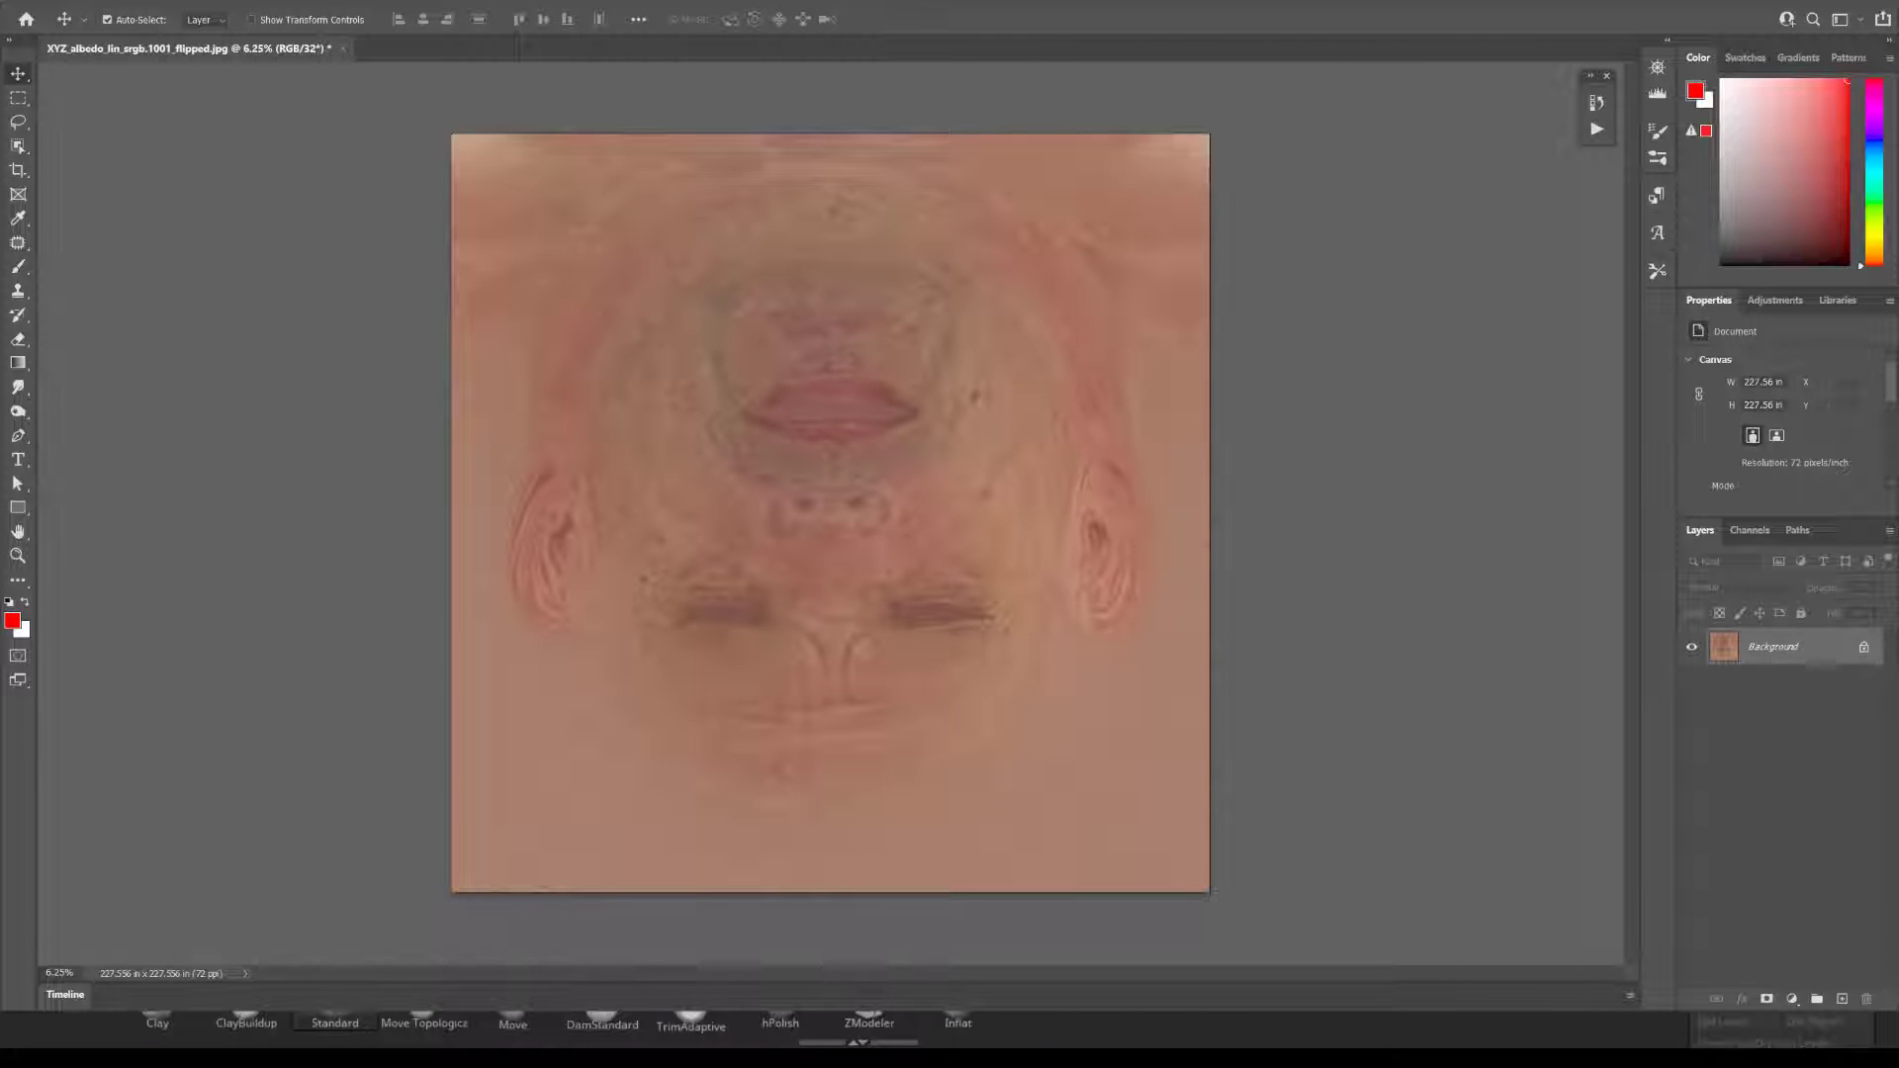
{"action": "key", "text": "alt+Tab"}
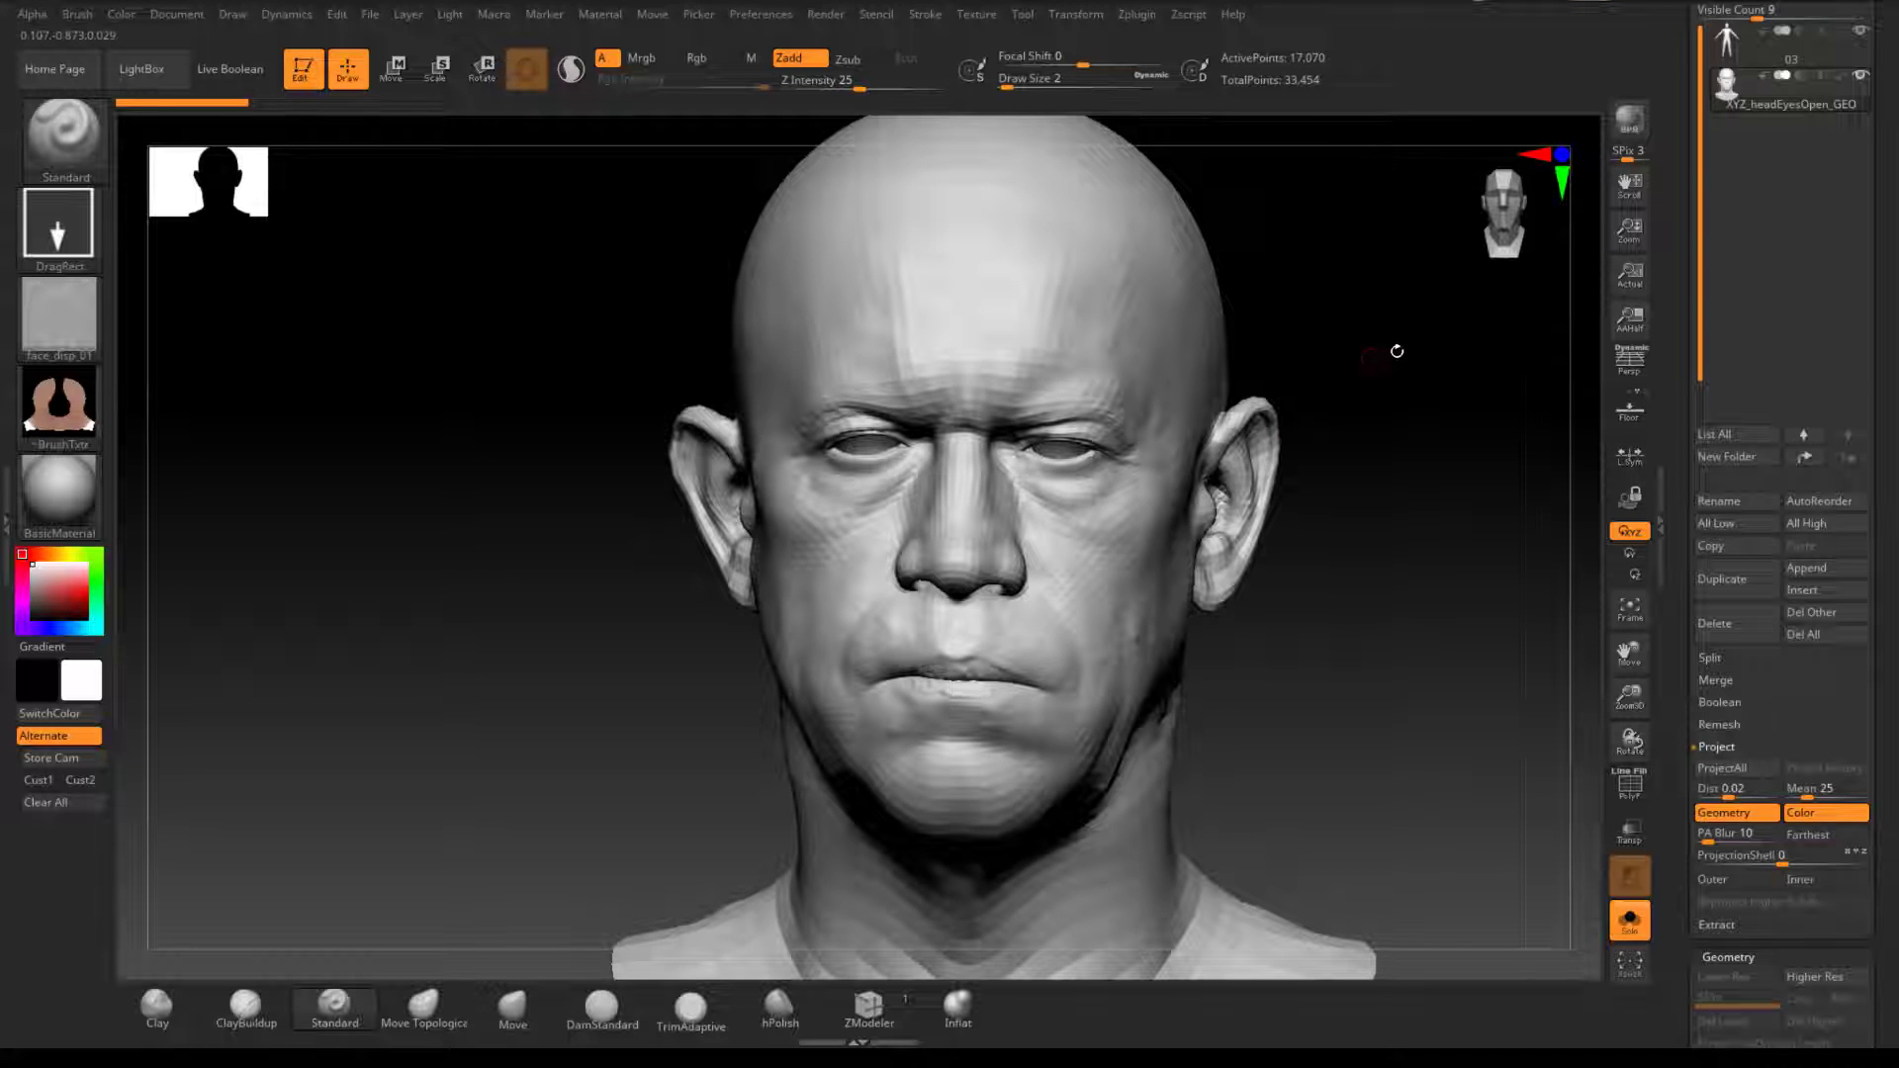
{"action": "left_click_drag", "start_coordinate": [1446, 470], "coordinate": [1560, 500]}
{"action": "left_click_drag", "start_coordinate": [1522, 591], "coordinate": [1439, 554]}
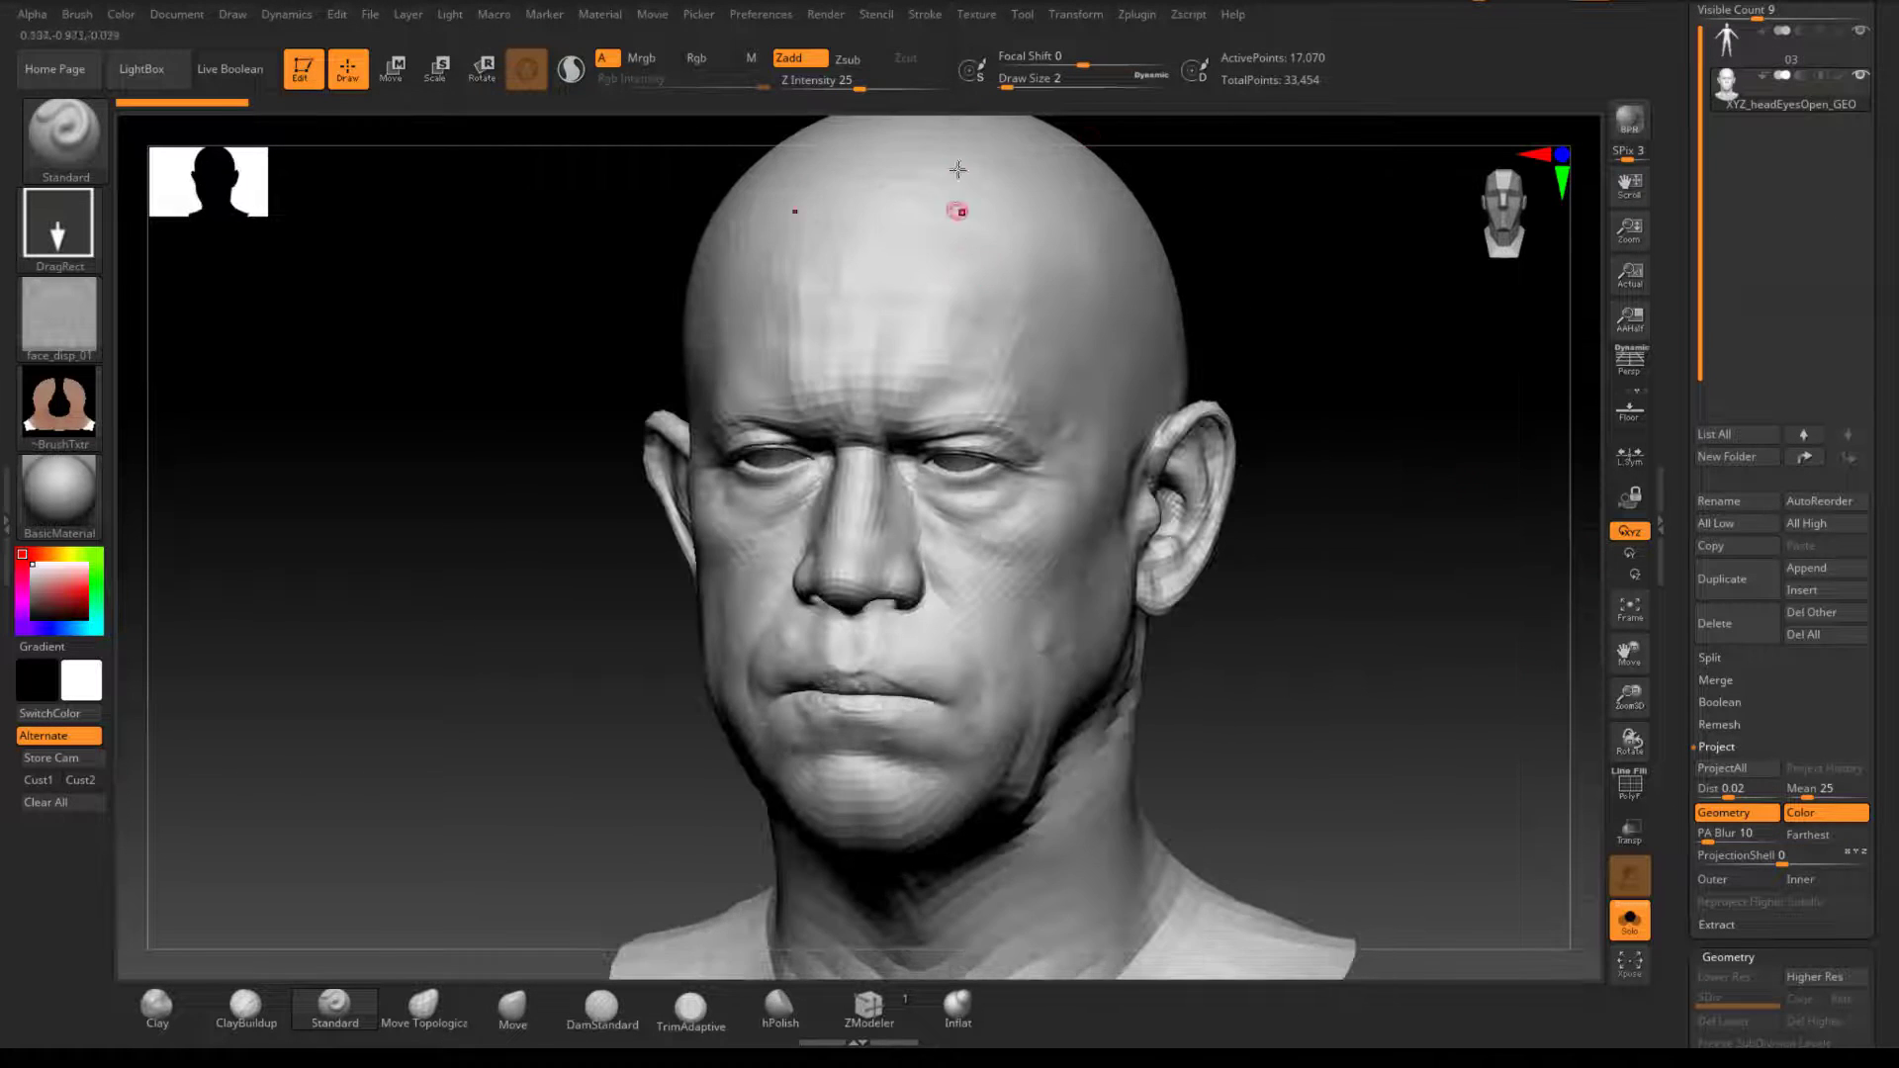
{"action": "left_click", "coordinate": [1151, 17]}
{"action": "left_click_drag", "start_coordinate": [1425, 398], "coordinate": [1432, 397]}
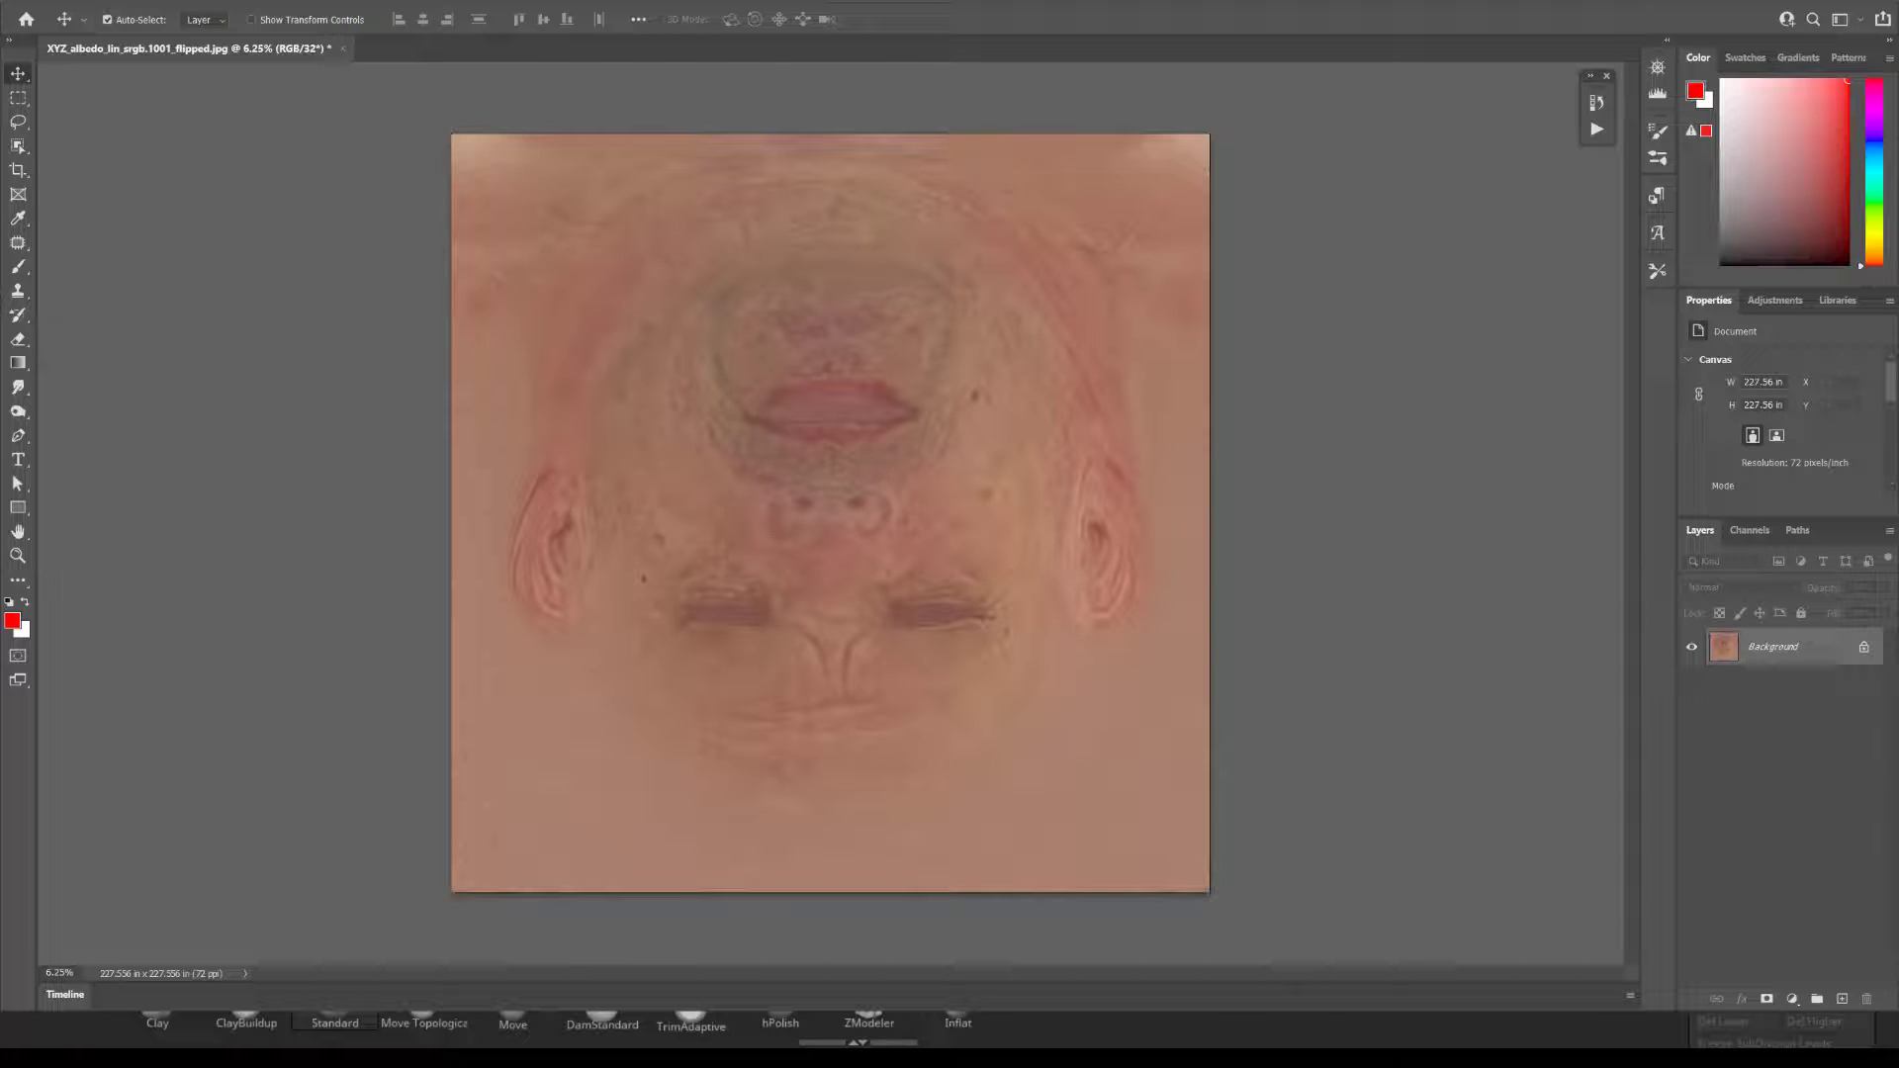
{"action": "key", "text": "alt+Tab"}
{"action": "left_click", "coordinate": [984, 14]}
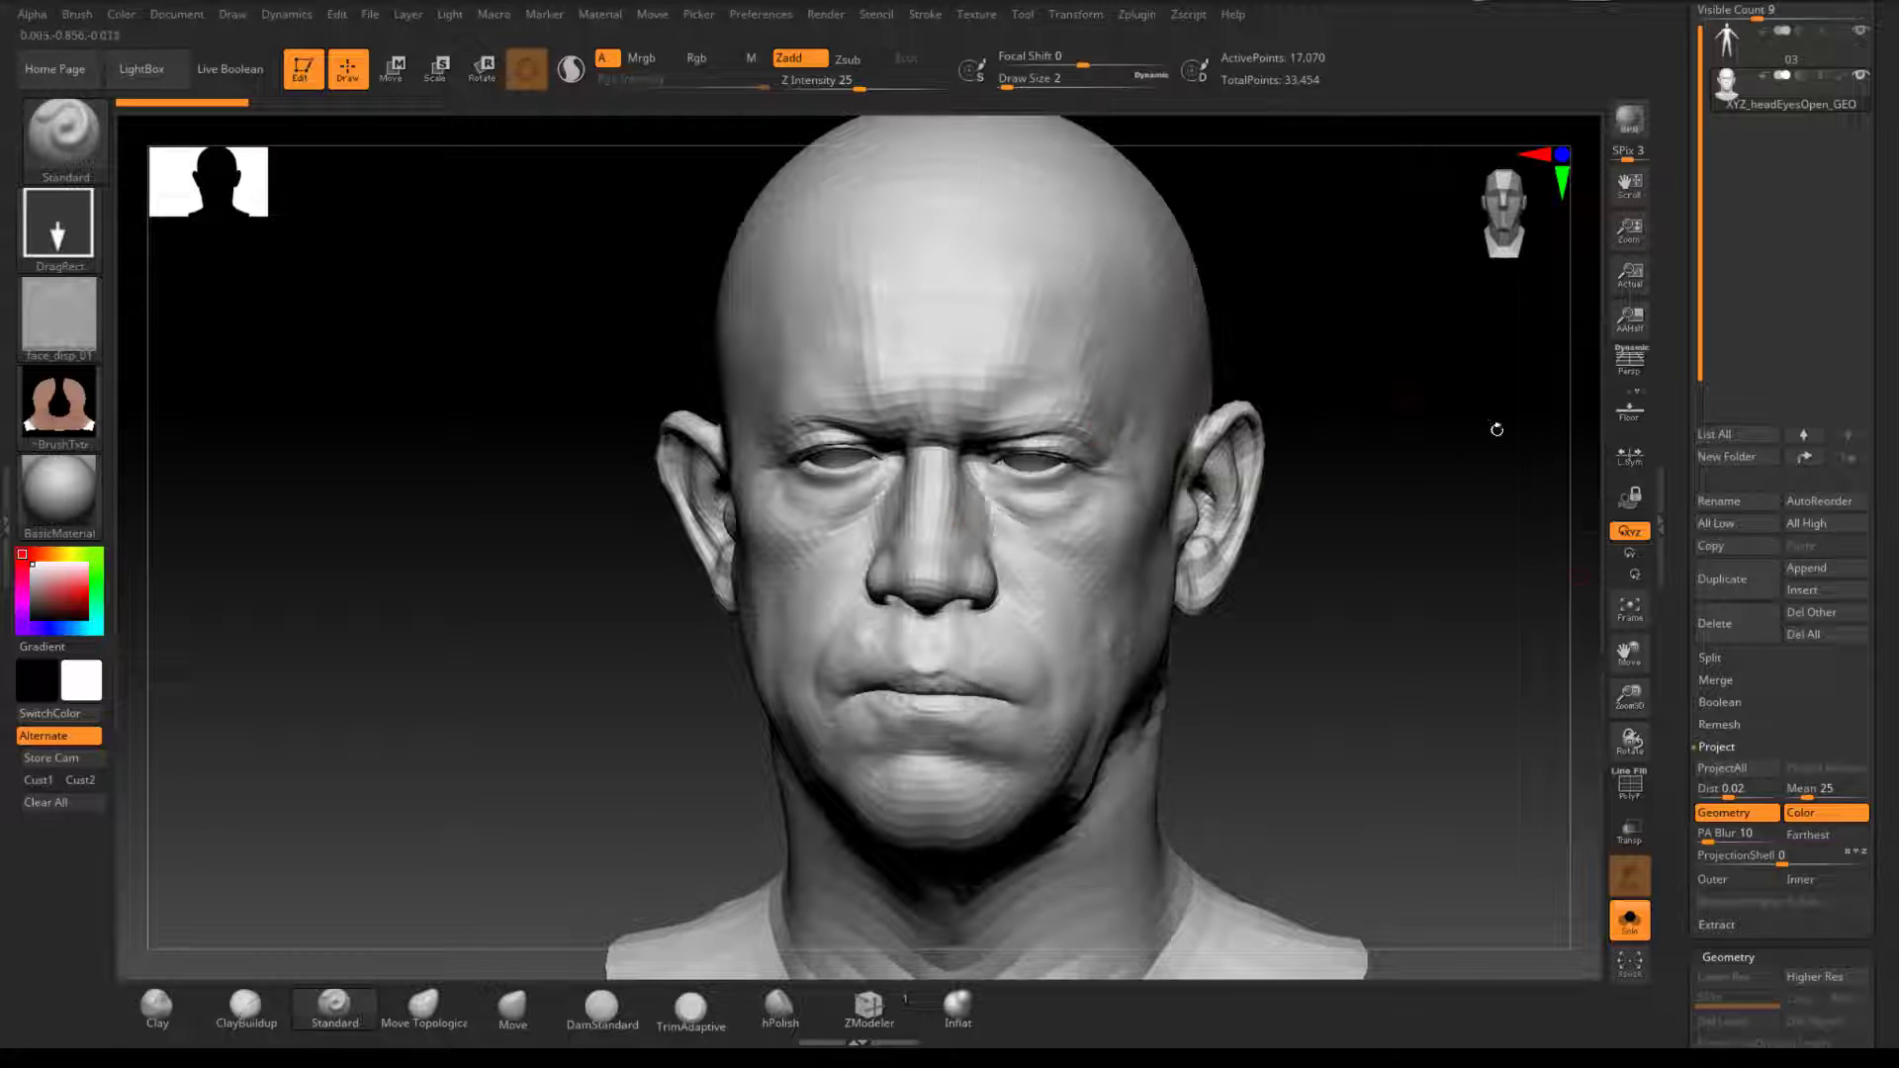
Step: Subdivide the XYZ_headEyesOpen_GEO head mesh up to subdivision level 6
{"action": "left_click_drag", "start_coordinate": [1579, 576], "coordinate": [1416, 652]}
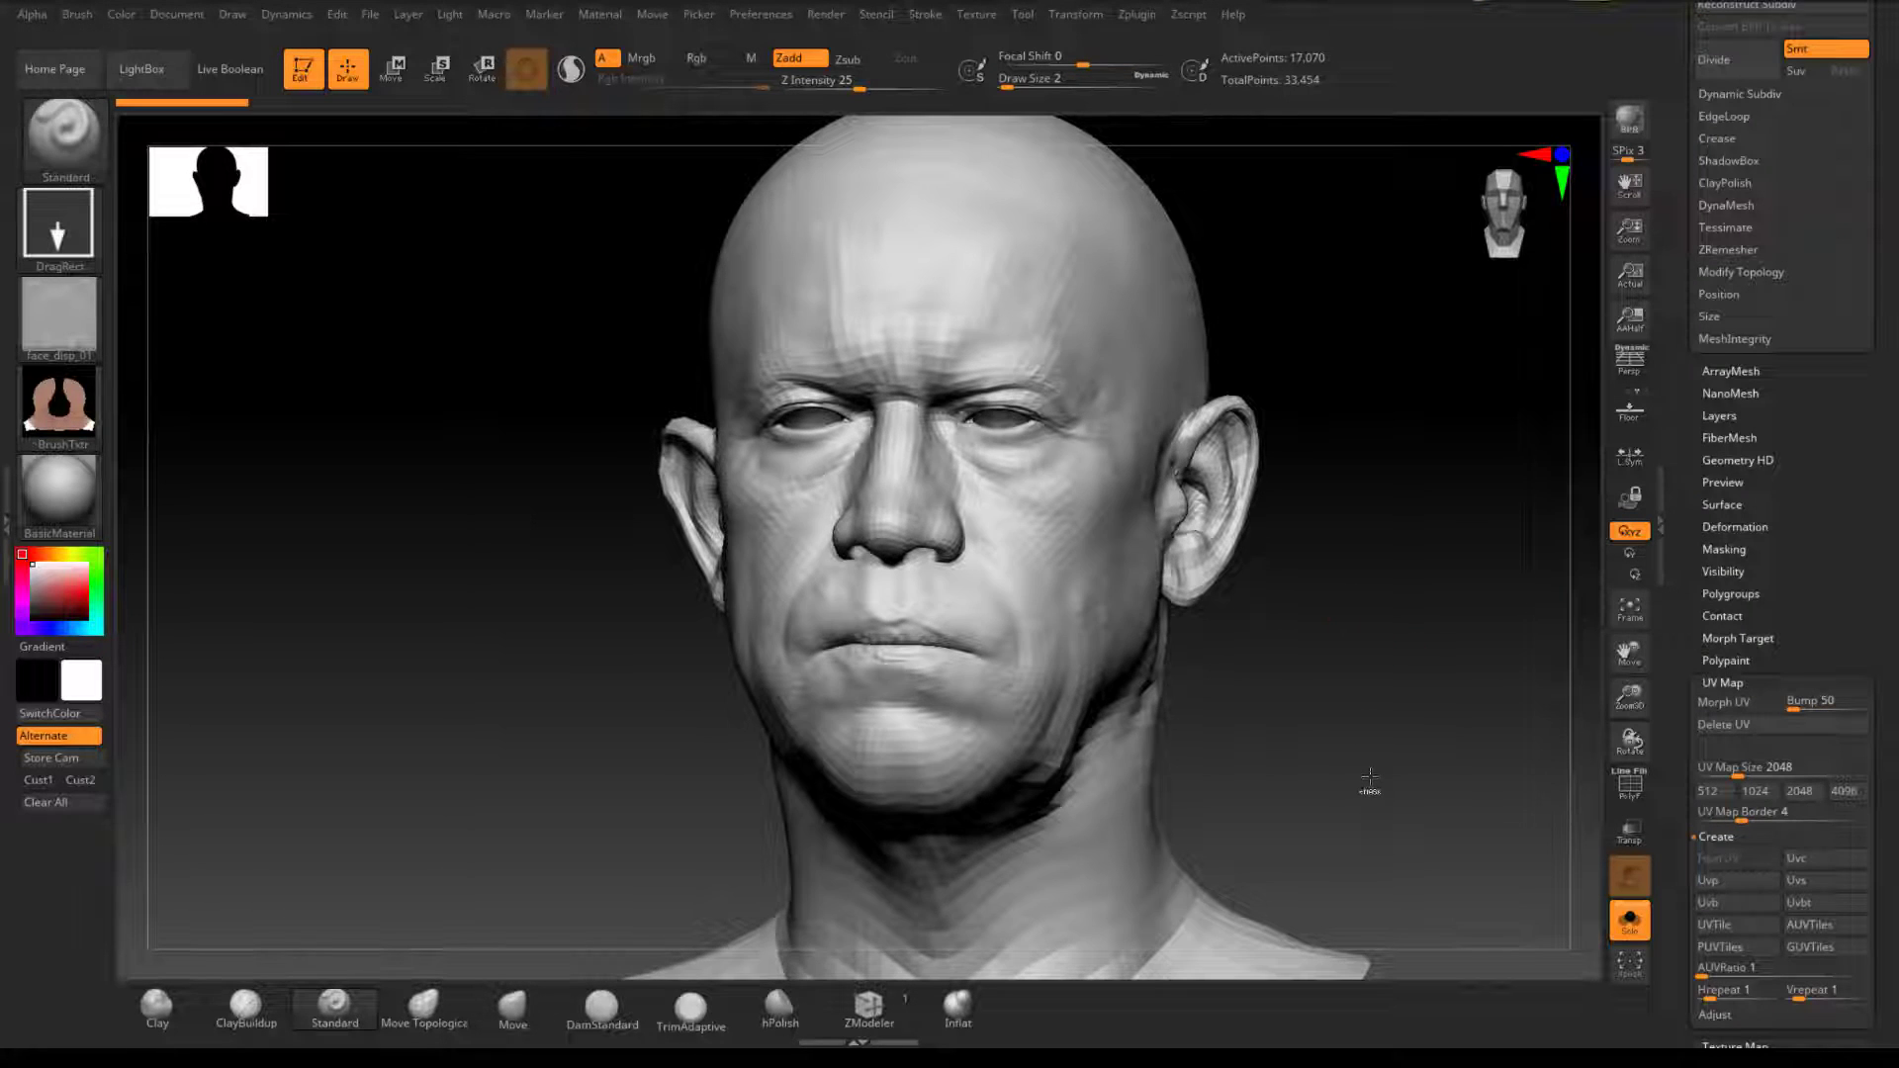
{"action": "key", "text": "ctrl+d"}
{"action": "key", "text": "ctrl+d"}
{"action": "key", "text": "ctrl+d"}
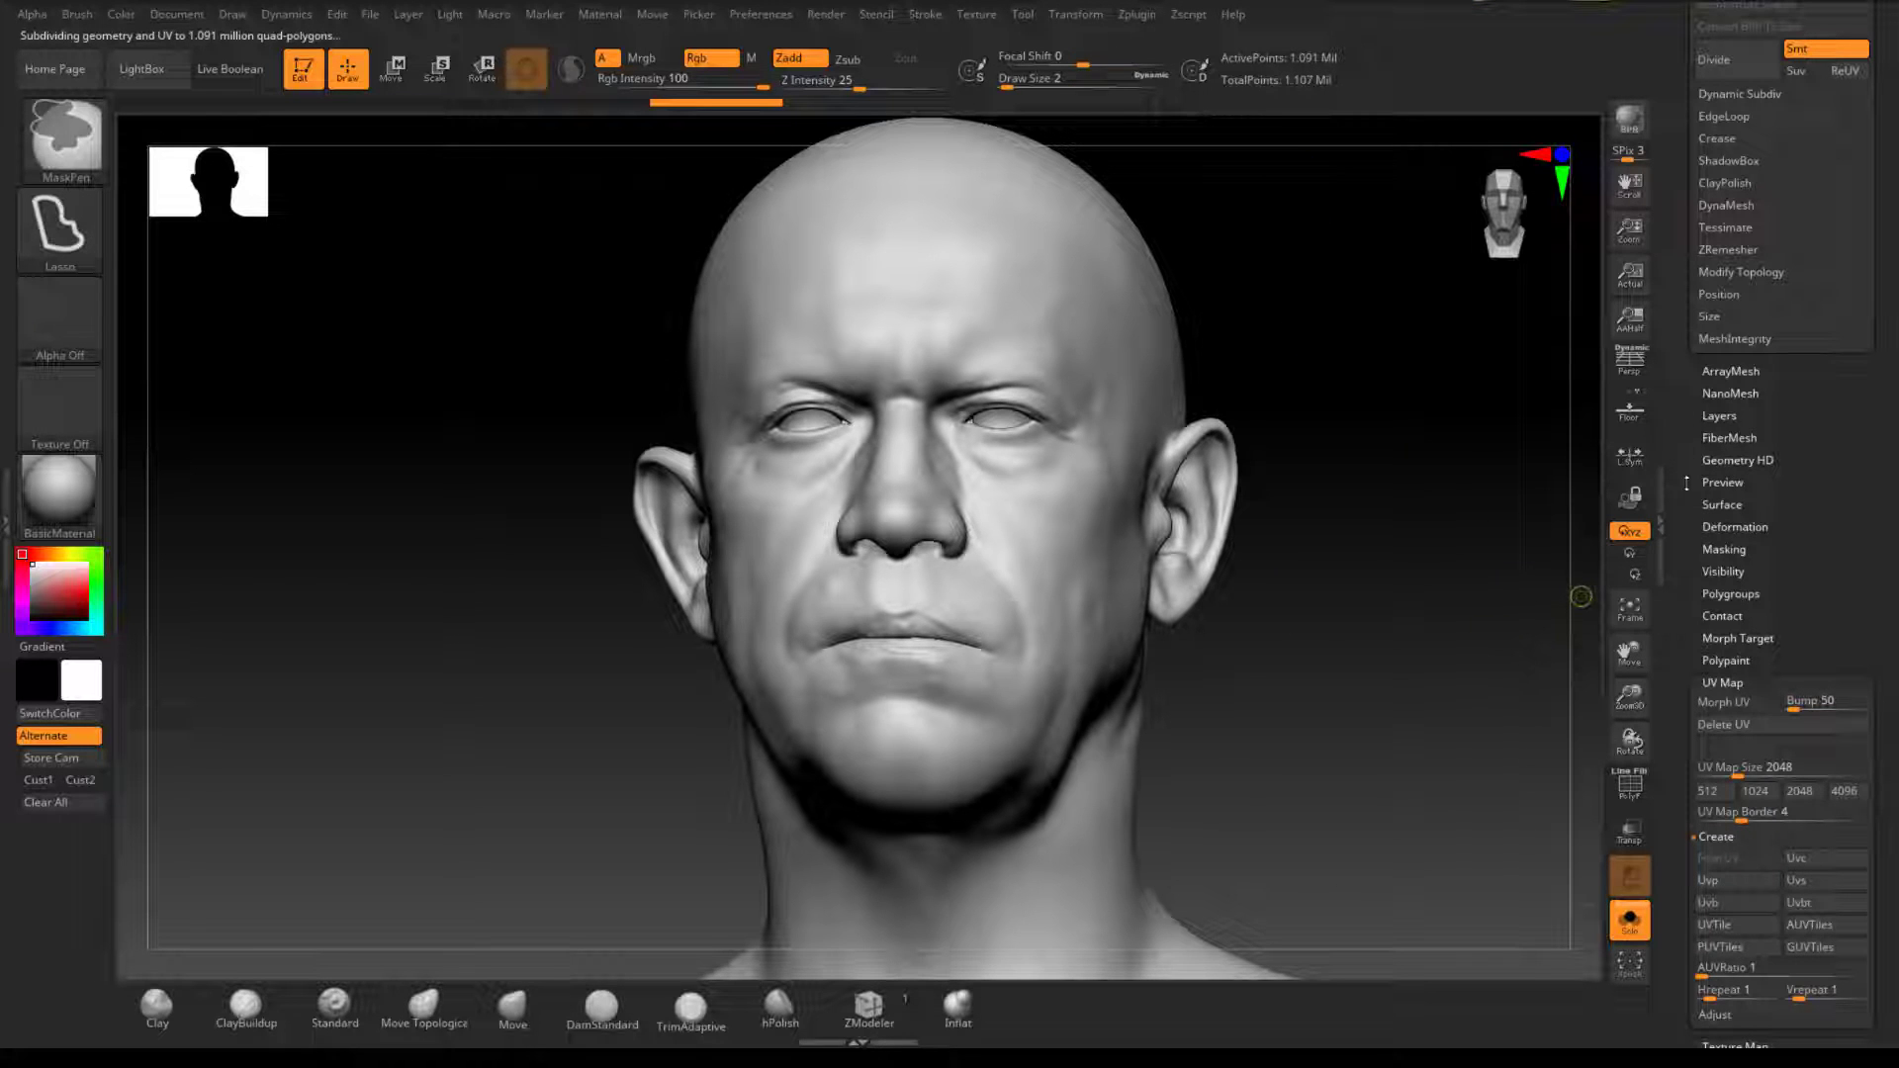
{"action": "scroll", "coordinate": [1689, 451], "scroll_direction": "up", "scroll_amount": 10}
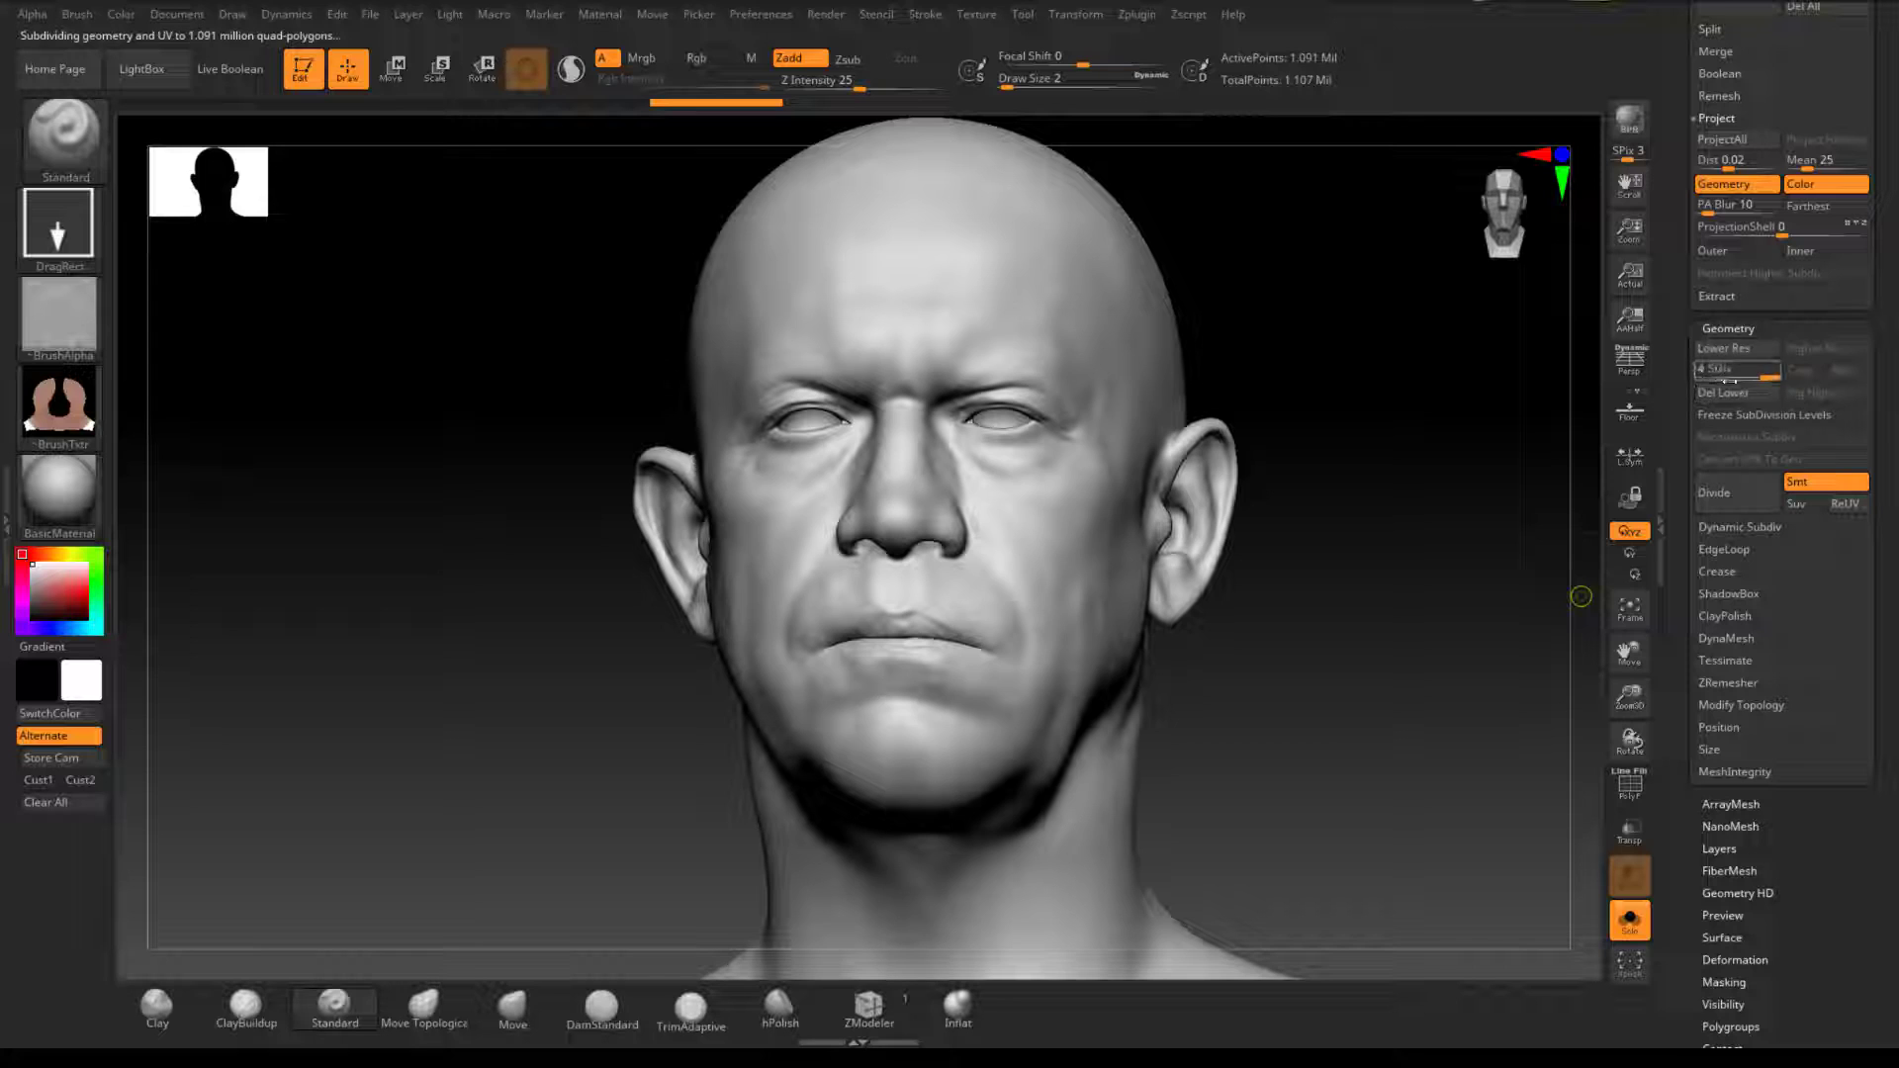
{"action": "key", "text": "ctrl+d"}
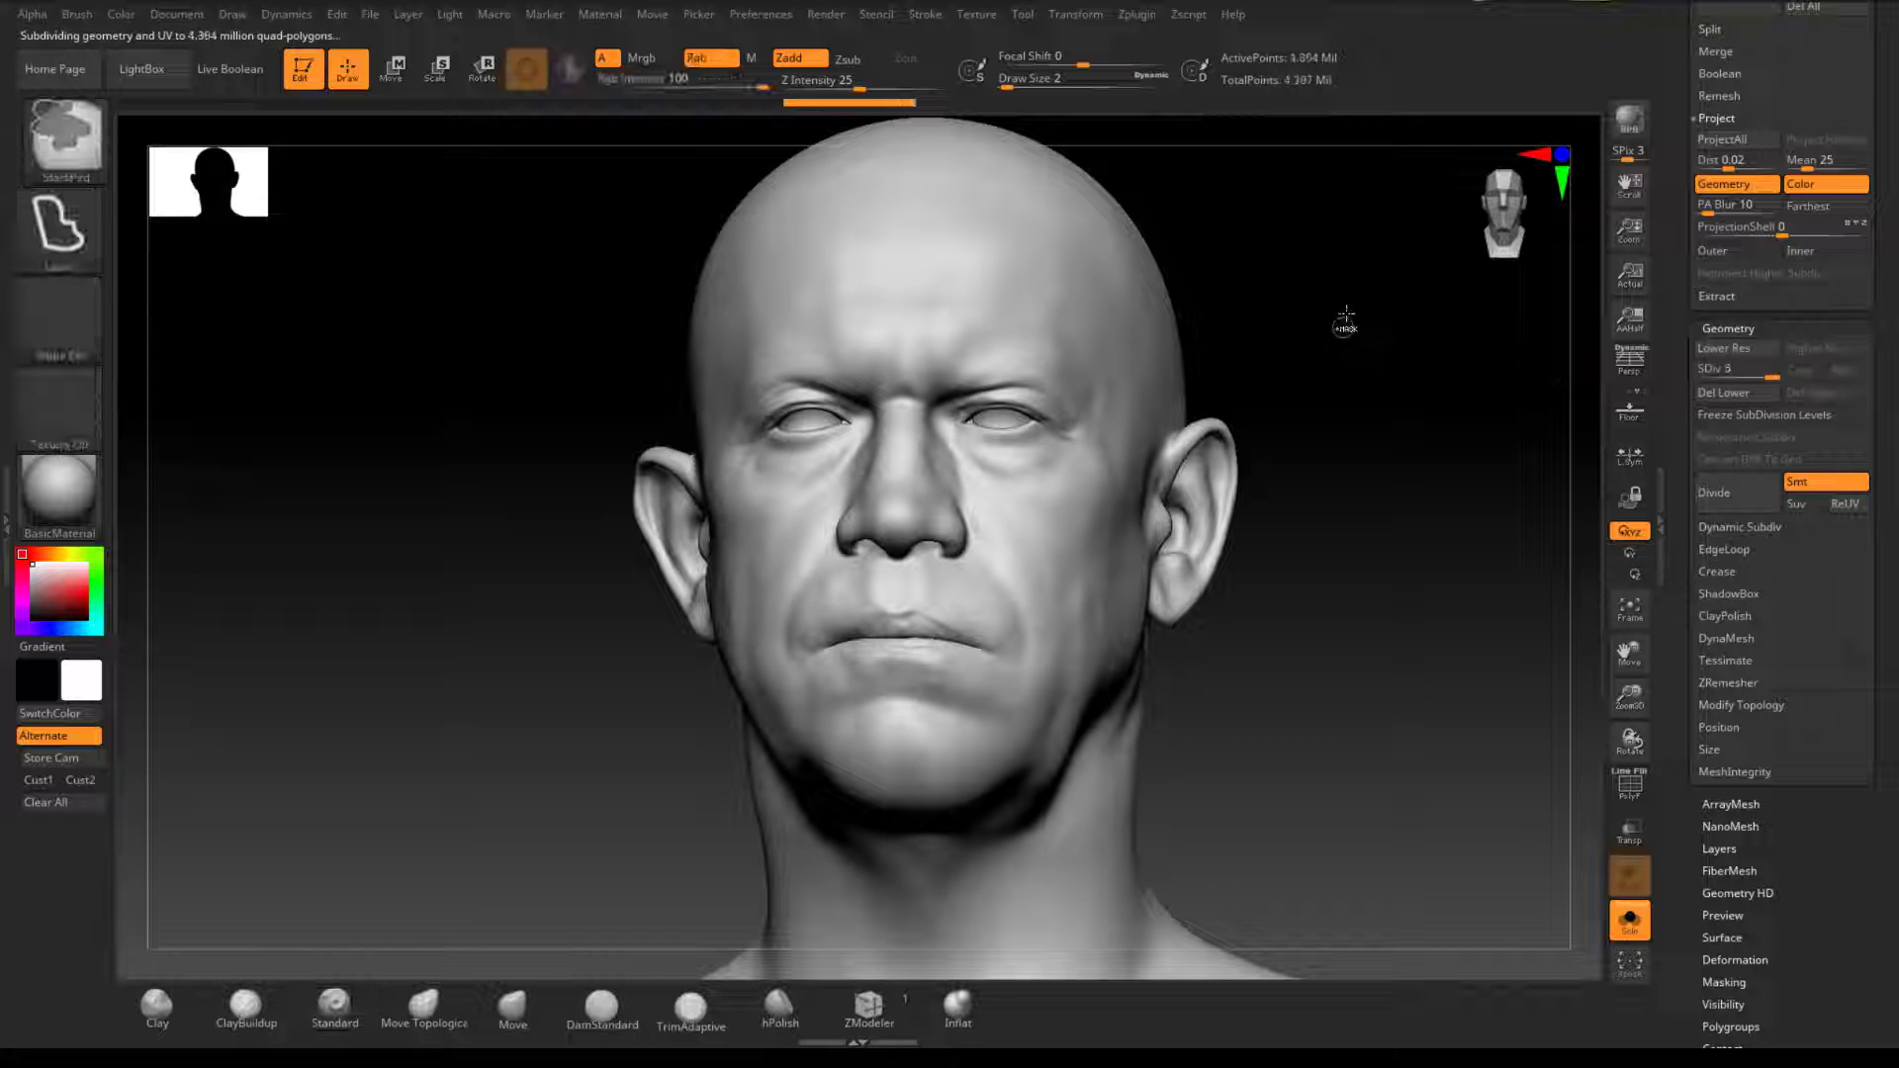
{"action": "key", "text": "ctrl+d"}
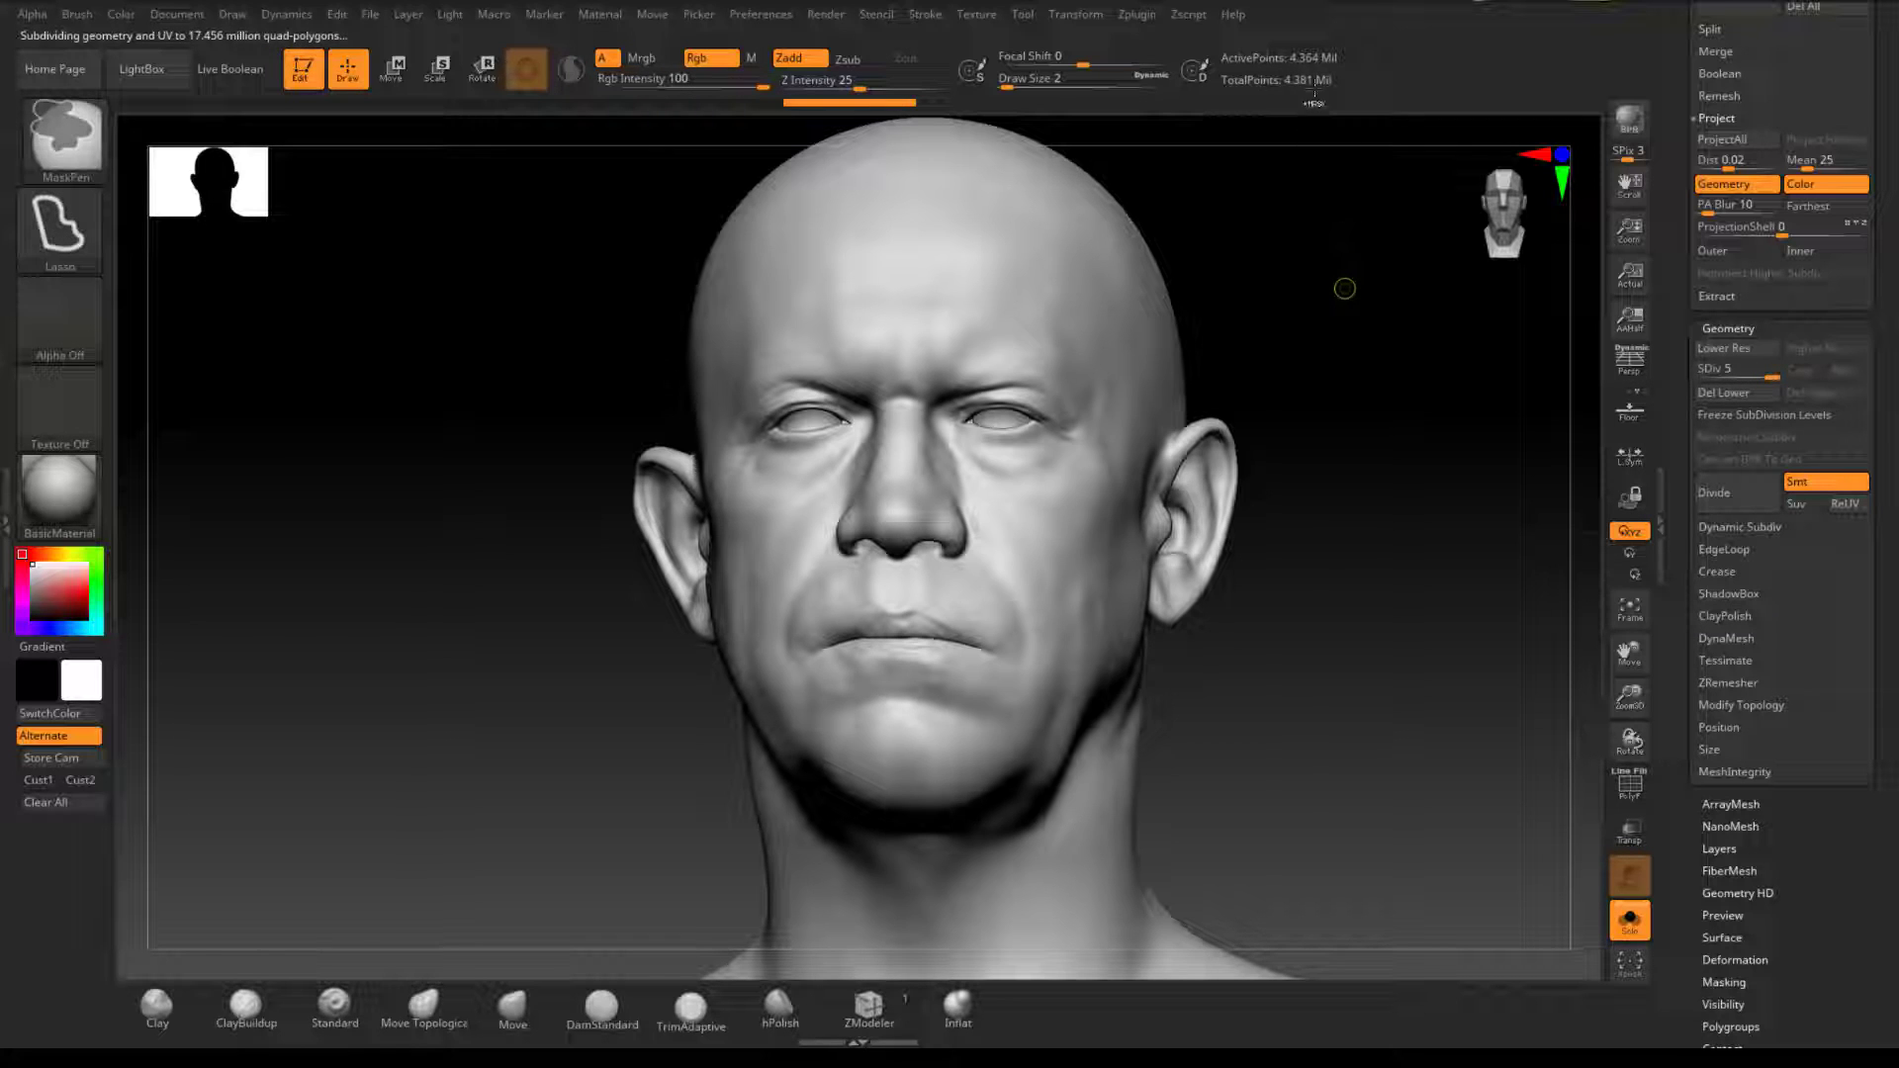
{"action": "left_click_drag", "start_coordinate": [1256, 337], "coordinate": [1259, 327]}
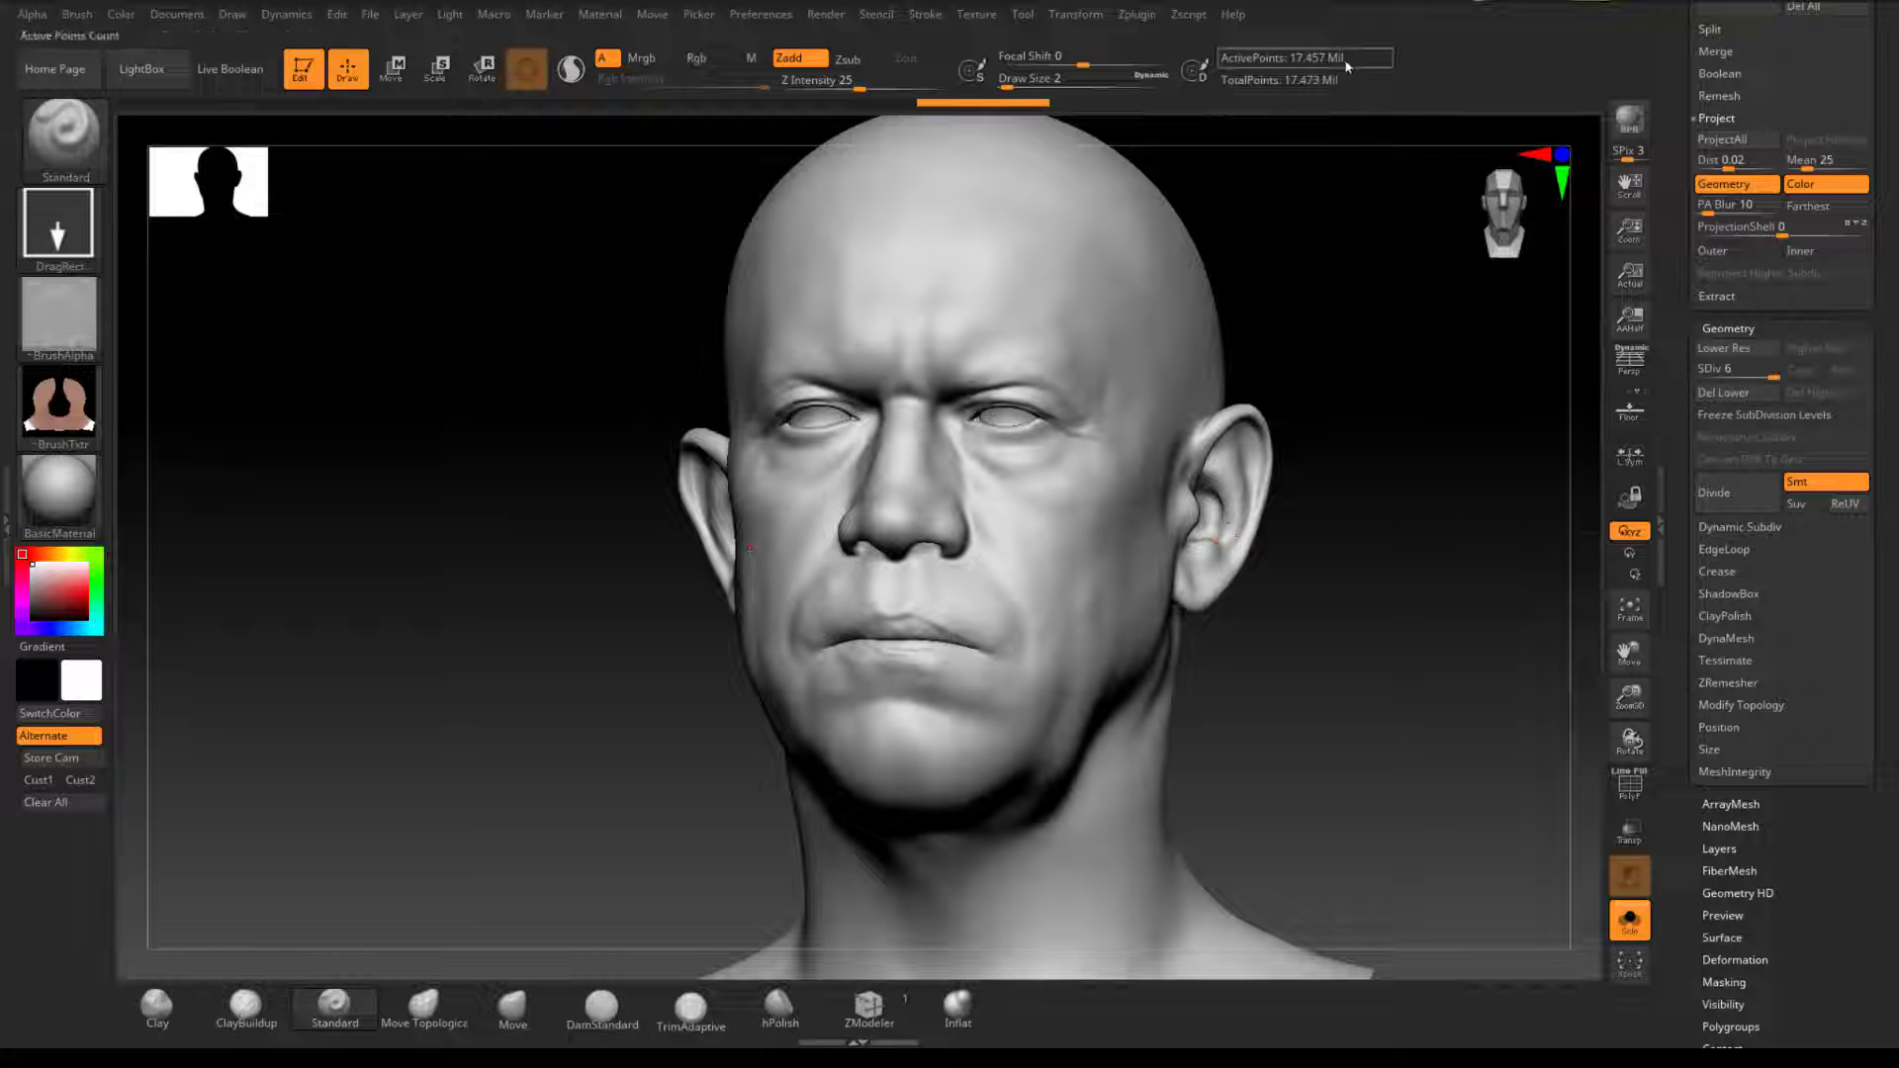
{"action": "left_click_drag", "start_coordinate": [1447, 541], "coordinate": [1449, 542]}
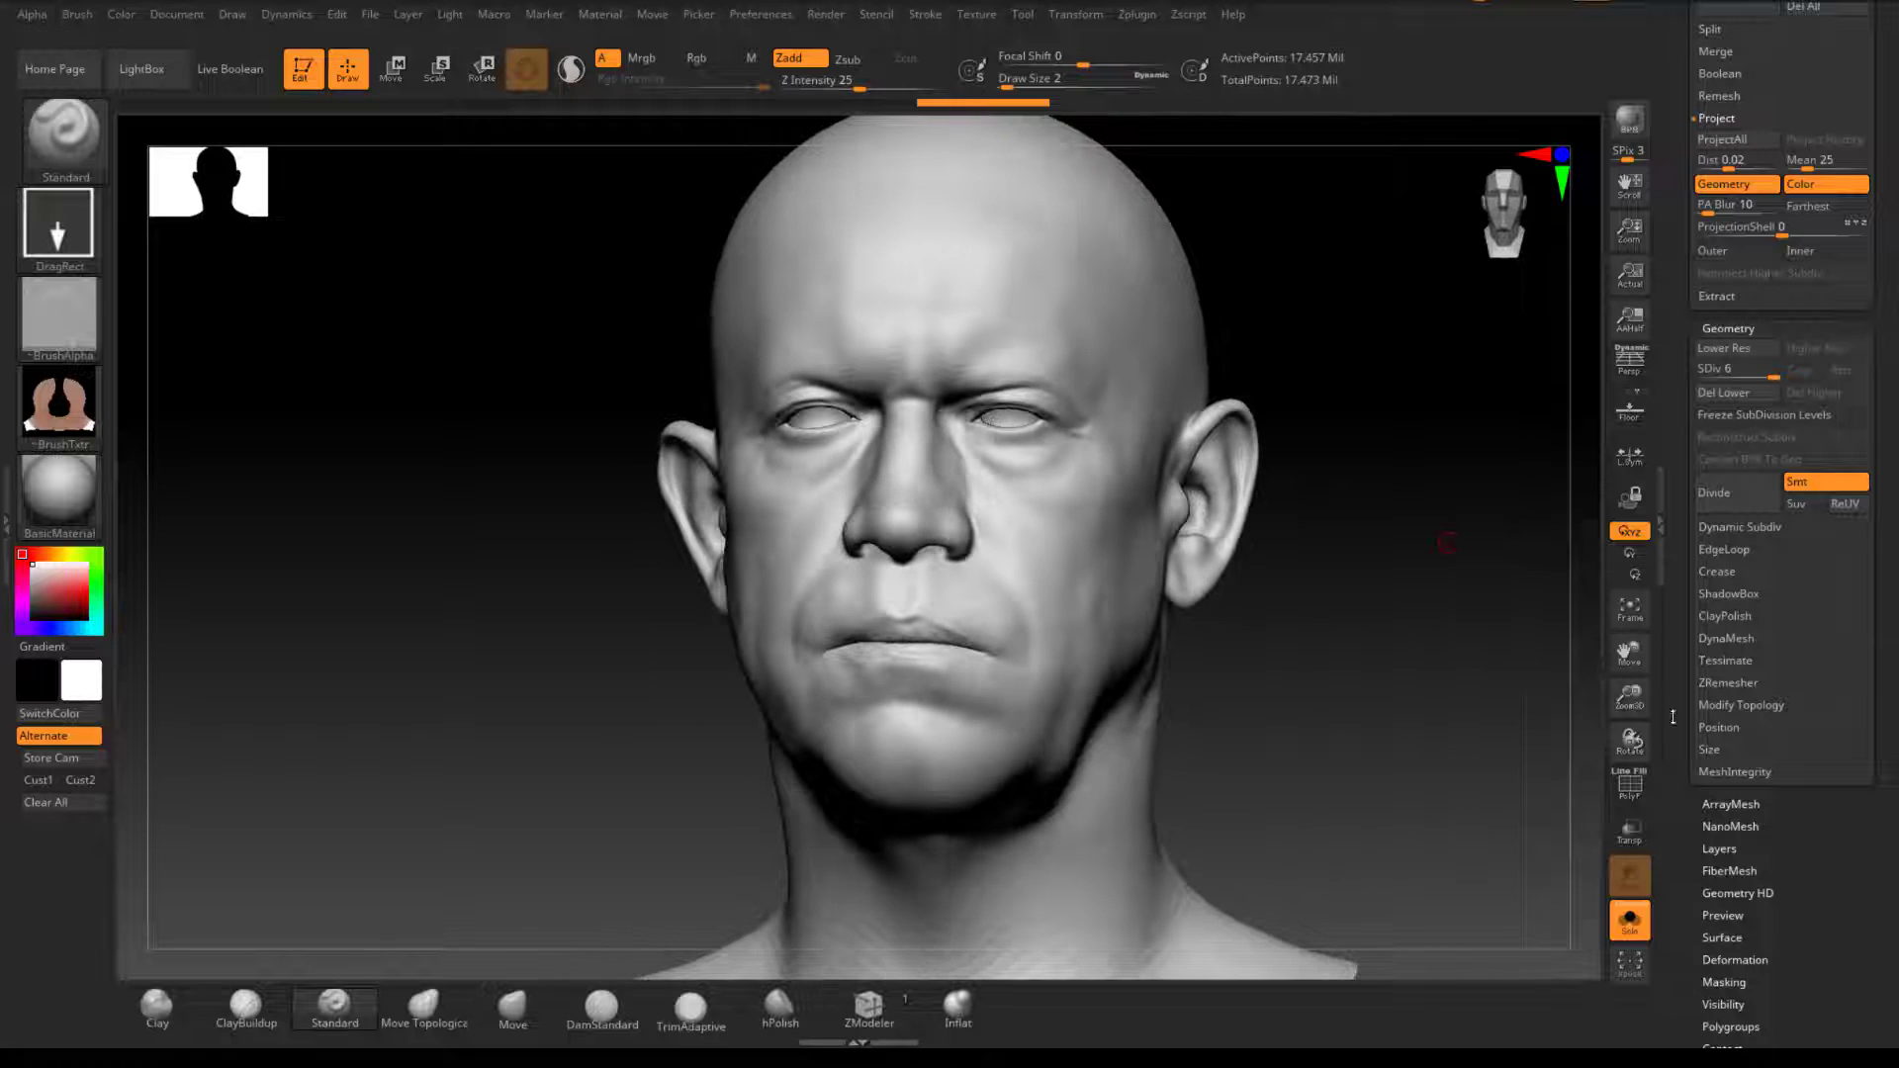
Step: Import XYZ_albedo_lin_srgb.1001_flipped as the head's texture map and turn the texture display off
{"action": "left_click_drag", "start_coordinate": [1670, 793], "coordinate": [1670, 784]}
{"action": "scroll", "coordinate": [1669, 783], "scroll_direction": "down", "scroll_amount": 5}
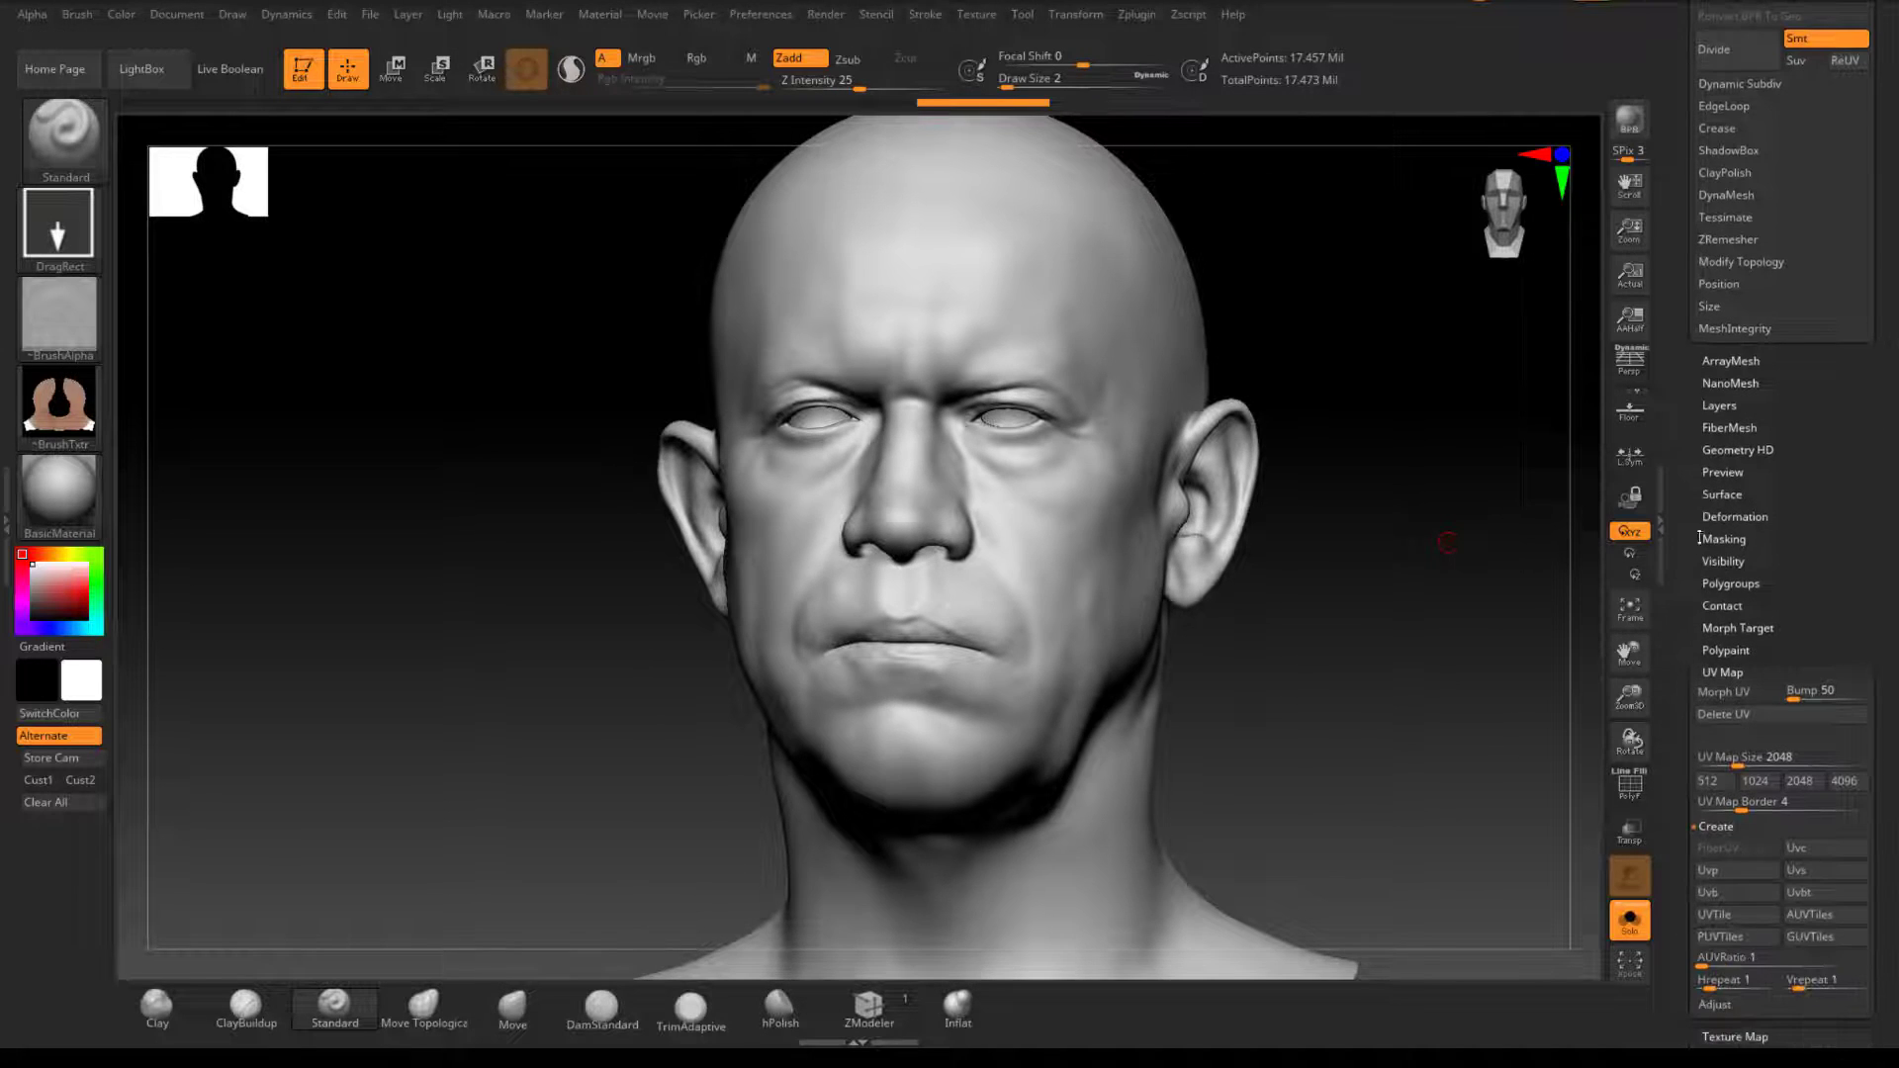
{"action": "left_click", "coordinate": [1735, 1037]}
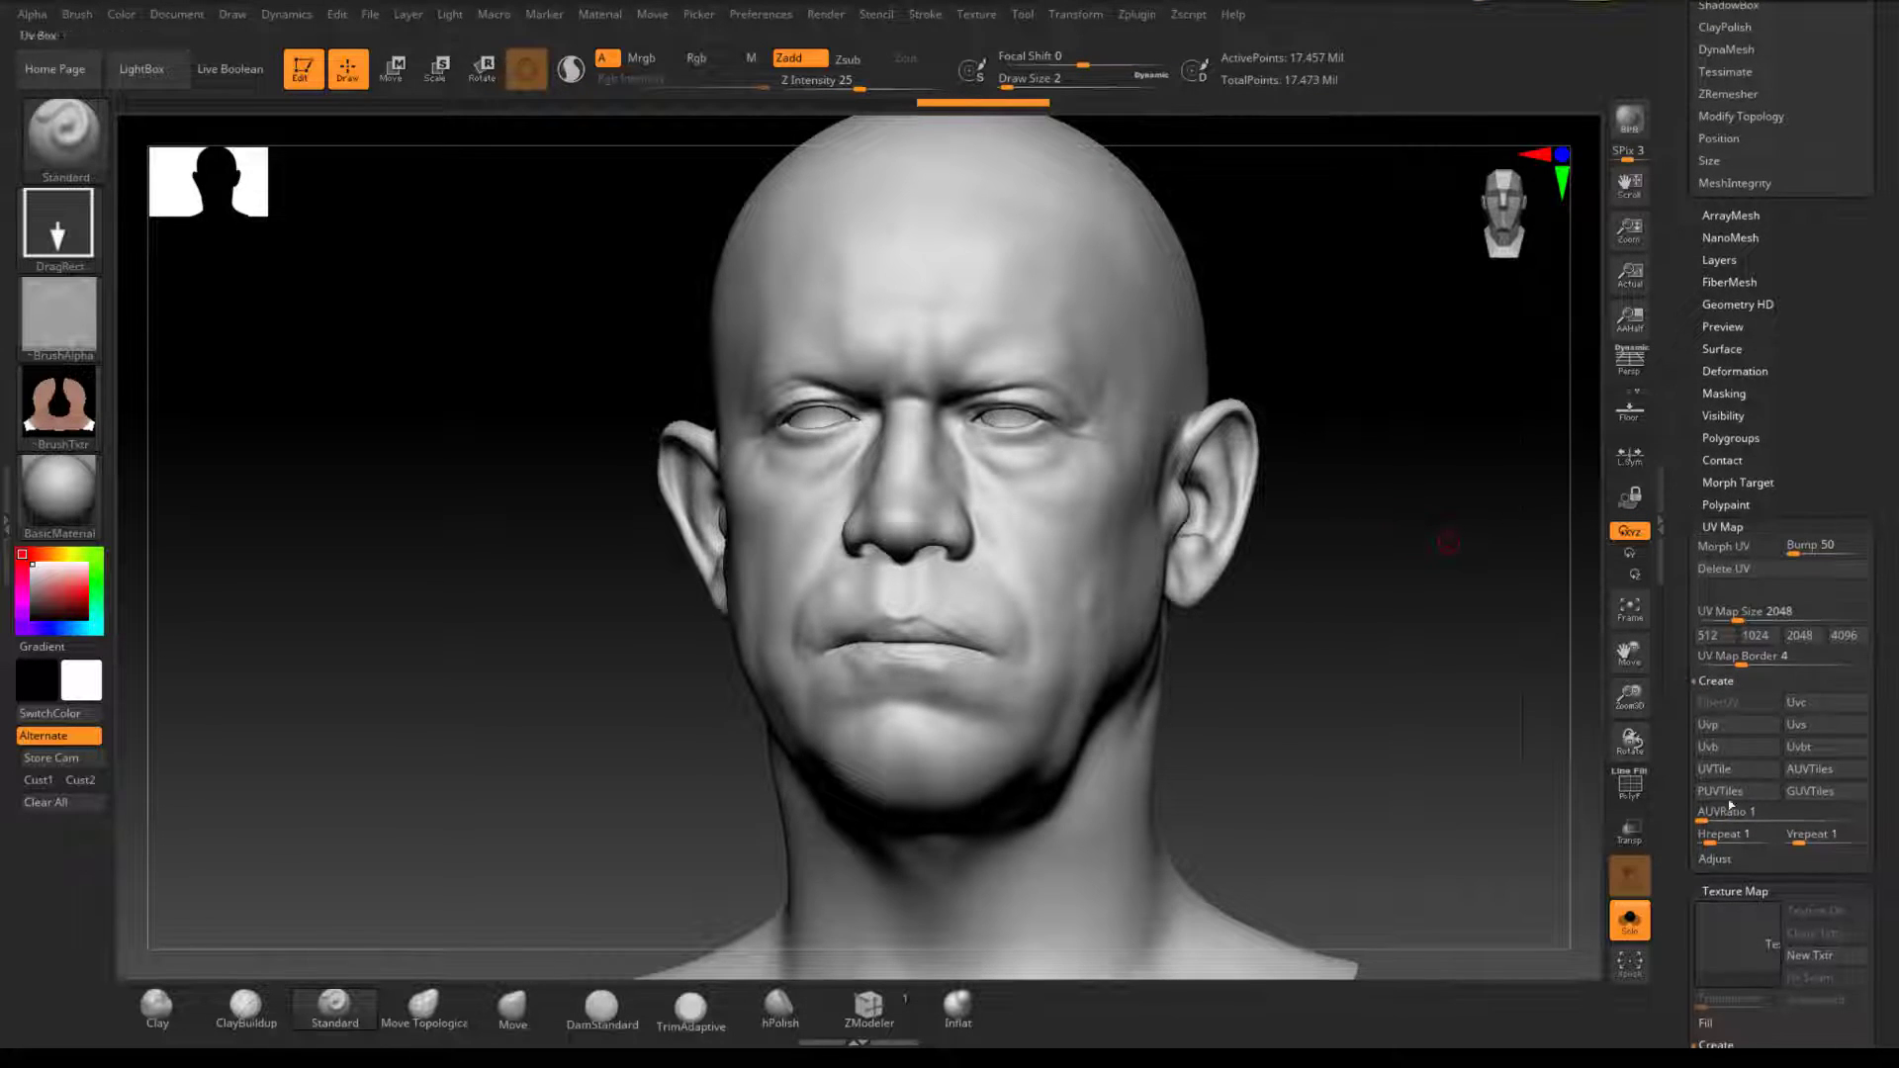
{"action": "left_click", "coordinate": [1722, 970]}
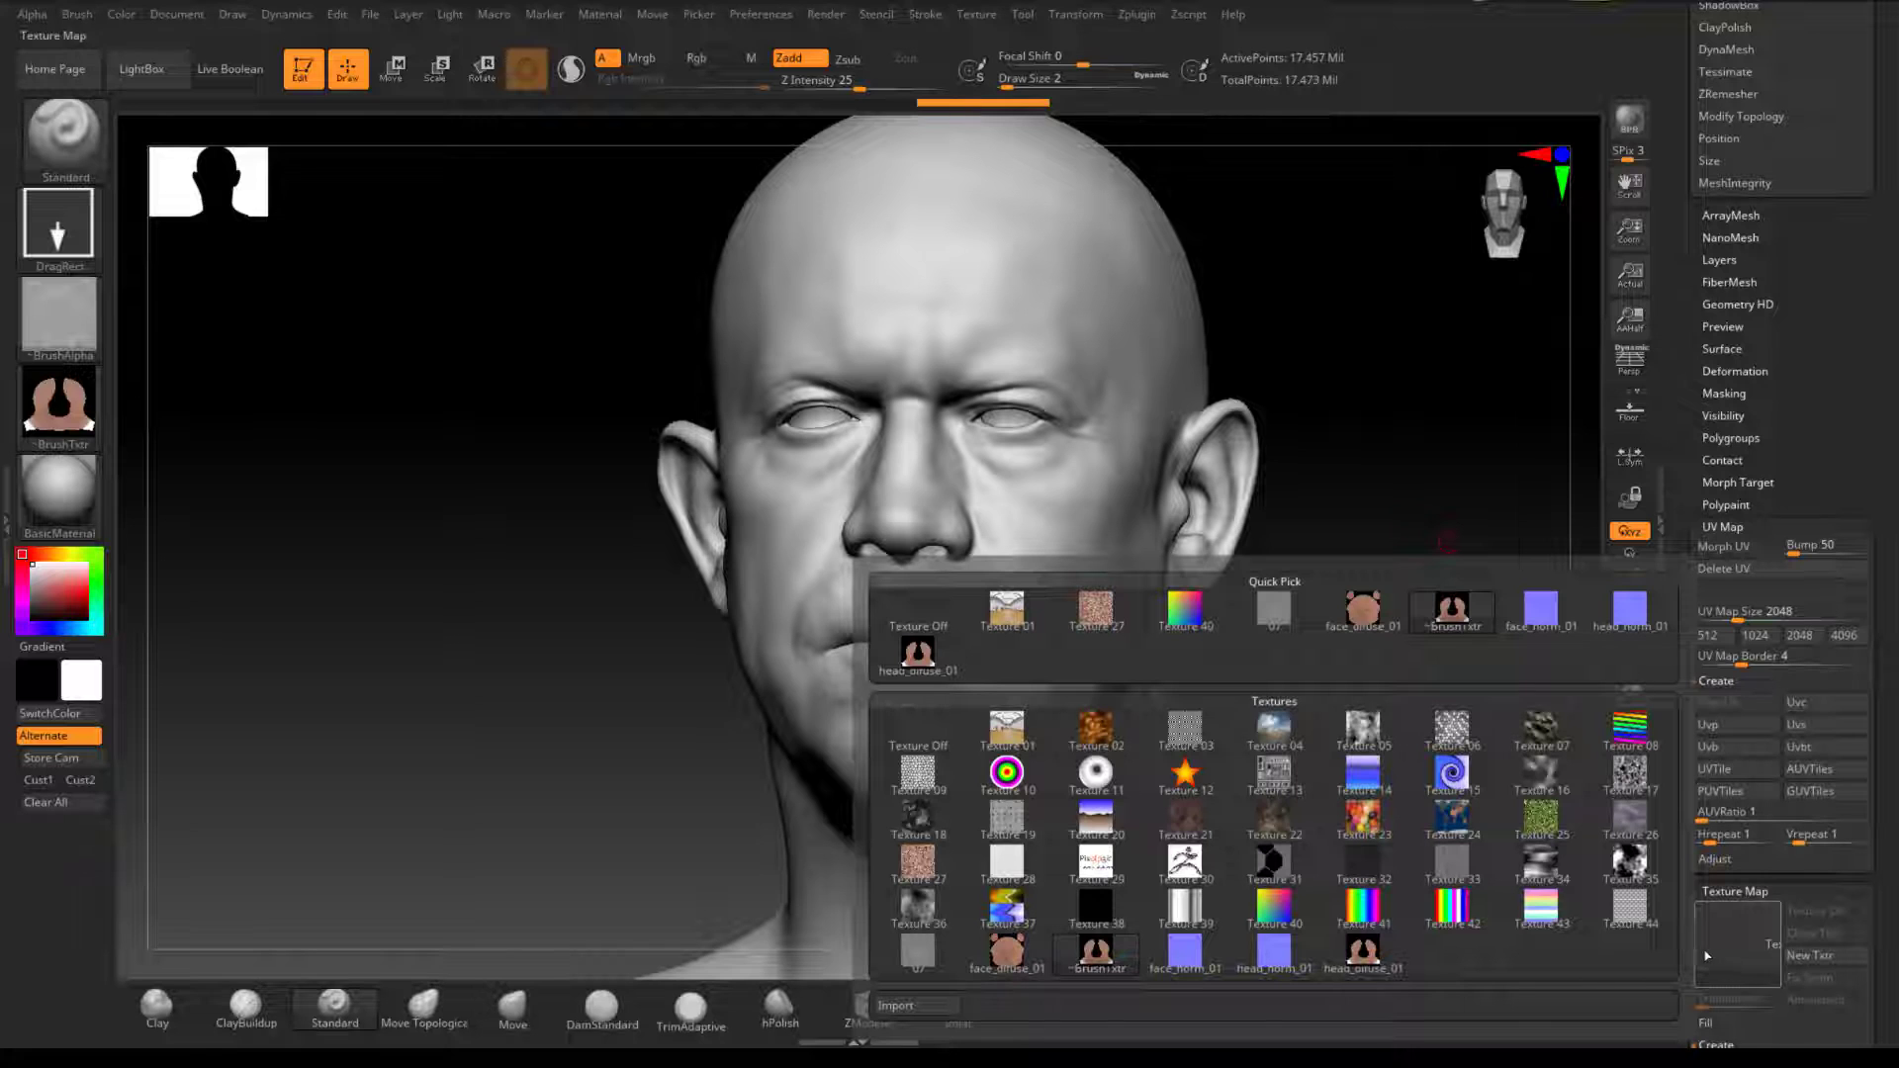
{"action": "left_click", "coordinate": [900, 1005]}
{"action": "left_click", "coordinate": [1044, 307]}
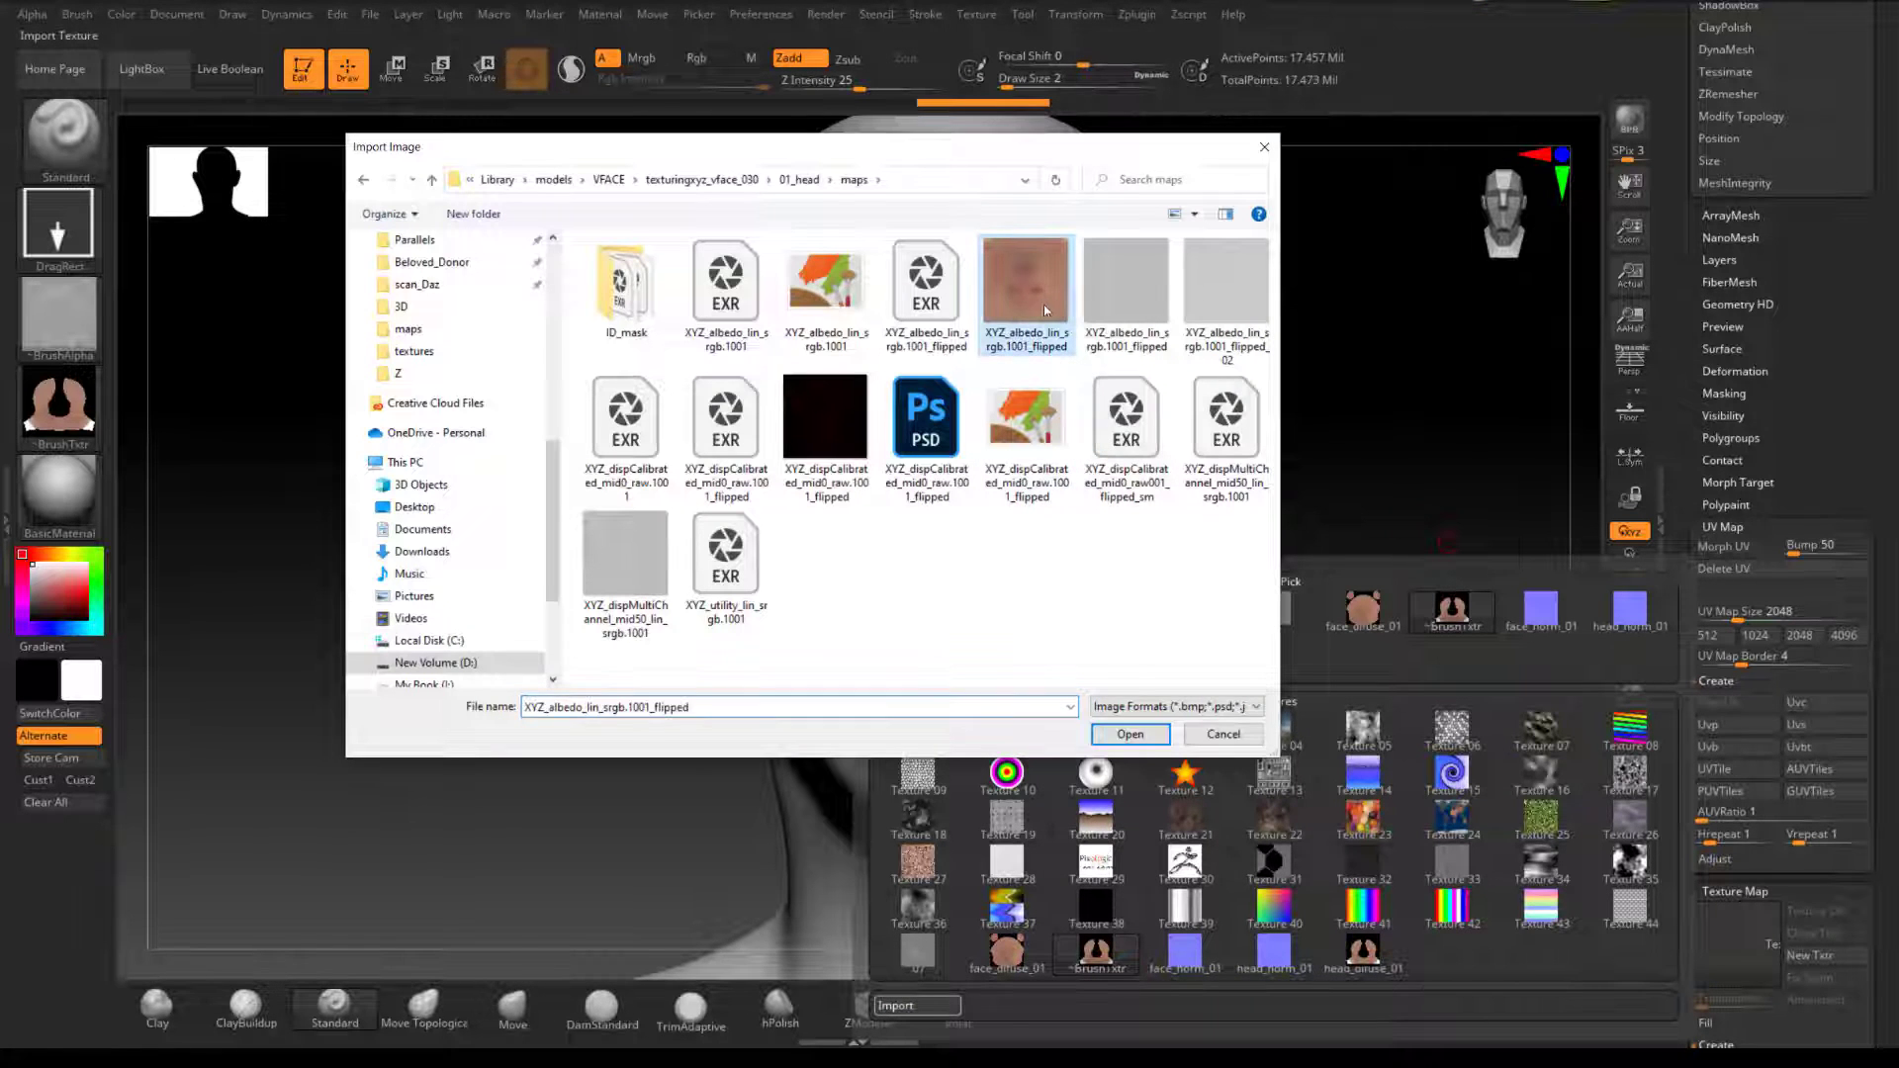
{"action": "double_click", "coordinate": [1043, 301]}
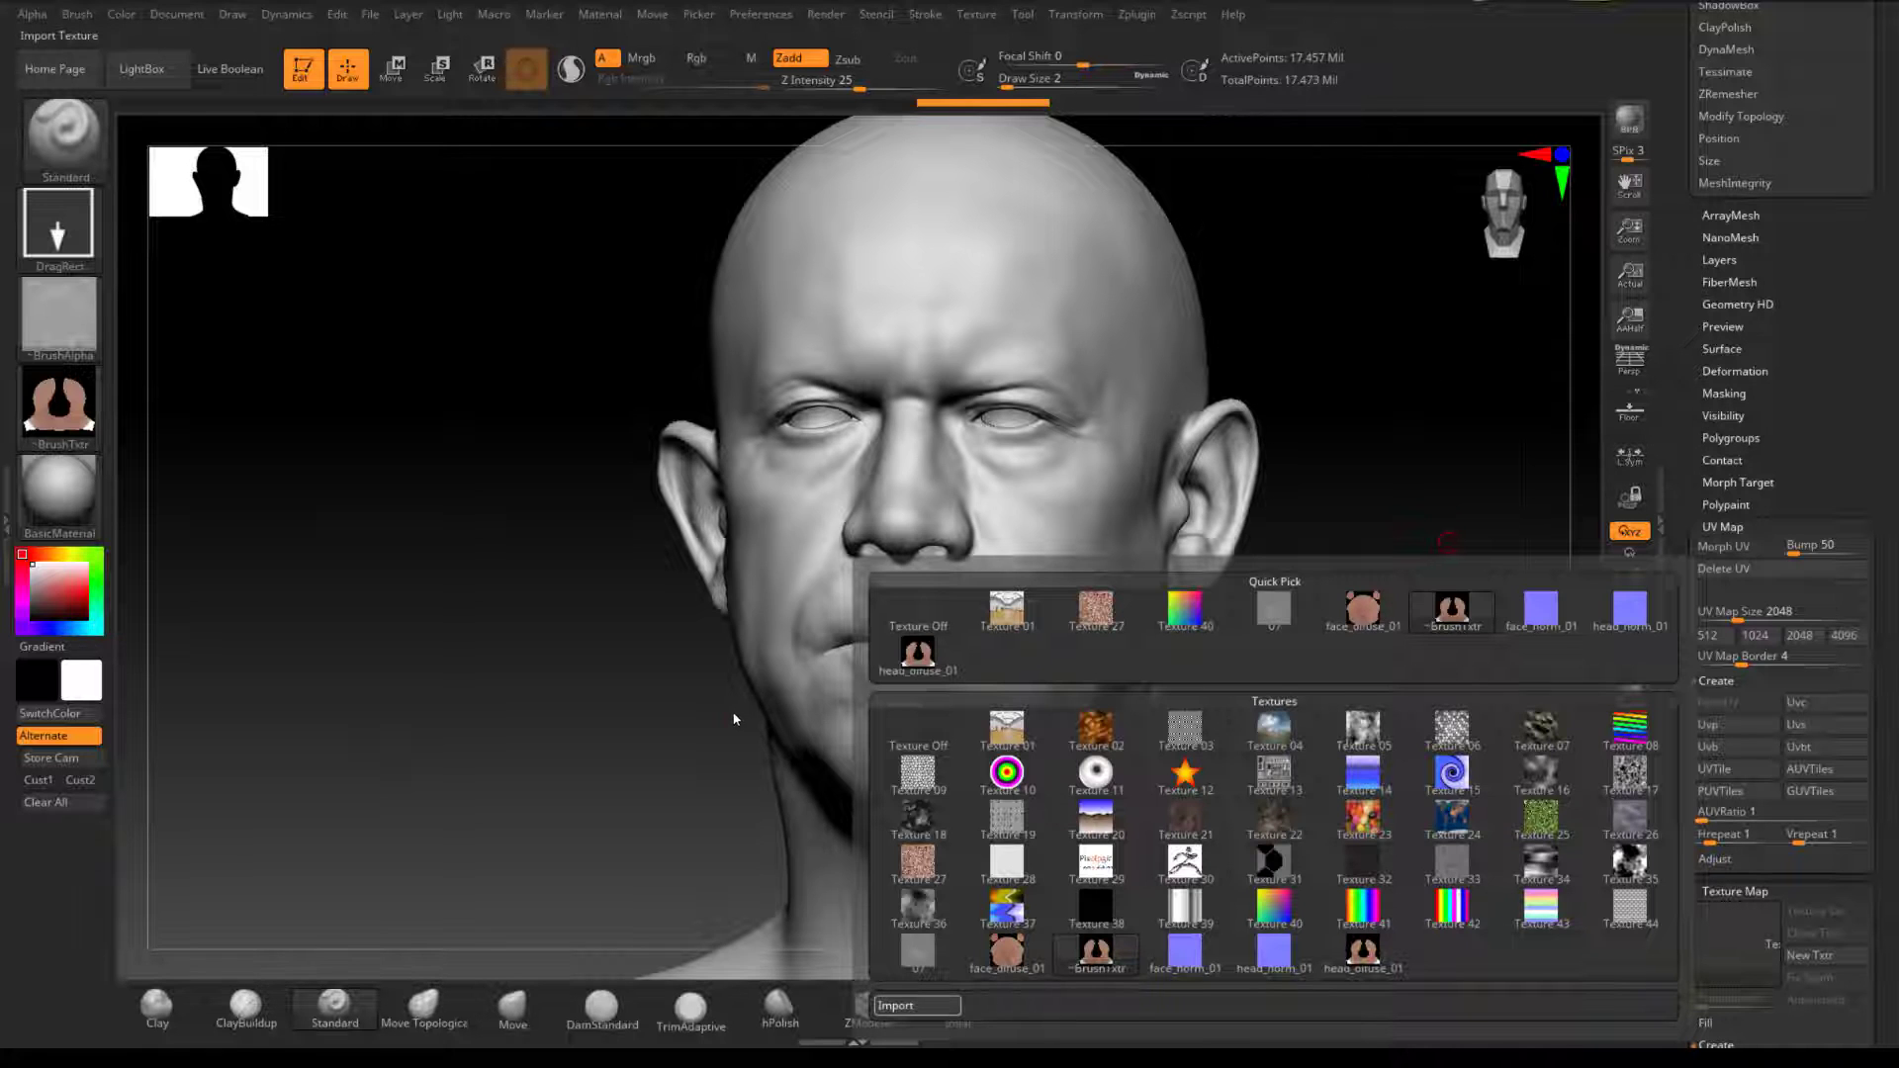
{"action": "left_click_drag", "start_coordinate": [1326, 744], "coordinate": [1369, 740]}
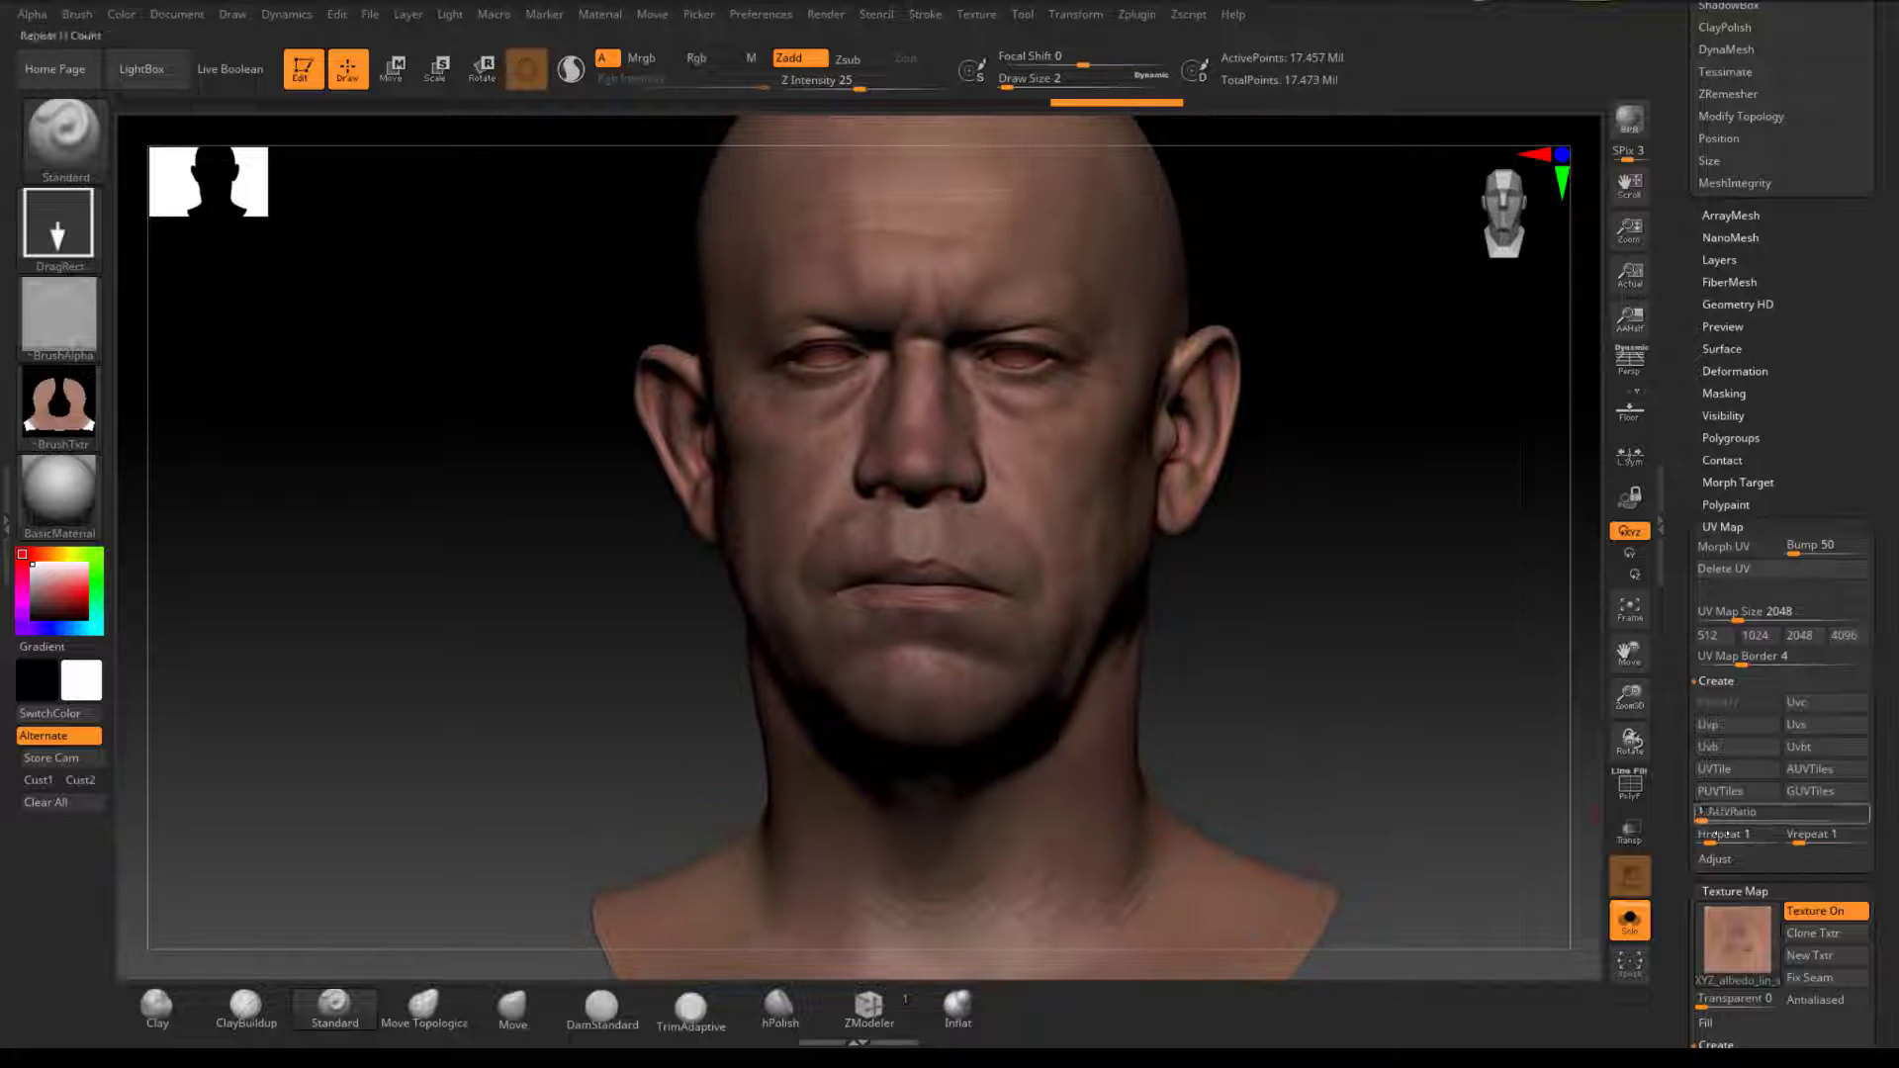
{"action": "left_click", "coordinate": [1813, 911]}
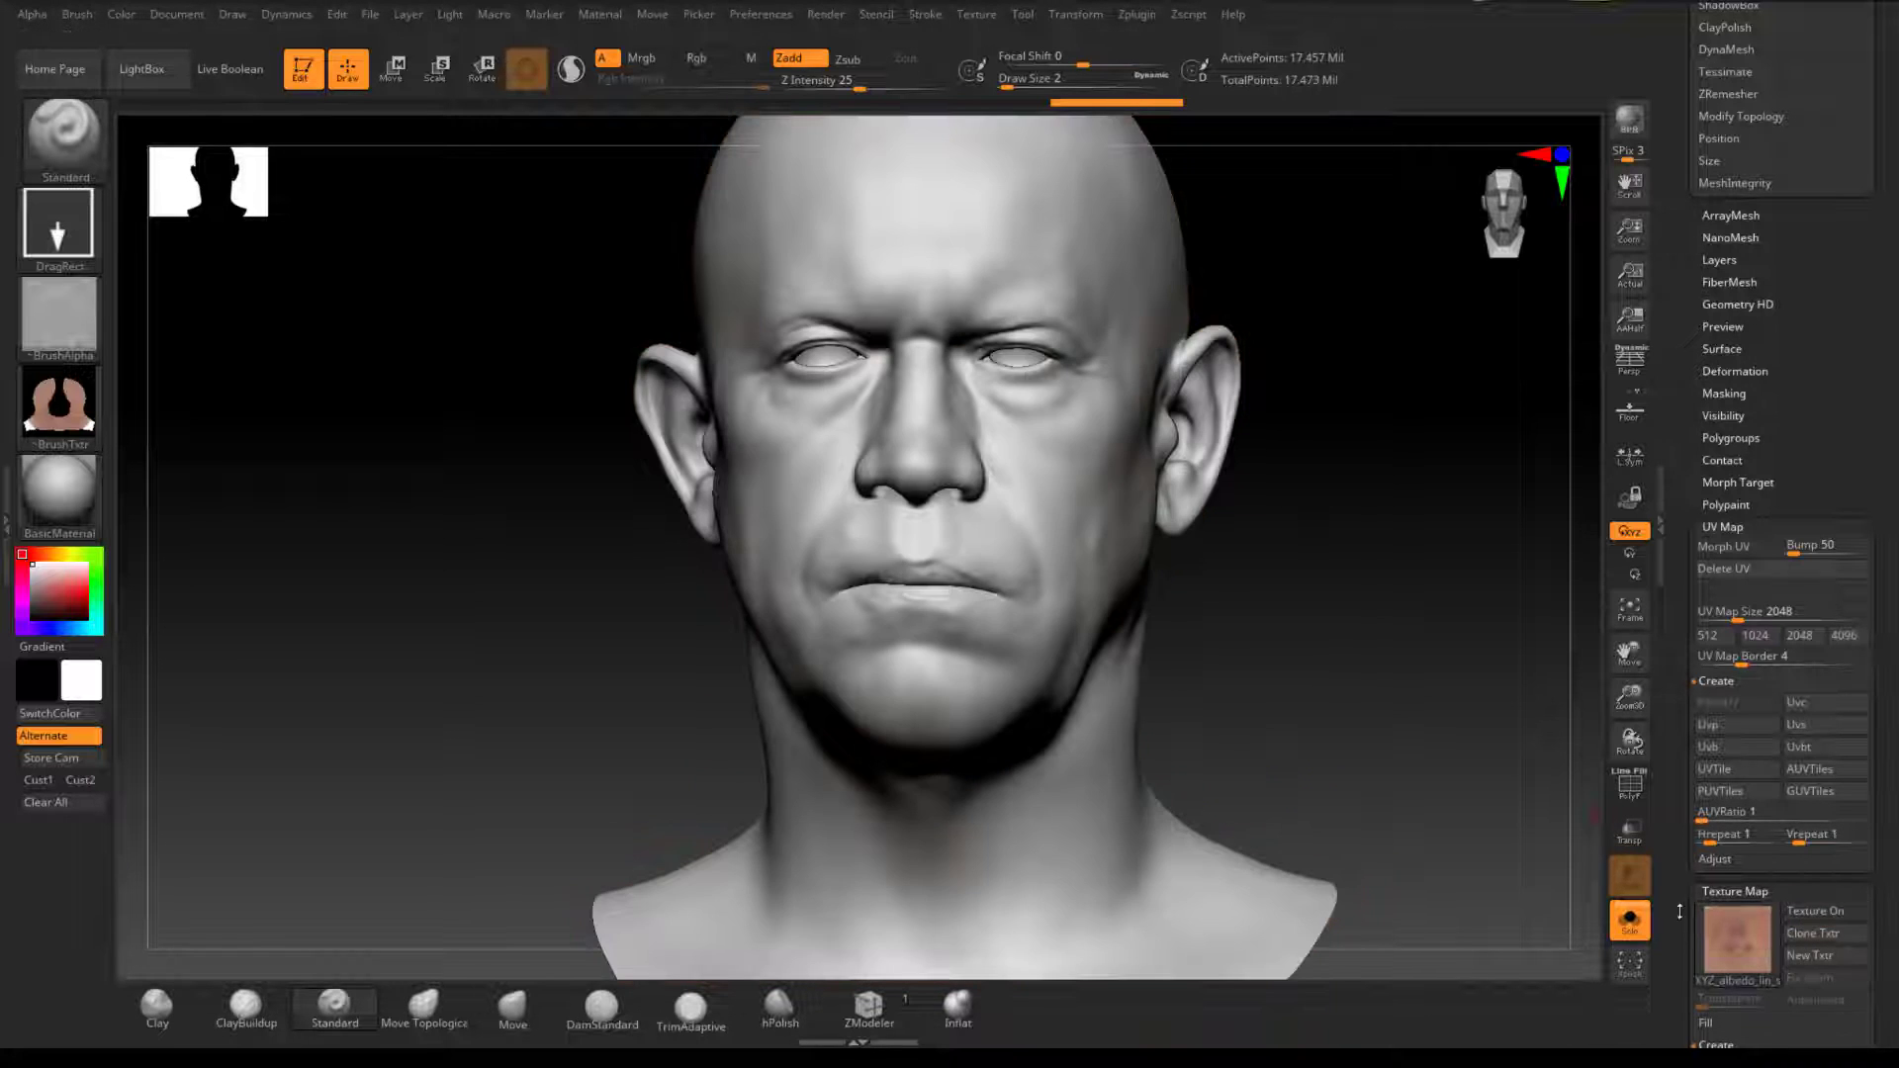
Step: Import XYZ_dispMultiChannel_mid50_lin_srgb.1001 as the head's displacement map
{"action": "scroll", "coordinate": [1741, 791], "scroll_direction": "down", "scroll_amount": 5}
{"action": "scroll", "coordinate": [1702, 748], "scroll_direction": "down", "scroll_amount": 3}
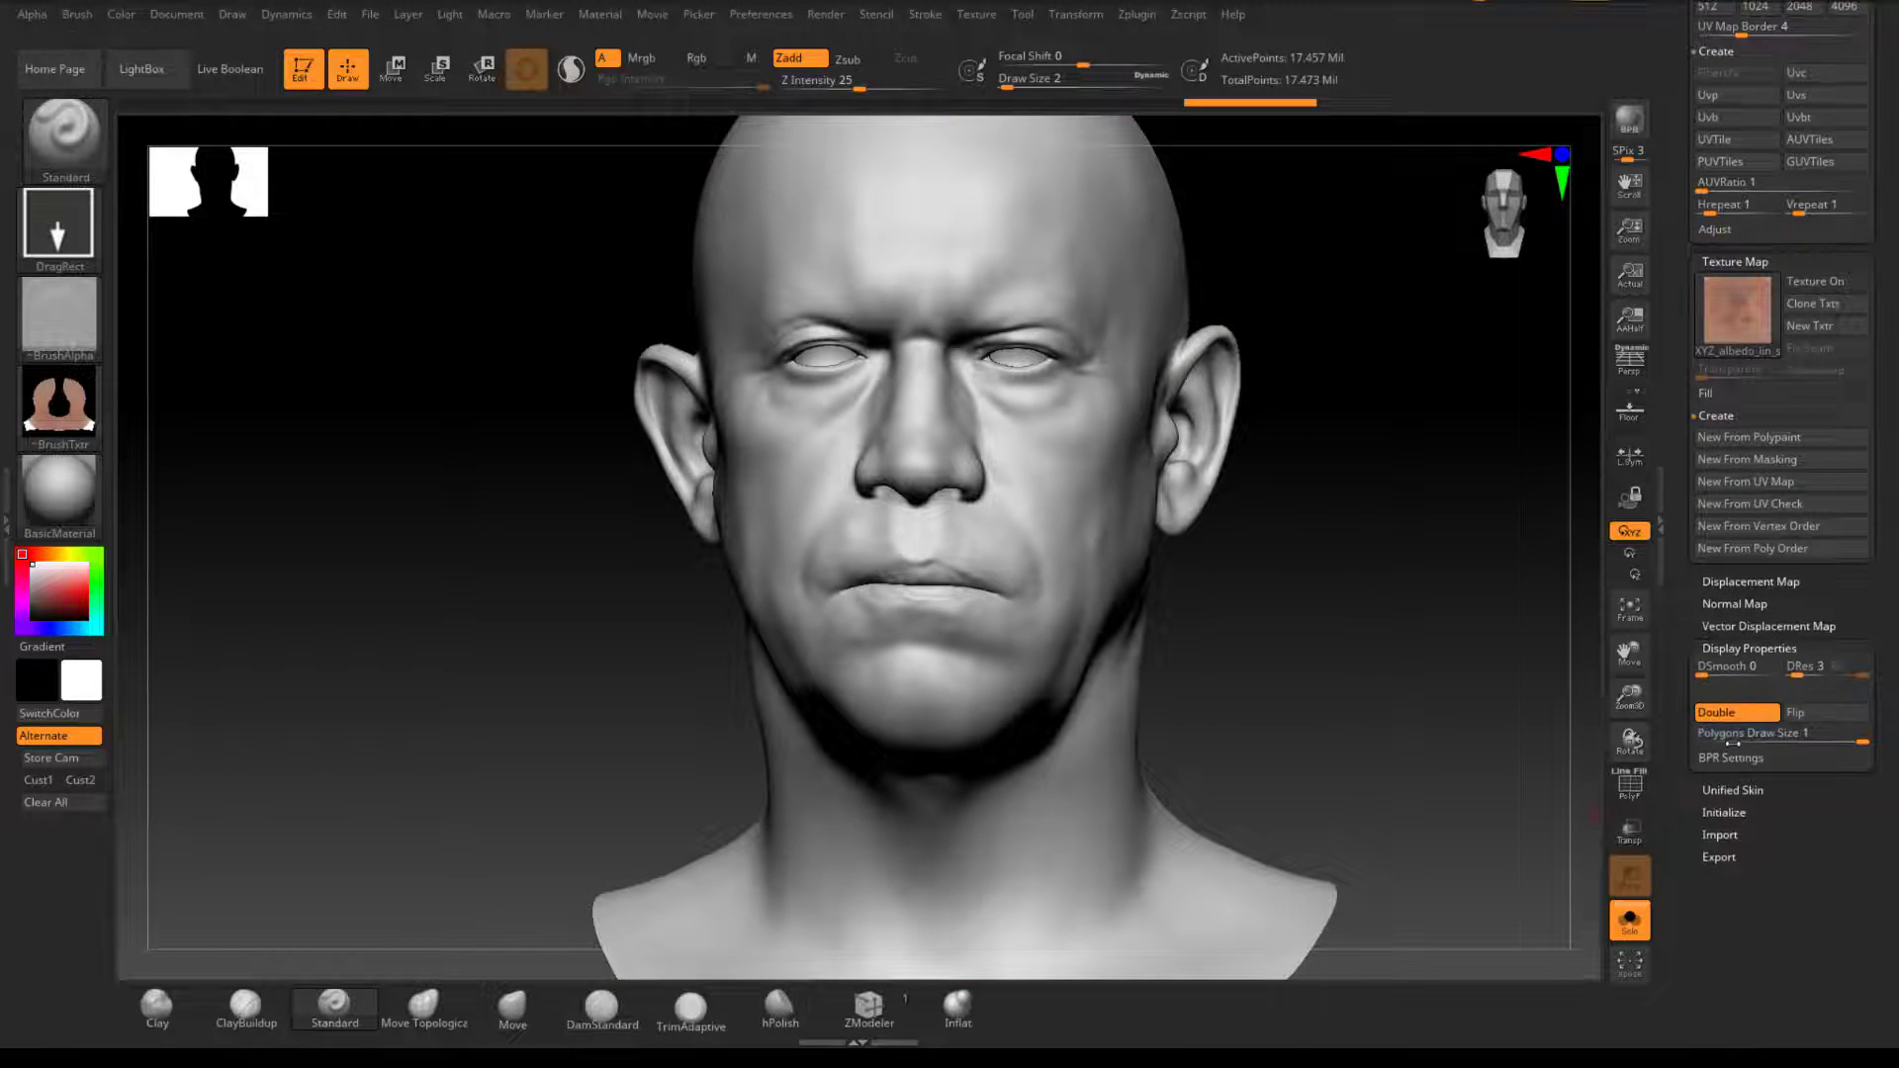
{"action": "left_click", "coordinate": [1734, 584]}
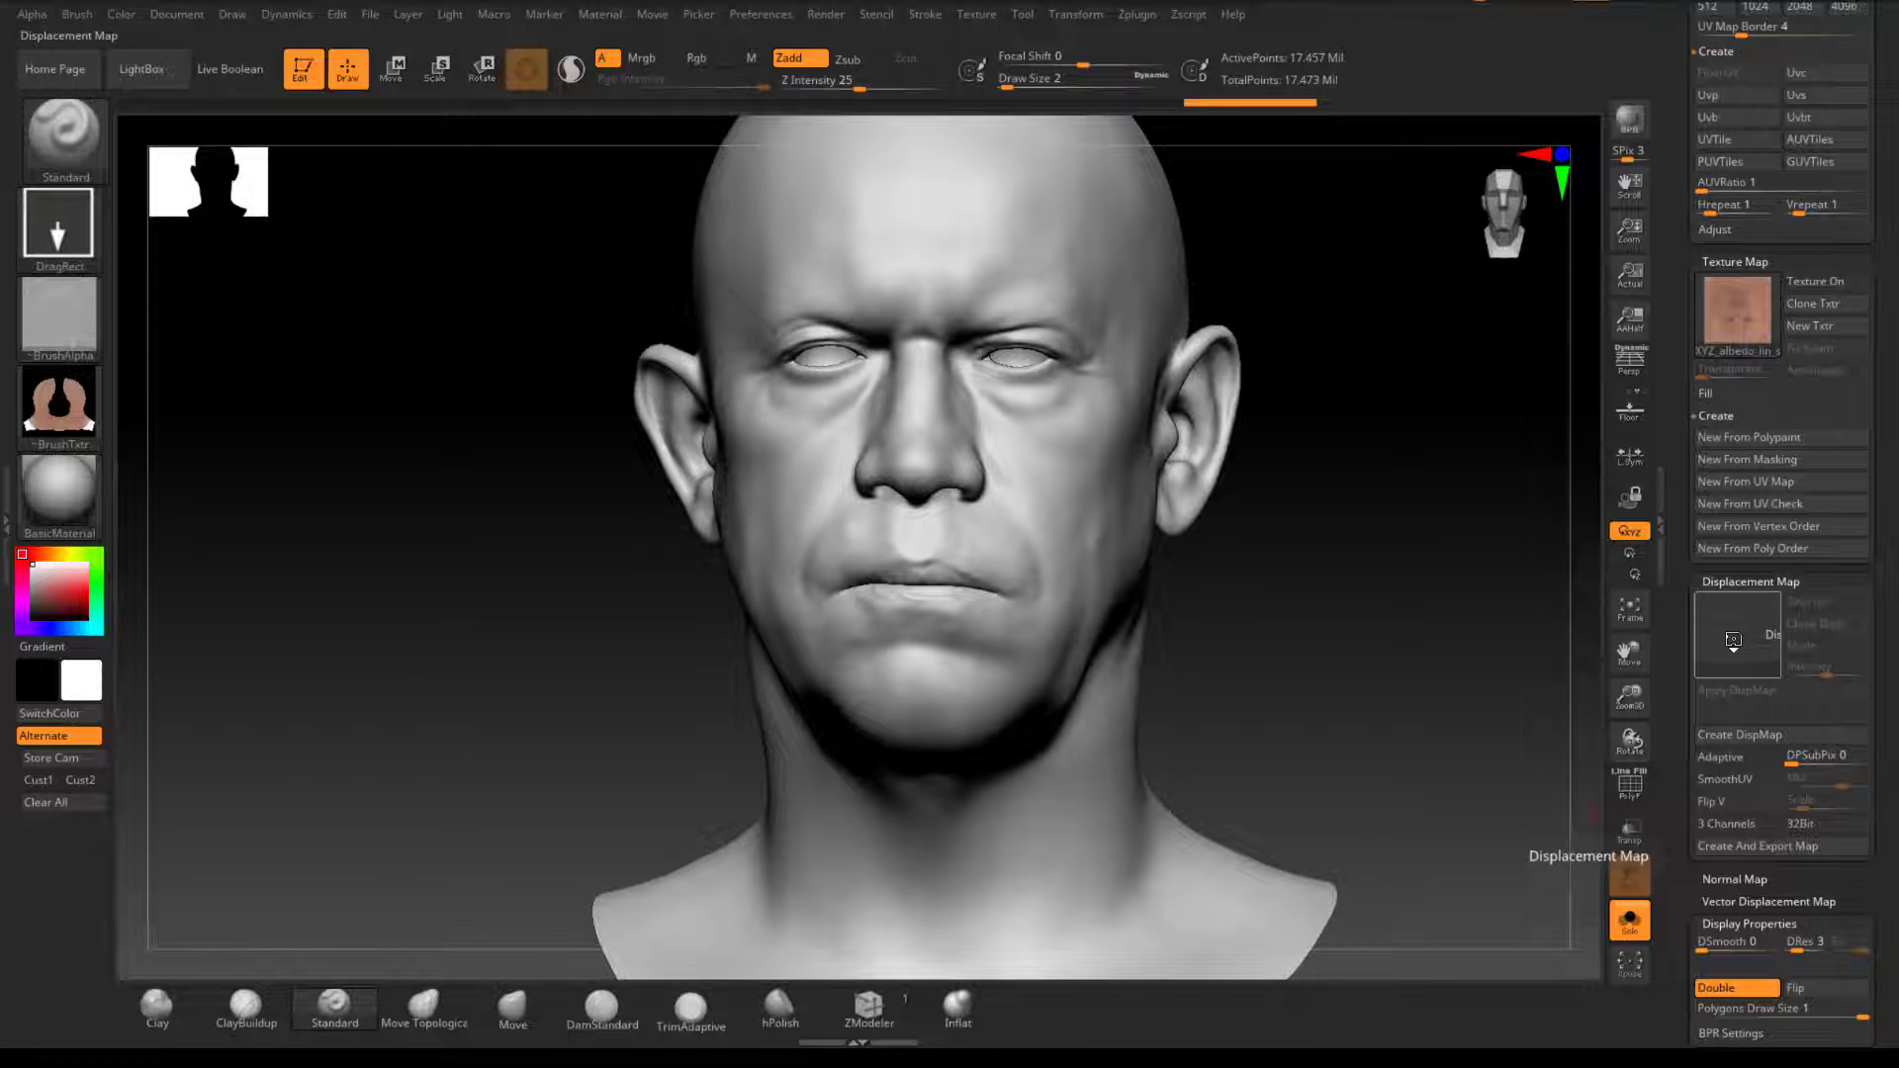
{"action": "left_click", "coordinate": [1736, 645]}
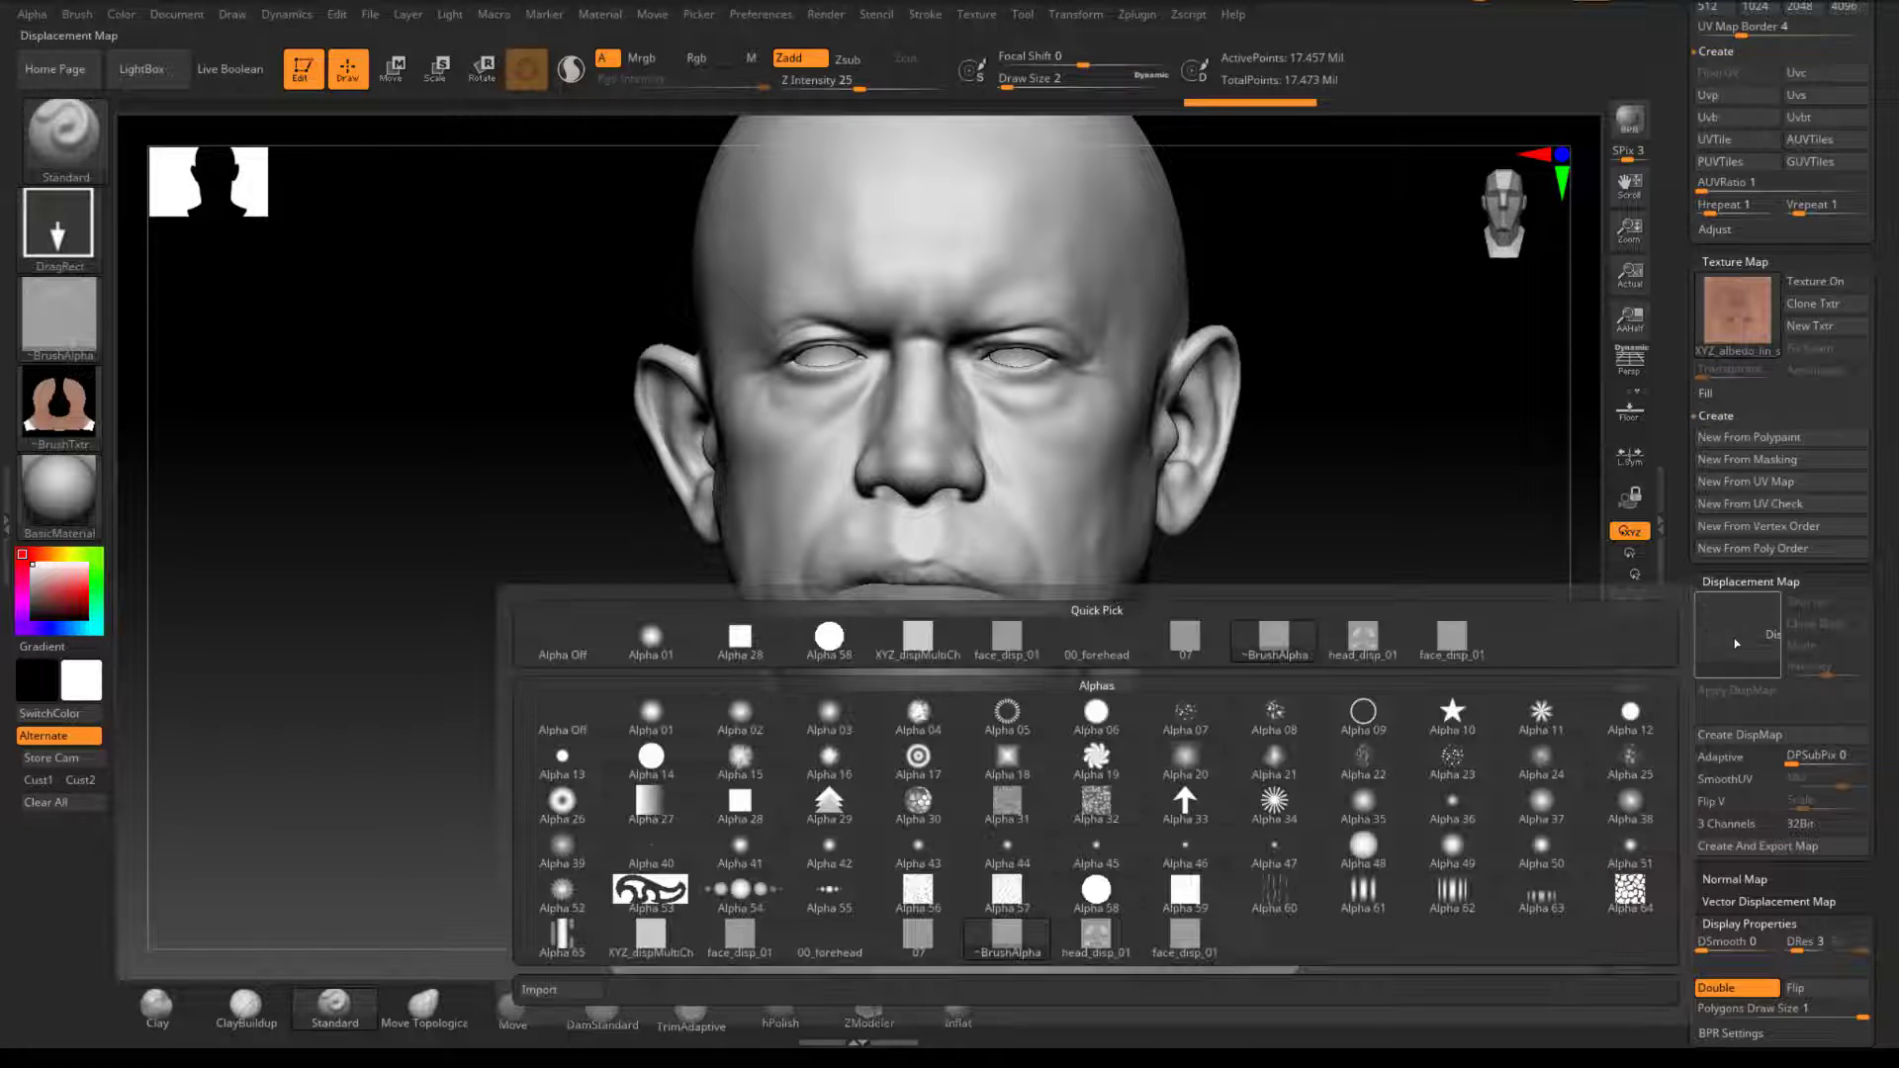
{"action": "left_click", "coordinate": [560, 989]}
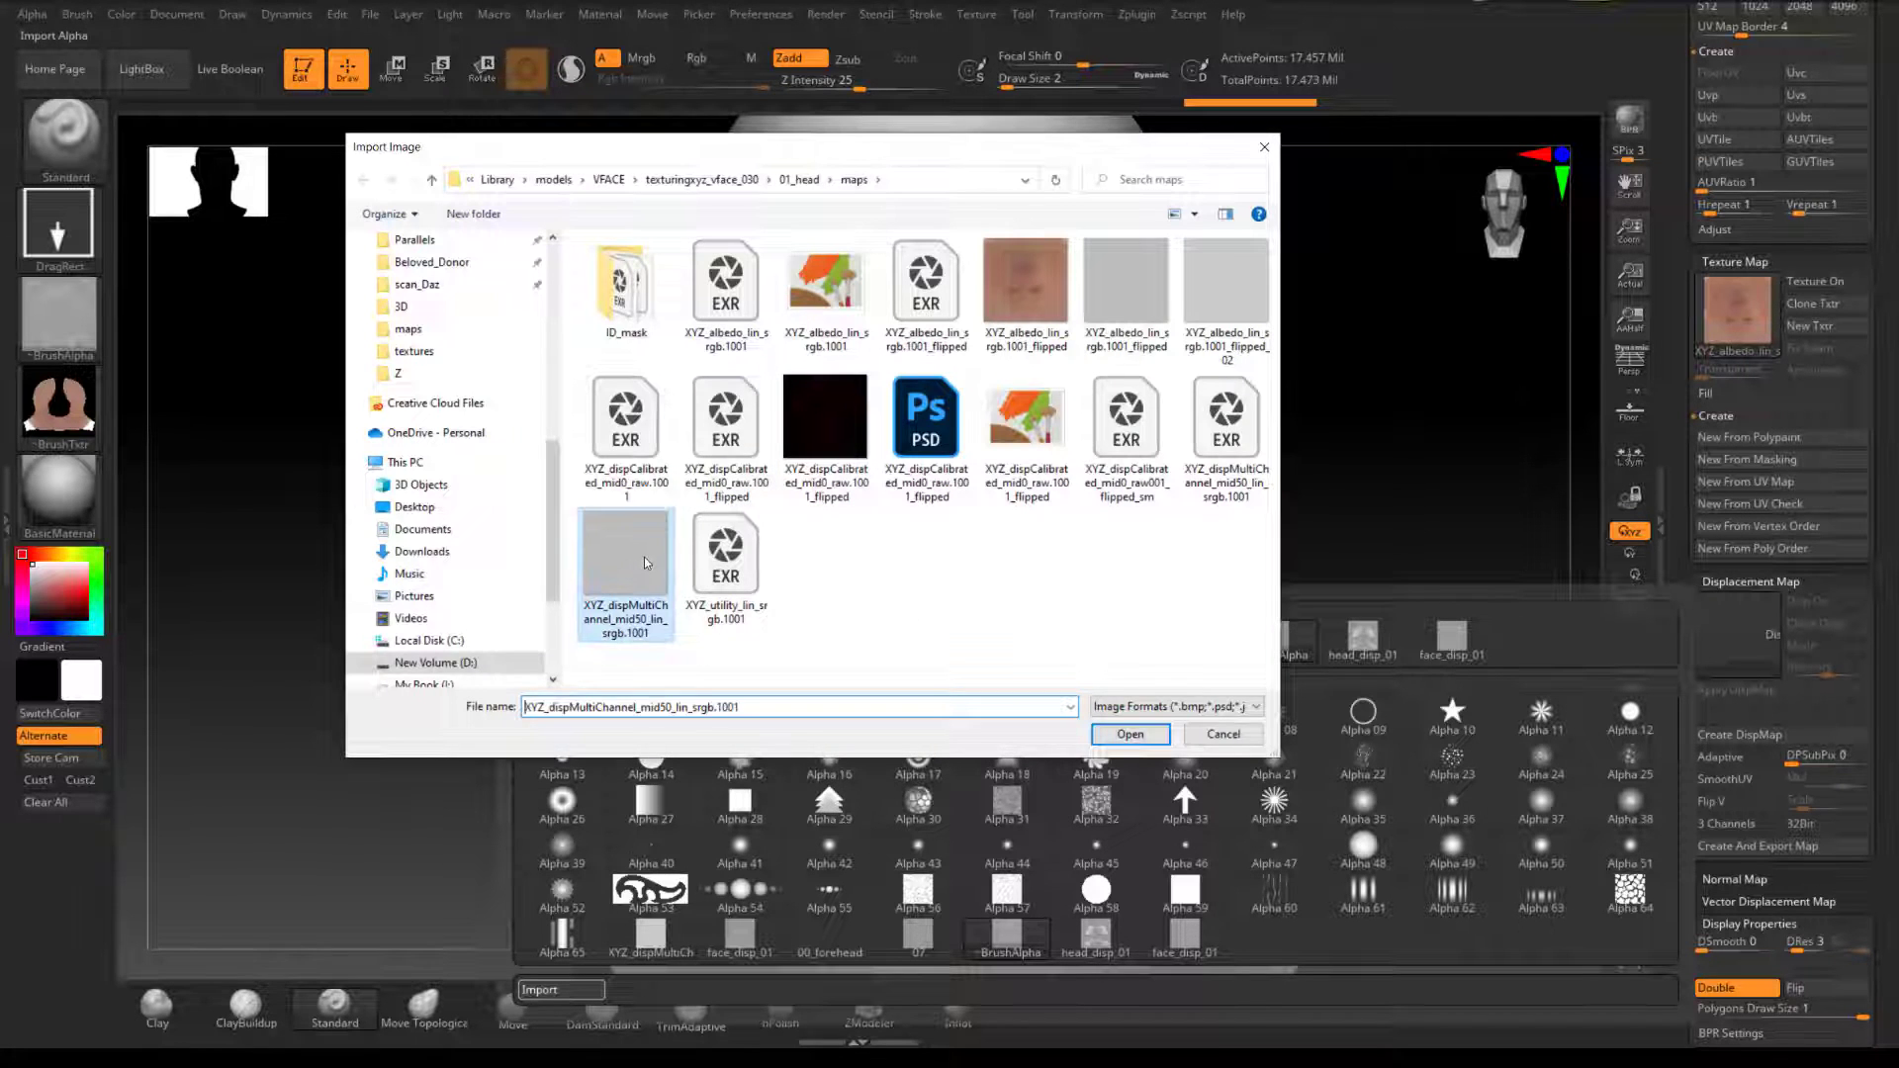
{"action": "double_click", "coordinate": [644, 555]}
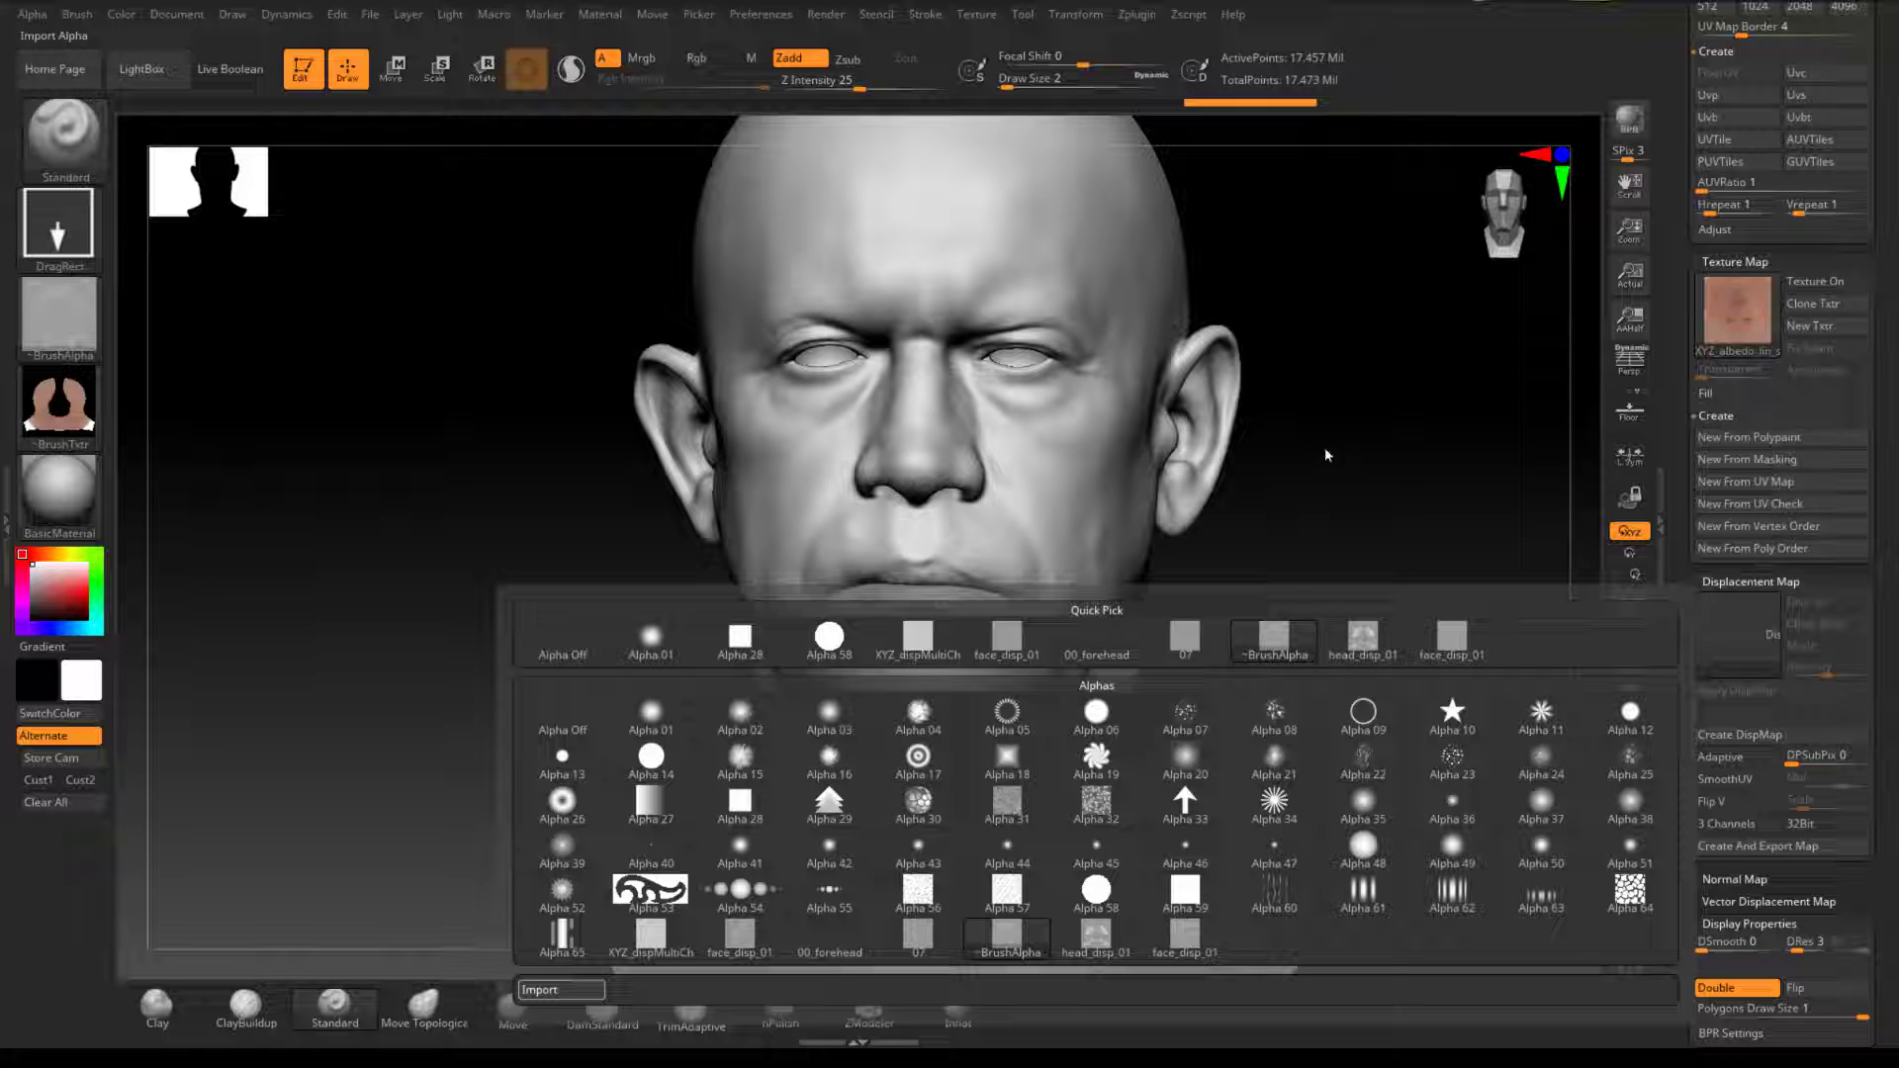
{"action": "mouse_move", "coordinate": [1409, 675]}
{"action": "left_mouse_down"}
{"action": "mouse_move", "coordinate": [1356, 677]}
{"action": "mouse_move", "coordinate": [1406, 680]}
{"action": "left_mouse_up"}
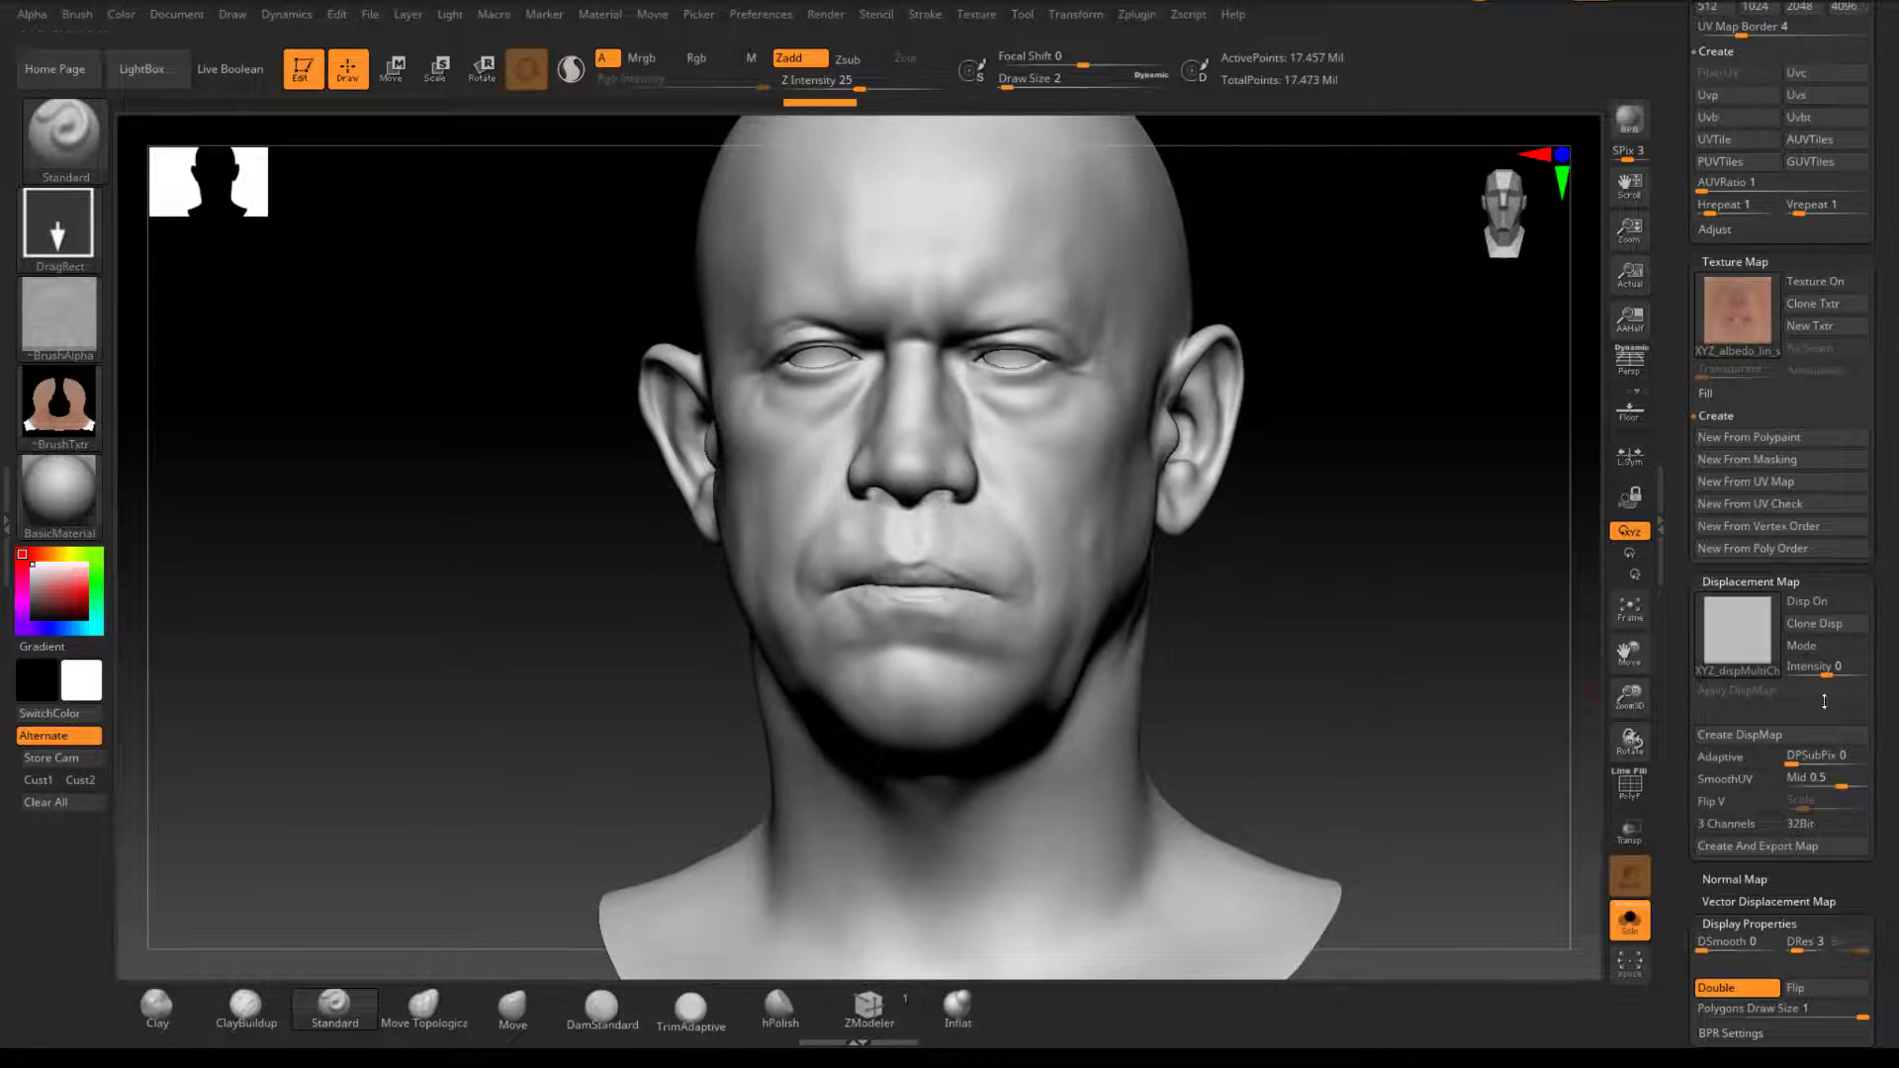
Step: Turn on the display of both the displacement map and the albedo texture map on the head
{"action": "left_click", "coordinate": [1821, 601]}
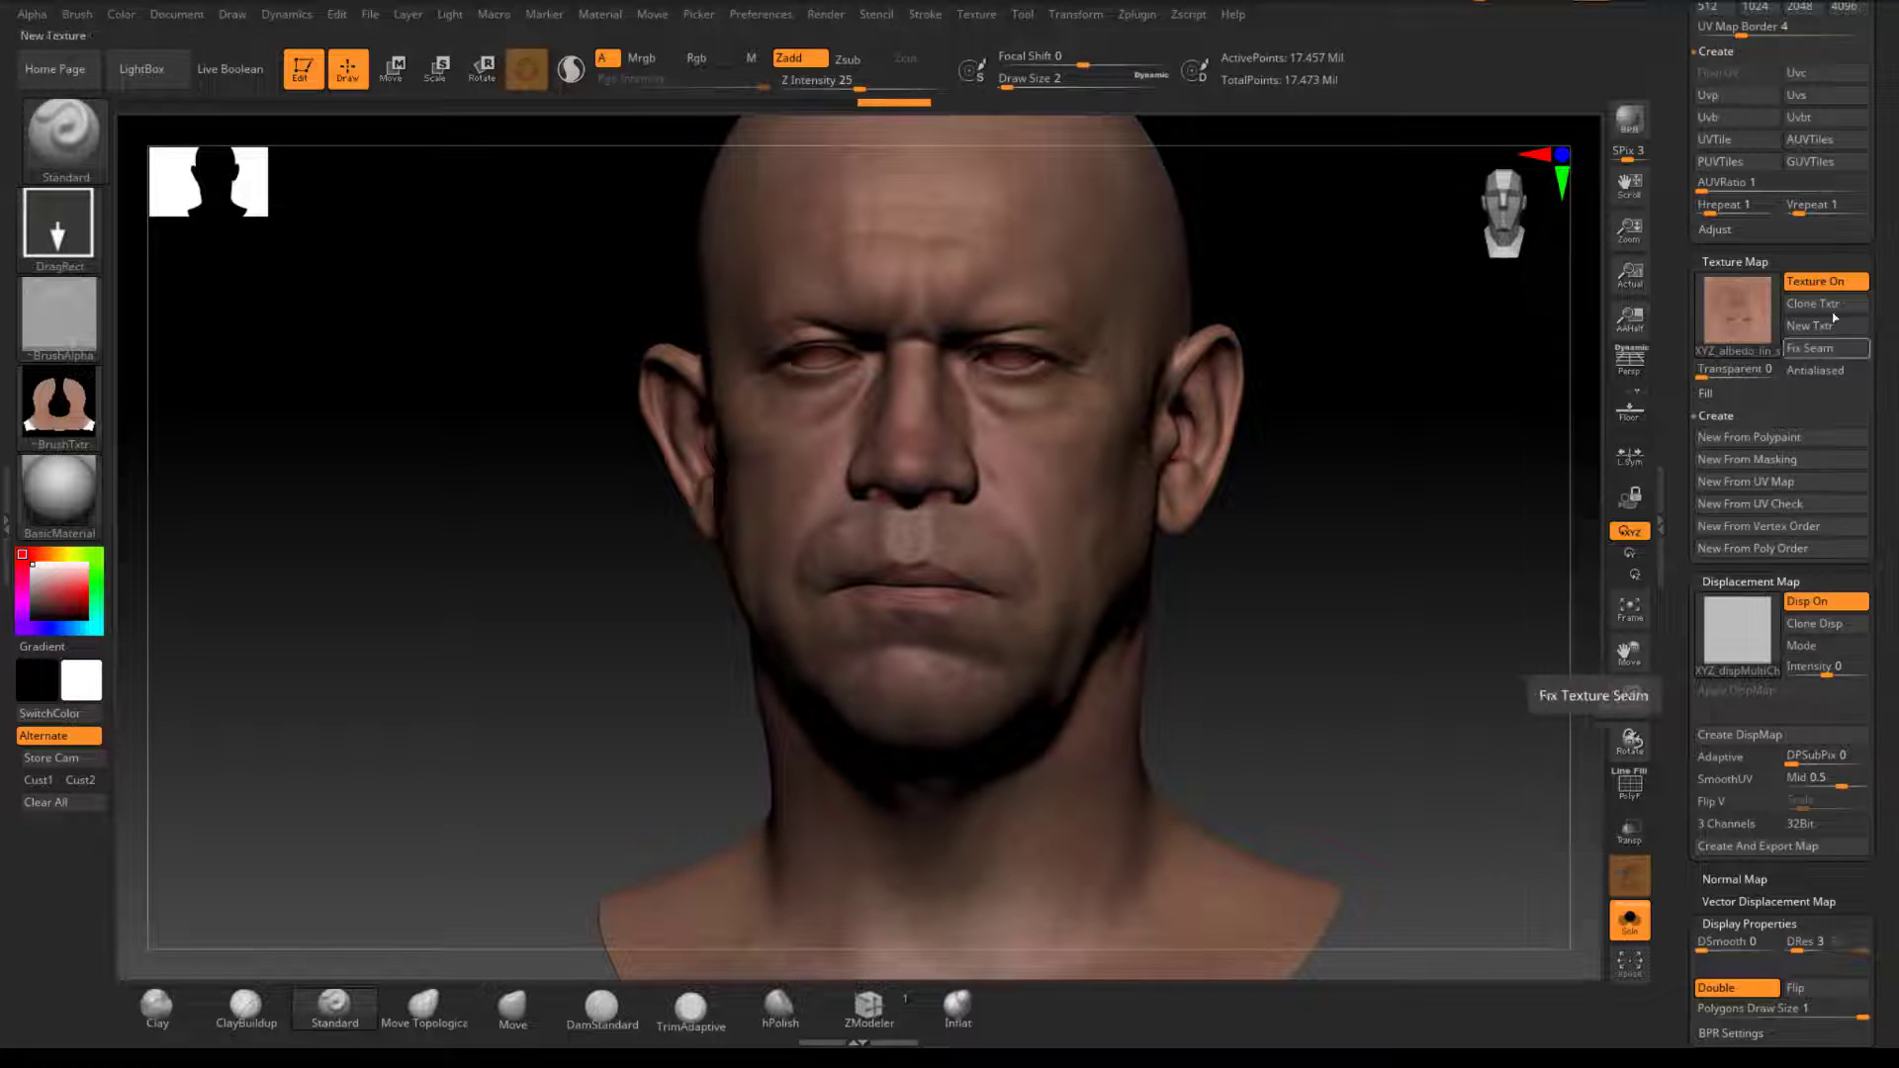
{"action": "left_click", "coordinate": [1822, 283]}
{"action": "left_click", "coordinate": [1822, 602]}
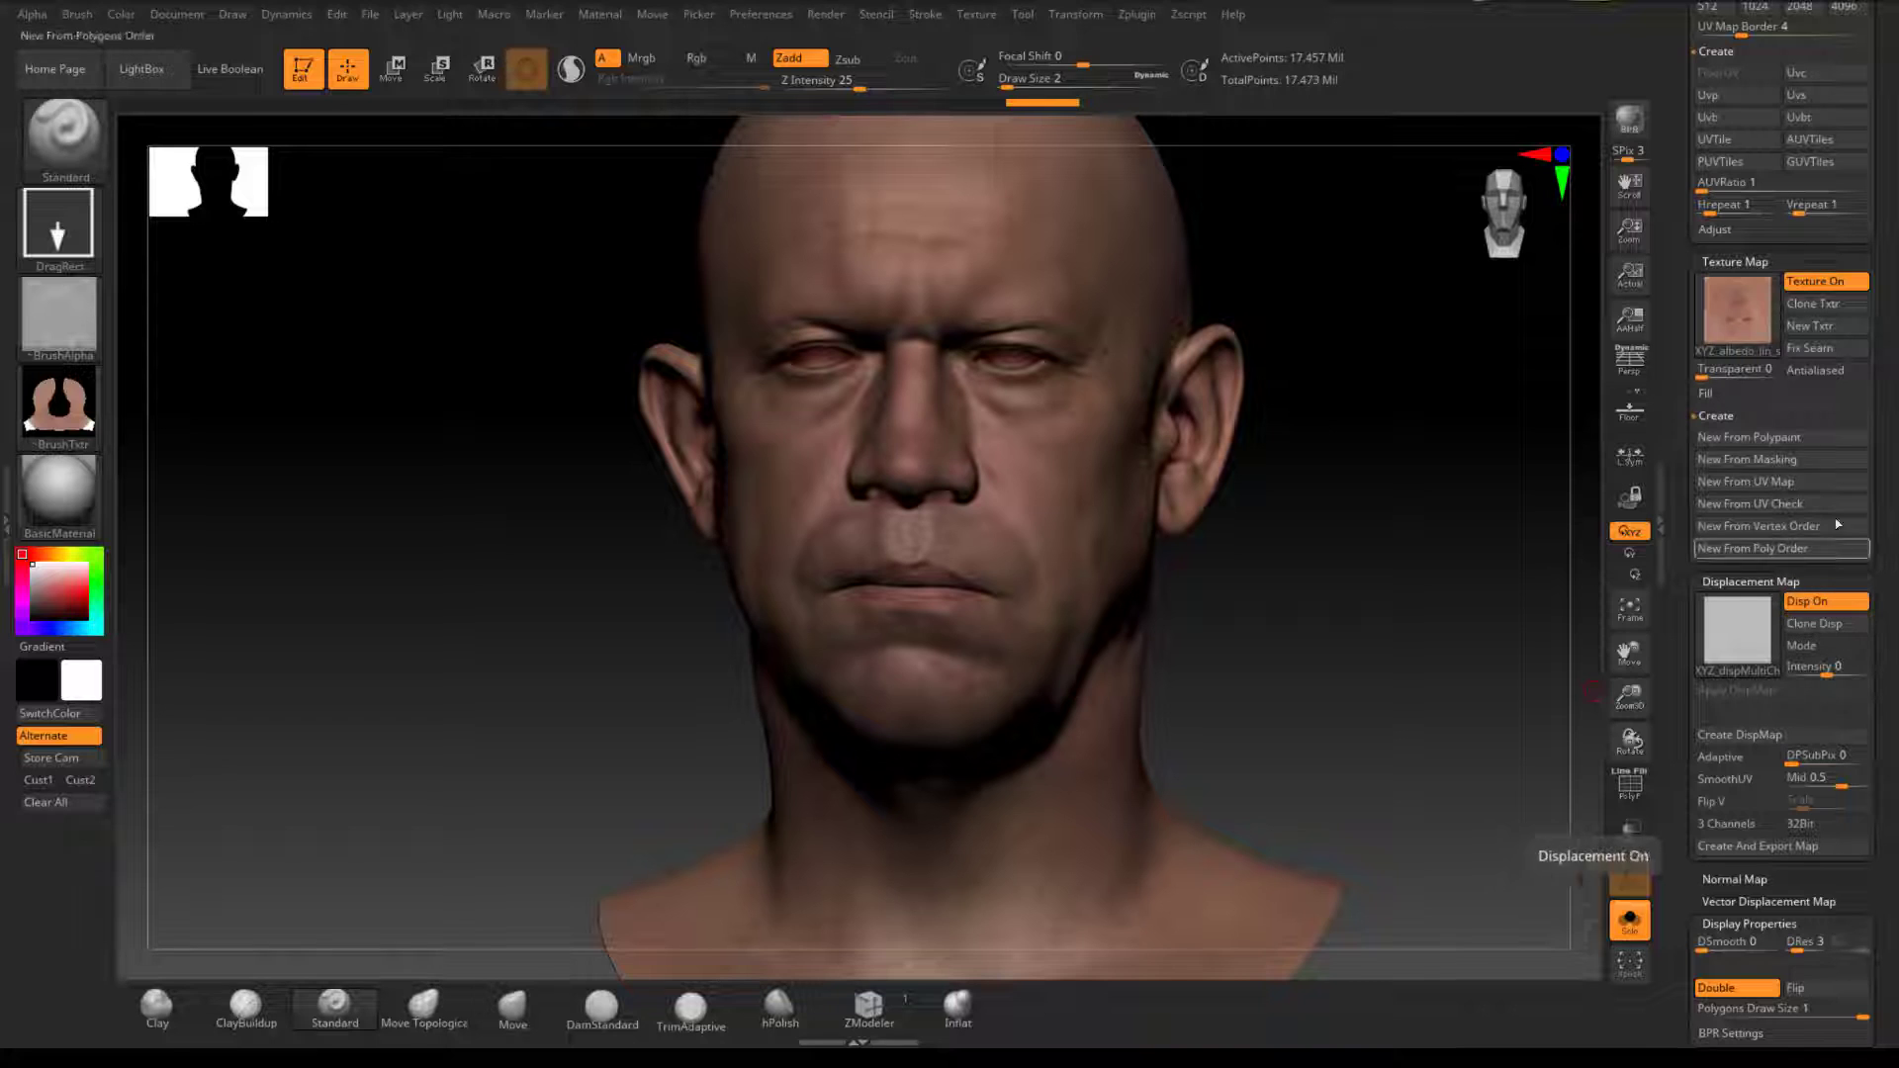
Step: Create a new texture map for the head from its polypaint
{"action": "left_click", "coordinate": [1734, 446]}
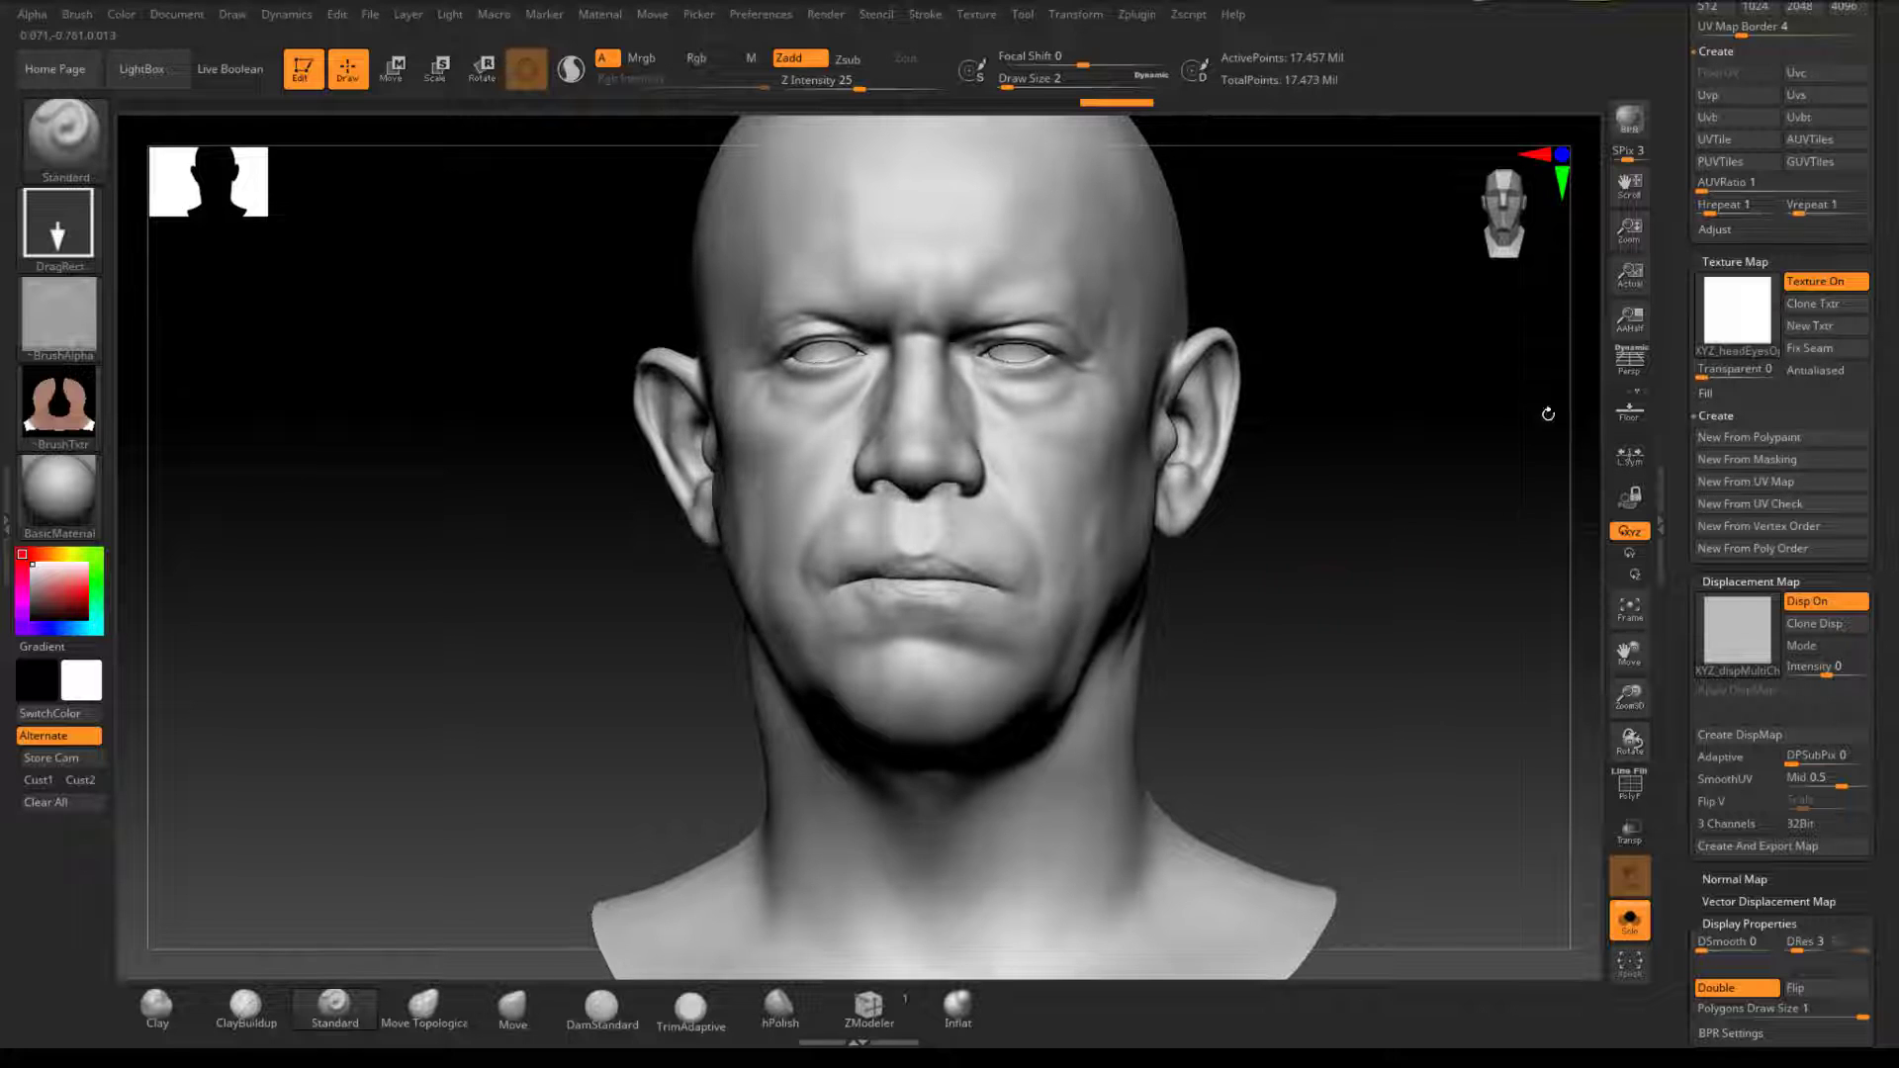
{"action": "left_click_drag", "start_coordinate": [1447, 683], "coordinate": [1437, 696]}
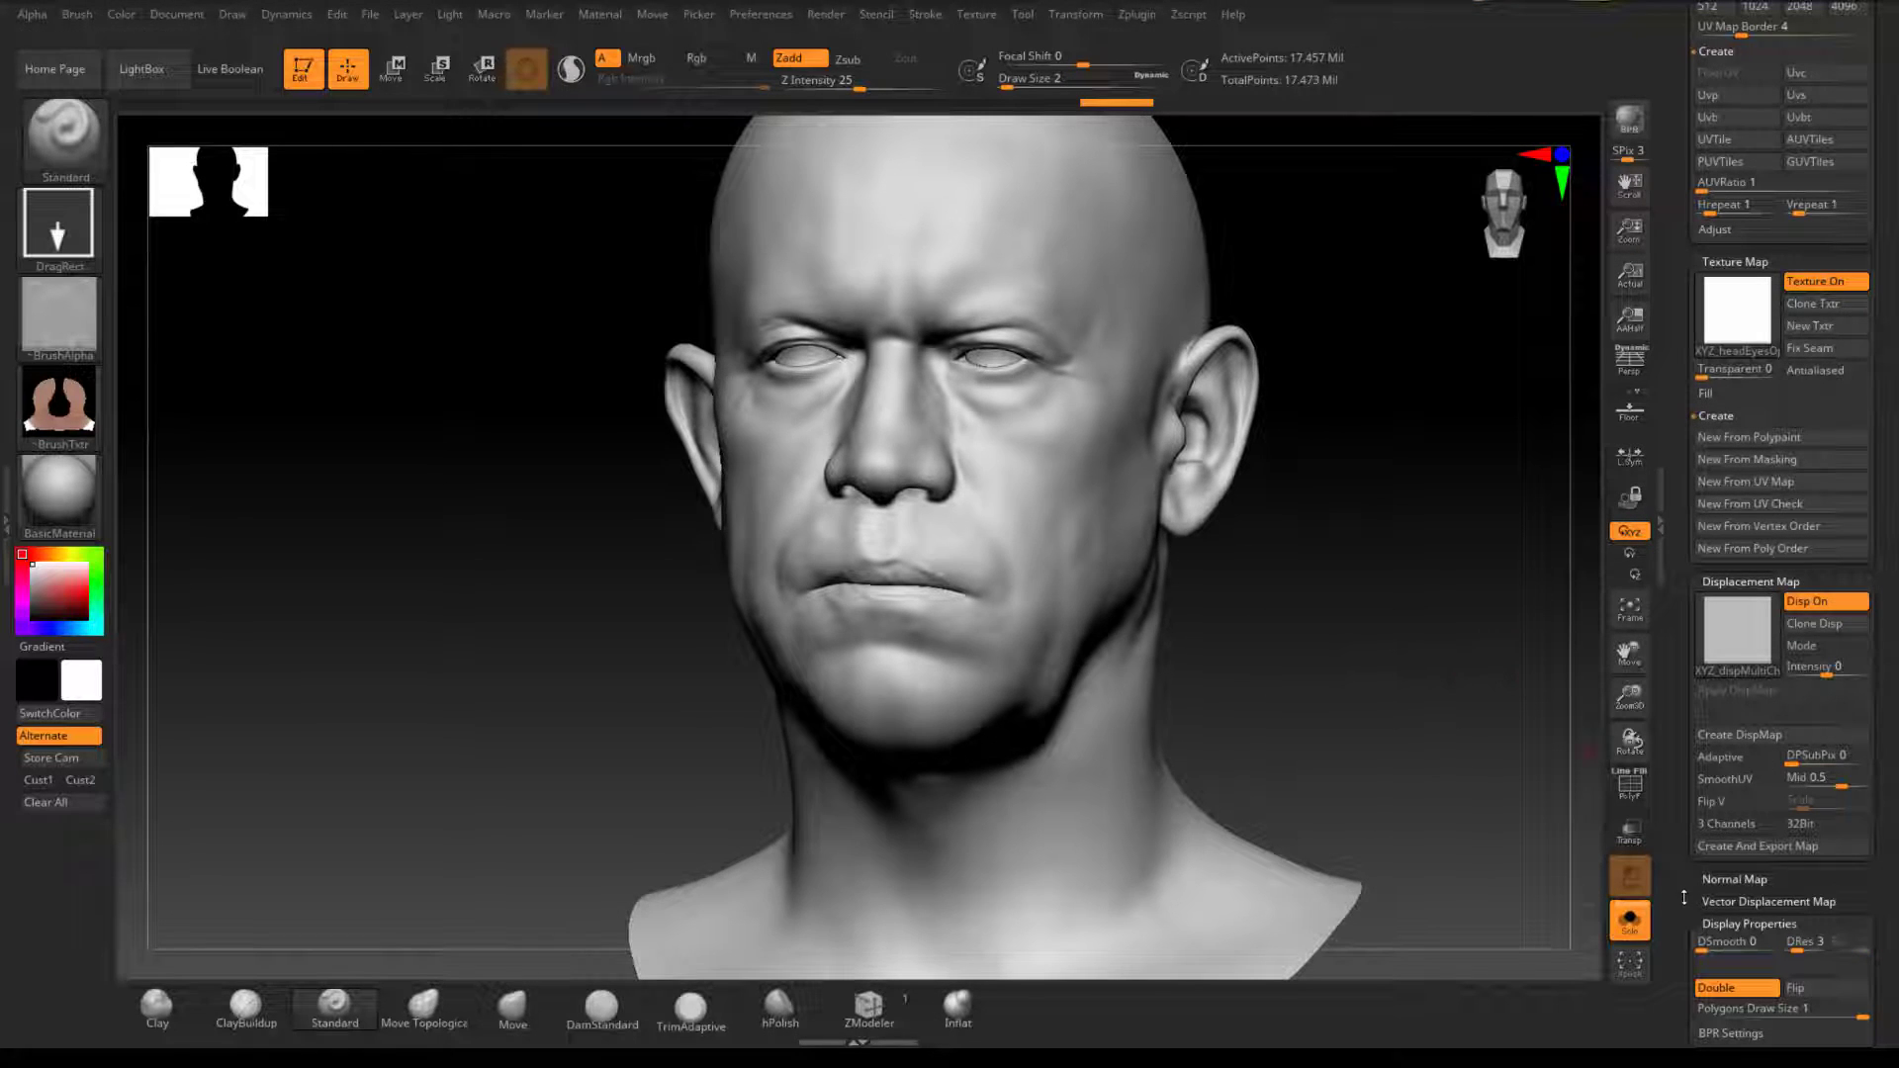
Step: Store a morph target for the head
{"action": "scroll", "coordinate": [1685, 898], "scroll_direction": "down", "scroll_amount": 5}
{"action": "mouse_move", "coordinate": [1673, 786]}
{"action": "left_mouse_down"}
{"action": "mouse_move", "coordinate": [1670, 883]}
{"action": "mouse_move", "coordinate": [1680, 774]}
{"action": "left_mouse_up"}
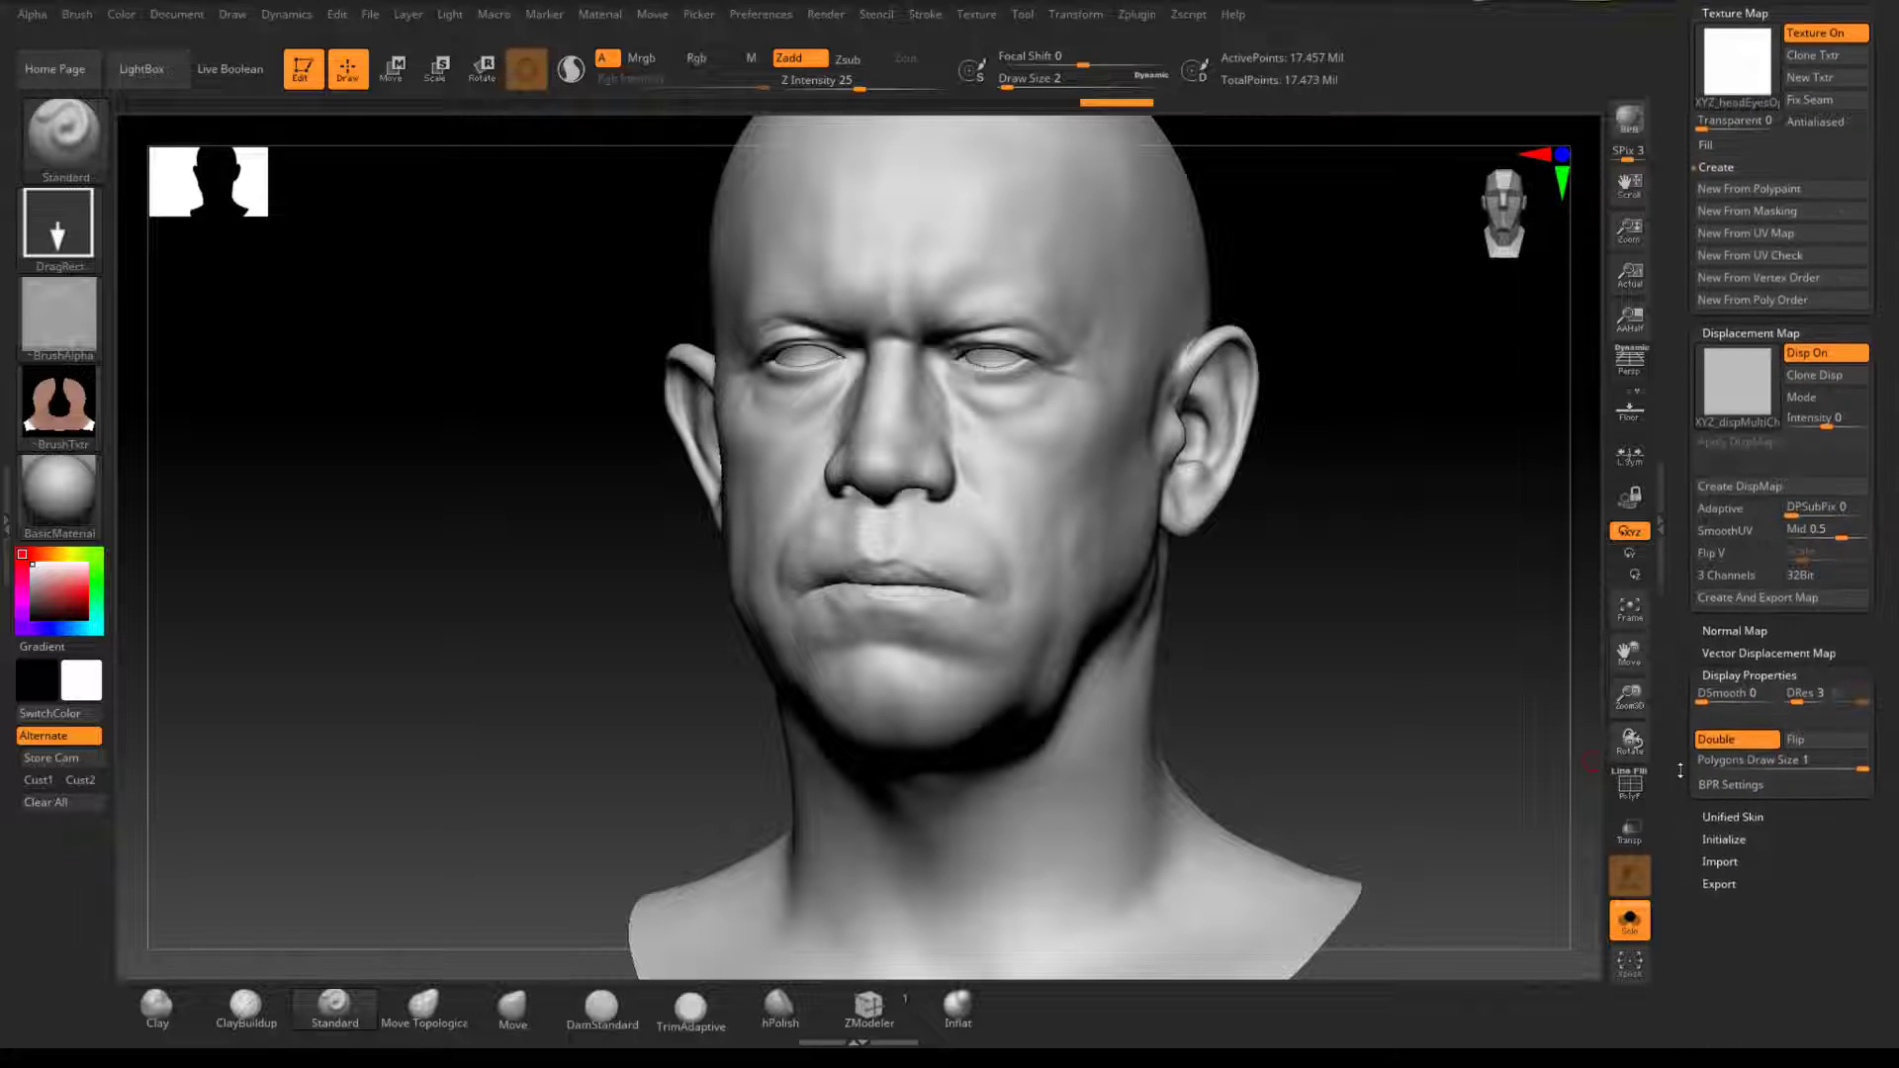
{"action": "scroll", "coordinate": [1680, 772], "scroll_direction": "up", "scroll_amount": 7}
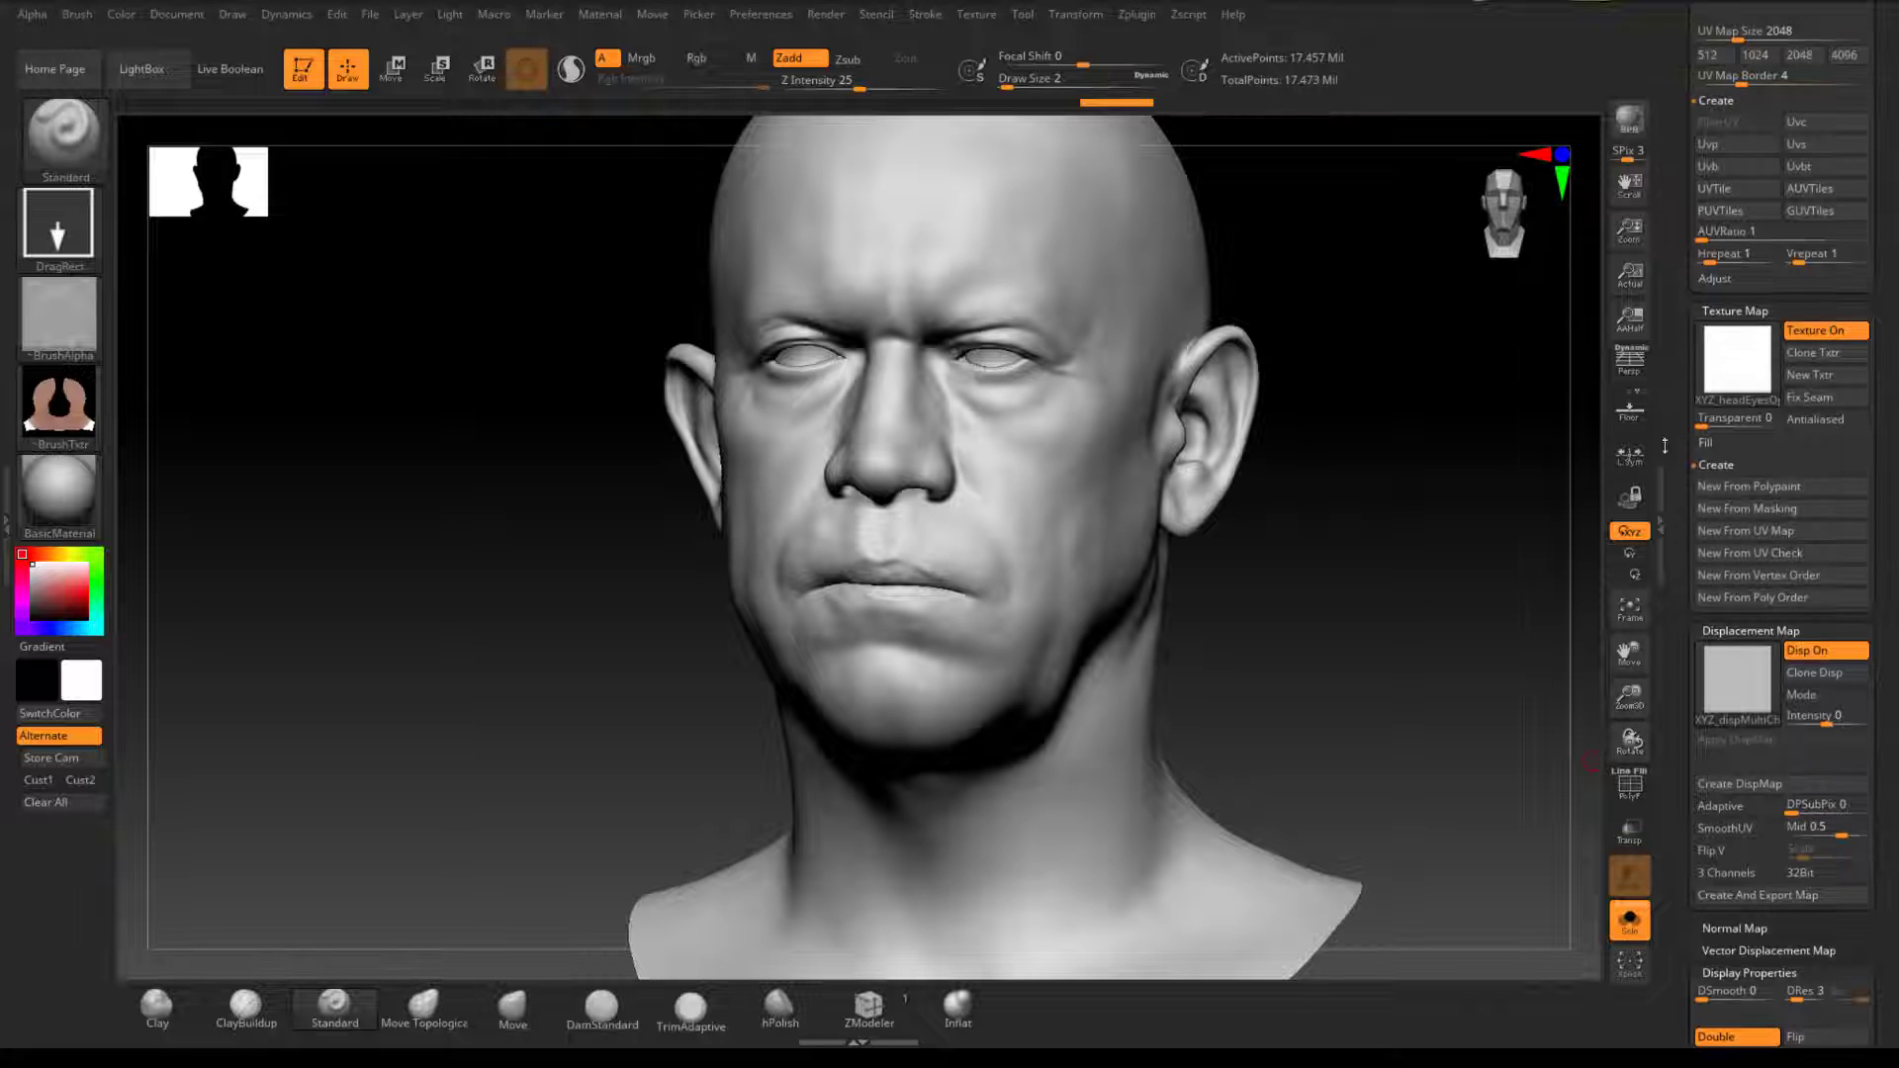
{"action": "scroll", "coordinate": [1681, 396], "scroll_direction": "up", "scroll_amount": 15}
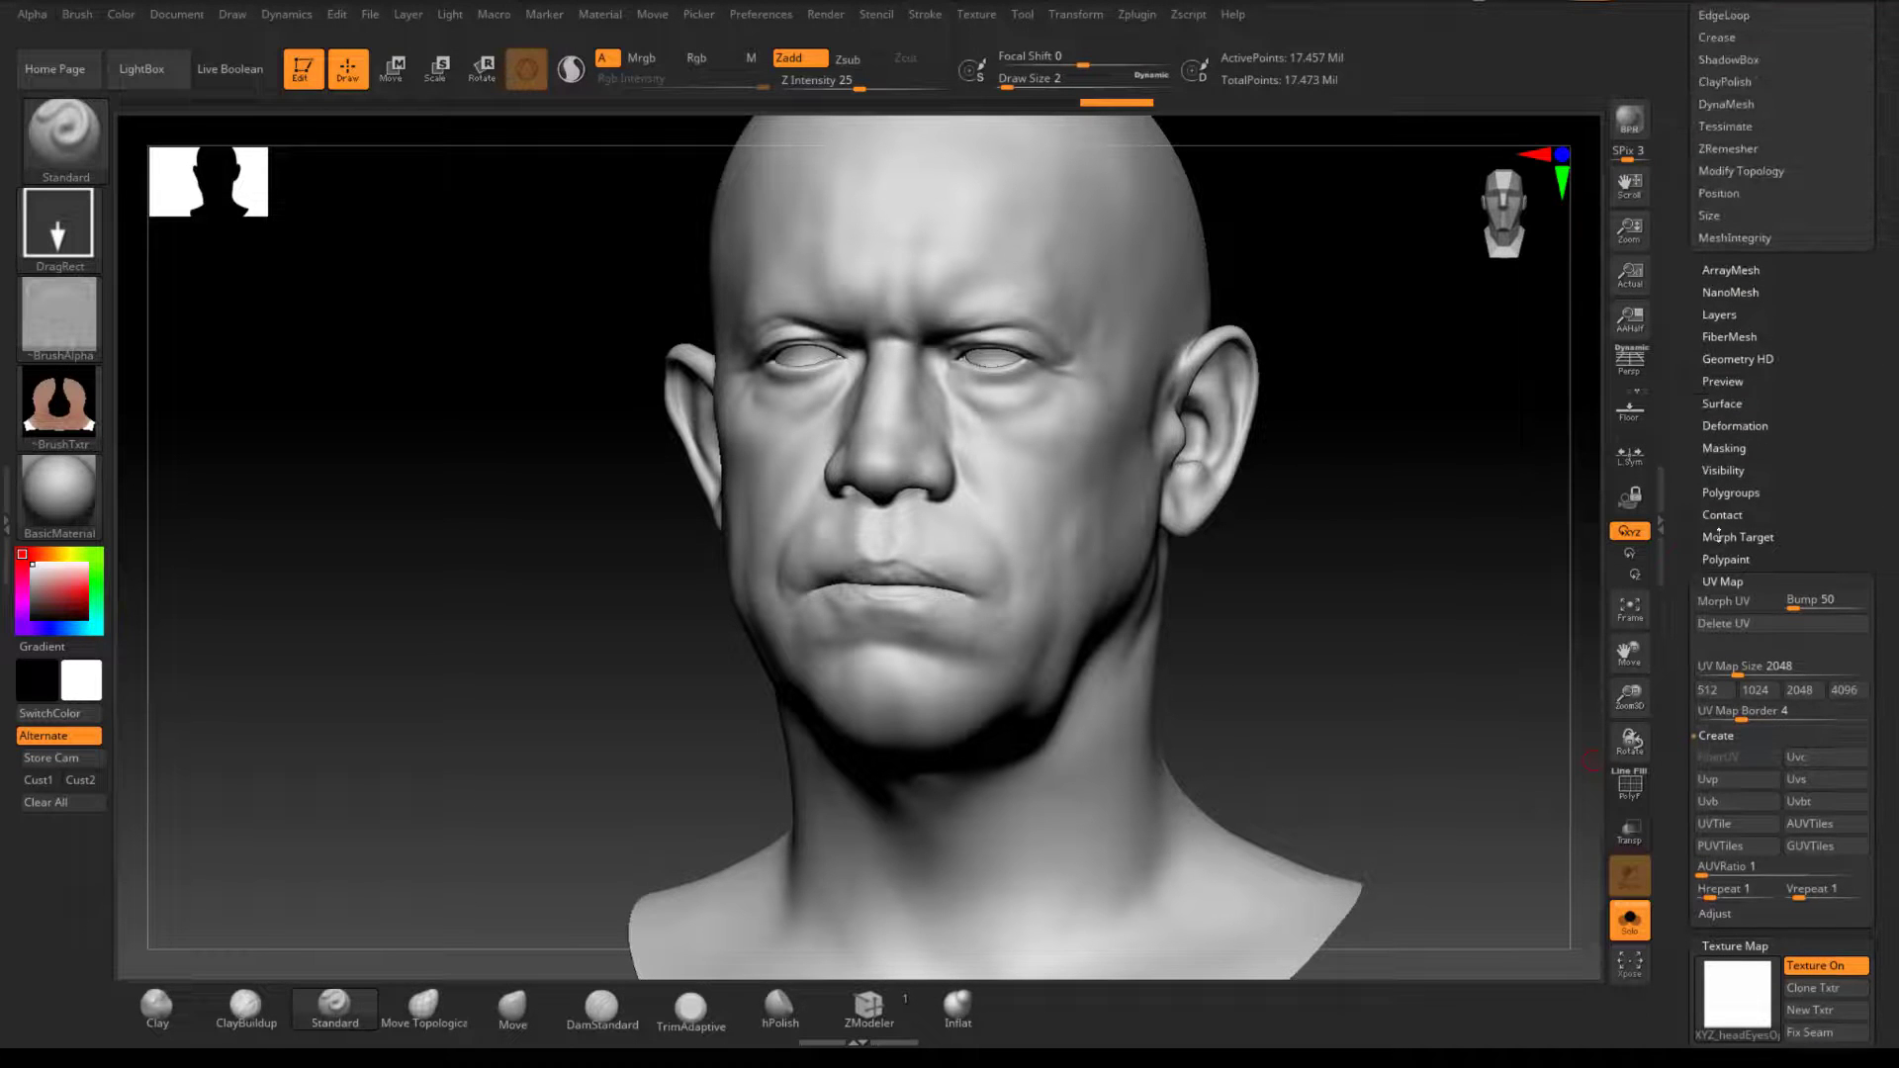
{"action": "left_click", "coordinate": [1719, 537]}
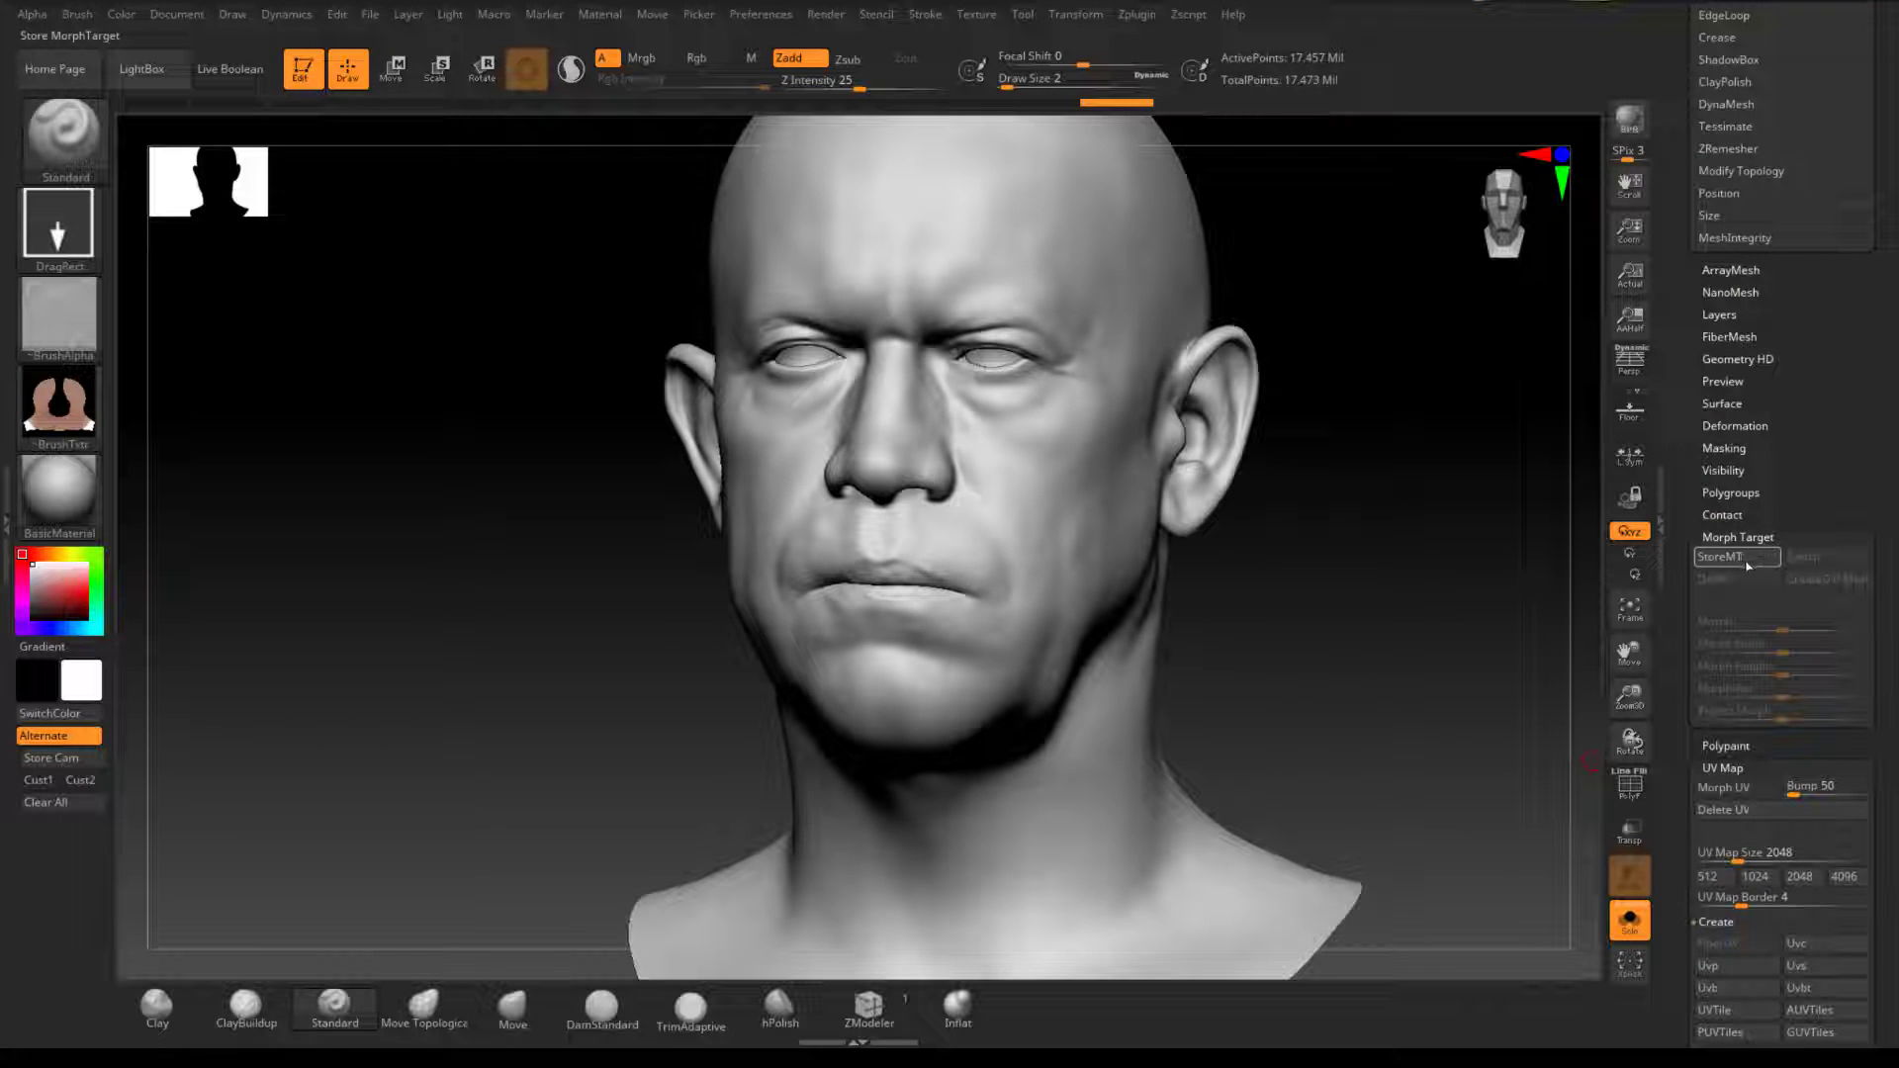
{"action": "left_click", "coordinate": [1746, 565]}
Step: Set the head's displacement map intensity to 0.008
{"action": "scroll", "coordinate": [1682, 740], "scroll_direction": "down", "scroll_amount": 10}
{"action": "scroll", "coordinate": [1706, 534], "scroll_direction": "up", "scroll_amount": 2}
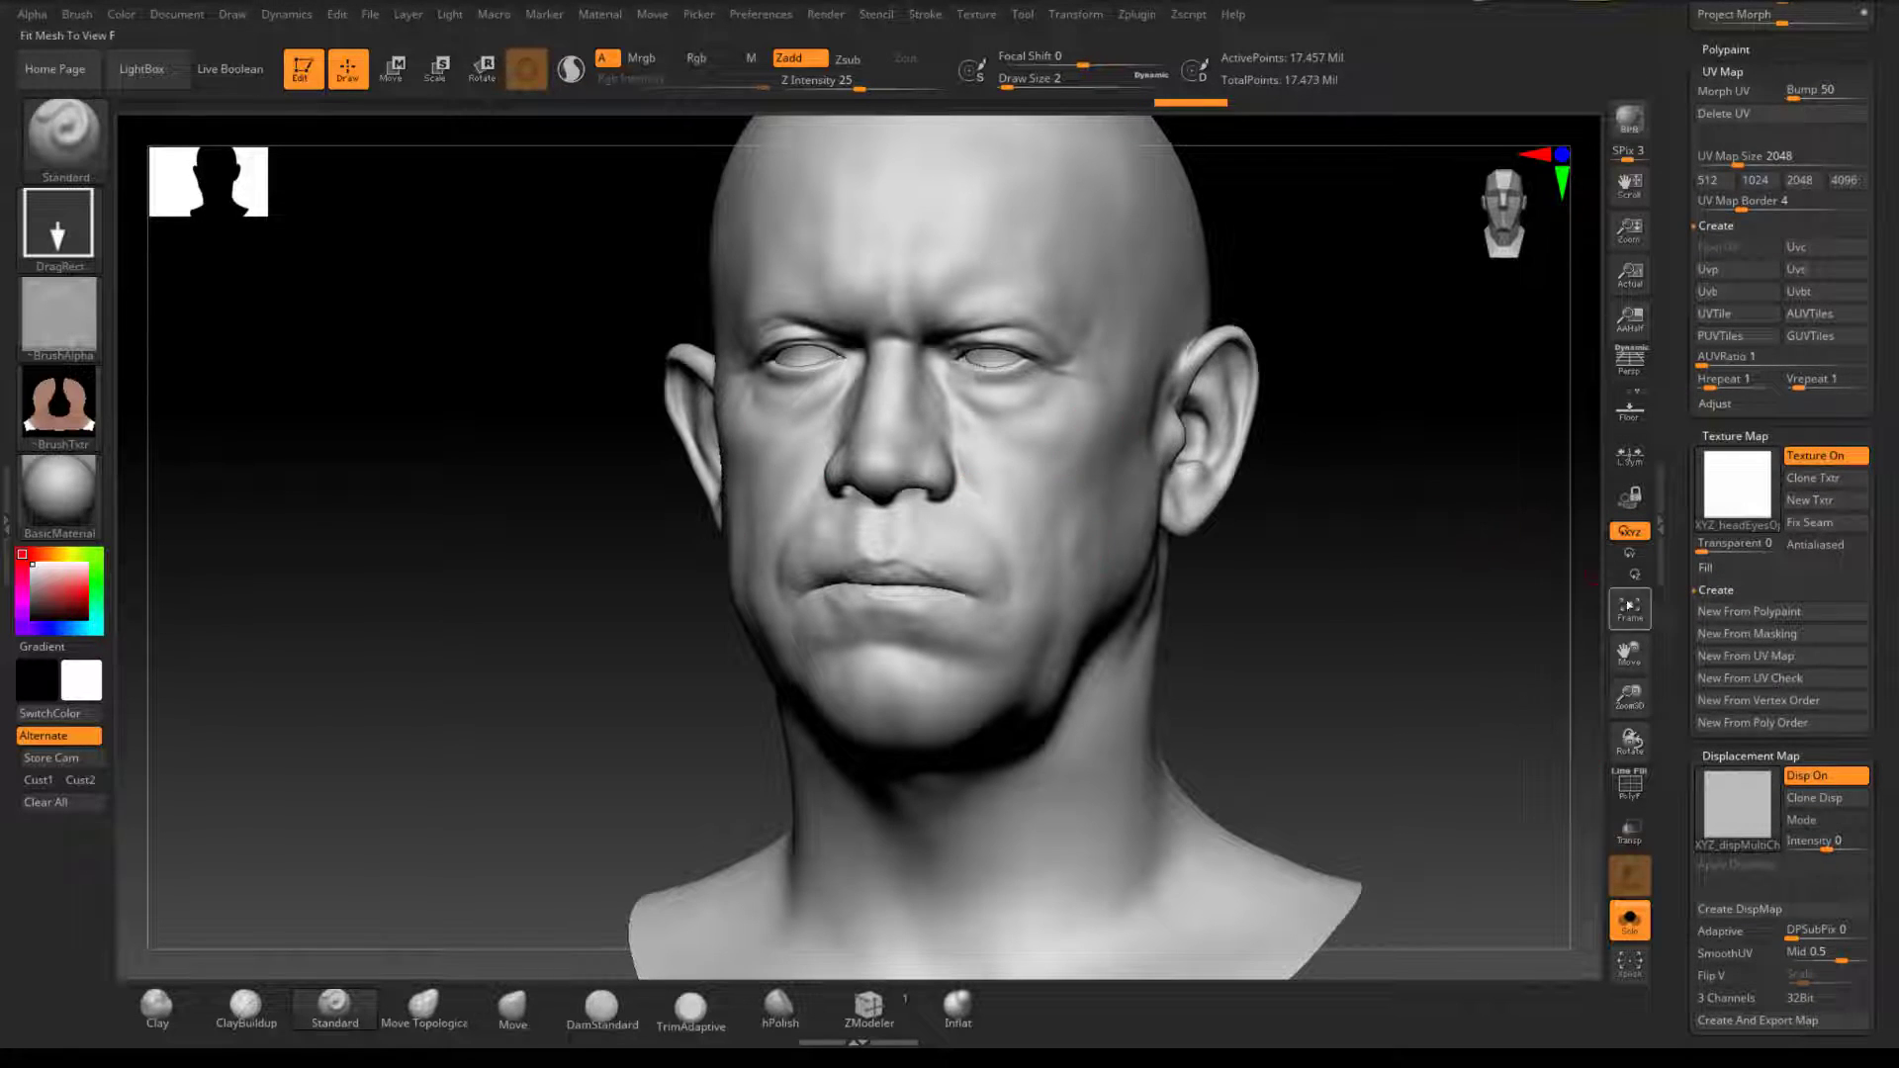
{"action": "scroll", "coordinate": [1780, 593], "scroll_direction": "down", "scroll_amount": 4}
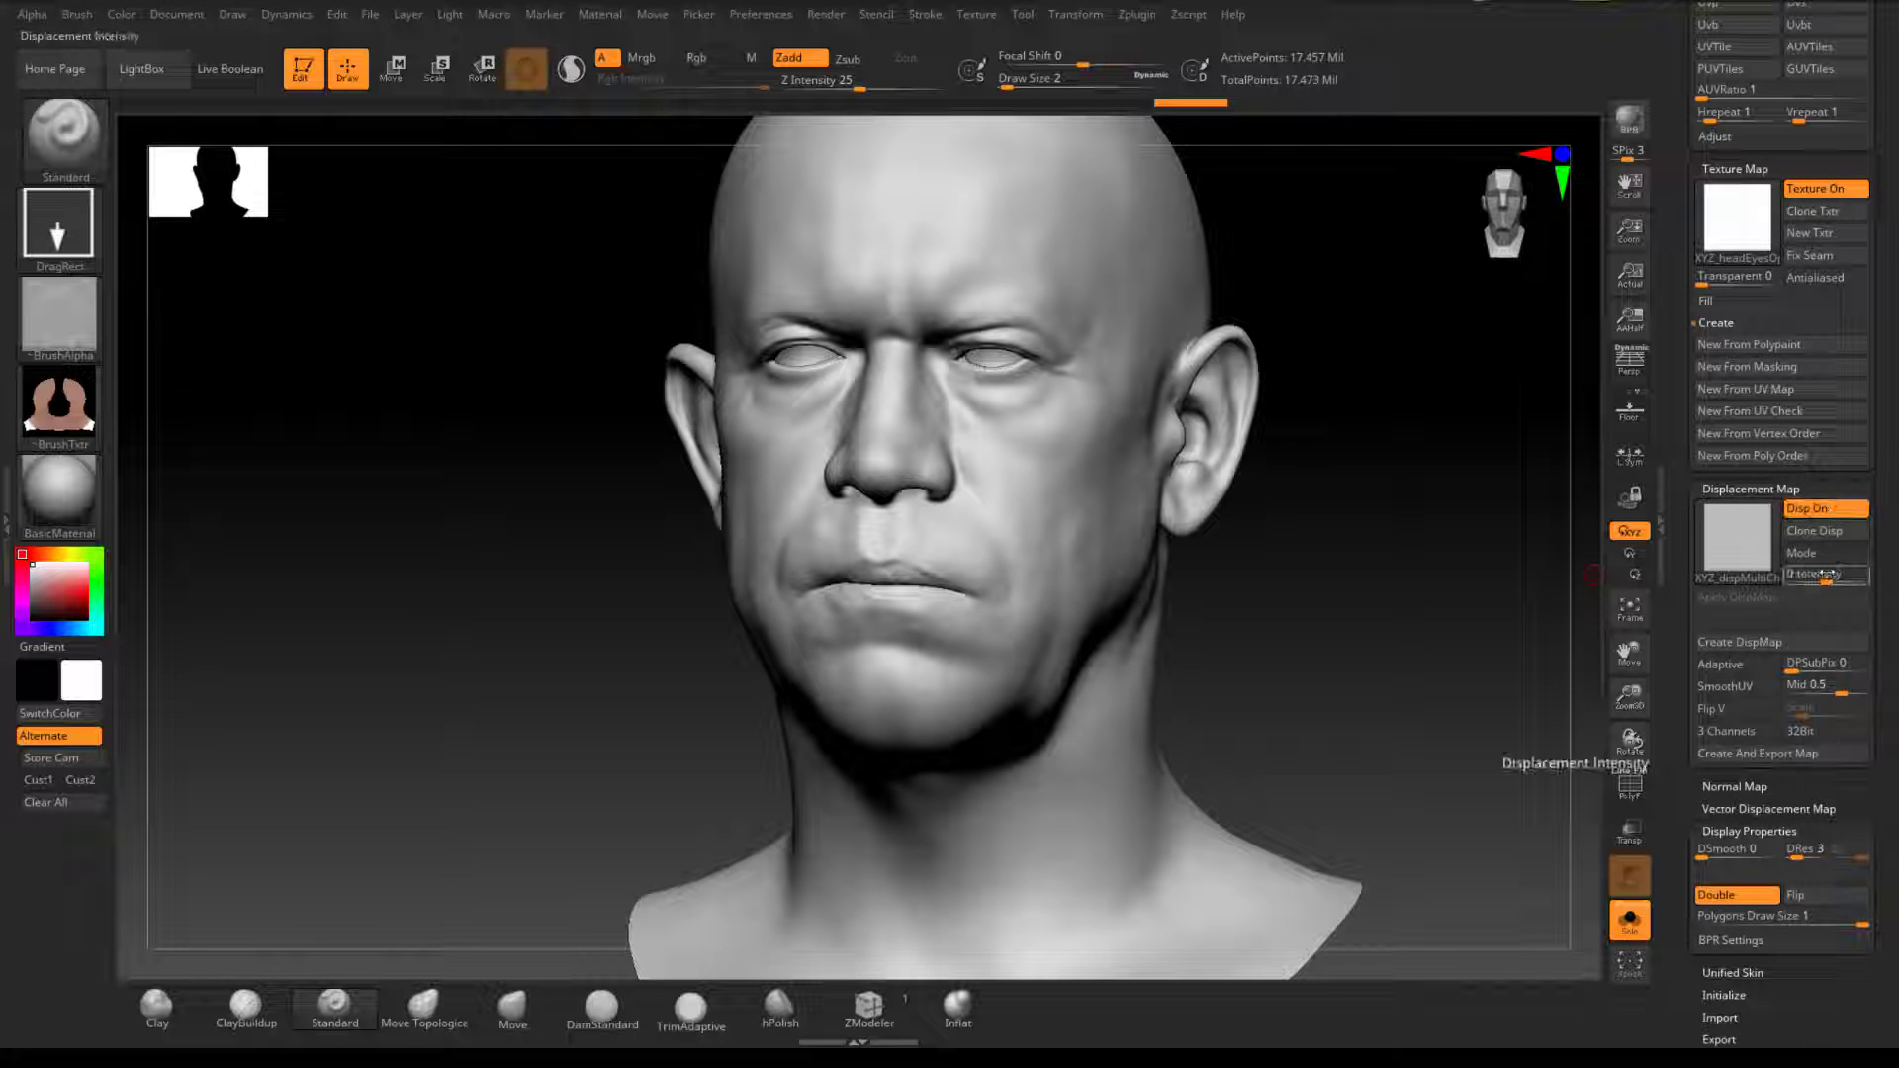
{"action": "left_click", "coordinate": [1820, 574]}
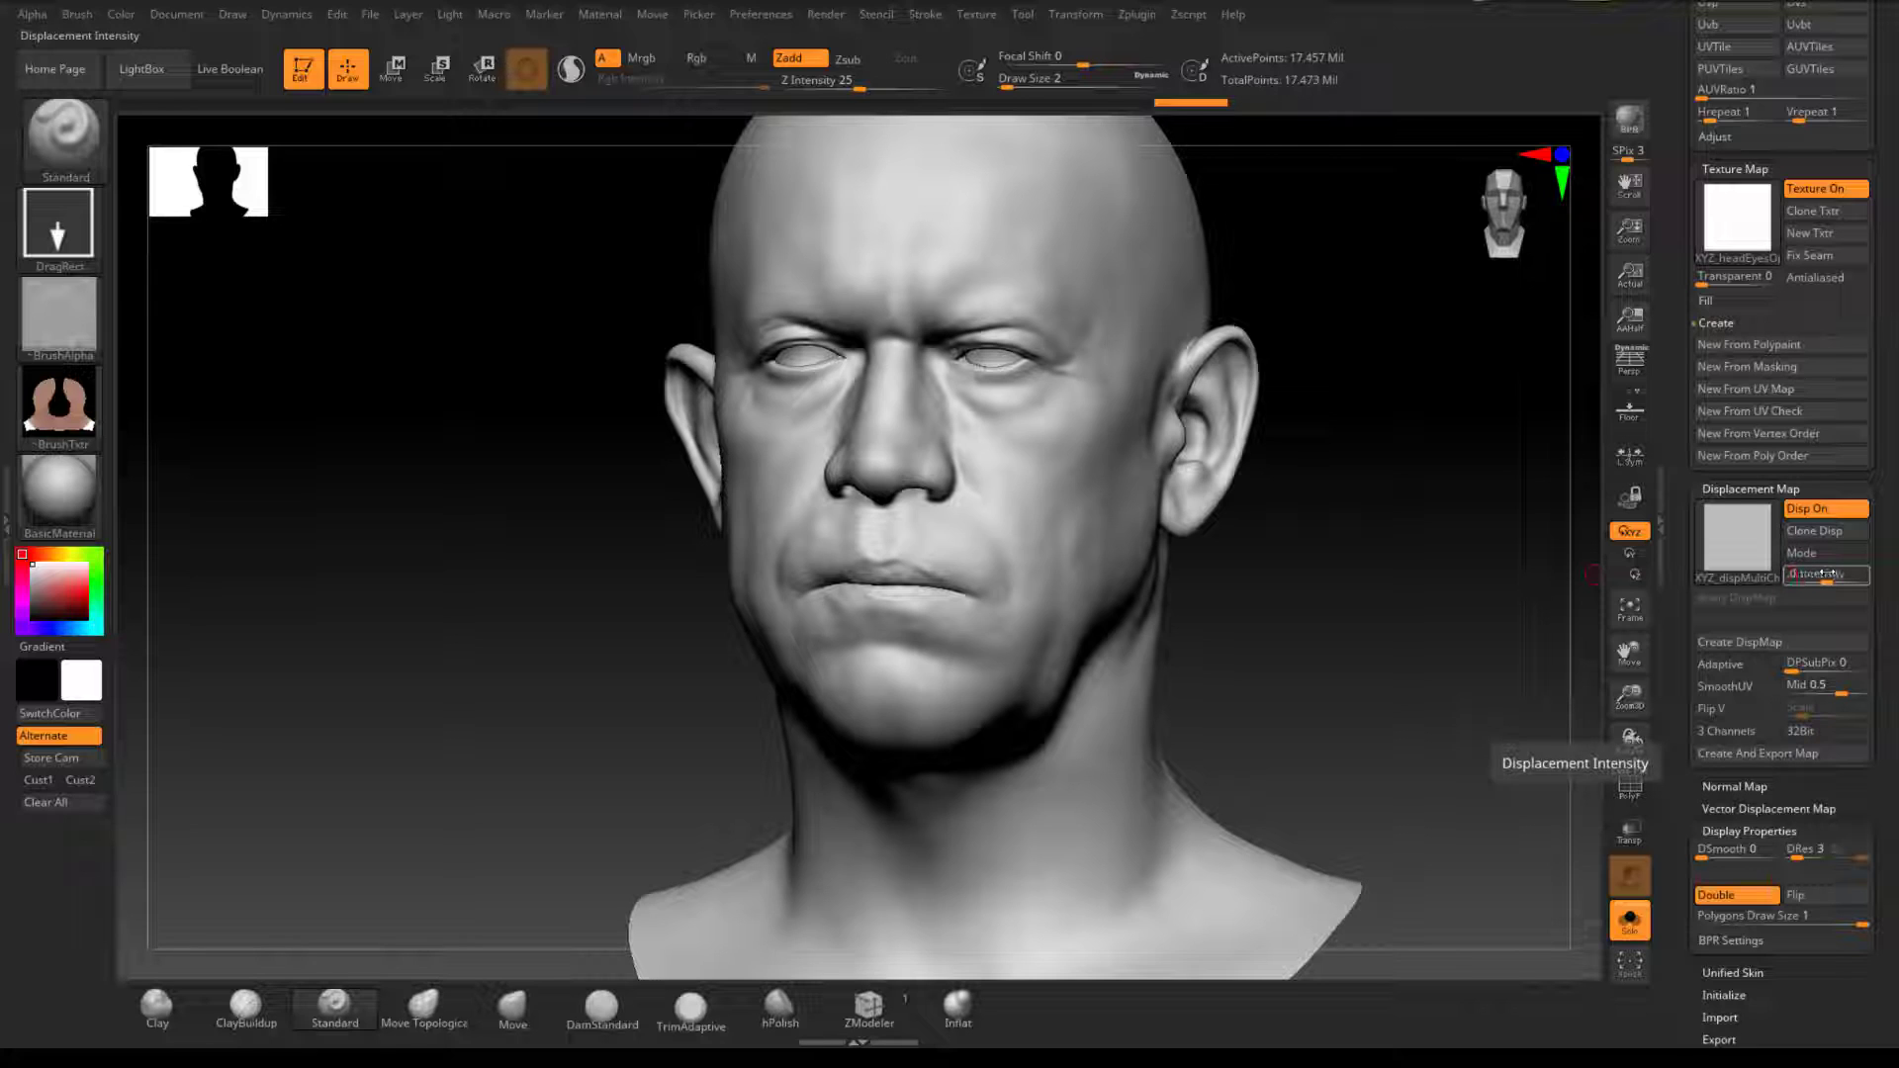
{"action": "key", "text": "Return"}
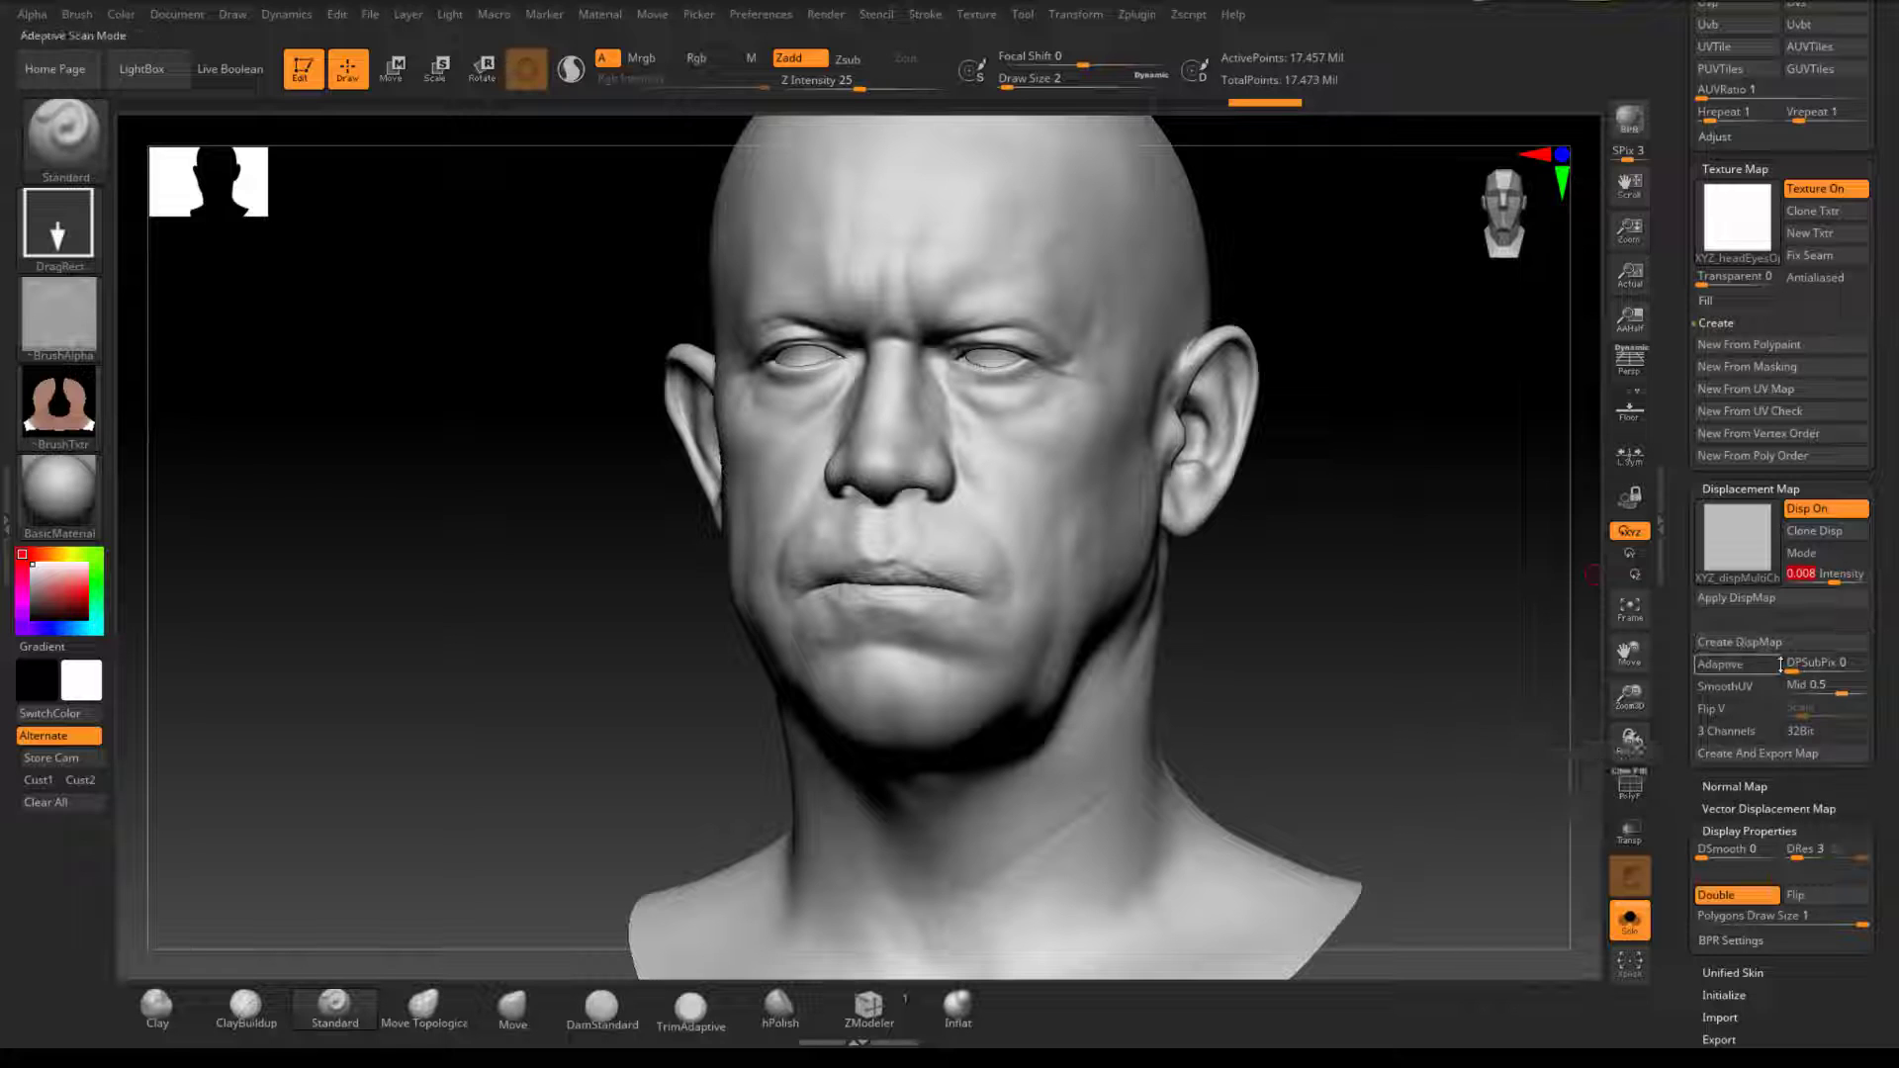
Step: Set the displacement map's mid value to 0.73
{"action": "left_click", "coordinate": [1814, 684]}
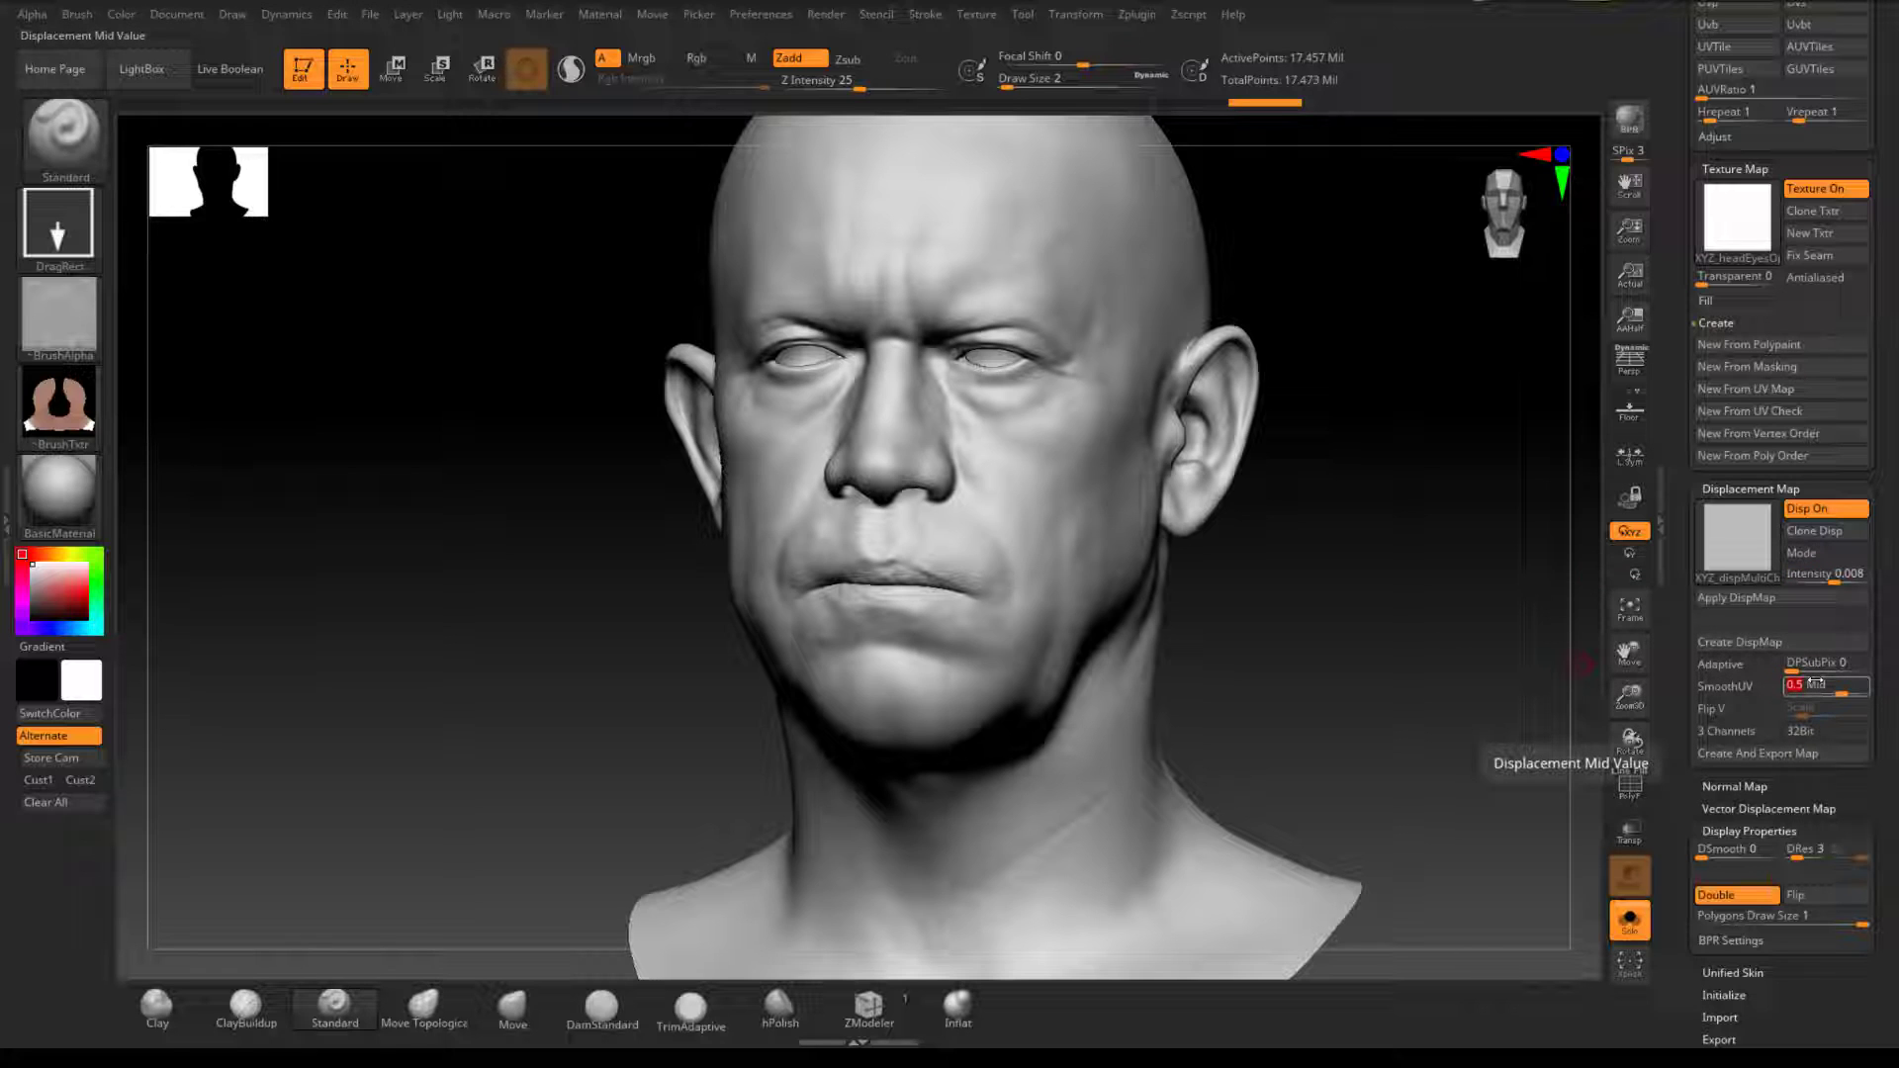
{"action": "type", "text": "0."}
{"action": "type", "text": "0.73"}
{"action": "key", "text": "Return"}
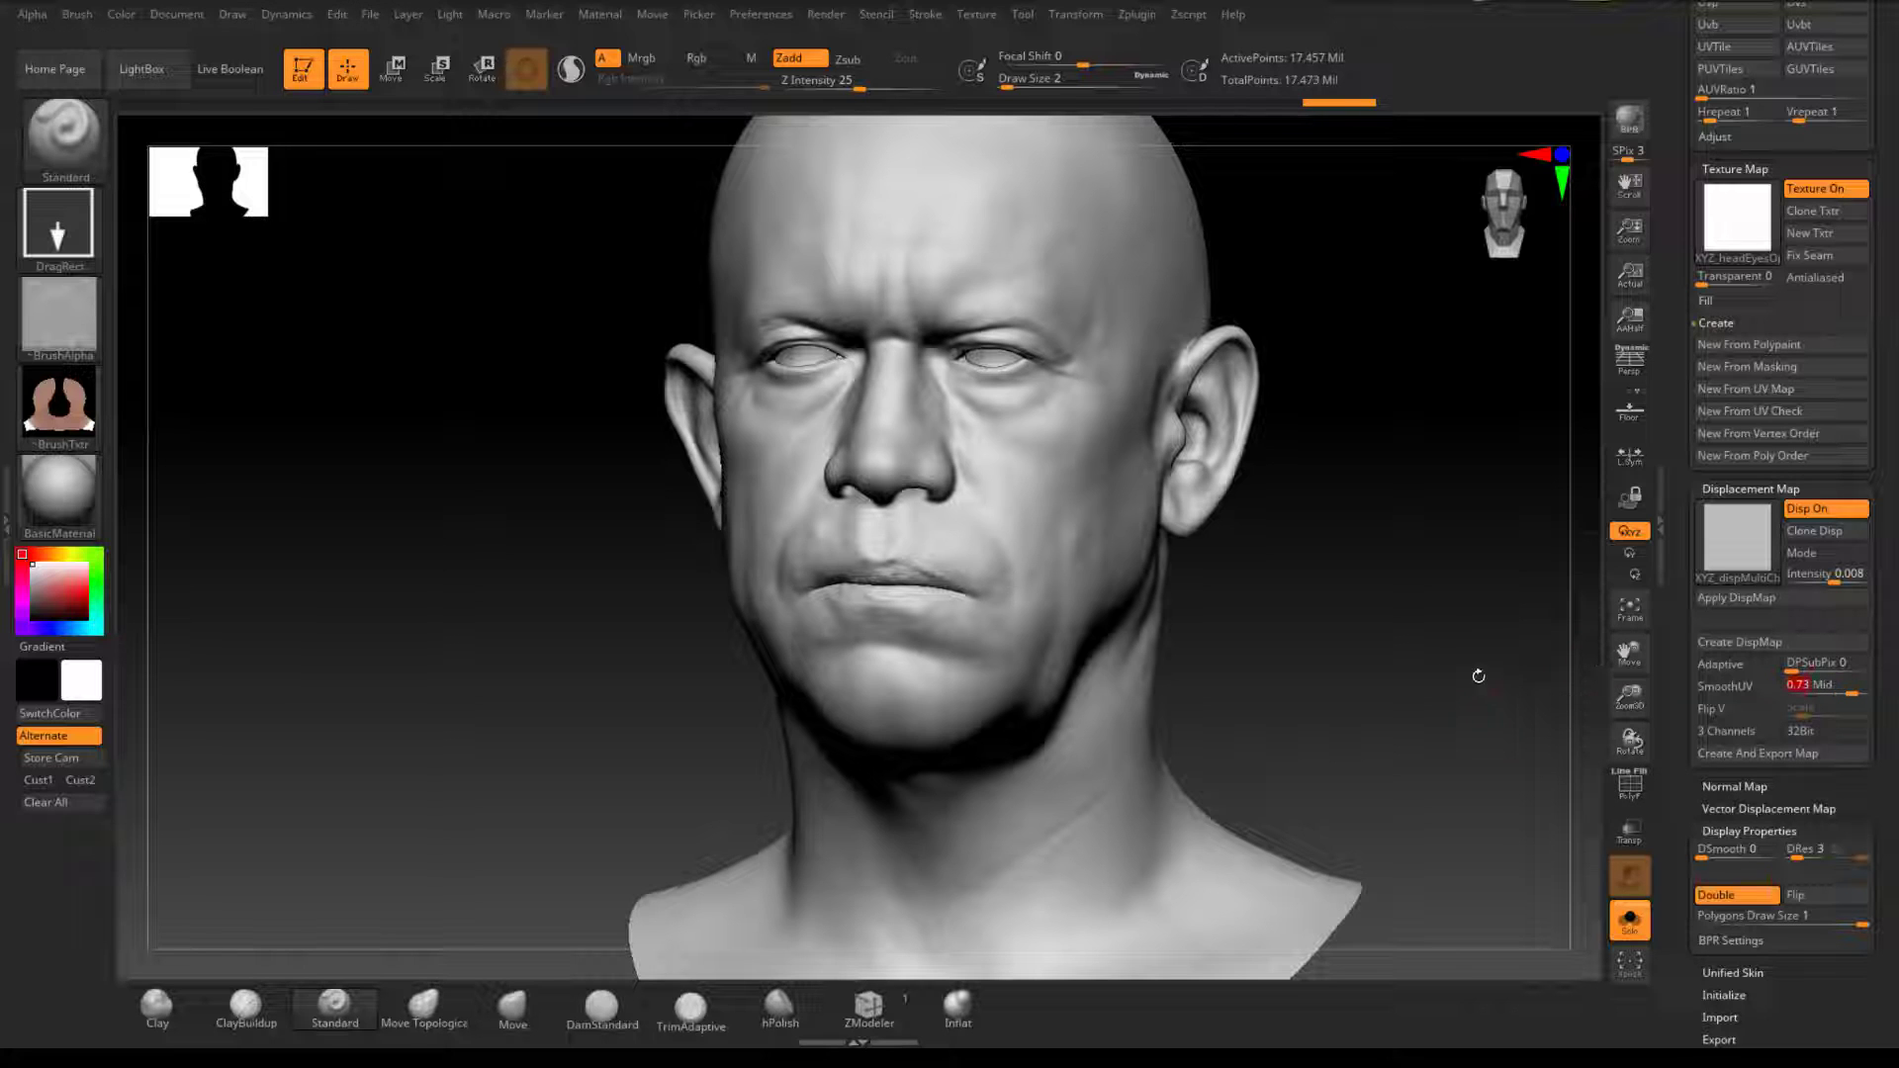
{"action": "left_click_drag", "start_coordinate": [1363, 642], "coordinate": [1397, 641]}
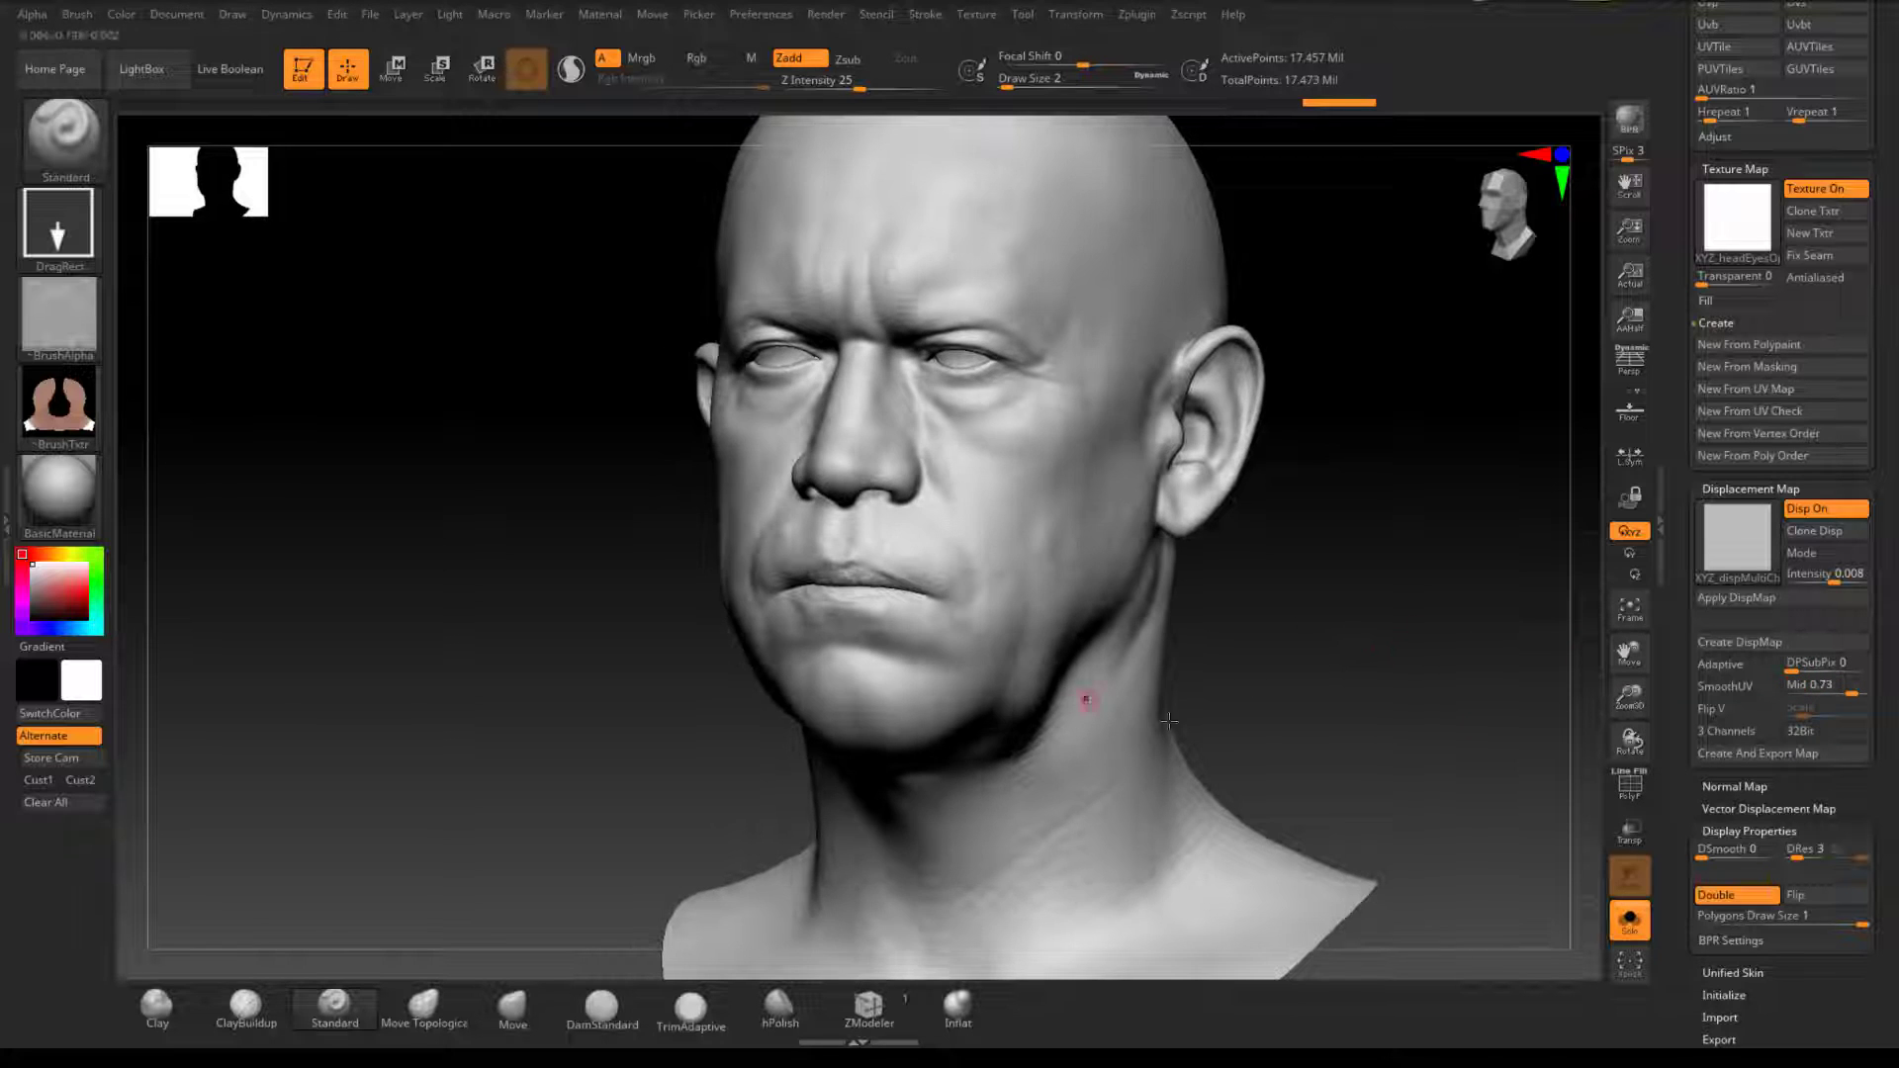
Step: Apply the displacement map to the head's geometry, turn the displacement display back on and apply the map again
{"action": "left_click", "coordinate": [1765, 643]}
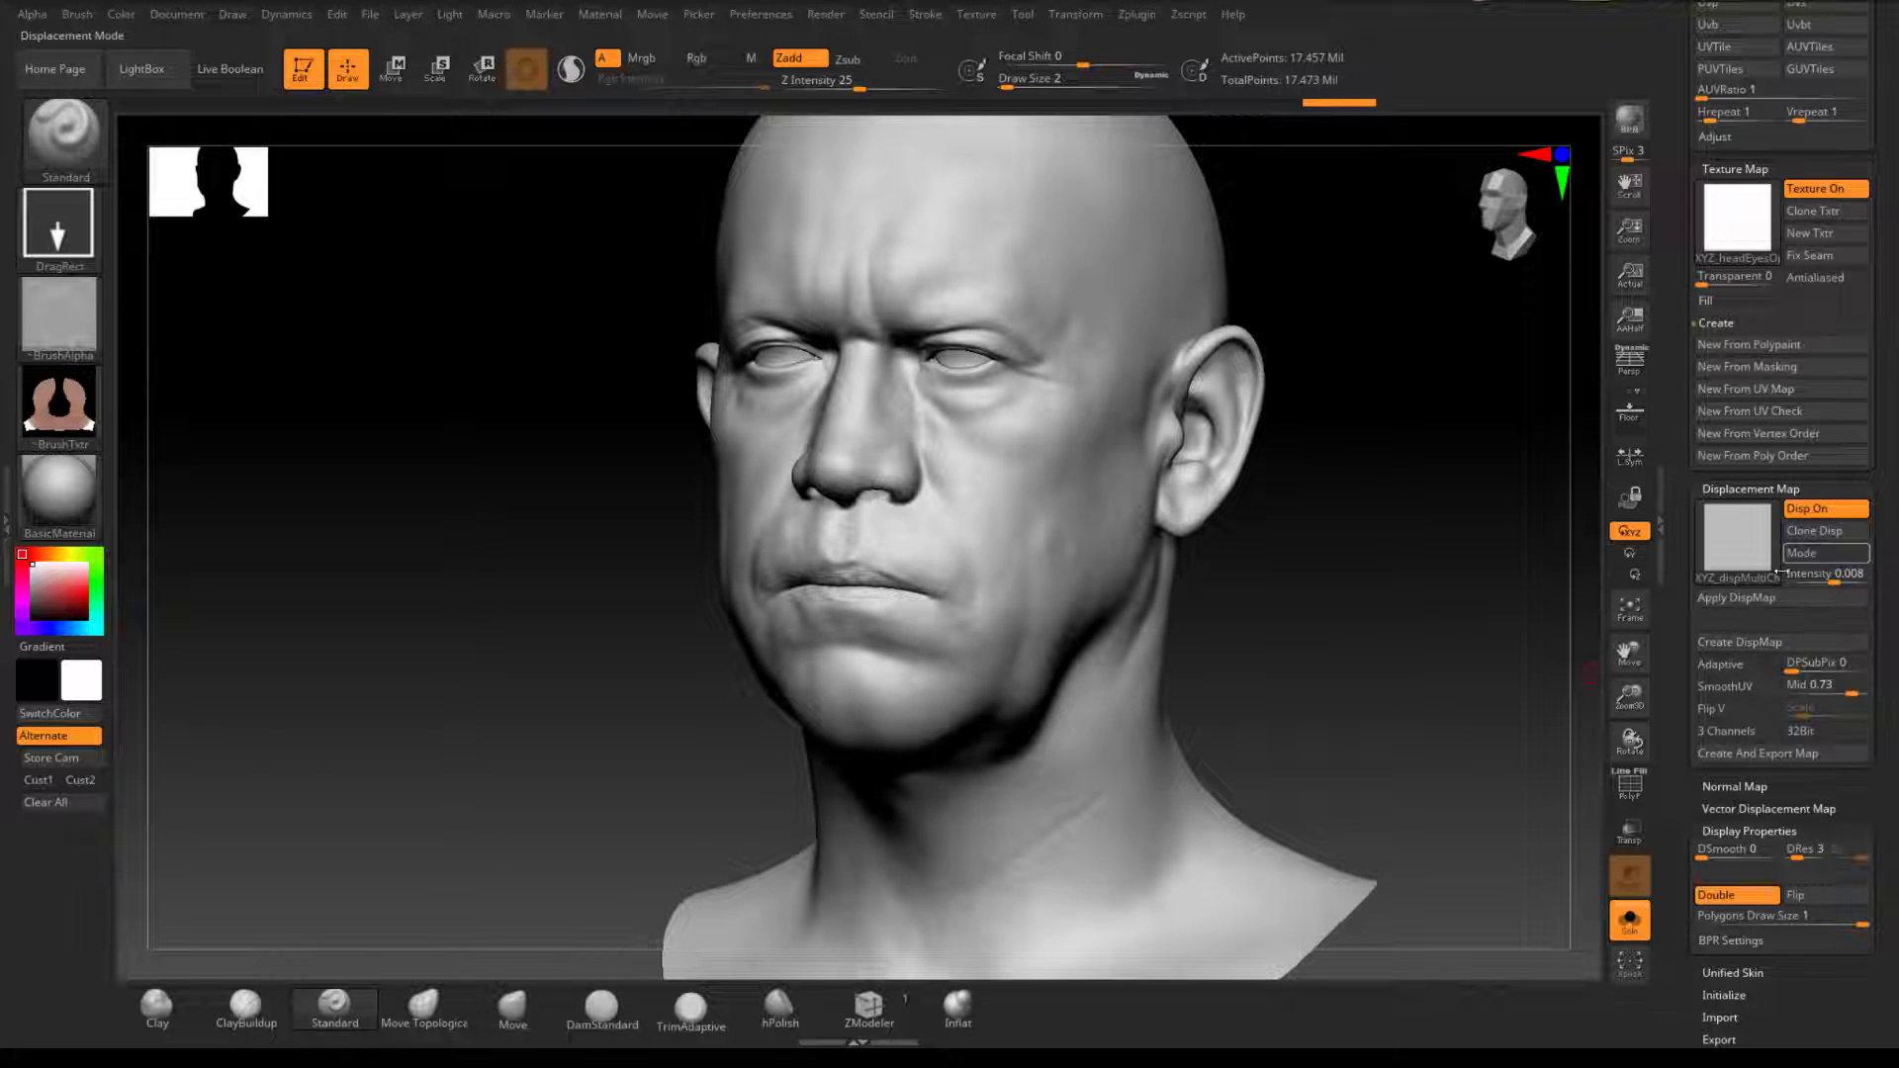
{"action": "left_click", "coordinate": [1792, 601]}
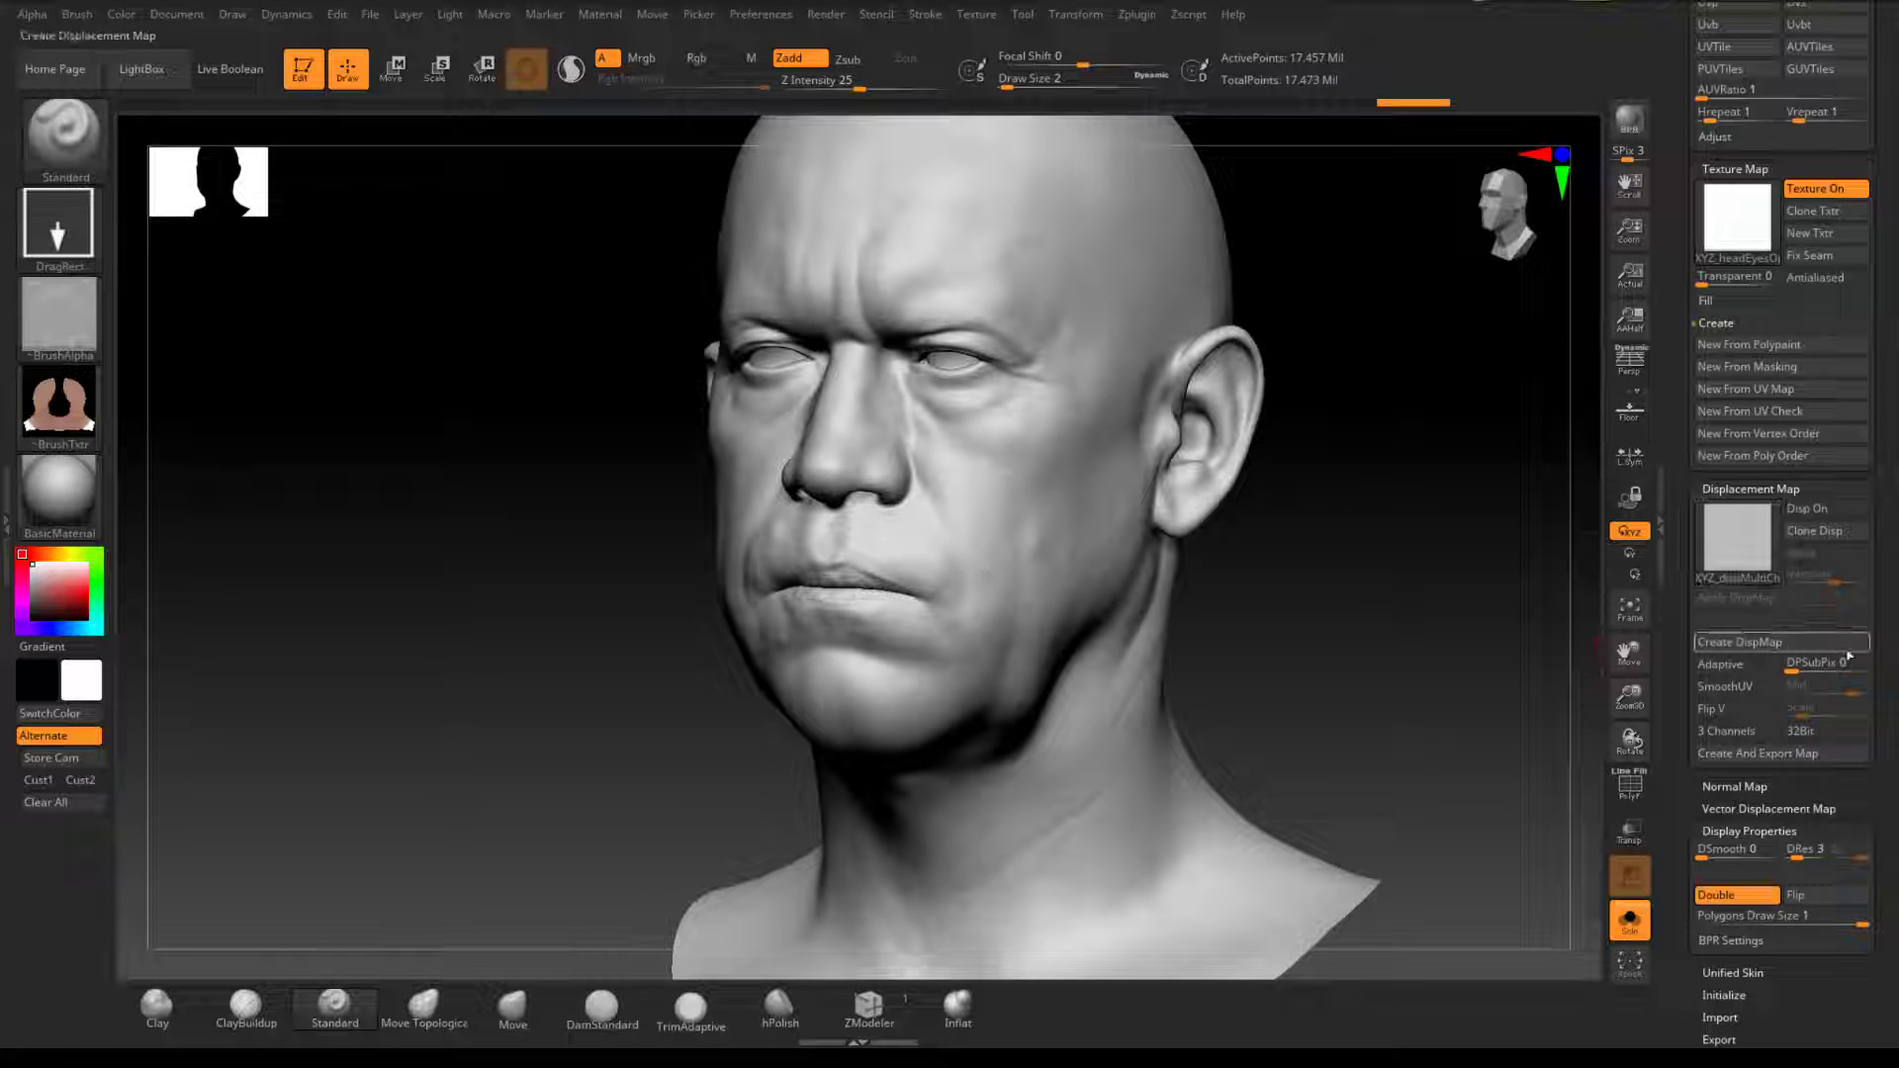
{"action": "left_click", "coordinate": [1810, 509]}
{"action": "left_click", "coordinate": [1739, 598]}
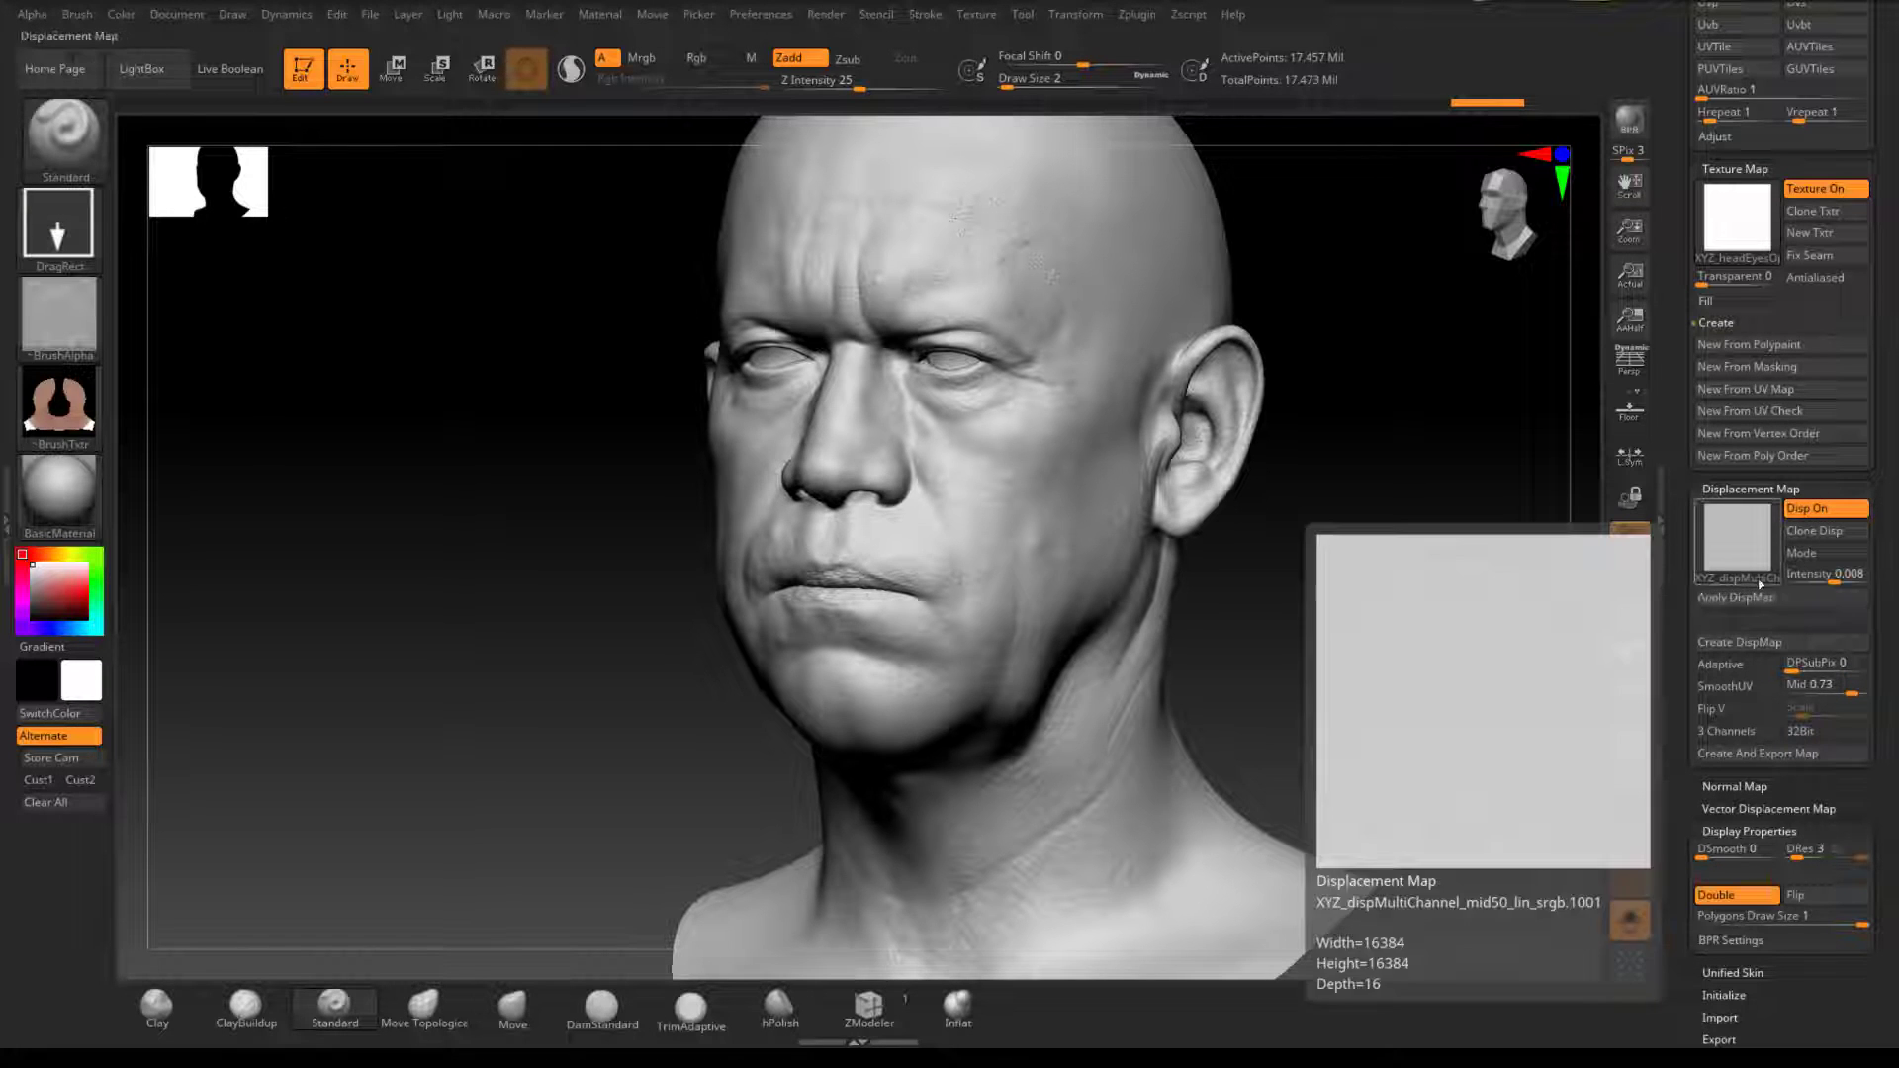
Step: Examine the displaced skin detail on the neck, around the mouth and along the side of the face
{"action": "left_click_drag", "start_coordinate": [1304, 694], "coordinate": [1289, 649], "text": "shift"}
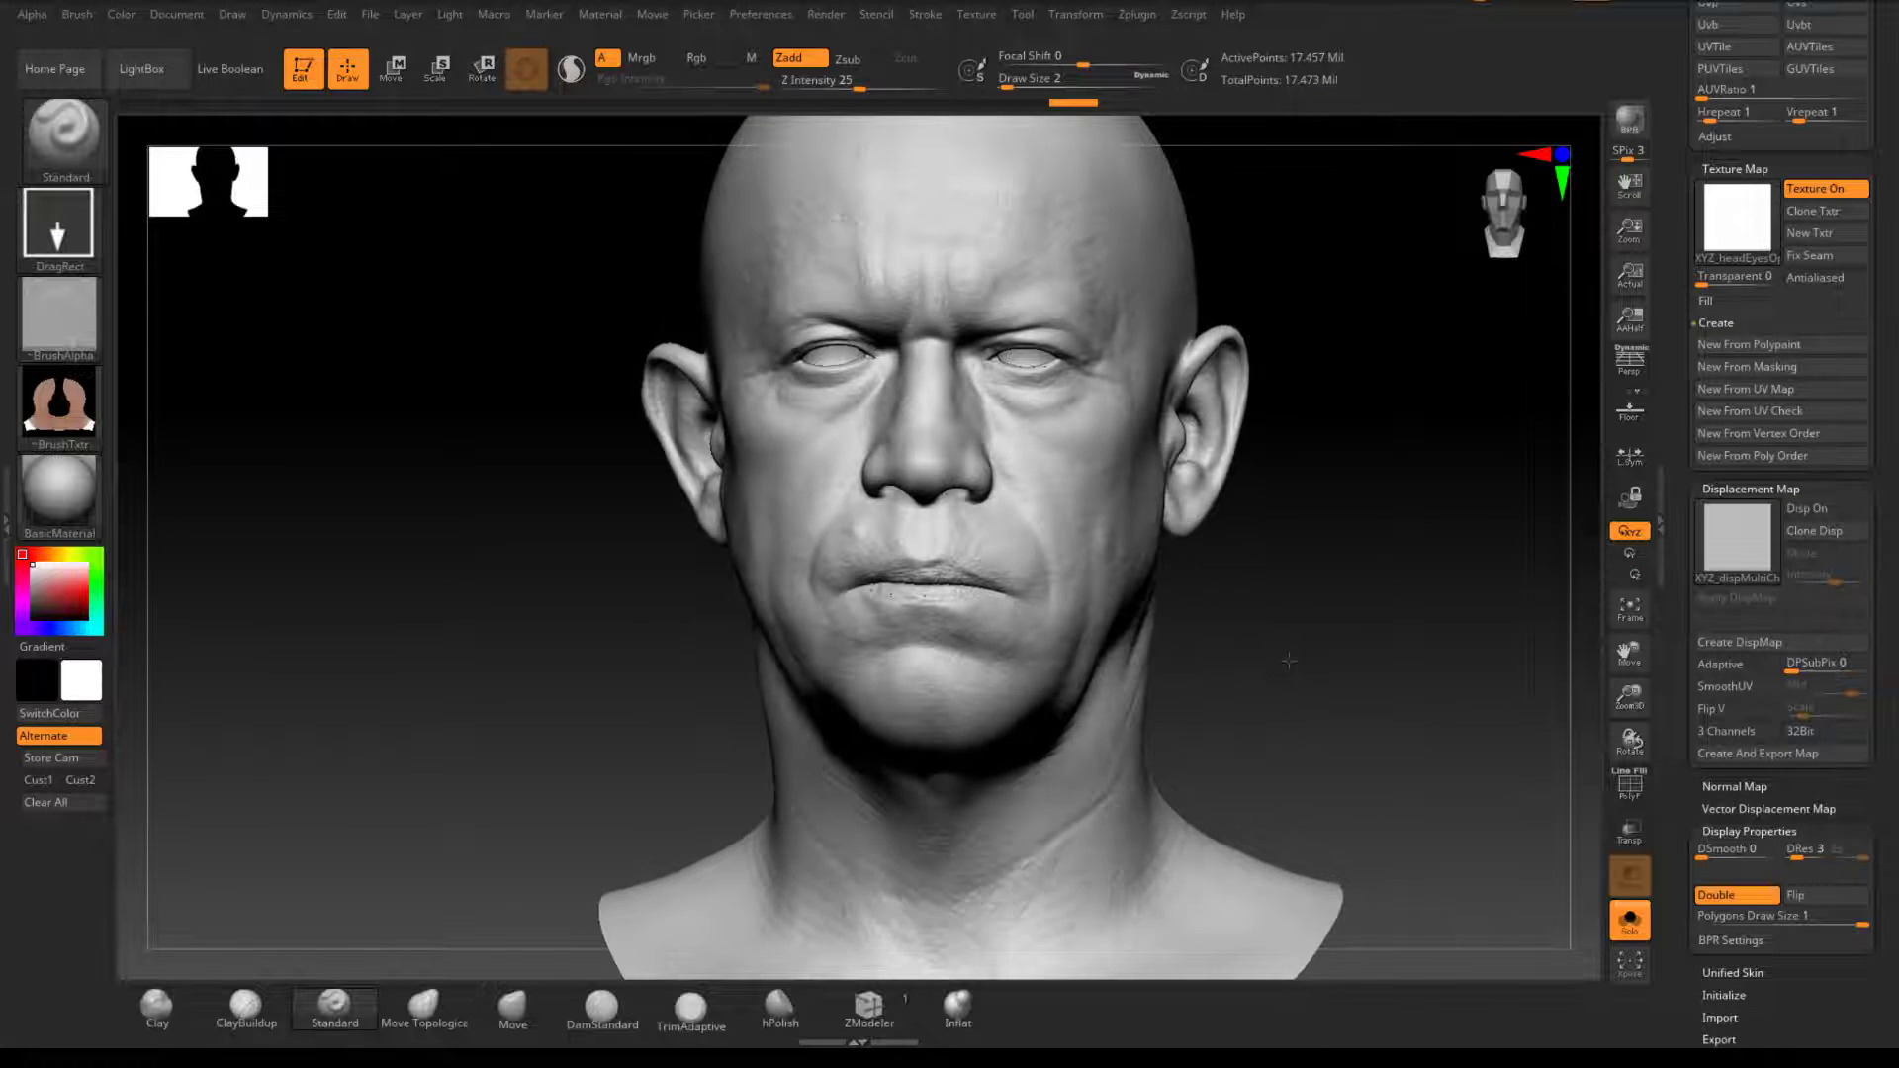
{"action": "left_click_drag", "start_coordinate": [1318, 725], "coordinate": [1330, 643]}
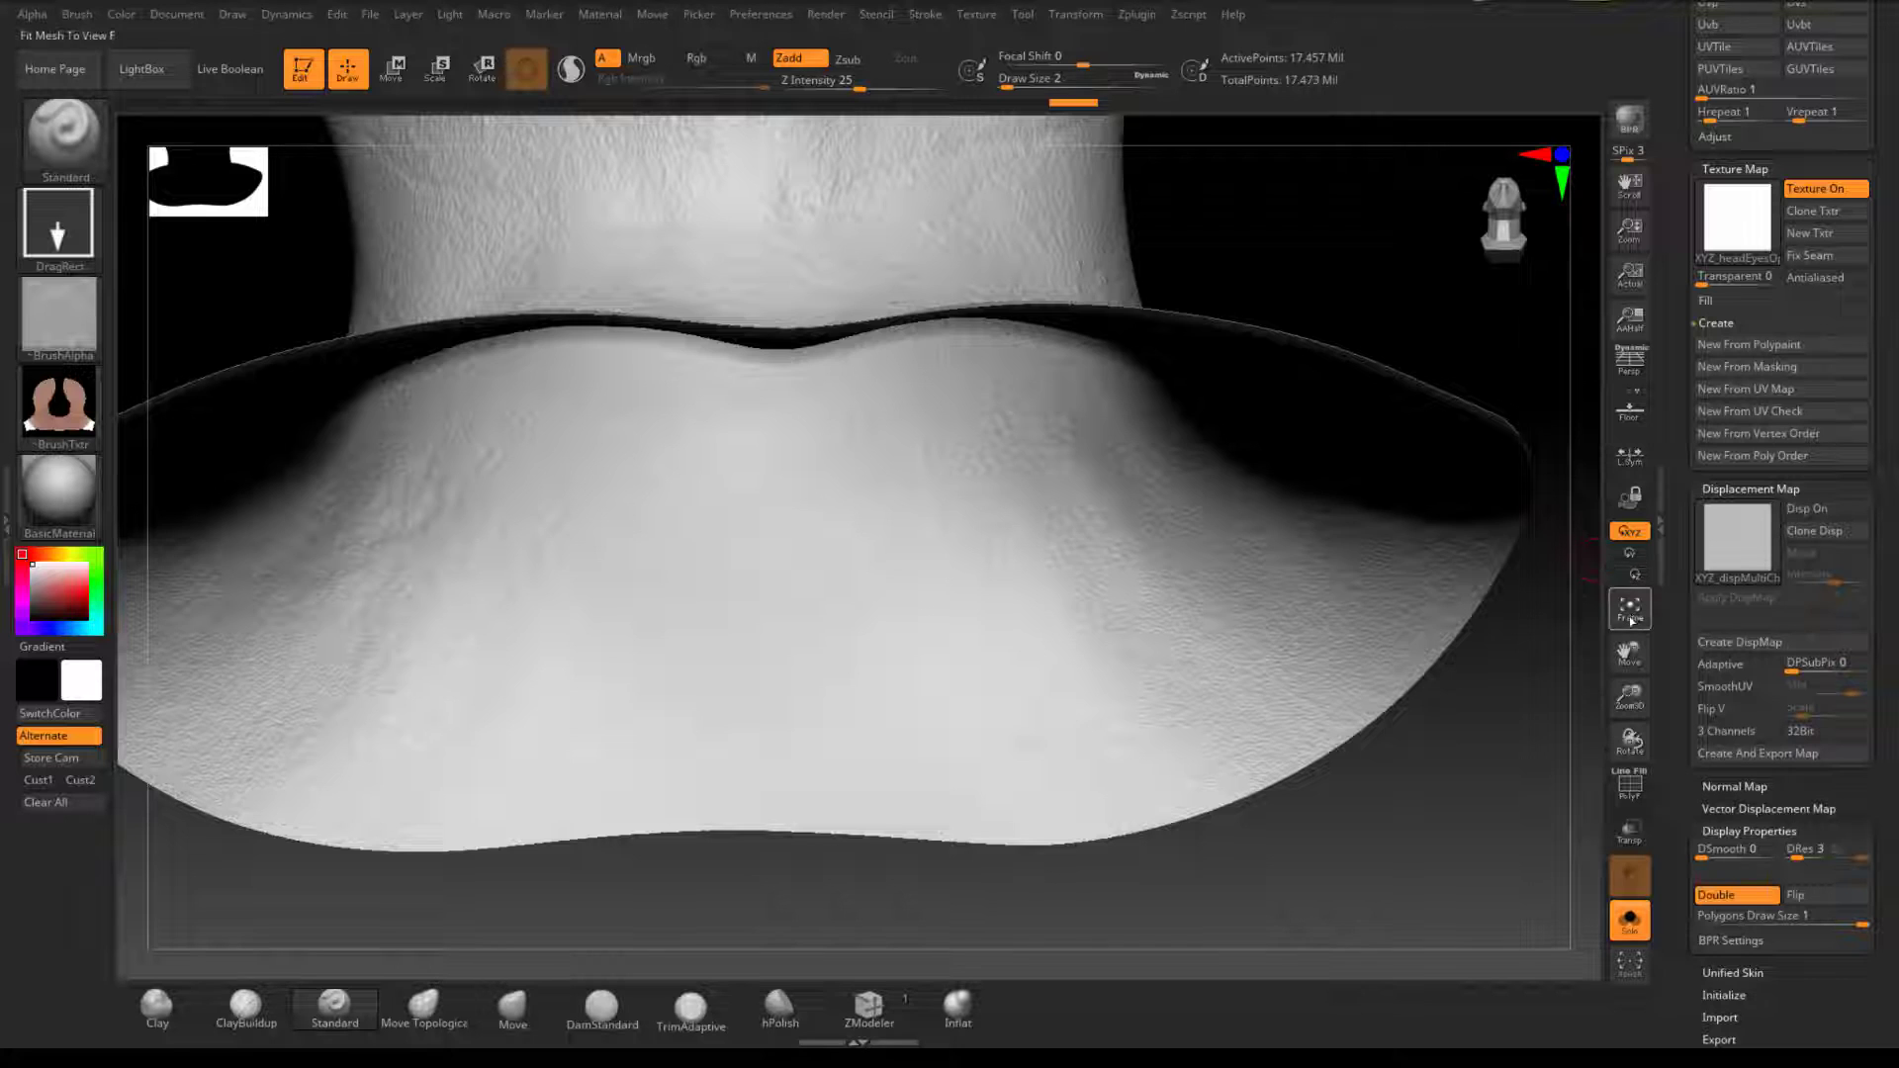
{"action": "left_click", "coordinate": [1629, 609]}
{"action": "mouse_move", "coordinate": [1332, 471]}
{"action": "left_mouse_down"}
{"action": "mouse_move", "coordinate": [1177, 482]}
{"action": "mouse_move", "coordinate": [1009, 594]}
{"action": "mouse_move", "coordinate": [1072, 347]}
{"action": "mouse_move", "coordinate": [1091, 647]}
{"action": "mouse_move", "coordinate": [1098, 128]}
{"action": "mouse_move", "coordinate": [1129, 517]}
{"action": "mouse_move", "coordinate": [1203, 809]}
{"action": "mouse_move", "coordinate": [1209, 575]}
{"action": "mouse_move", "coordinate": [1226, 748]}
{"action": "mouse_move", "coordinate": [1254, 693]}
{"action": "mouse_move", "coordinate": [1291, 776]}
{"action": "mouse_move", "coordinate": [1339, 817]}
{"action": "mouse_move", "coordinate": [1318, 857]}
{"action": "mouse_move", "coordinate": [1398, 741]}
{"action": "mouse_move", "coordinate": [1384, 761]}
{"action": "mouse_move", "coordinate": [1410, 686]}
{"action": "left_mouse_up"}
{"action": "left_click_drag", "start_coordinate": [453, 817], "coordinate": [511, 841]}
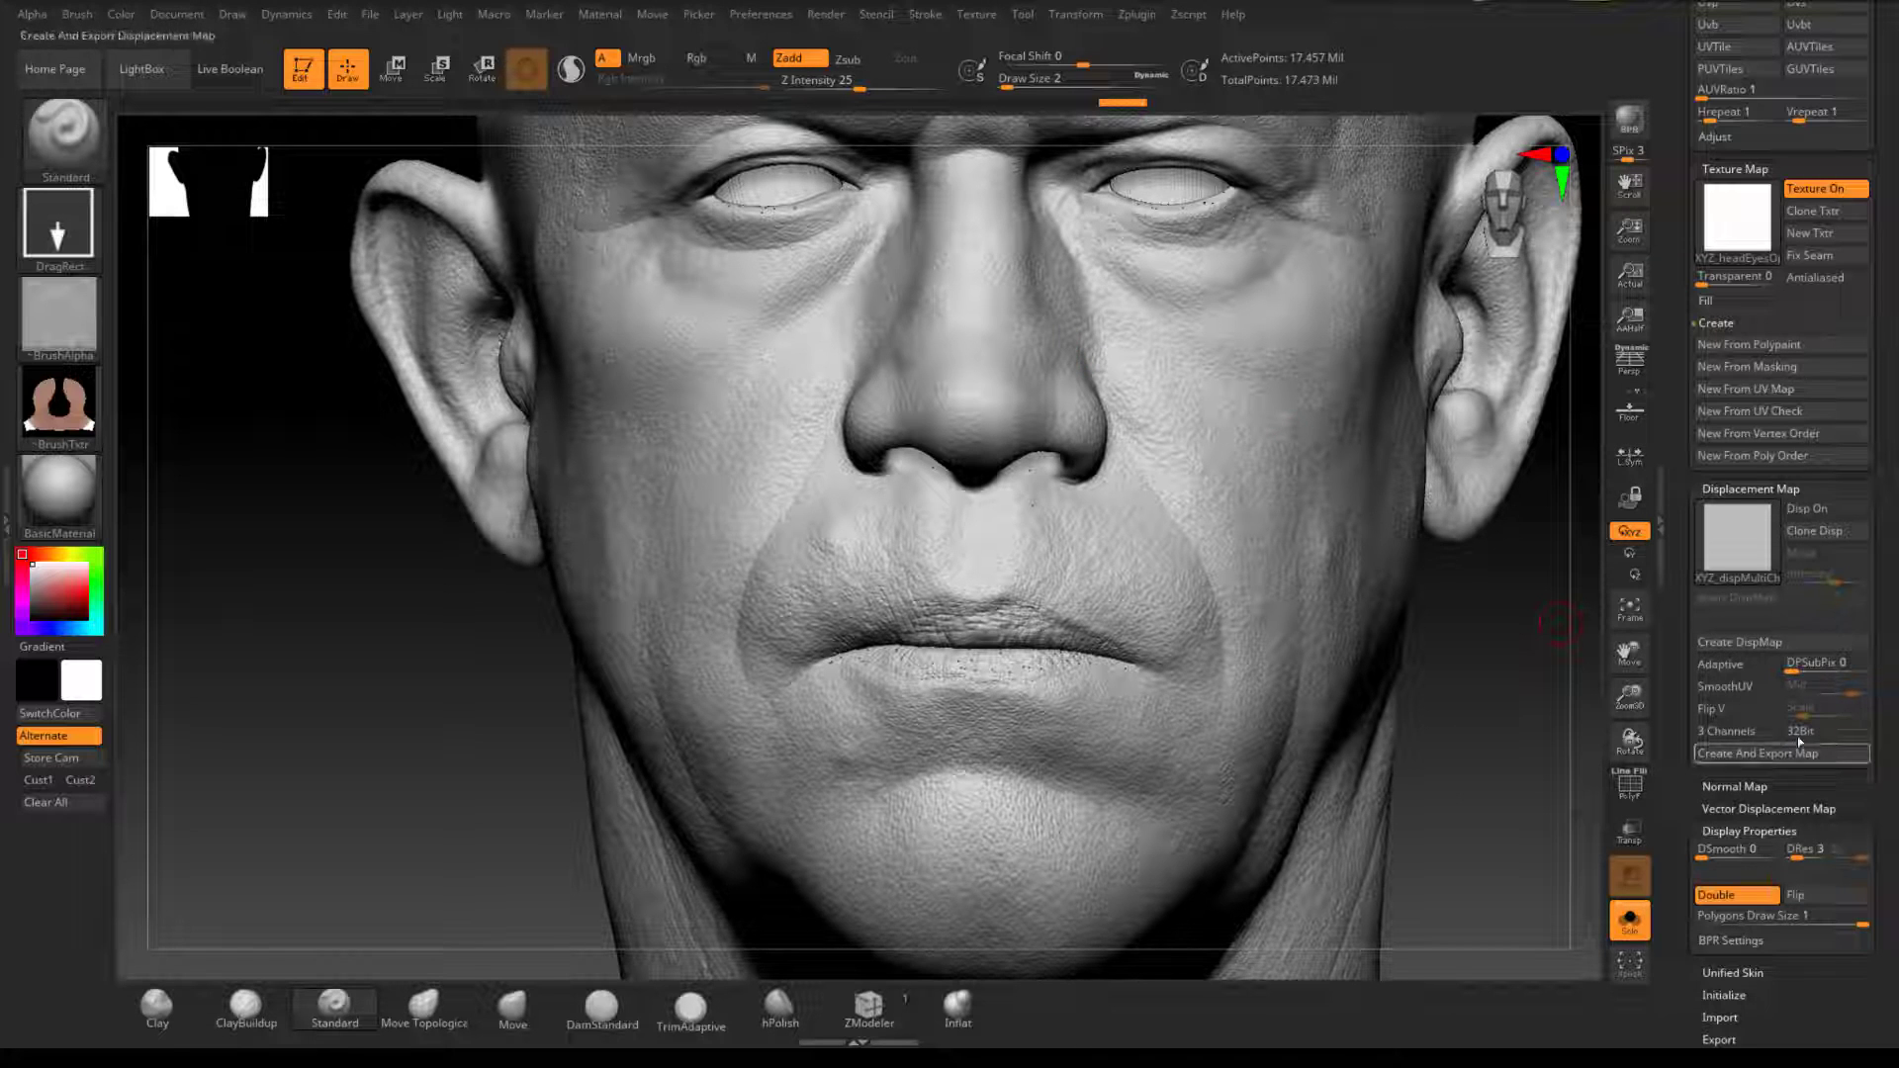
{"action": "left_click_drag", "start_coordinate": [1443, 773], "coordinate": [1414, 760]}
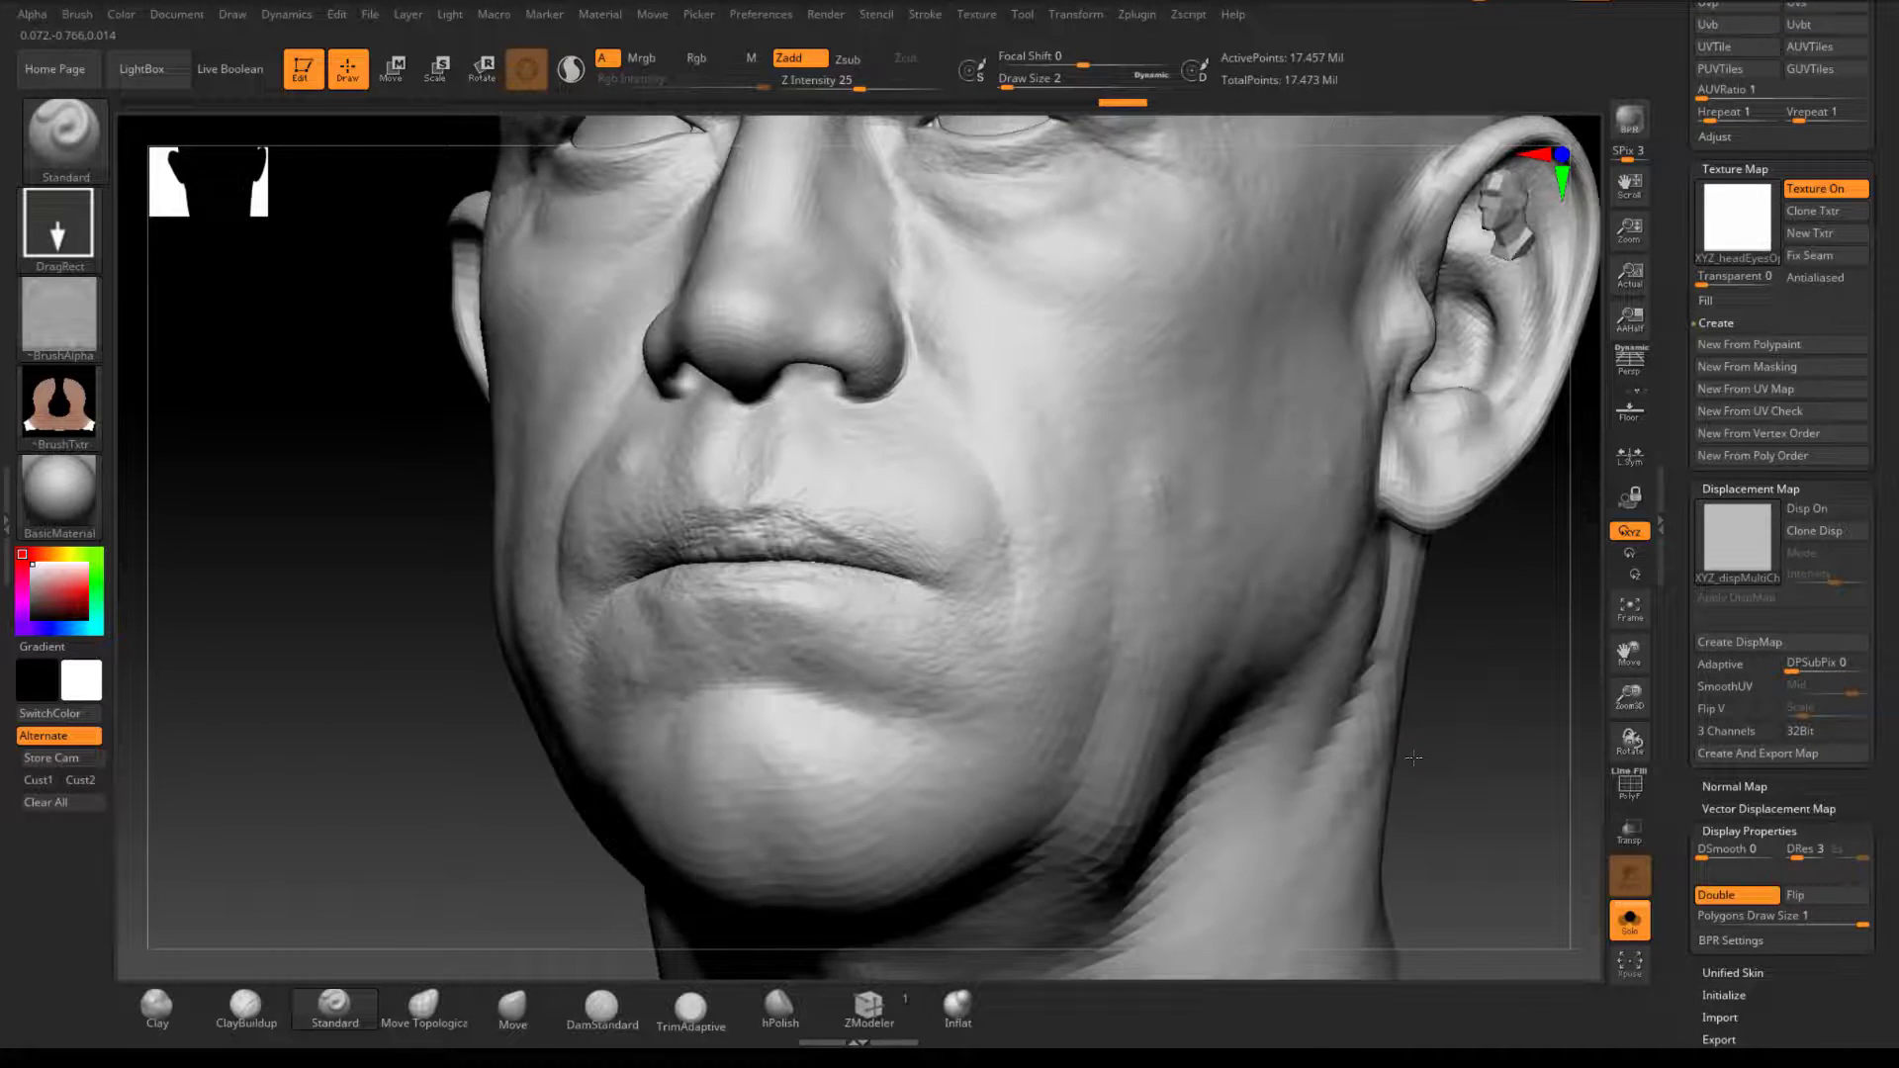
{"action": "left_click_drag", "start_coordinate": [1422, 591], "coordinate": [1232, 803]}
Step: Import XYZ_albedo_lin_srgb.1001_flipped into the texture library and assign it as the head's texture map
{"action": "scroll", "coordinate": [1678, 400], "scroll_direction": "up", "scroll_amount": 2}
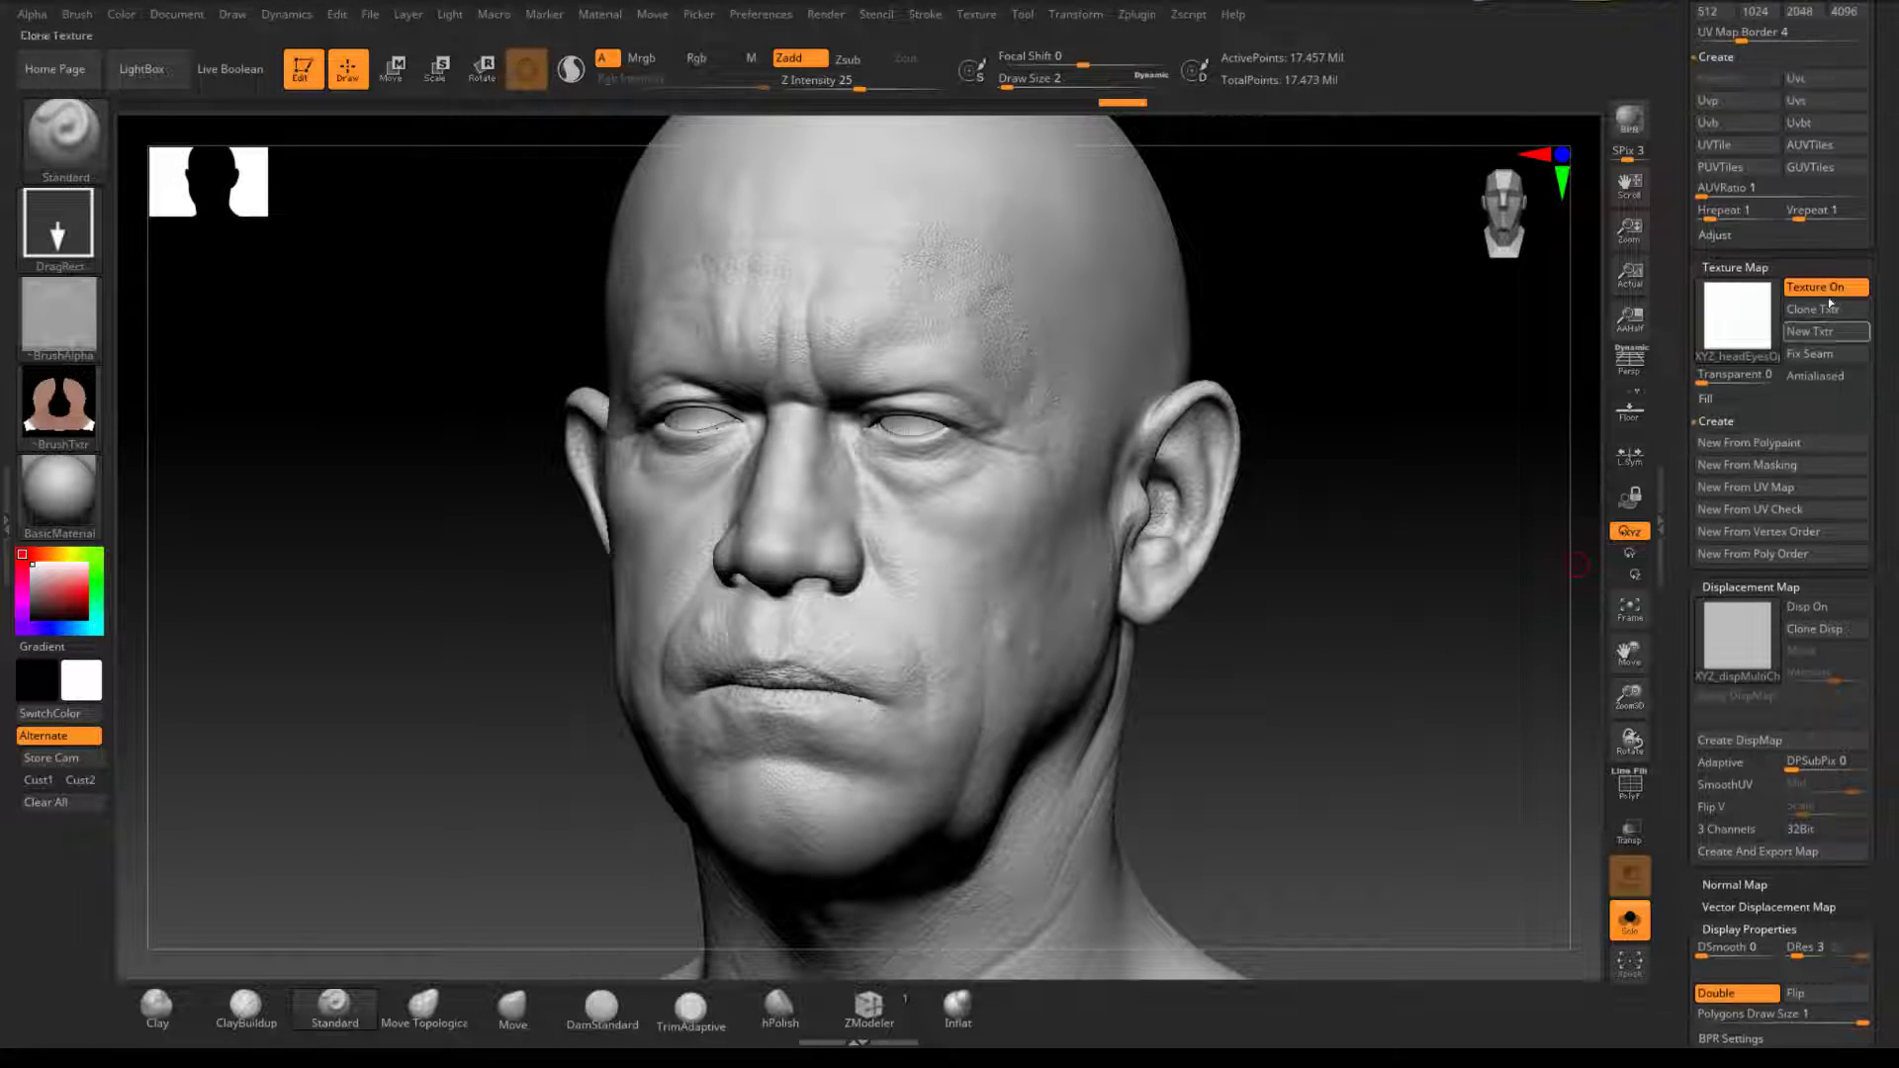
{"action": "left_click", "coordinate": [1734, 322]}
{"action": "left_click", "coordinate": [74, 395]}
{"action": "left_click", "coordinate": [61, 396]}
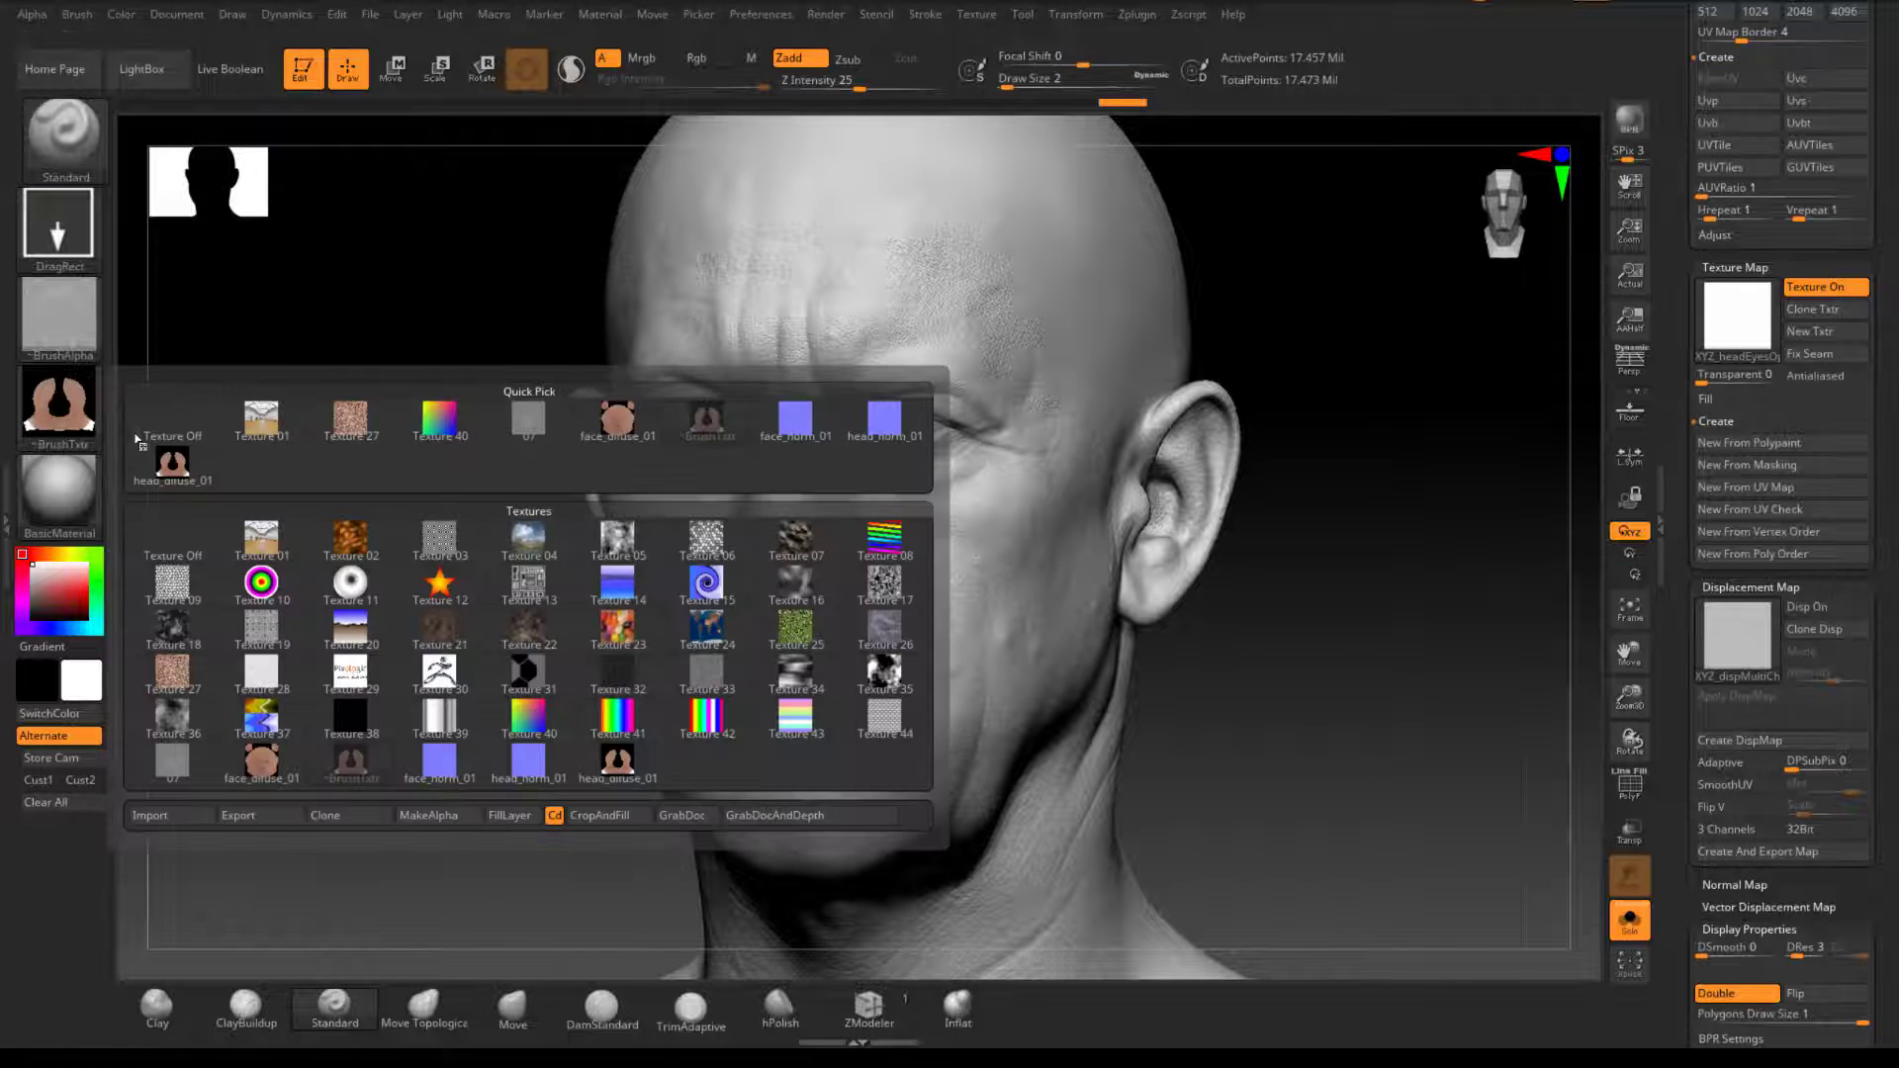
{"action": "left_click", "coordinate": [171, 817]}
{"action": "double_click", "coordinate": [1027, 287]}
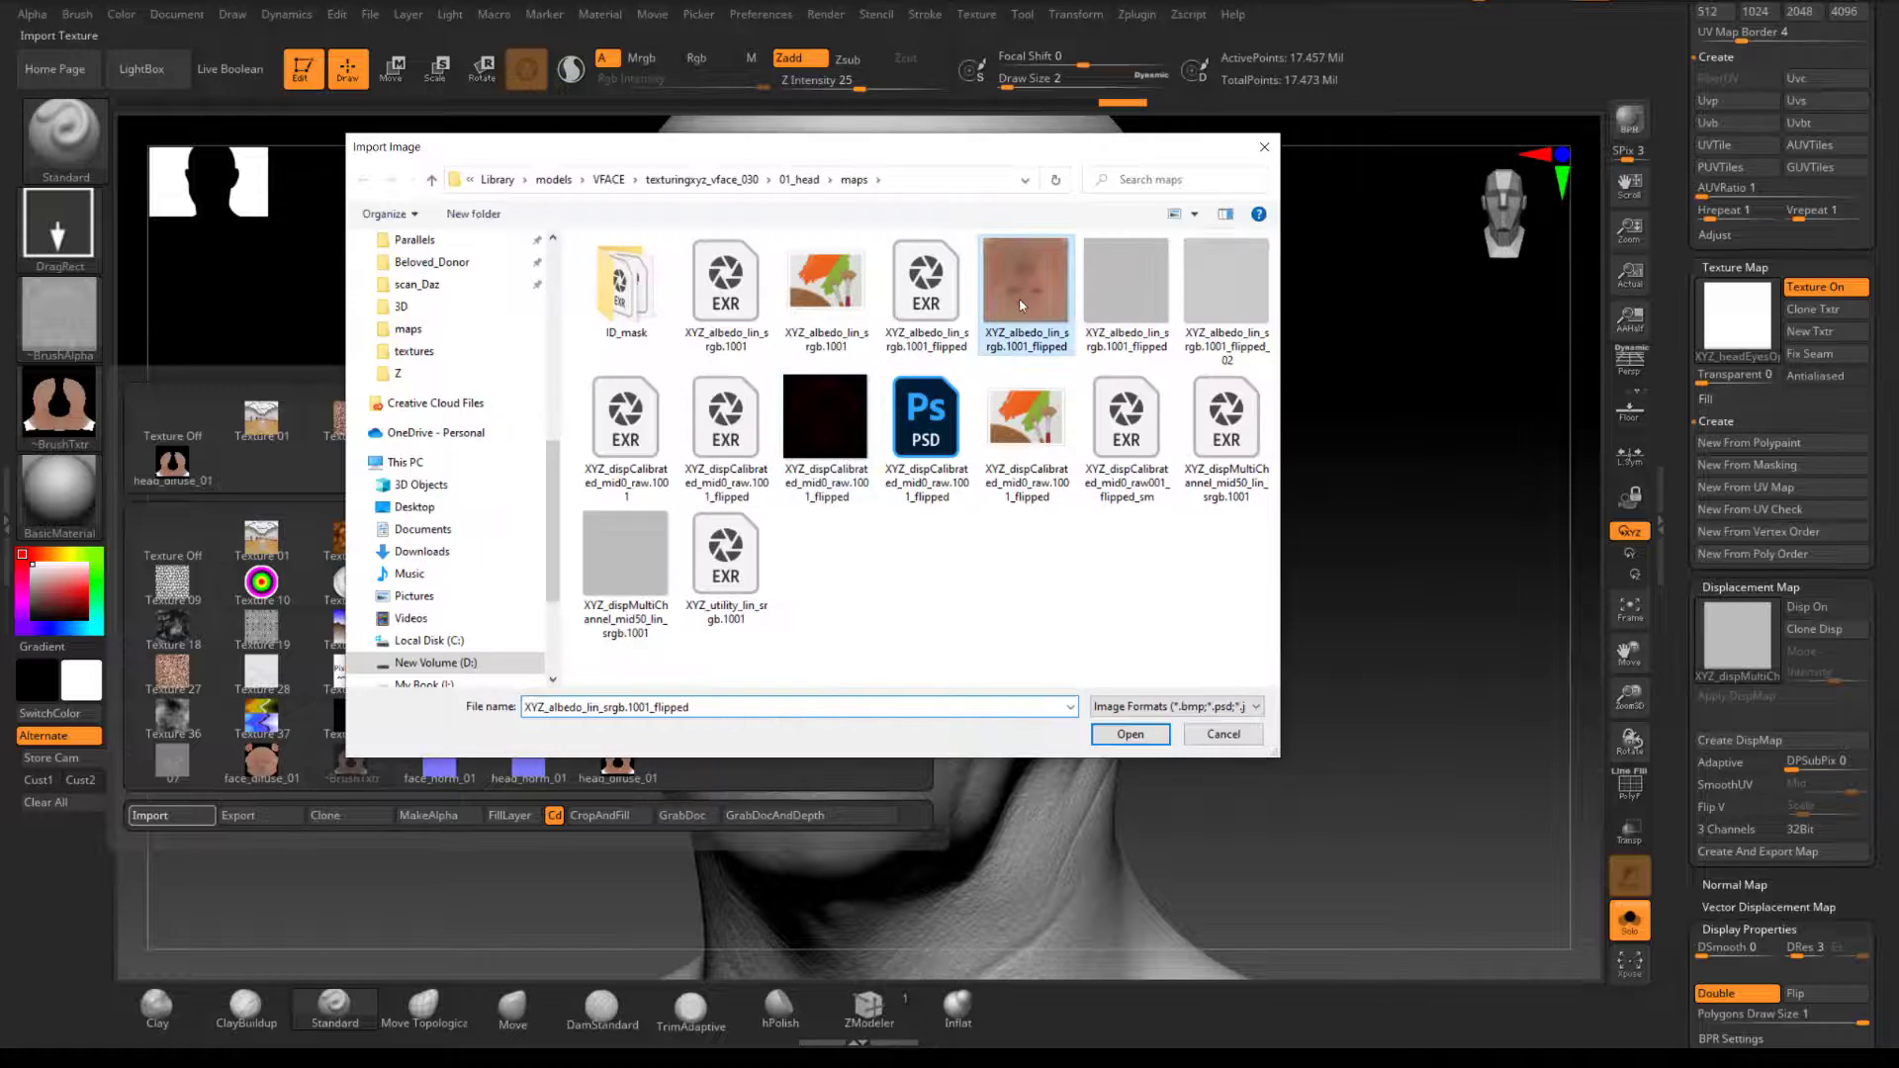
{"action": "left_click", "coordinate": [1746, 321]}
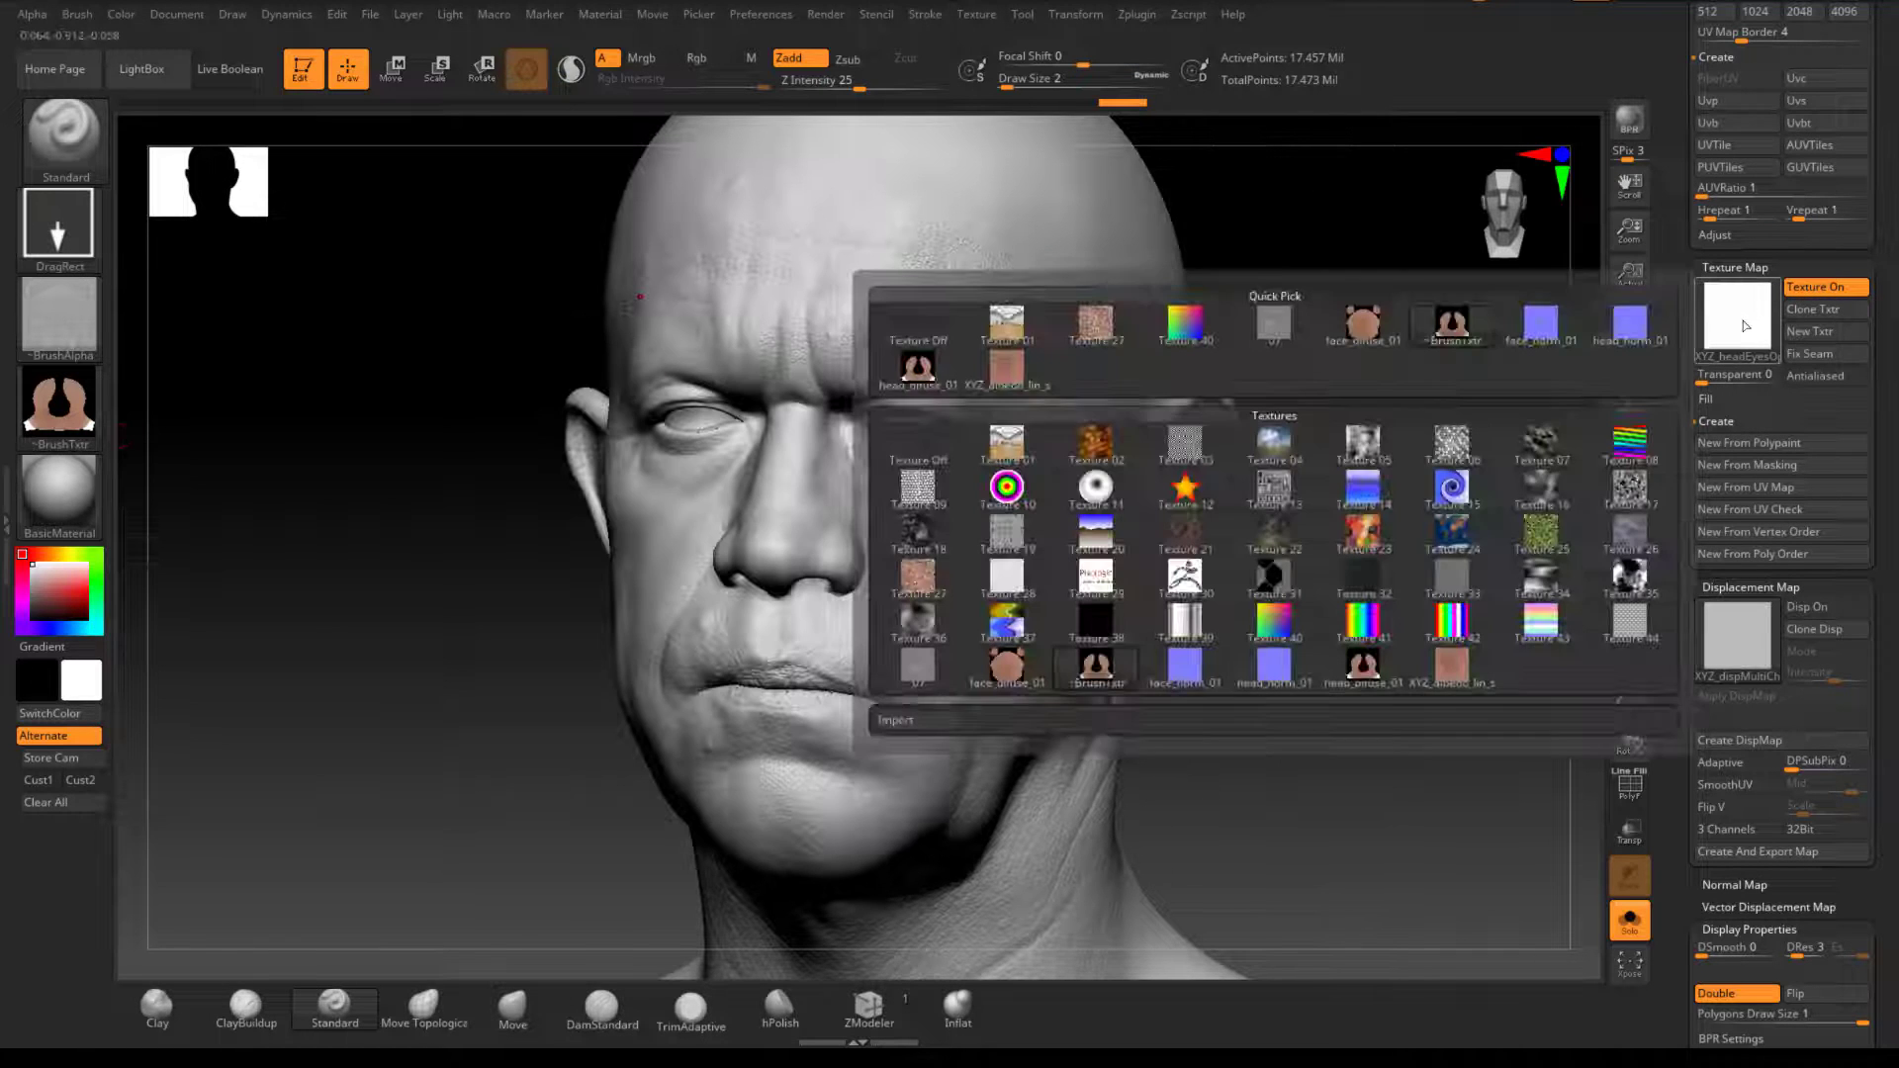
{"action": "left_click", "coordinate": [1445, 681]}
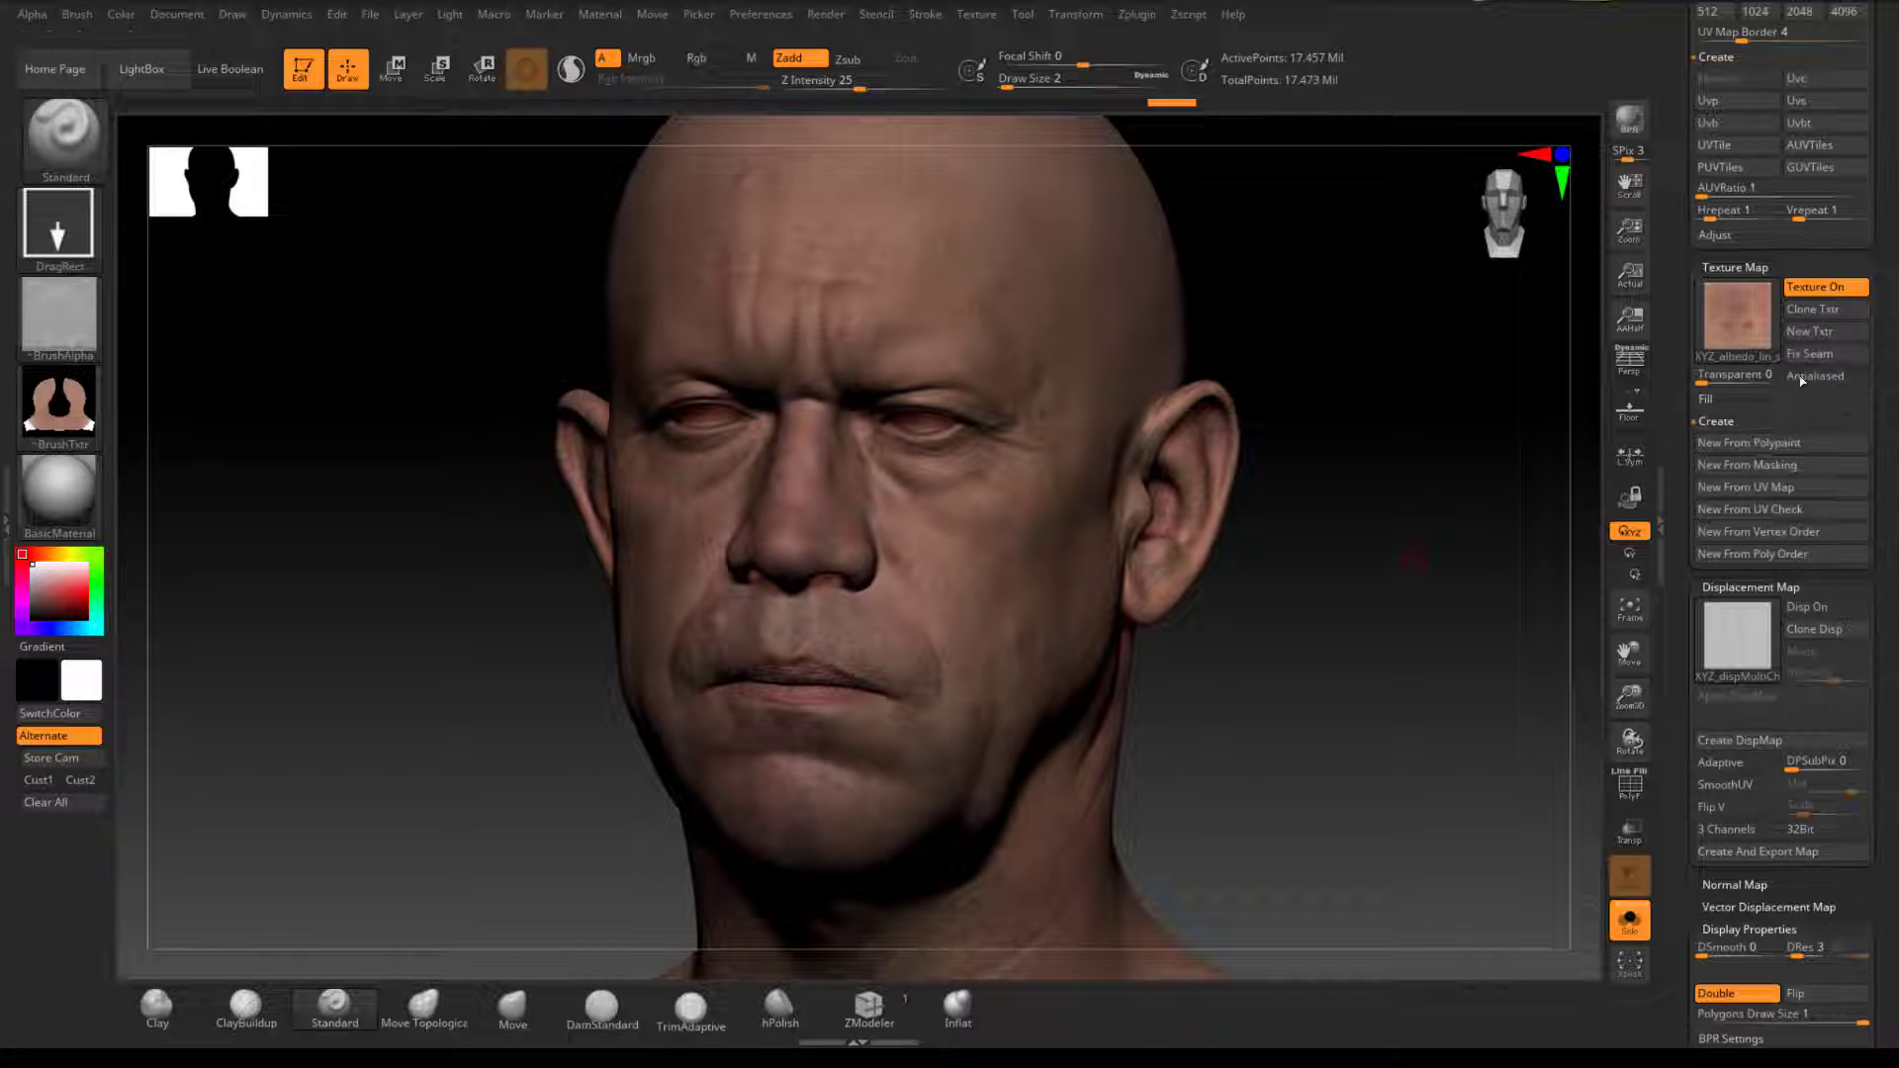
Step: Enable Mrgb colour mode and convert the albedo texture map into polypaint on the head
{"action": "scroll", "coordinate": [1679, 655], "scroll_direction": "up", "scroll_amount": 3}
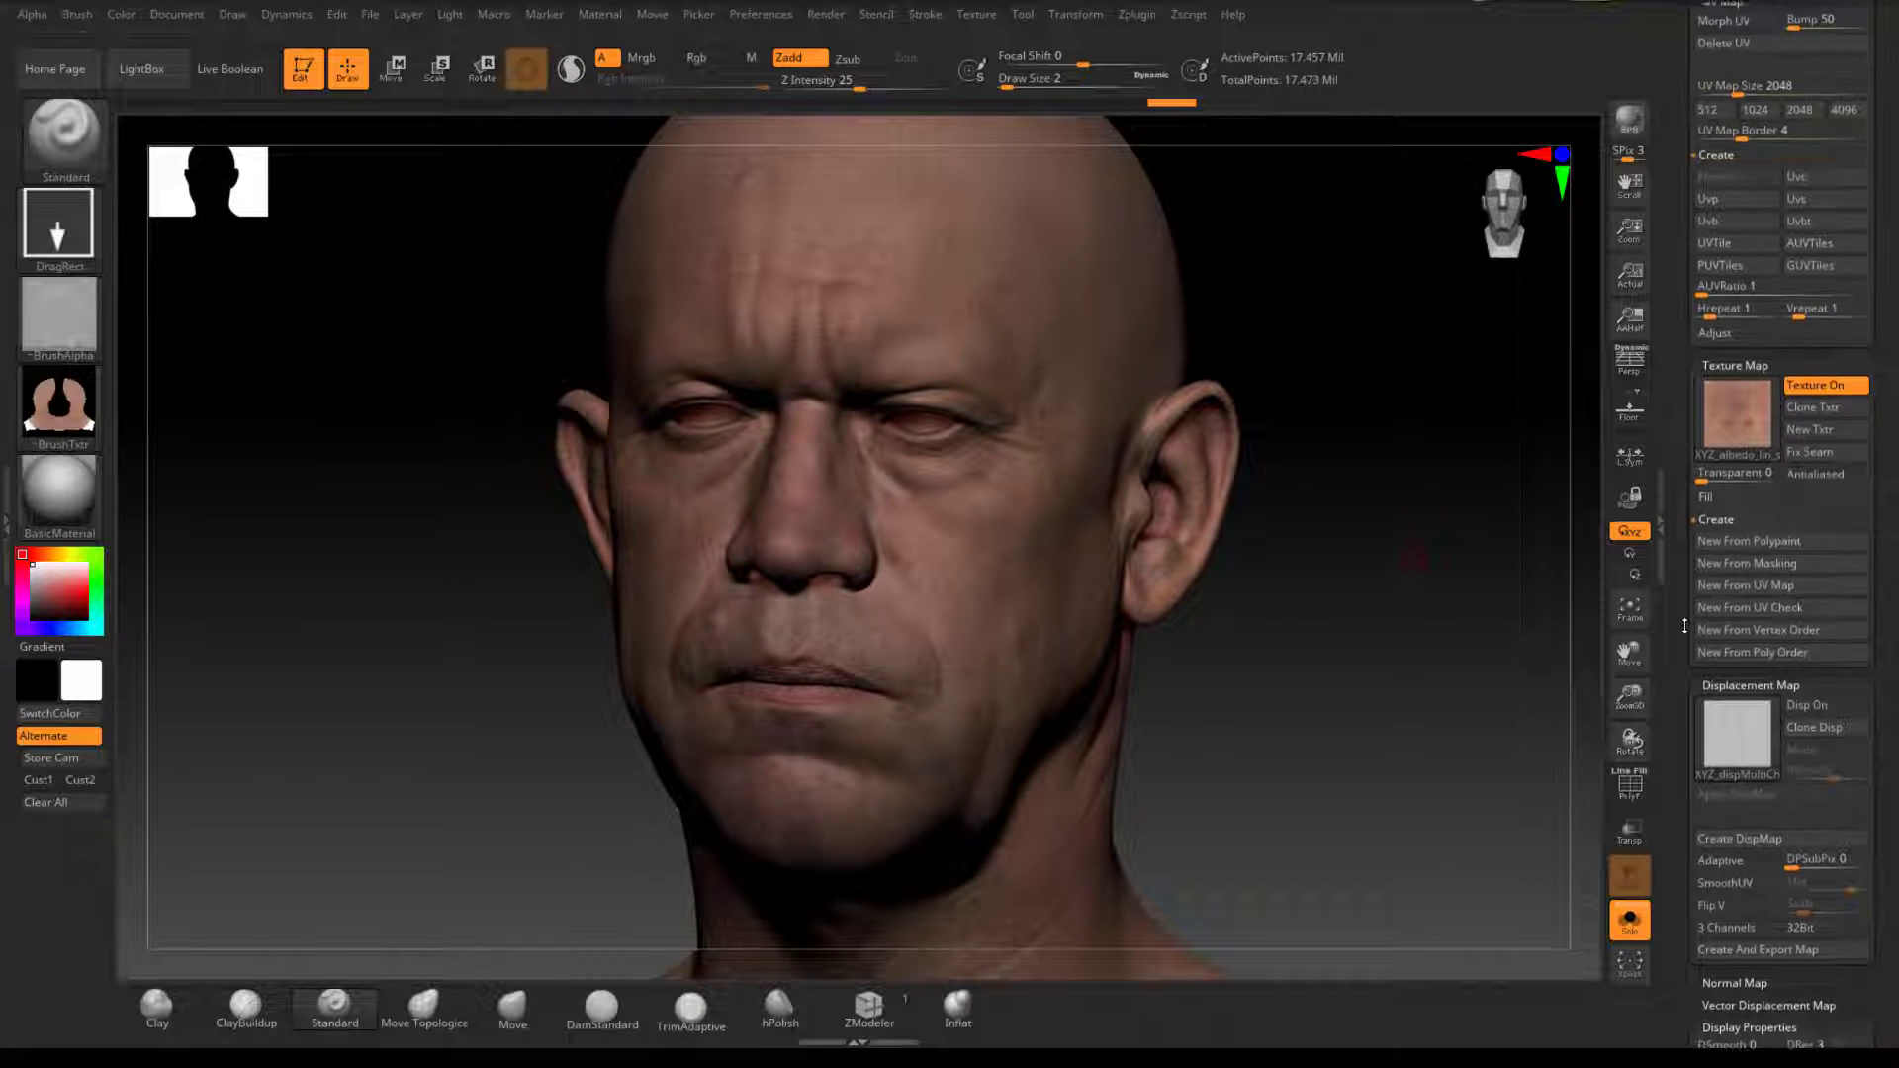
{"action": "scroll", "coordinate": [1679, 655], "scroll_direction": "down", "scroll_amount": 3}
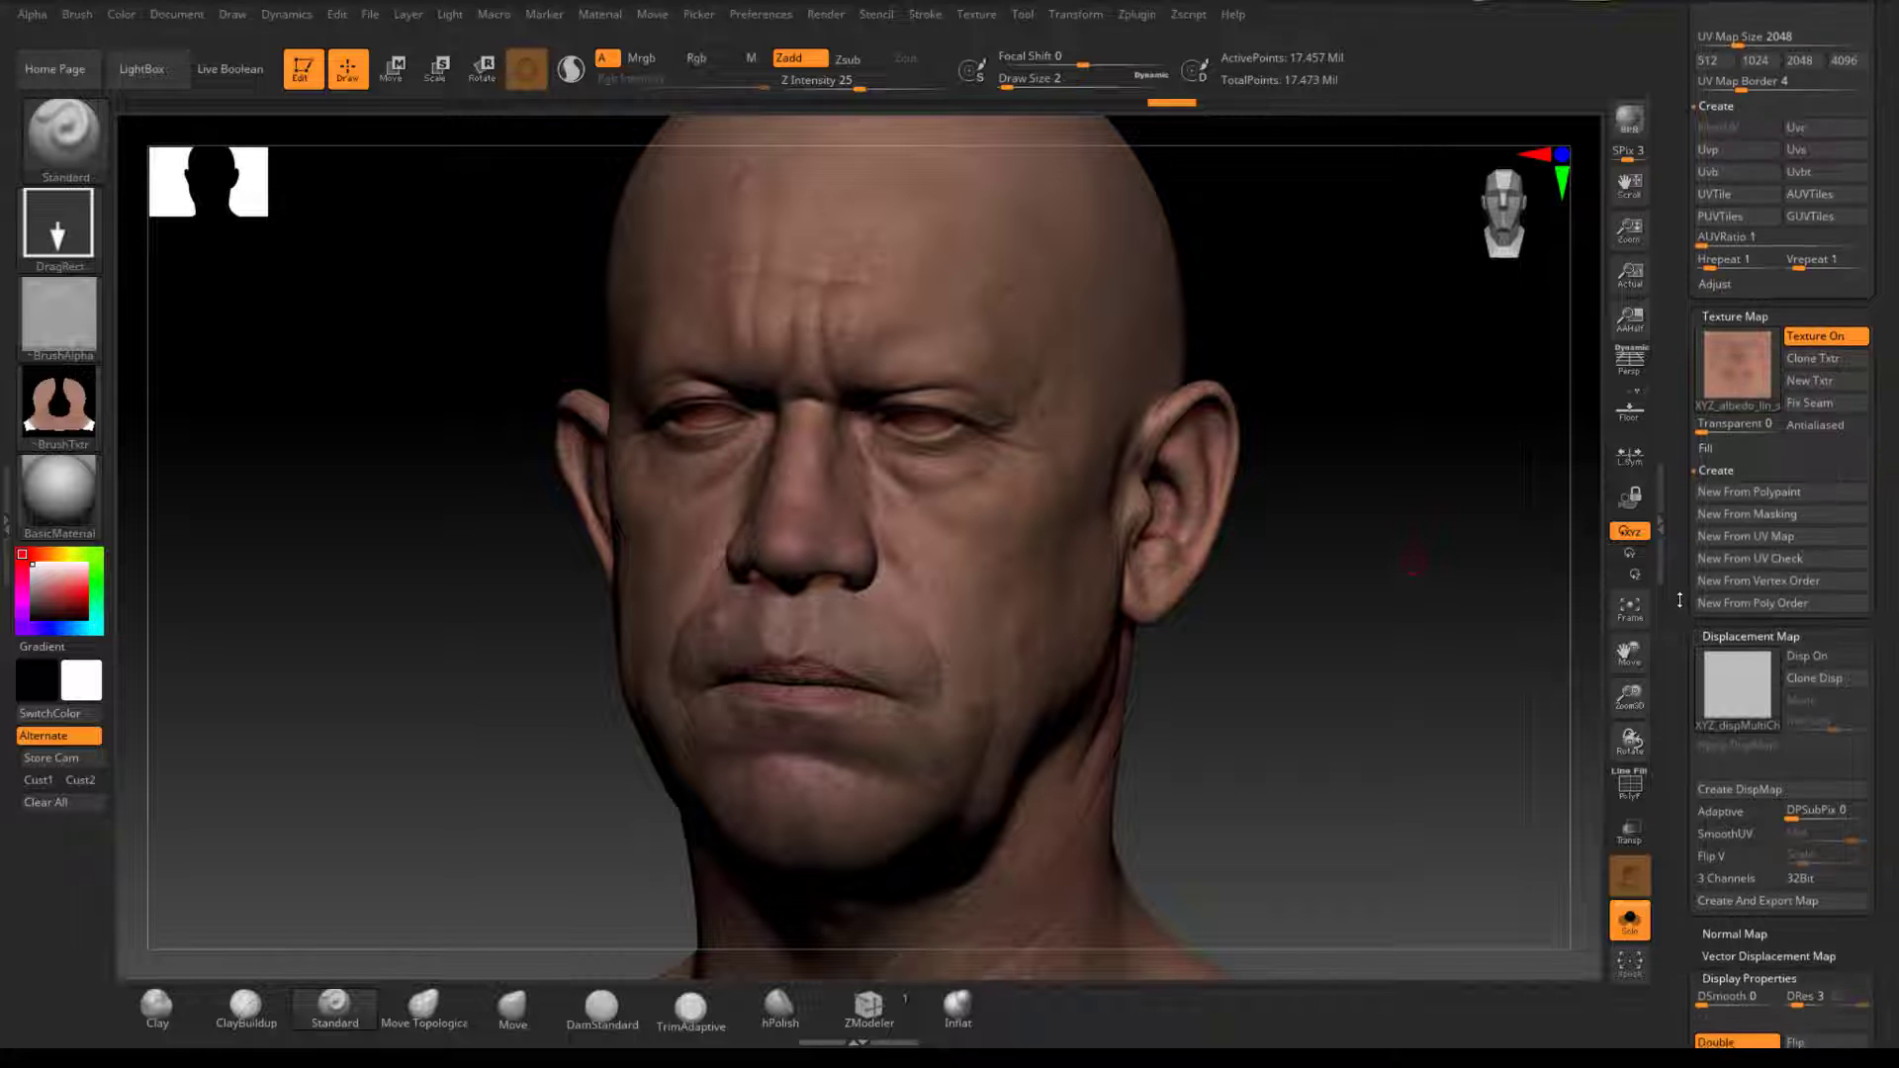
{"action": "scroll", "coordinate": [1679, 583], "scroll_direction": "down", "scroll_amount": 10}
{"action": "scroll", "coordinate": [1681, 692], "scroll_direction": "up", "scroll_amount": 20}
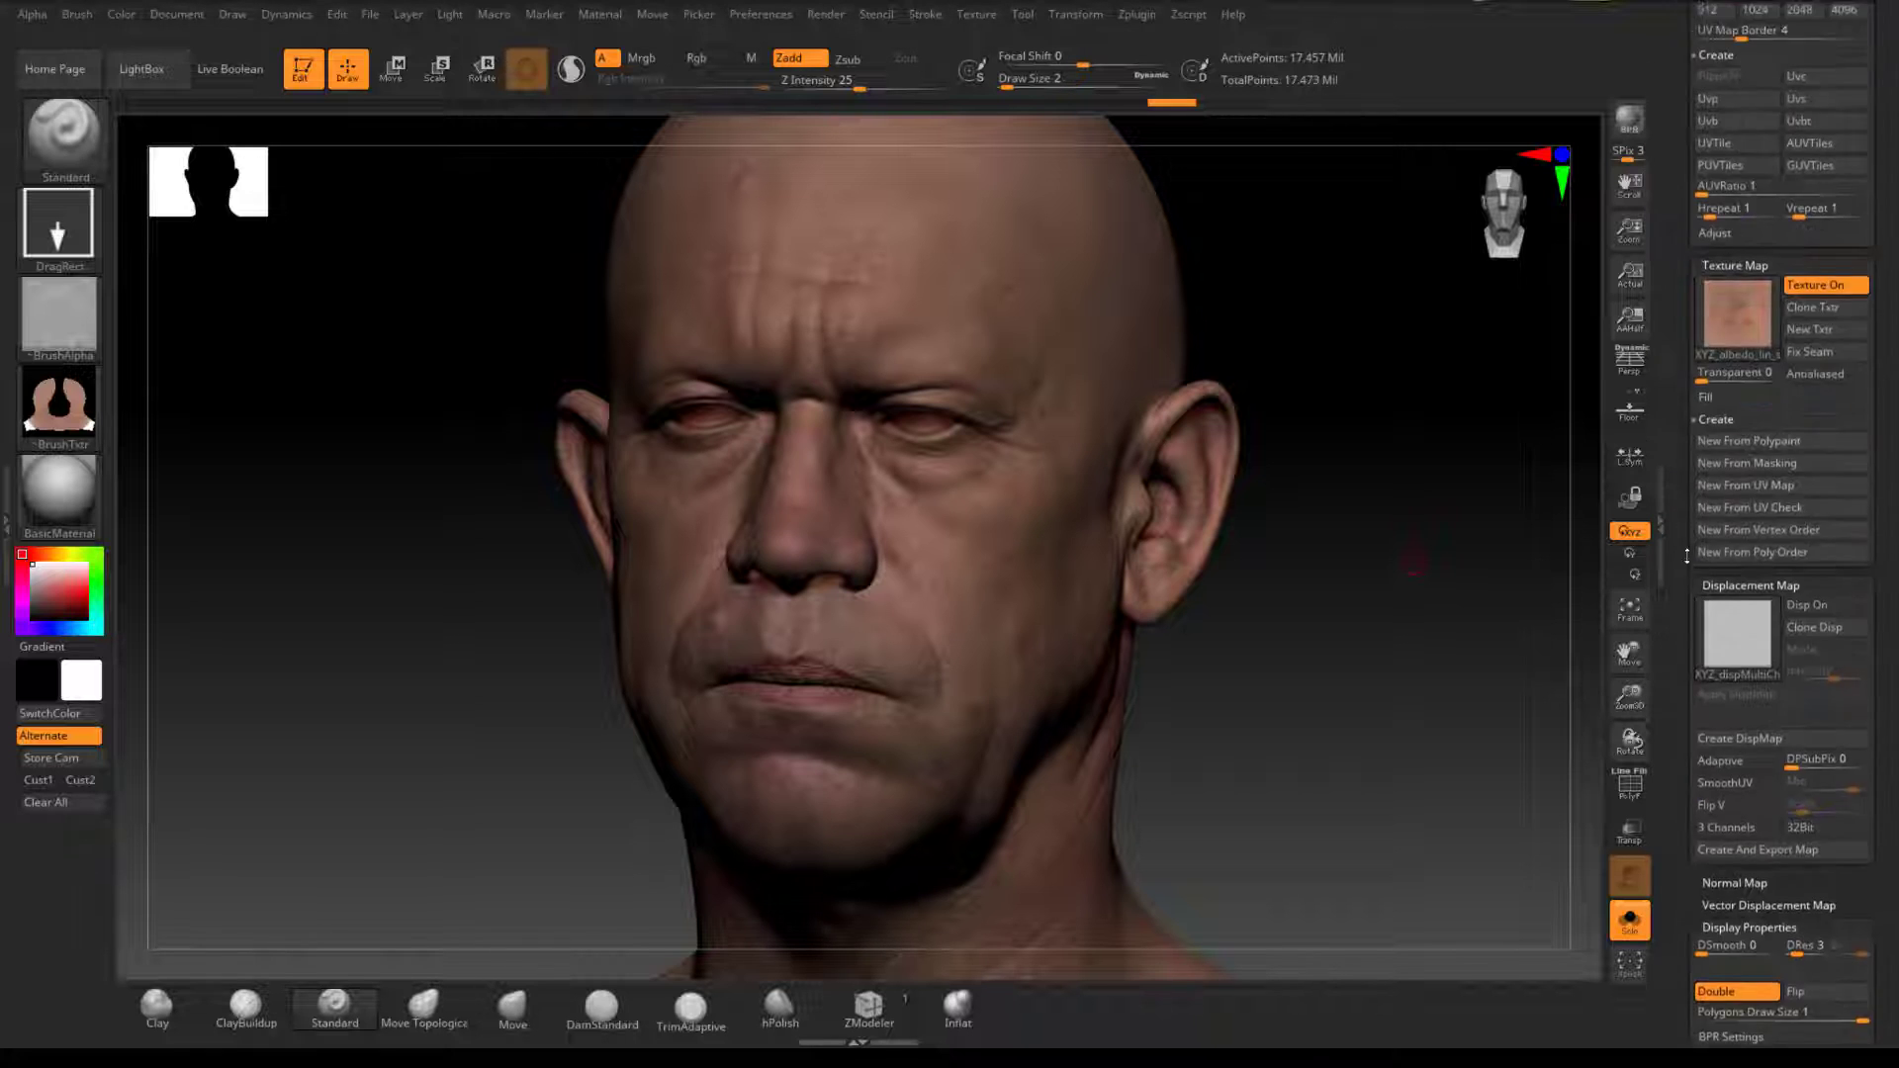
{"action": "scroll", "coordinate": [1682, 782], "scroll_direction": "up", "scroll_amount": 3}
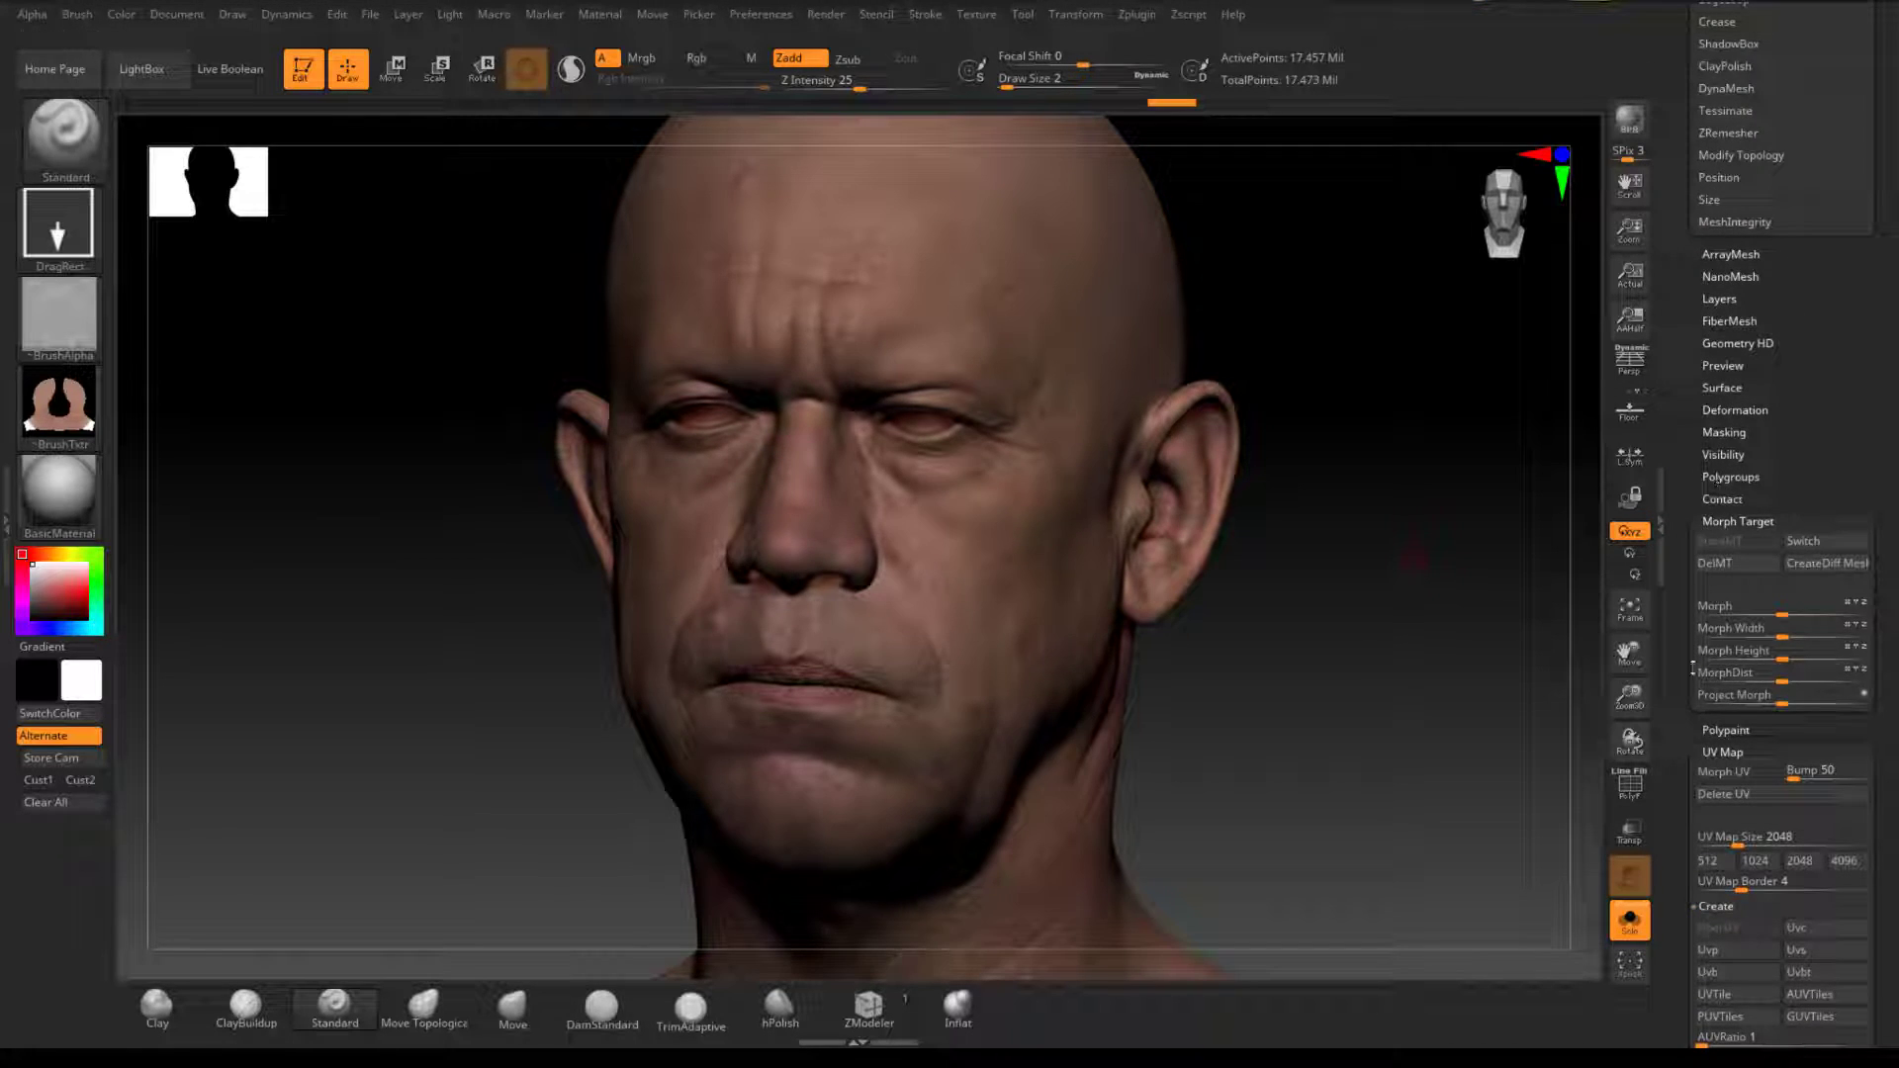
{"action": "left_click", "coordinate": [1725, 730]}
{"action": "left_click_drag", "start_coordinate": [1708, 452], "coordinate": [1690, 745]}
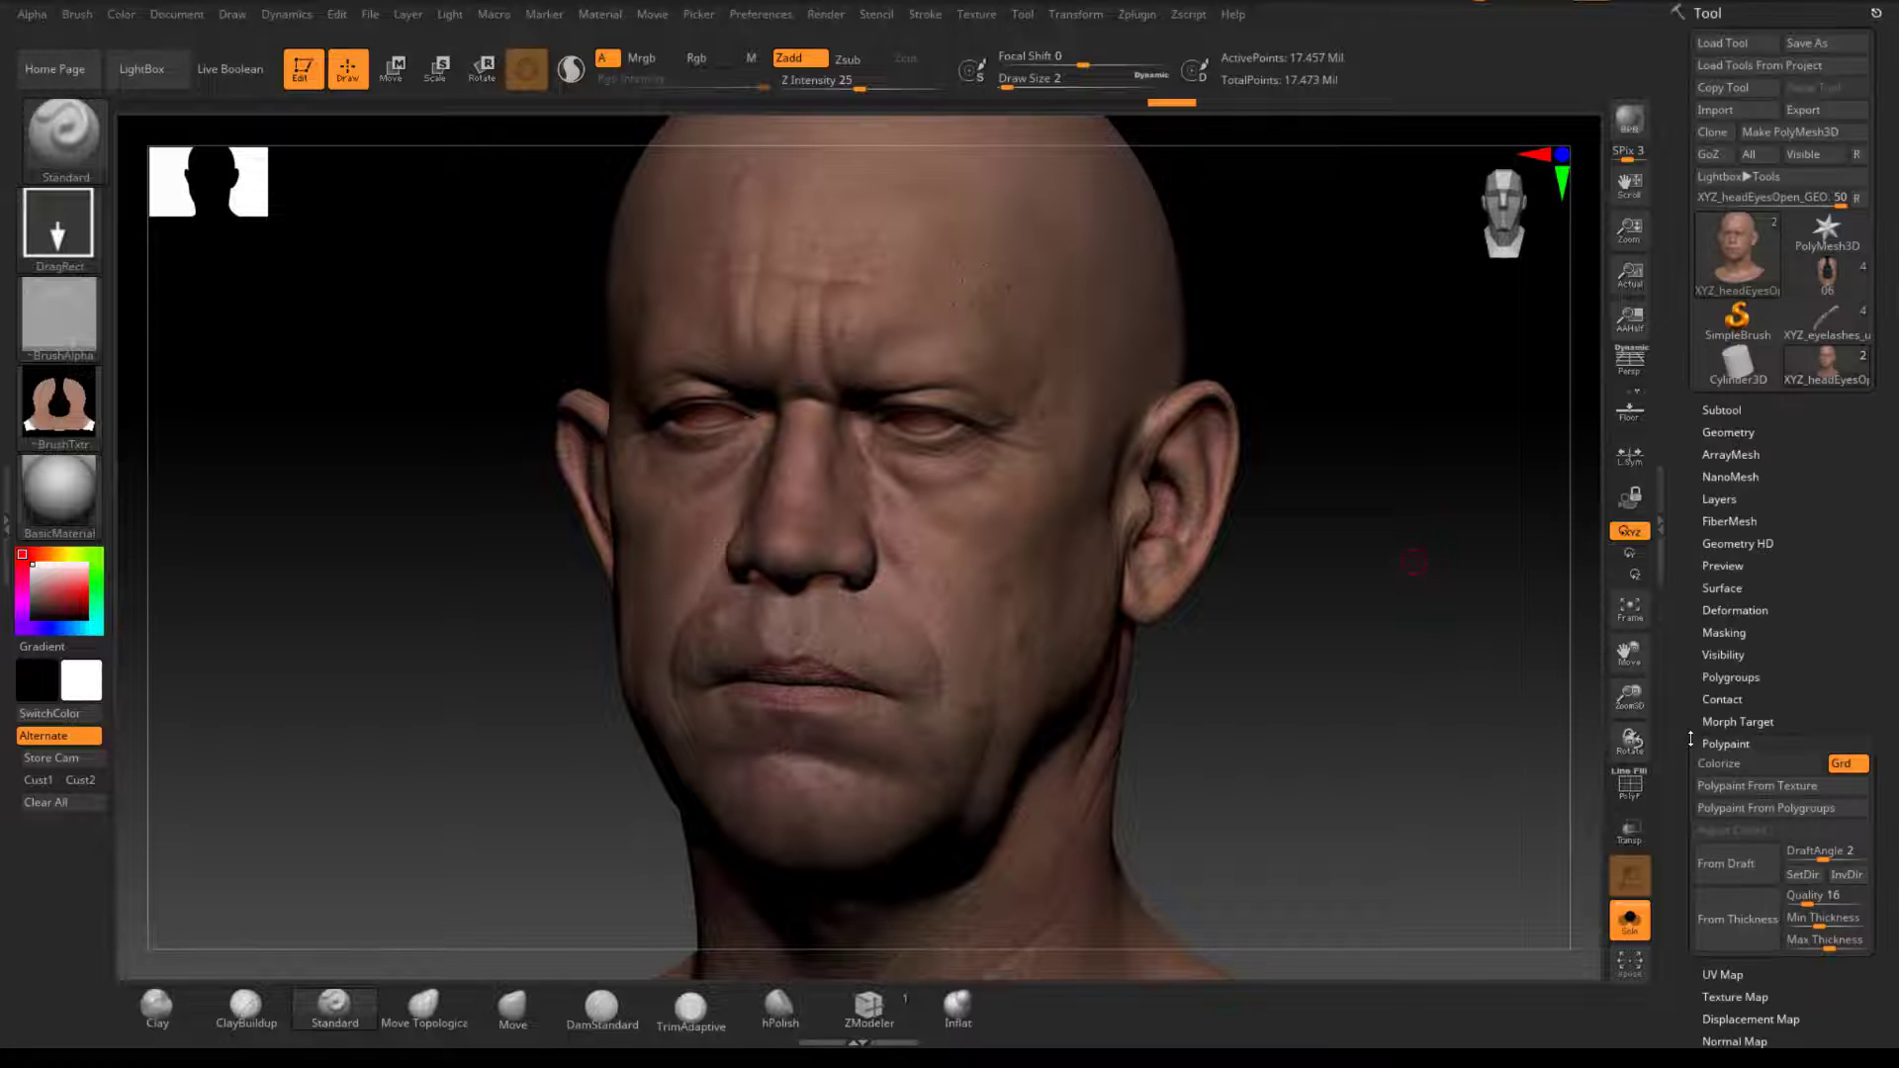
{"action": "scroll", "coordinate": [1680, 637], "scroll_direction": "down", "scroll_amount": 2}
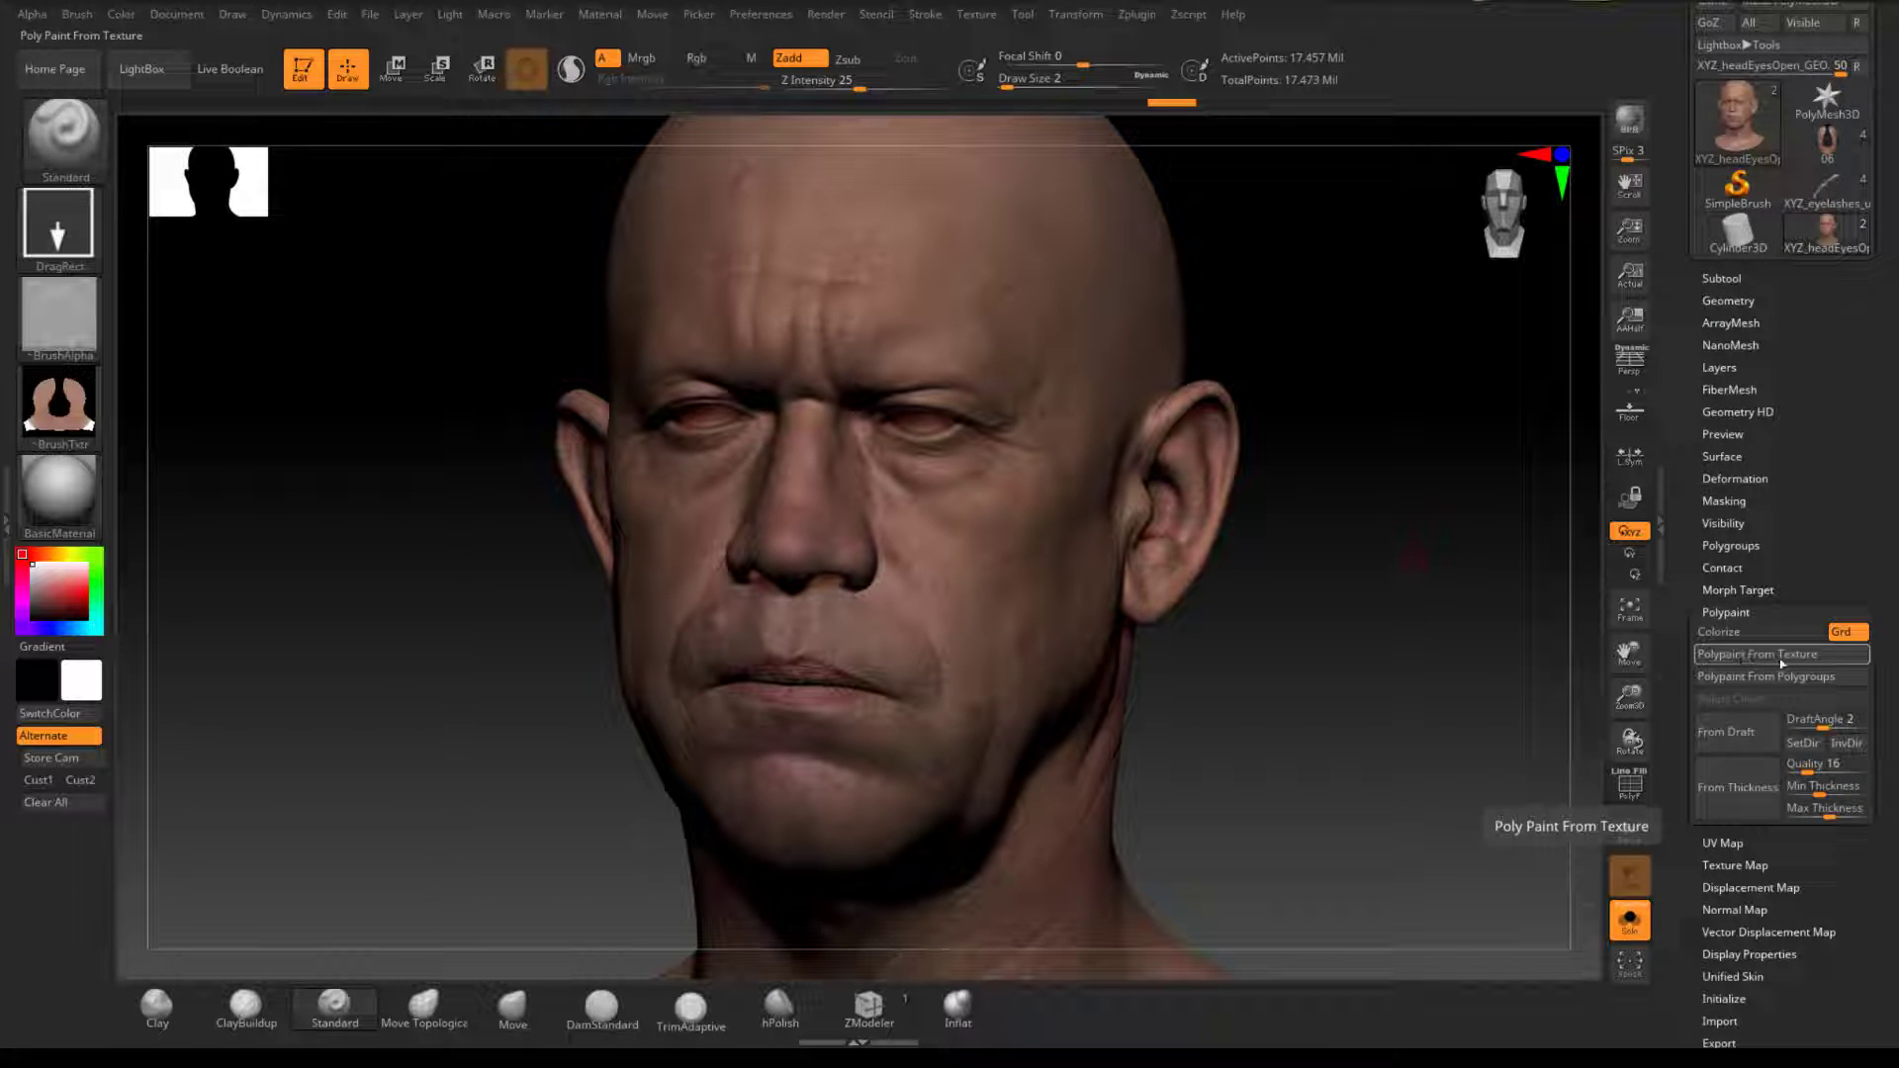
{"action": "left_click", "coordinate": [644, 59]}
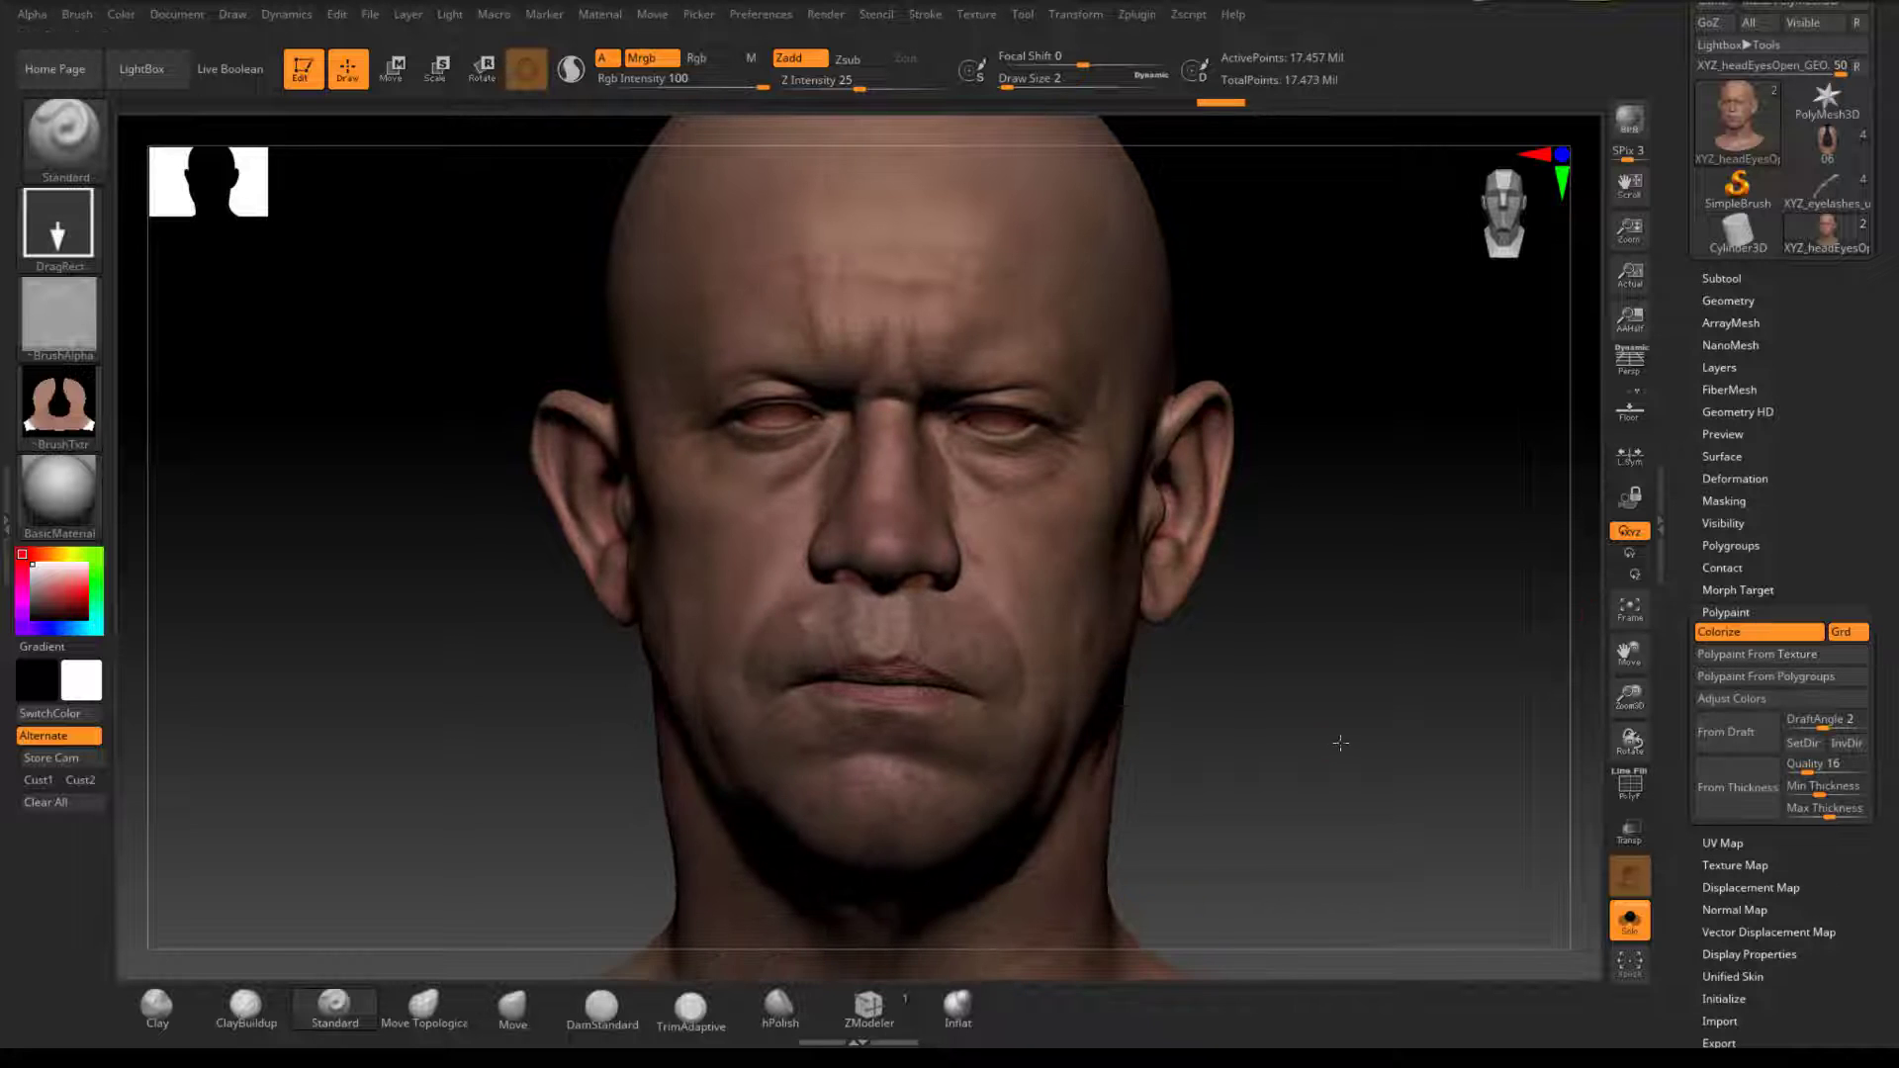
Step: Check the polypainted head from several angles, and make the body subtool 03 active
{"action": "left_click_drag", "start_coordinate": [1340, 742], "coordinate": [1428, 716]}
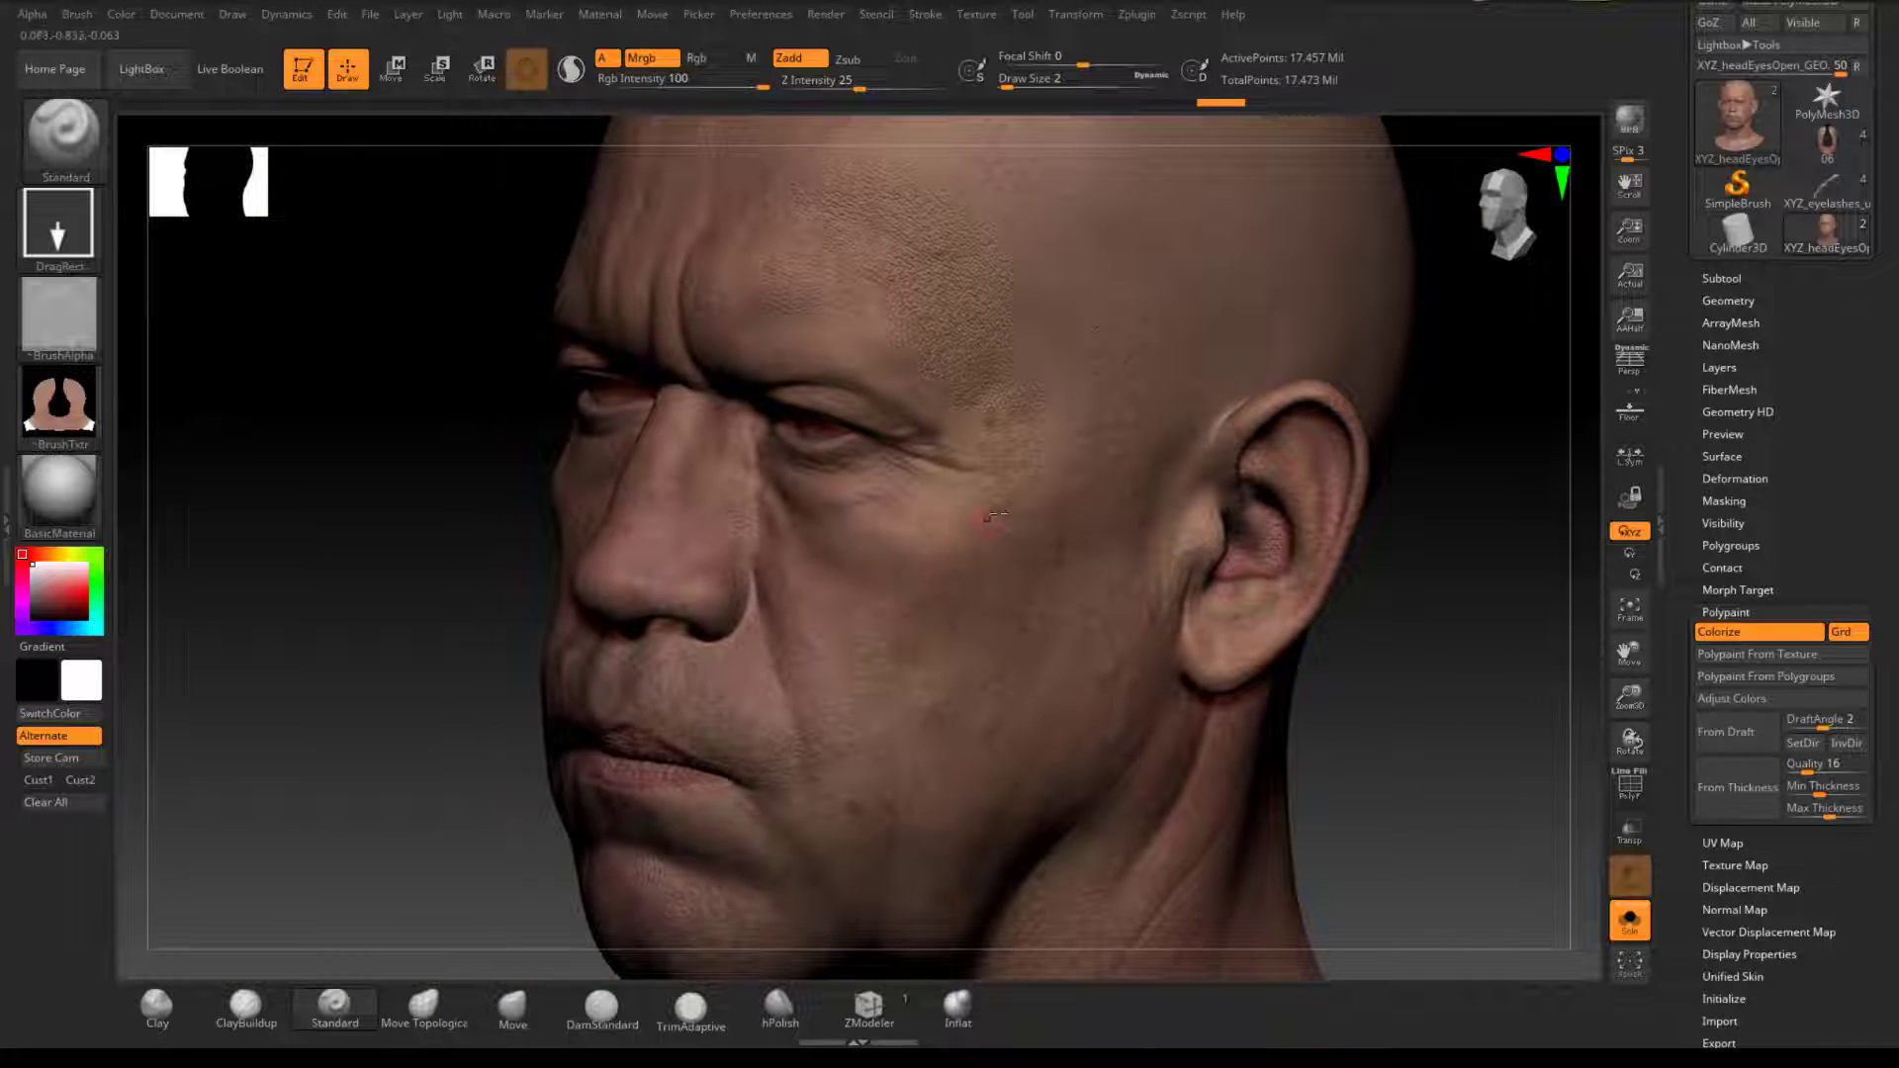
{"action": "left_click_drag", "start_coordinate": [1494, 465], "coordinate": [1485, 513]}
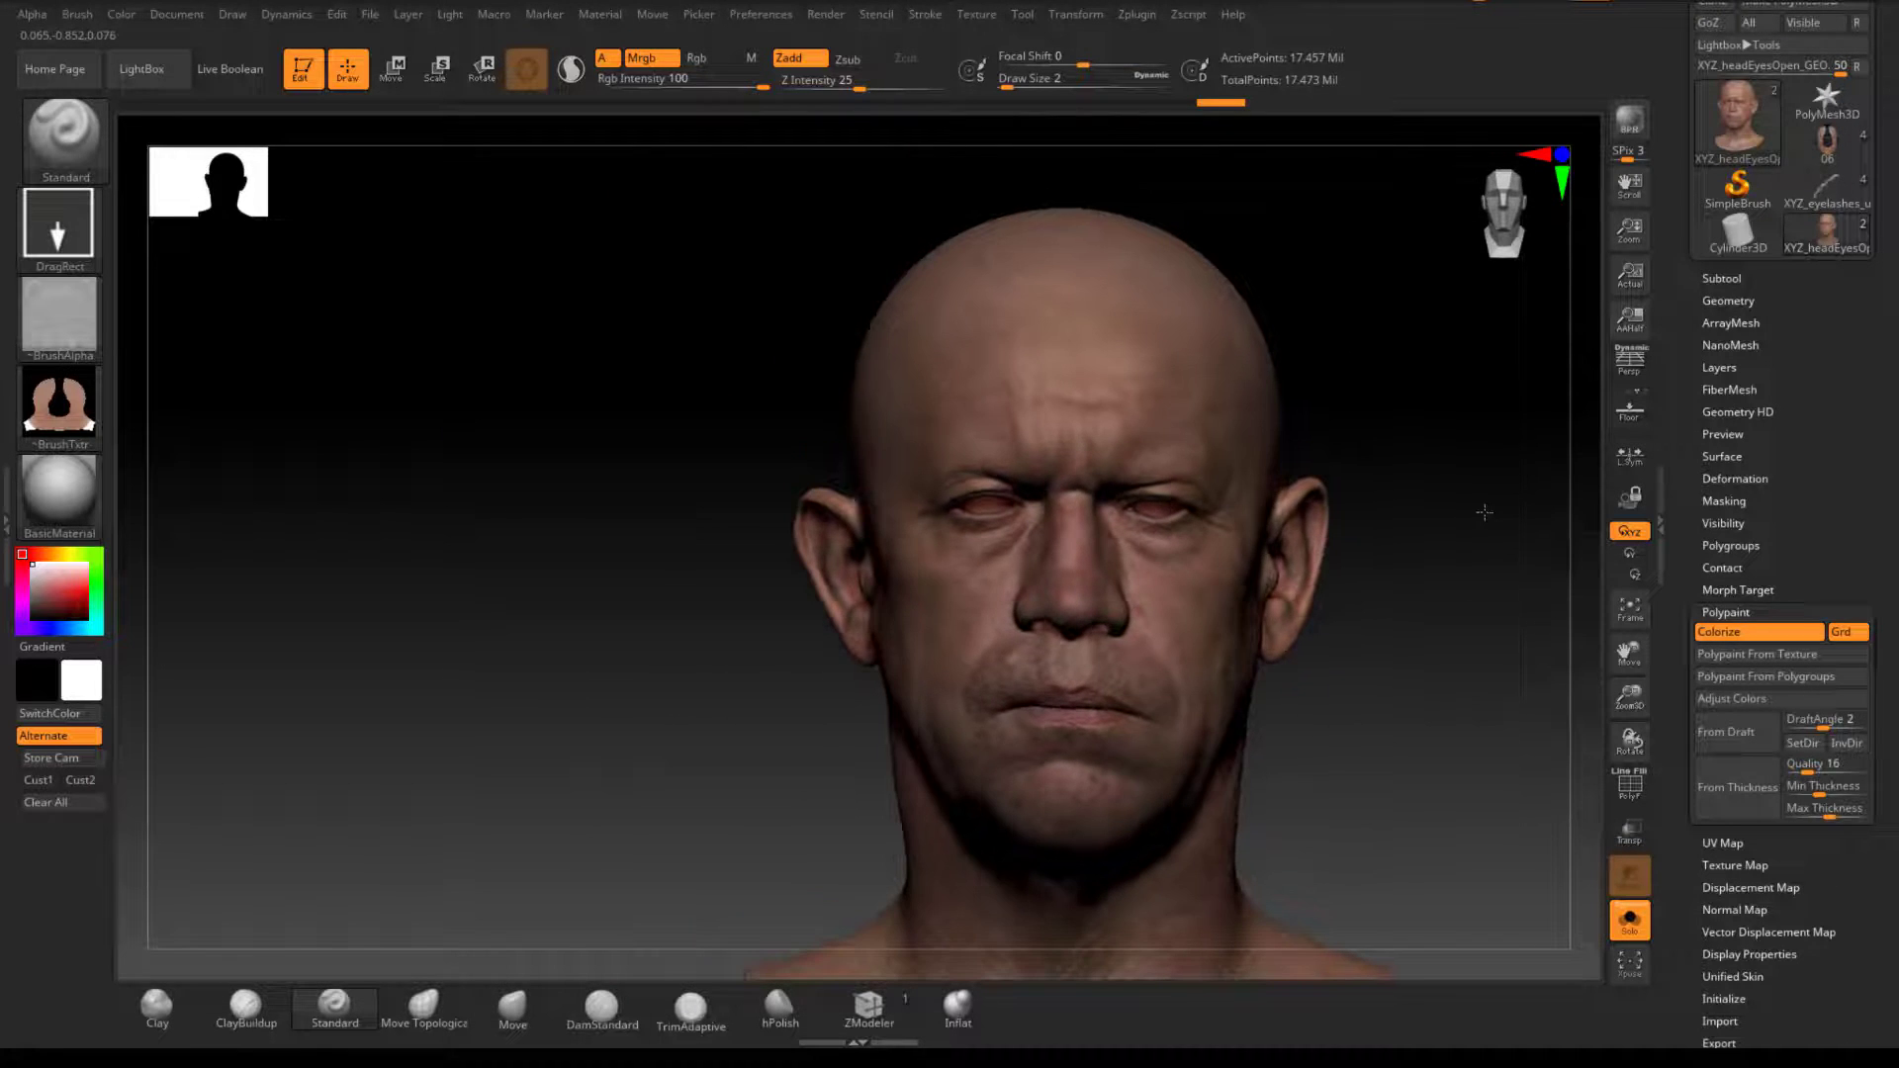
{"action": "left_click_drag", "start_coordinate": [1453, 586], "coordinate": [1445, 532], "text": "shift"}
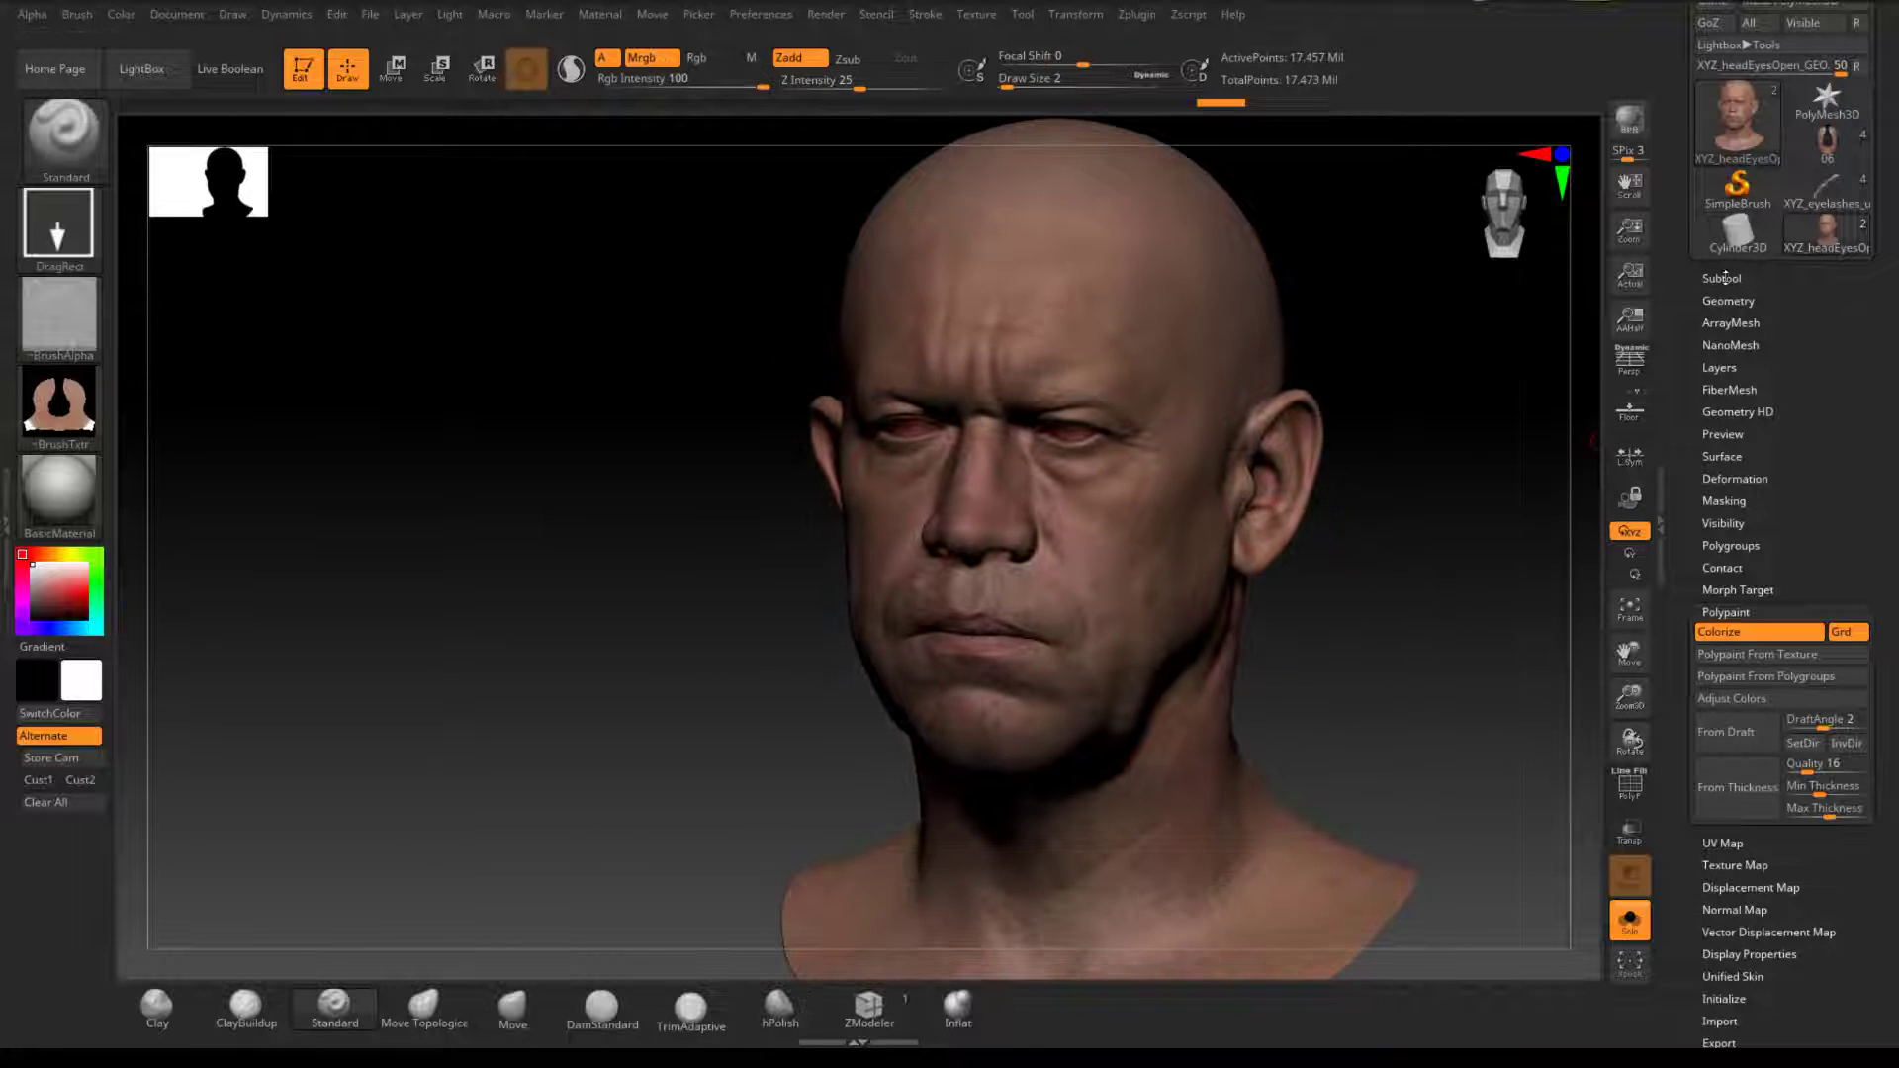
{"action": "left_click", "coordinate": [1724, 280]}
{"action": "left_click", "coordinate": [1731, 361]}
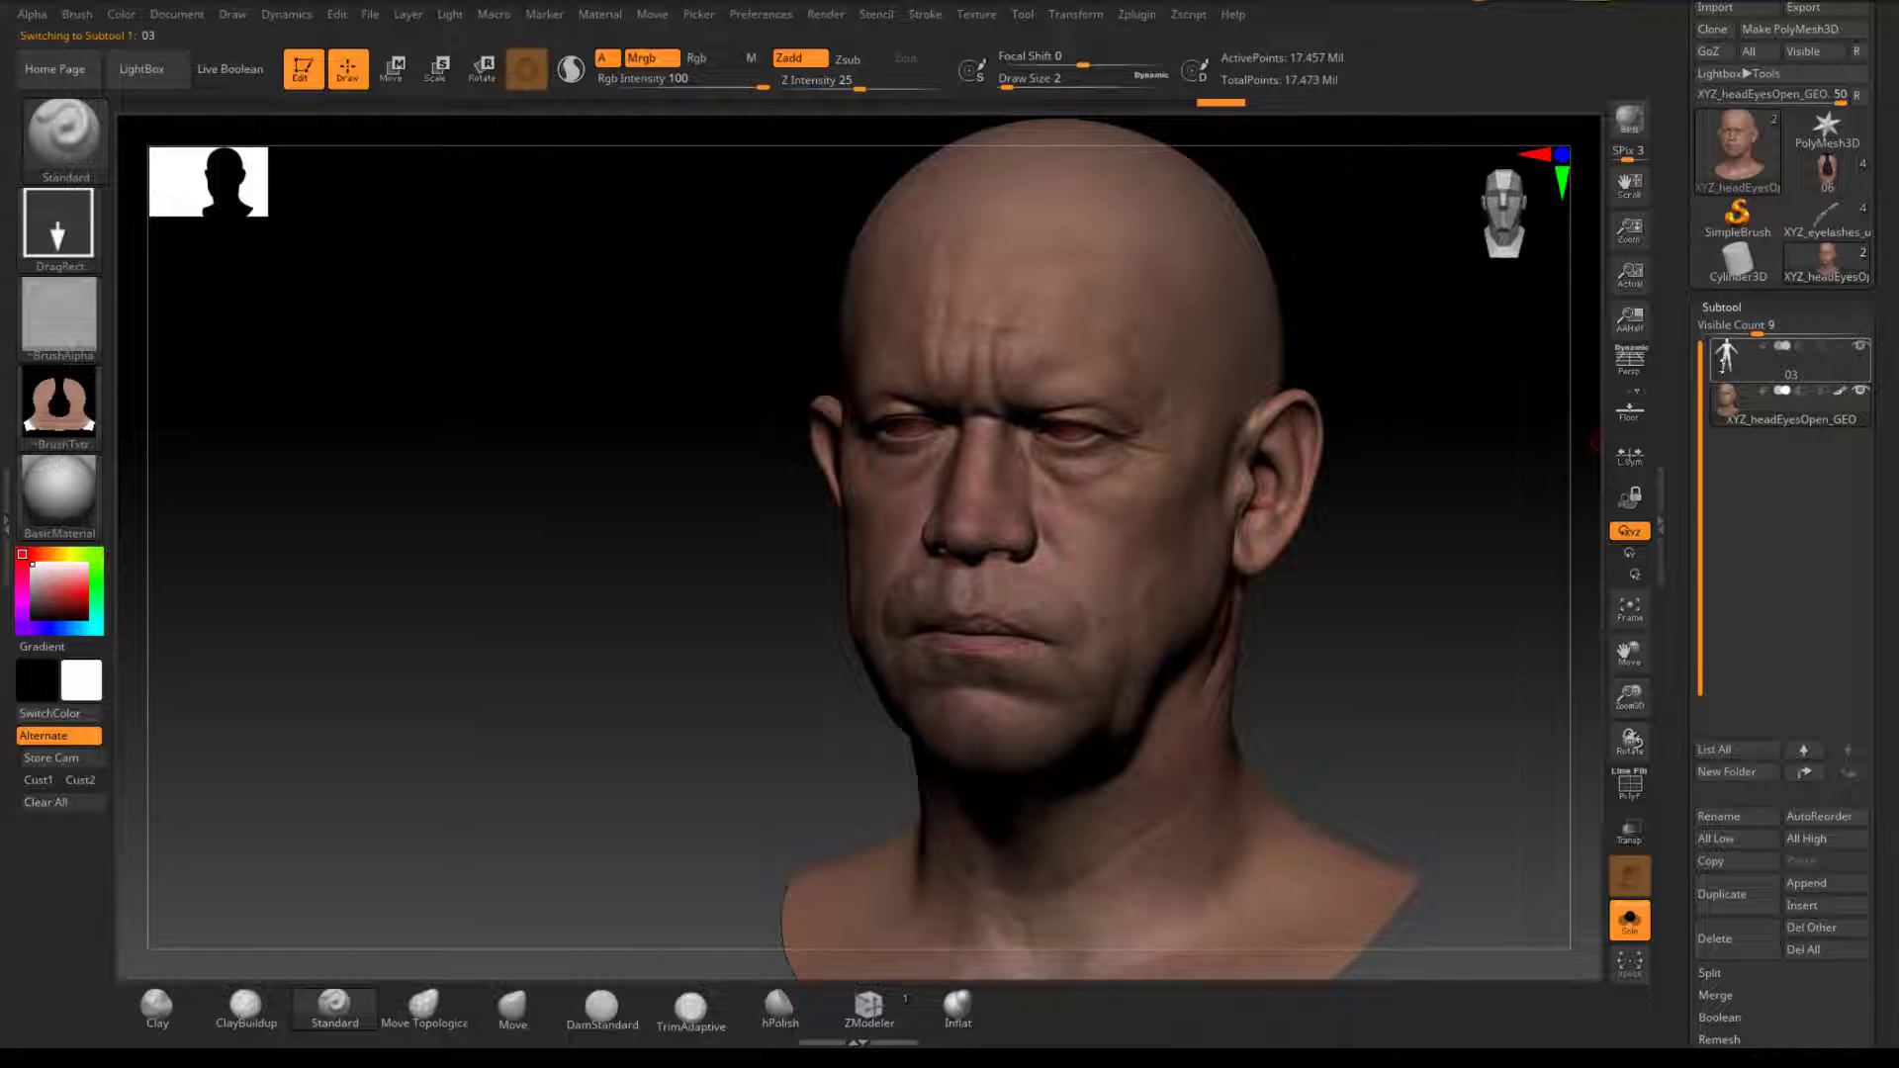
{"action": "left_click_drag", "start_coordinate": [1454, 465], "coordinate": [1514, 570]}
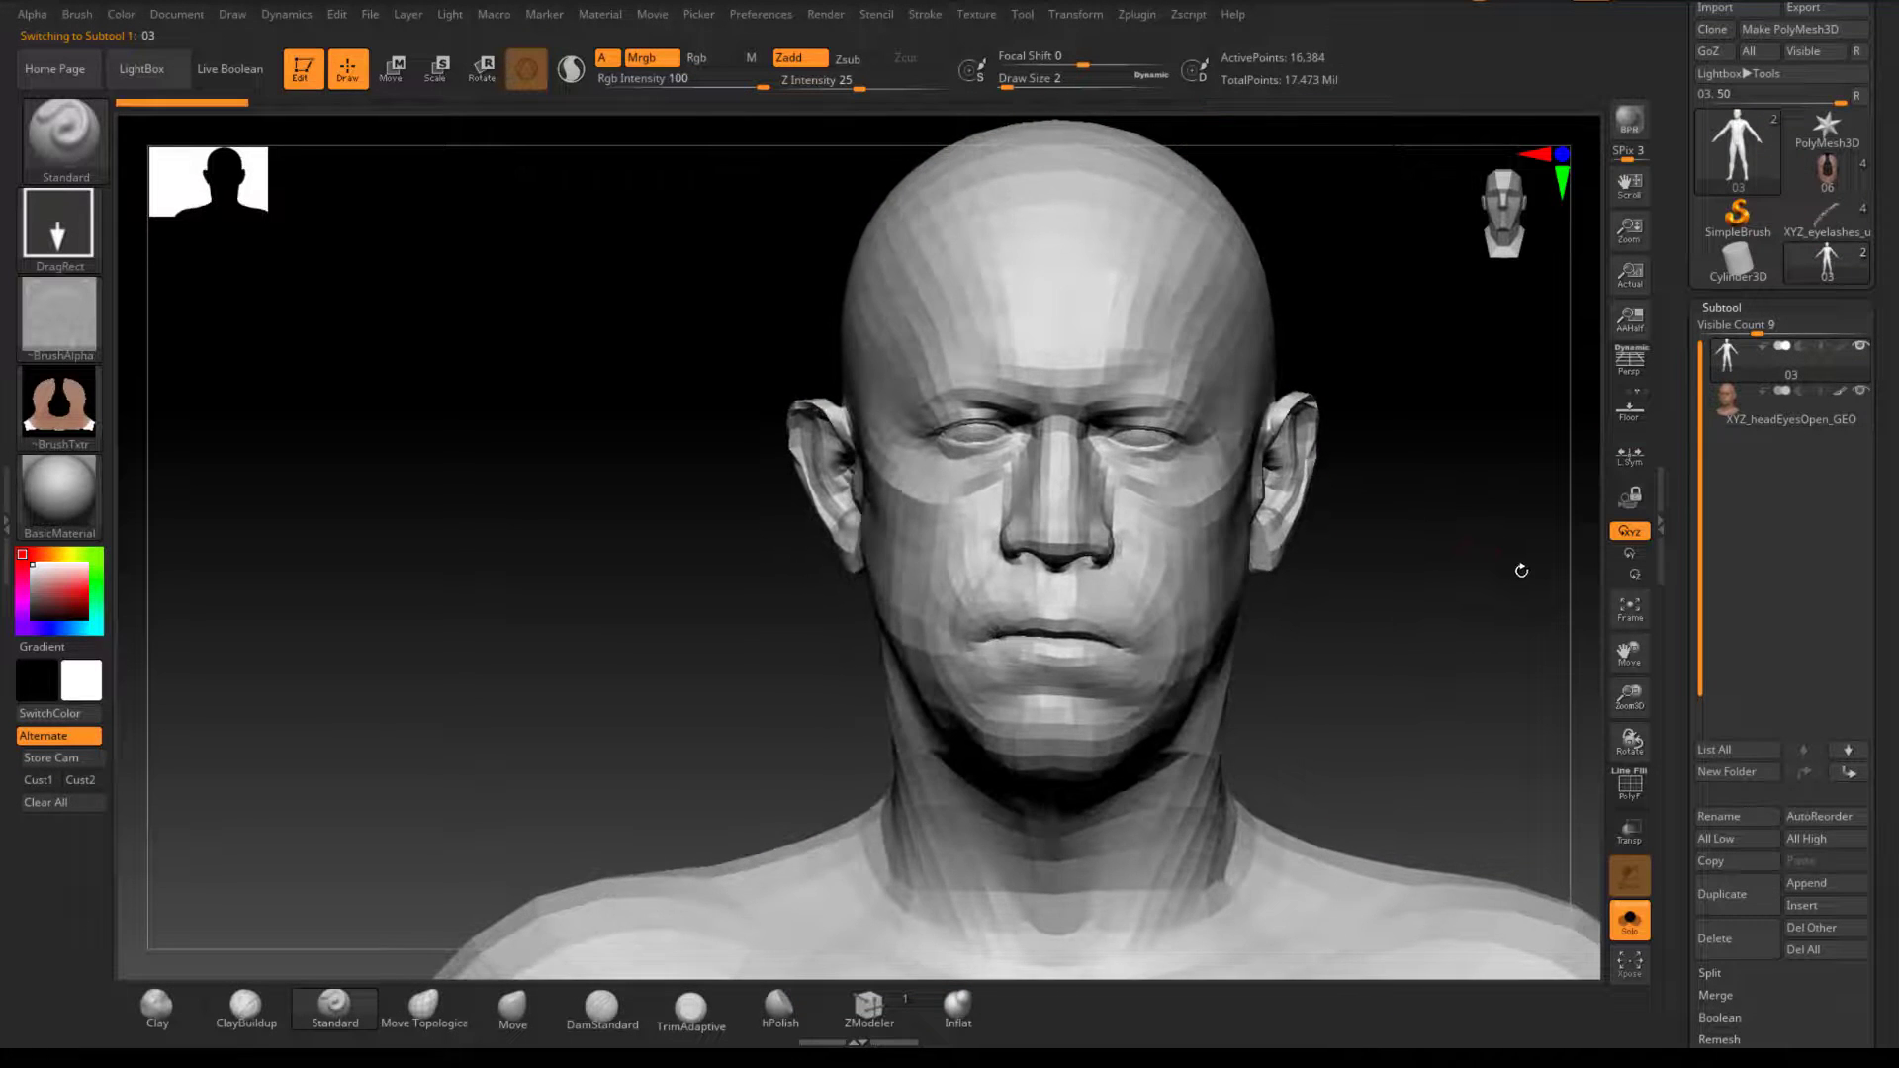
Step: Briefly show the PolyFrame display on body subtool 03 to check its polygroups
{"action": "left_click_drag", "start_coordinate": [1417, 500], "coordinate": [1424, 502]}
{"action": "left_click_drag", "start_coordinate": [1694, 975], "coordinate": [1694, 825]}
{"action": "scroll", "coordinate": [1738, 772], "scroll_direction": "up", "scroll_amount": 2}
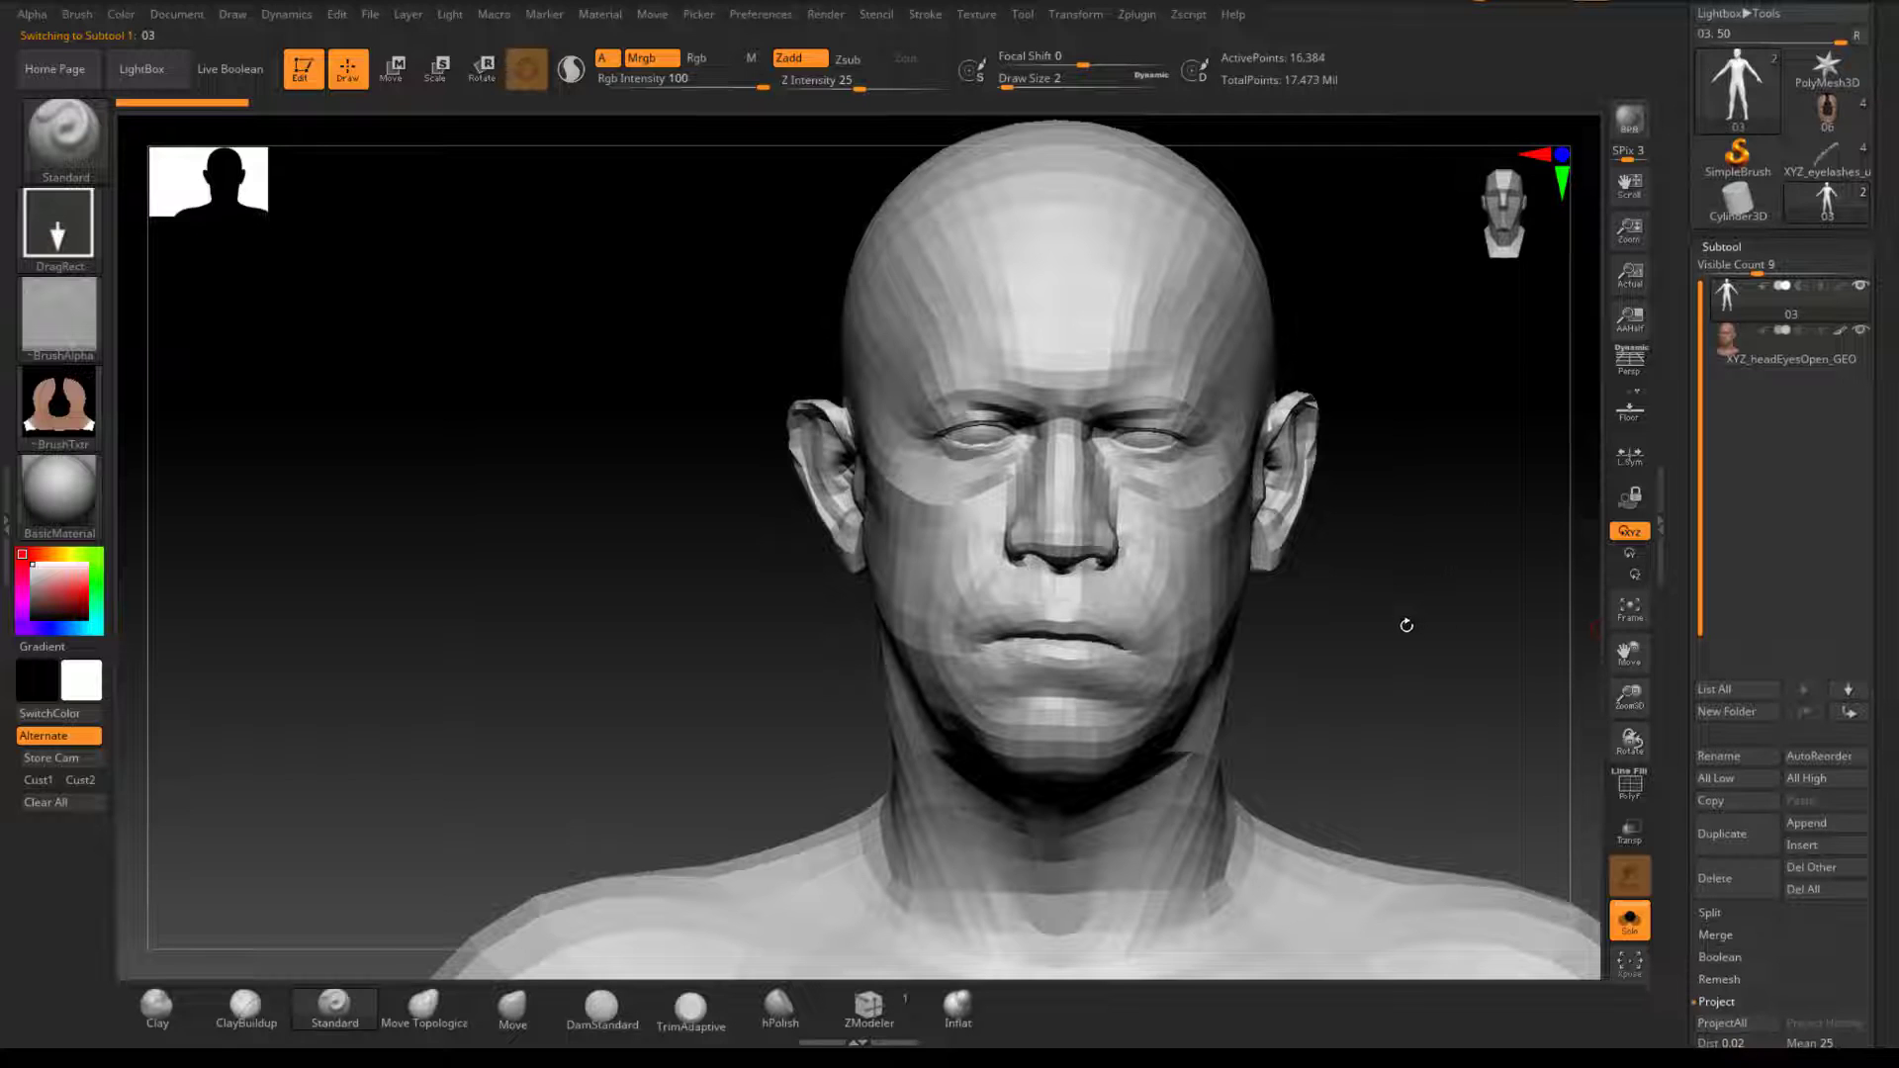
{"action": "key", "text": "shift+f"}
{"action": "key", "text": "shift+f"}
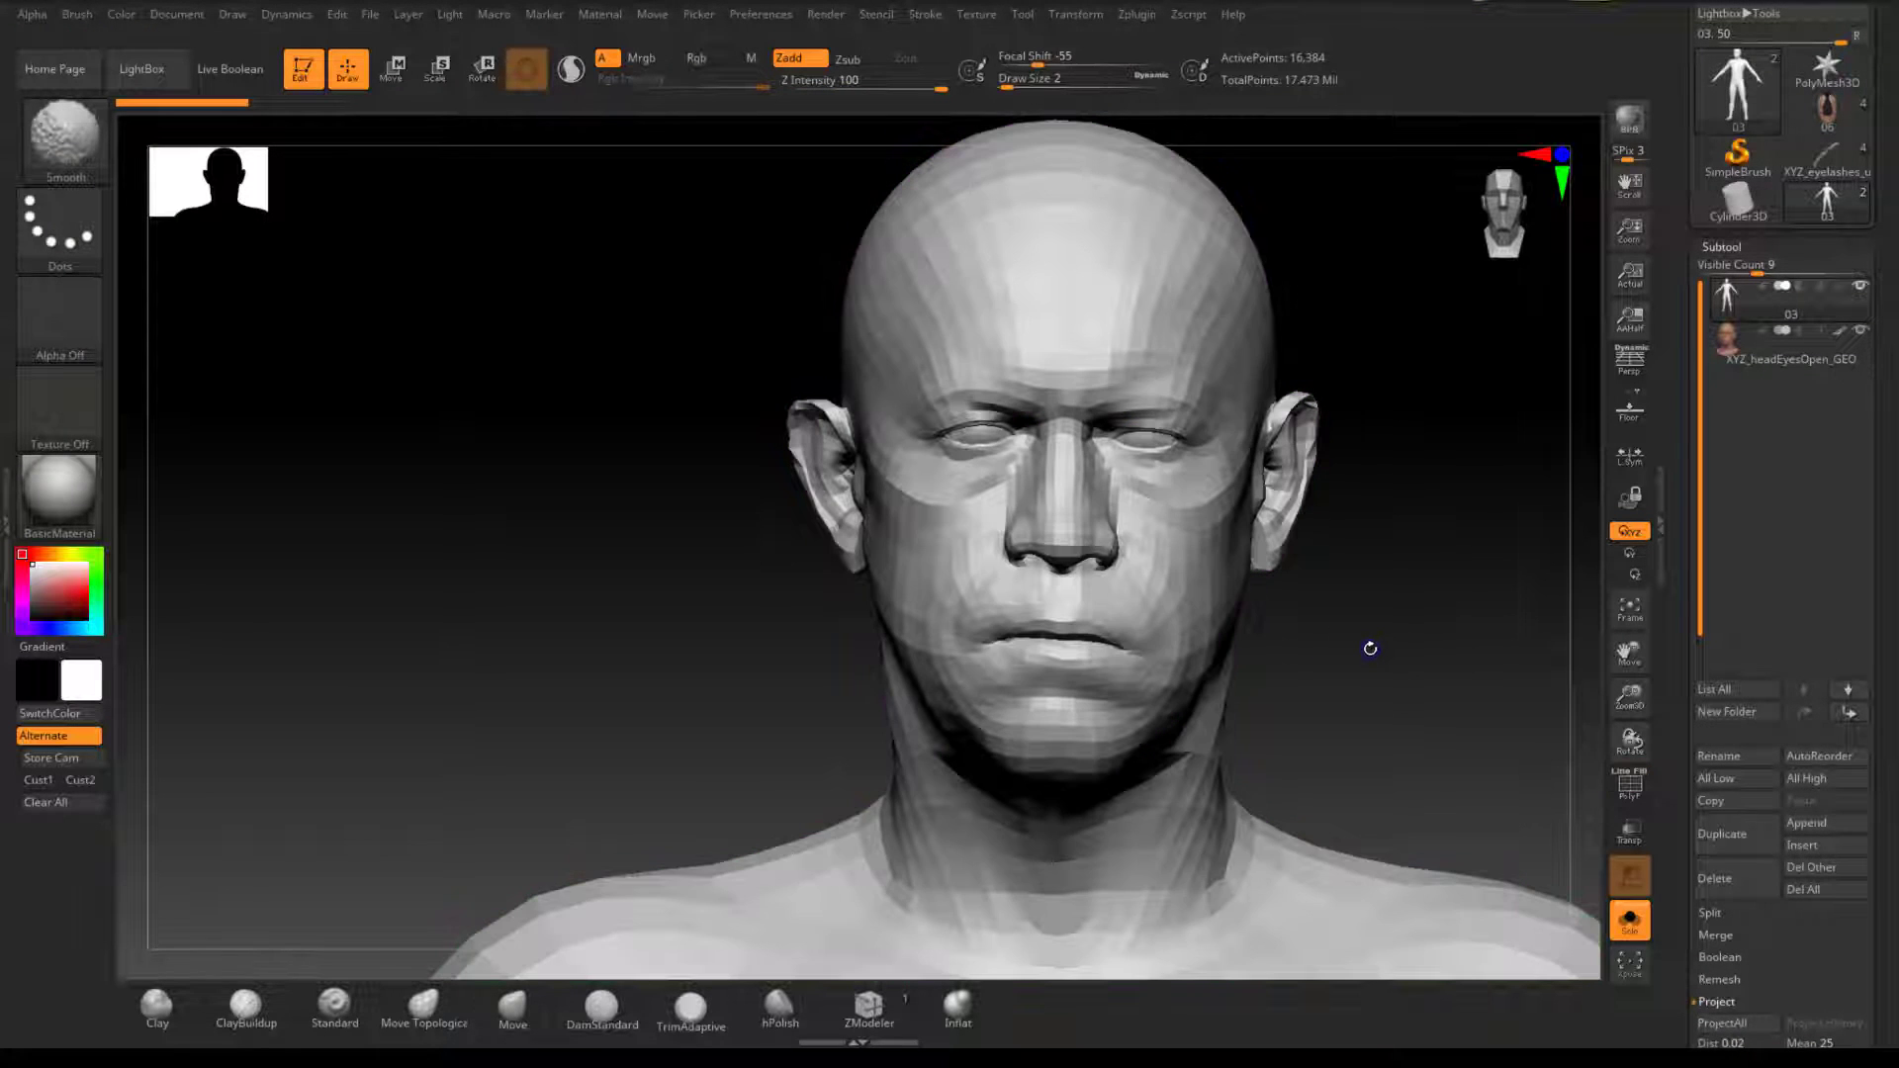
Step: Try masking the eyes, teeth and body so only the head and neck polygroup stays free, and clear the mask
{"action": "key", "text": "ctrl+shift"}
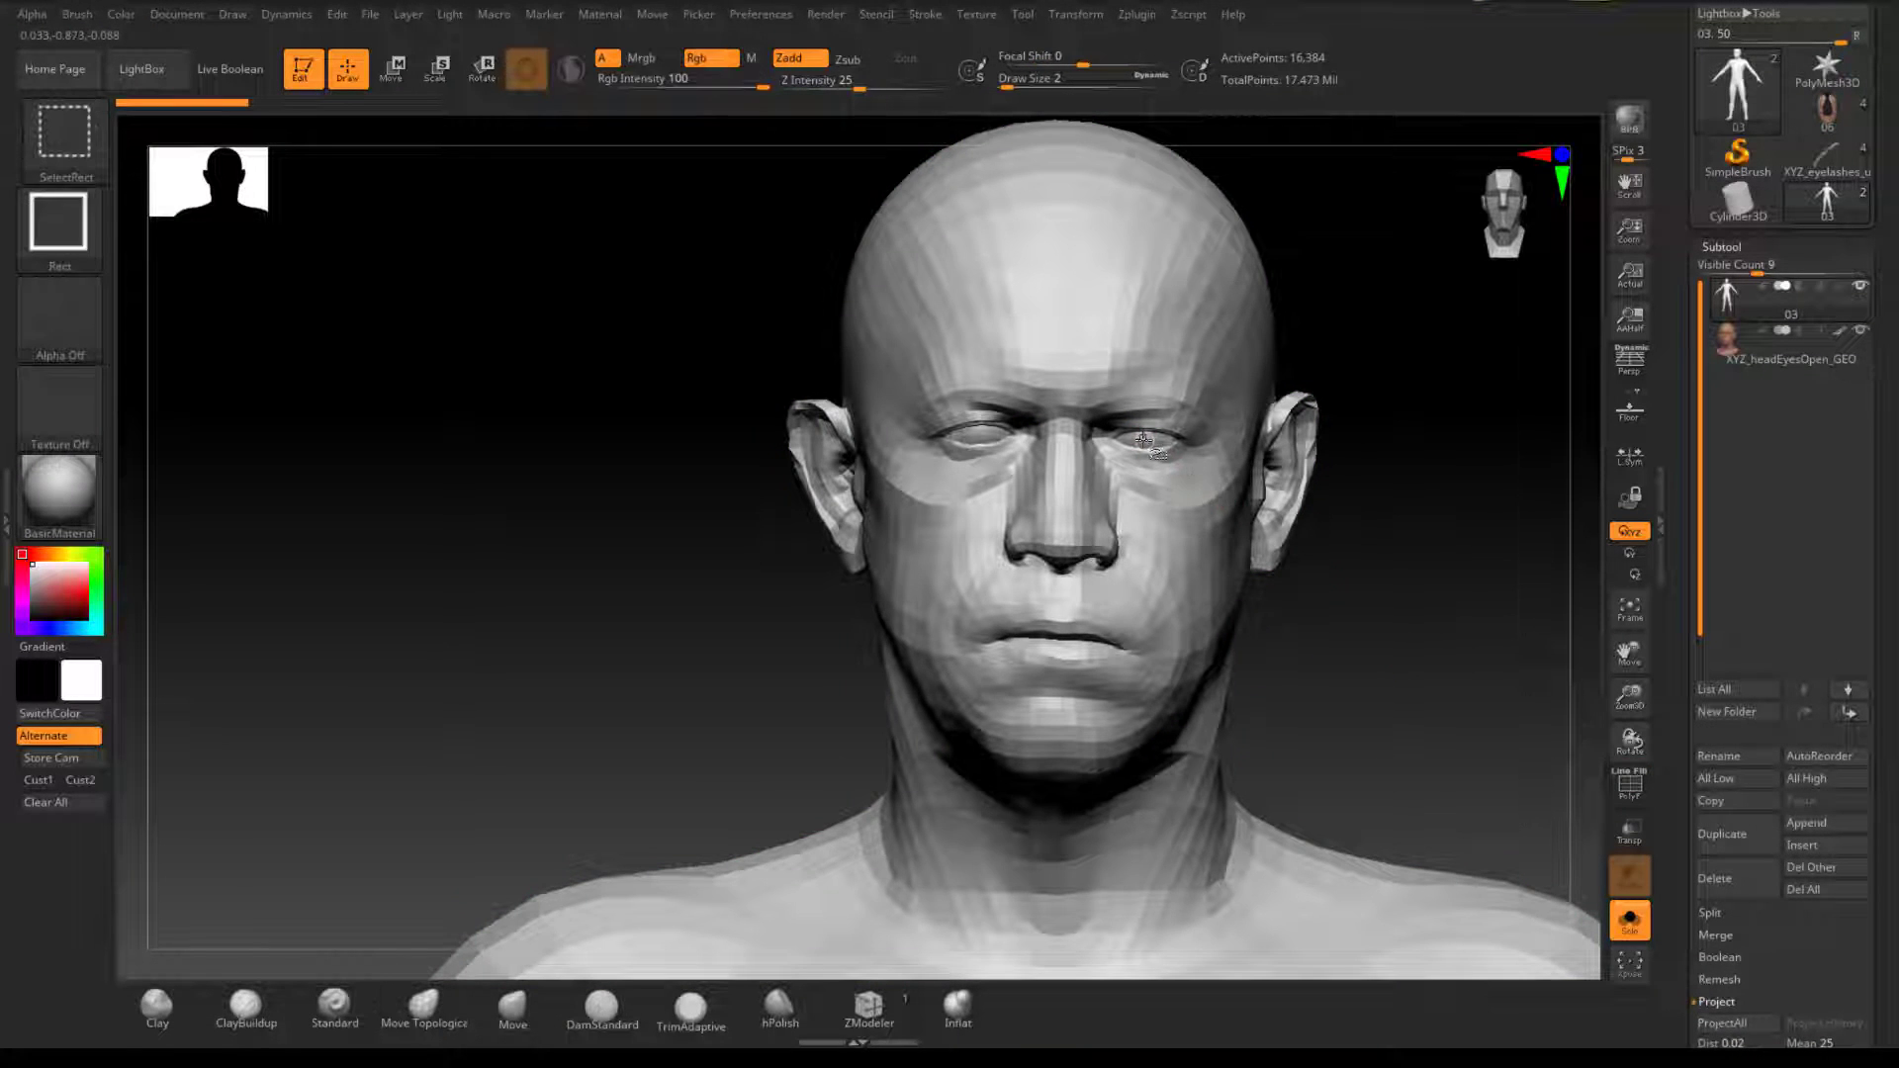
{"action": "left_click", "coordinate": [1147, 441], "text": "ctrl+shift"}
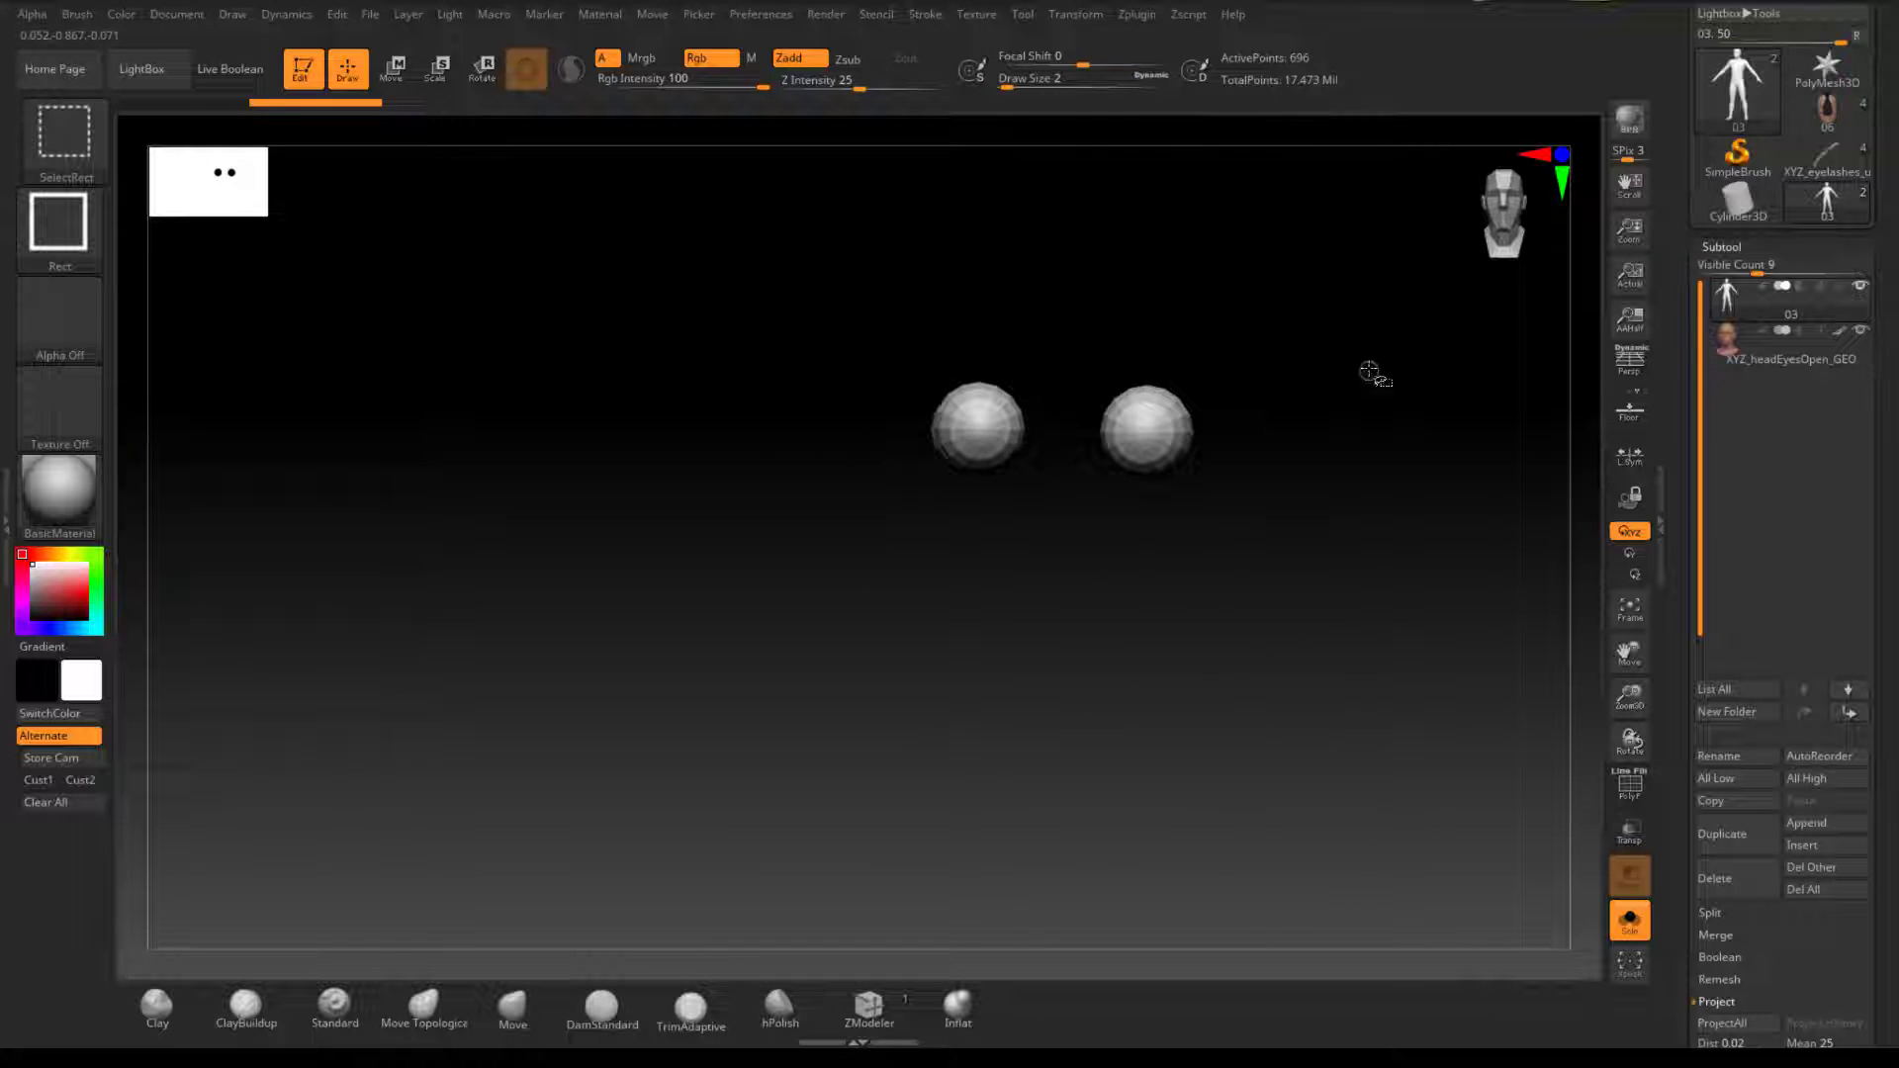
{"action": "left_click", "coordinate": [1367, 381], "text": "ctrl+shift"}
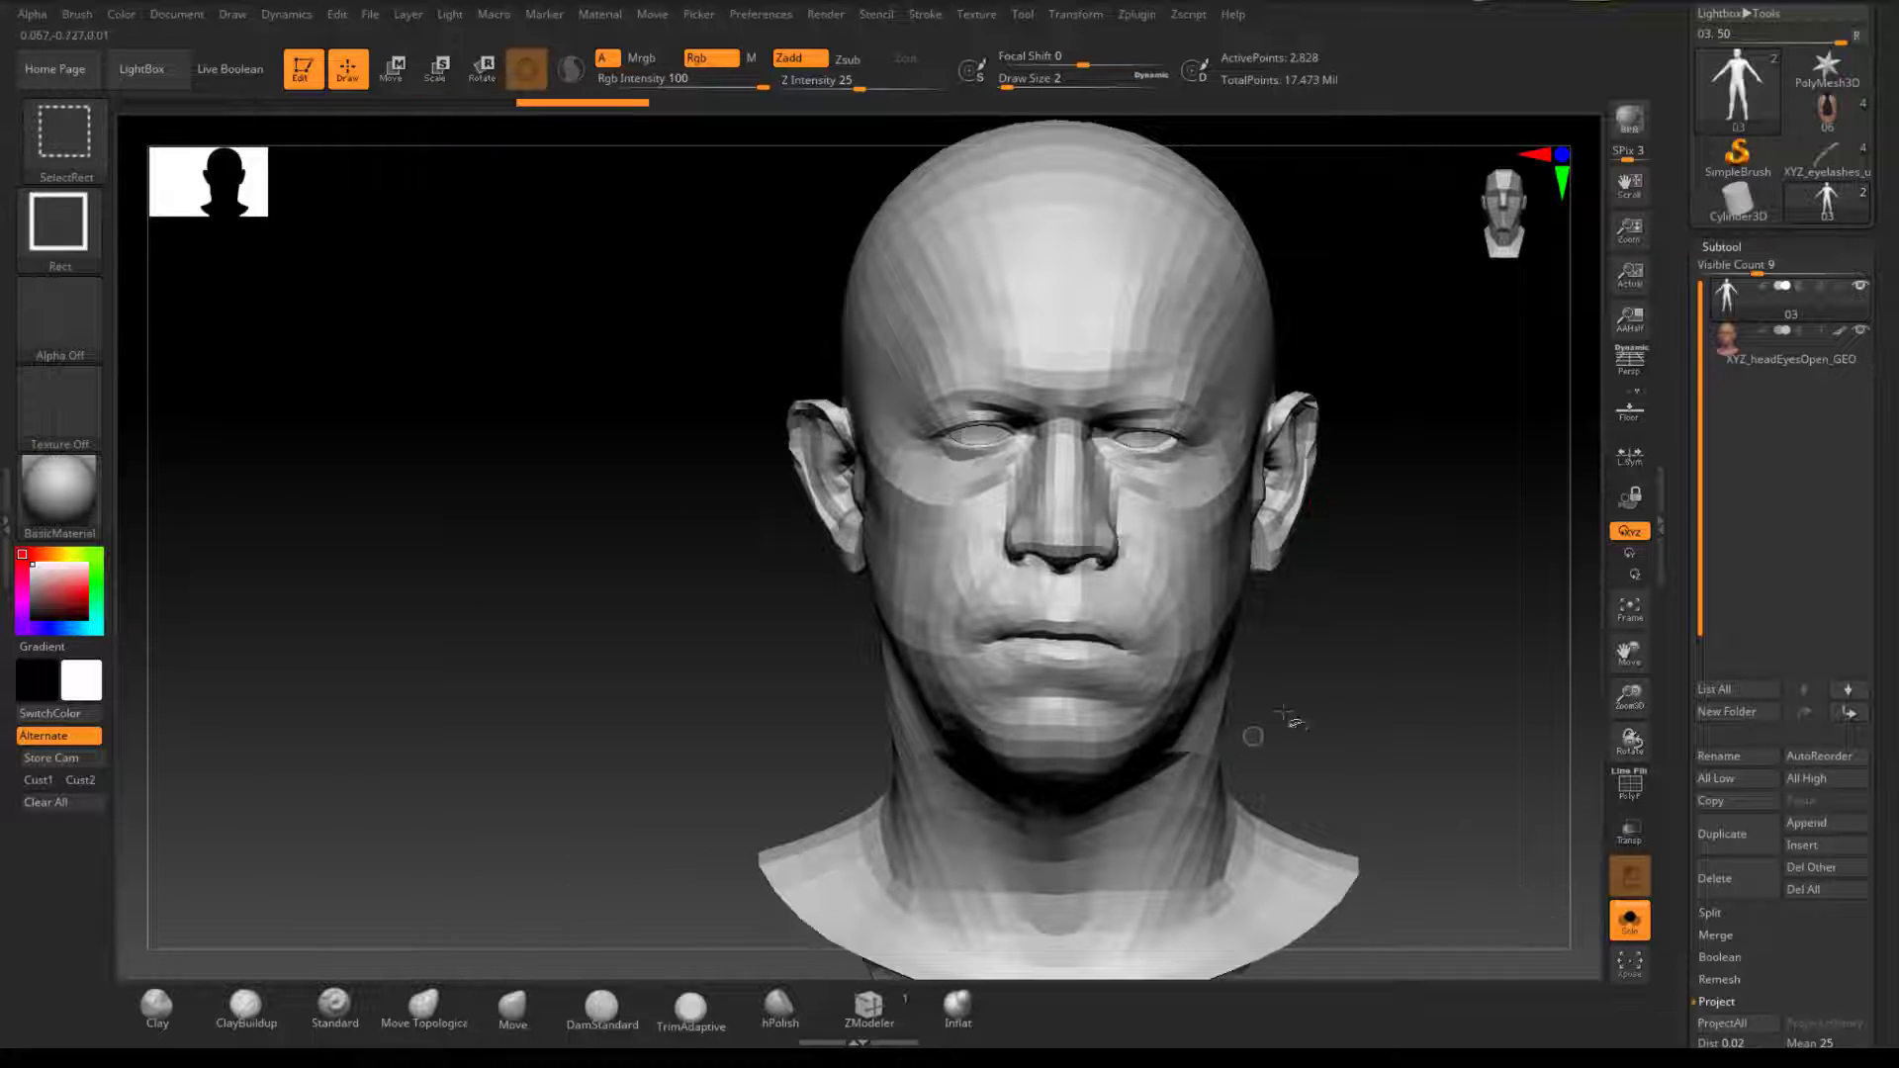
{"action": "left_click", "coordinate": [1390, 633], "text": "ctrl+shift"}
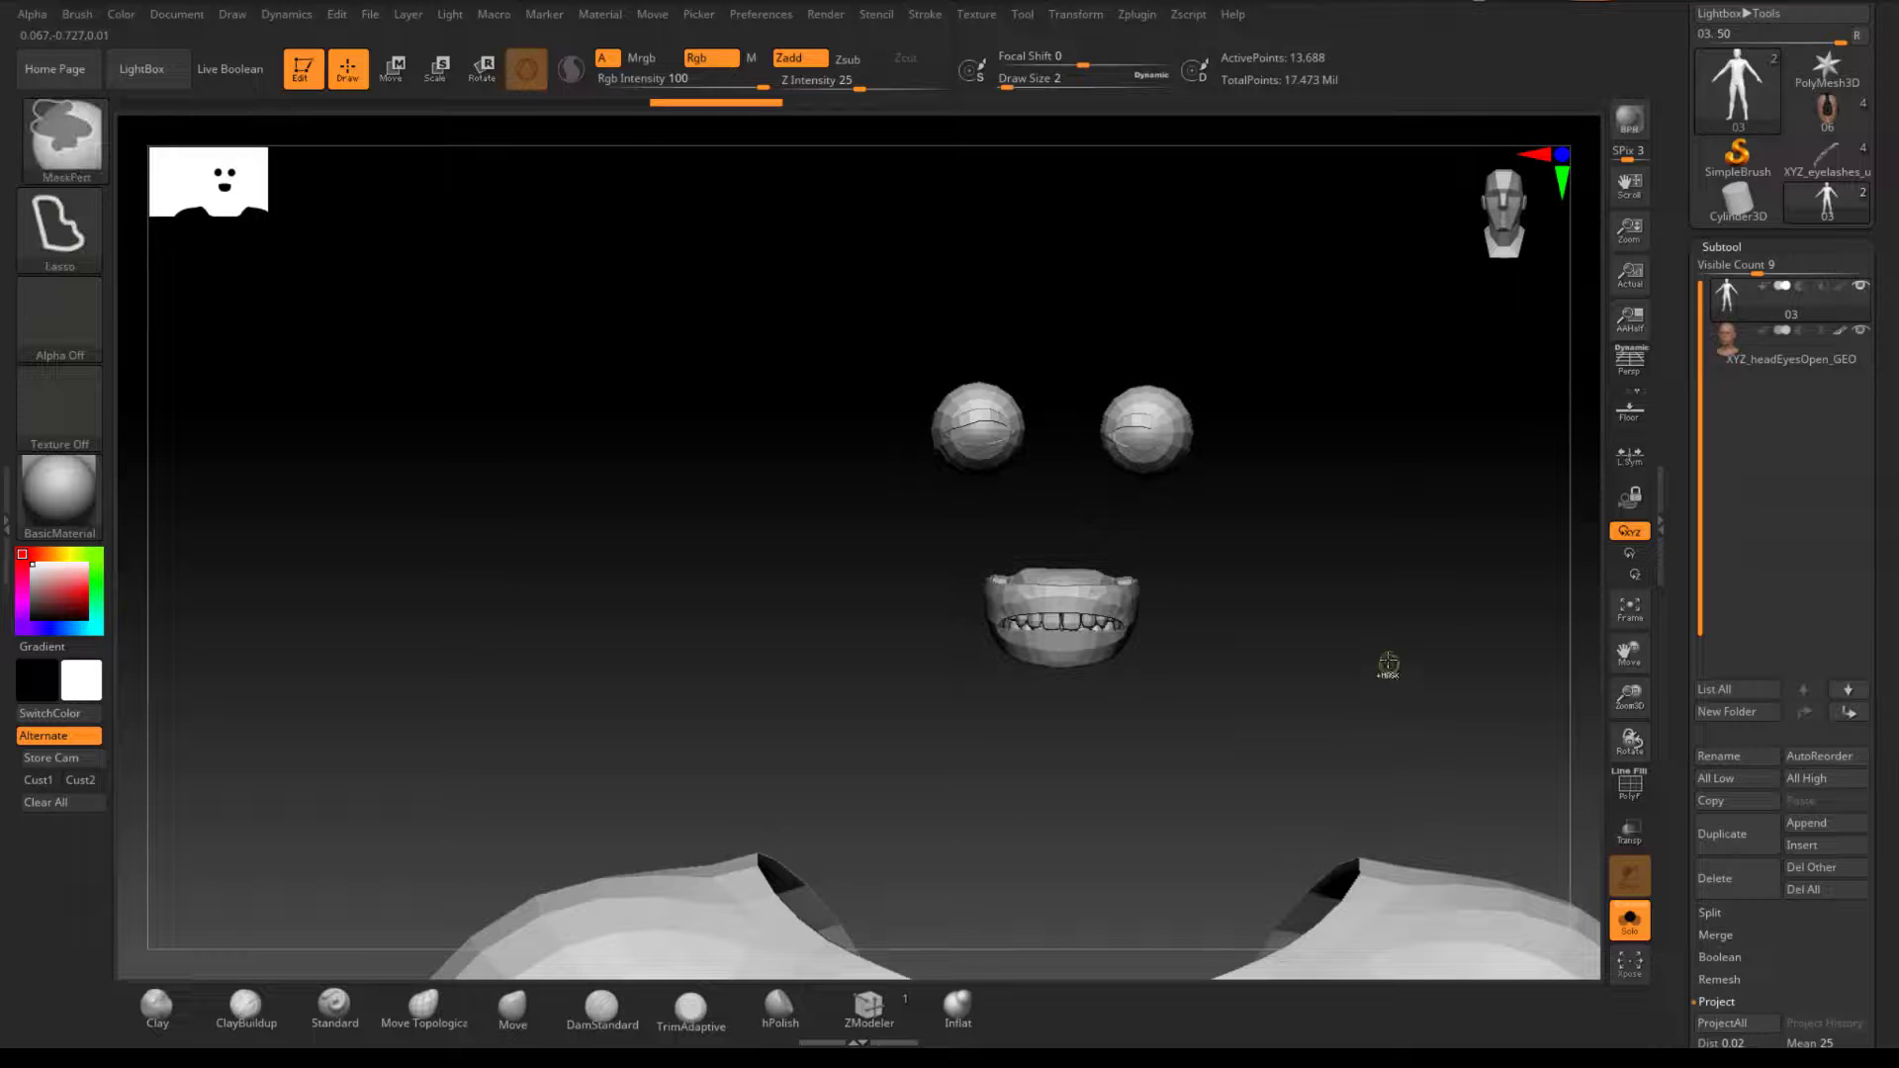
{"action": "left_click", "coordinate": [1396, 618], "text": "ctrl+shift"}
{"action": "left_click_drag", "start_coordinate": [1412, 682], "coordinate": [1335, 586]}
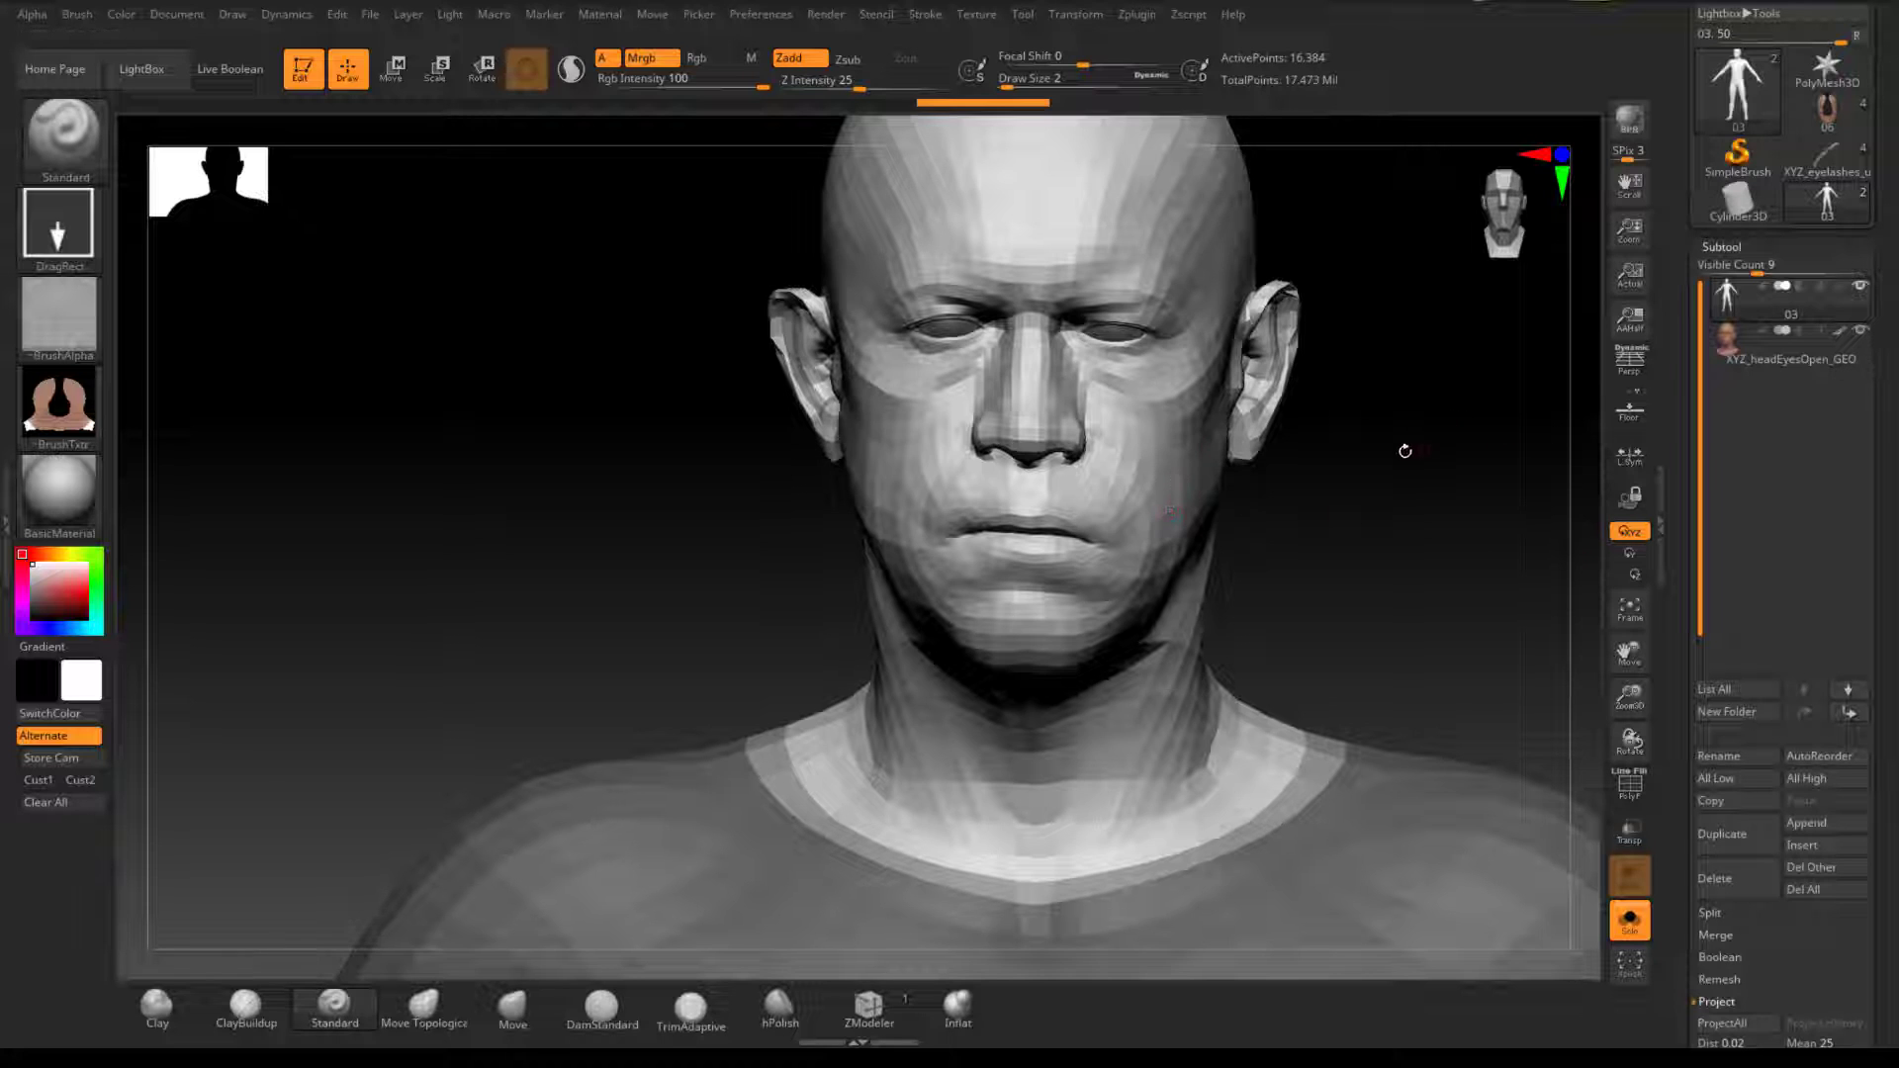
{"action": "mouse_move", "coordinate": [1411, 485]}
{"action": "left_mouse_down"}
{"action": "mouse_move", "coordinate": [1437, 599]}
{"action": "mouse_move", "coordinate": [1411, 649]}
{"action": "left_mouse_up"}
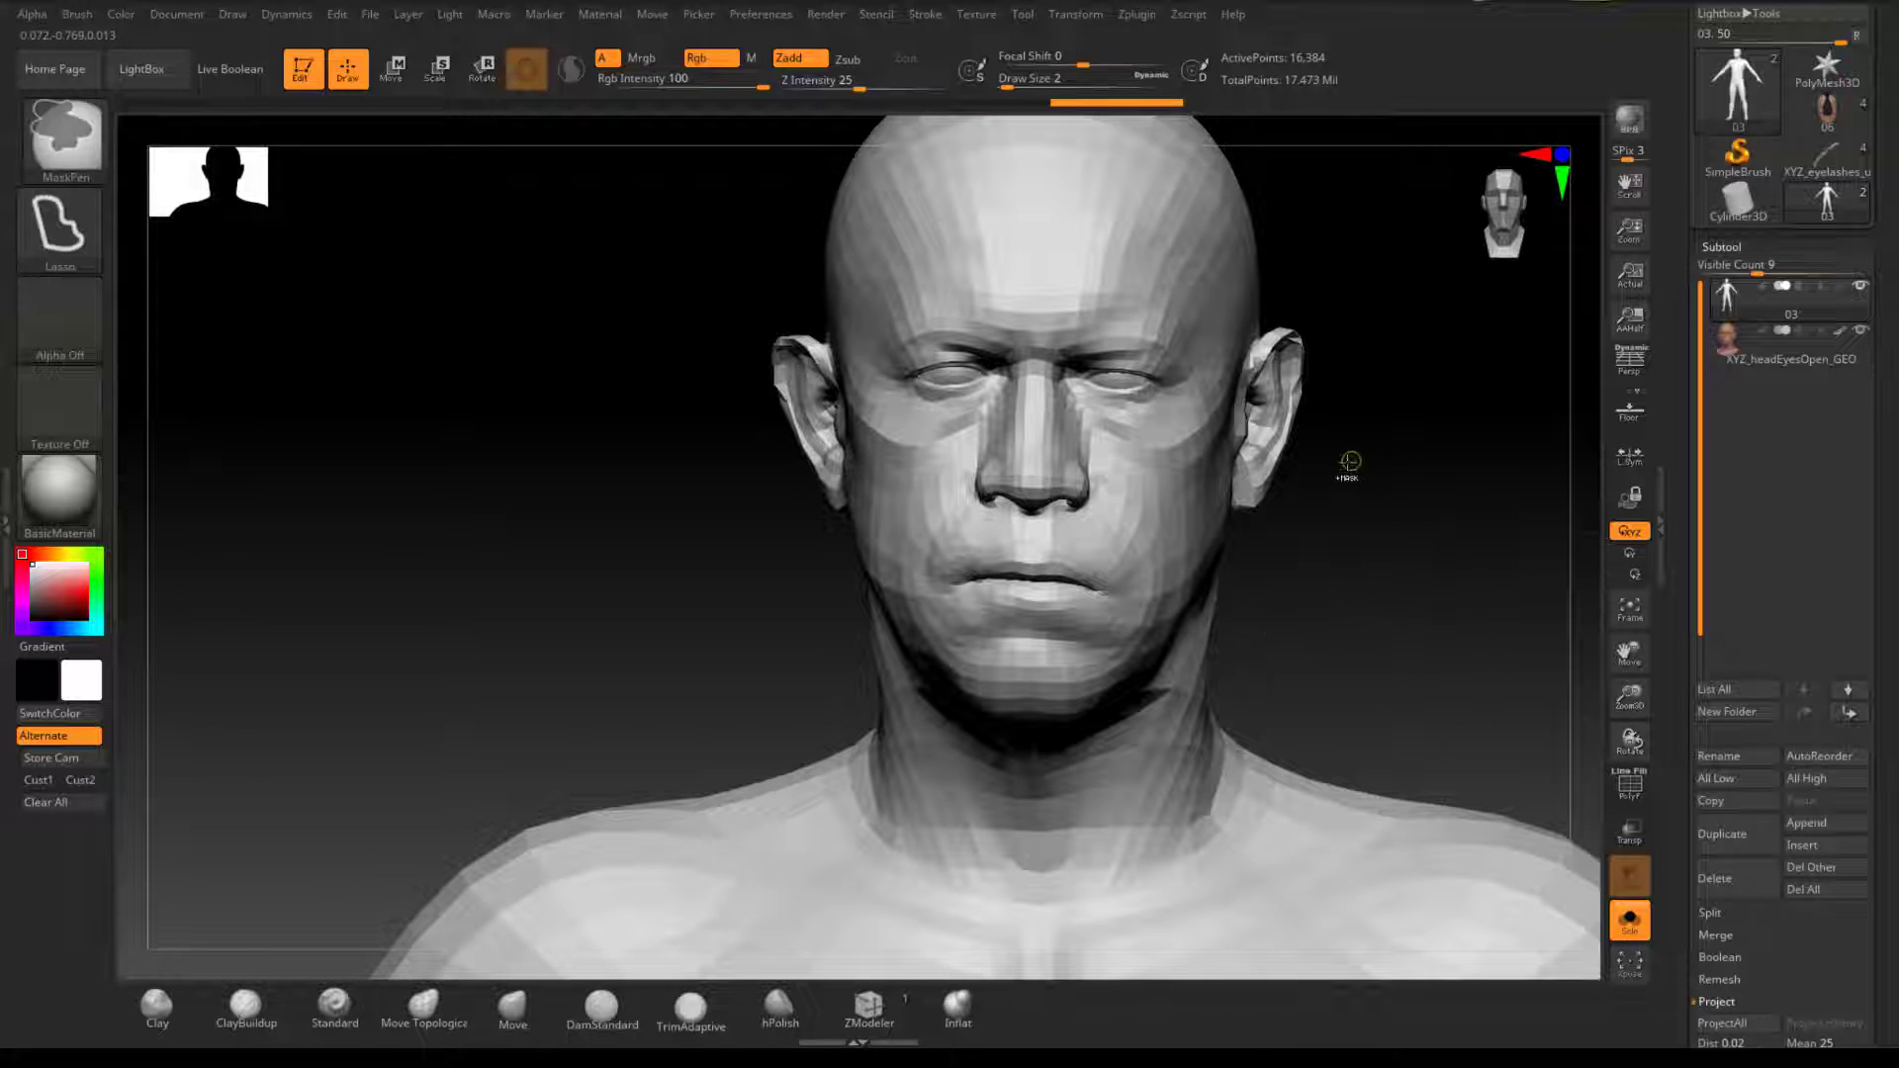
Step: Try subdividing the body to about 4.1 million polygons, and go back to the undivided mesh
{"action": "key", "text": "d"}
{"action": "key", "text": "d"}
{"action": "key", "text": "d"}
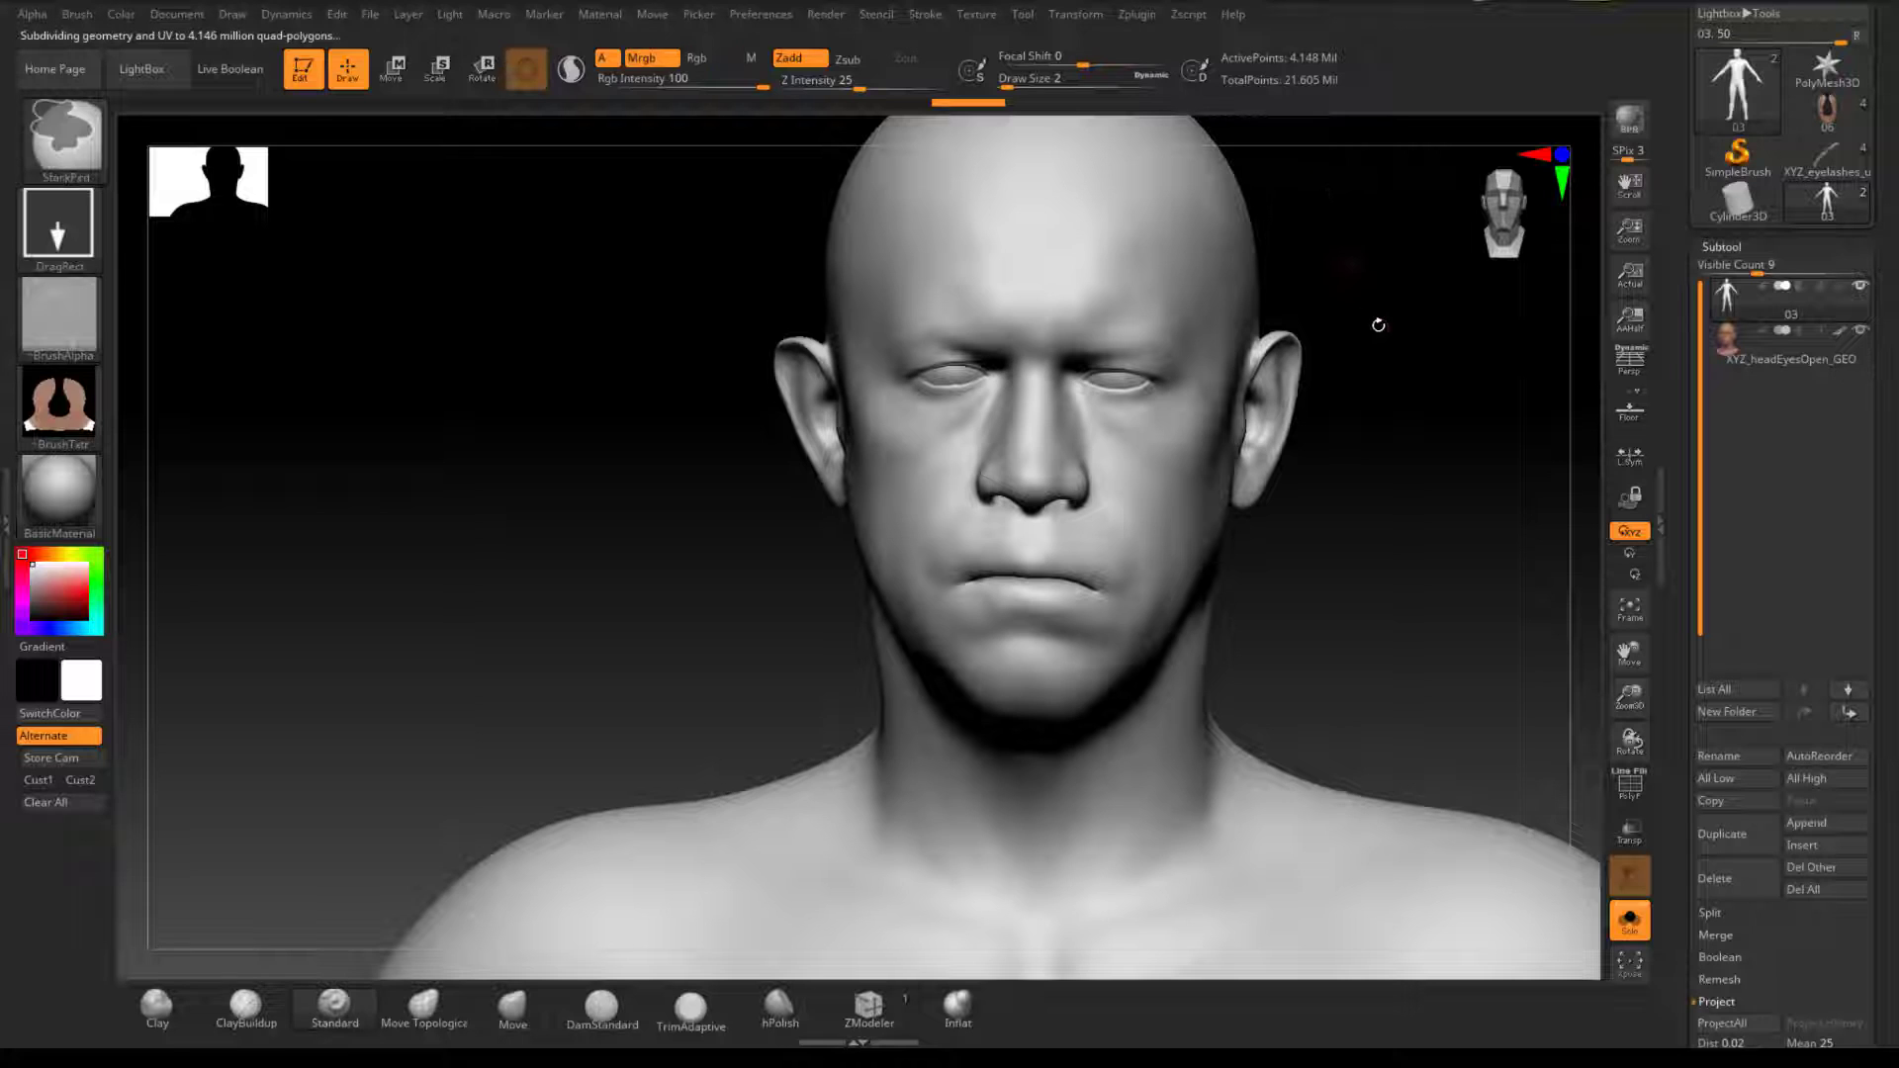
{"action": "key", "text": "ctrl+shift"}
{"action": "key", "text": "ctrl+shift"}
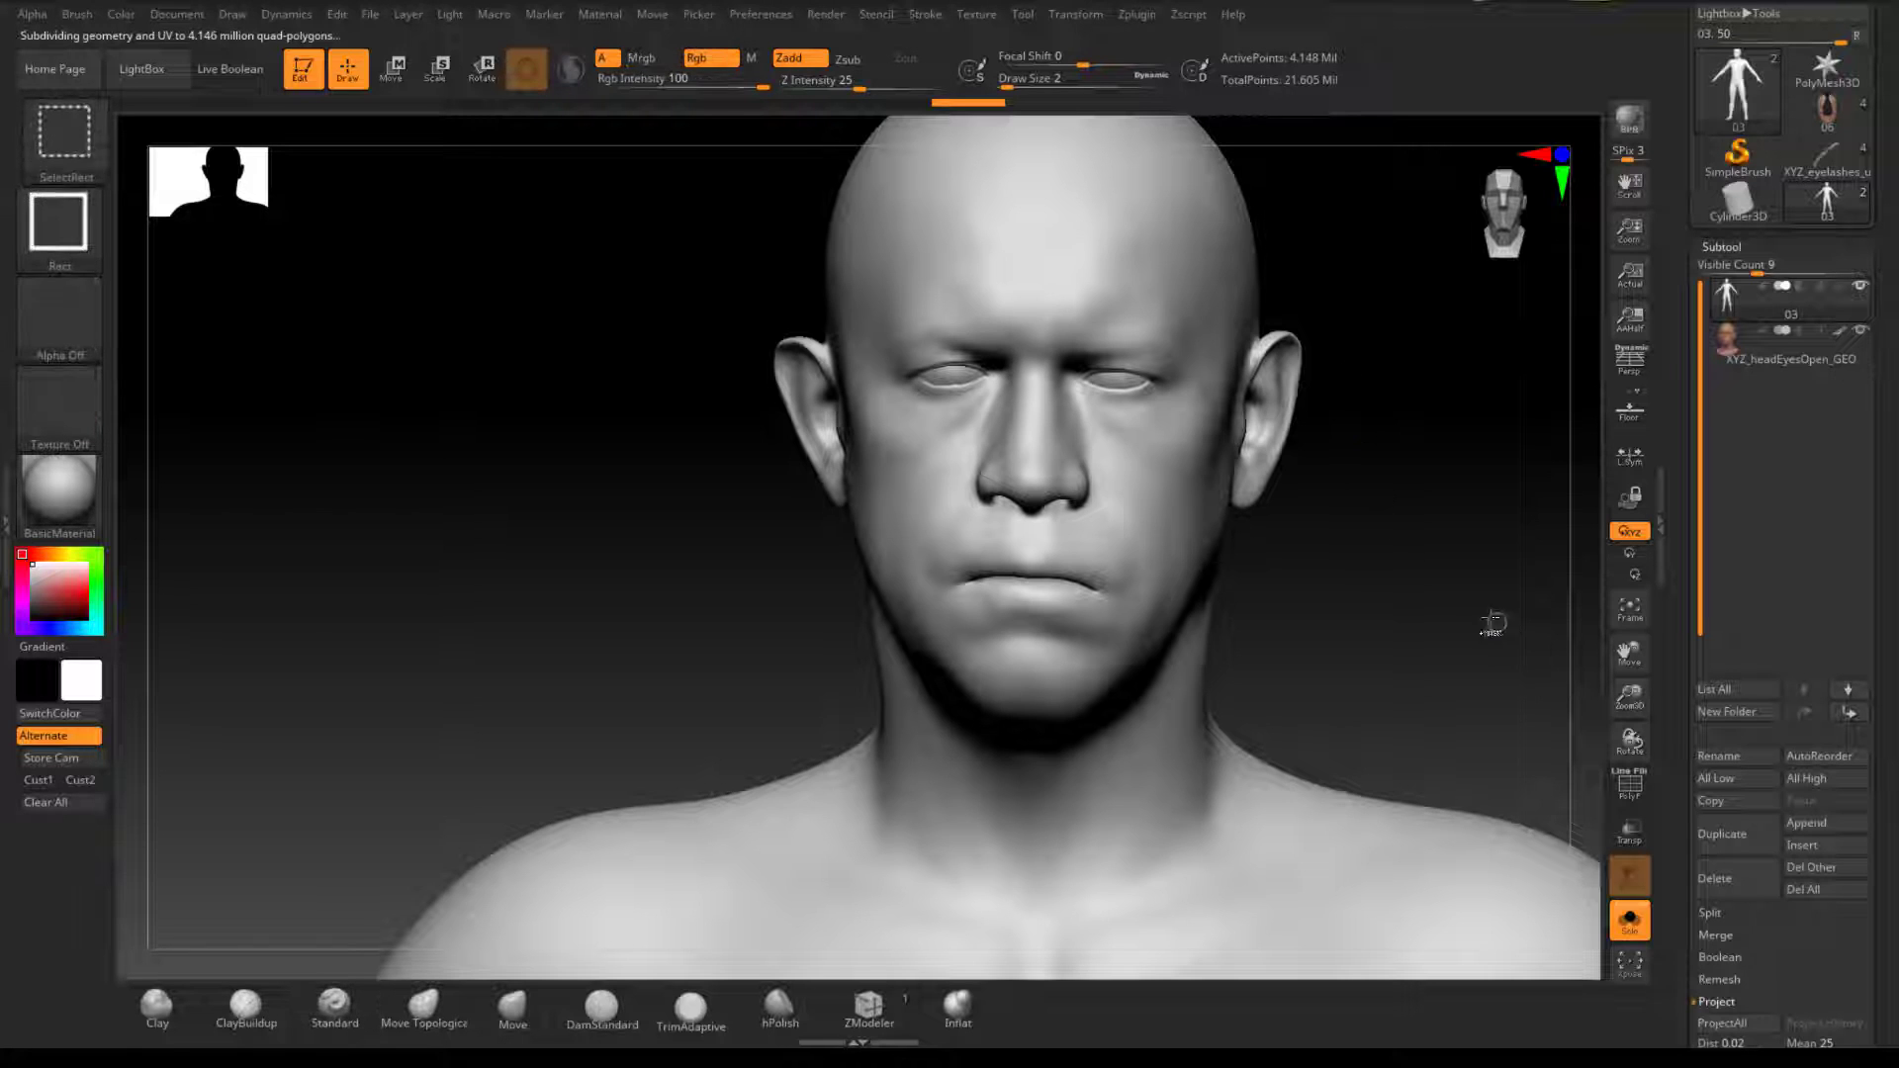
{"action": "key", "text": "shift+d"}
{"action": "key", "text": "shift+d"}
{"action": "key", "text": "shift+d"}
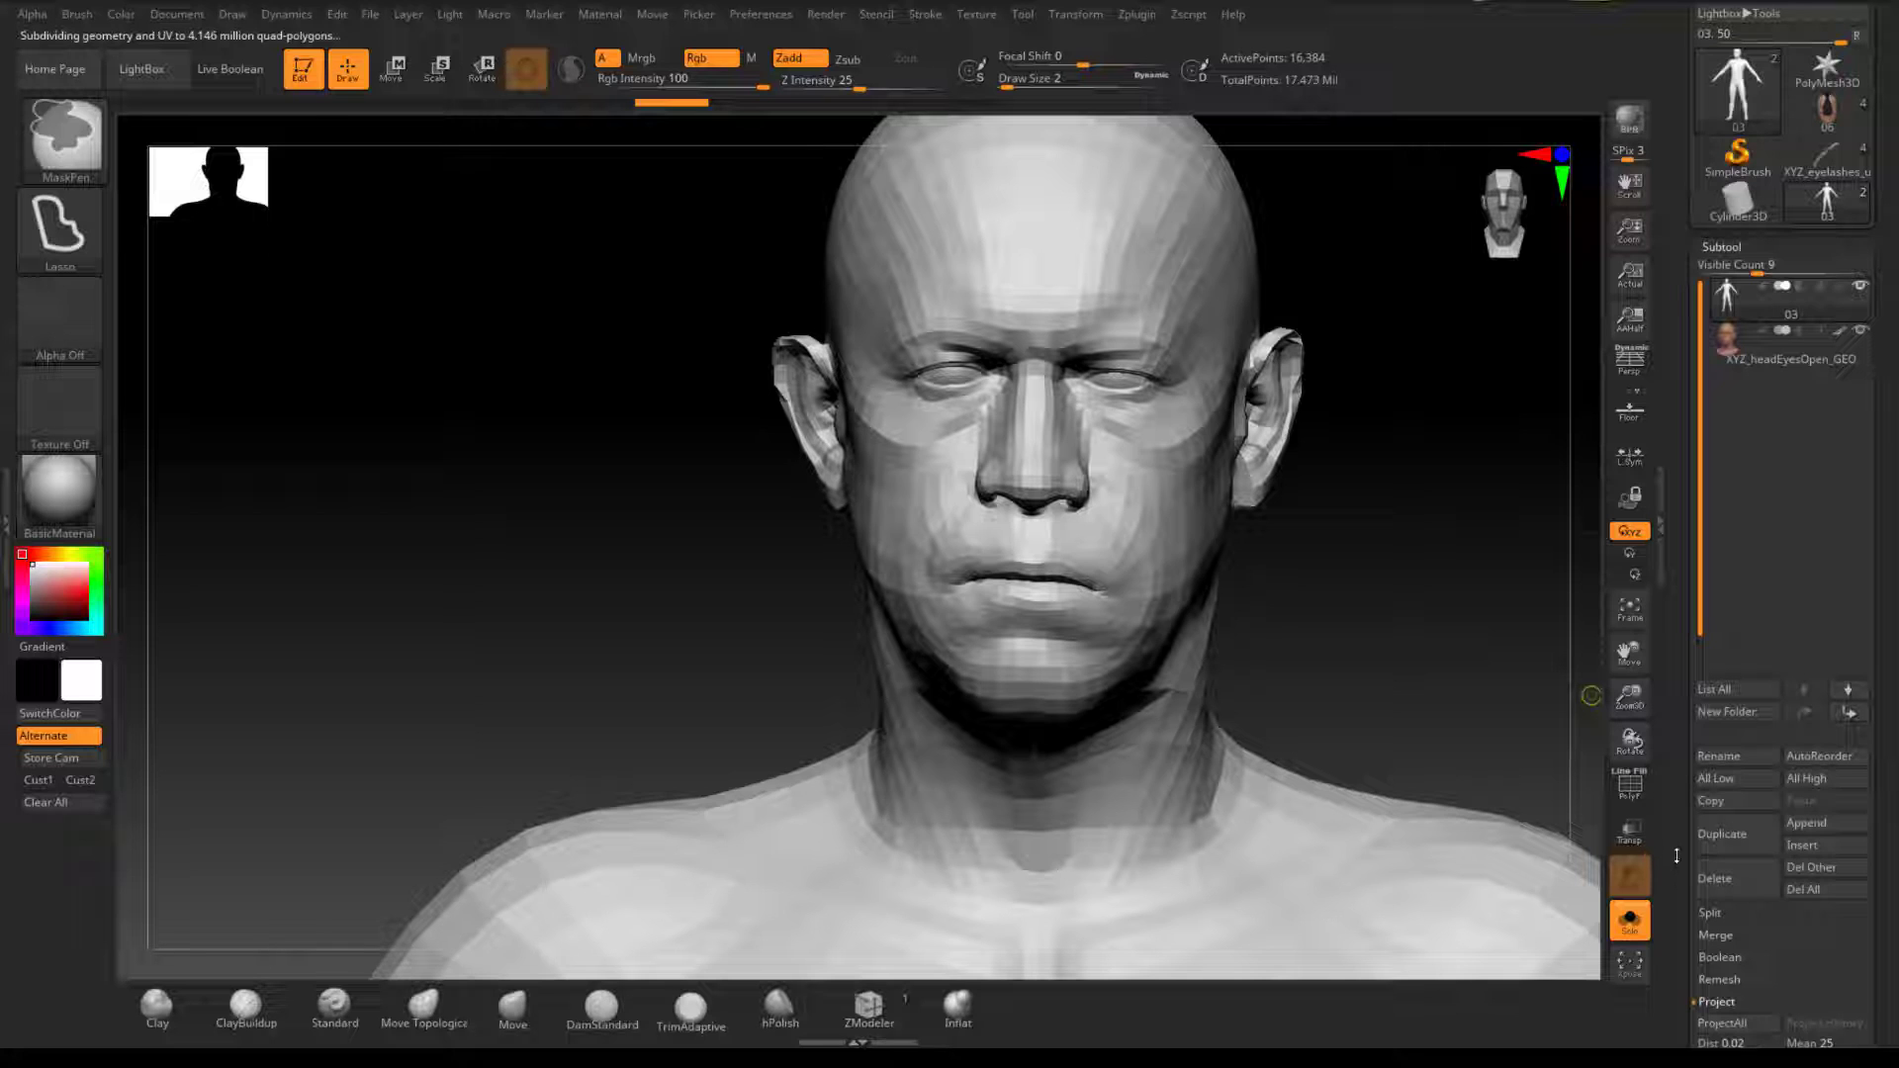
Step: Store a morph target of the undivided body mesh
{"action": "scroll", "coordinate": [1716, 621], "scroll_direction": "down", "scroll_amount": 10}
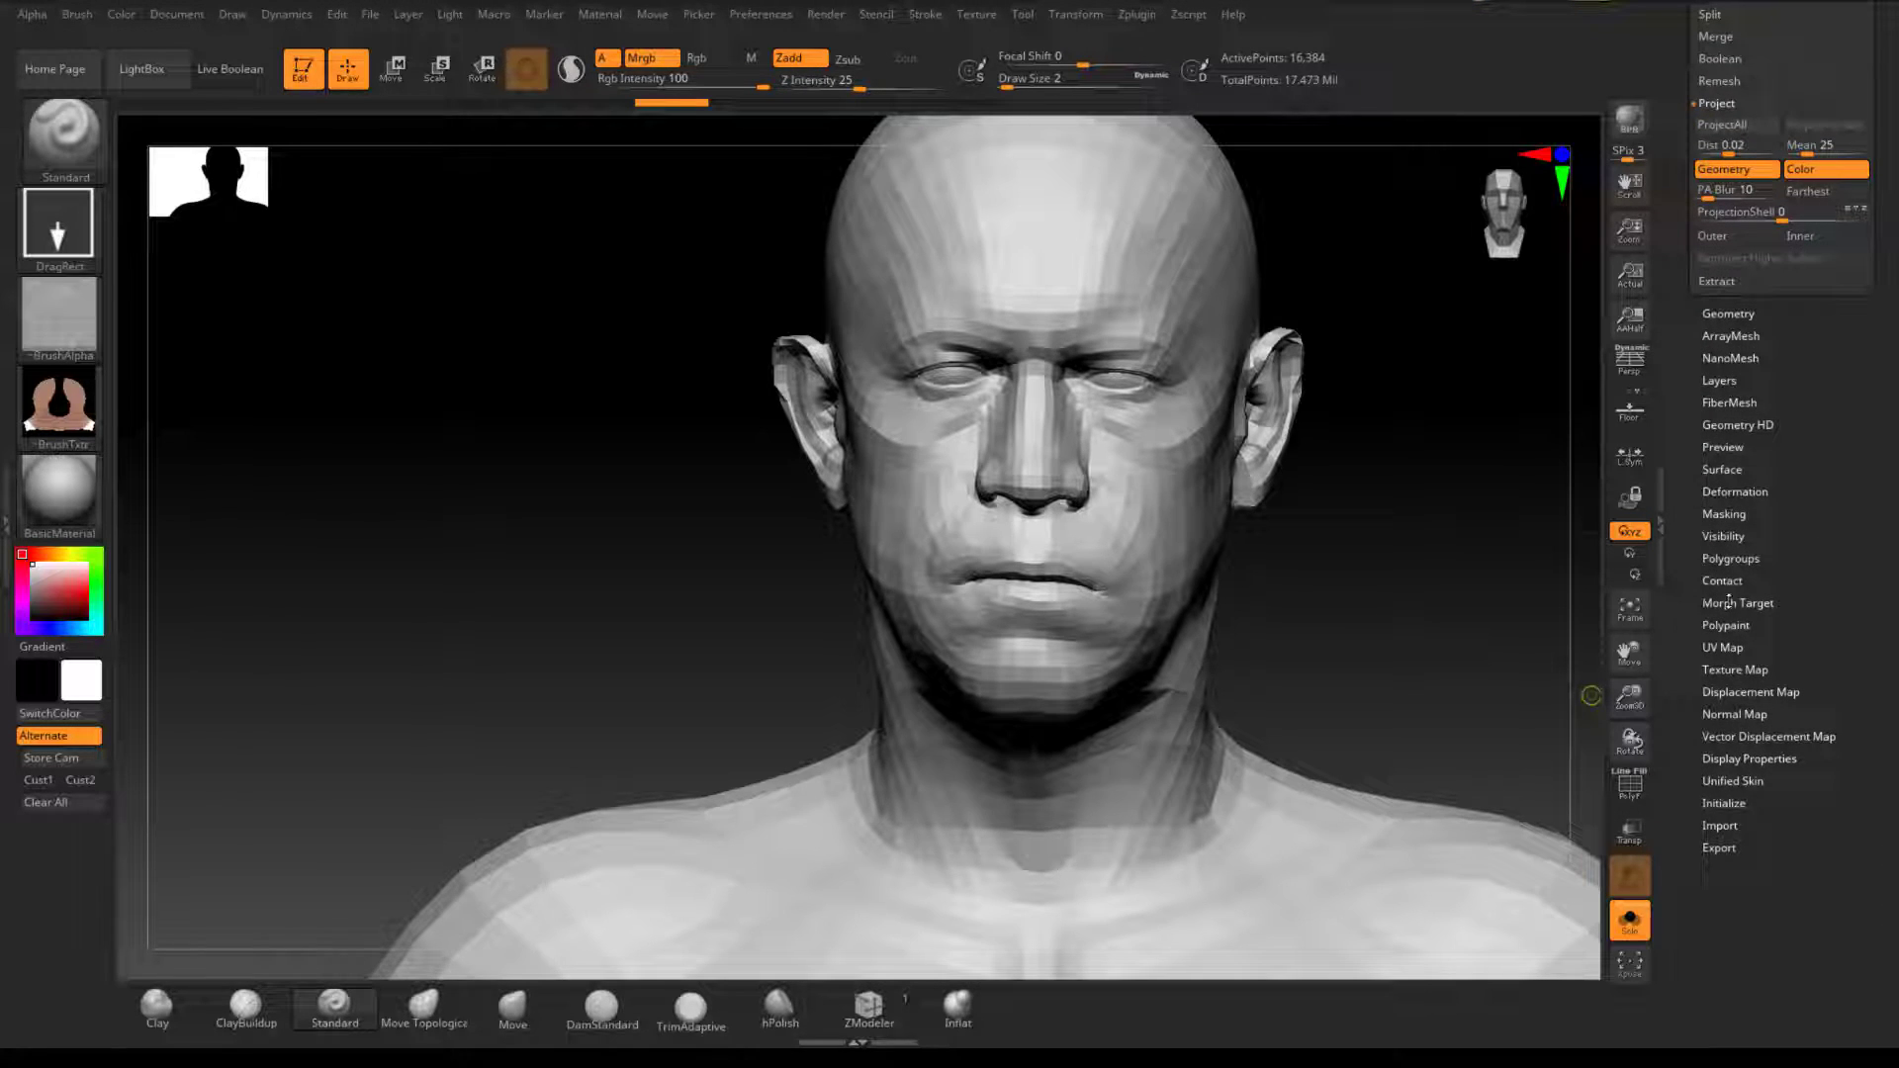
{"action": "left_click", "coordinate": [1728, 602]}
{"action": "left_click", "coordinate": [1732, 624]}
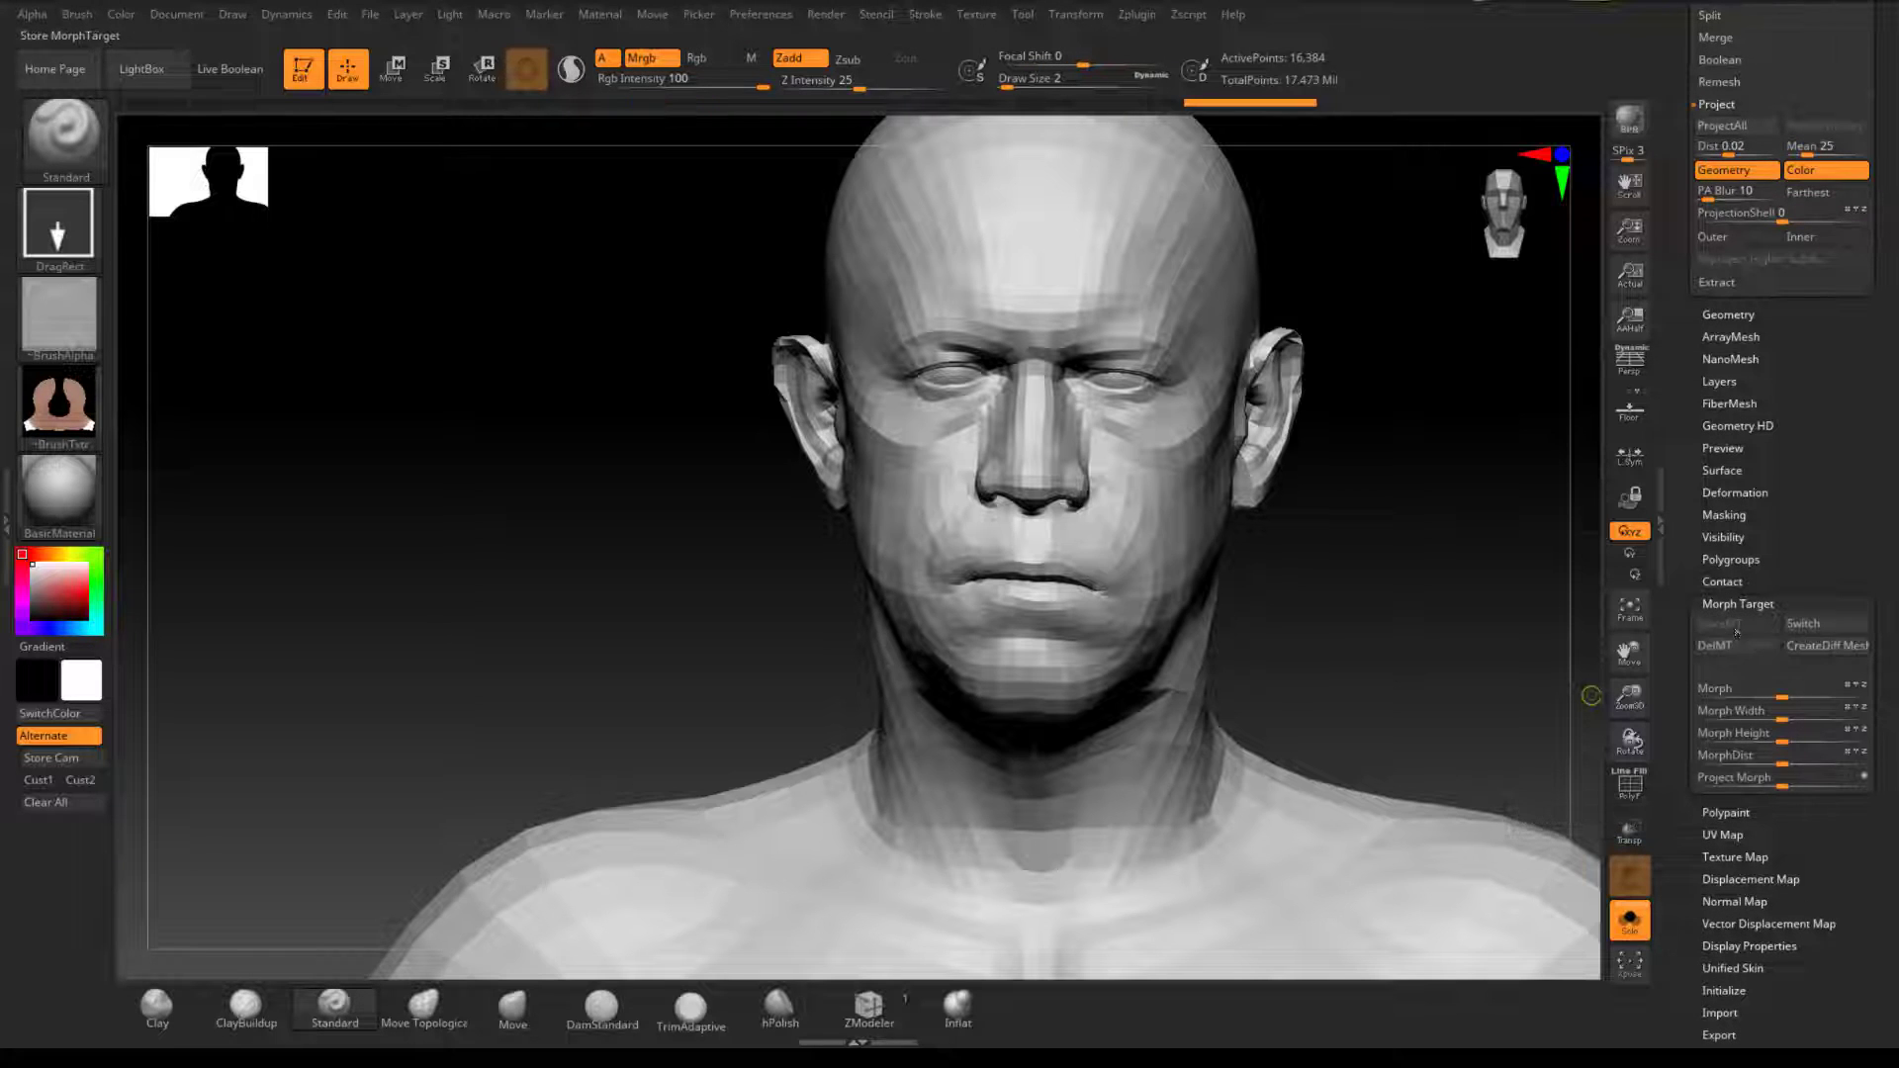
Step: Subdivide the body to about 4.1 million polygons and return it to the lowest subdivision level
{"action": "key", "text": "ctrl+d"}
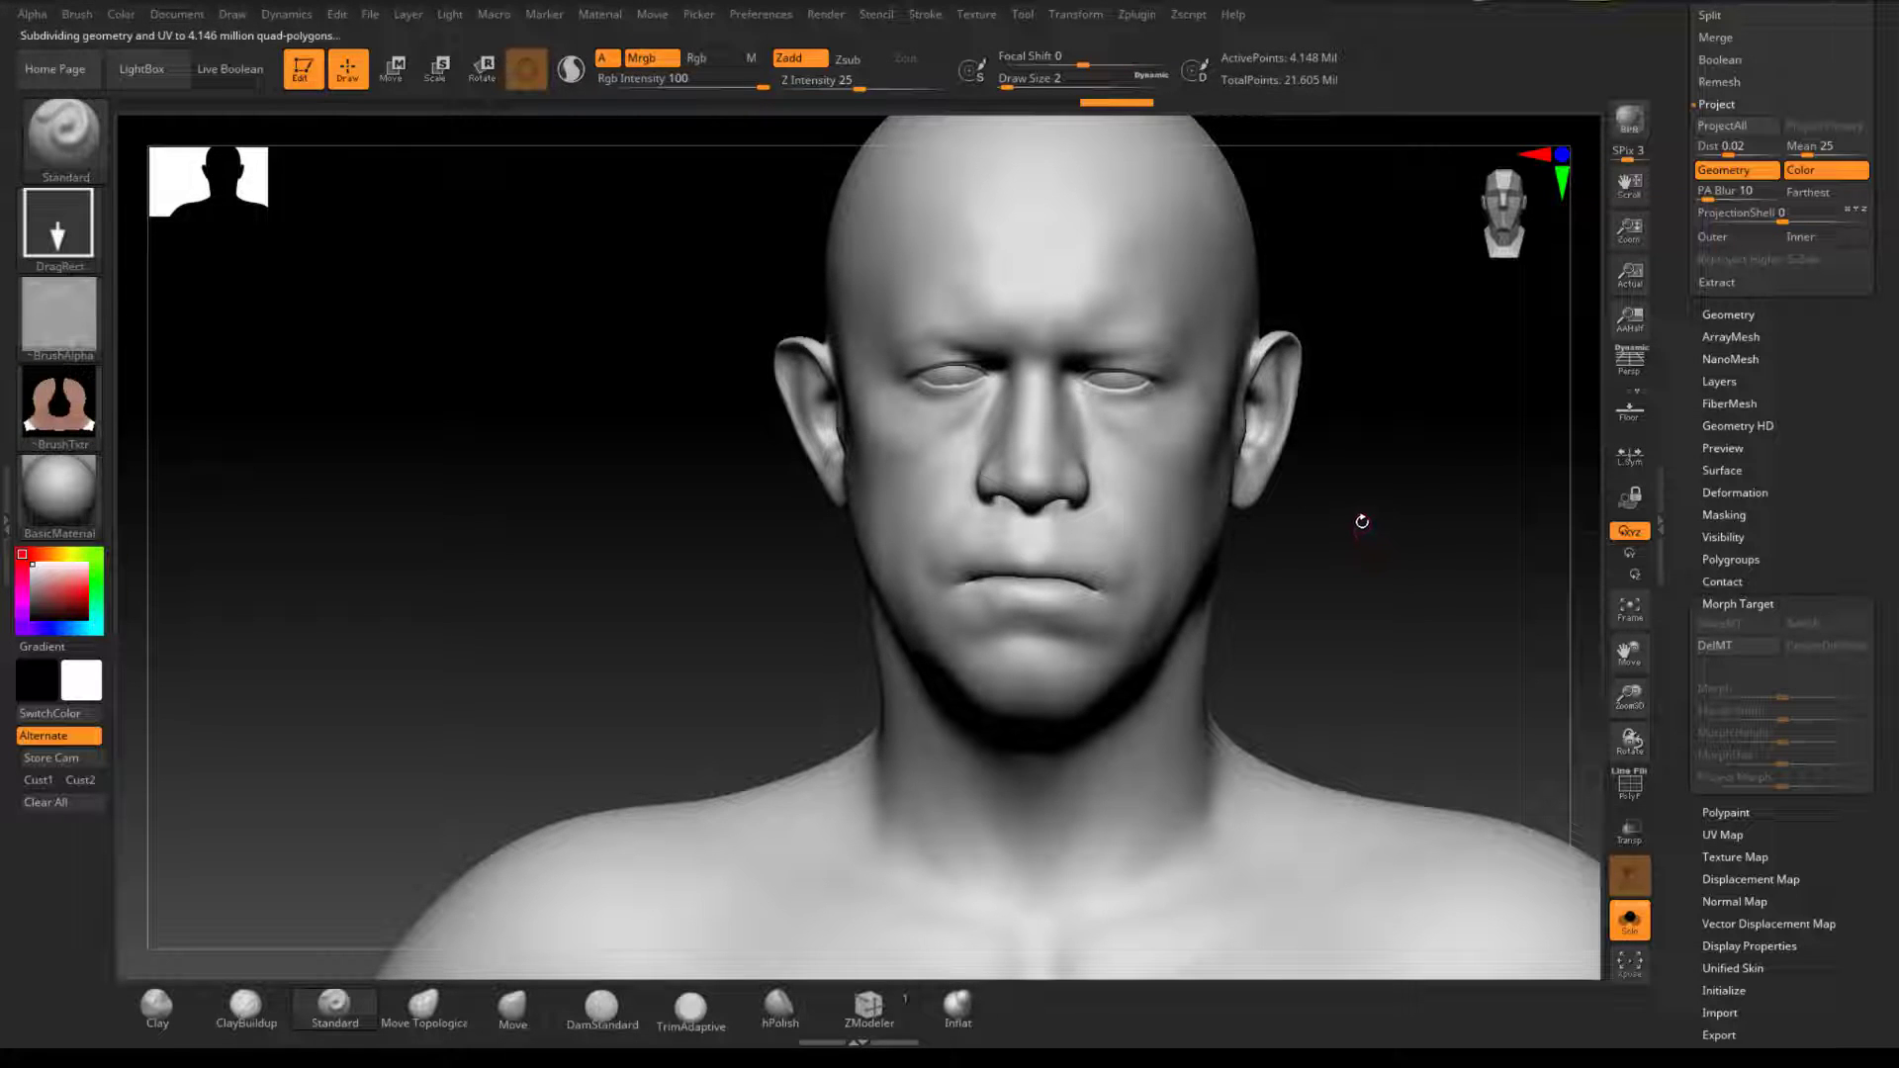
{"action": "key", "text": "shift+d"}
{"action": "key", "text": "shift+d"}
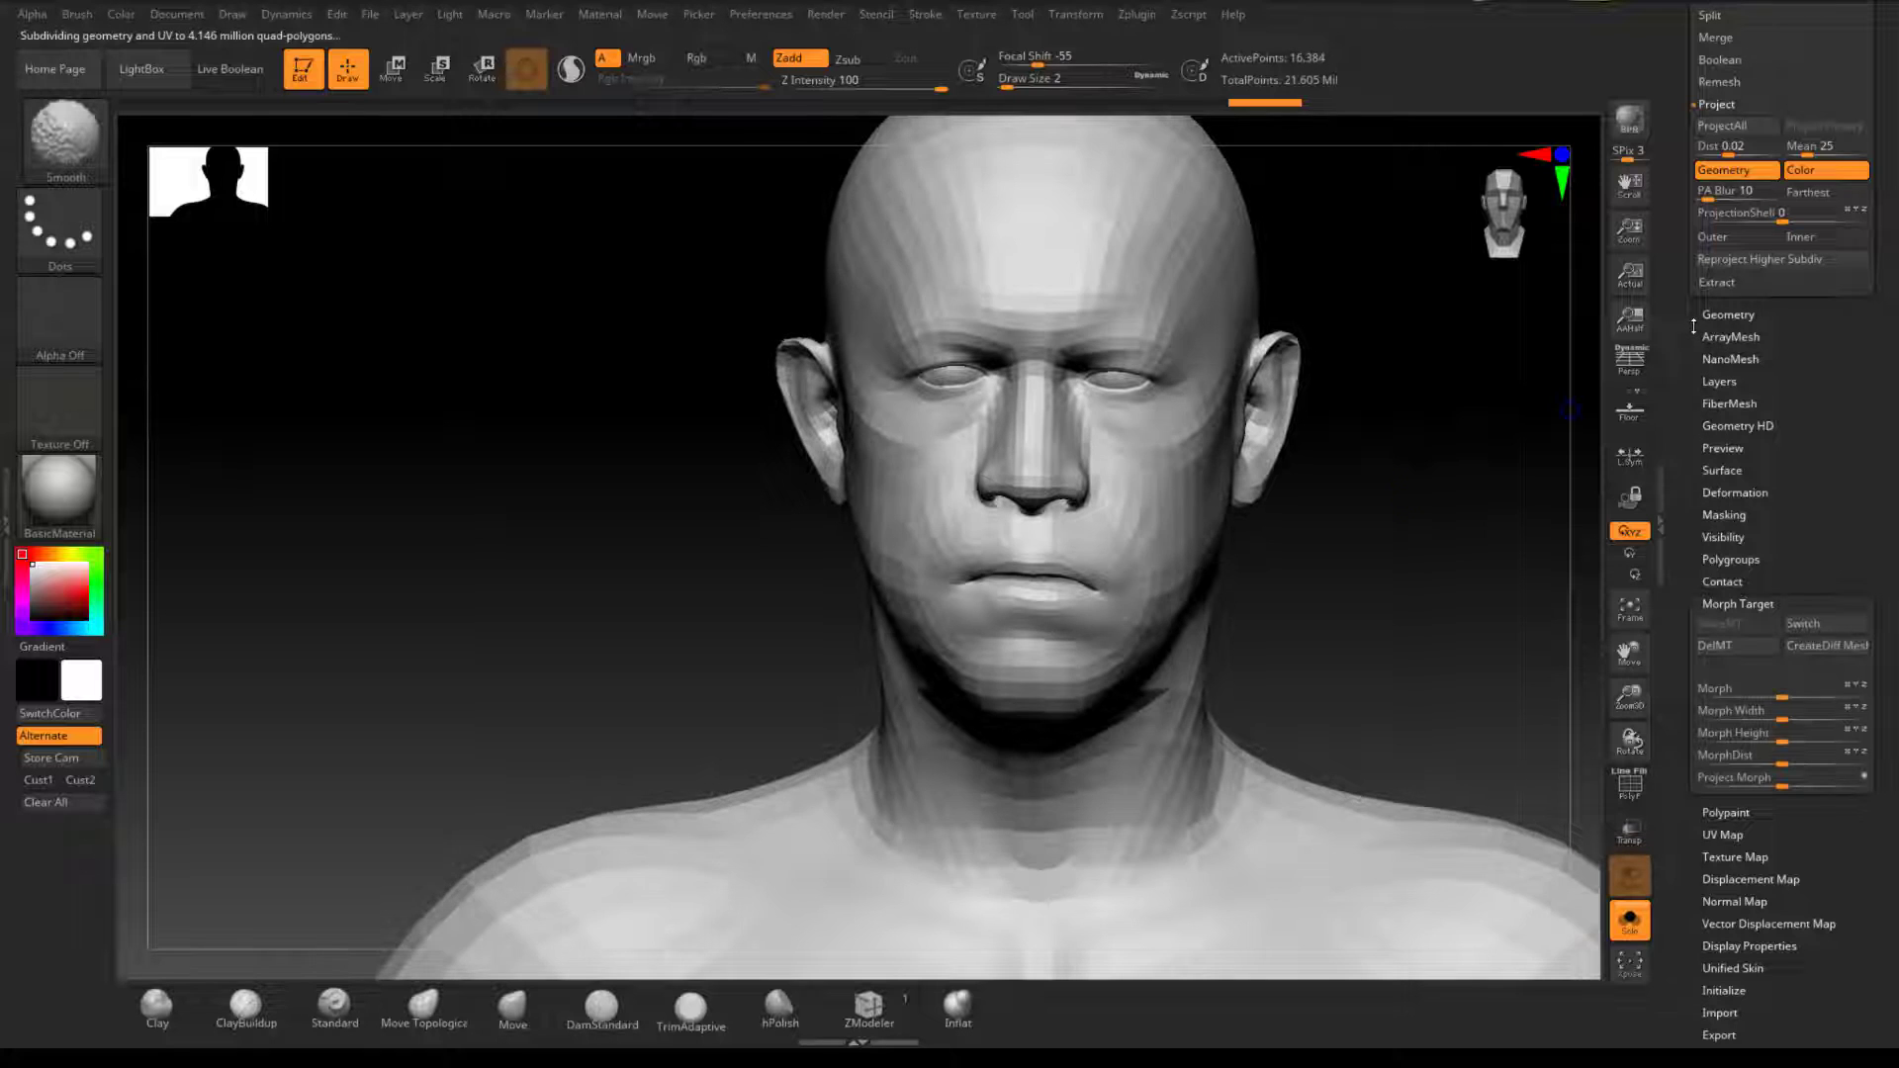
{"action": "scroll", "coordinate": [1684, 452], "scroll_direction": "up", "scroll_amount": 3}
{"action": "left_click", "coordinate": [1707, 624]}
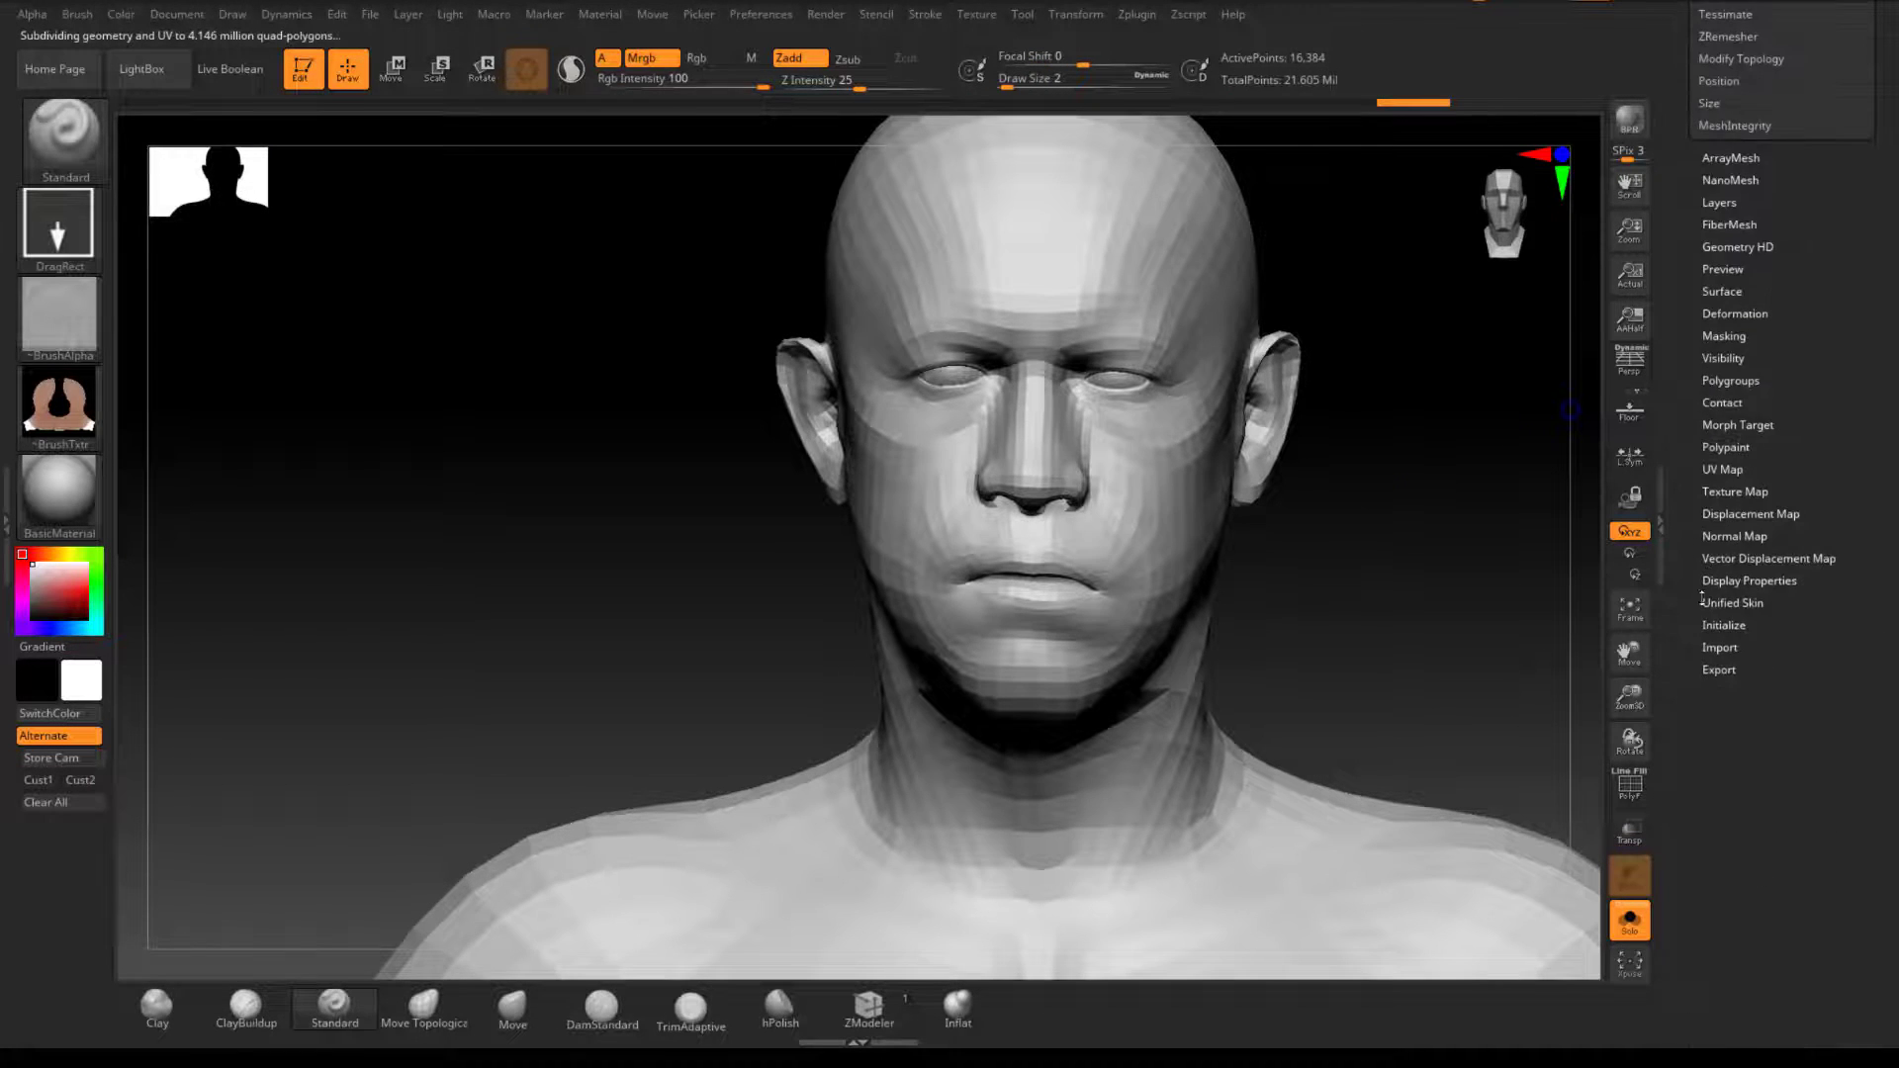
{"action": "scroll", "coordinate": [1685, 273], "scroll_direction": "up", "scroll_amount": 8}
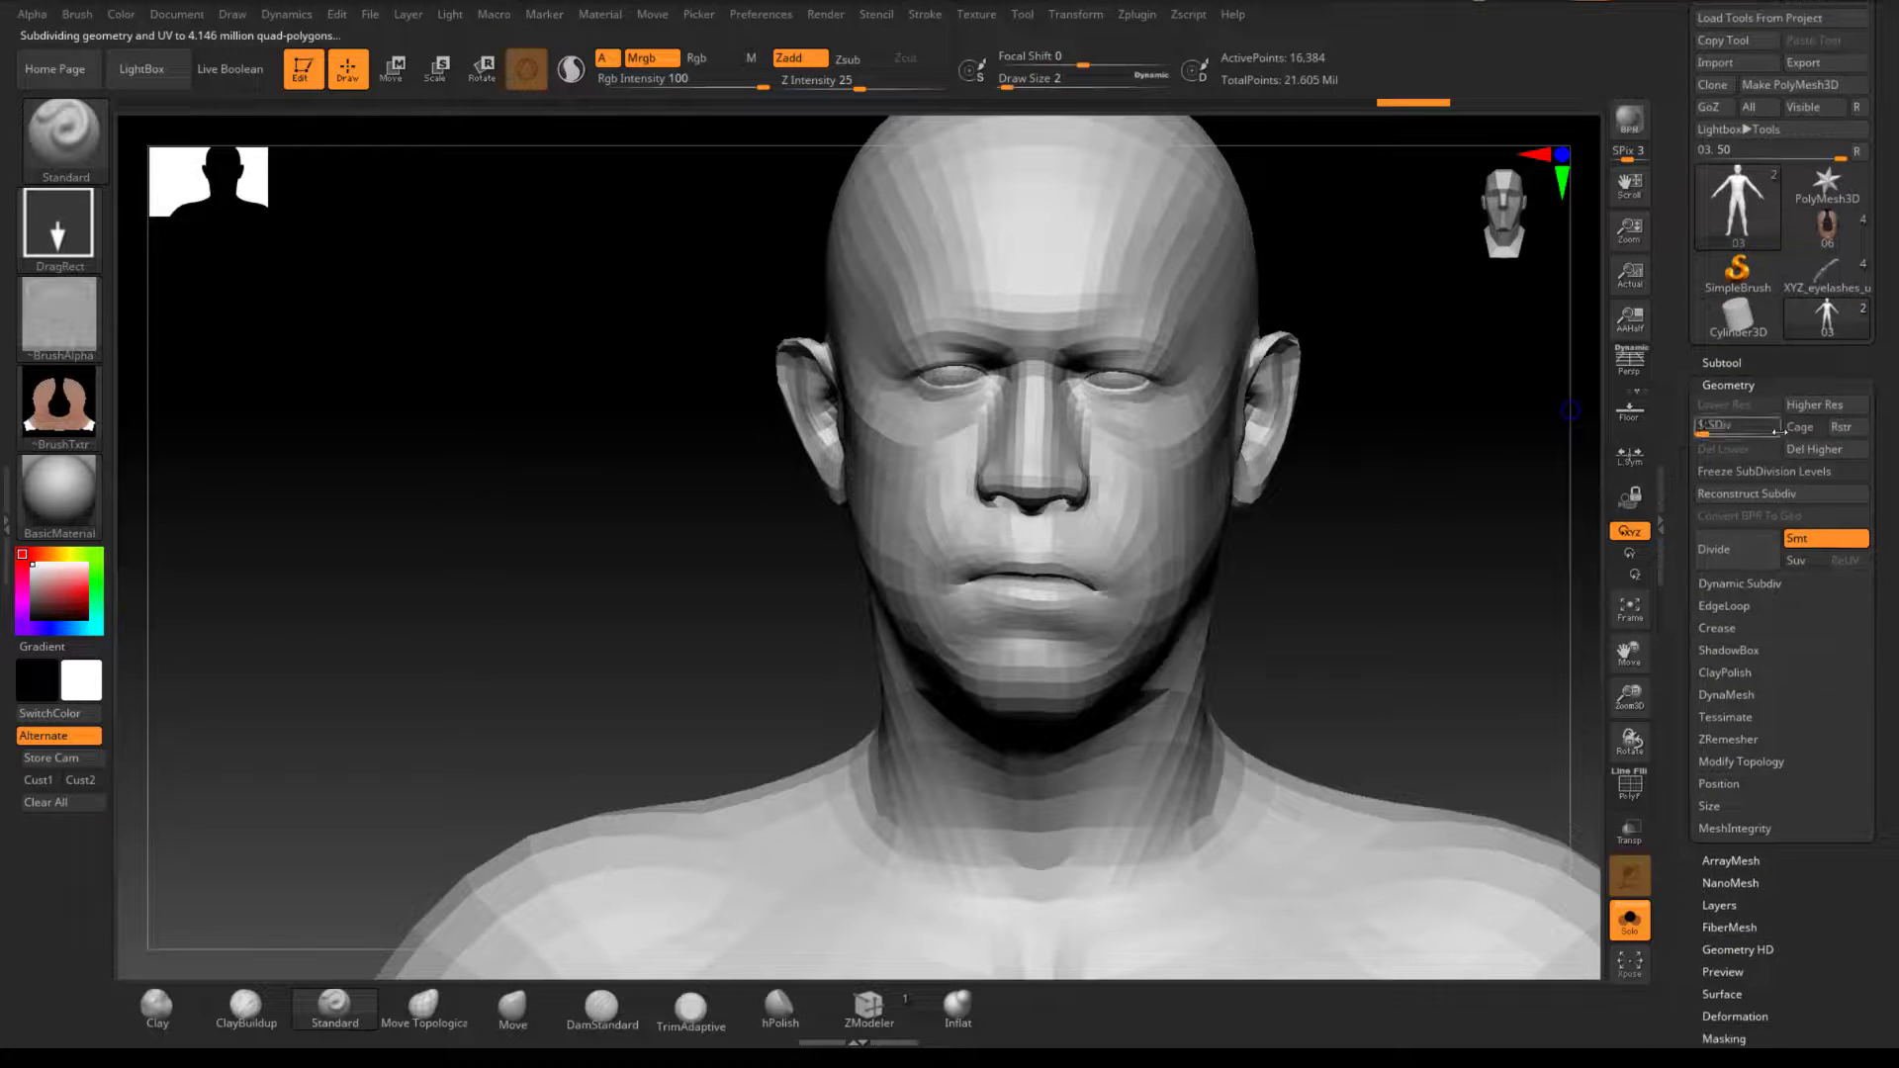
Step: Switch the lowest level to the stored morph target to restore the original shape, and check the face from several angles
{"action": "scroll", "coordinate": [1701, 883], "scroll_direction": "down", "scroll_amount": 6}
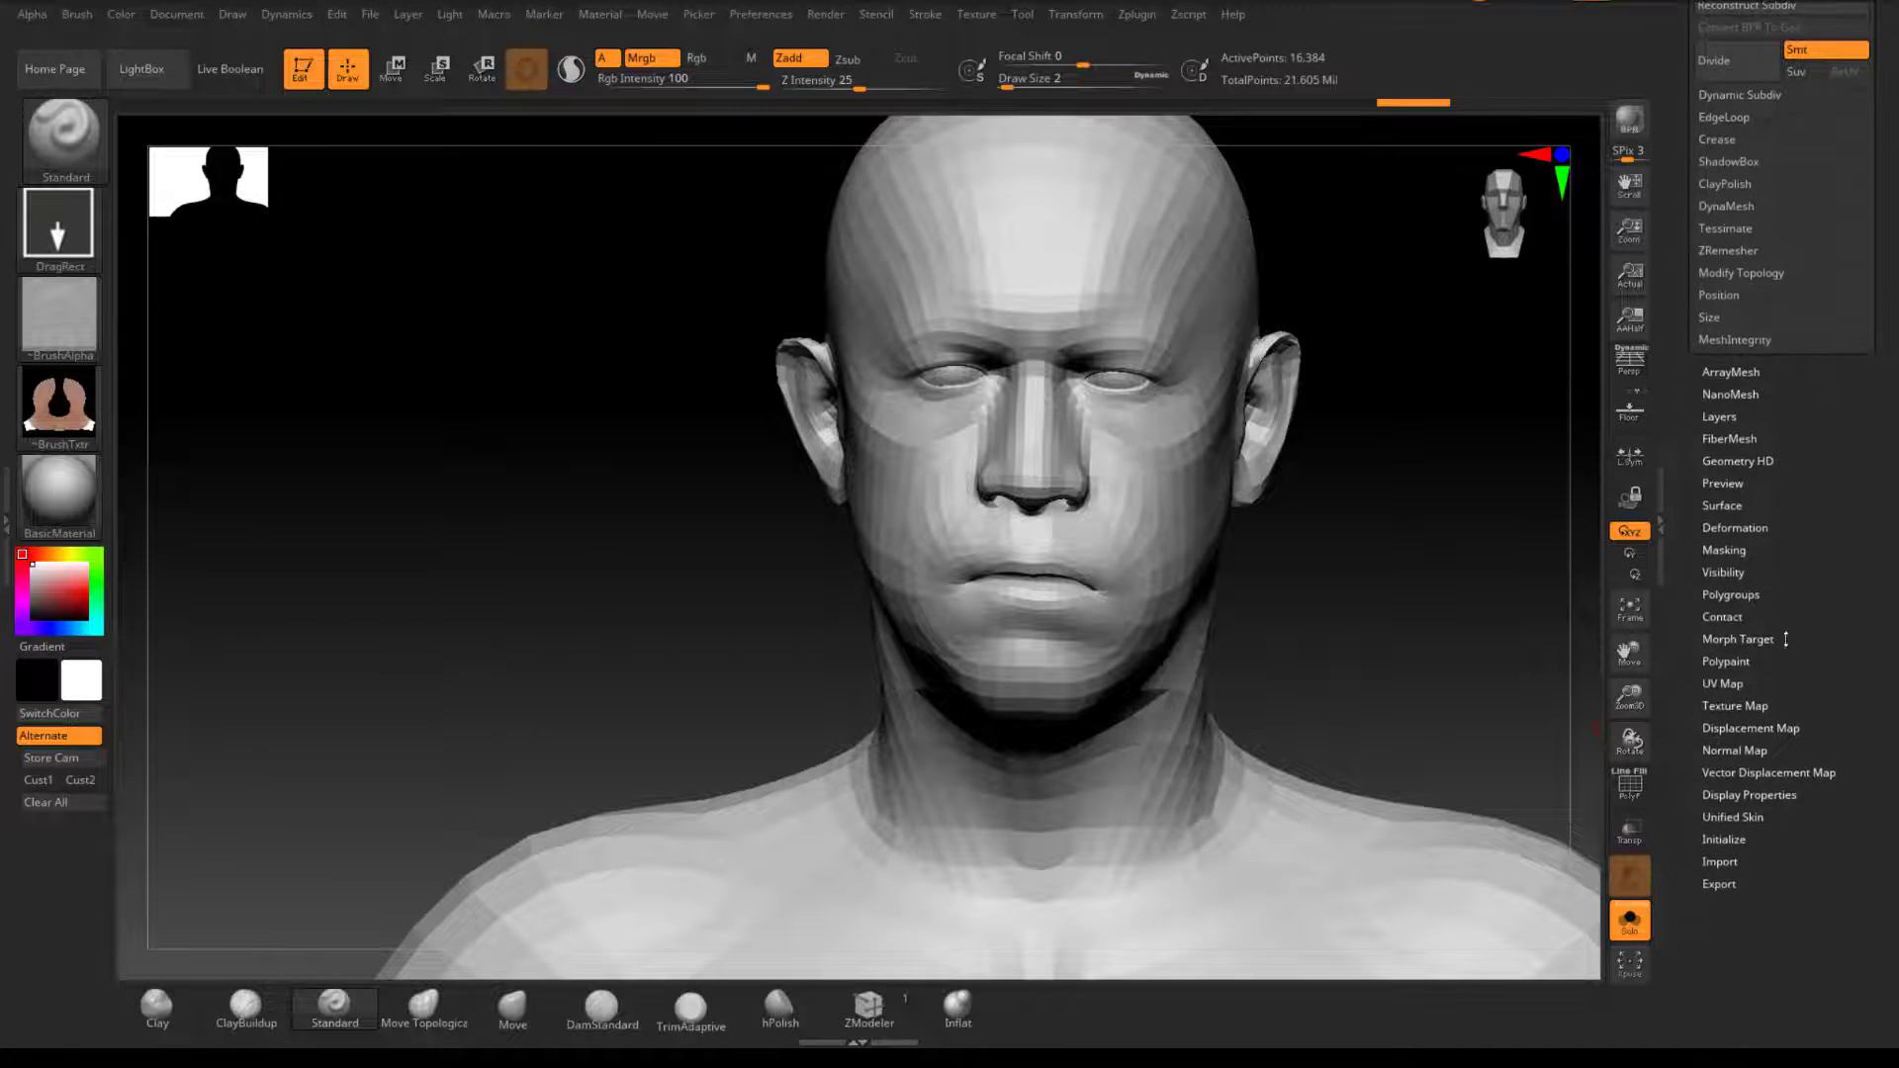
{"action": "left_click", "coordinate": [1746, 638]}
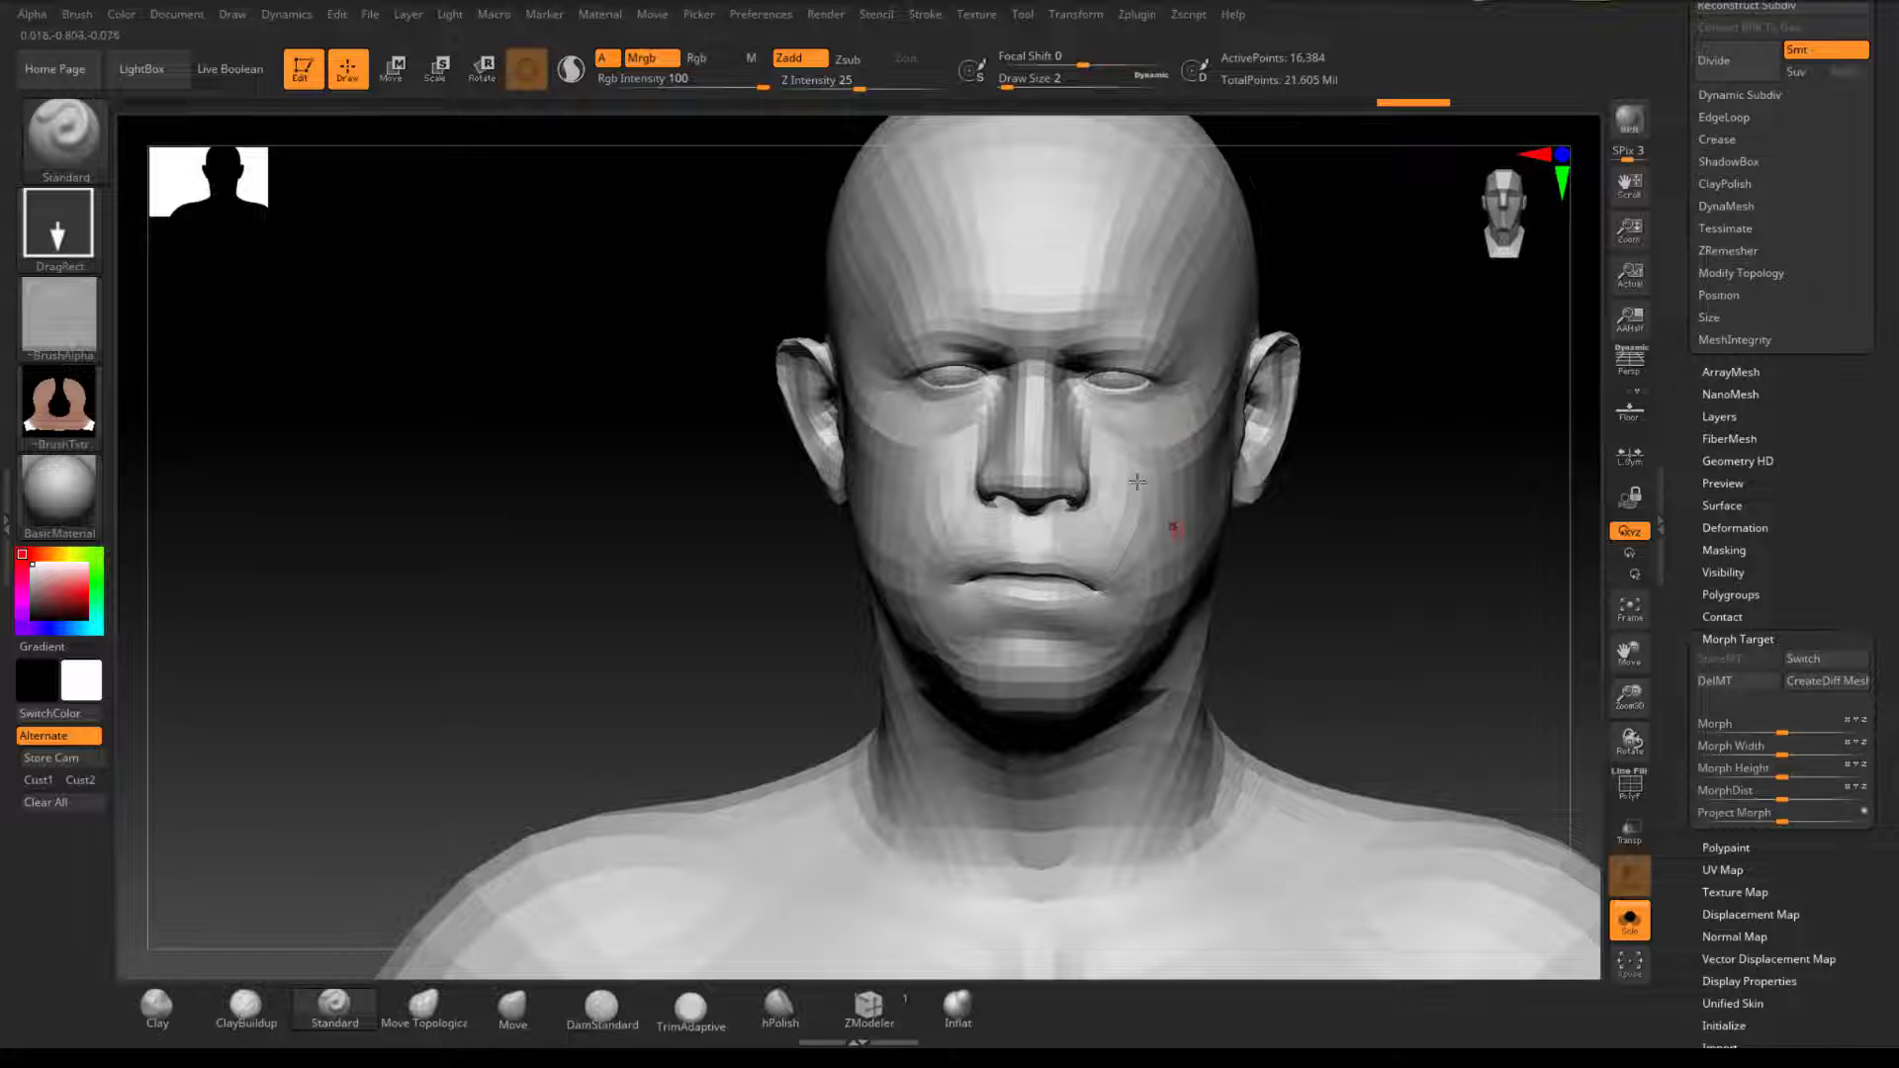
{"action": "left_click", "coordinate": [1813, 661]}
{"action": "mouse_move", "coordinate": [1394, 620]}
{"action": "left_mouse_down"}
{"action": "mouse_move", "coordinate": [1315, 608]}
{"action": "mouse_move", "coordinate": [1378, 586]}
{"action": "left_mouse_up"}
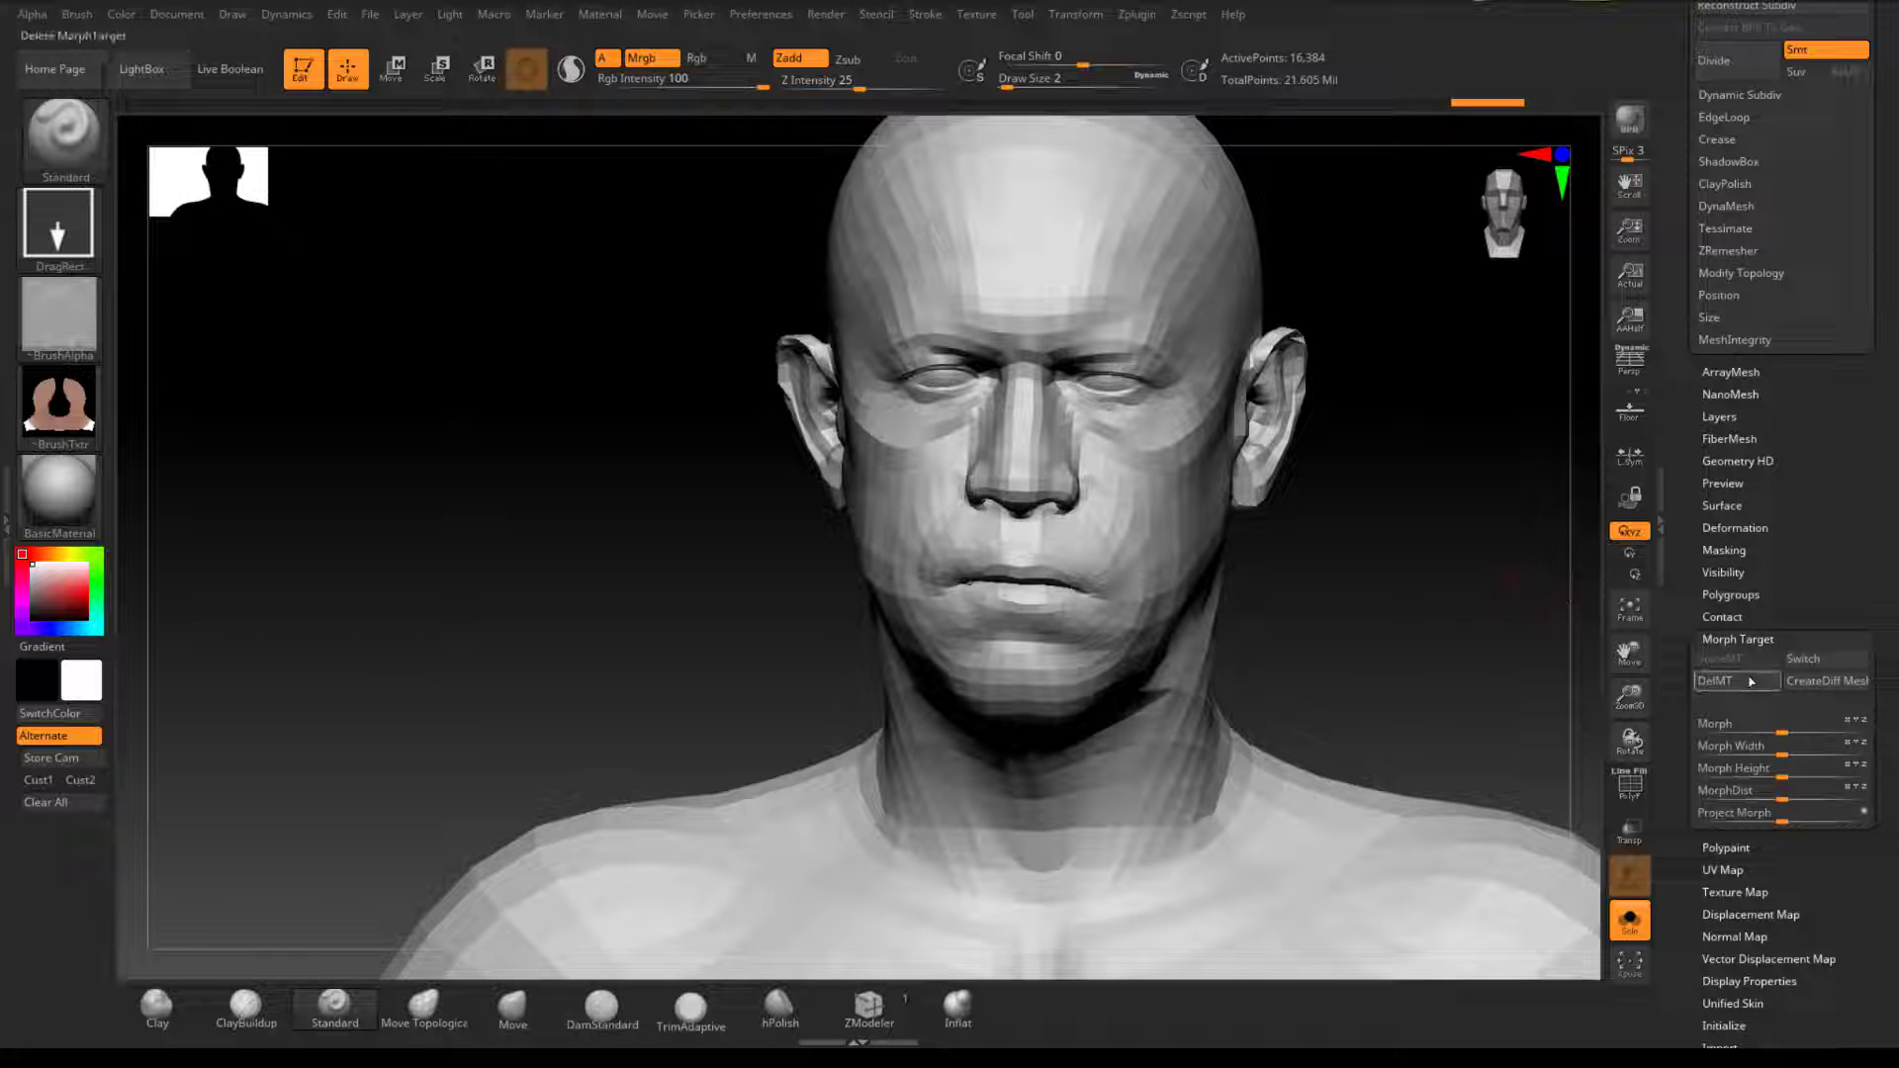
{"action": "left_click_drag", "start_coordinate": [1378, 627], "coordinate": [1386, 635]}
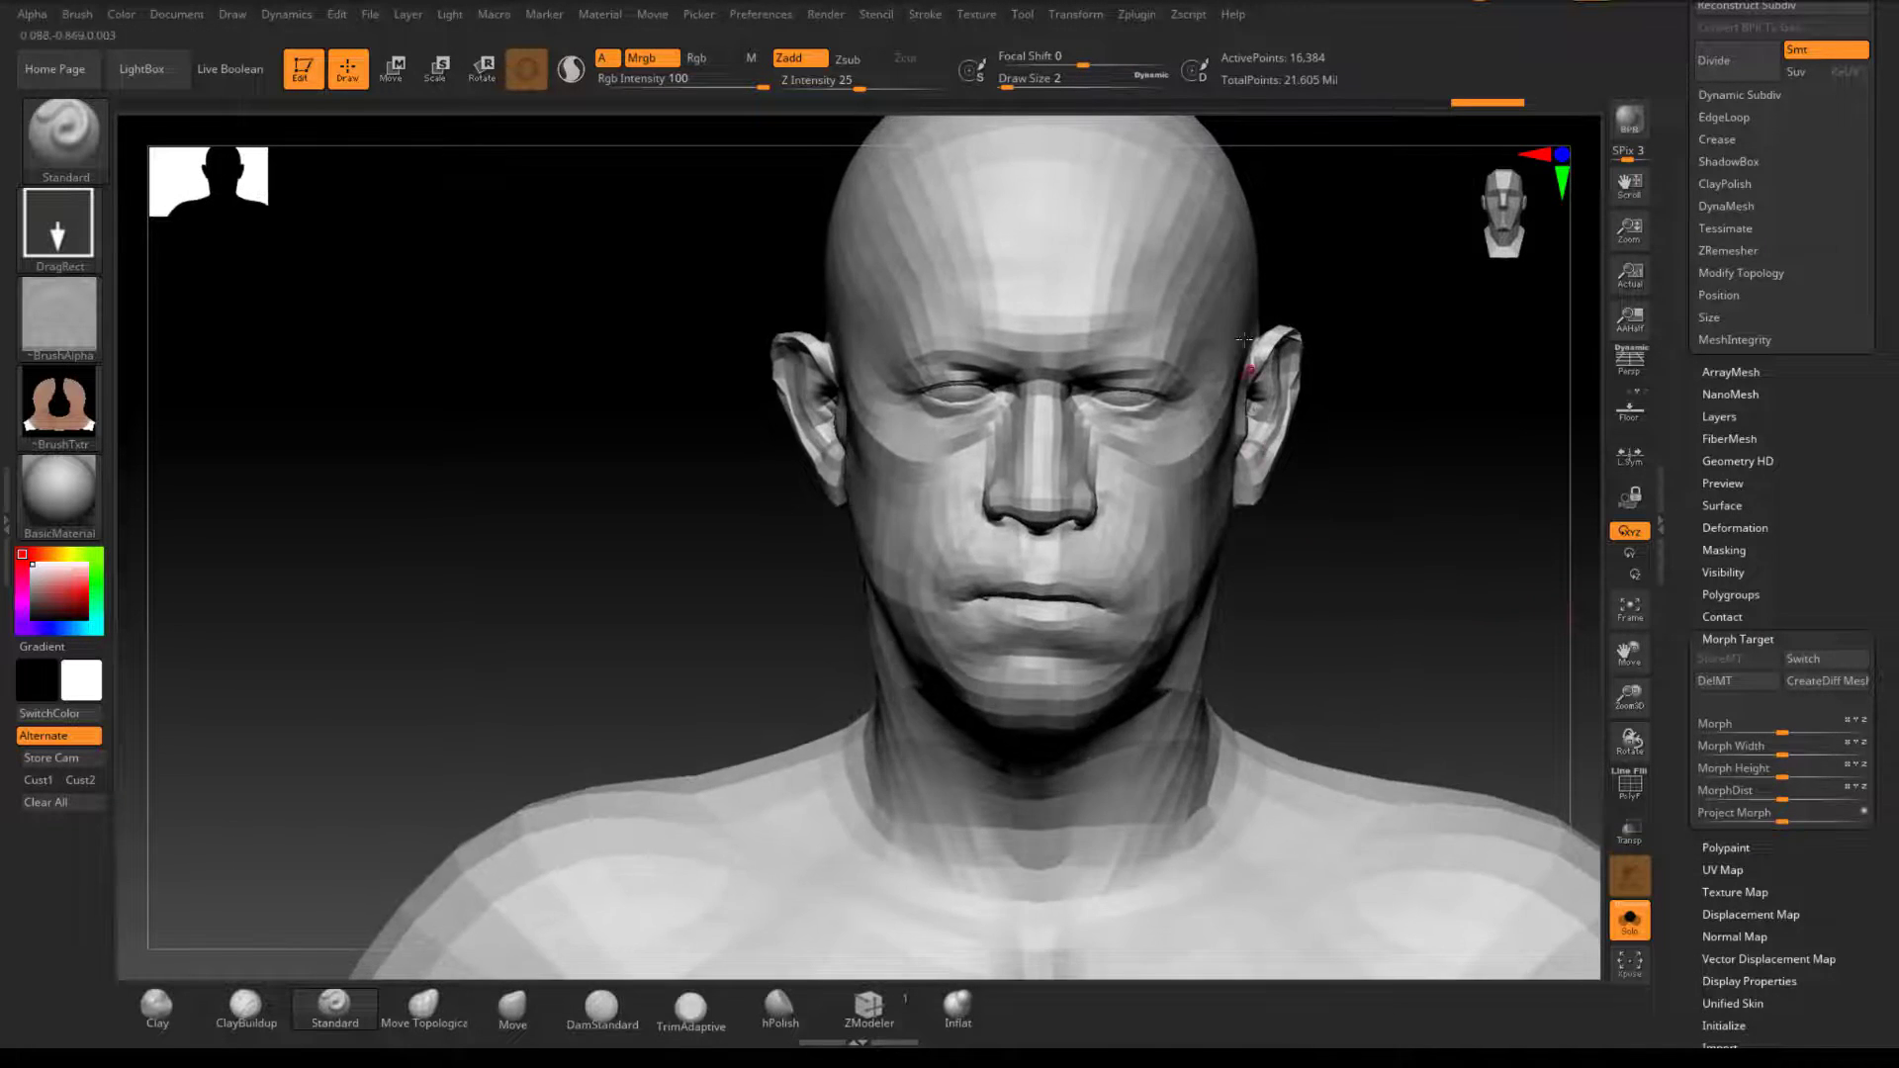
{"action": "left_click_drag", "start_coordinate": [1339, 534], "coordinate": [1323, 507]}
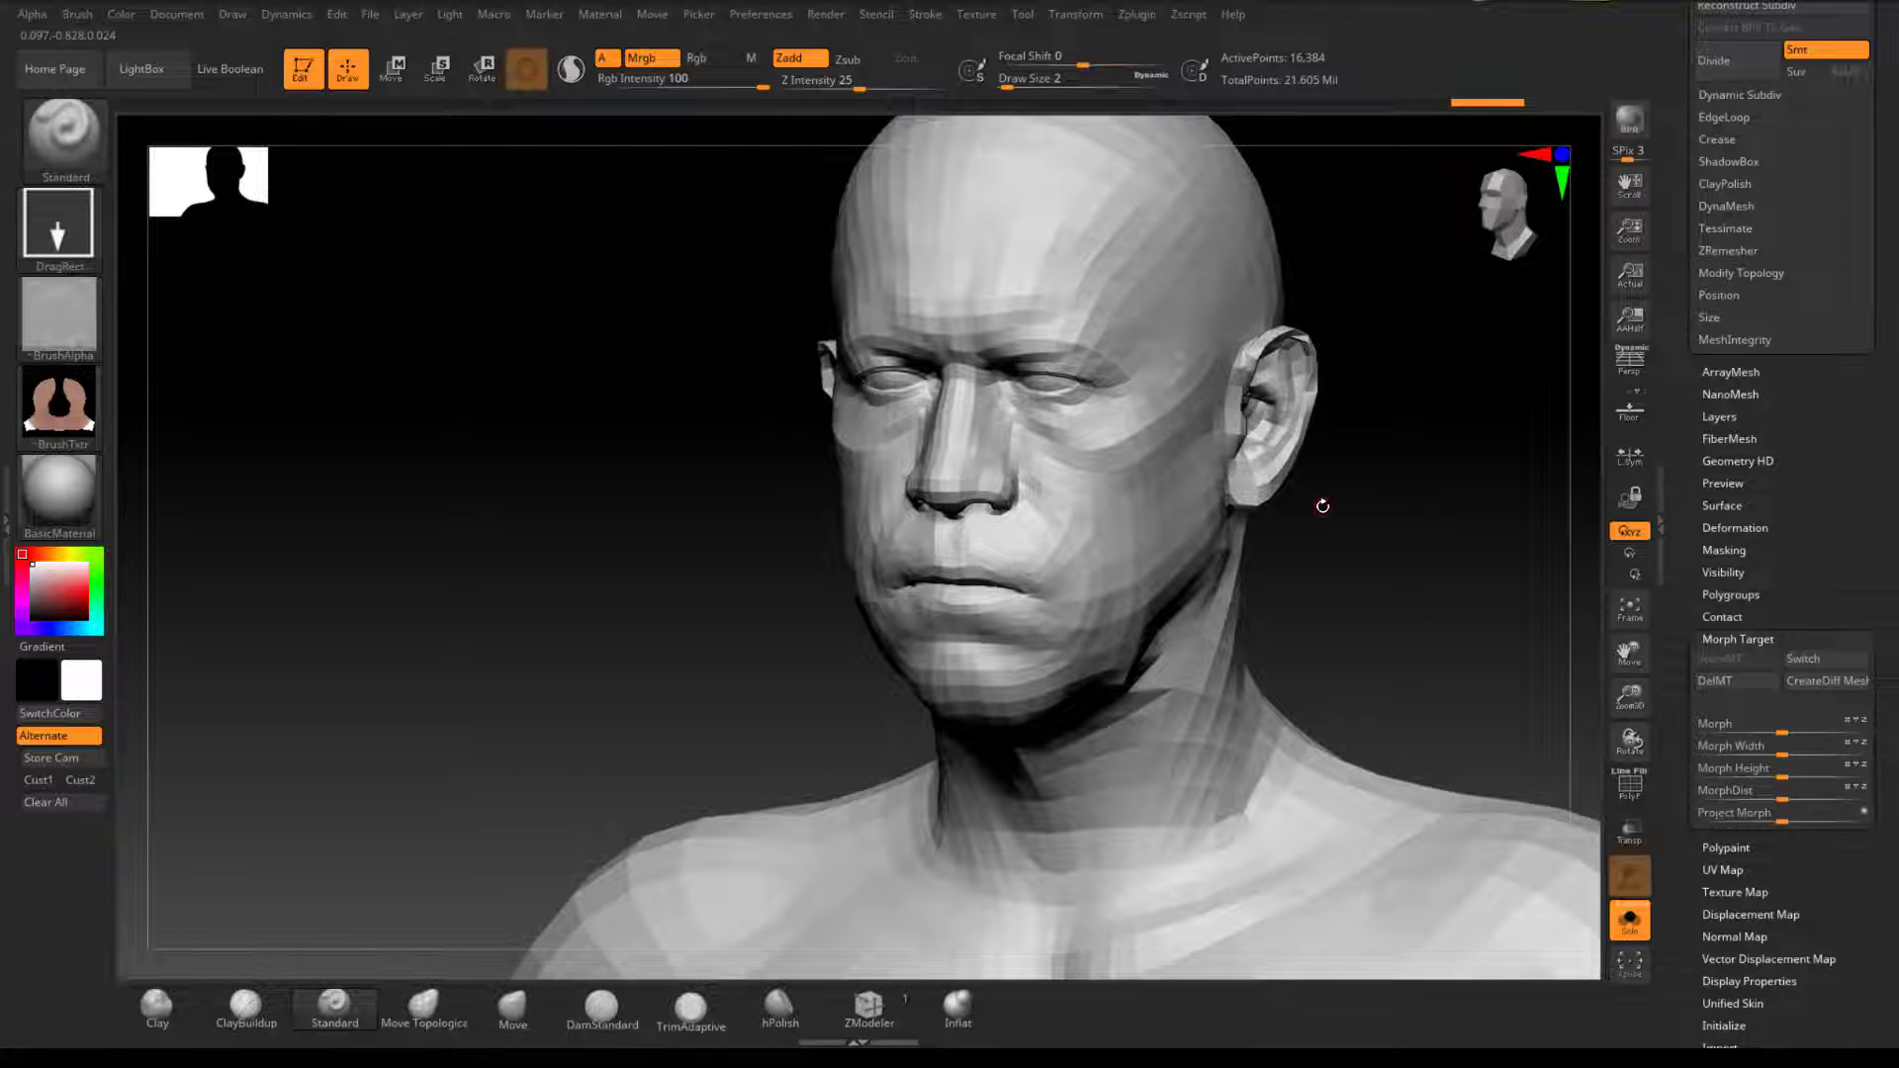
{"action": "left_click_drag", "start_coordinate": [1429, 567], "coordinate": [1489, 562]}
Step: Isolate the head and neck polygroup, invert the visibility, mask the eyes, teeth and body, and show the whole mesh again
{"action": "left_click_drag", "start_coordinate": [1671, 211], "coordinate": [1674, 285]}
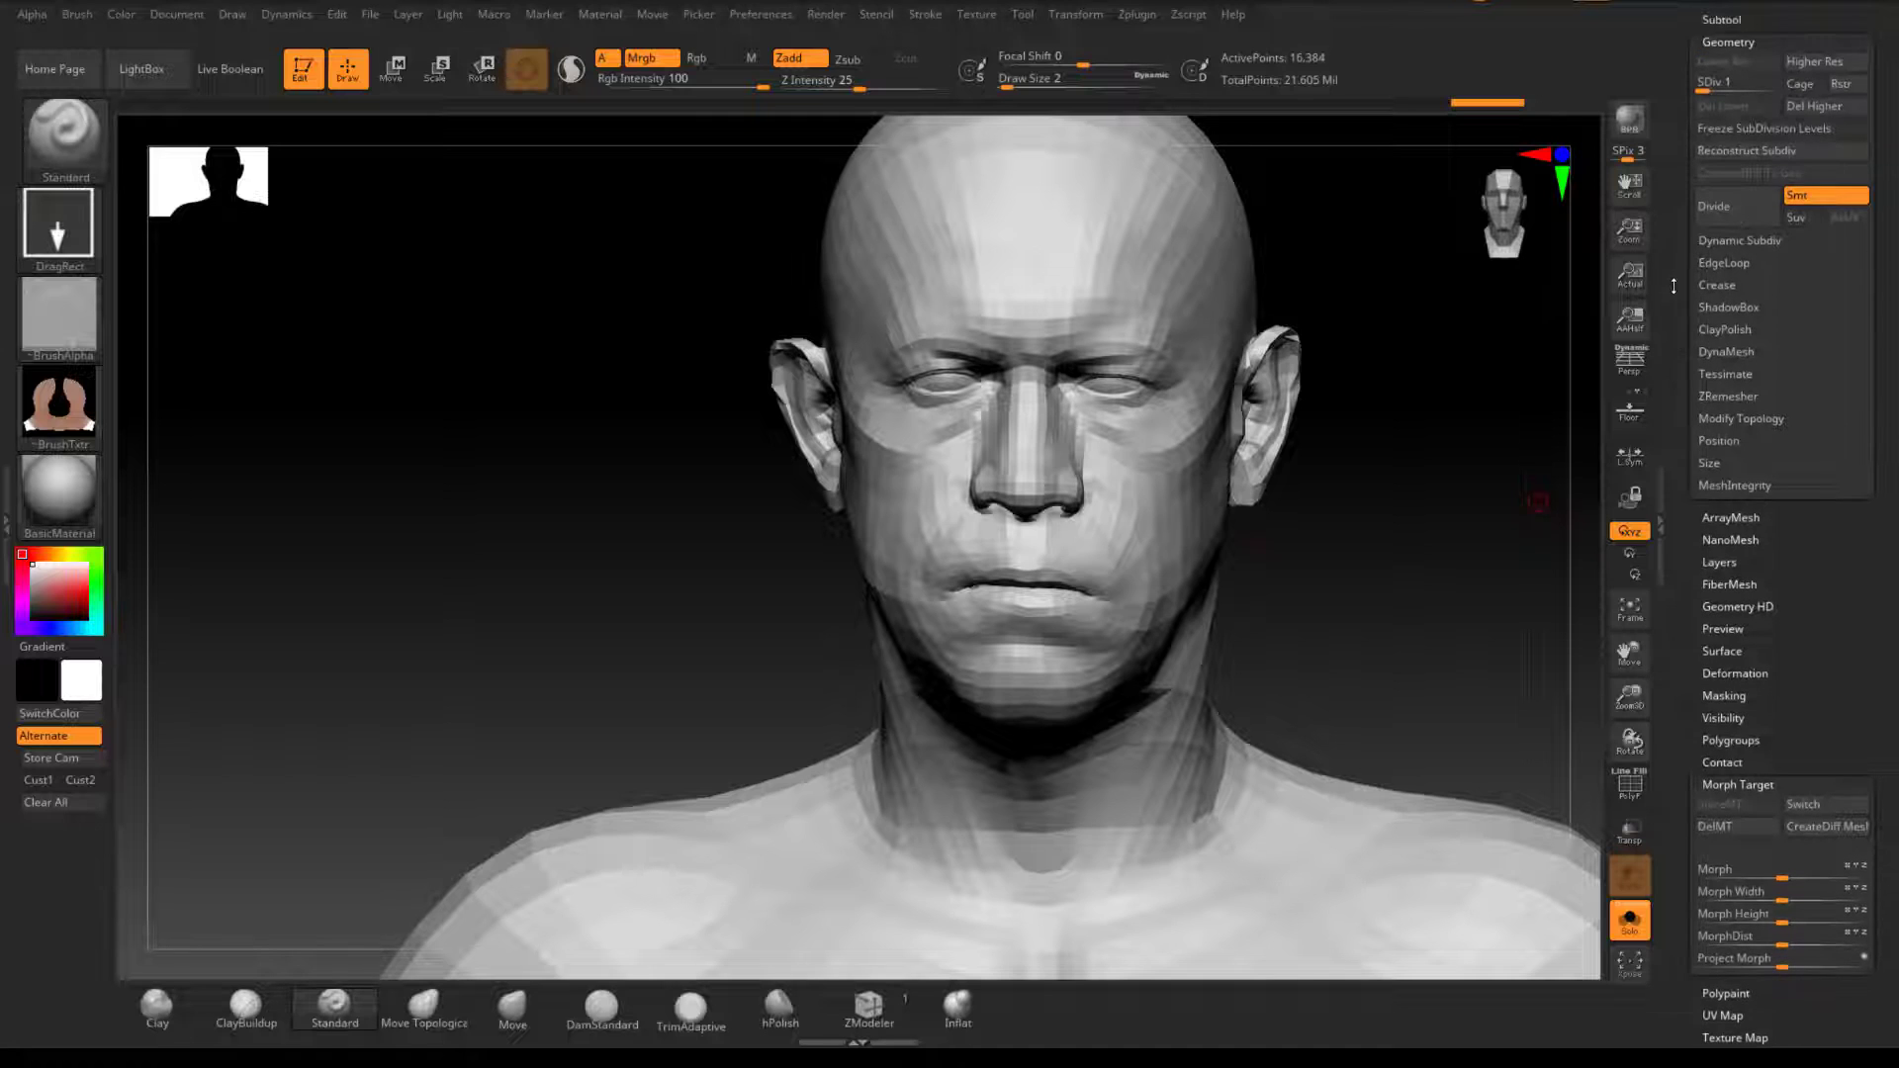
{"action": "left_click_drag", "start_coordinate": [1394, 561], "coordinate": [1369, 614]}
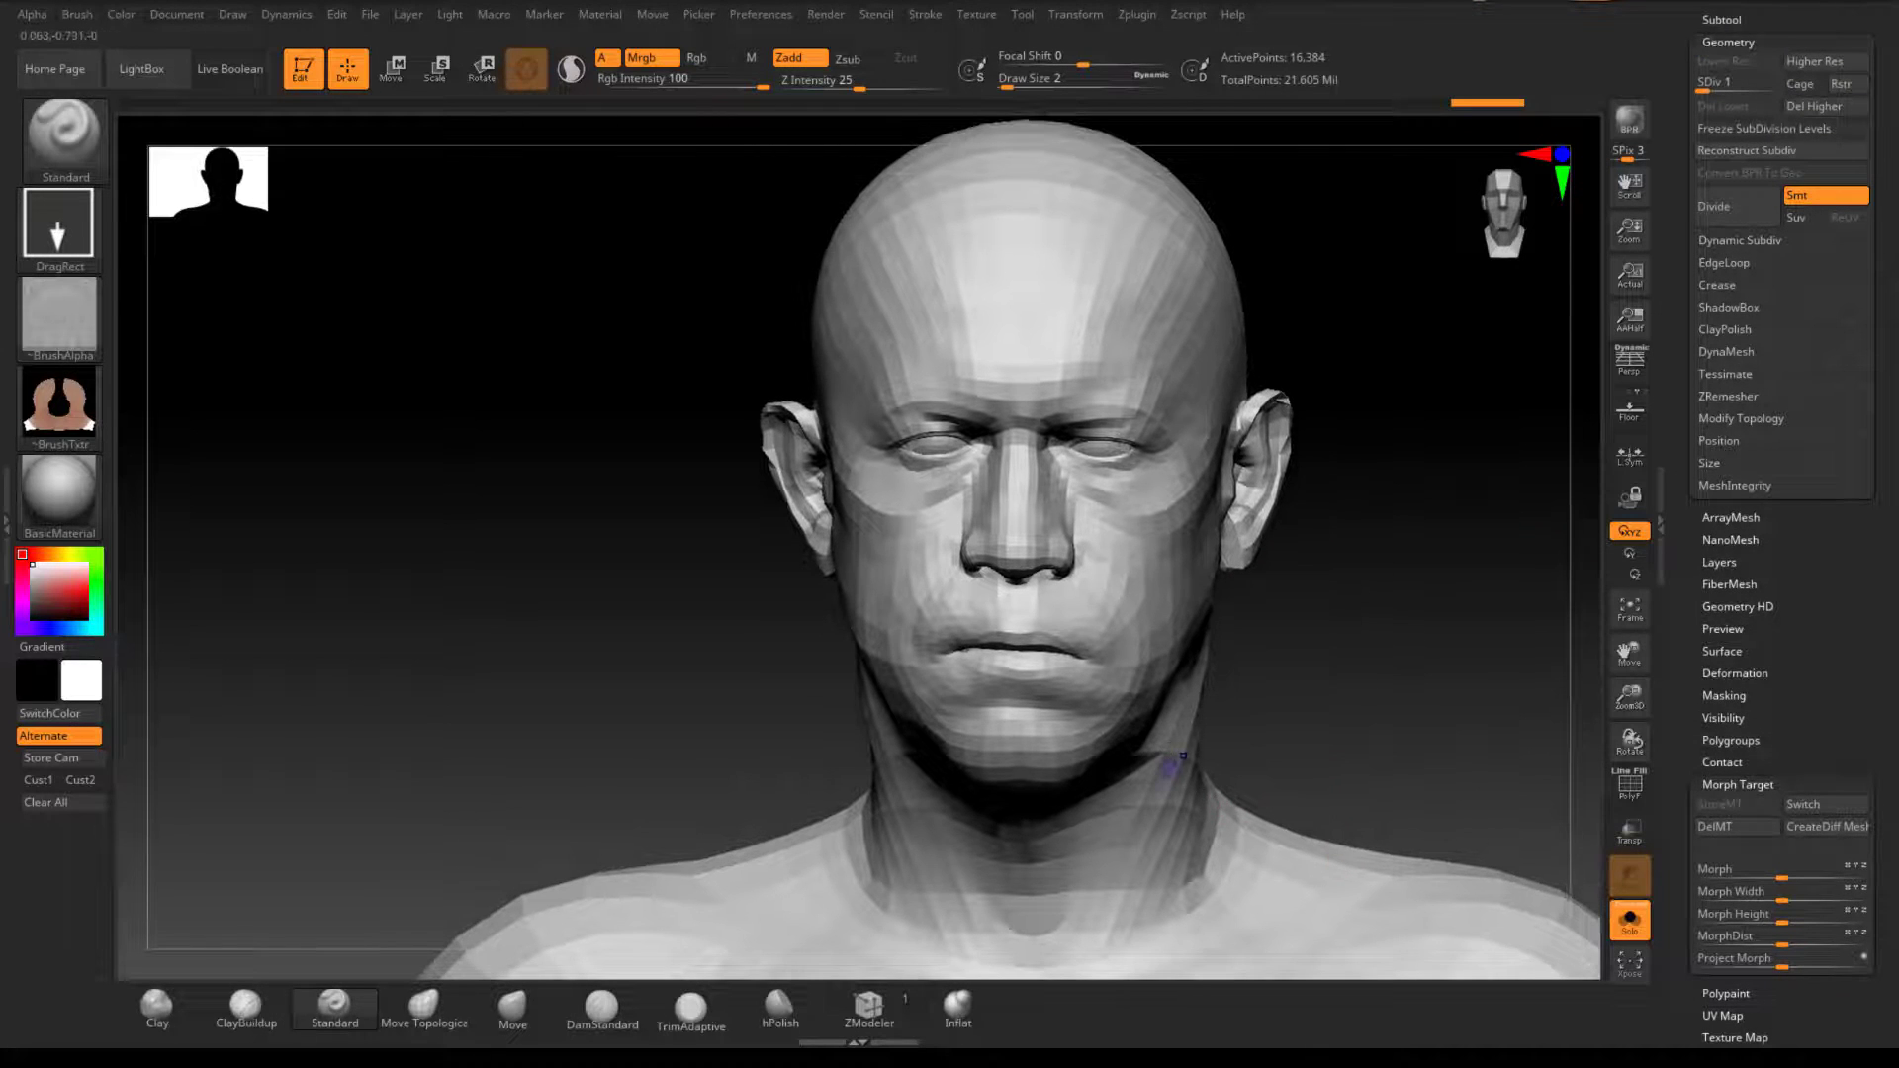
{"action": "key", "text": "ctrl+shift"}
{"action": "left_click", "coordinate": [1190, 697], "text": "ctrl+shift"}
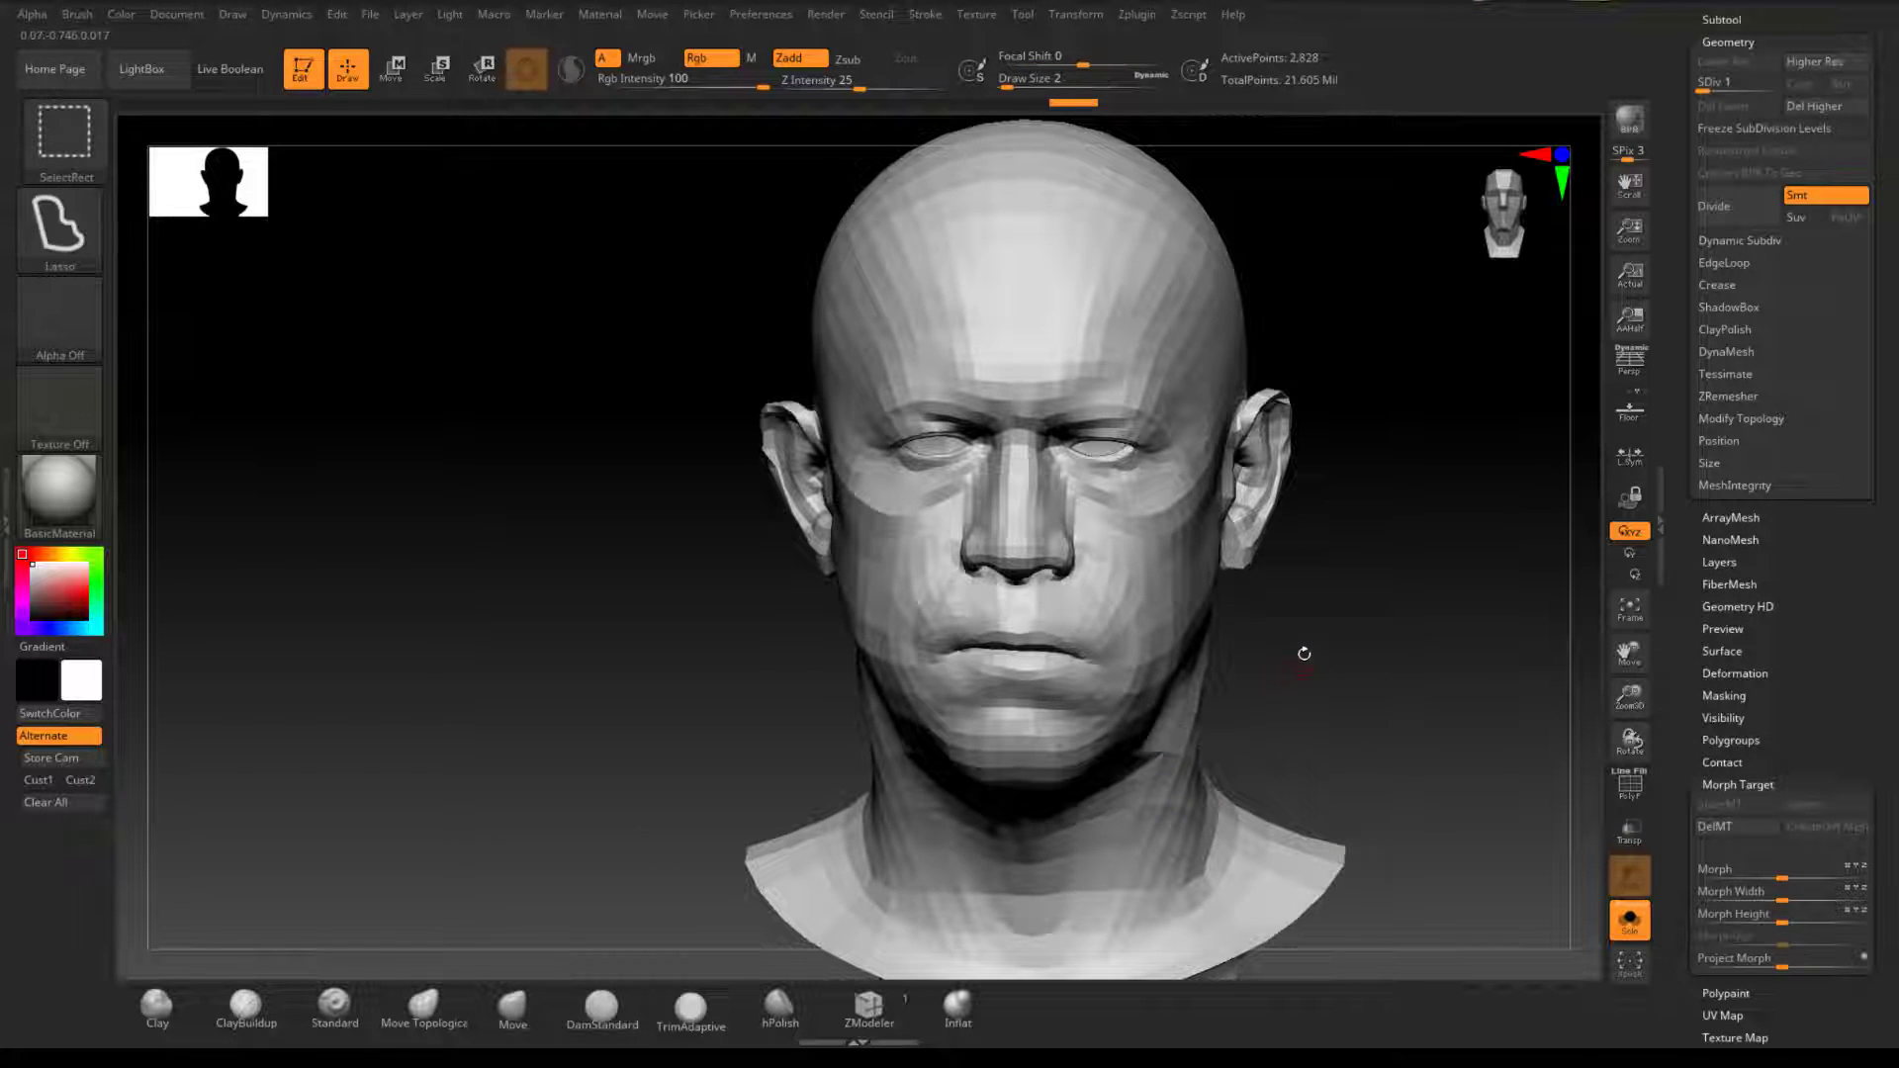
{"action": "left_click", "coordinate": [1402, 712], "text": "ctrl+shift"}
{"action": "key", "text": "ctrl"}
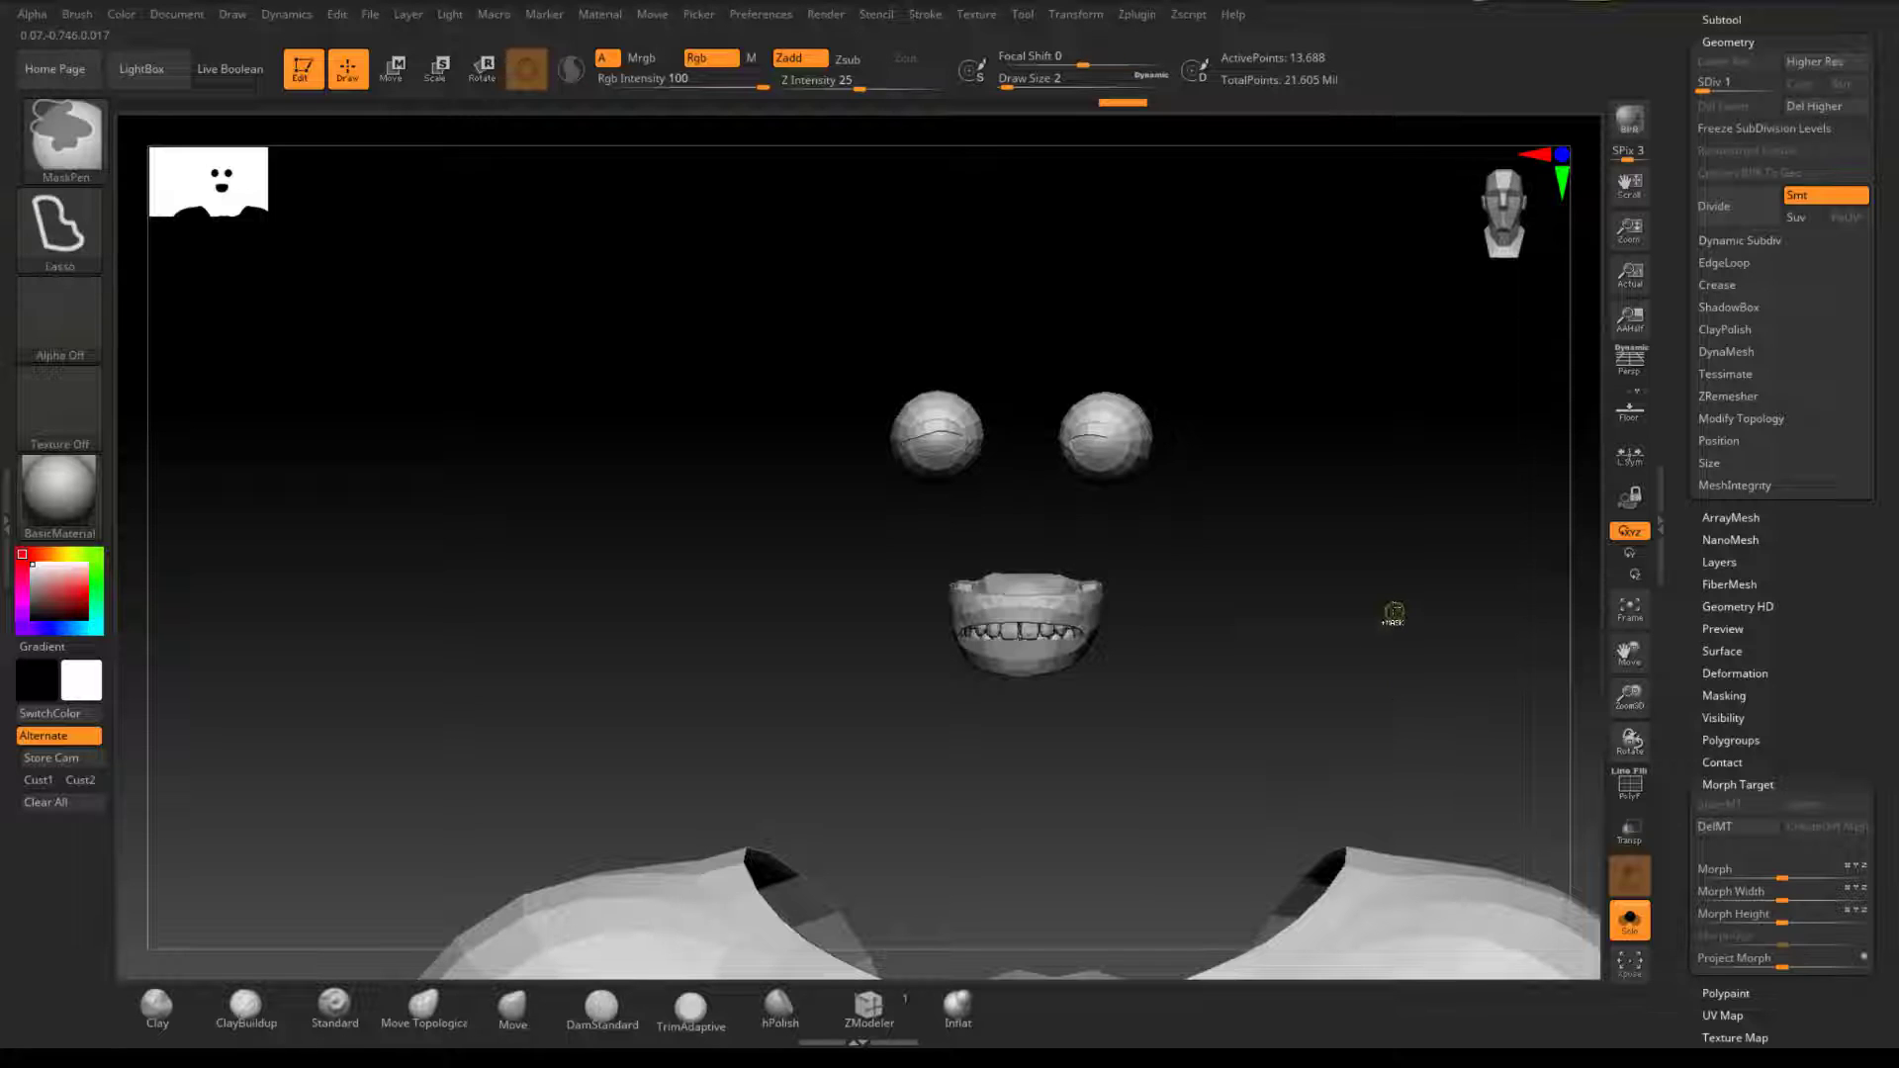
{"action": "left_click", "coordinate": [1394, 606], "text": "ctrl+shift"}
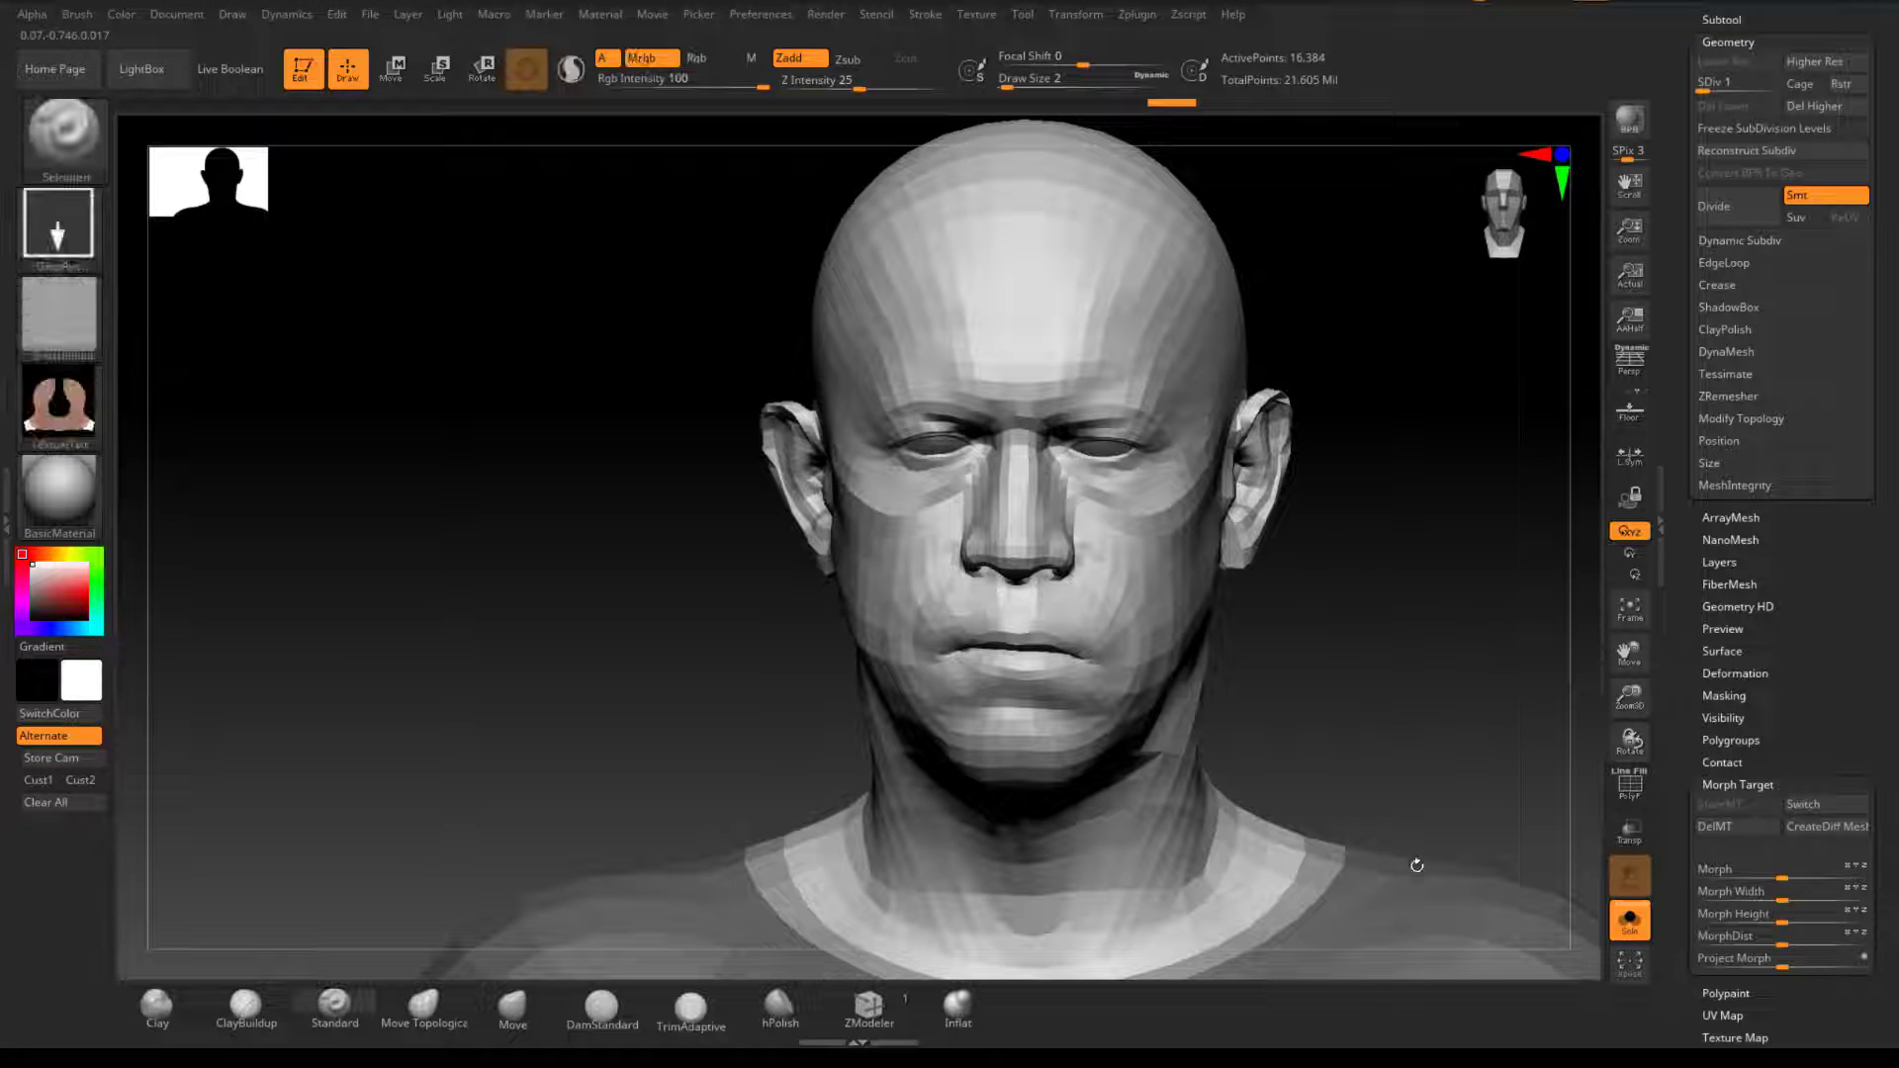
{"action": "left_click_drag", "start_coordinate": [1396, 685], "coordinate": [1406, 682]}
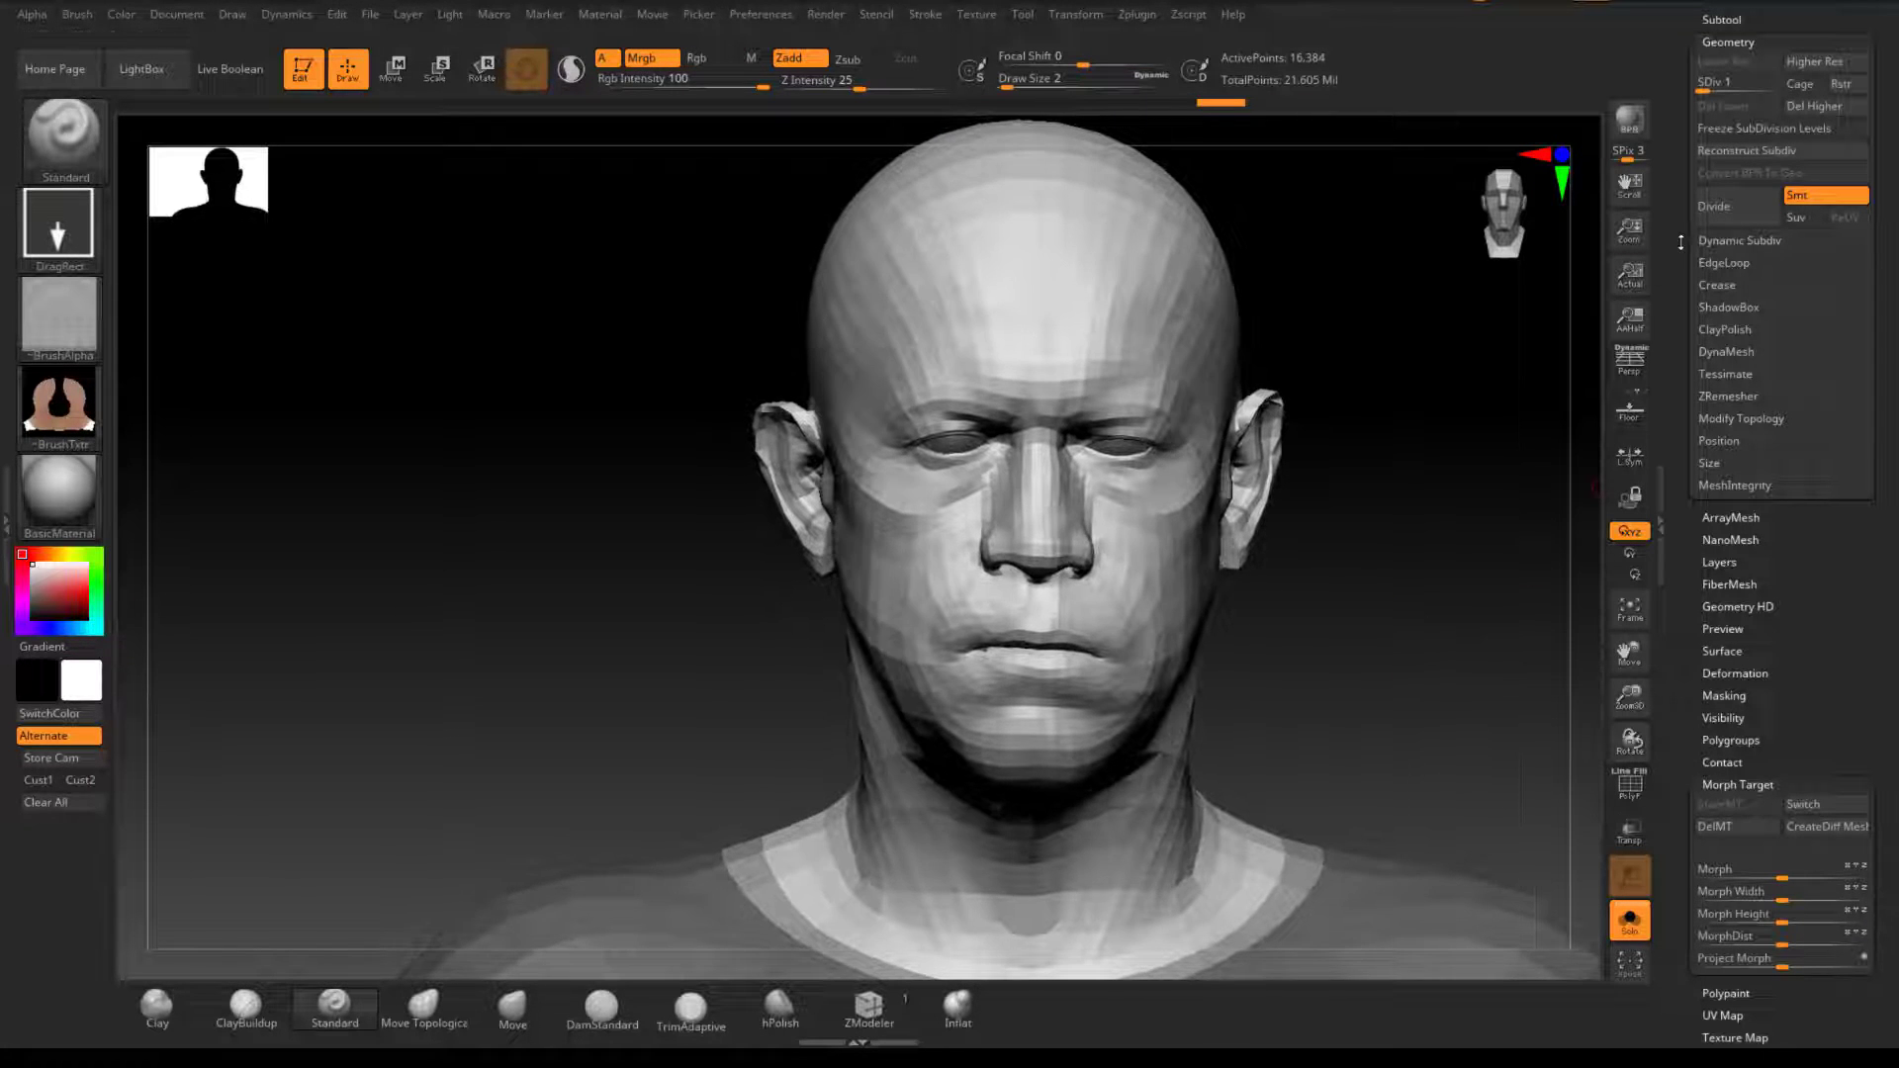
Step: Set the body to subdivision level 2 and run ProjectAll with geometry and colour from the XYZ head, including its polypaint
{"action": "scroll", "coordinate": [1680, 241], "scroll_direction": "up", "scroll_amount": 2}
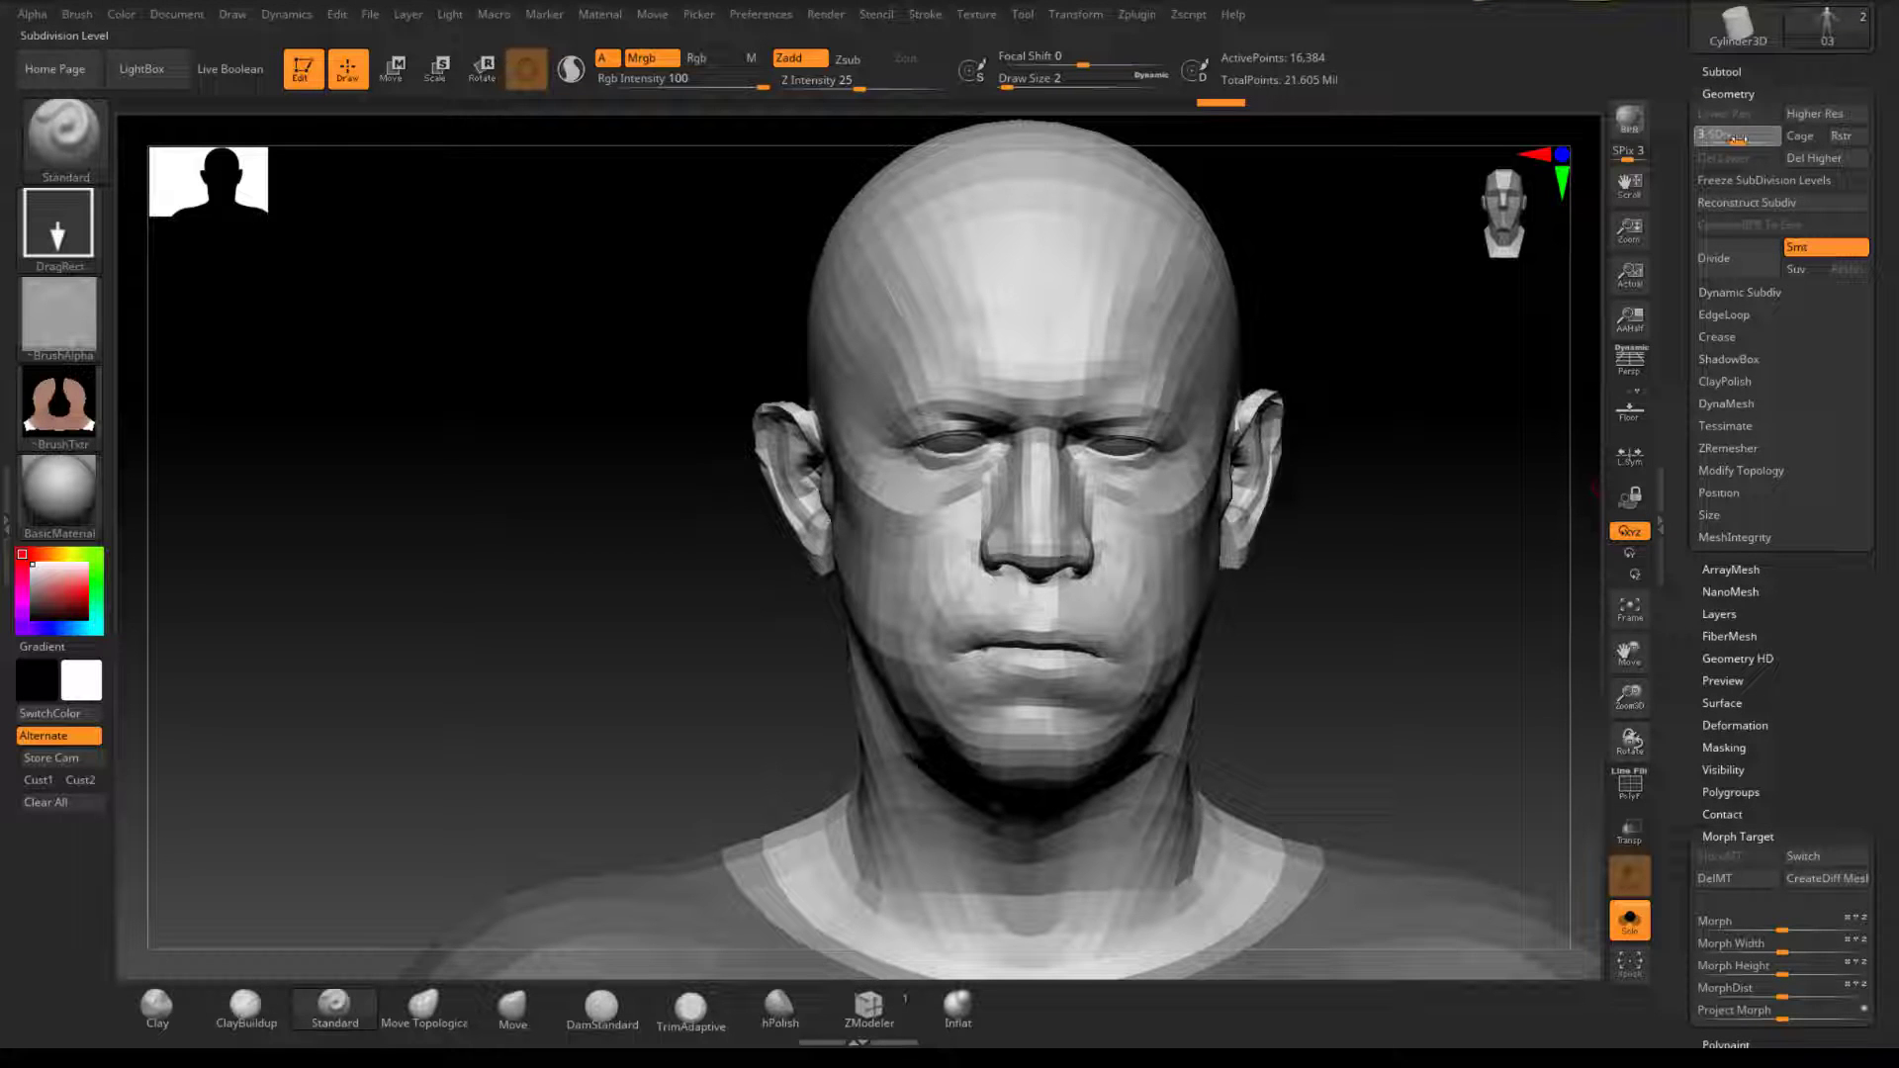
{"action": "left_click_drag", "start_coordinate": [1742, 139], "coordinate": [1713, 142]}
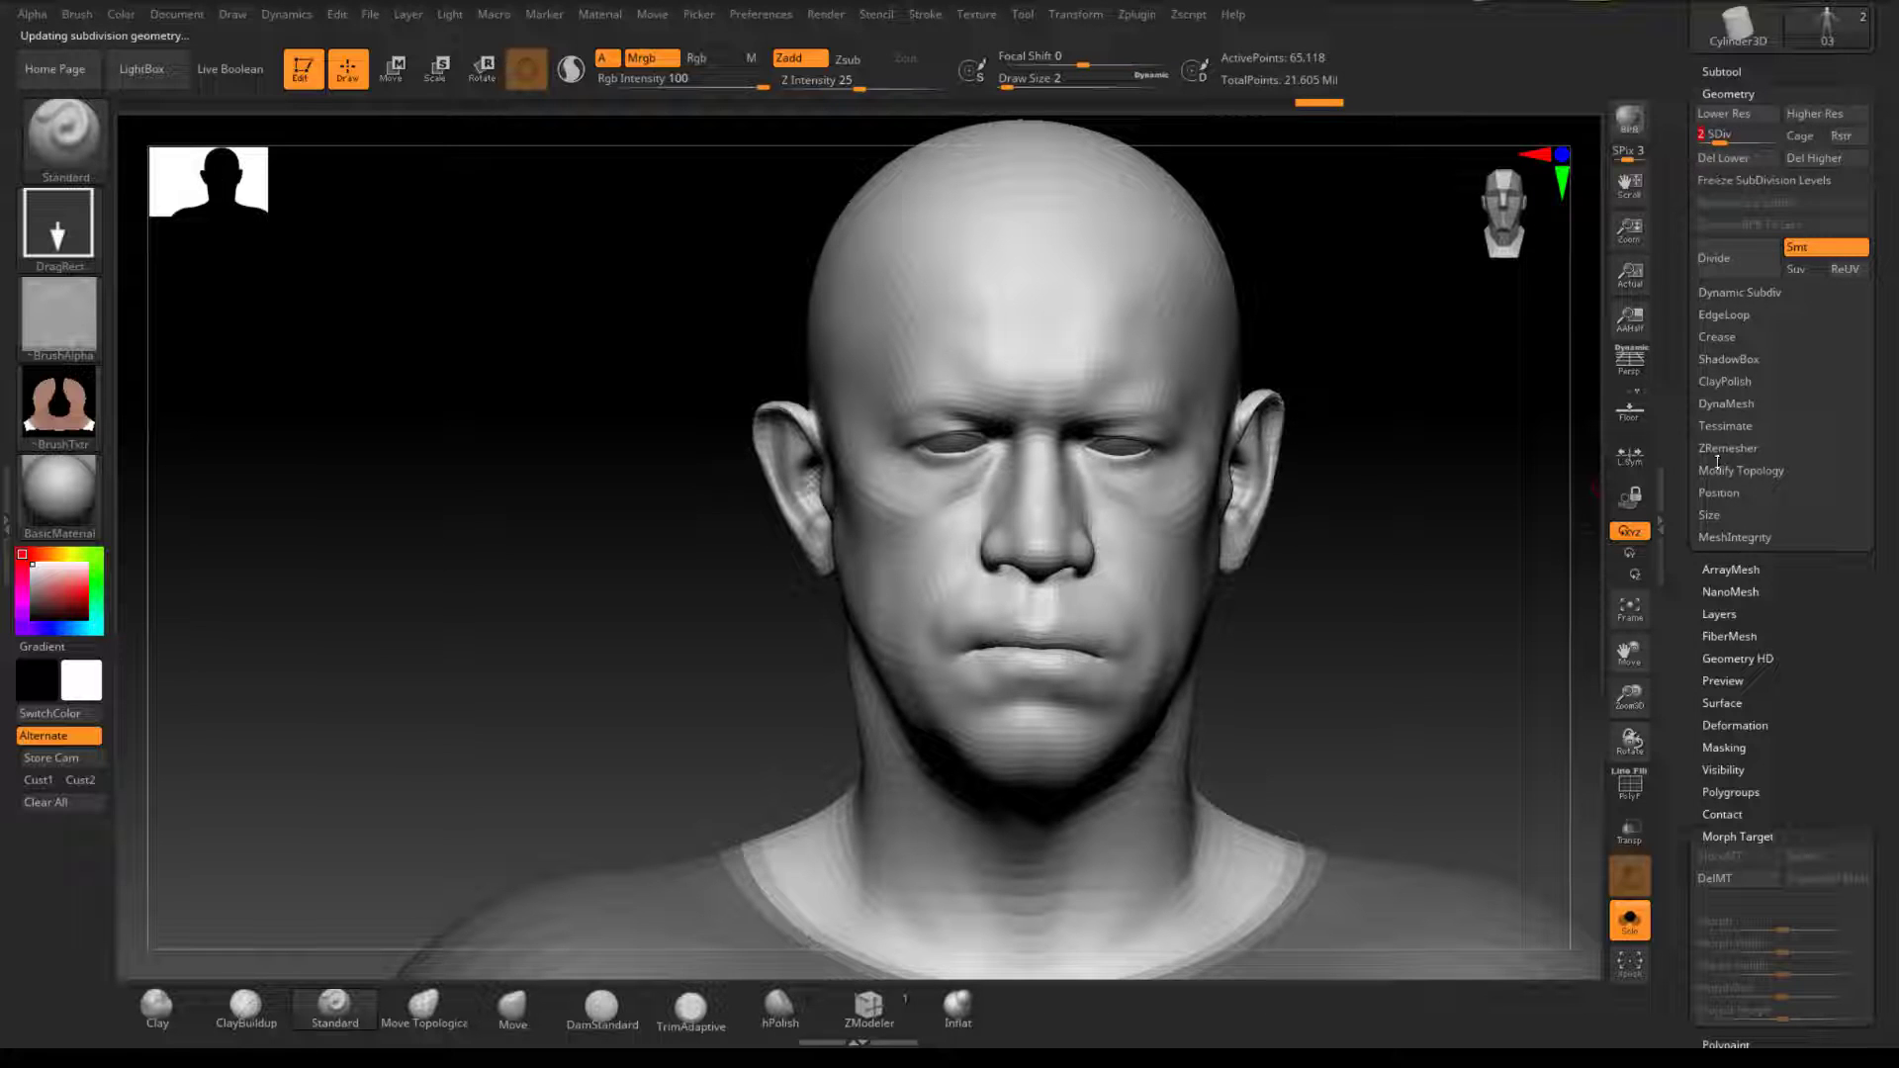
{"action": "scroll", "coordinate": [1711, 326], "scroll_direction": "up", "scroll_amount": 5}
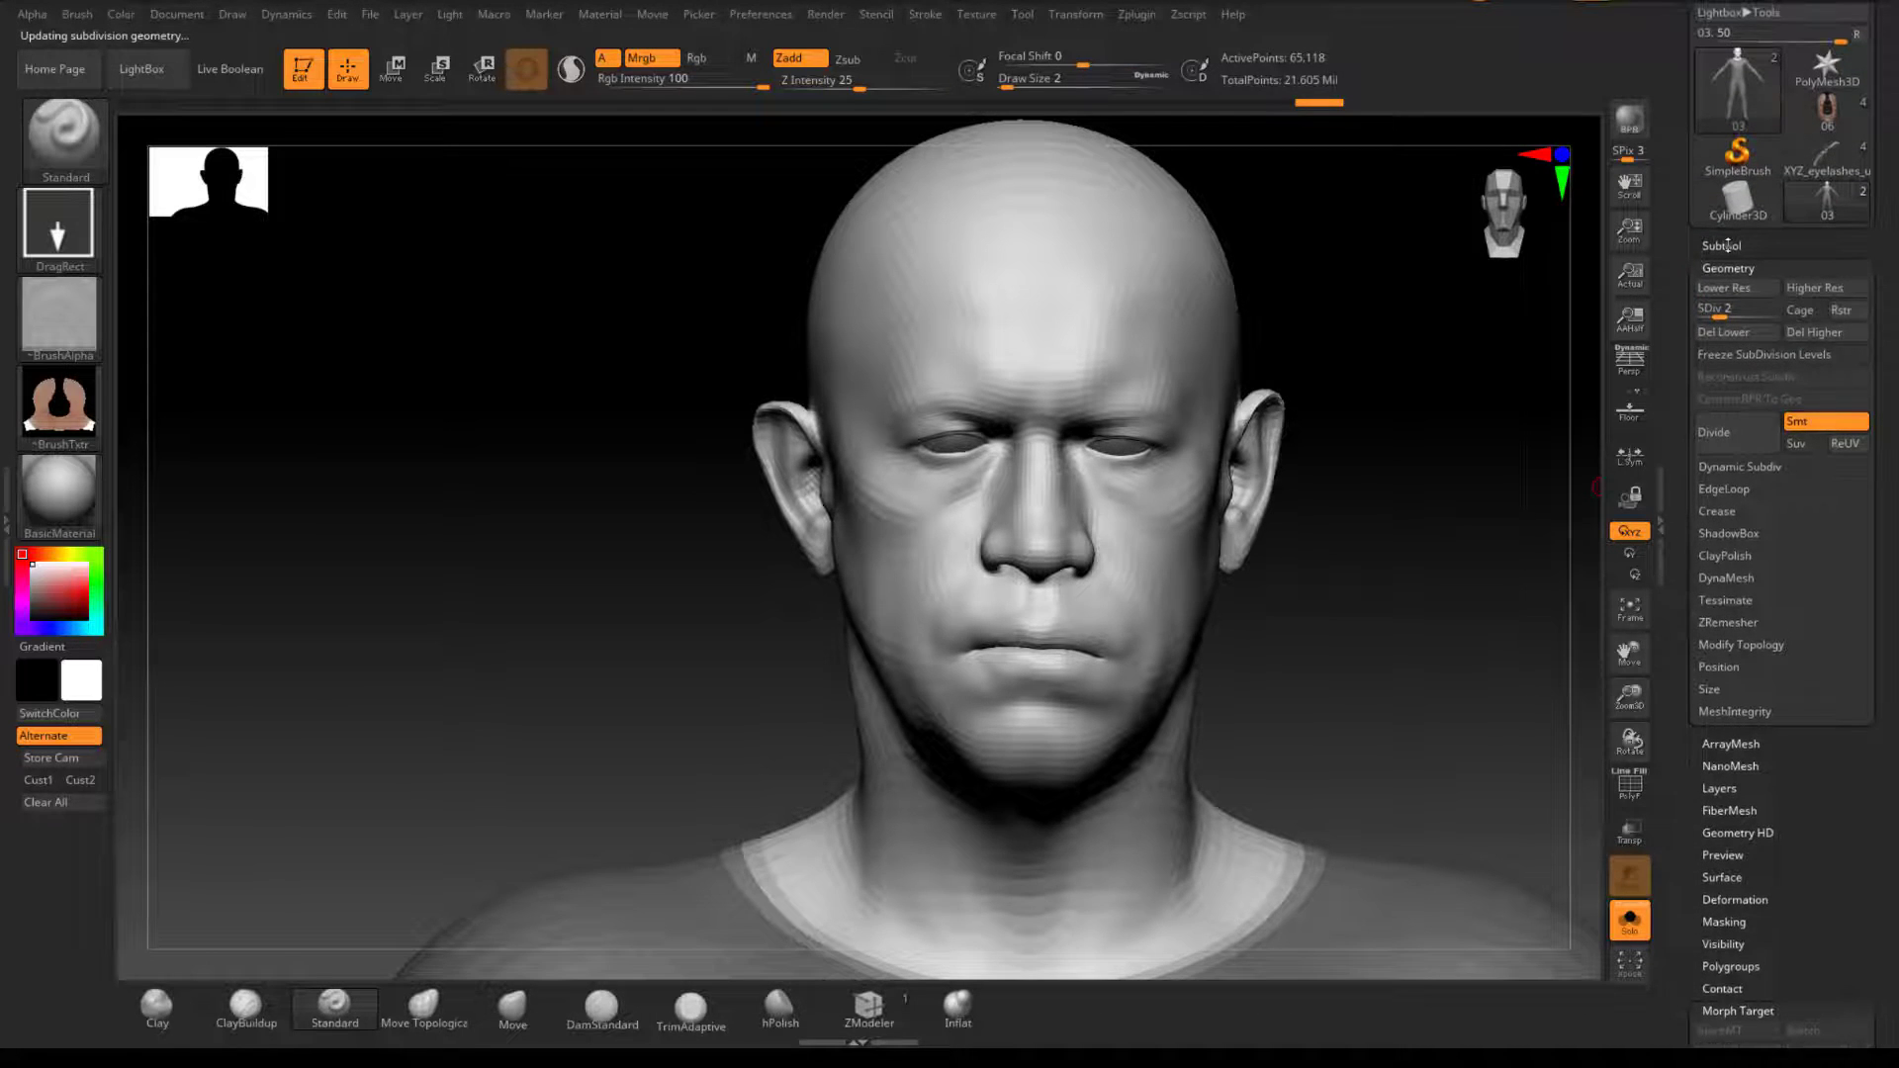
{"action": "scroll", "coordinate": [1736, 398], "scroll_direction": "up", "scroll_amount": 5}
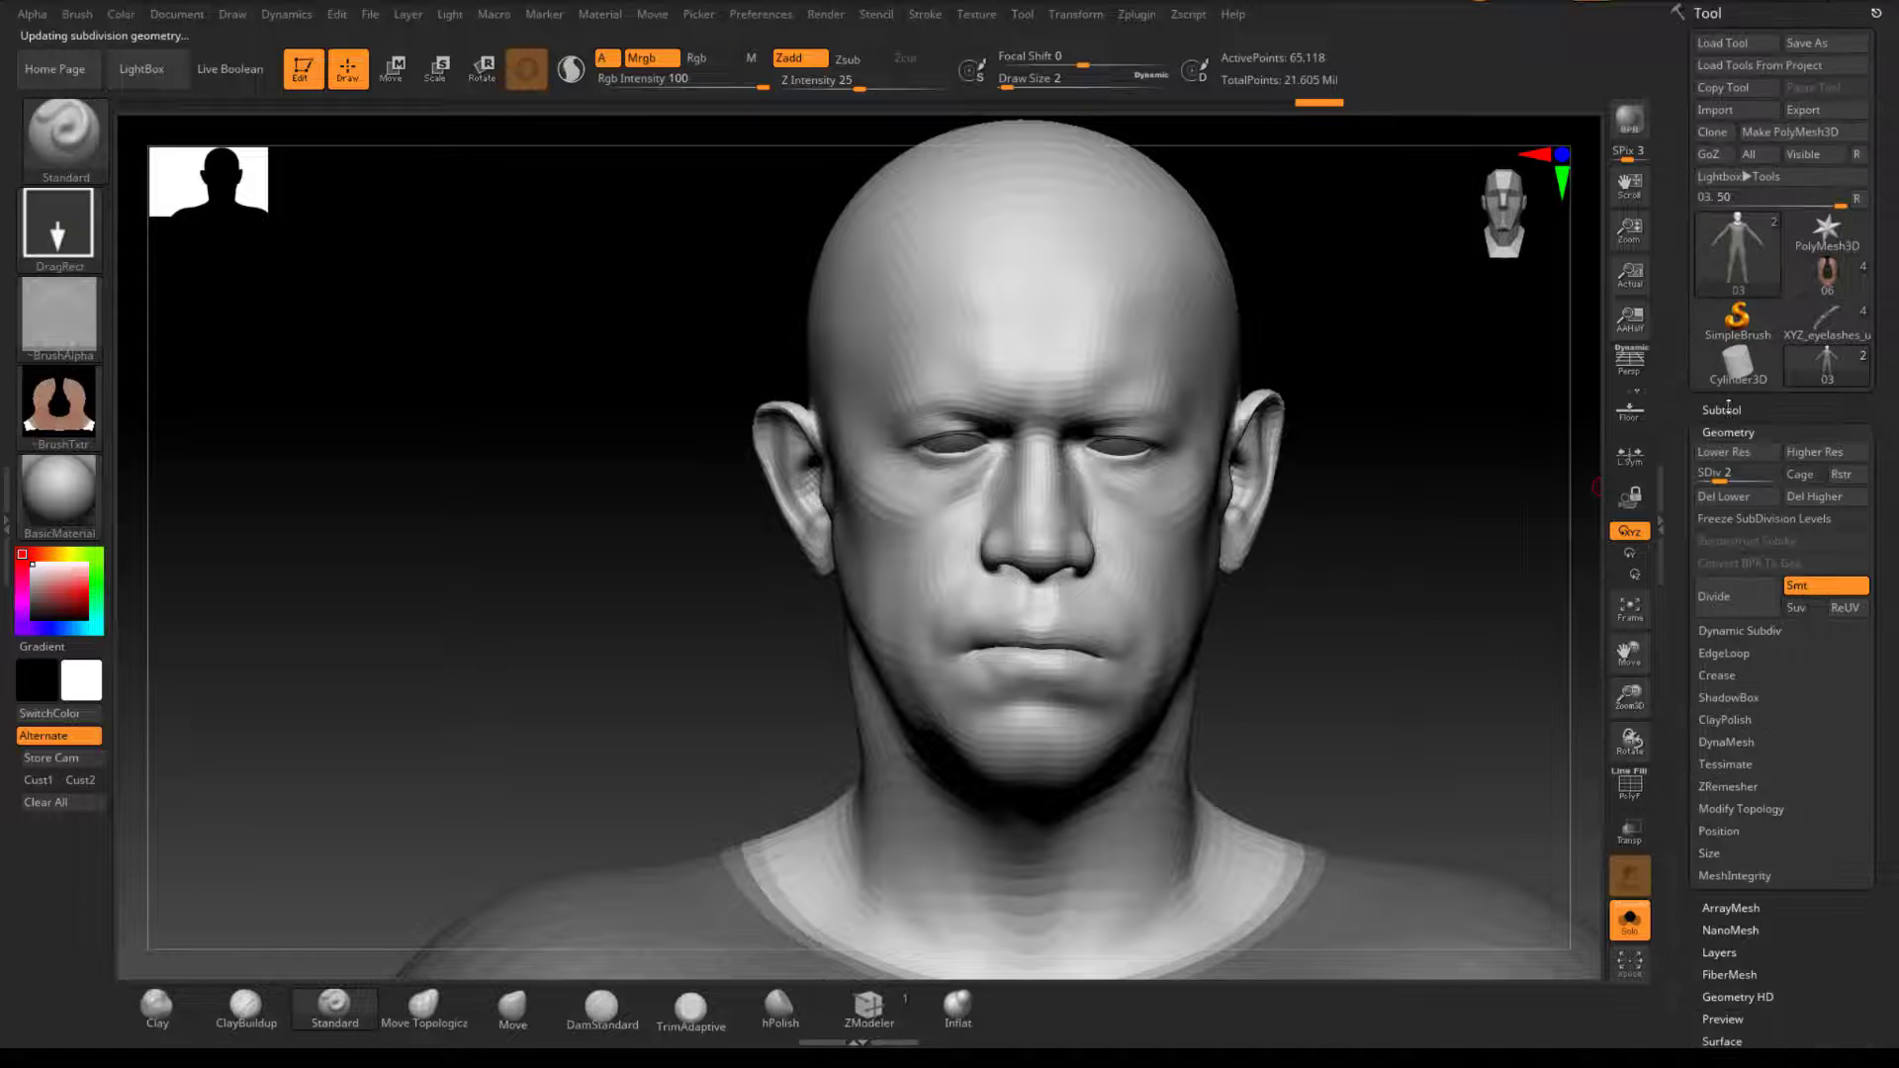
{"action": "left_click", "coordinate": [1723, 409]}
{"action": "scroll", "coordinate": [1693, 841], "scroll_direction": "down", "scroll_amount": 10}
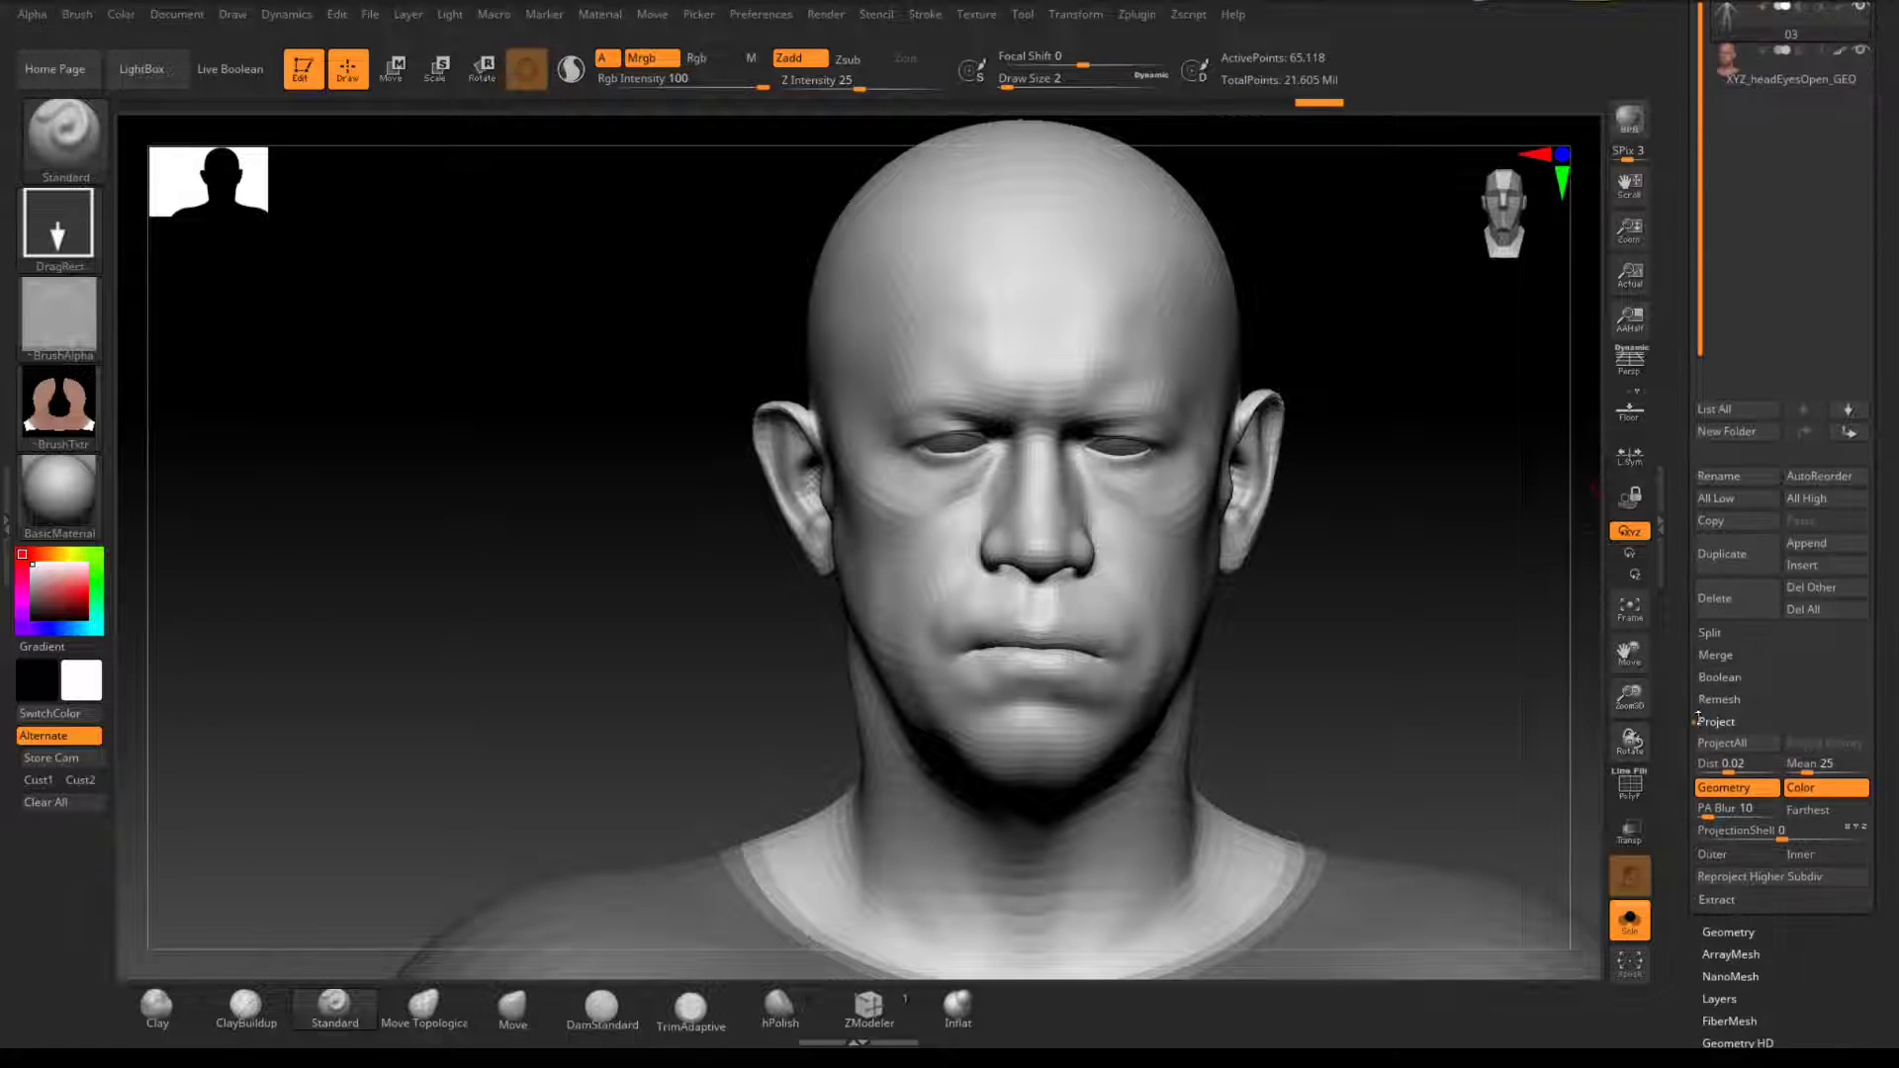
{"action": "left_click", "coordinate": [1742, 742]}
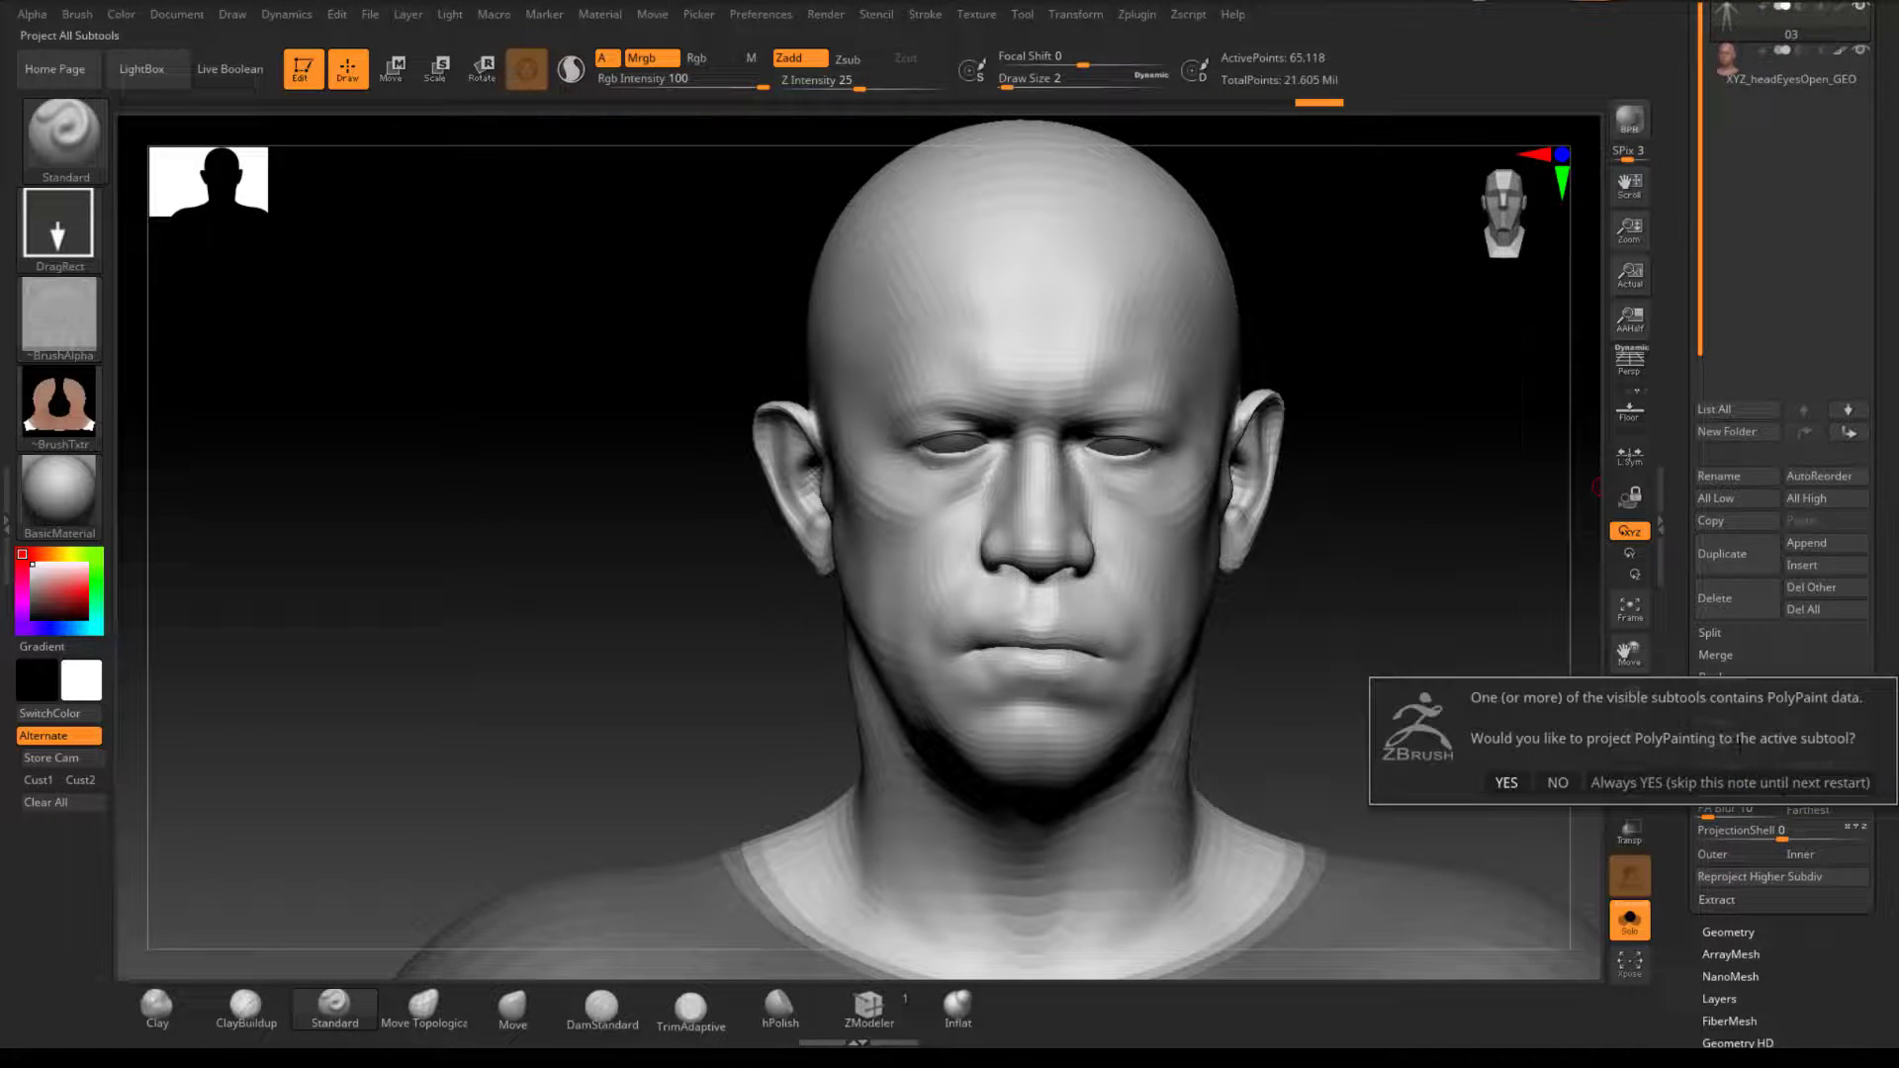
{"action": "left_click", "coordinate": [1504, 783]}
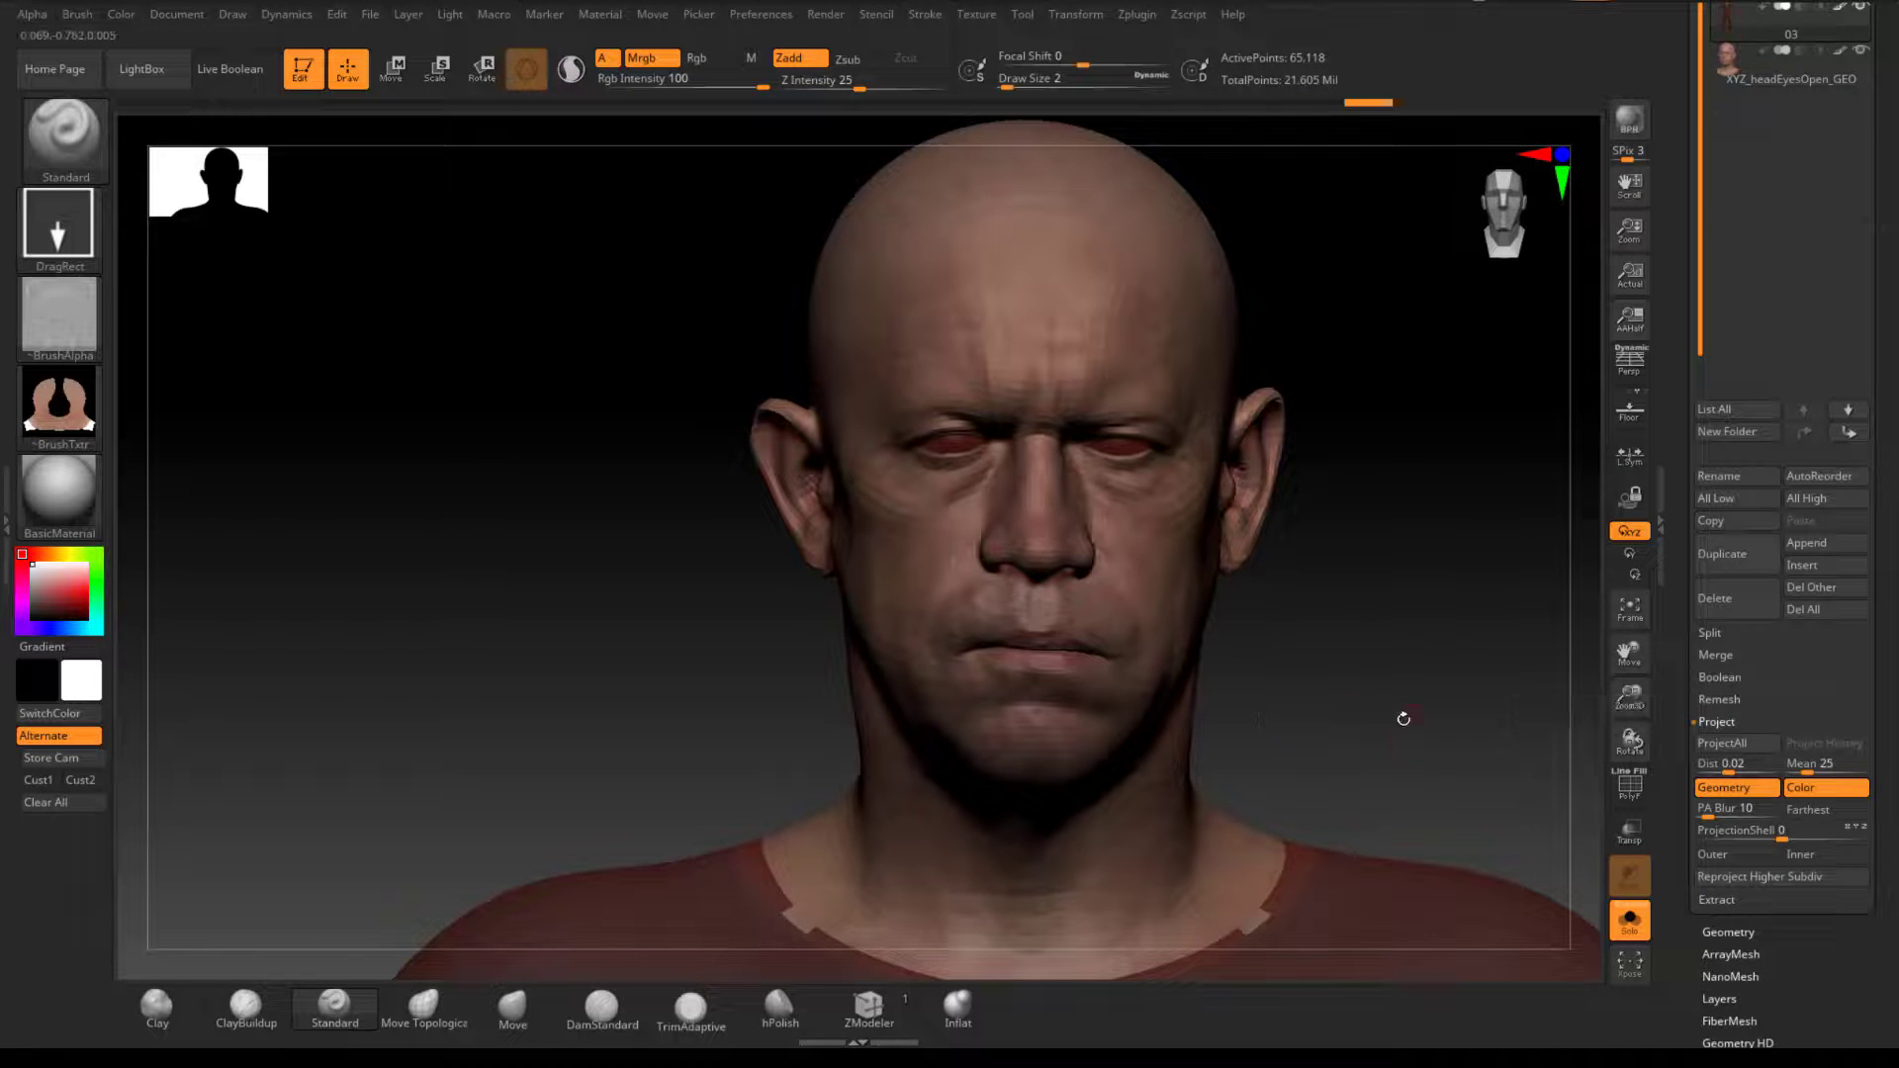
Step: Raise the body to subdivision level 3 and run ProjectAll with geometry and colour from the XYZ head
{"action": "left_click_drag", "start_coordinate": [1396, 705], "coordinate": [1461, 702]}
{"action": "key", "text": "ctrl+d"}
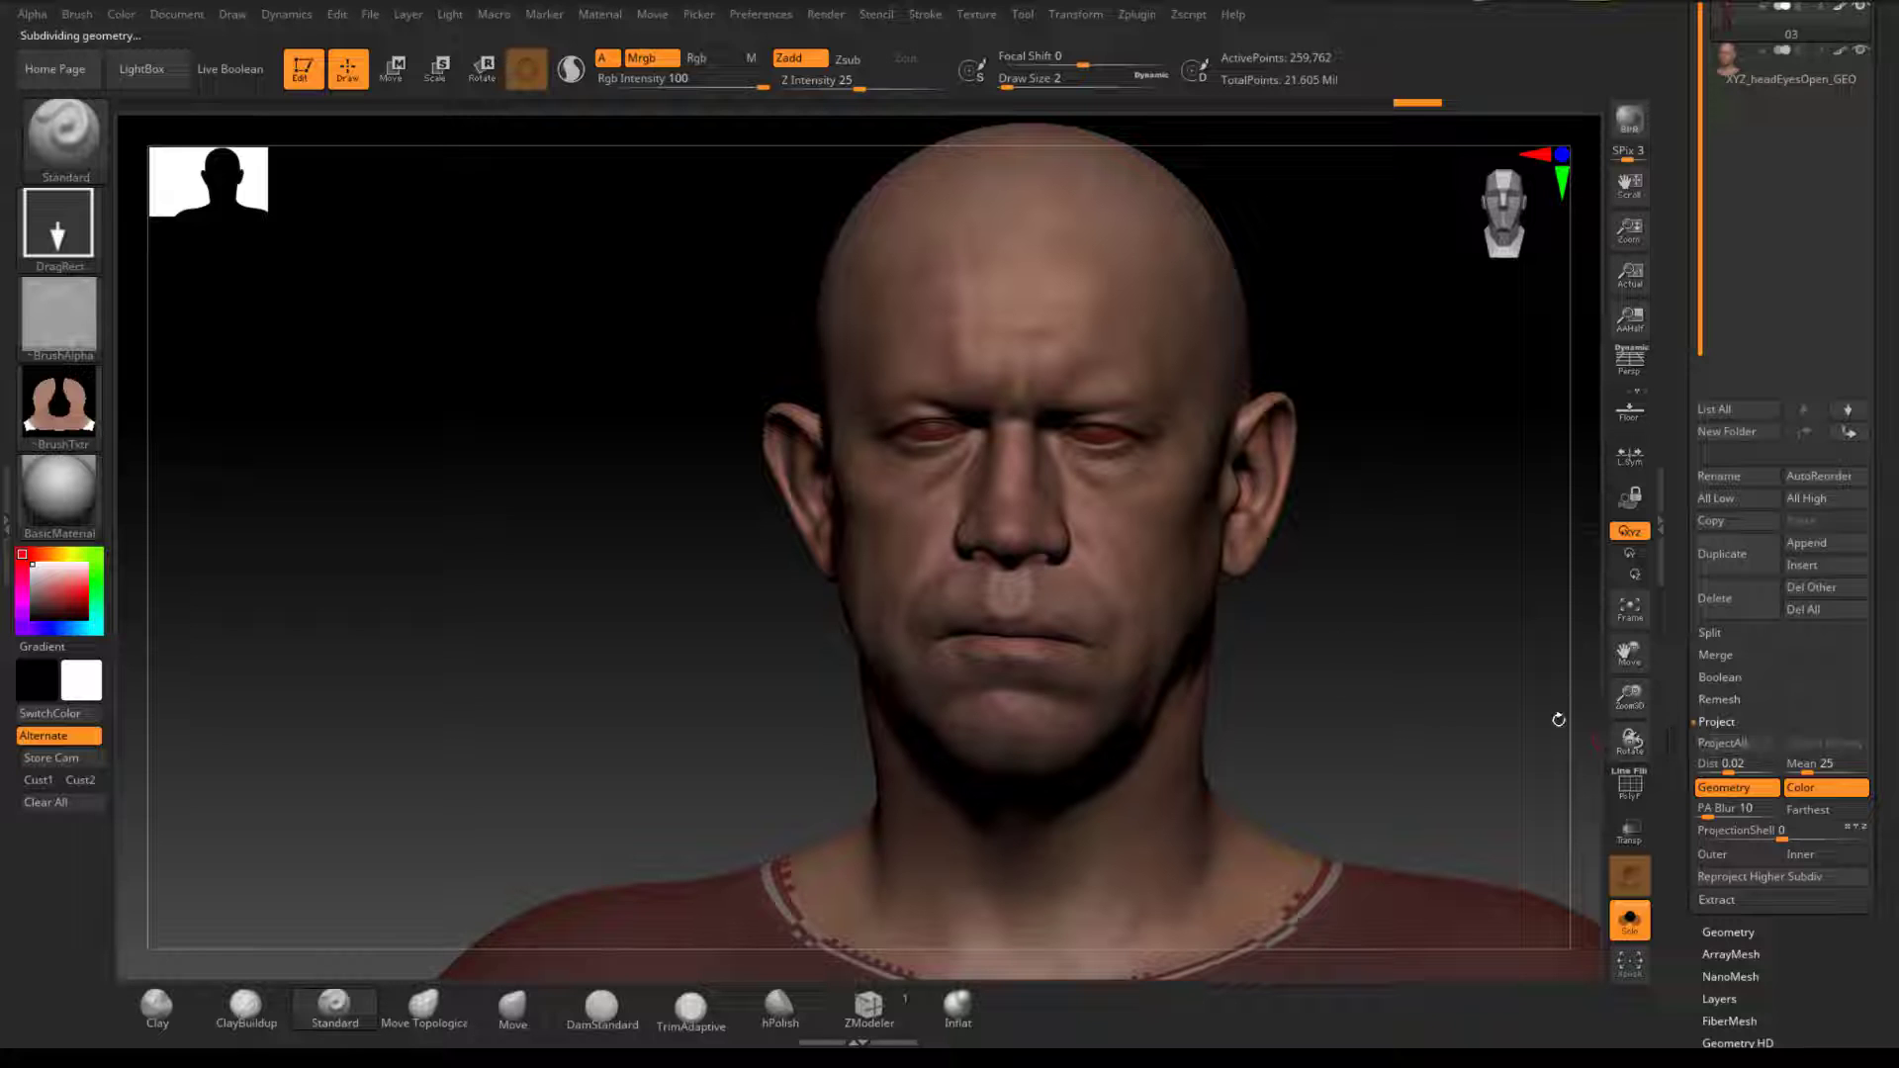
{"action": "left_click", "coordinate": [1729, 743]}
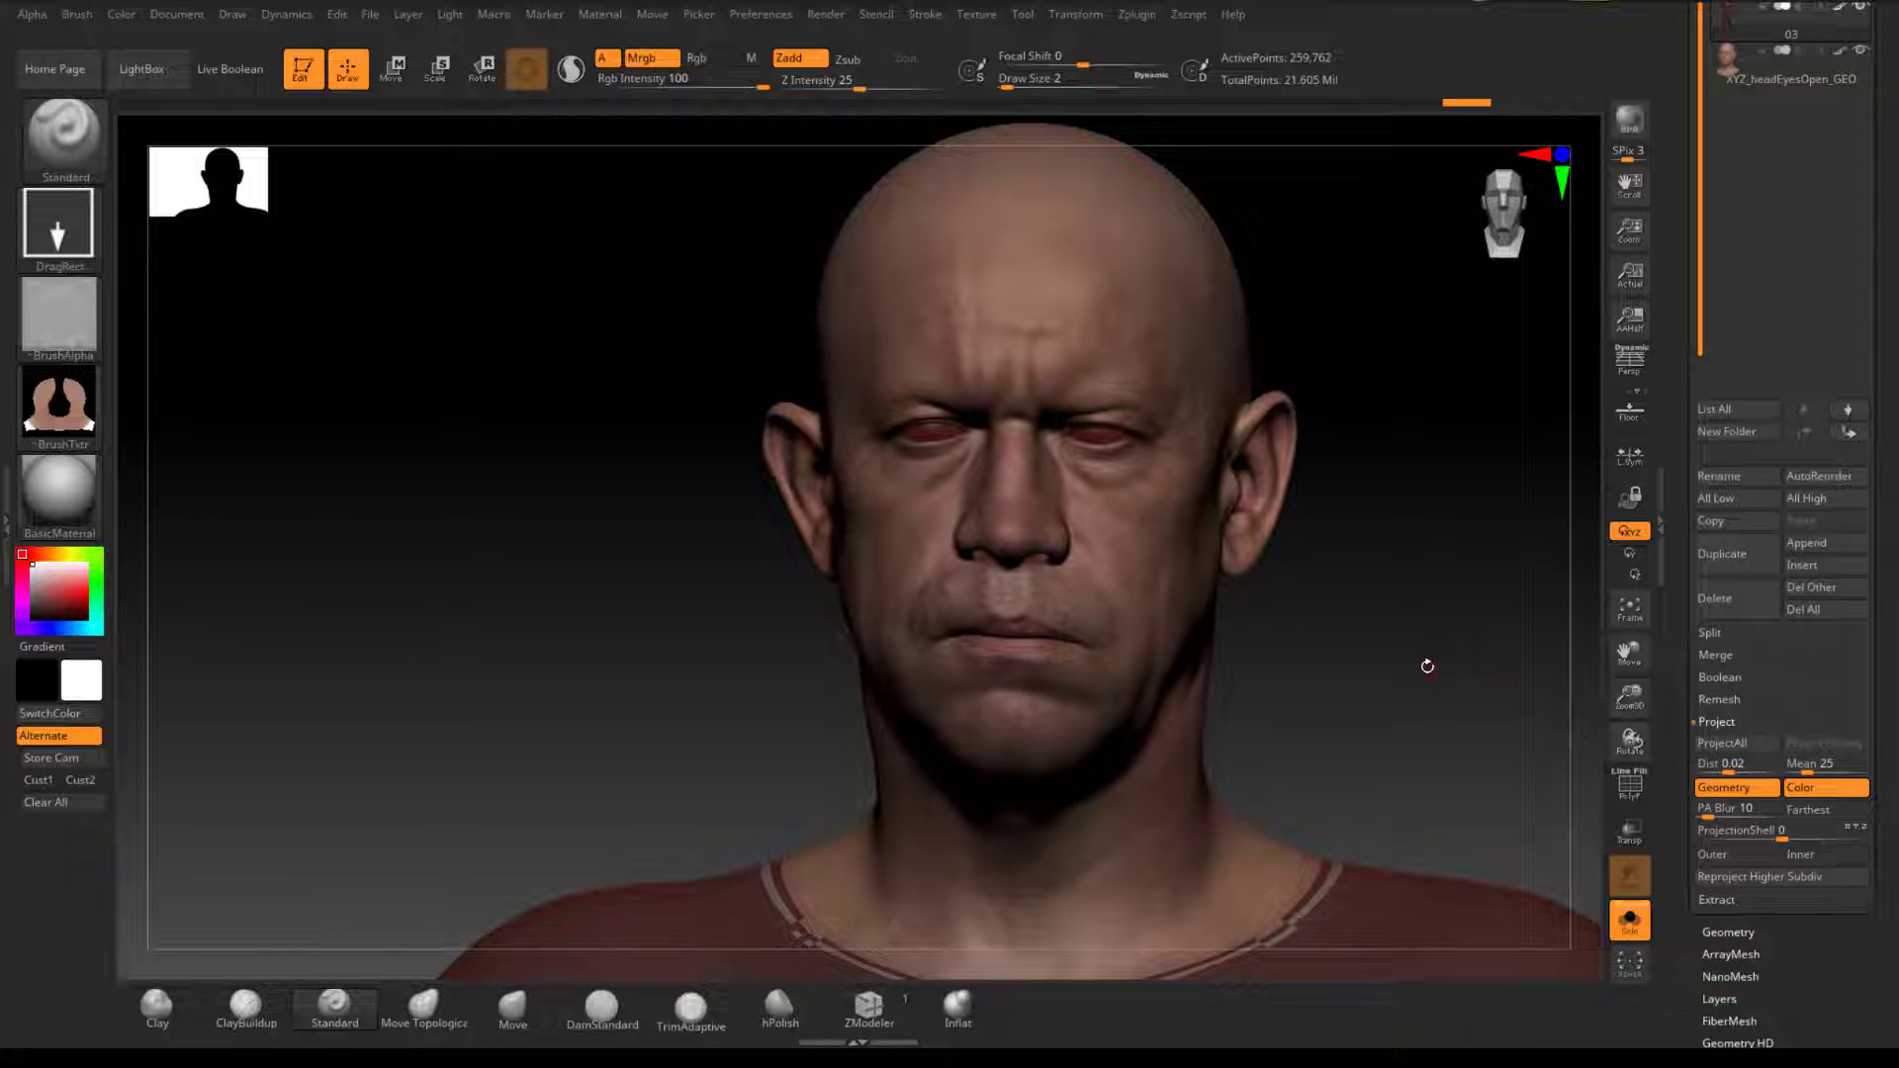
Step: Raise the body to subdivision level 4 and project the XYZ head's geometry and colour onto it again
{"action": "left_click_drag", "start_coordinate": [1428, 664], "coordinate": [1469, 667]}
{"action": "key", "text": "ctrl+d"}
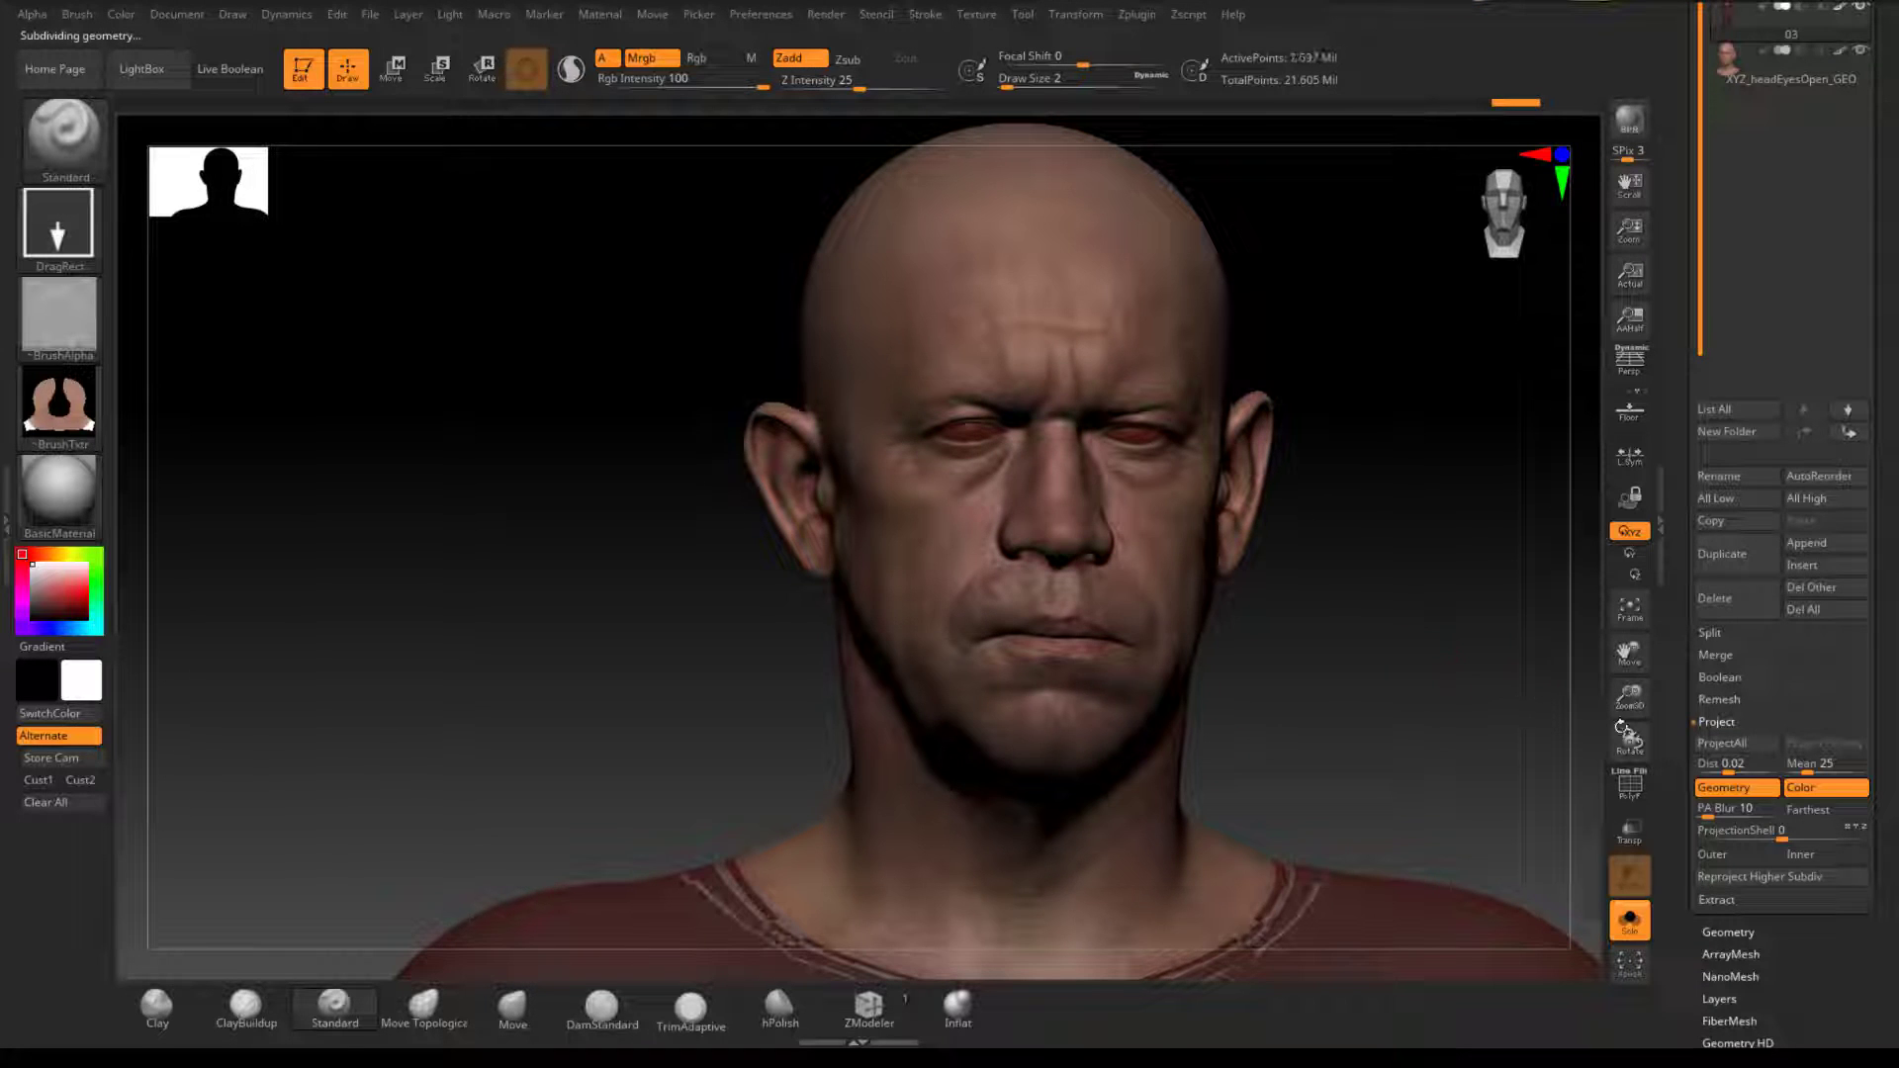
{"action": "left_click_drag", "start_coordinate": [1384, 444], "coordinate": [1373, 683]}
{"action": "left_click_drag", "start_coordinate": [1440, 466], "coordinate": [1345, 539]}
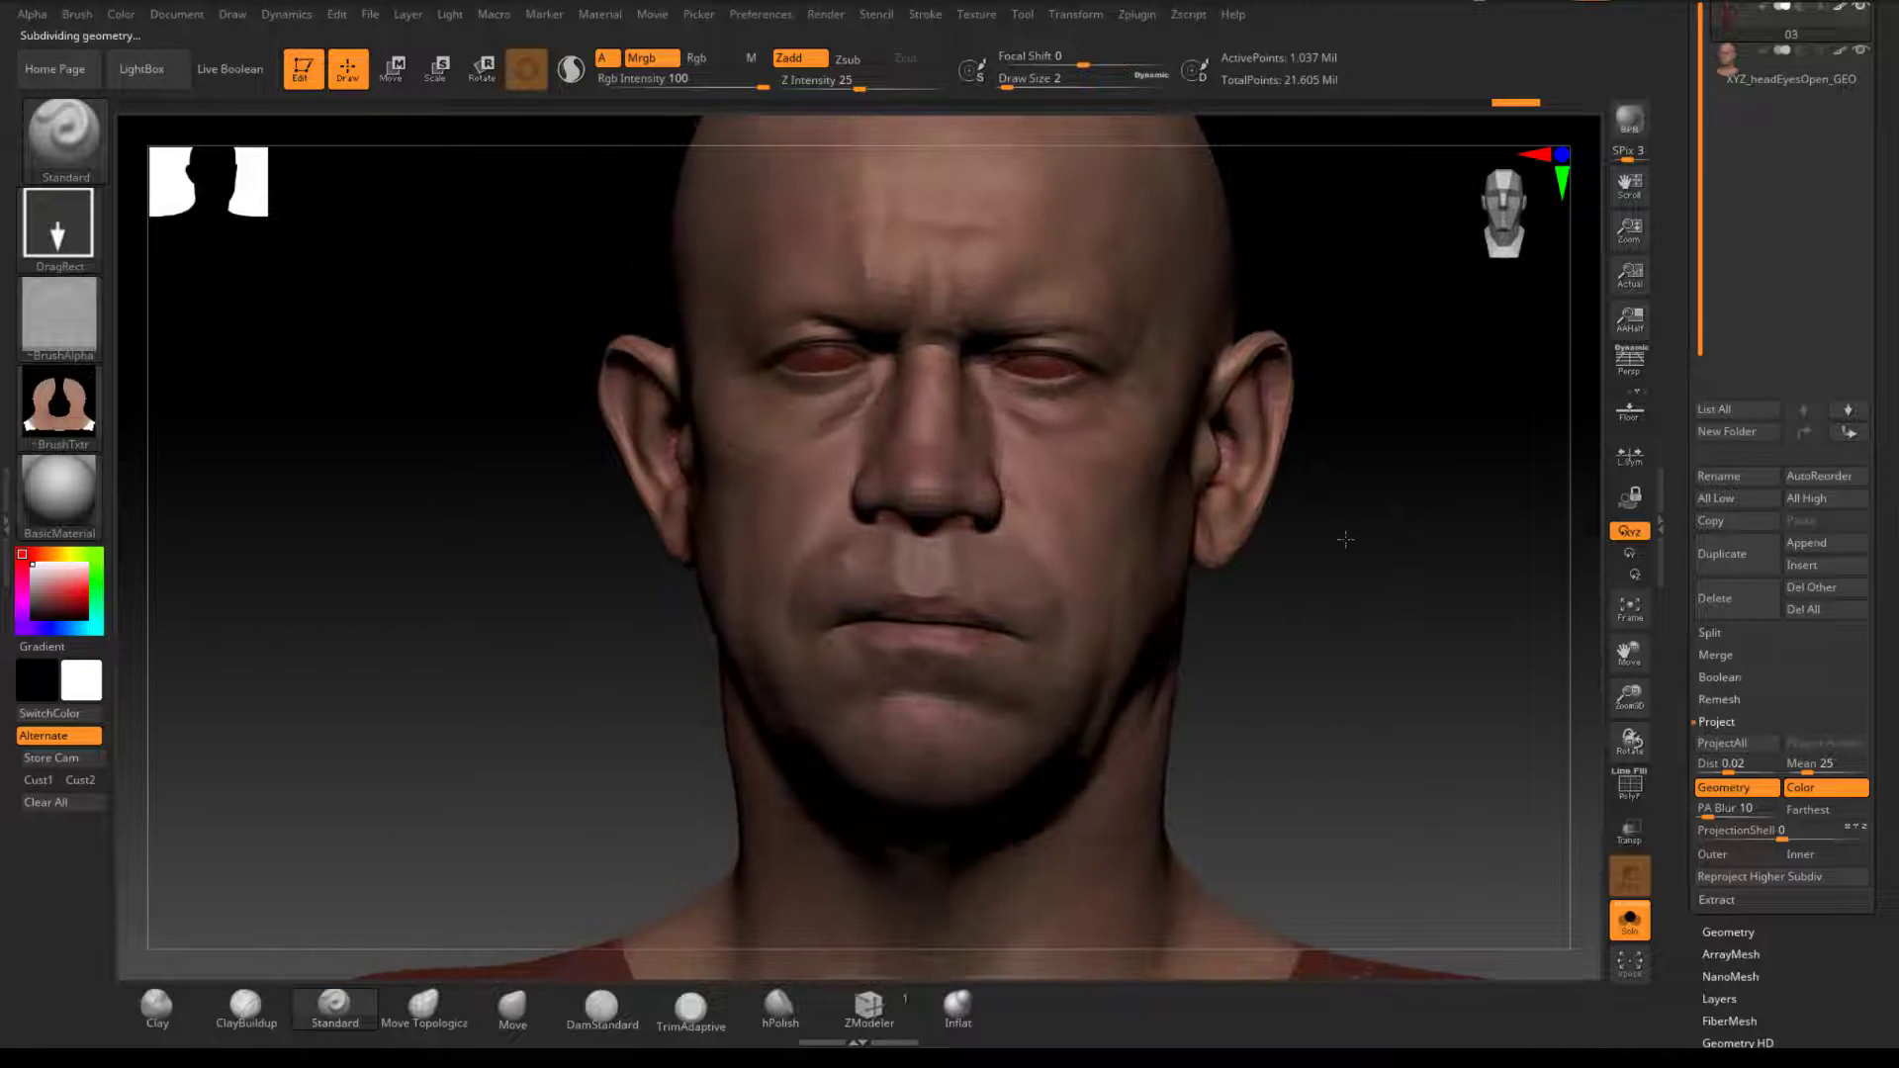
{"action": "left_click", "coordinate": [1738, 742]}
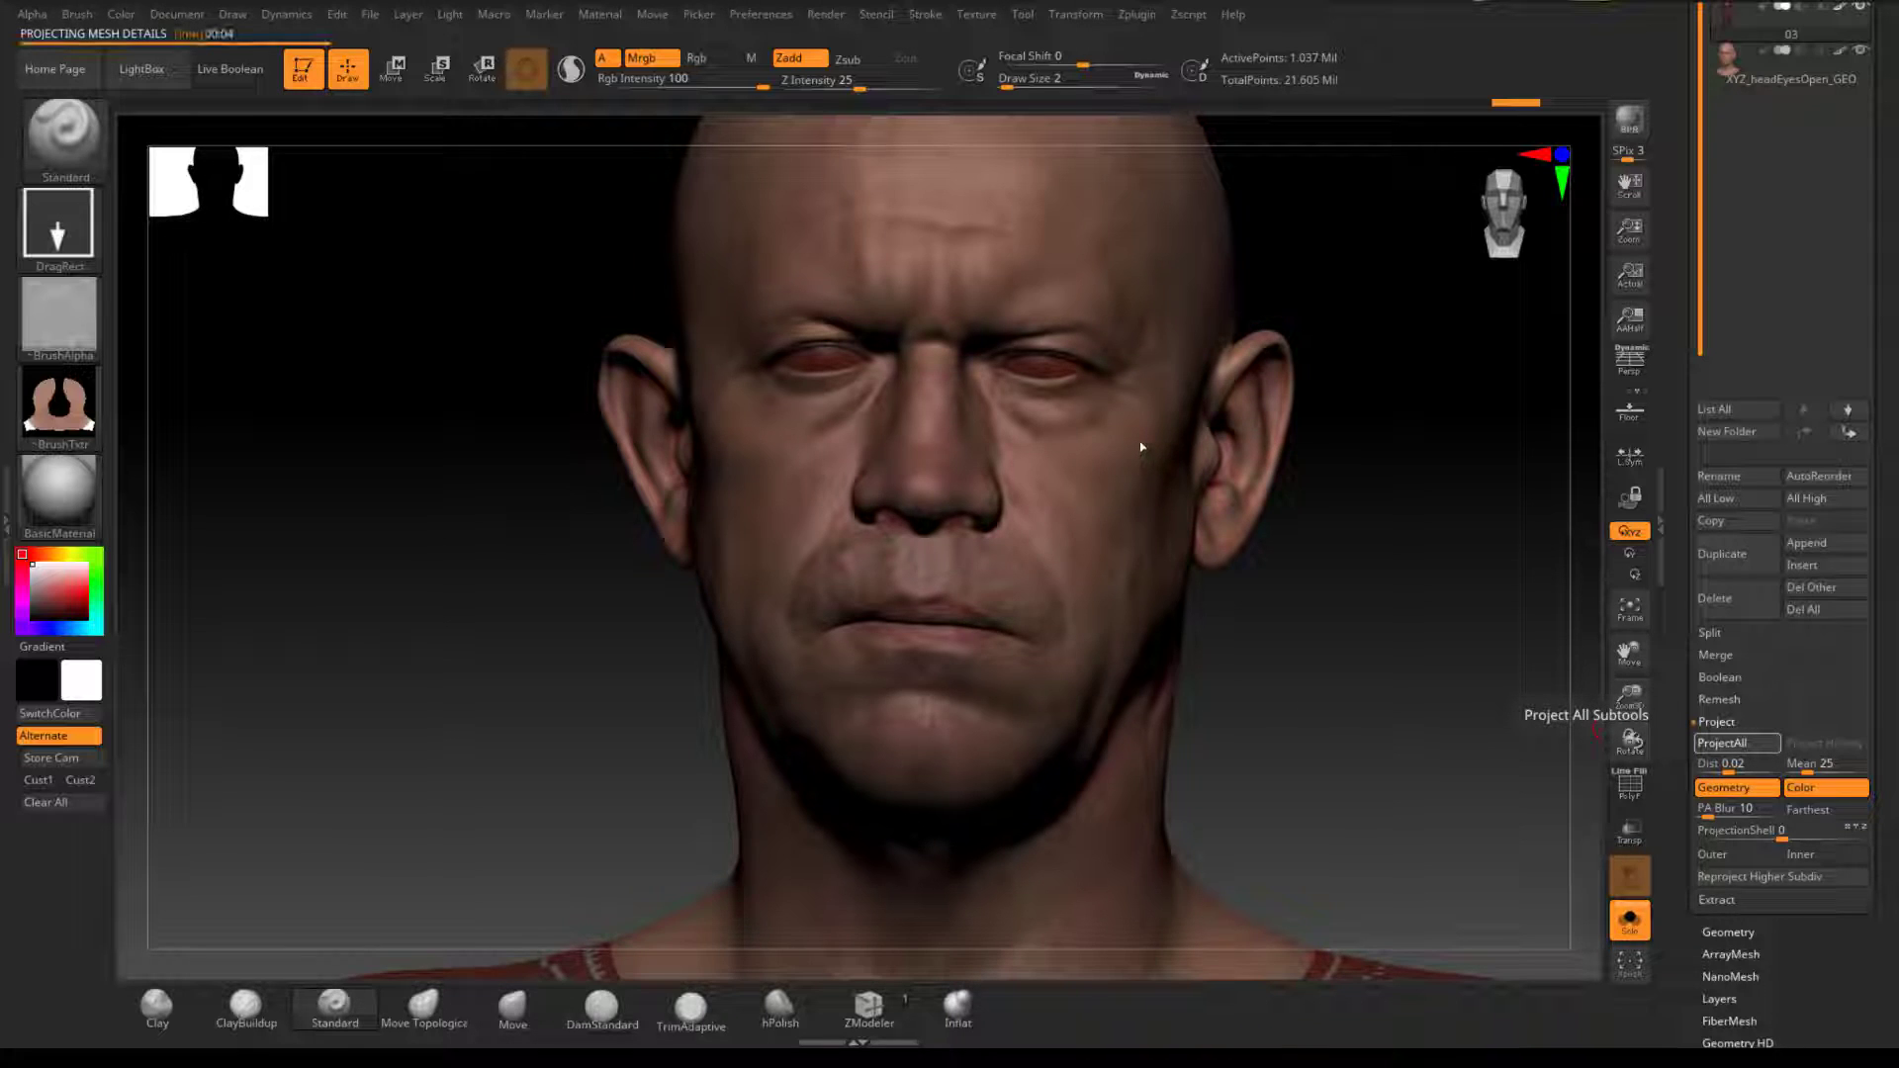
Step: Return the body to subdivision level 4, delete the old morph target and store a new one at this level
{"action": "mouse_move", "coordinate": [1322, 607]}
{"action": "left_mouse_down"}
{"action": "mouse_move", "coordinate": [1363, 633]}
{"action": "mouse_move", "coordinate": [1355, 666]}
{"action": "left_mouse_up"}
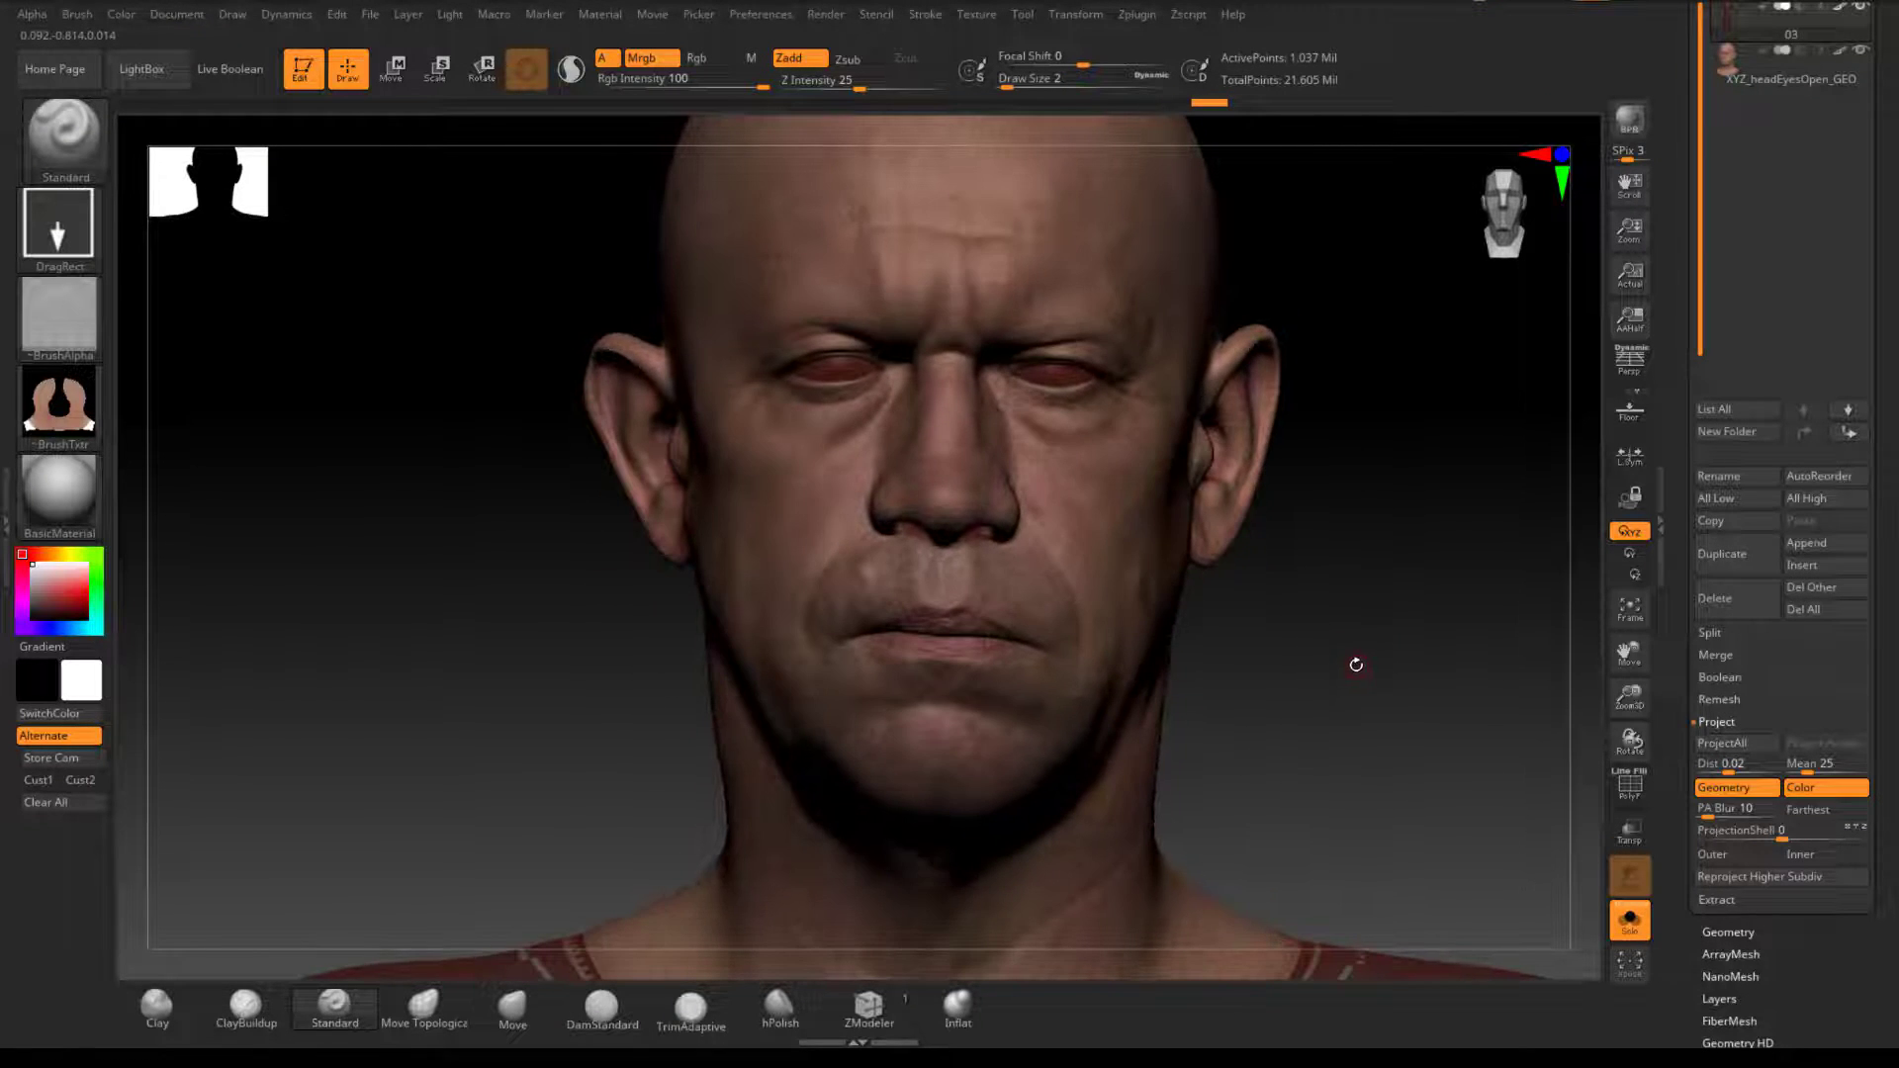
{"action": "key", "text": "ctrl+d"}
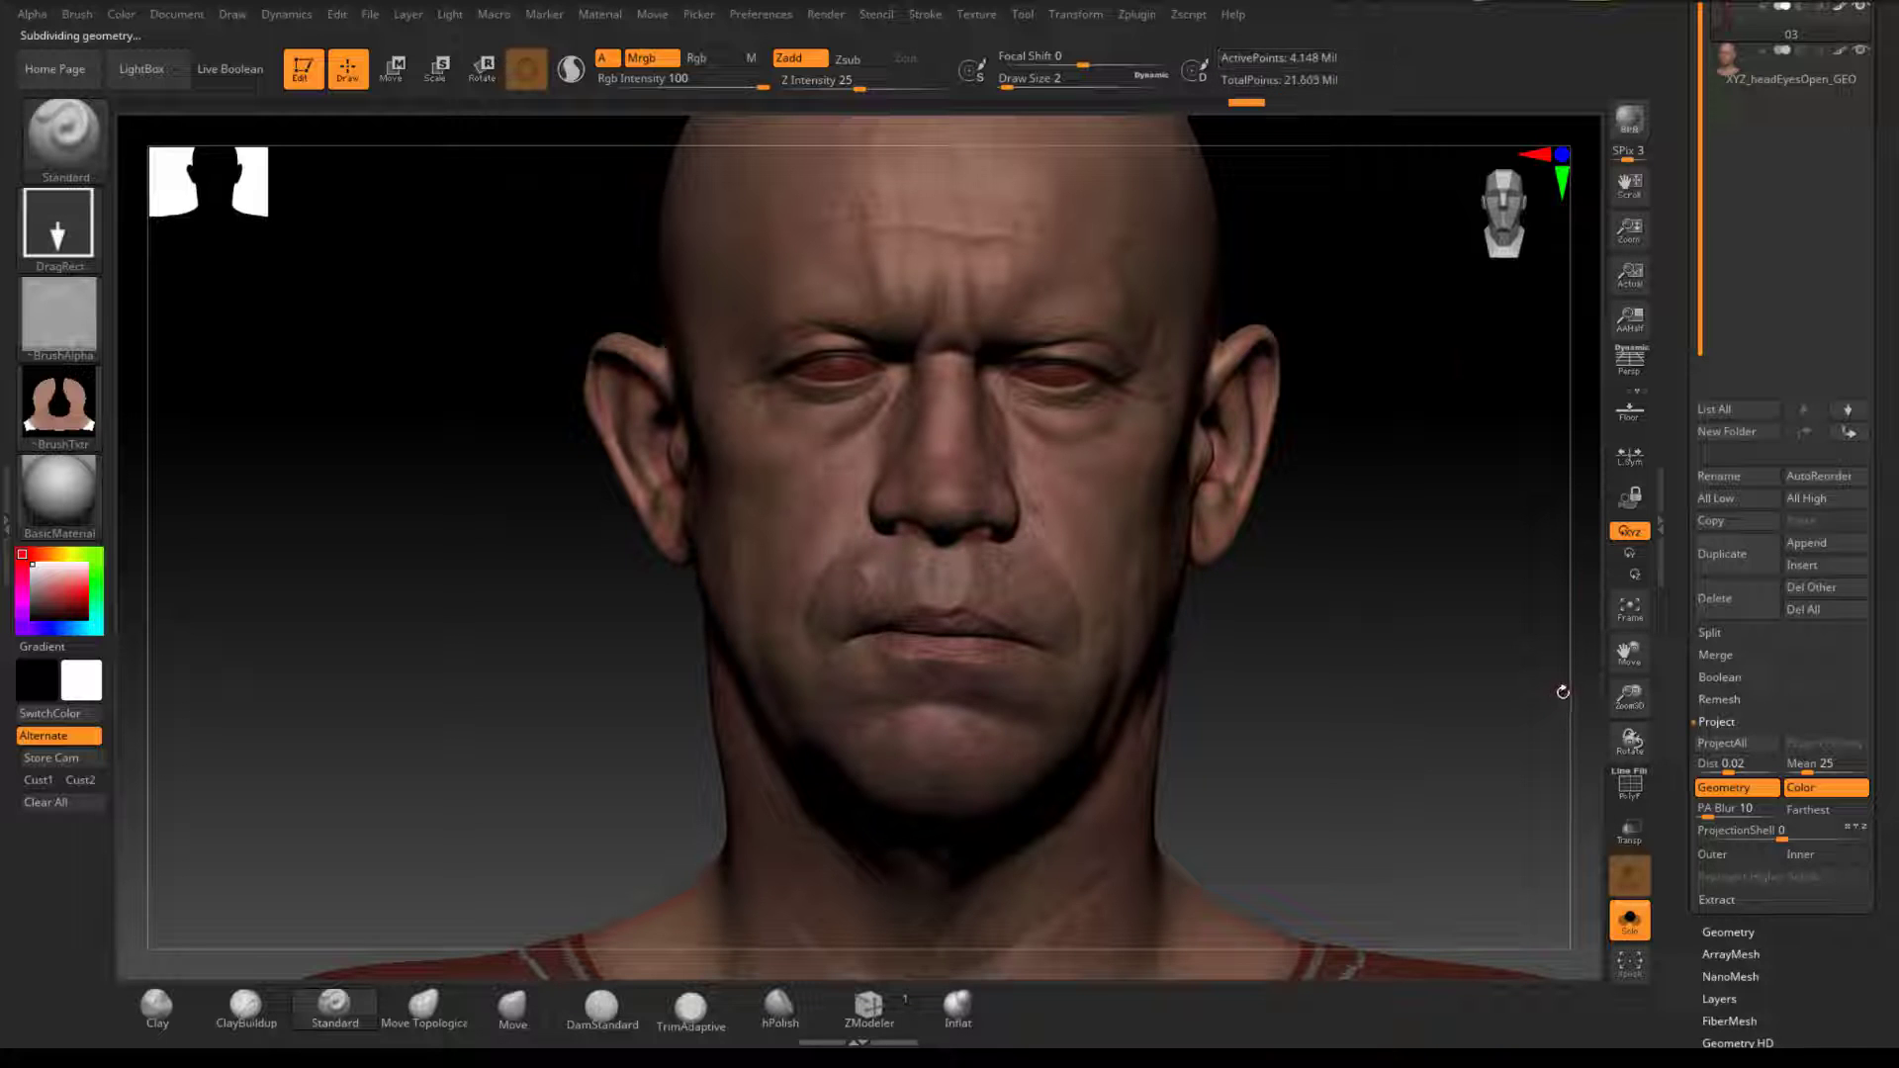
{"action": "key", "text": "shift+d"}
{"action": "left_click_drag", "start_coordinate": [1687, 905], "coordinate": [1689, 840]}
{"action": "scroll", "coordinate": [1690, 839], "scroll_direction": "down", "scroll_amount": 2}
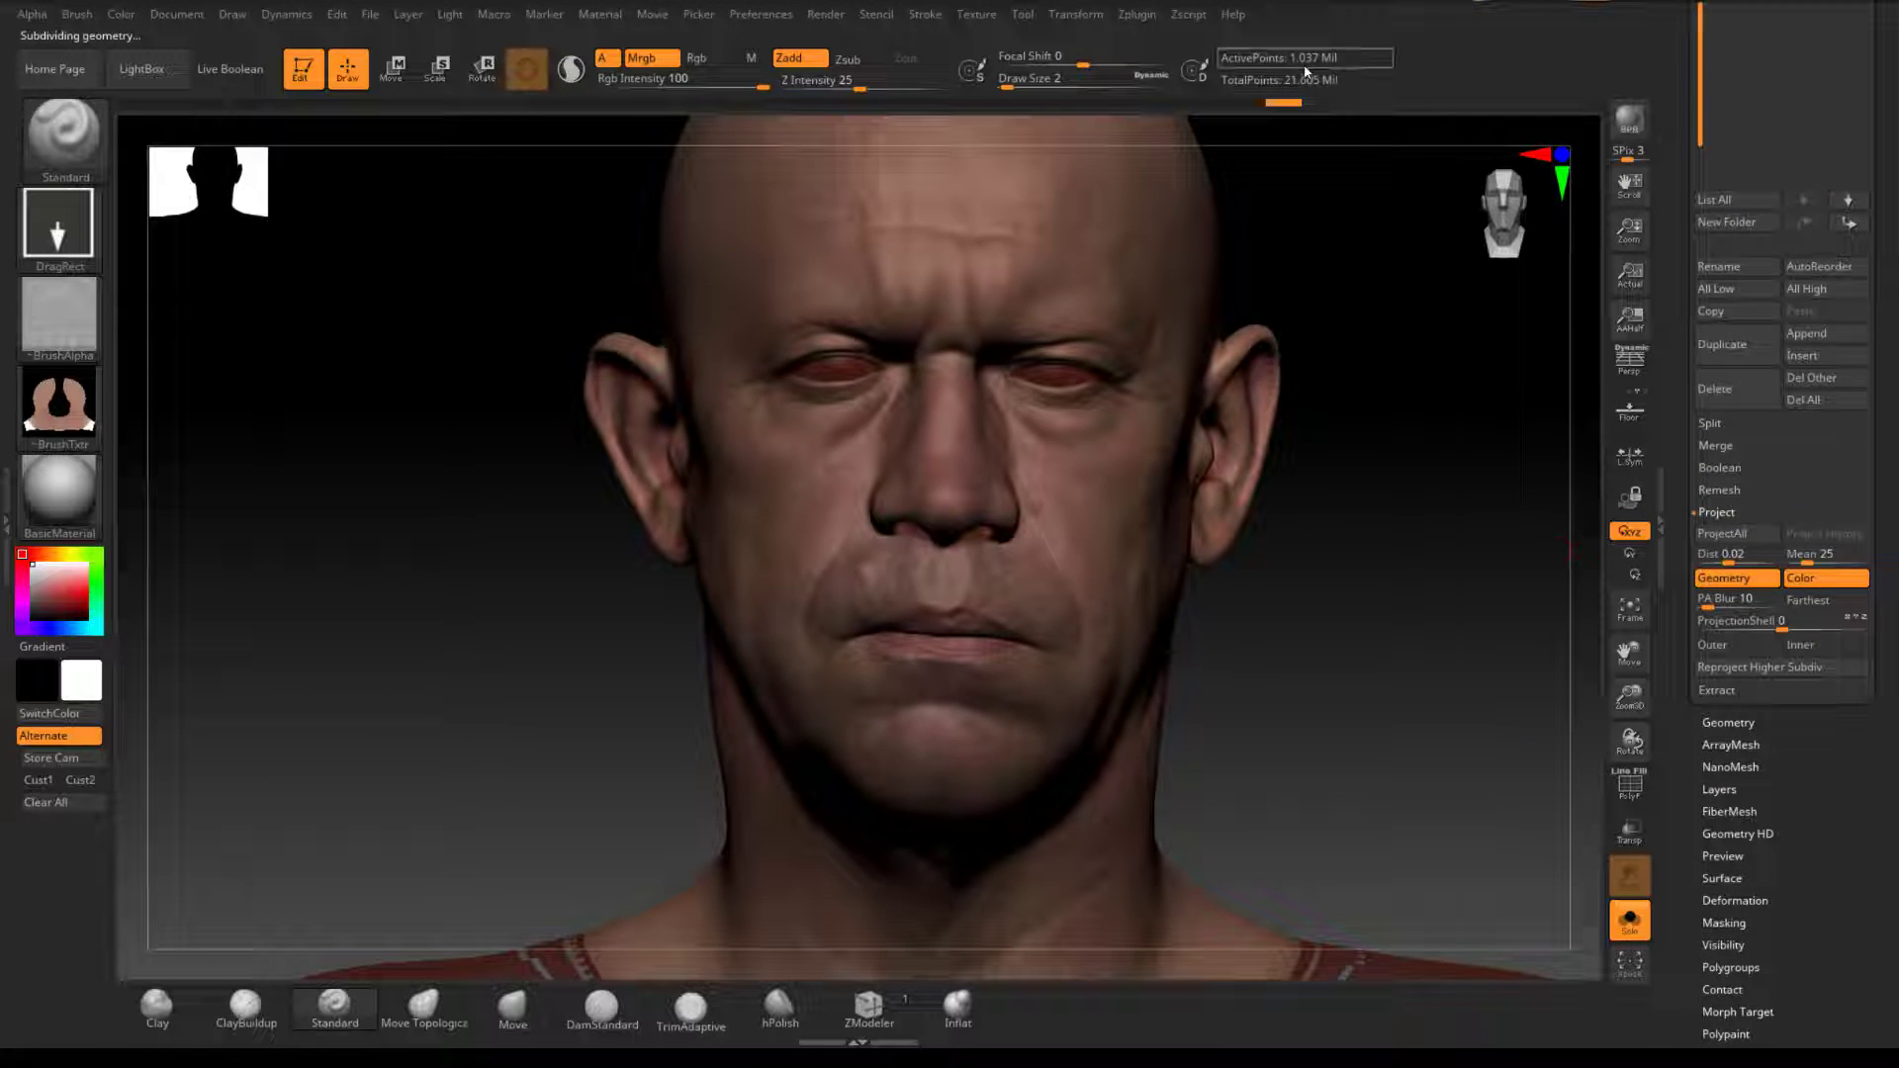
{"action": "scroll", "coordinate": [1696, 817], "scroll_direction": "down", "scroll_amount": 5}
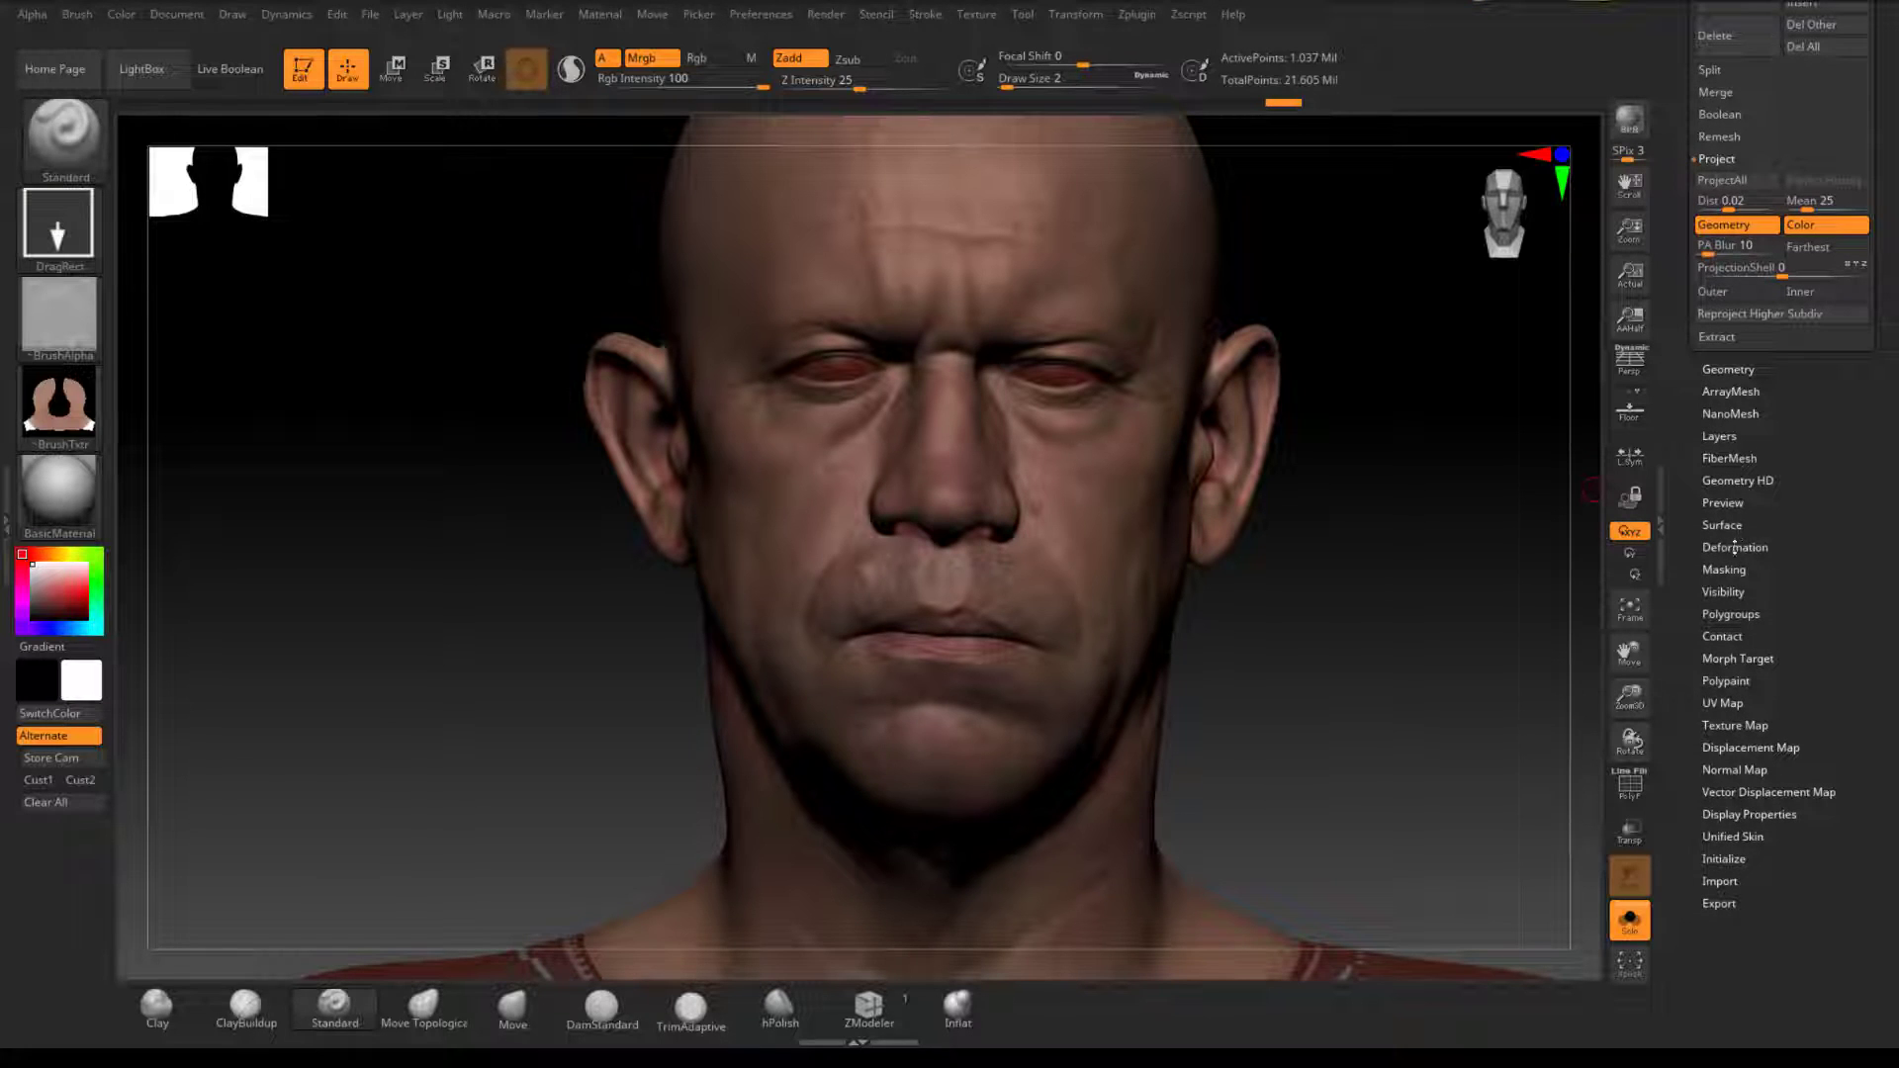
{"action": "key", "text": "ctrl+shift"}
{"action": "left_click", "coordinate": [1738, 660]}
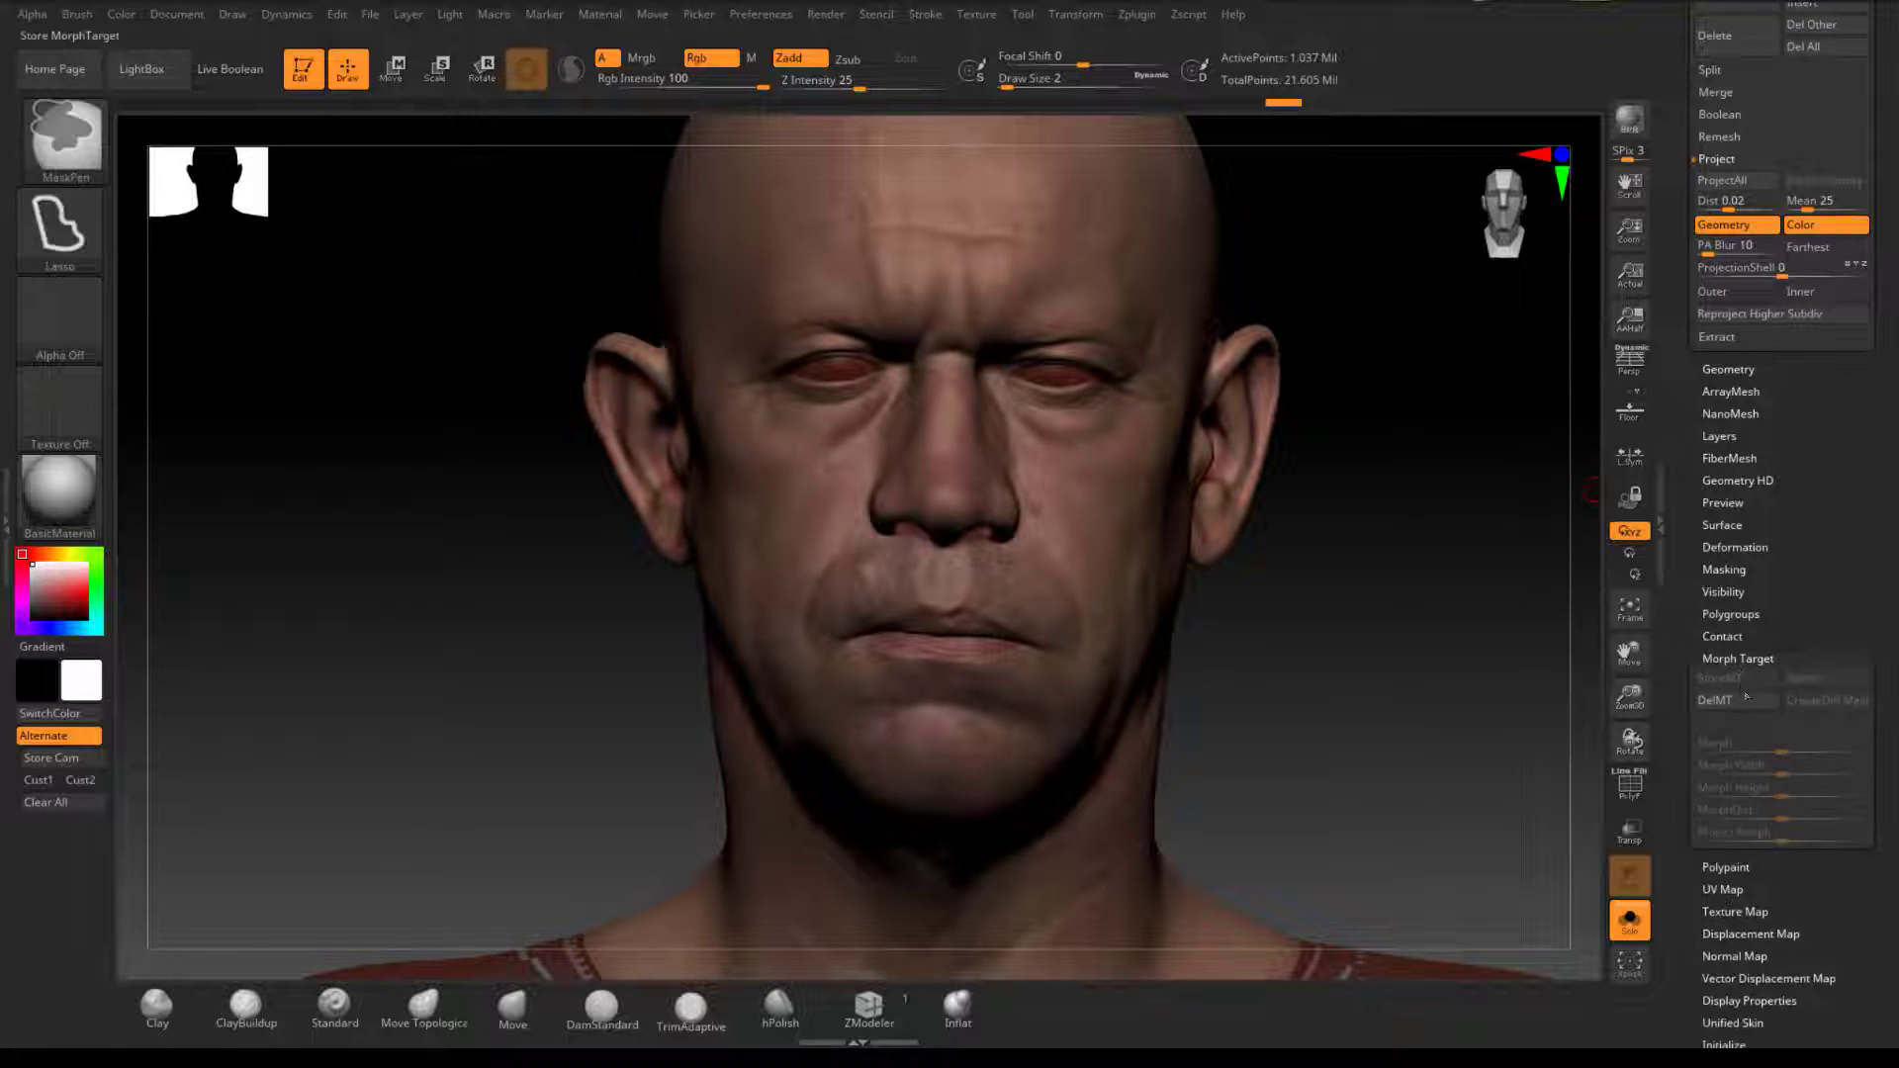
{"action": "left_click", "coordinate": [1731, 680]}
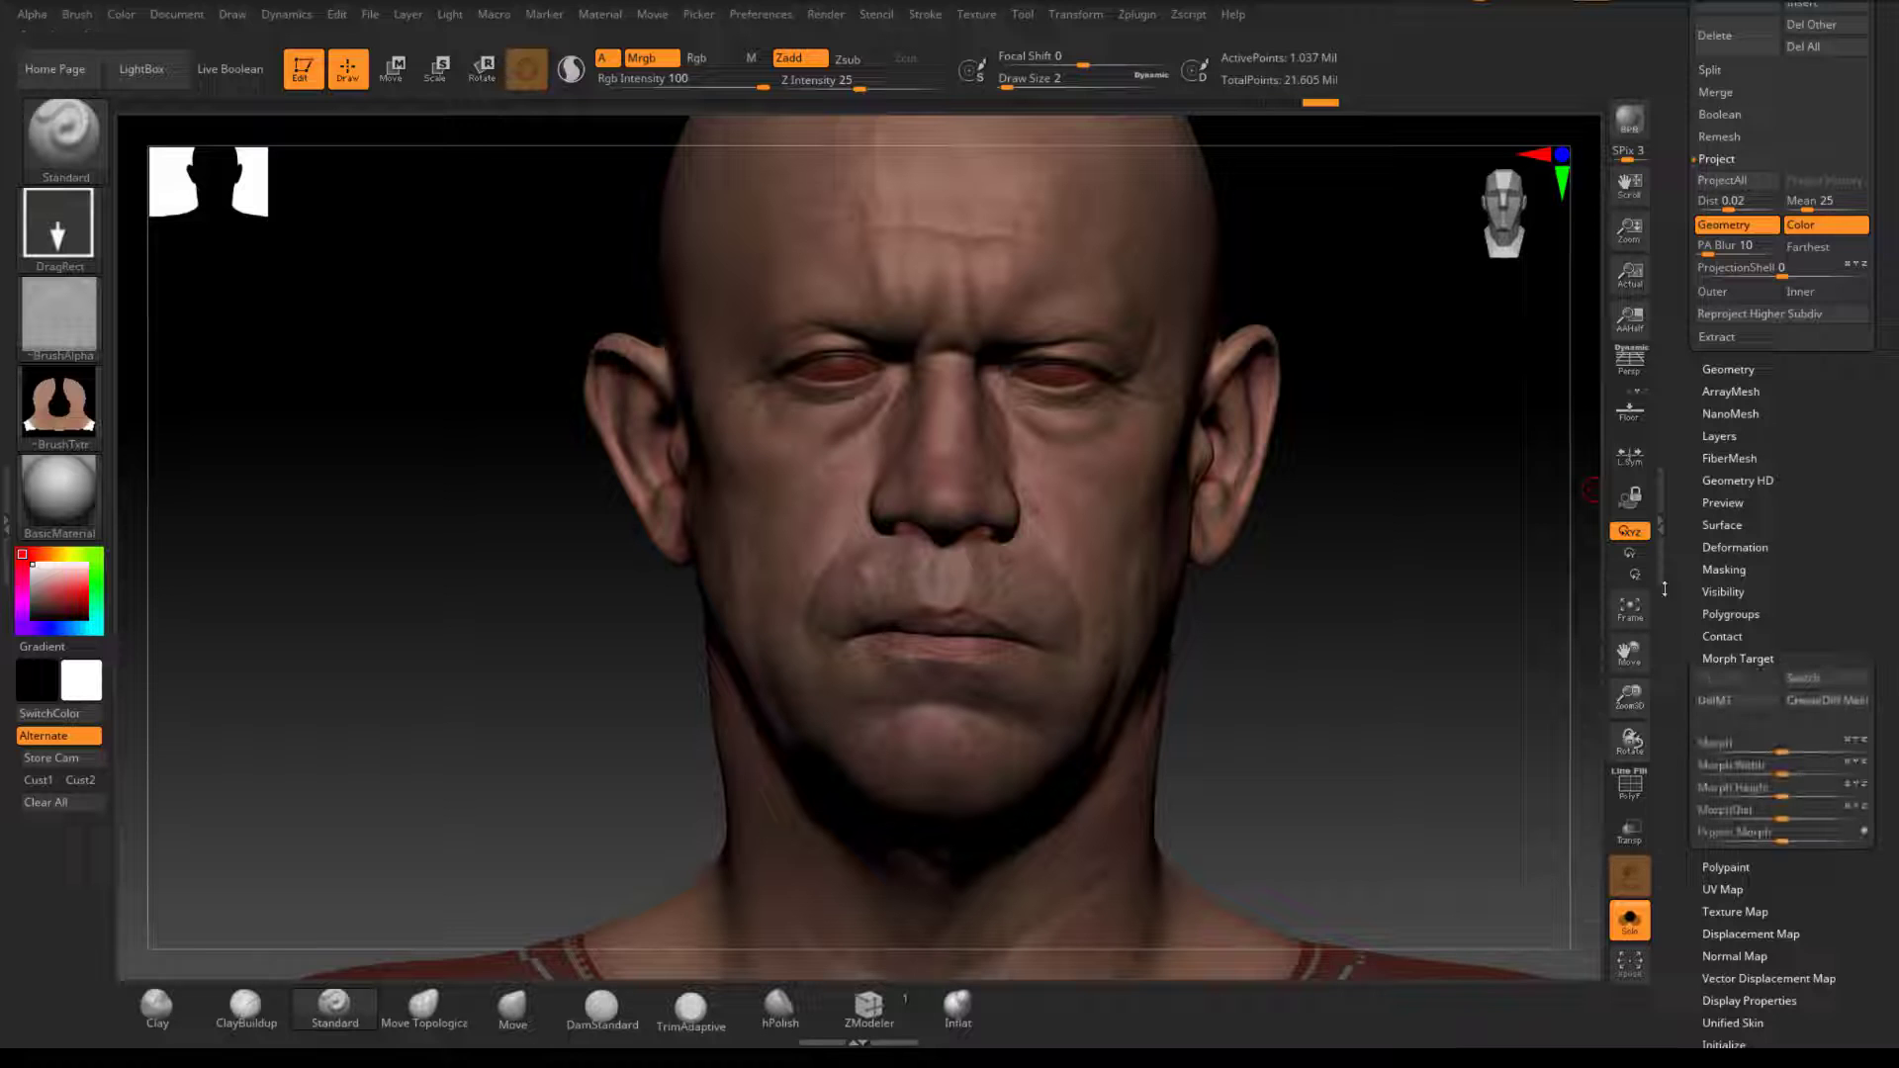
Step: Raise the body to its highest subdivision level and run ProjectAll for the finest skin detail and colour
{"action": "left_click_drag", "start_coordinate": [1664, 601], "coordinate": [1663, 578]}
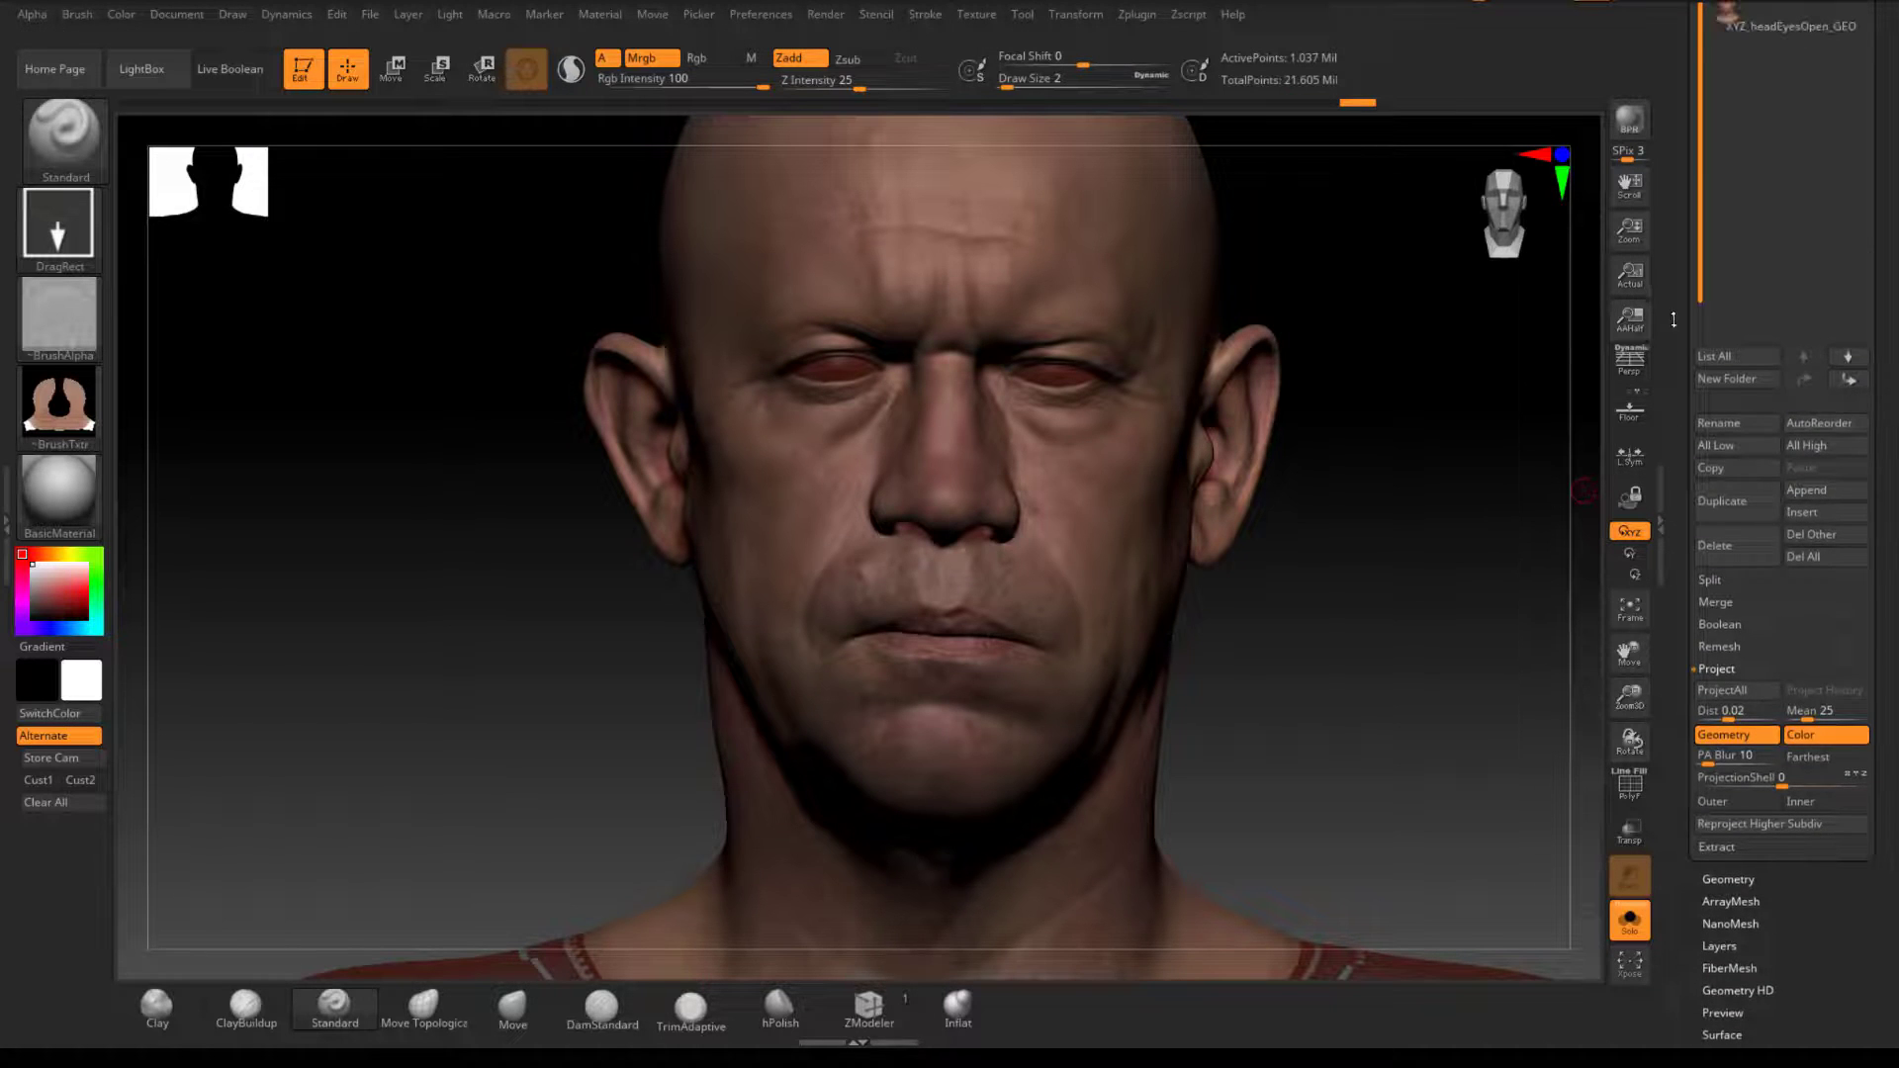
{"action": "scroll", "coordinate": [1669, 396], "scroll_direction": "up", "scroll_amount": 5}
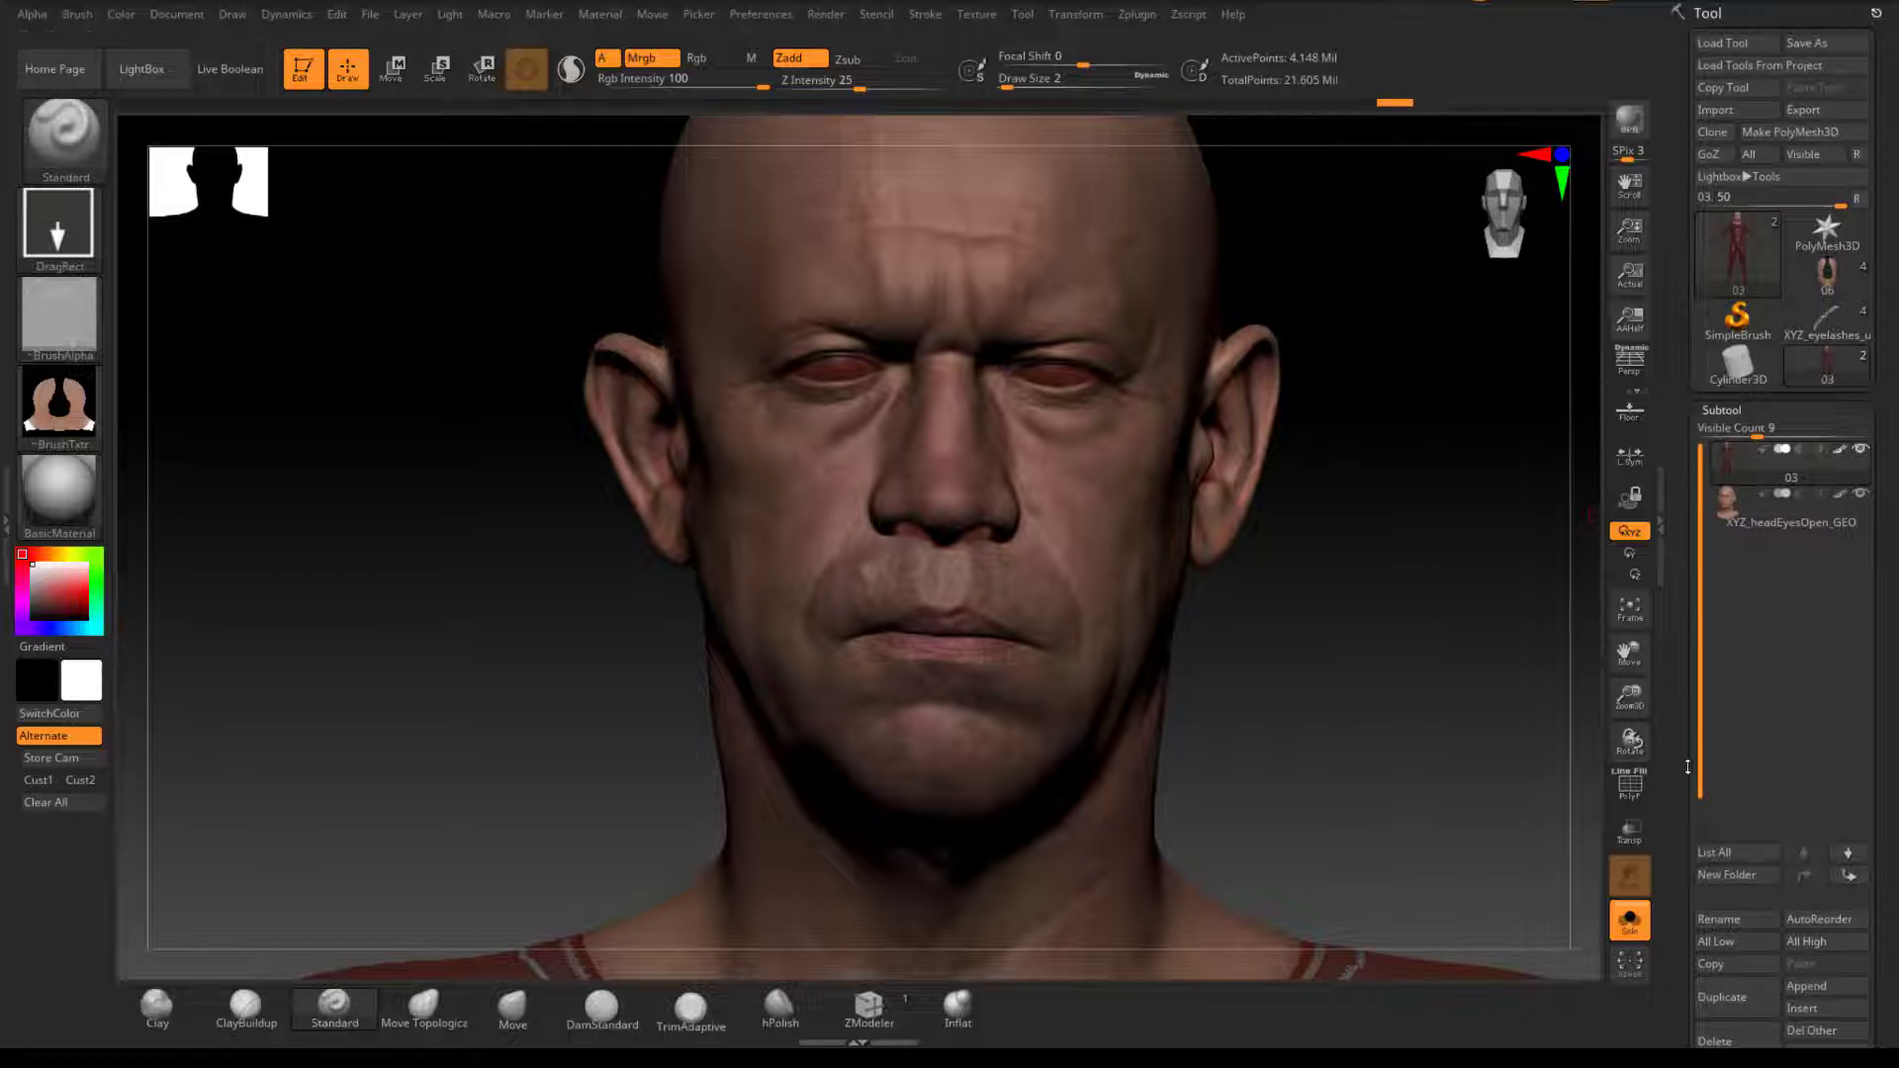
{"action": "scroll", "coordinate": [1683, 791], "scroll_direction": "down", "scroll_amount": 3}
{"action": "left_click", "coordinate": [1722, 1015]}
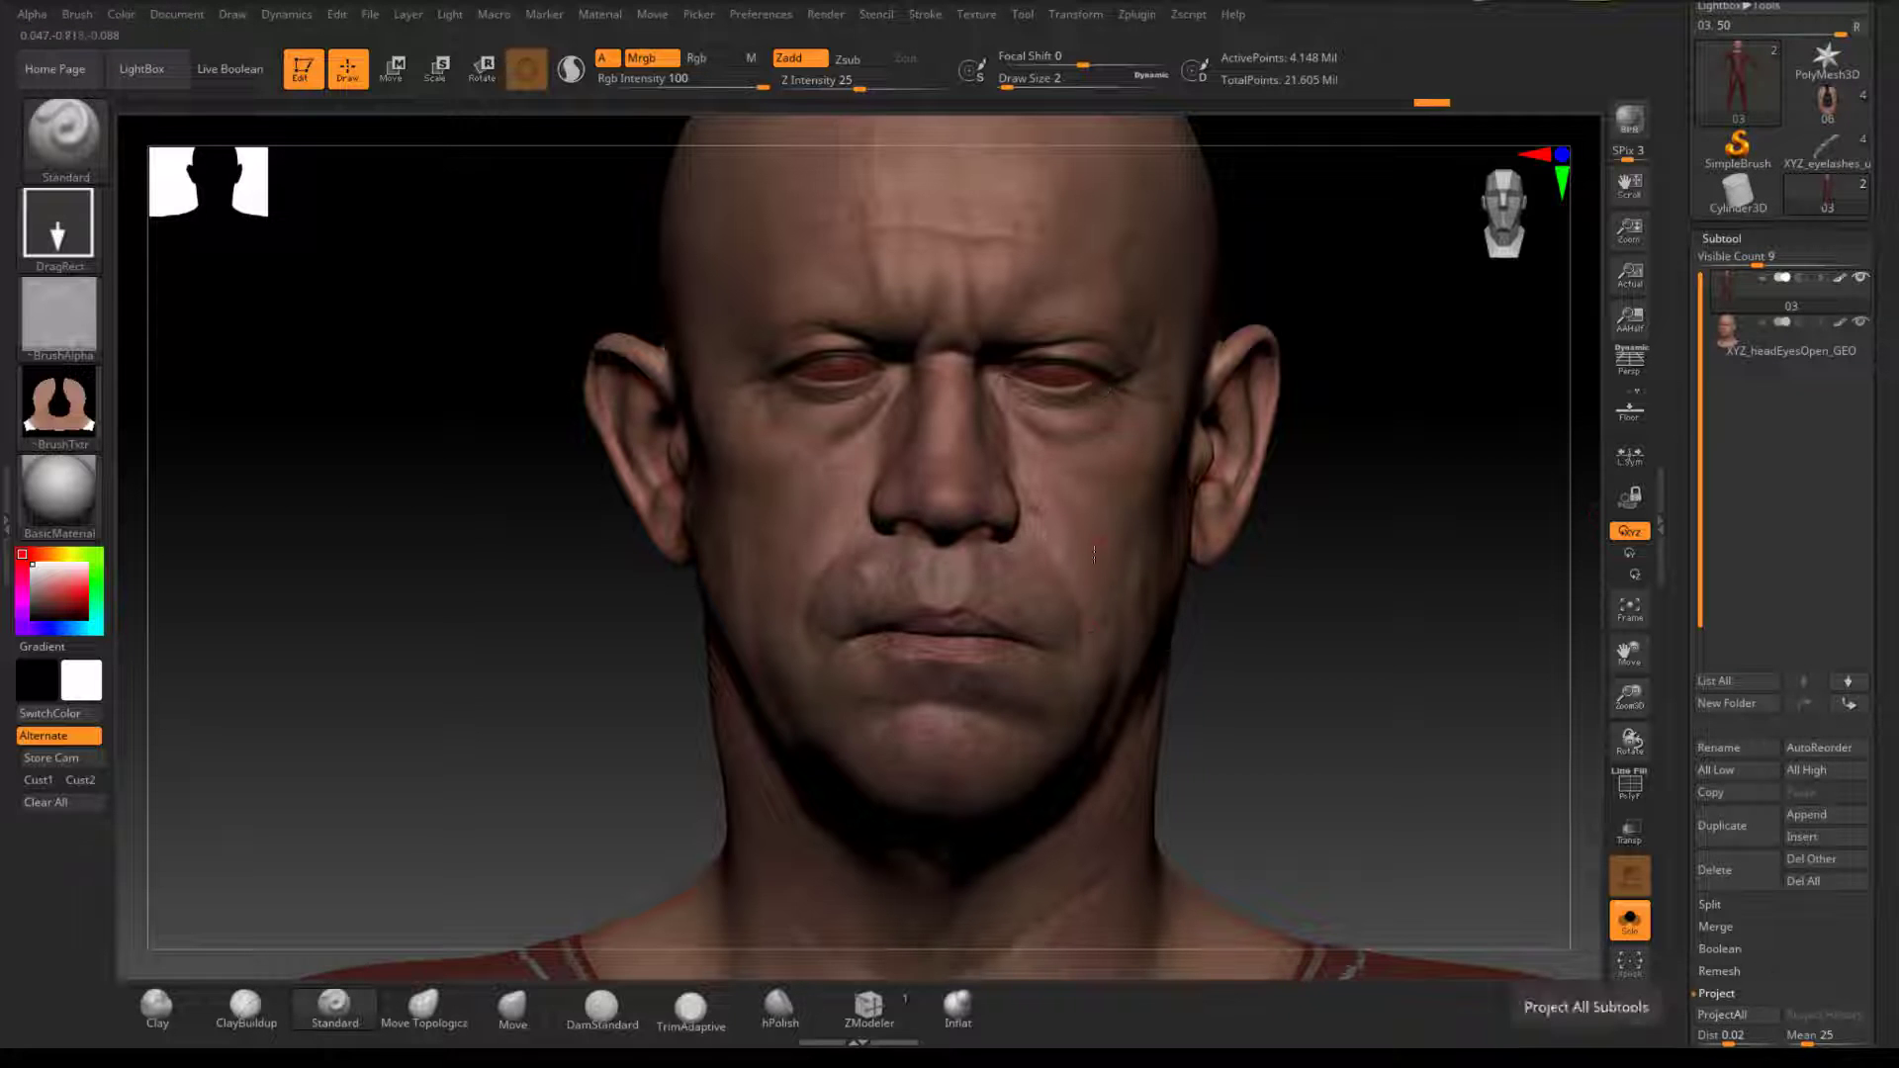
Step: Examine the projected skin detail and polypaint on the face, ears and head profile from several angles and distances
{"action": "left_click_drag", "start_coordinate": [1300, 652], "coordinate": [1386, 682]}
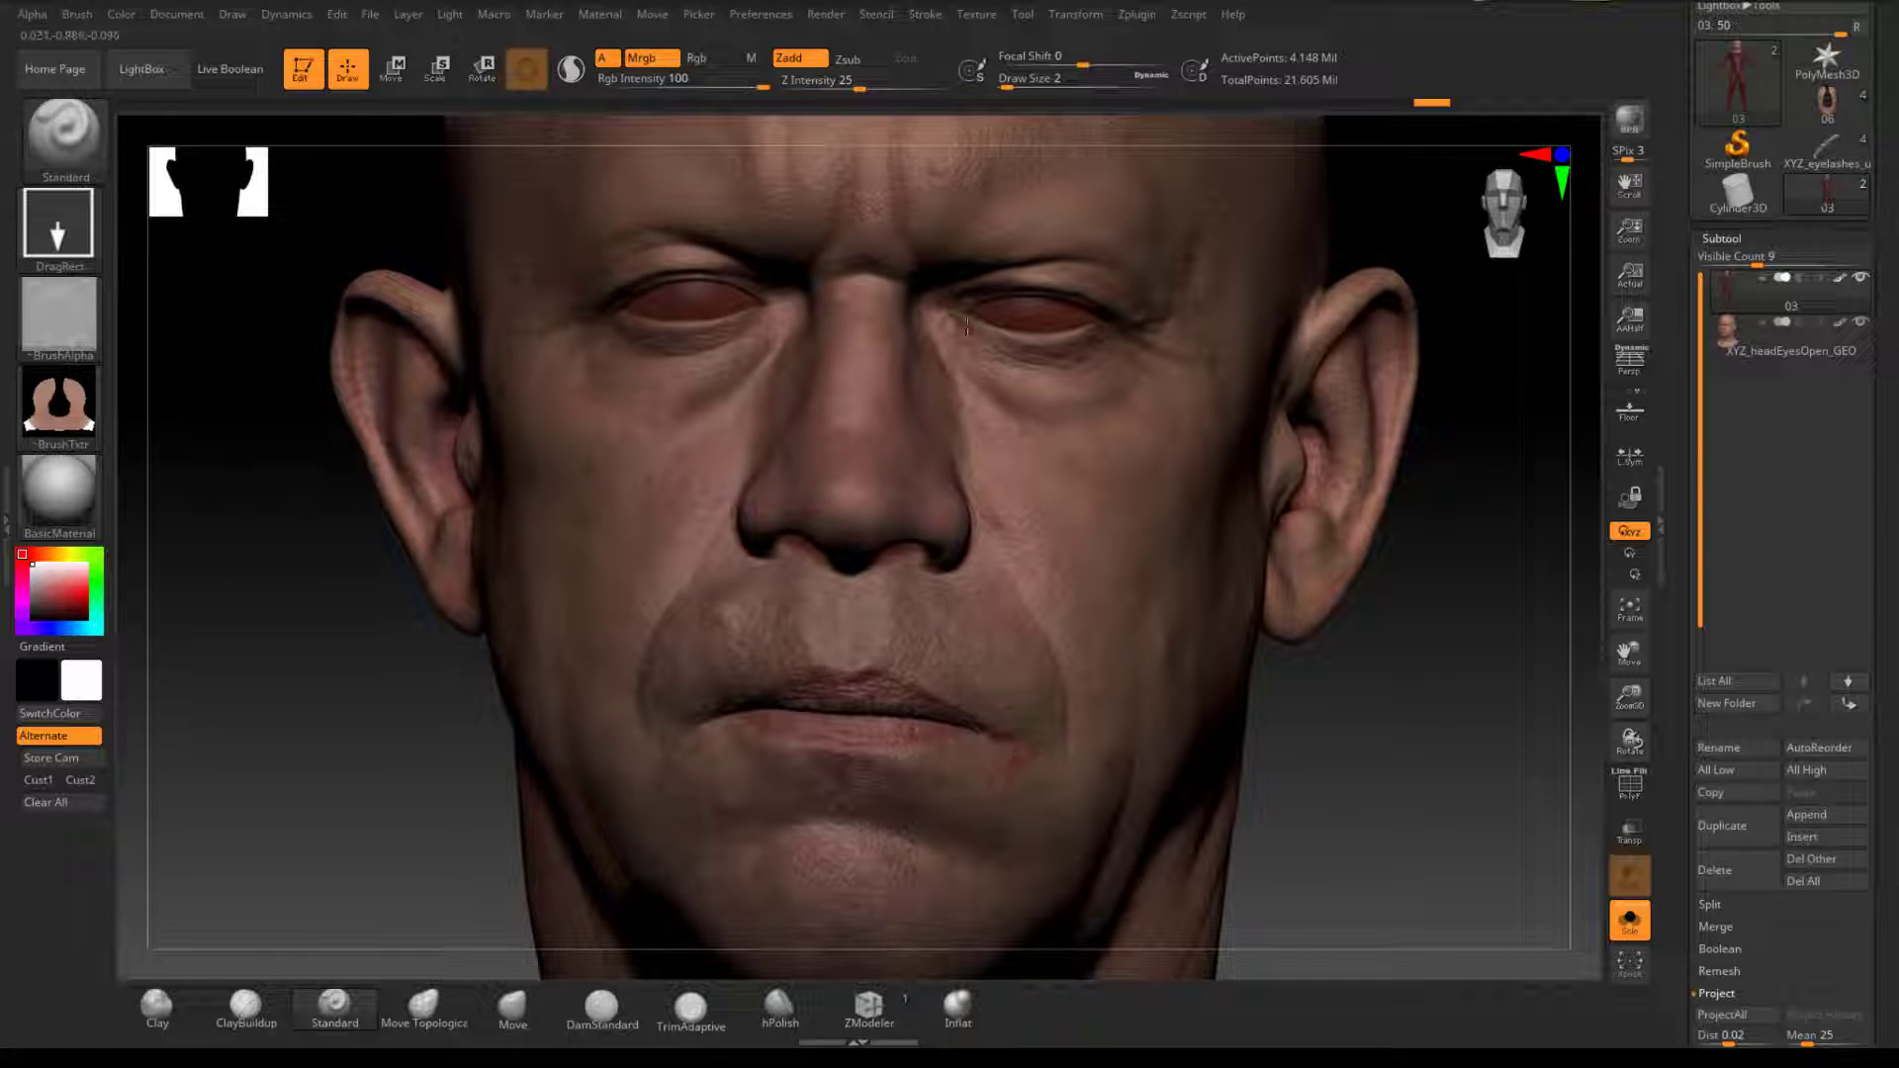
{"action": "key", "text": "shift"}
{"action": "key", "text": "shift"}
{"action": "left_click_drag", "start_coordinate": [1421, 733], "coordinate": [945, 499]}
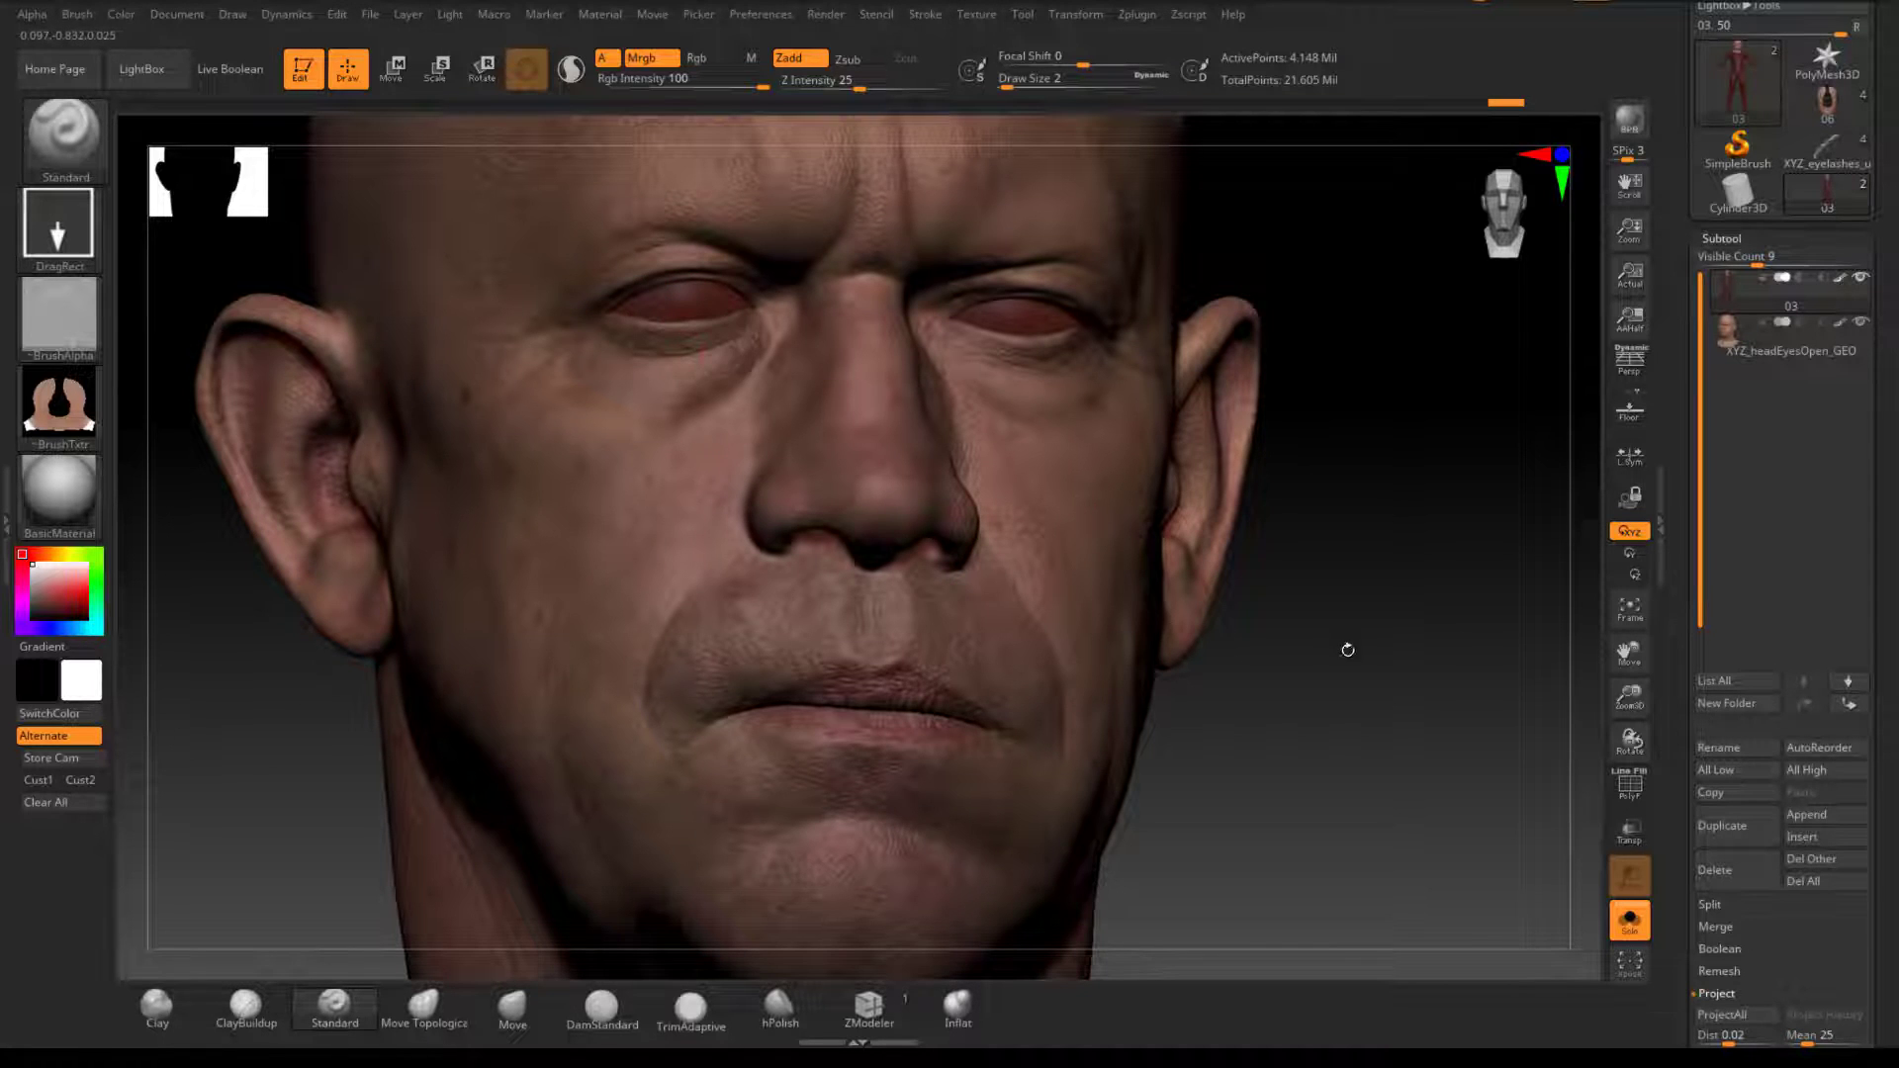
{"action": "left_click_drag", "start_coordinate": [1318, 615], "coordinate": [1313, 568], "text": "alt"}
{"action": "left_click_drag", "start_coordinate": [1199, 498], "coordinate": [1241, 652], "text": "alt"}
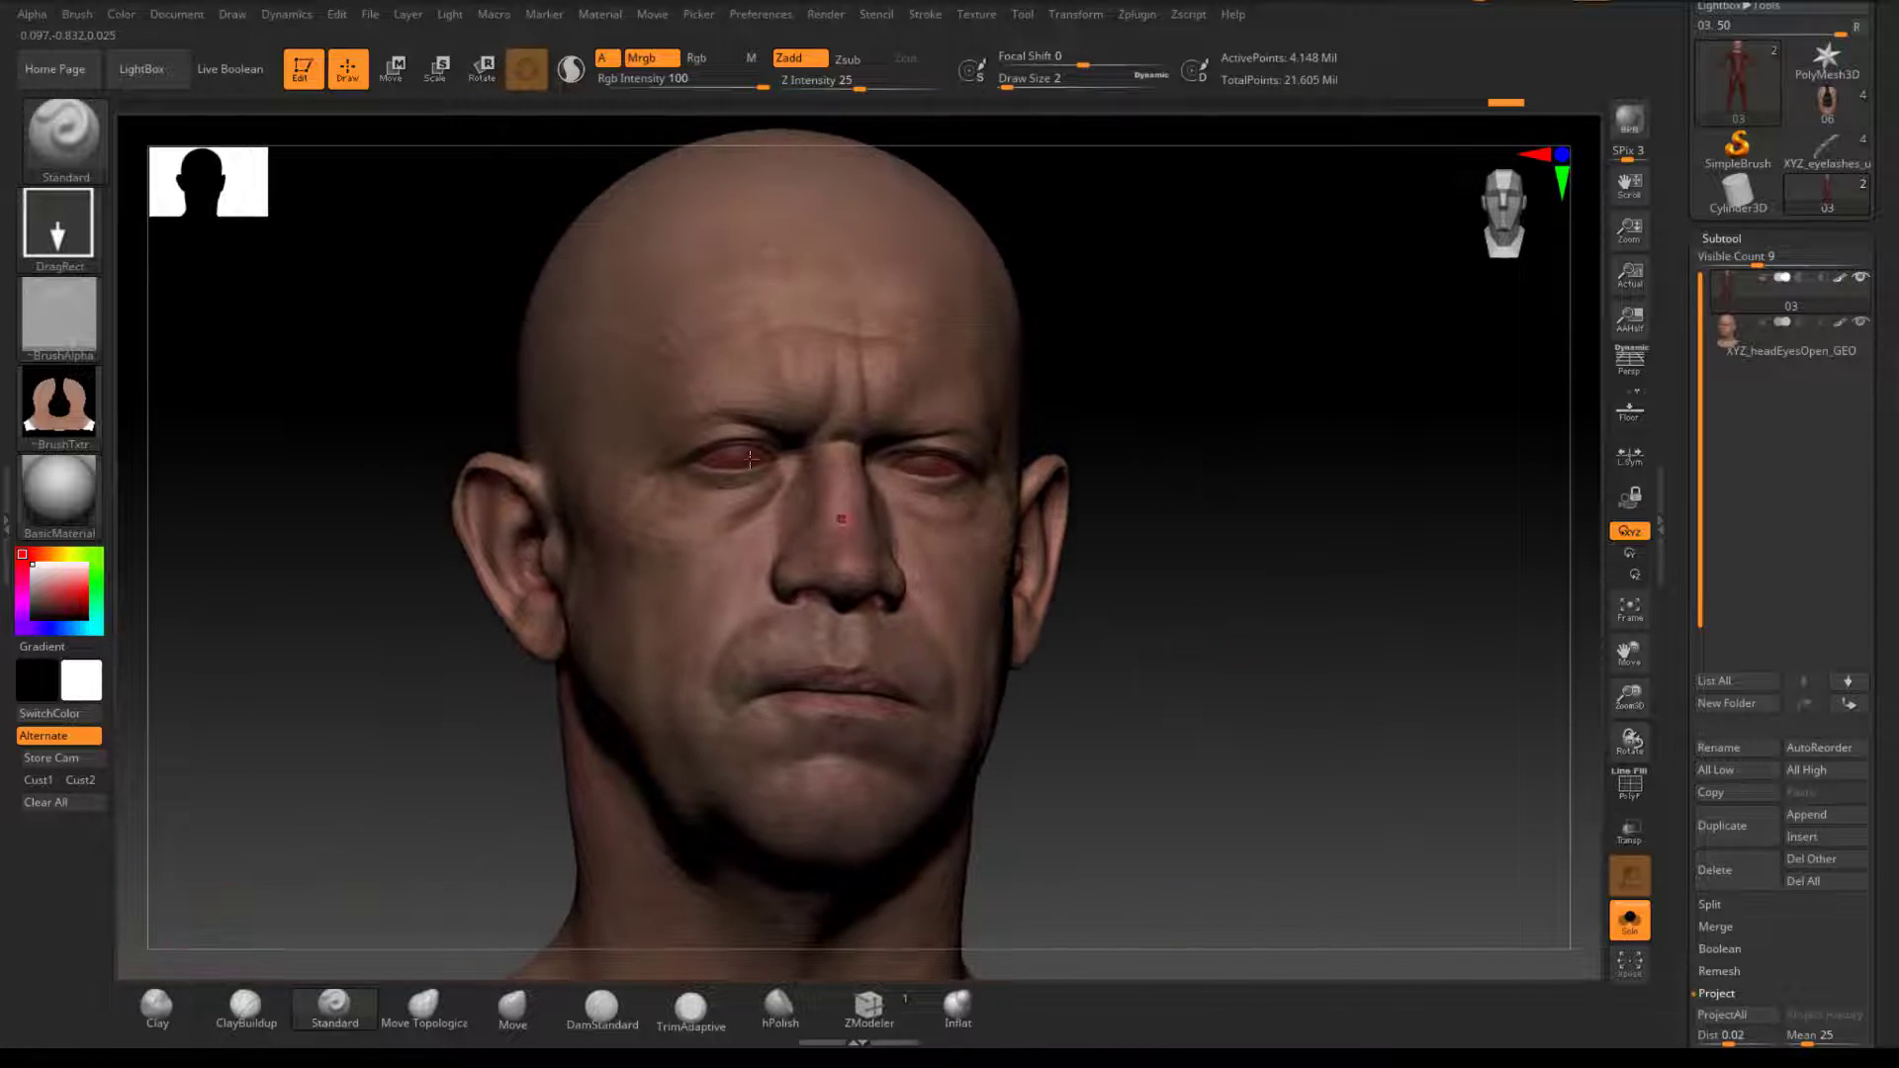
{"action": "left_click_drag", "start_coordinate": [1188, 408], "coordinate": [1255, 411]}
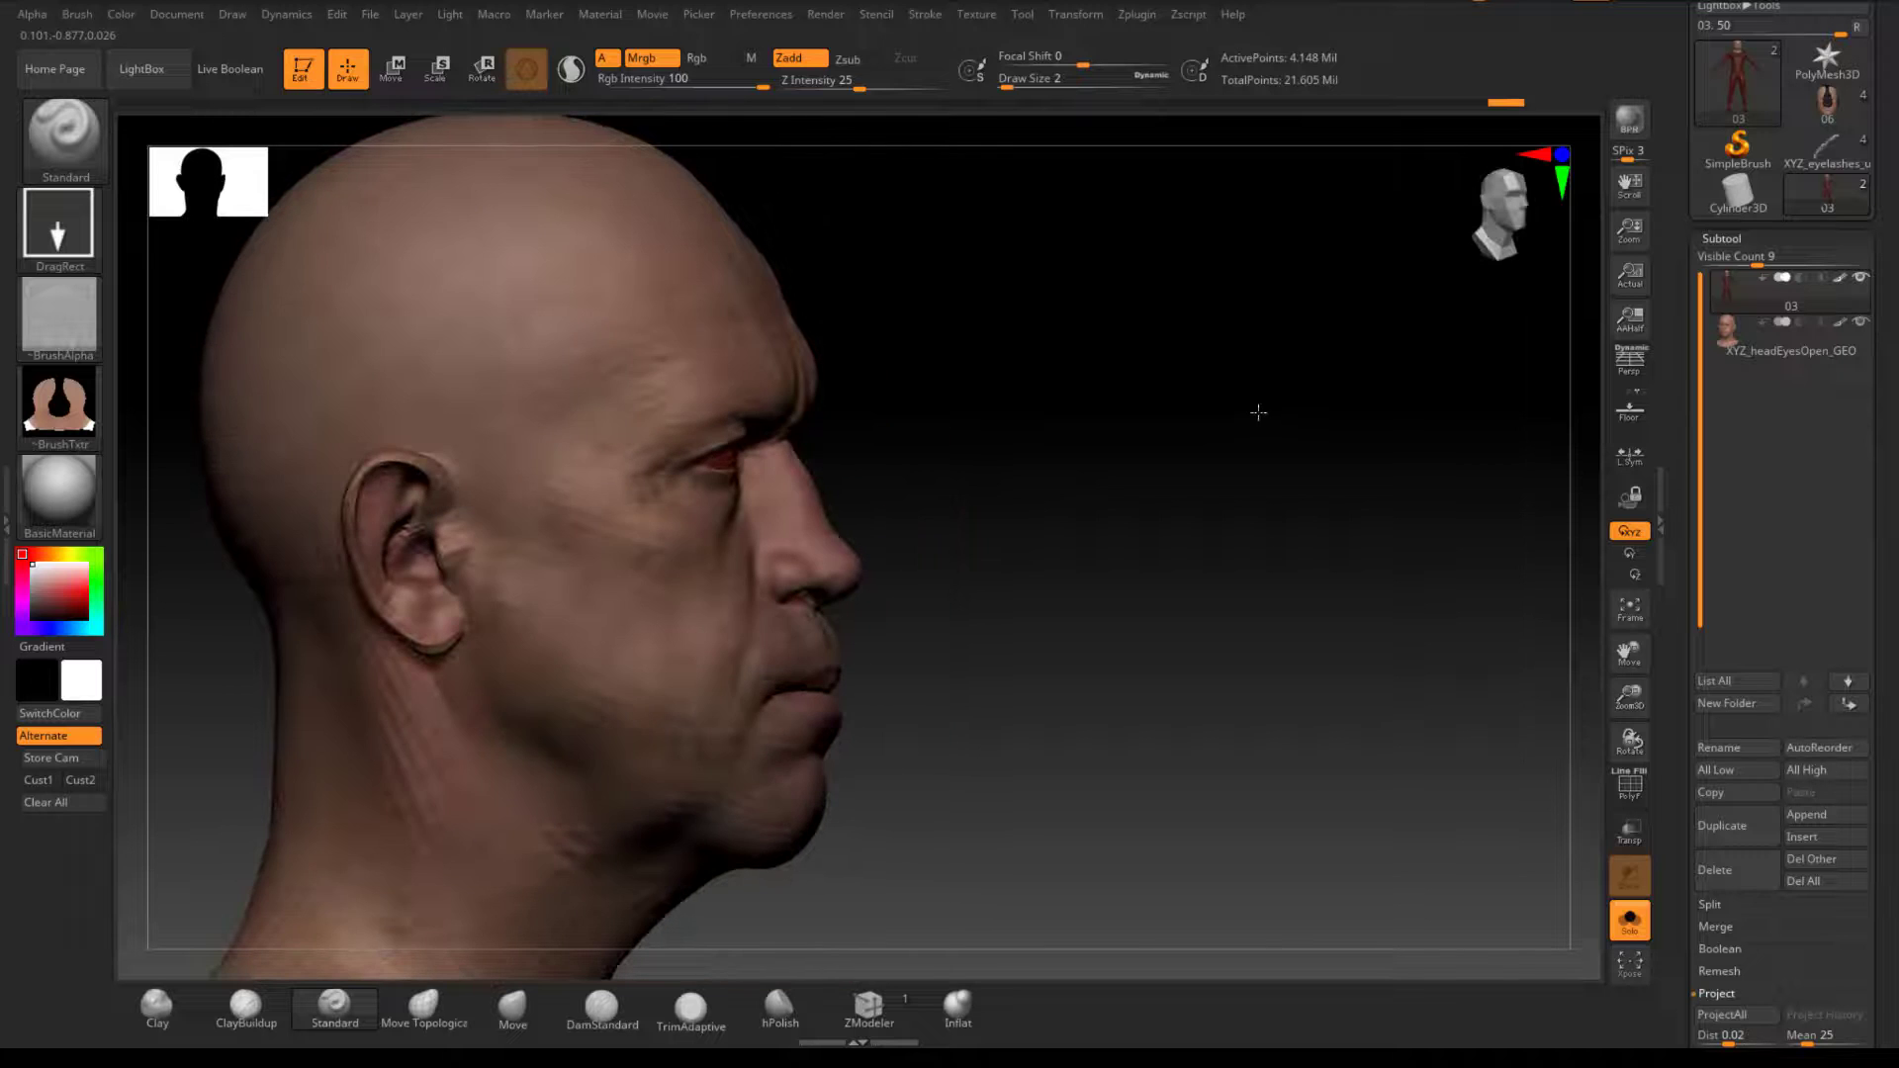
{"action": "left_click_drag", "start_coordinate": [1061, 488], "coordinate": [989, 486]}
{"action": "left_click_drag", "start_coordinate": [1179, 491], "coordinate": [1177, 569], "text": "alt"}
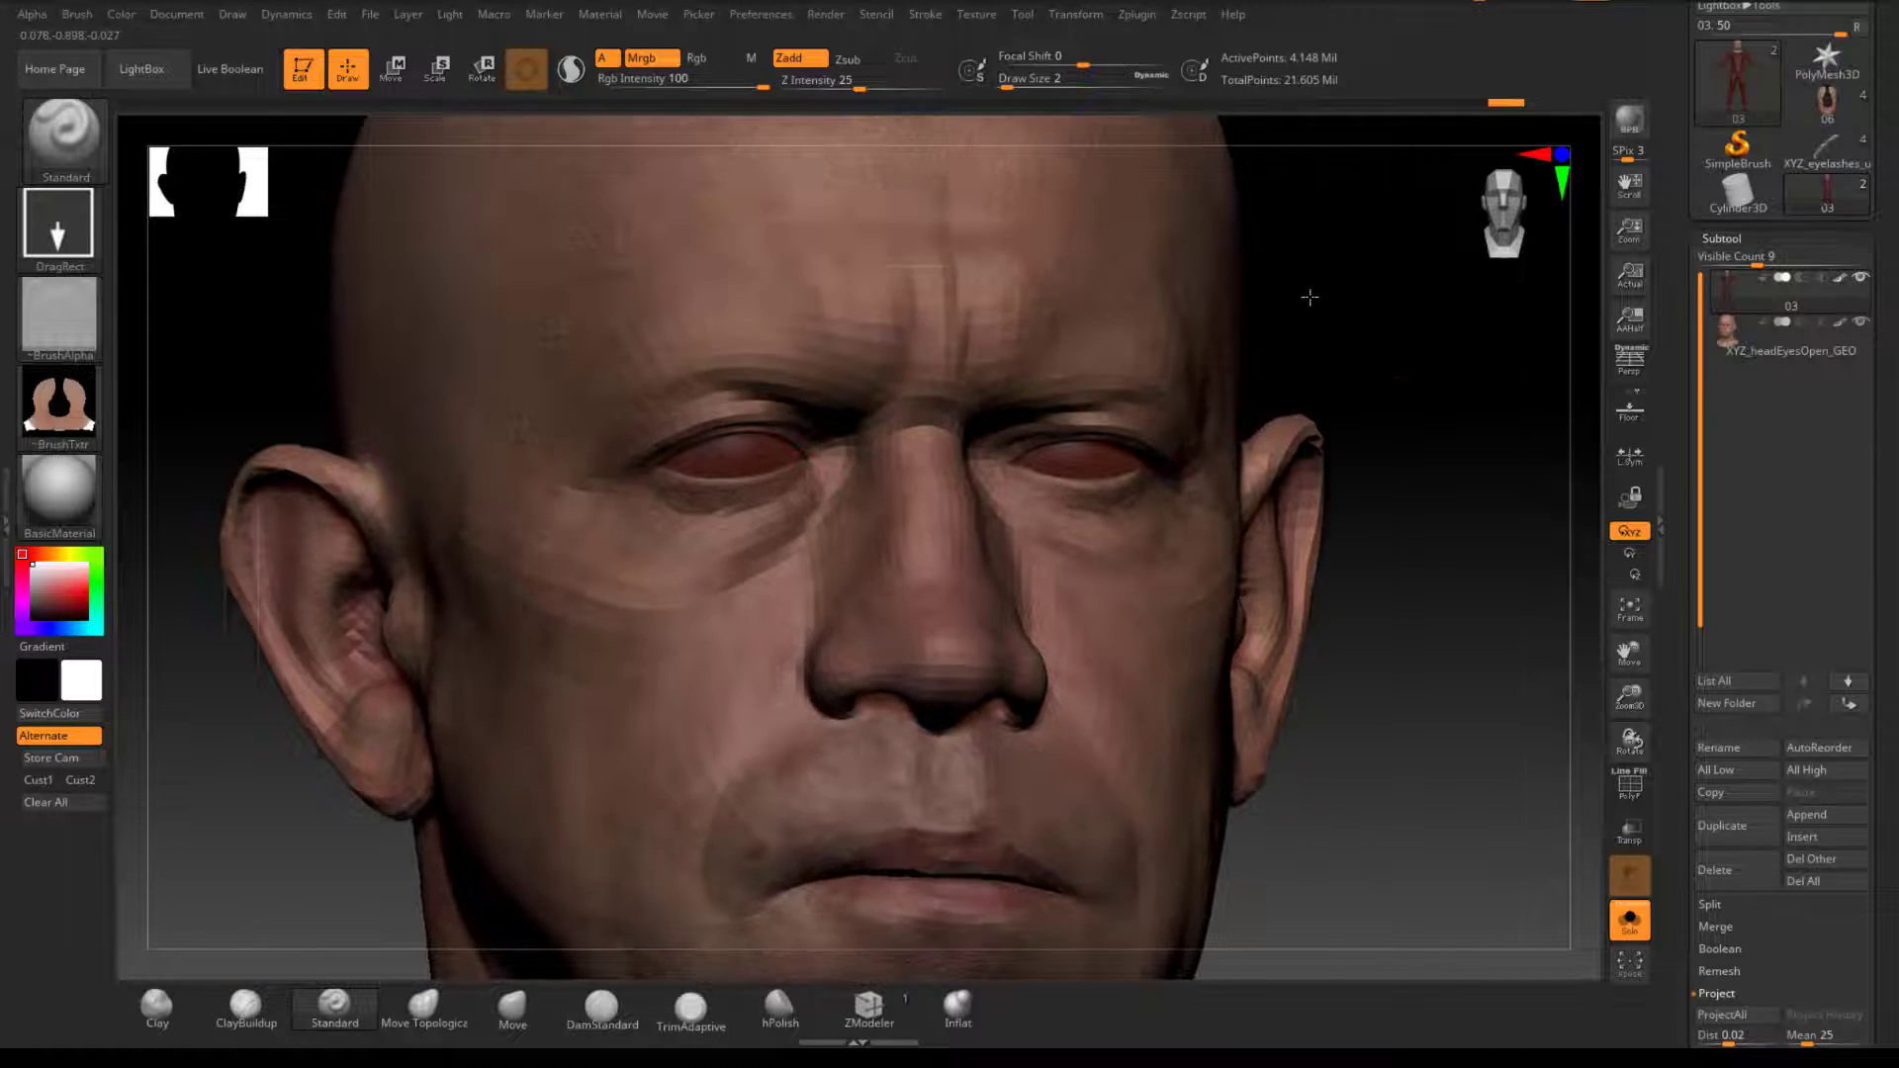
{"action": "left_click_drag", "start_coordinate": [1431, 506], "coordinate": [1315, 373], "text": "alt"}
{"action": "mouse_move", "coordinate": [1454, 457]}
{"action": "left_mouse_down"}
{"action": "mouse_move", "coordinate": [1350, 470]}
{"action": "mouse_move", "coordinate": [1409, 370]}
{"action": "mouse_move", "coordinate": [1444, 441]}
{"action": "left_mouse_up"}
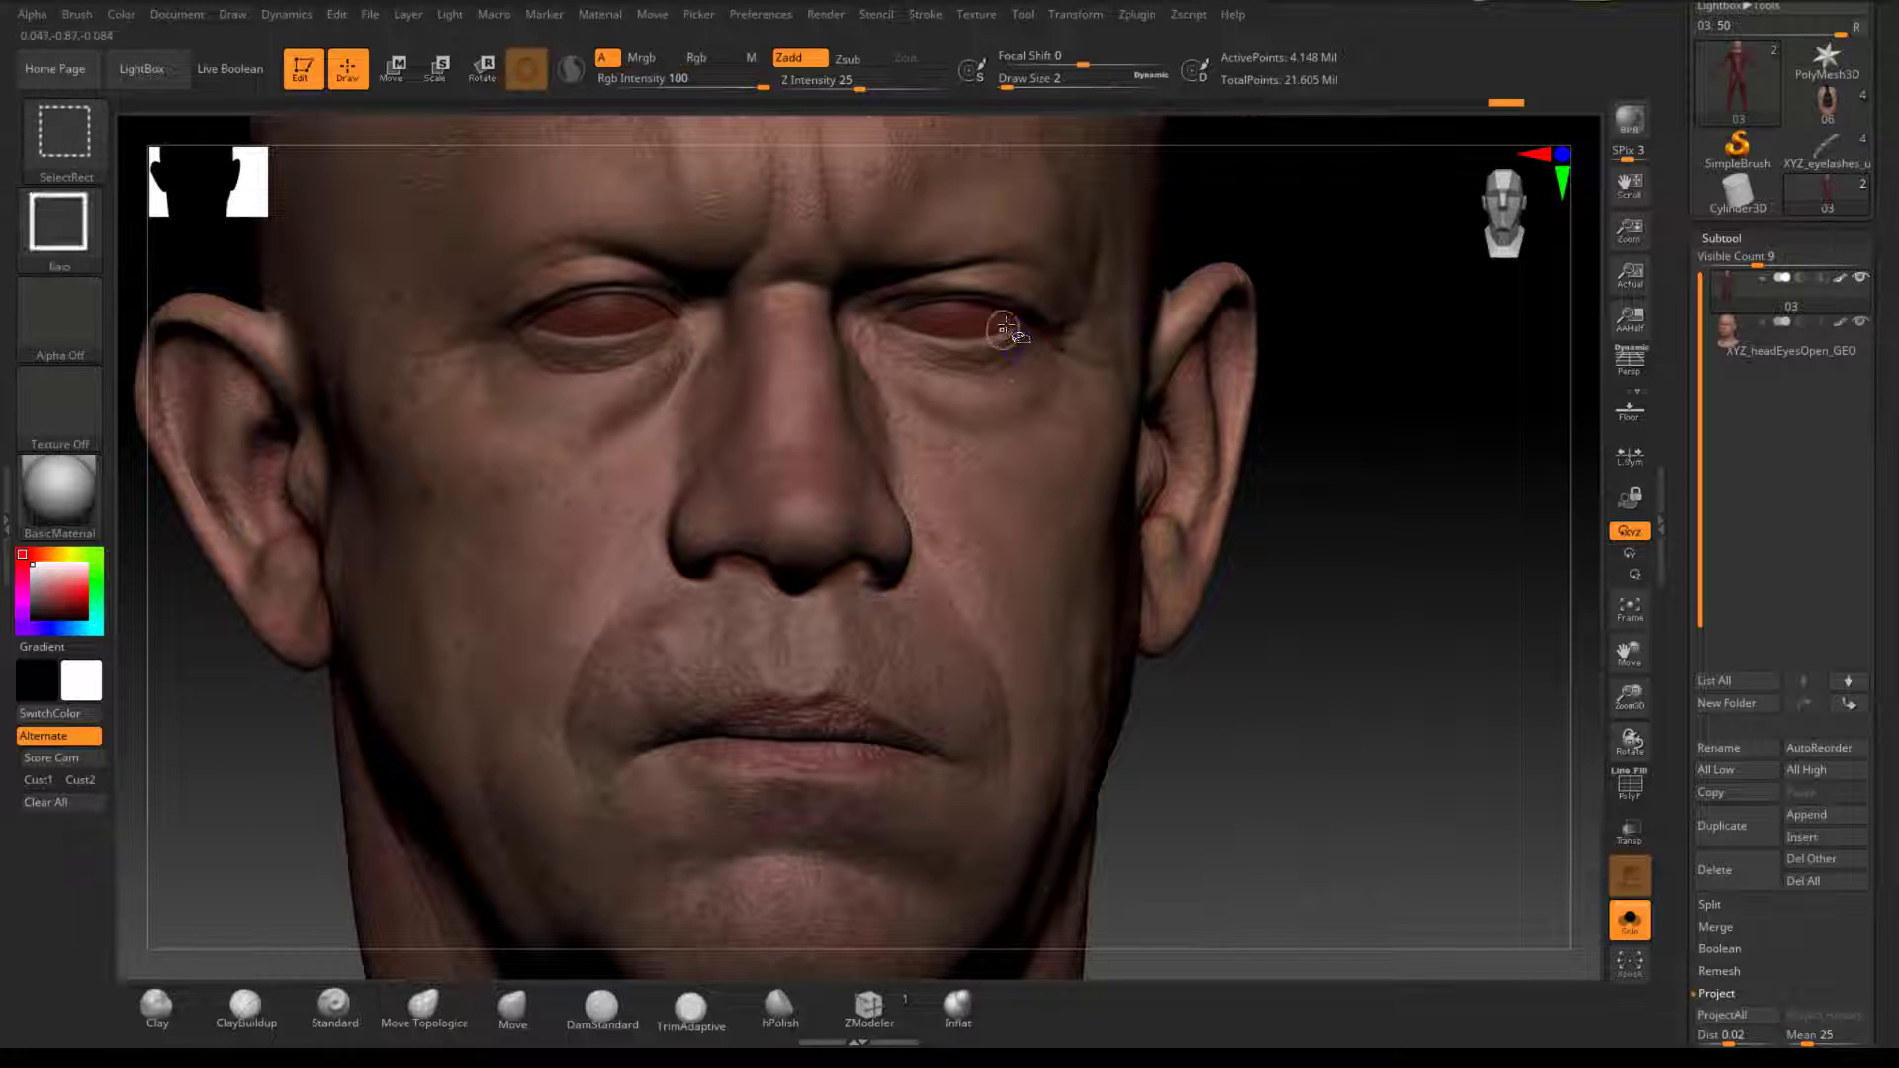
{"action": "mouse_move", "coordinate": [1411, 543]}
{"action": "left_mouse_down"}
{"action": "mouse_move", "coordinate": [1394, 644]}
{"action": "mouse_move", "coordinate": [1278, 331]}
{"action": "mouse_move", "coordinate": [1263, 348]}
{"action": "left_mouse_up"}
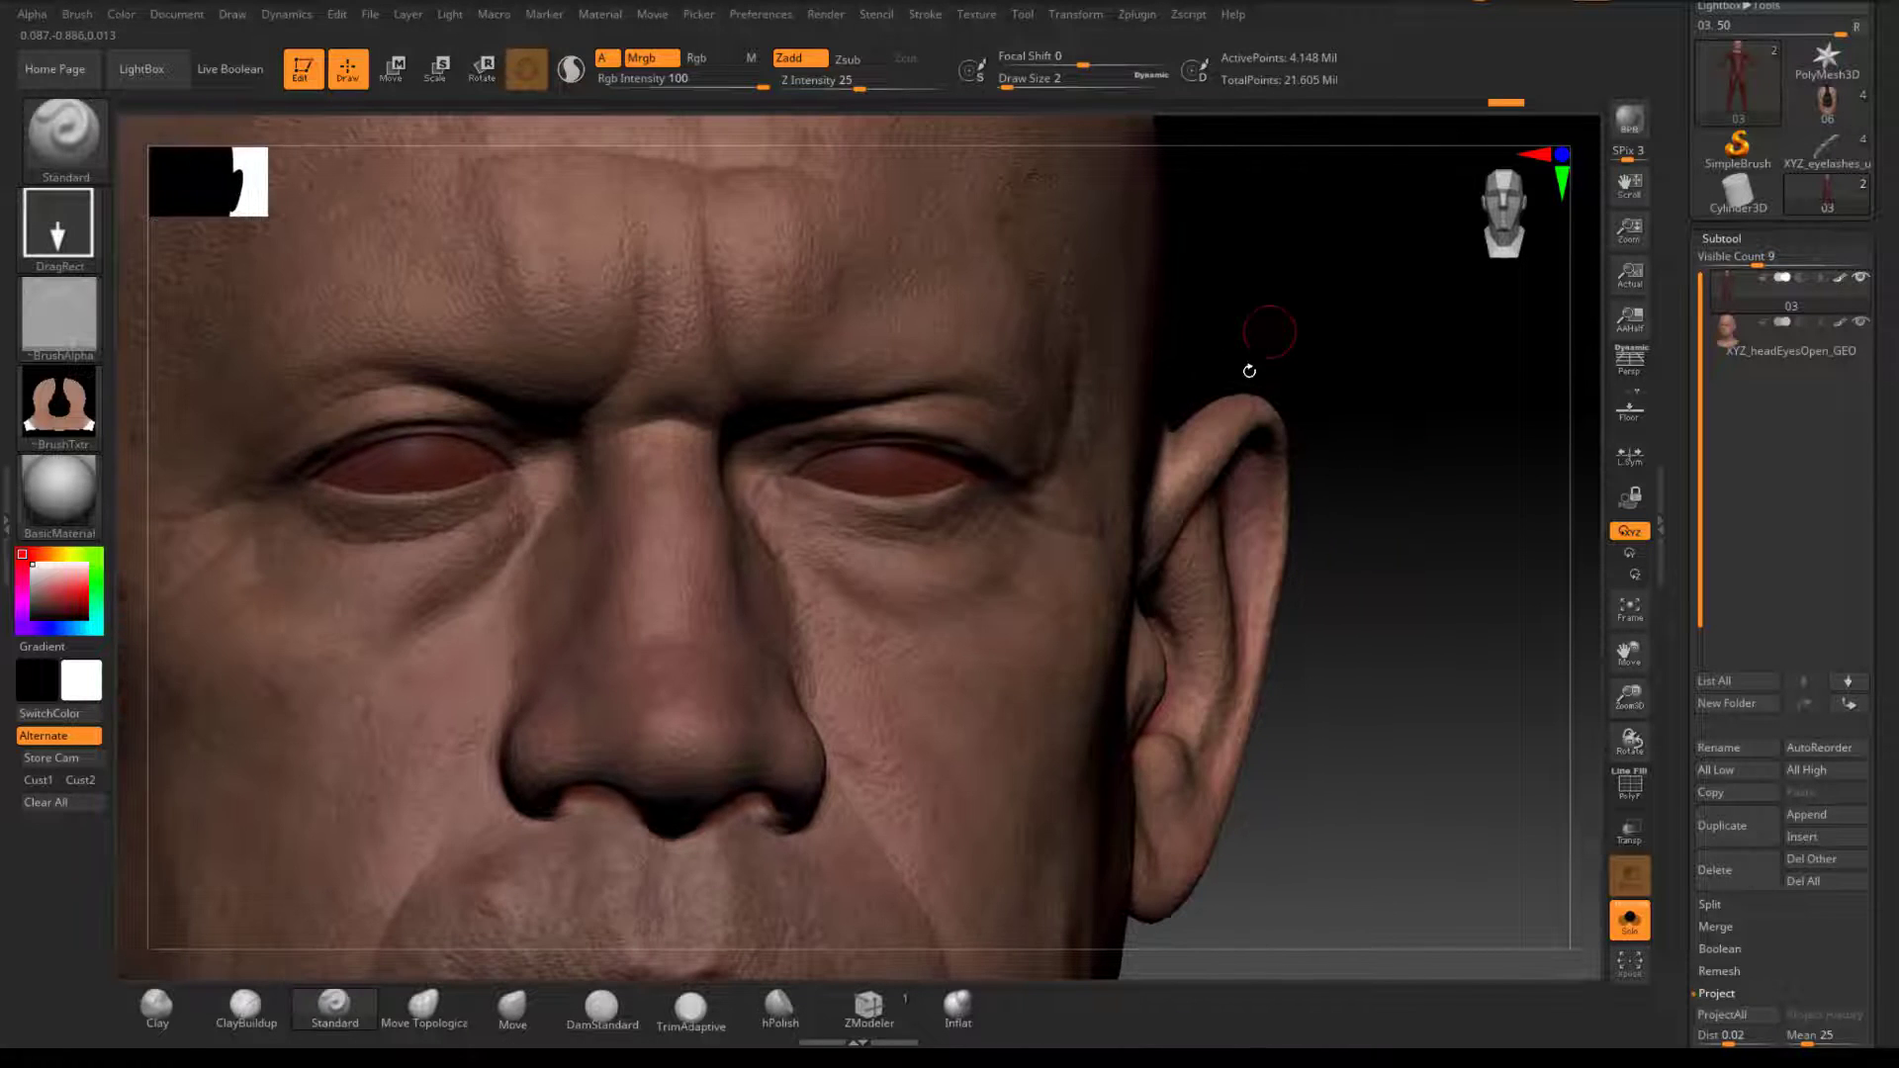
Step: Choose the Move brush and compare the eye area at lower and higher subdivision levels
{"action": "key", "text": "shift"}
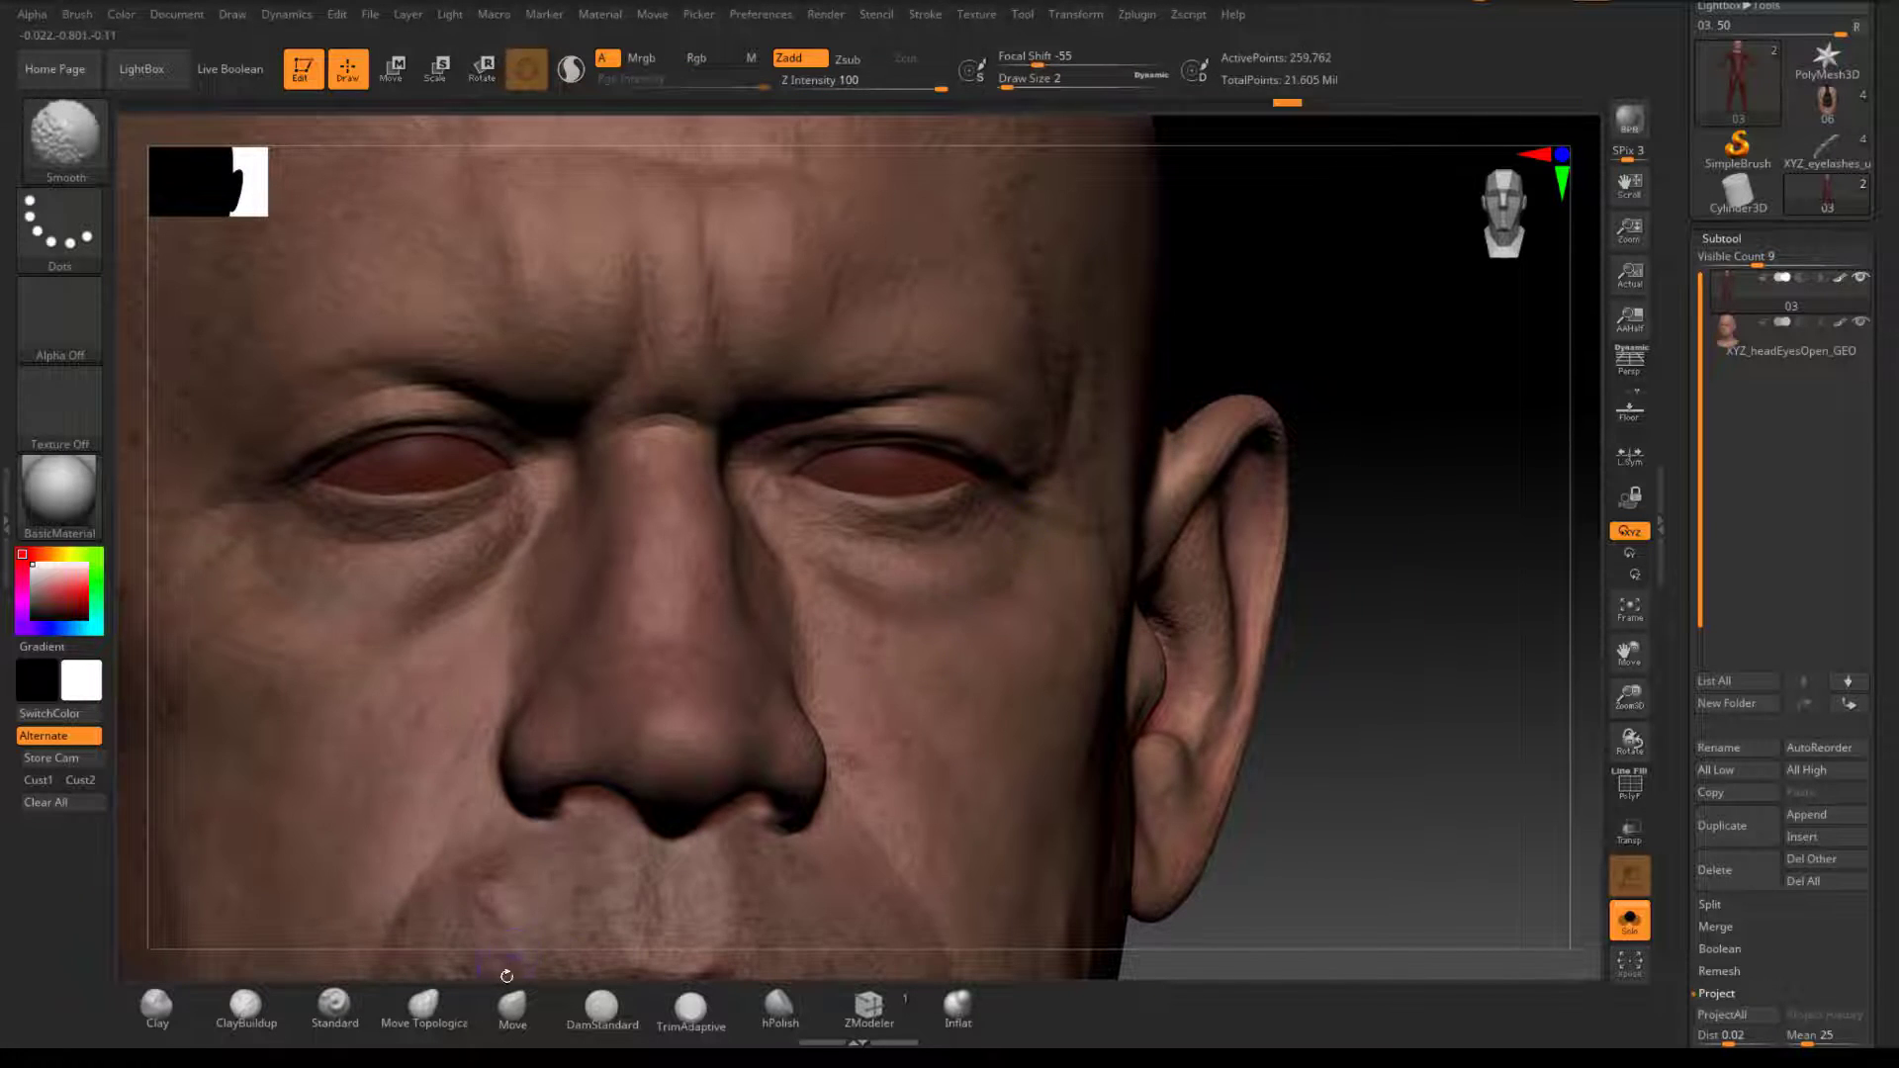
{"action": "left_click", "coordinate": [512, 1008]}
{"action": "key", "text": "shift+d"}
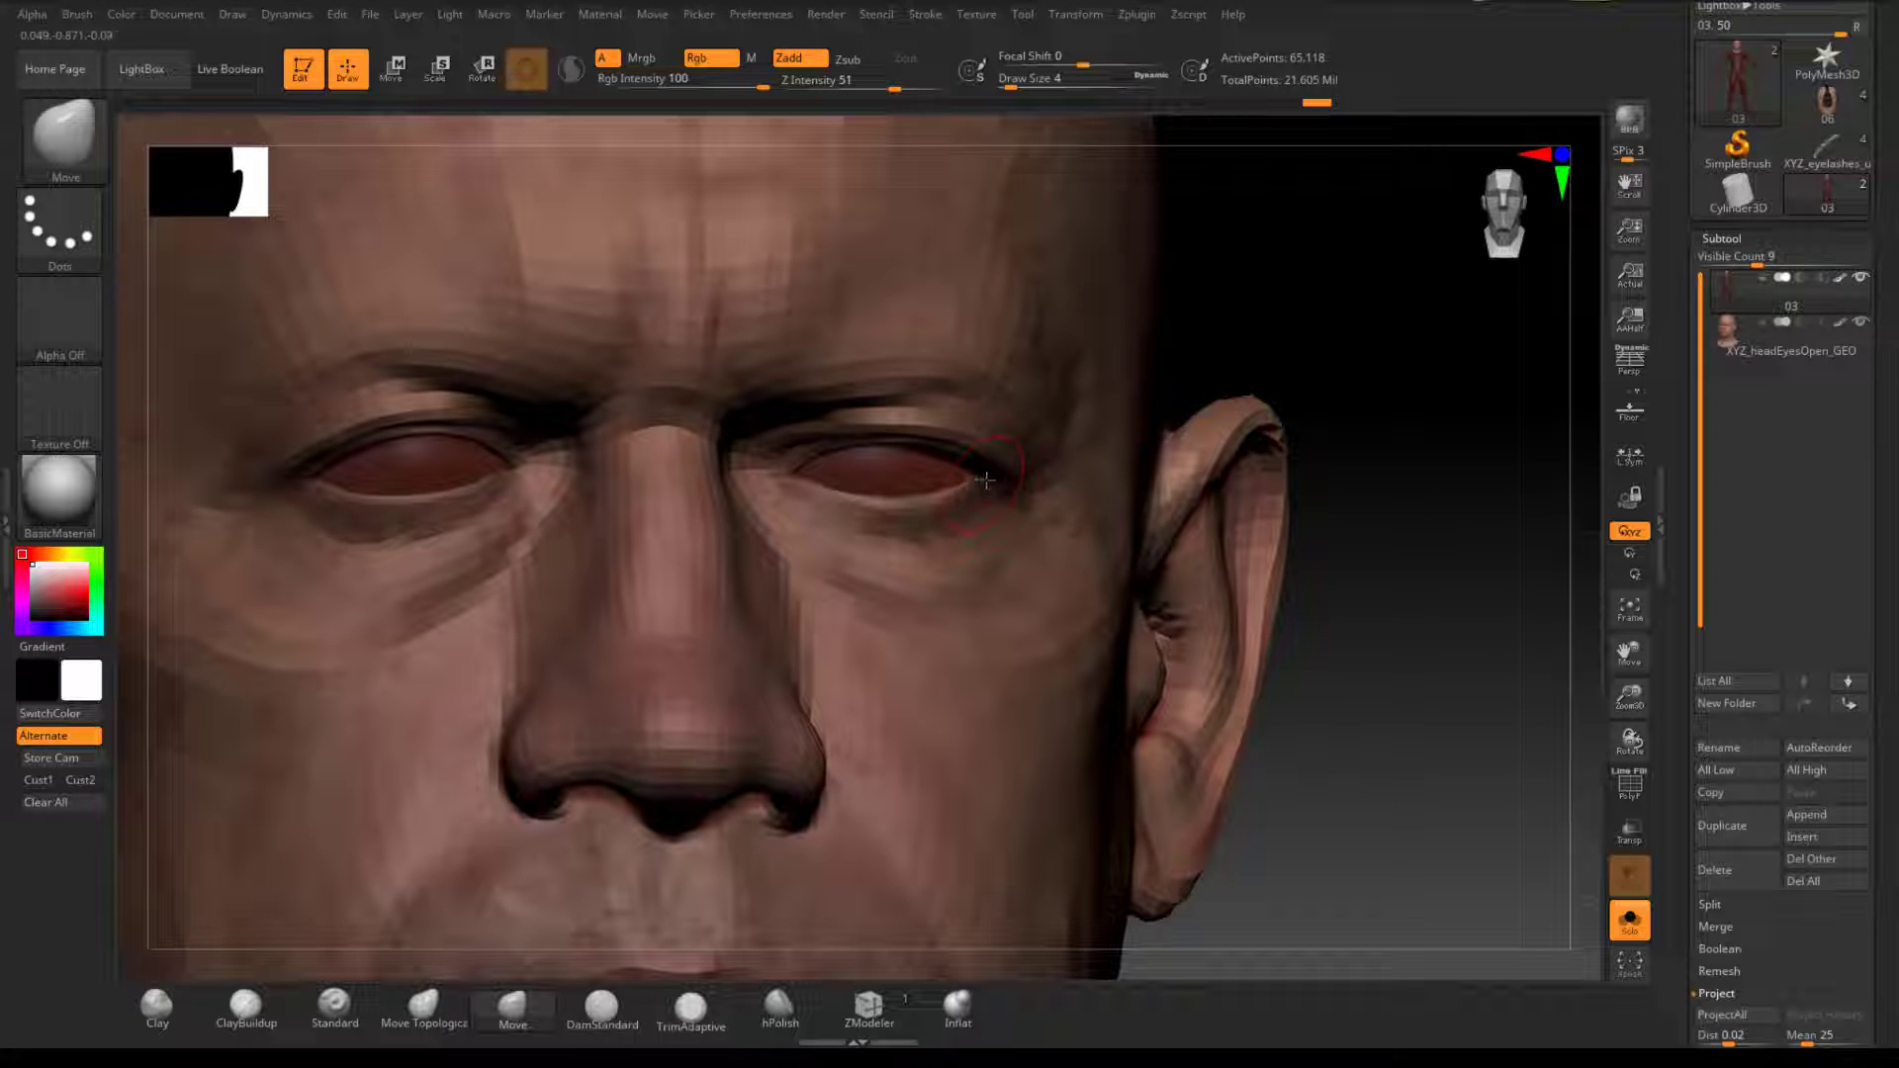
{"action": "left_click_drag", "start_coordinate": [1293, 400], "coordinate": [1414, 282]}
{"action": "key", "text": "d"}
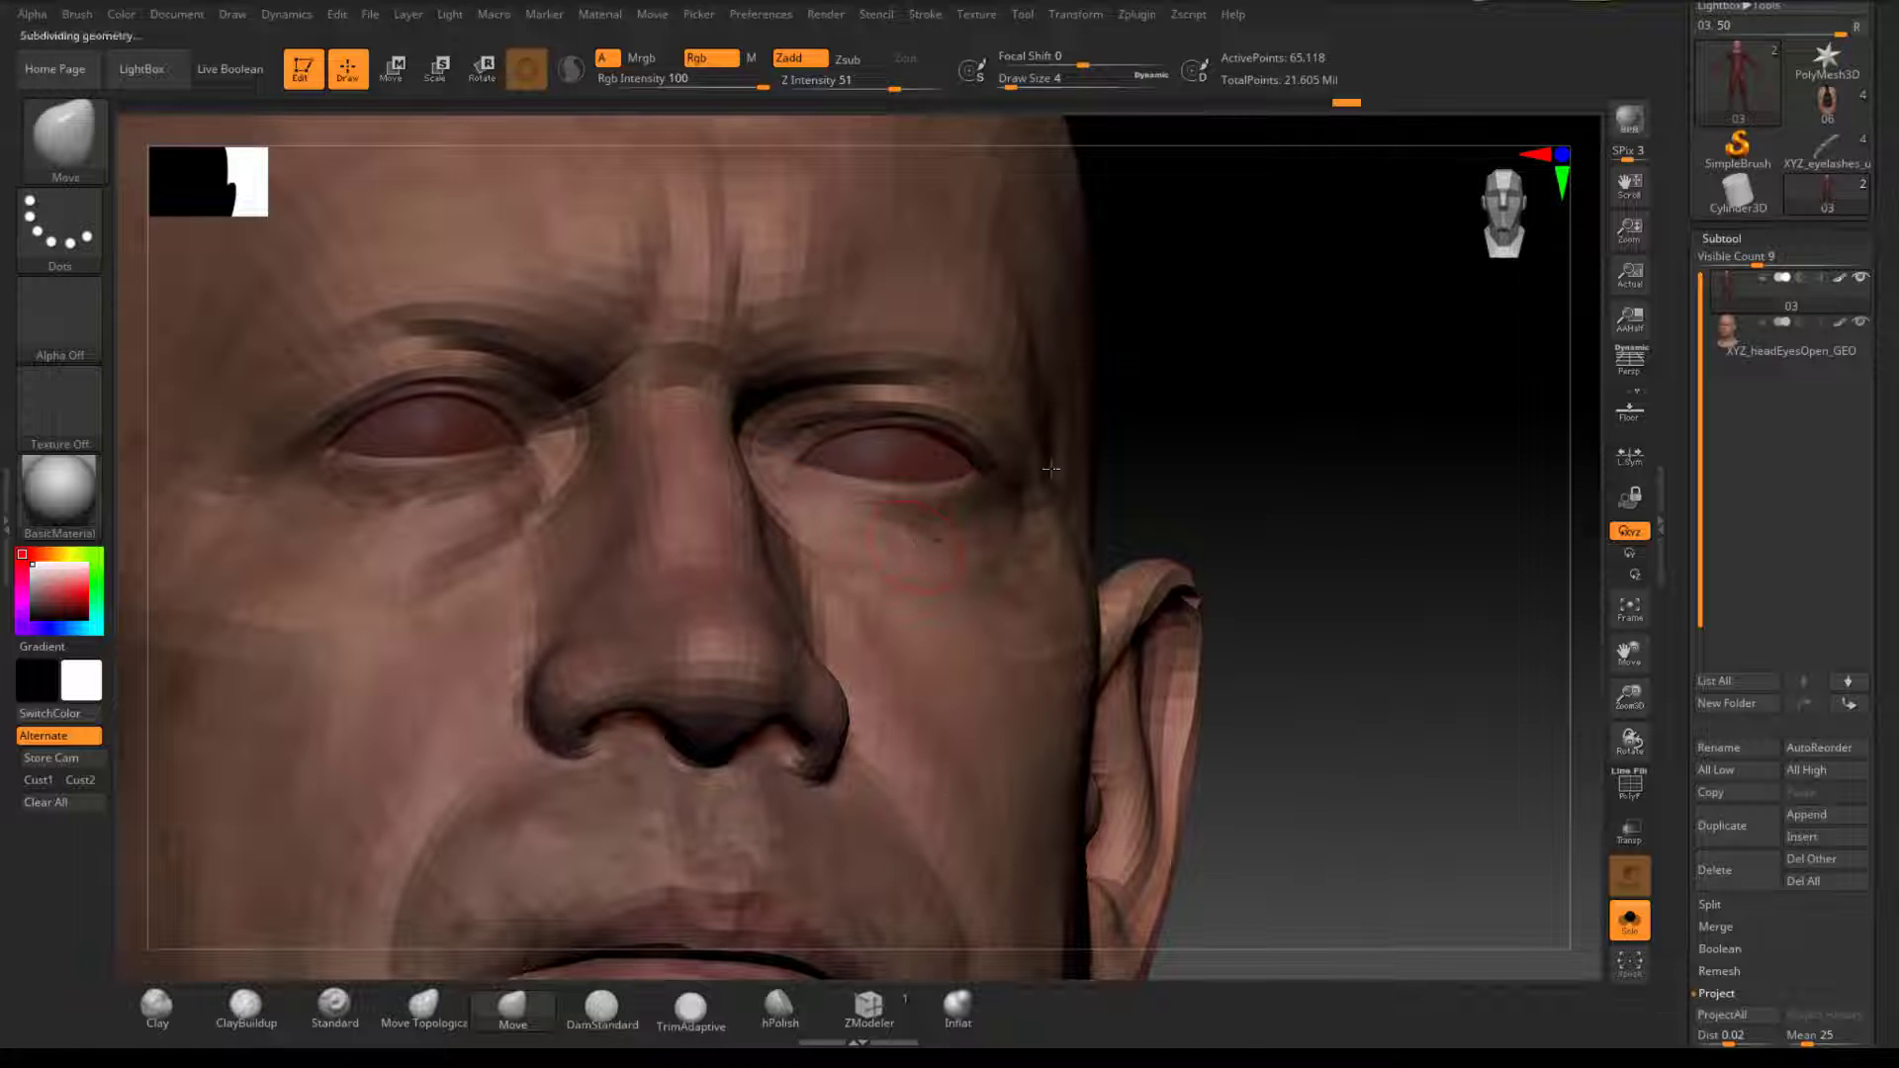
{"action": "key", "text": "d"}
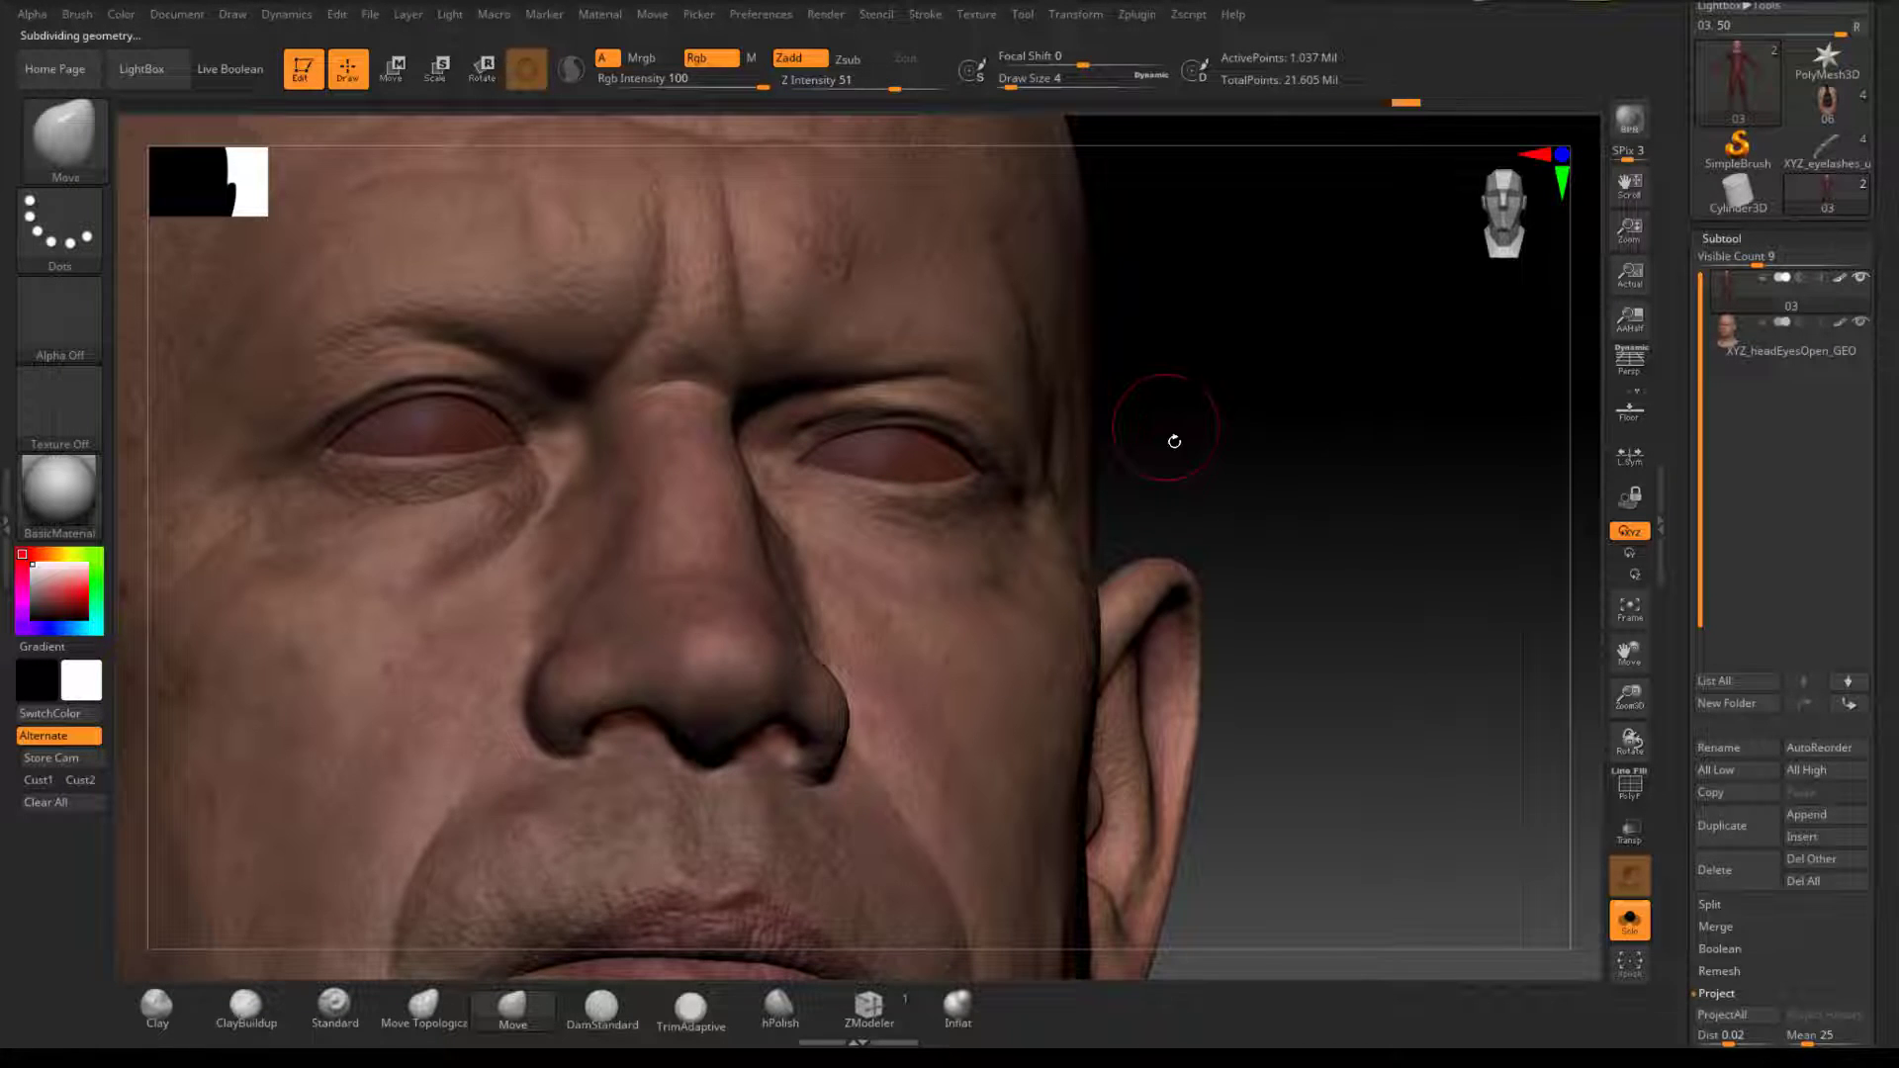
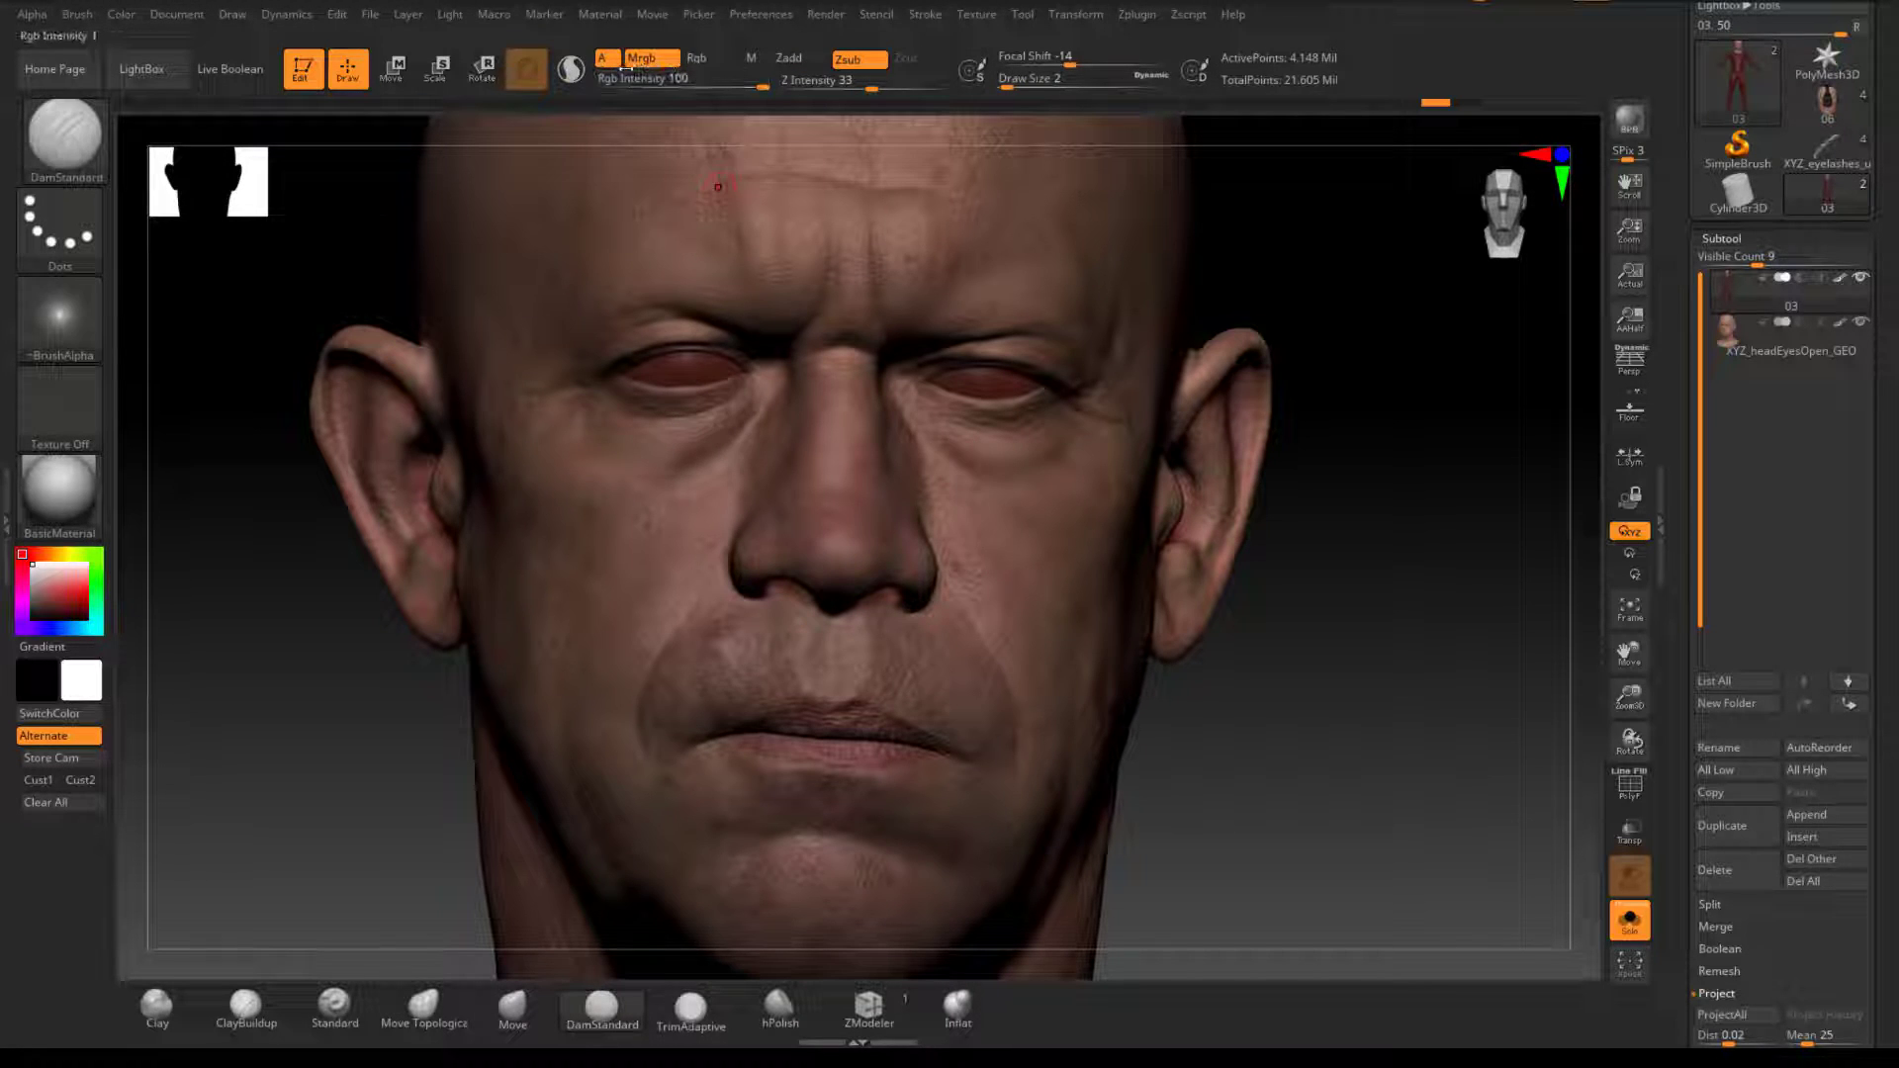
Step: Turn off colour painting for the DamStandard brush and carve creases at the outer corner of the eye, undoing the last stroke
{"action": "left_click", "coordinate": [633, 62]}
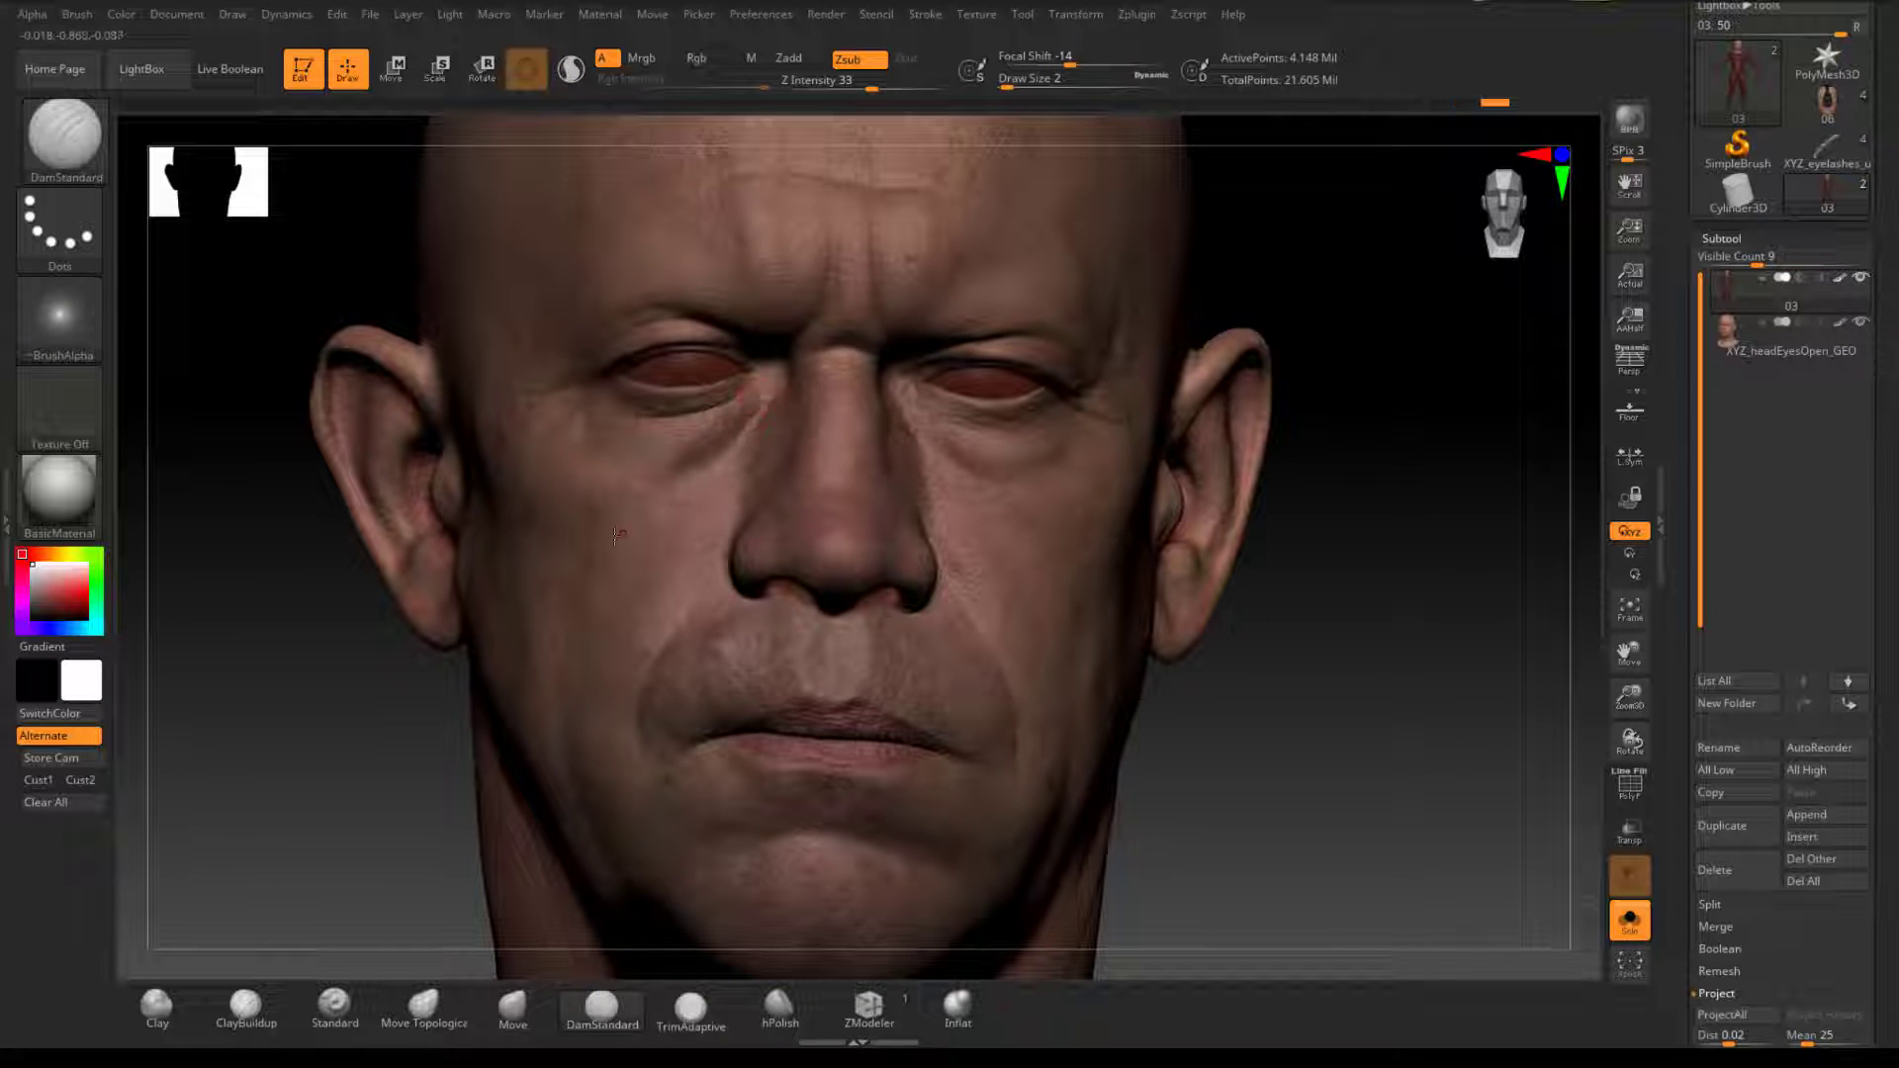
{"action": "left_click_drag", "start_coordinate": [1291, 270], "coordinate": [1474, 278]}
{"action": "left_click_drag", "start_coordinate": [1264, 501], "coordinate": [897, 413]}
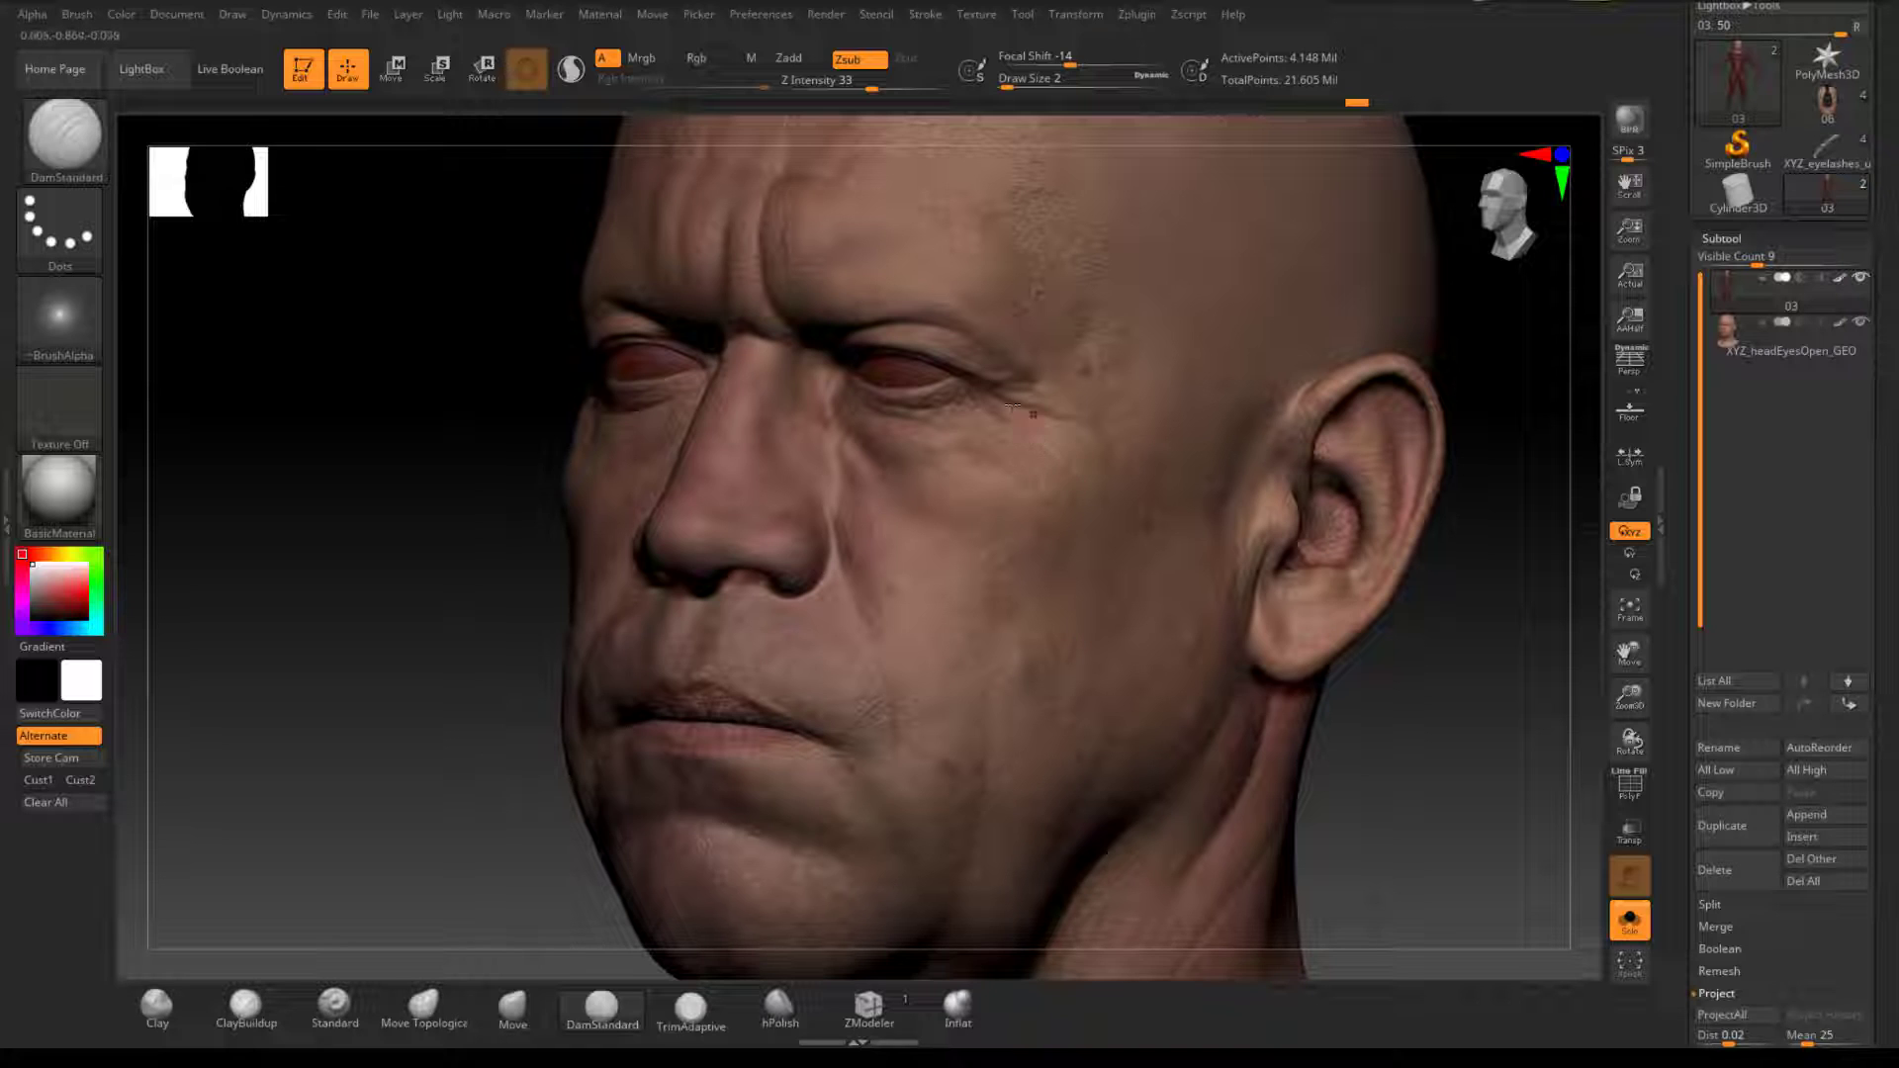
{"action": "left_click_drag", "start_coordinate": [991, 391], "coordinate": [1039, 394]}
{"action": "key", "text": "ctrl+z"}
Step: Refine the fold beside the corner of the mouth with DamStandard and smoothing strokes, undoing the last one
{"action": "left_click_drag", "start_coordinate": [1414, 665], "coordinate": [1528, 674]}
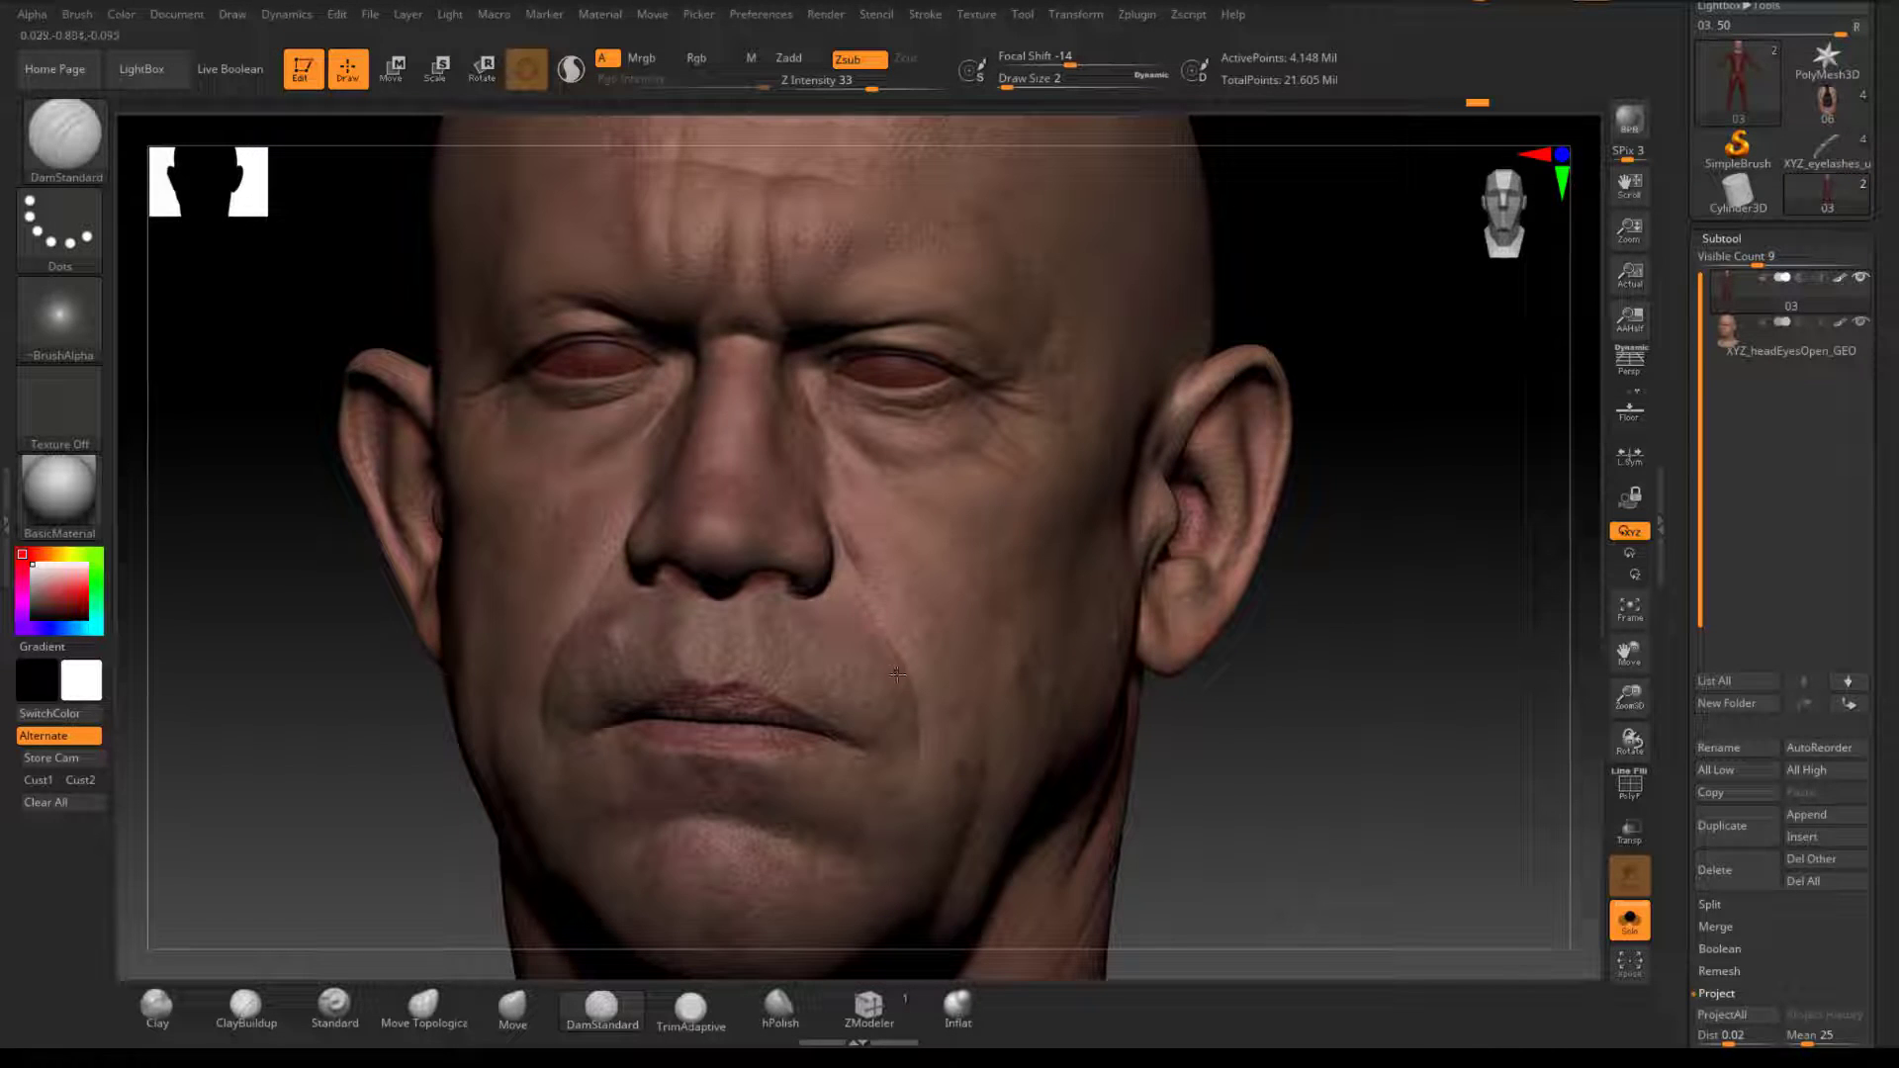
{"action": "right_click_drag", "start_coordinate": [1305, 751], "coordinate": [657, 560]}
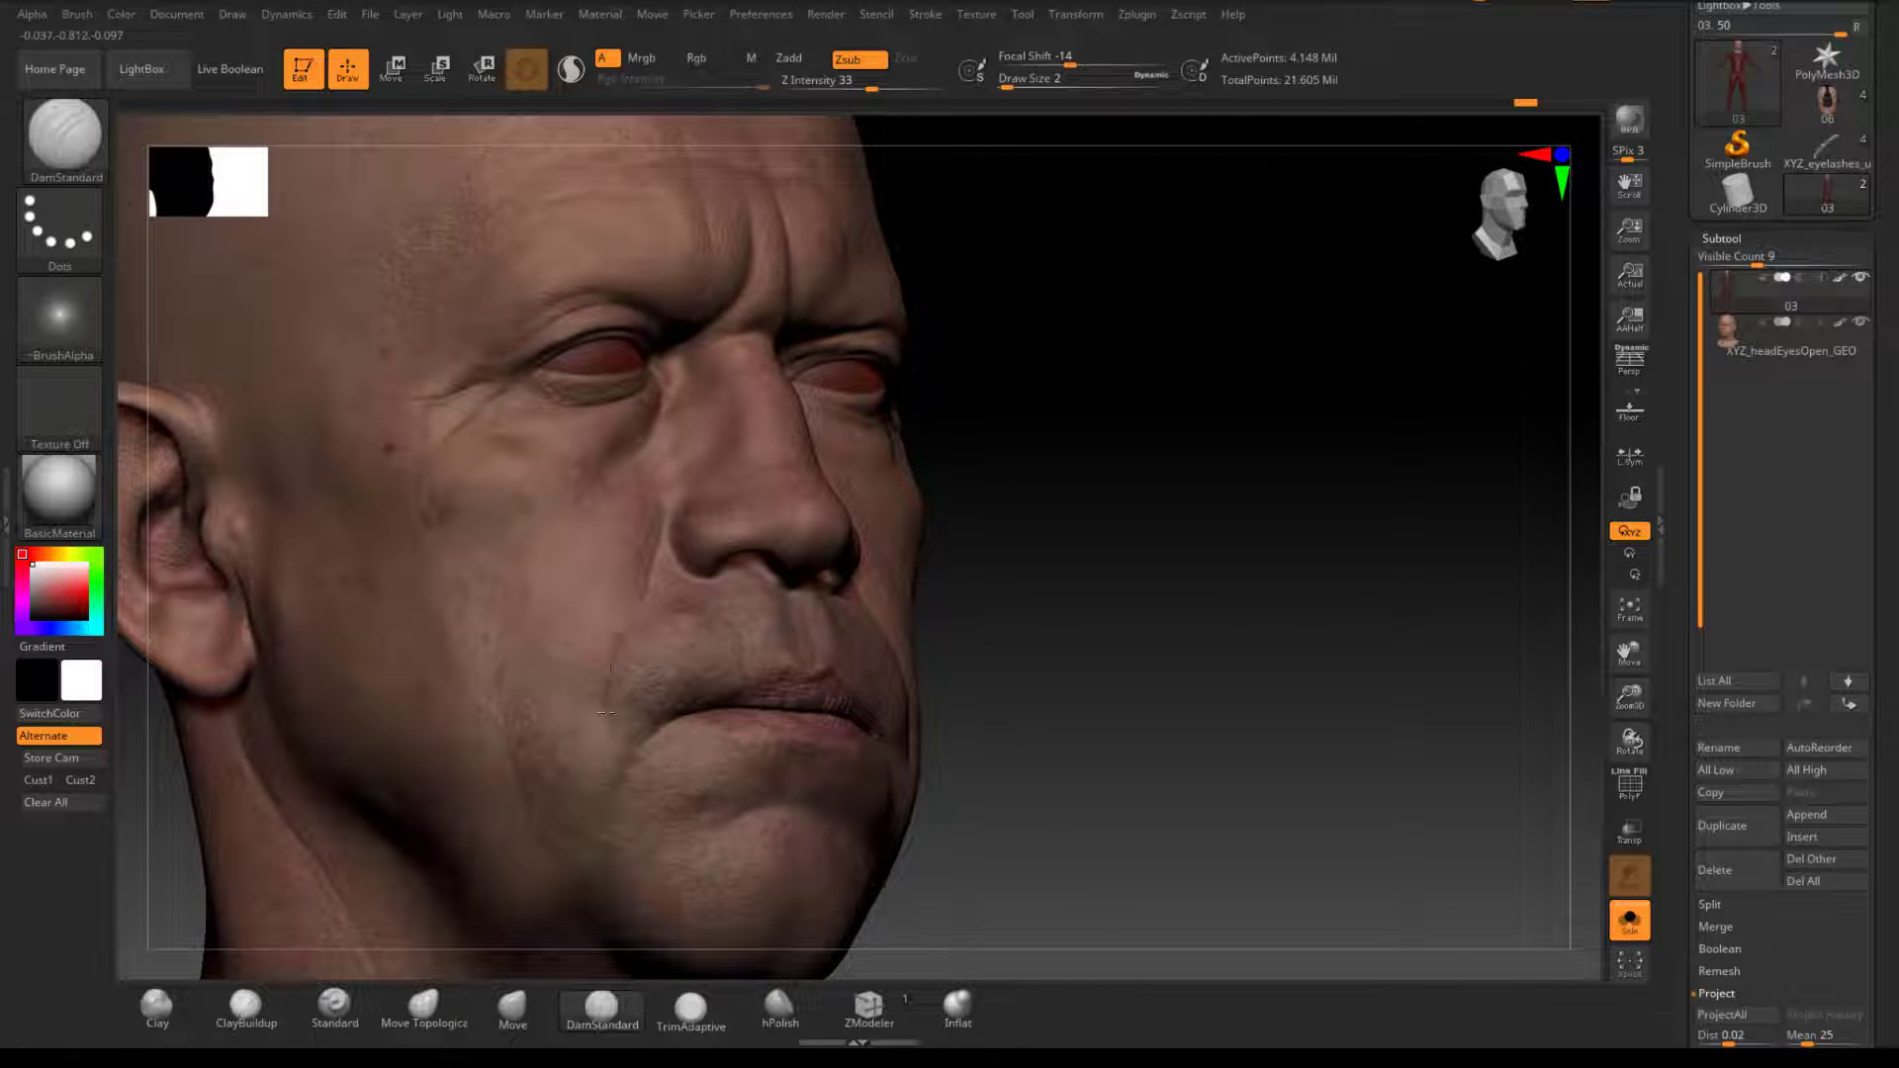
{"action": "left_click_drag", "start_coordinate": [623, 654], "coordinate": [625, 649], "text": "shift"}
{"action": "key", "text": "ctrl+z"}
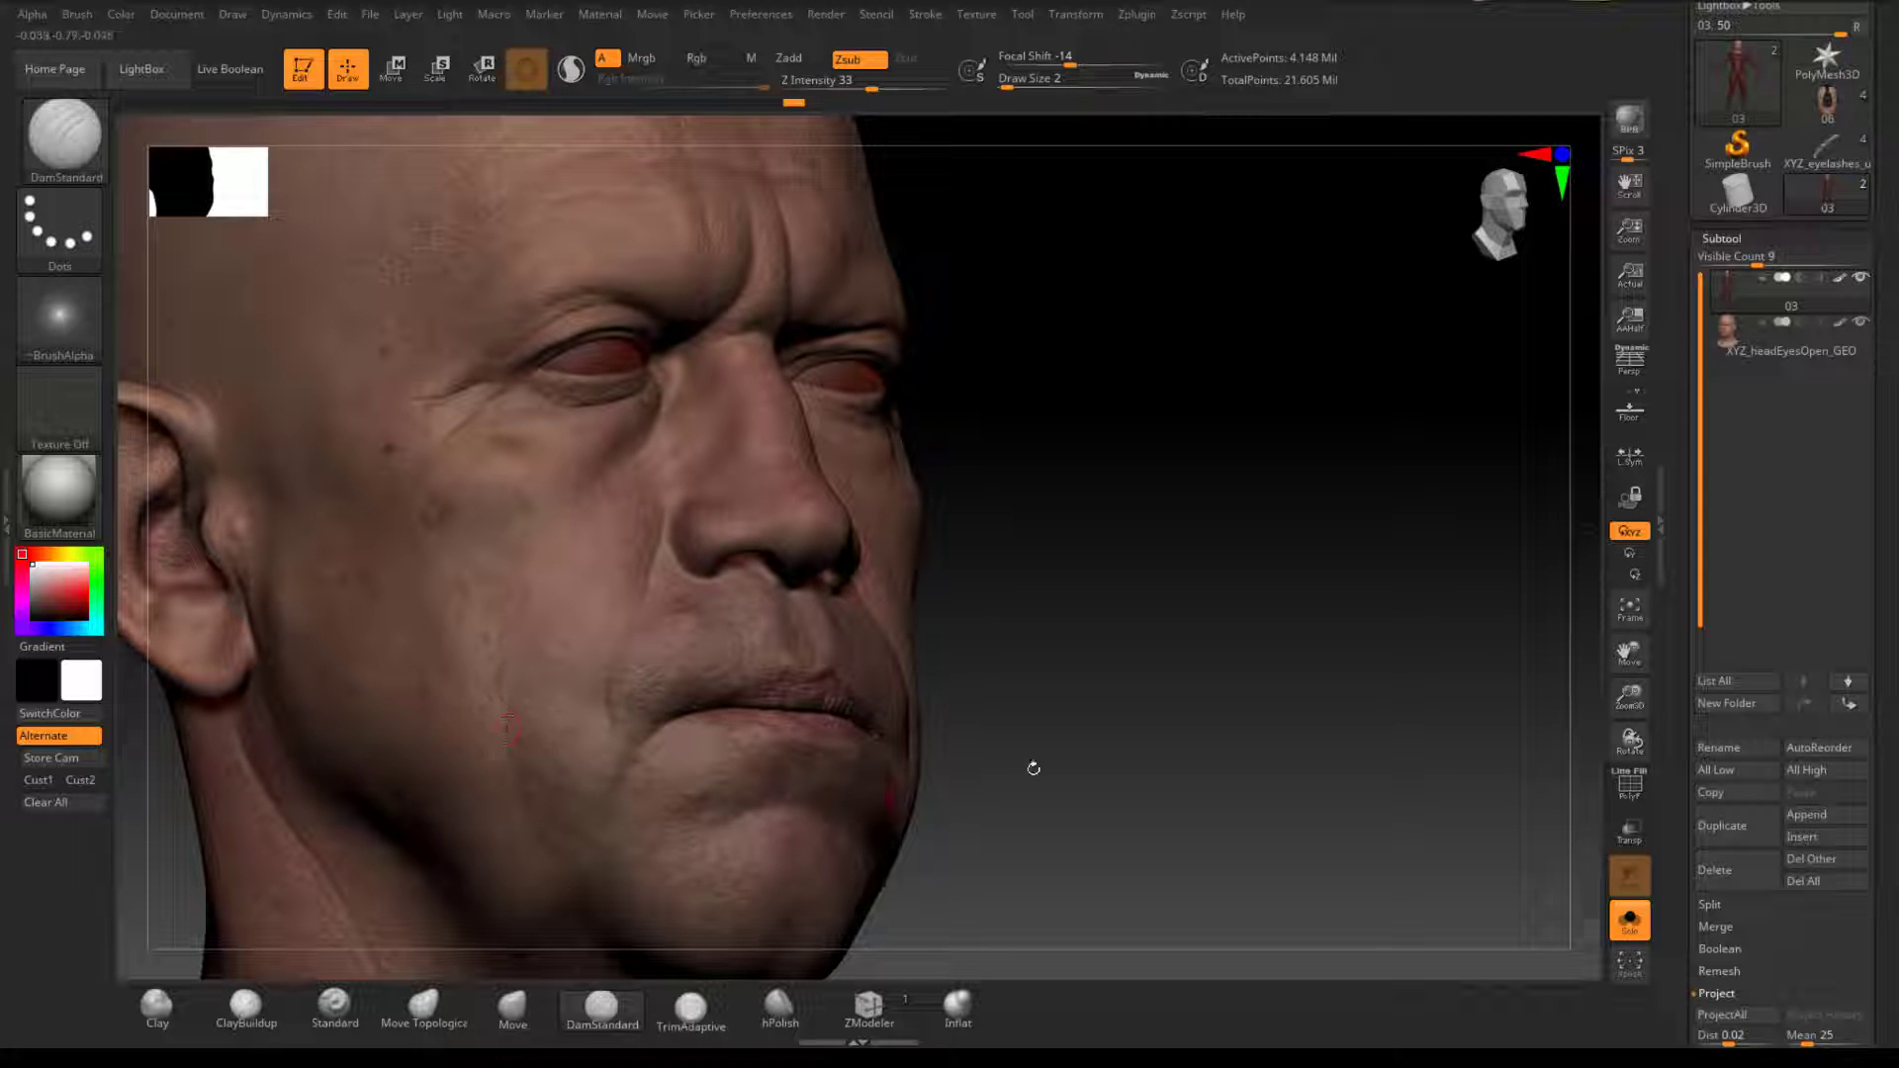
Step: Examine the whole face from the front, comparing the nose and mouth area at lower and highest subdivision levels
{"action": "left_click_drag", "start_coordinate": [1030, 767], "coordinate": [1318, 768], "text": "shift"}
{"action": "left_click_drag", "start_coordinate": [1310, 662], "coordinate": [1183, 686], "text": "alt"}
{"action": "left_click_drag", "start_coordinate": [993, 655], "coordinate": [1078, 697], "text": "alt"}
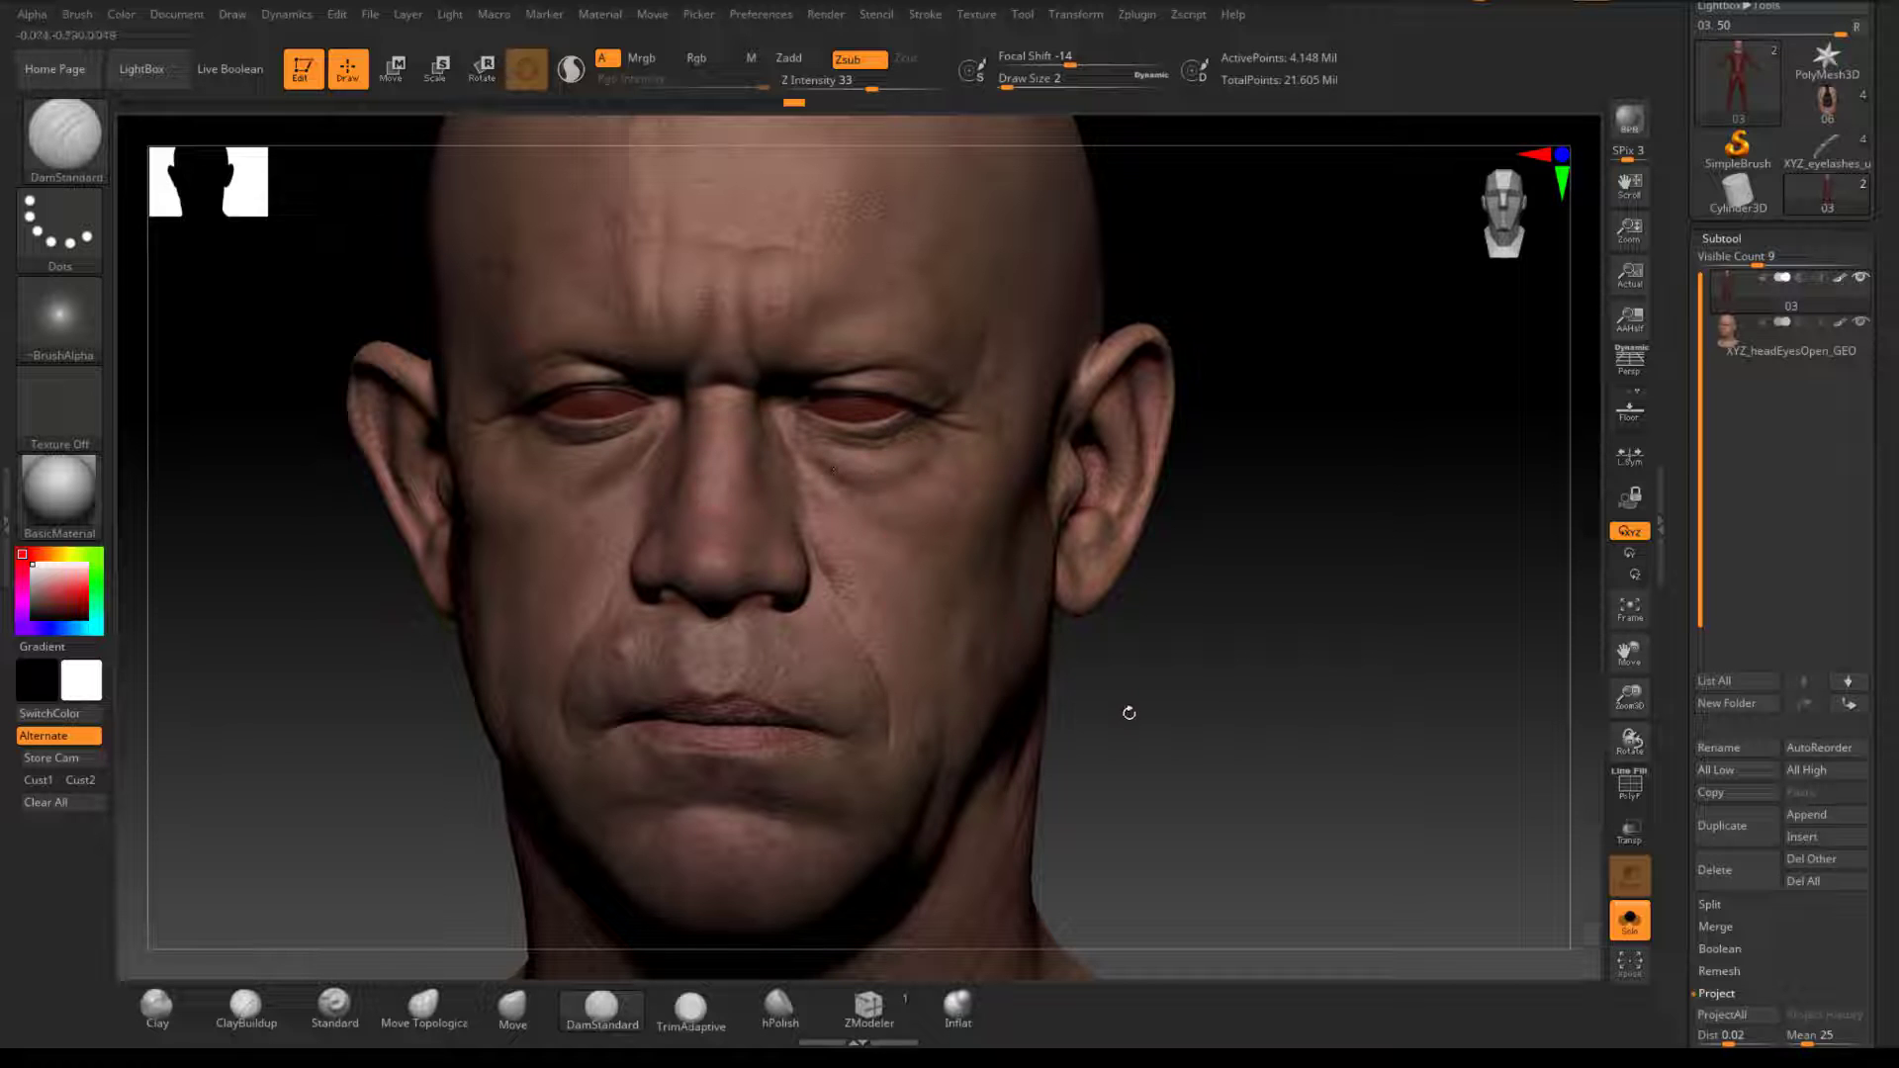
{"action": "left_click_drag", "start_coordinate": [1140, 748], "coordinate": [1137, 915], "text": "alt"}
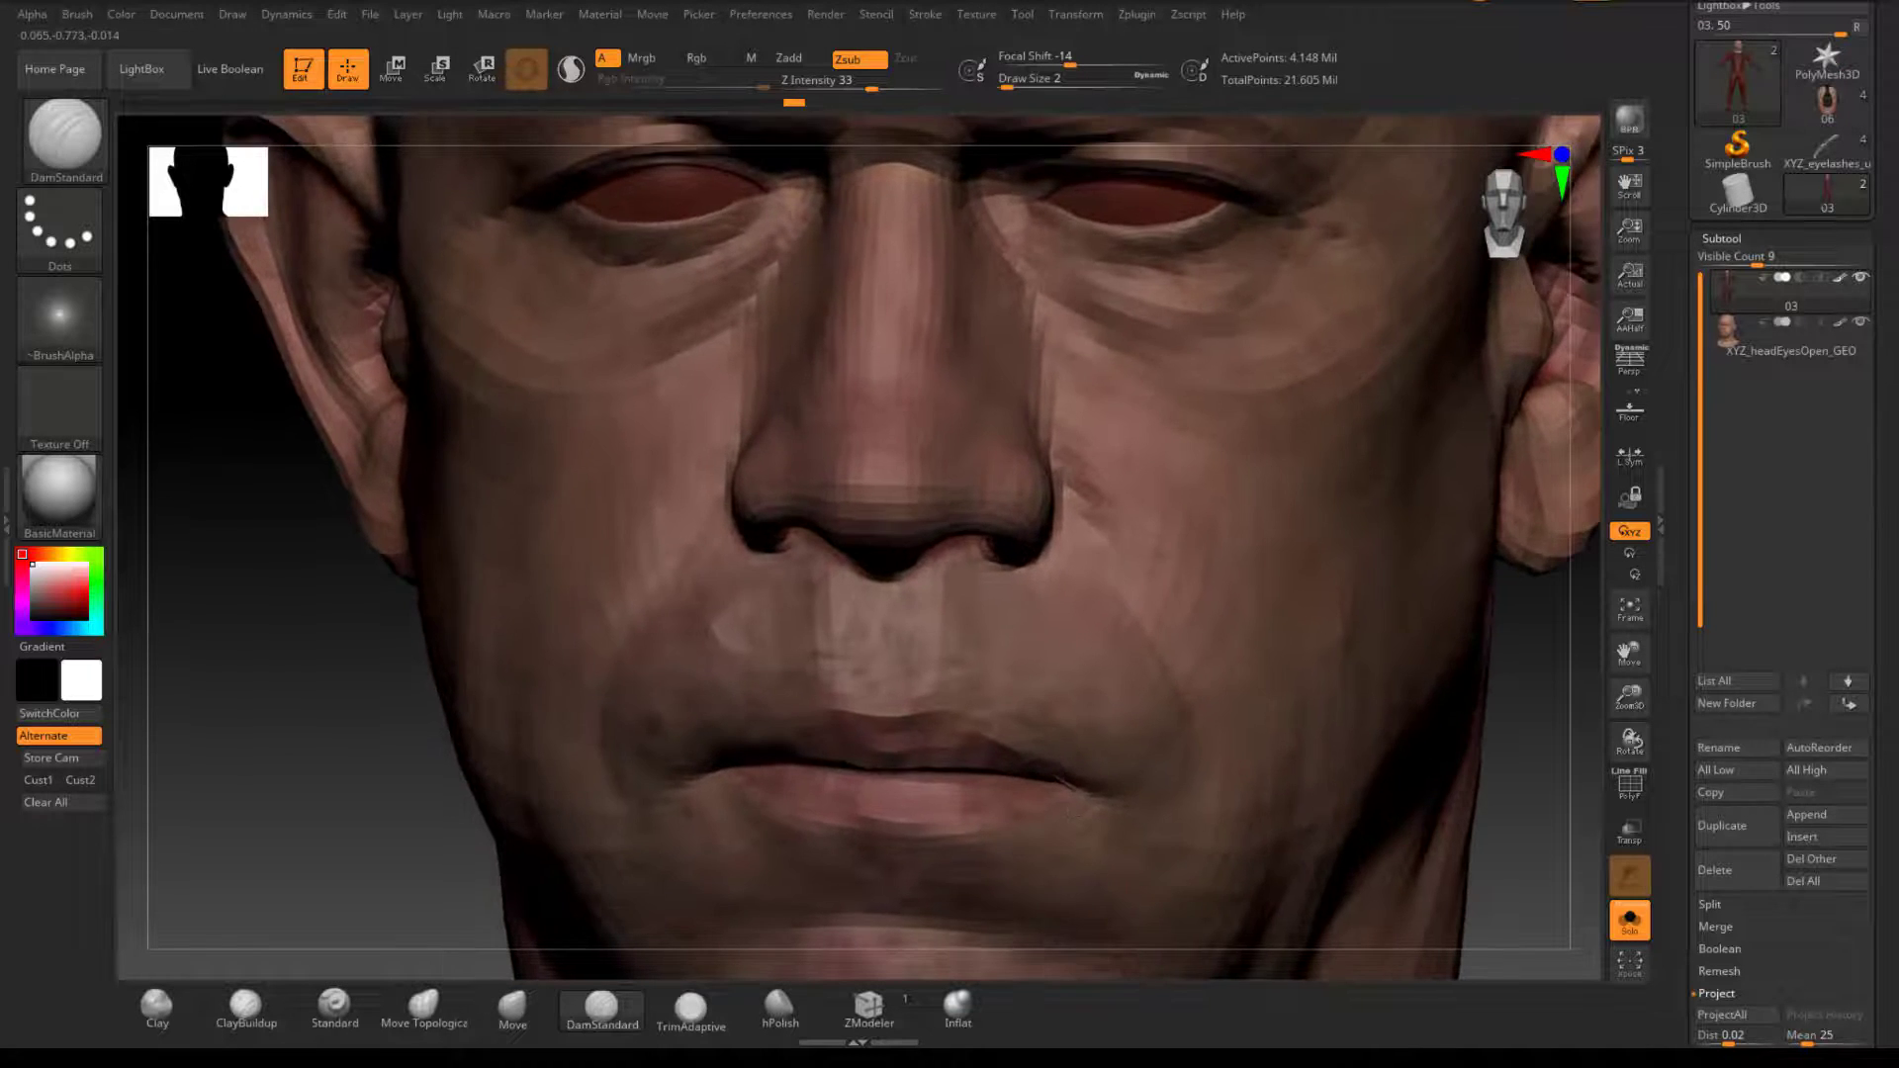
{"action": "key", "text": "shift"}
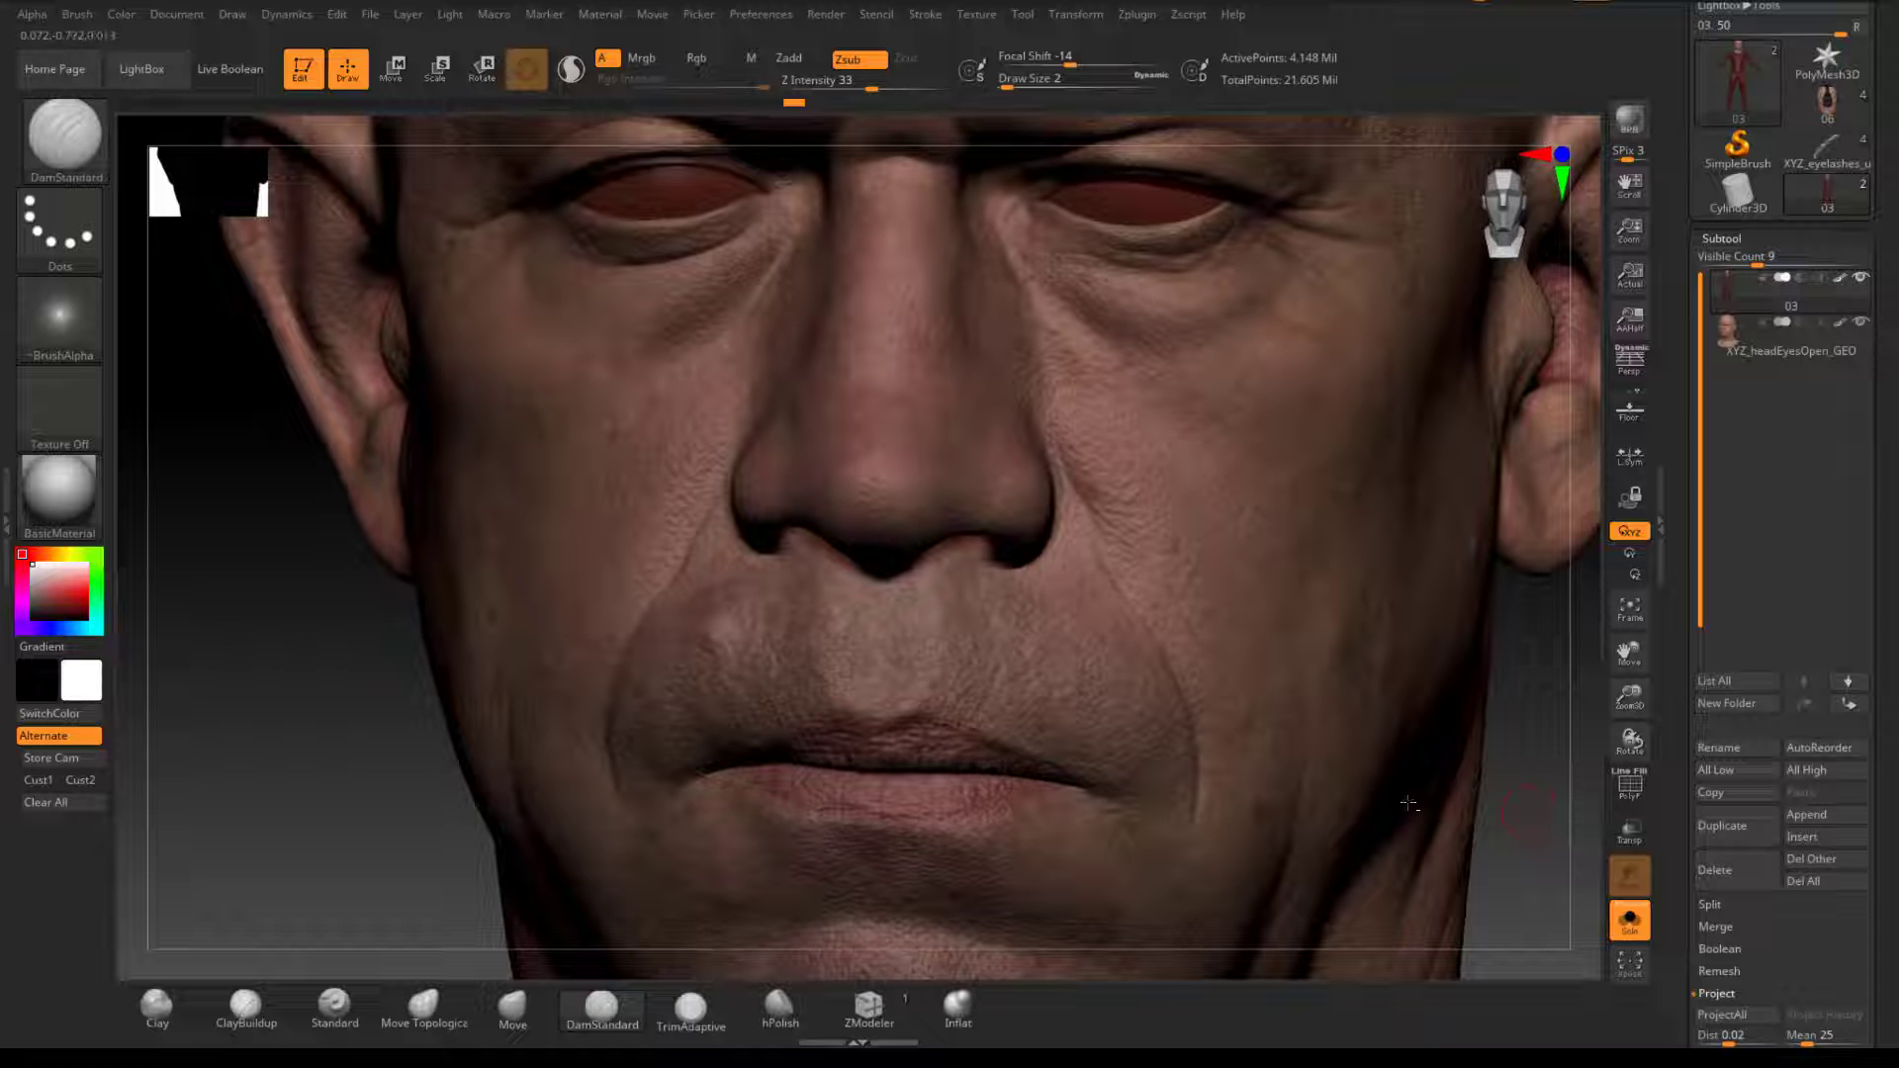
{"action": "key", "text": "shift"}
{"action": "key", "text": "shift"}
{"action": "left_click_drag", "start_coordinate": [1504, 775], "coordinate": [1506, 406], "text": "alt"}
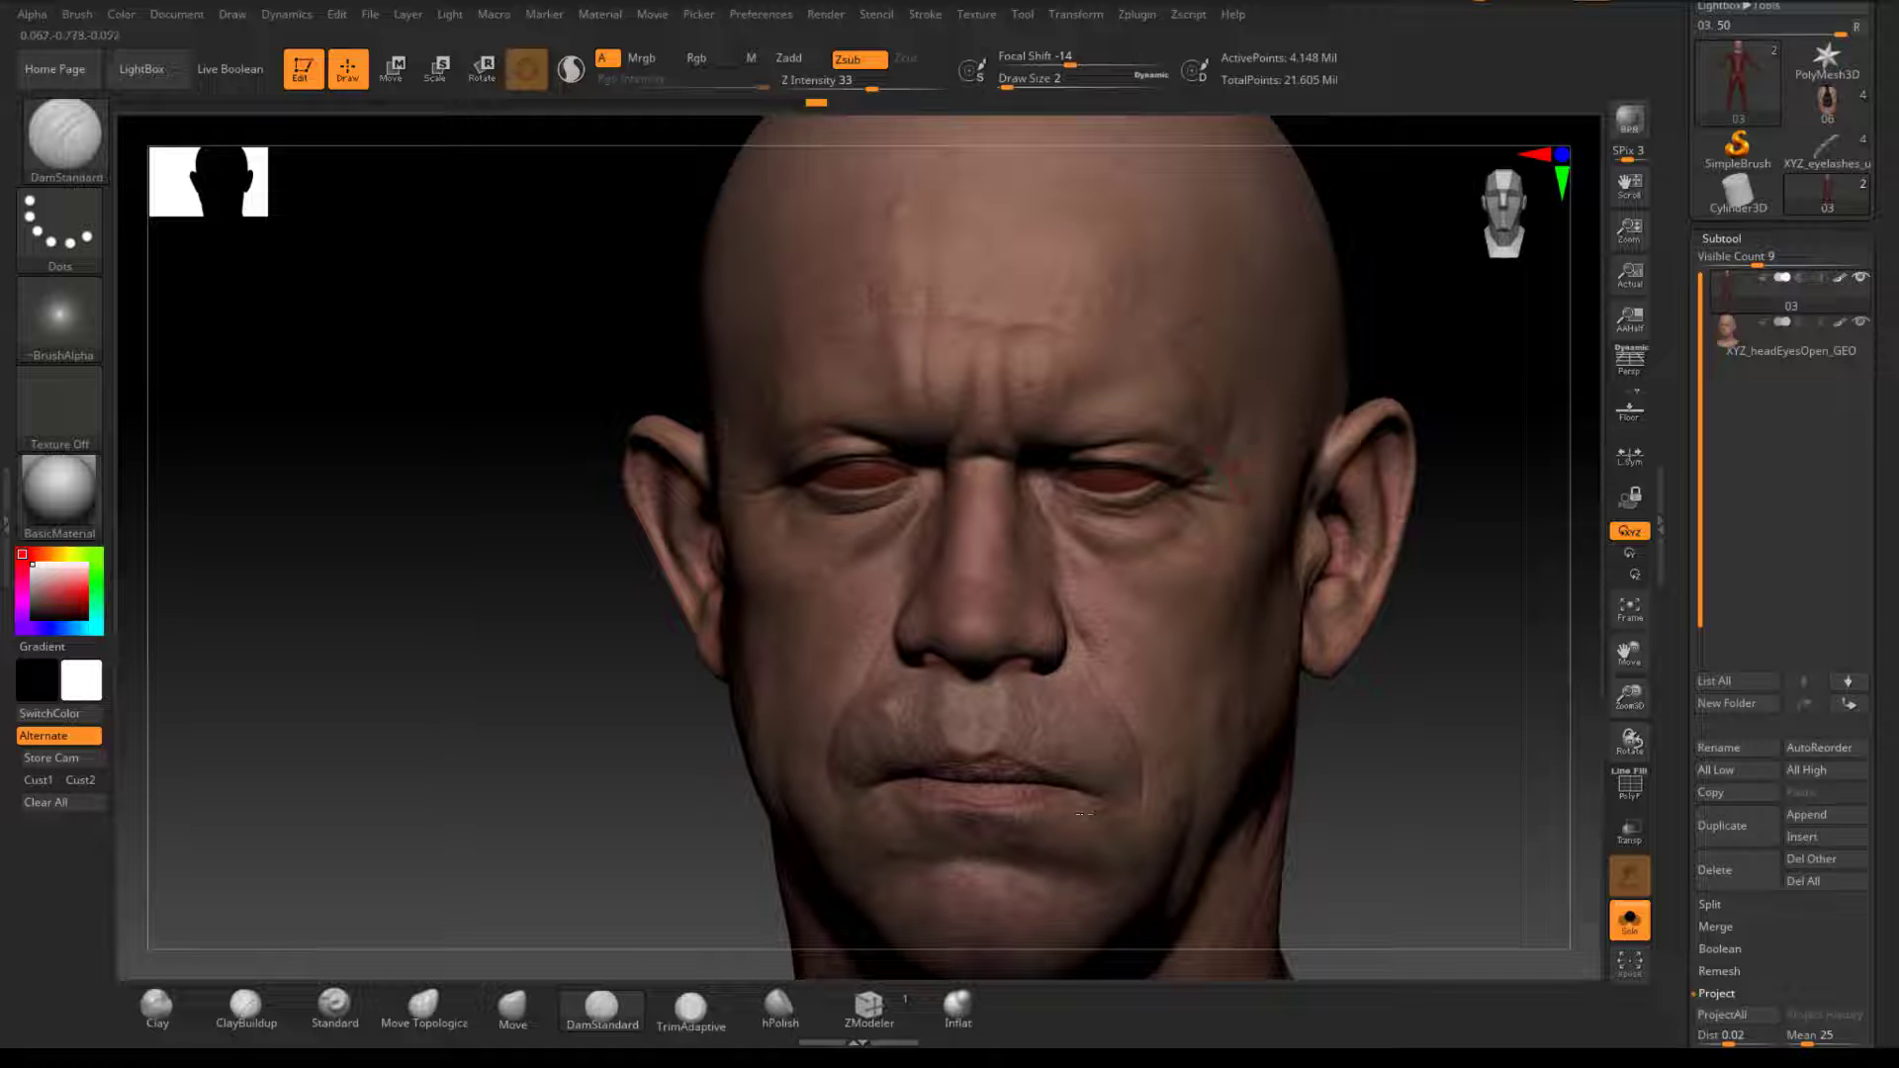
Step: Examine the projected face up close and from the front and three-quarter angles, including the mouth corners, neck and shirt collar
{"action": "left_click_drag", "start_coordinate": [1426, 758], "coordinate": [1426, 940], "text": "alt"}
{"action": "key", "text": "shift"}
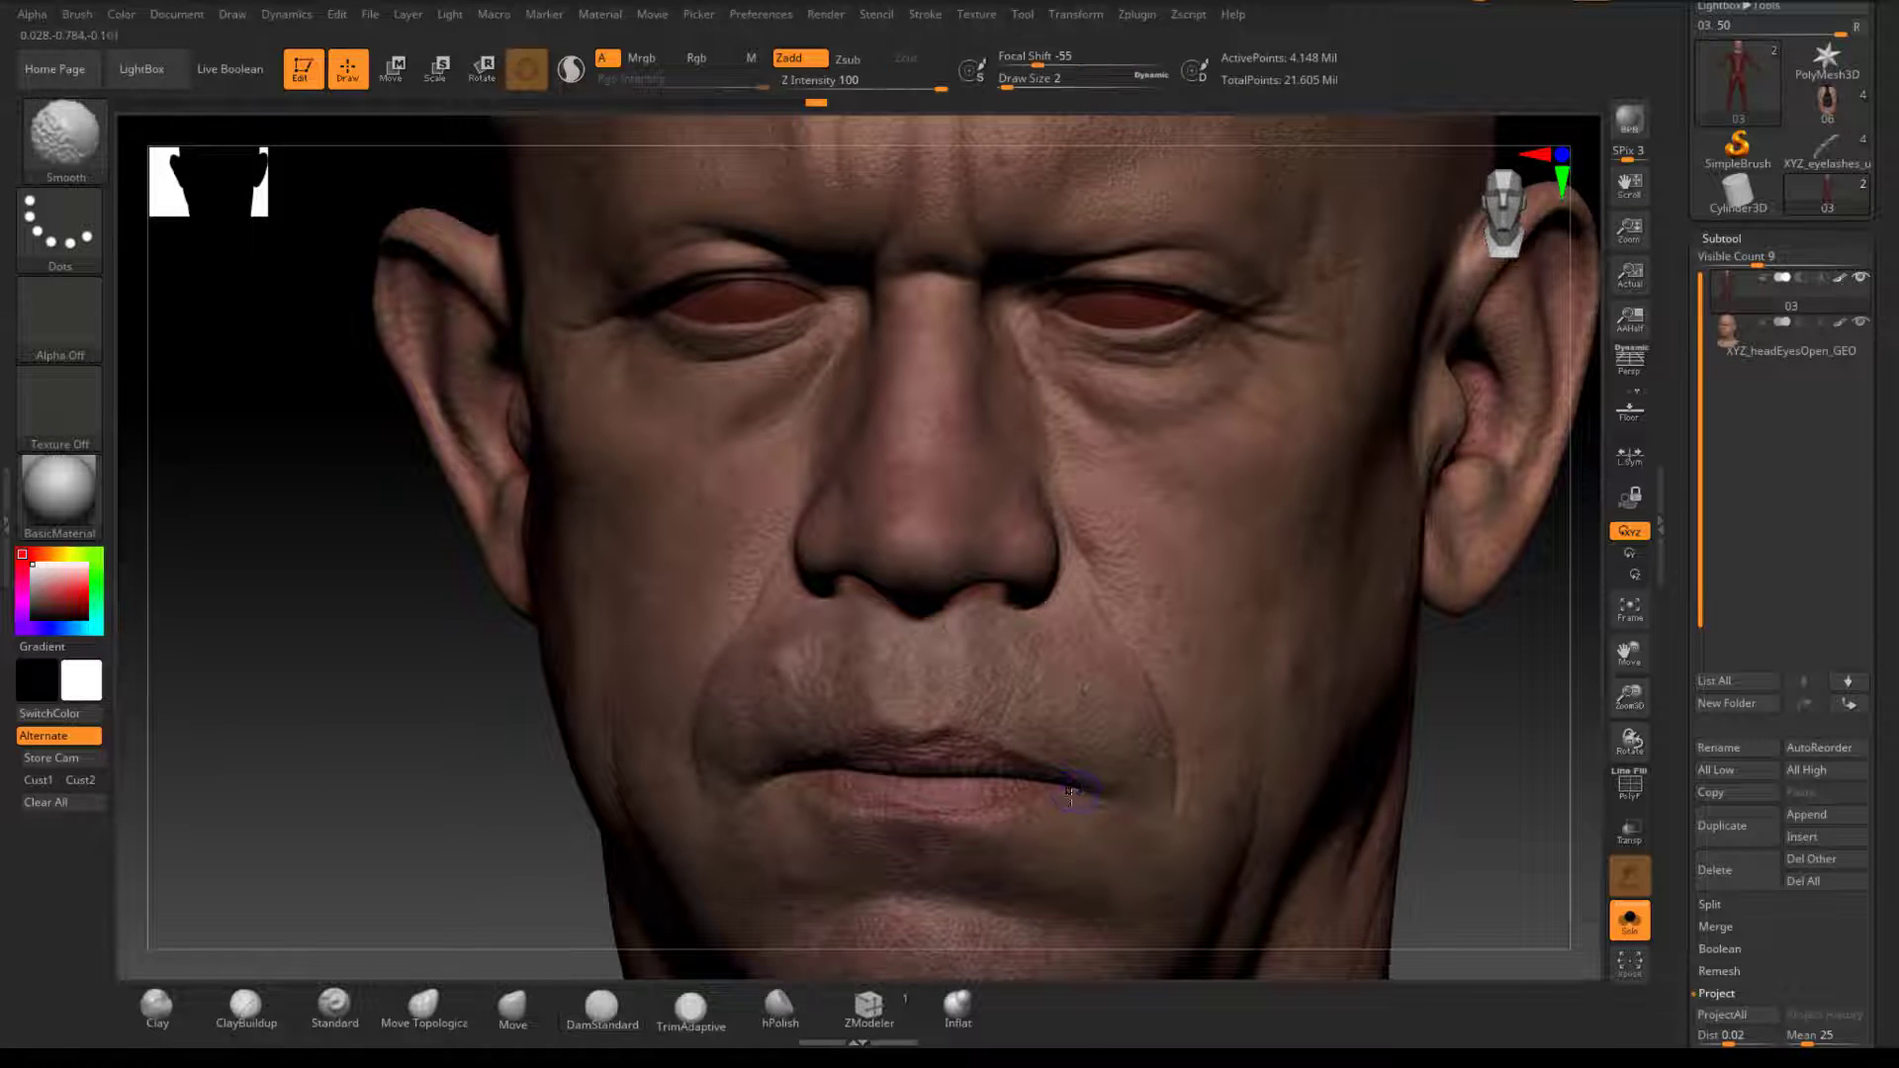
{"action": "key", "text": "shift"}
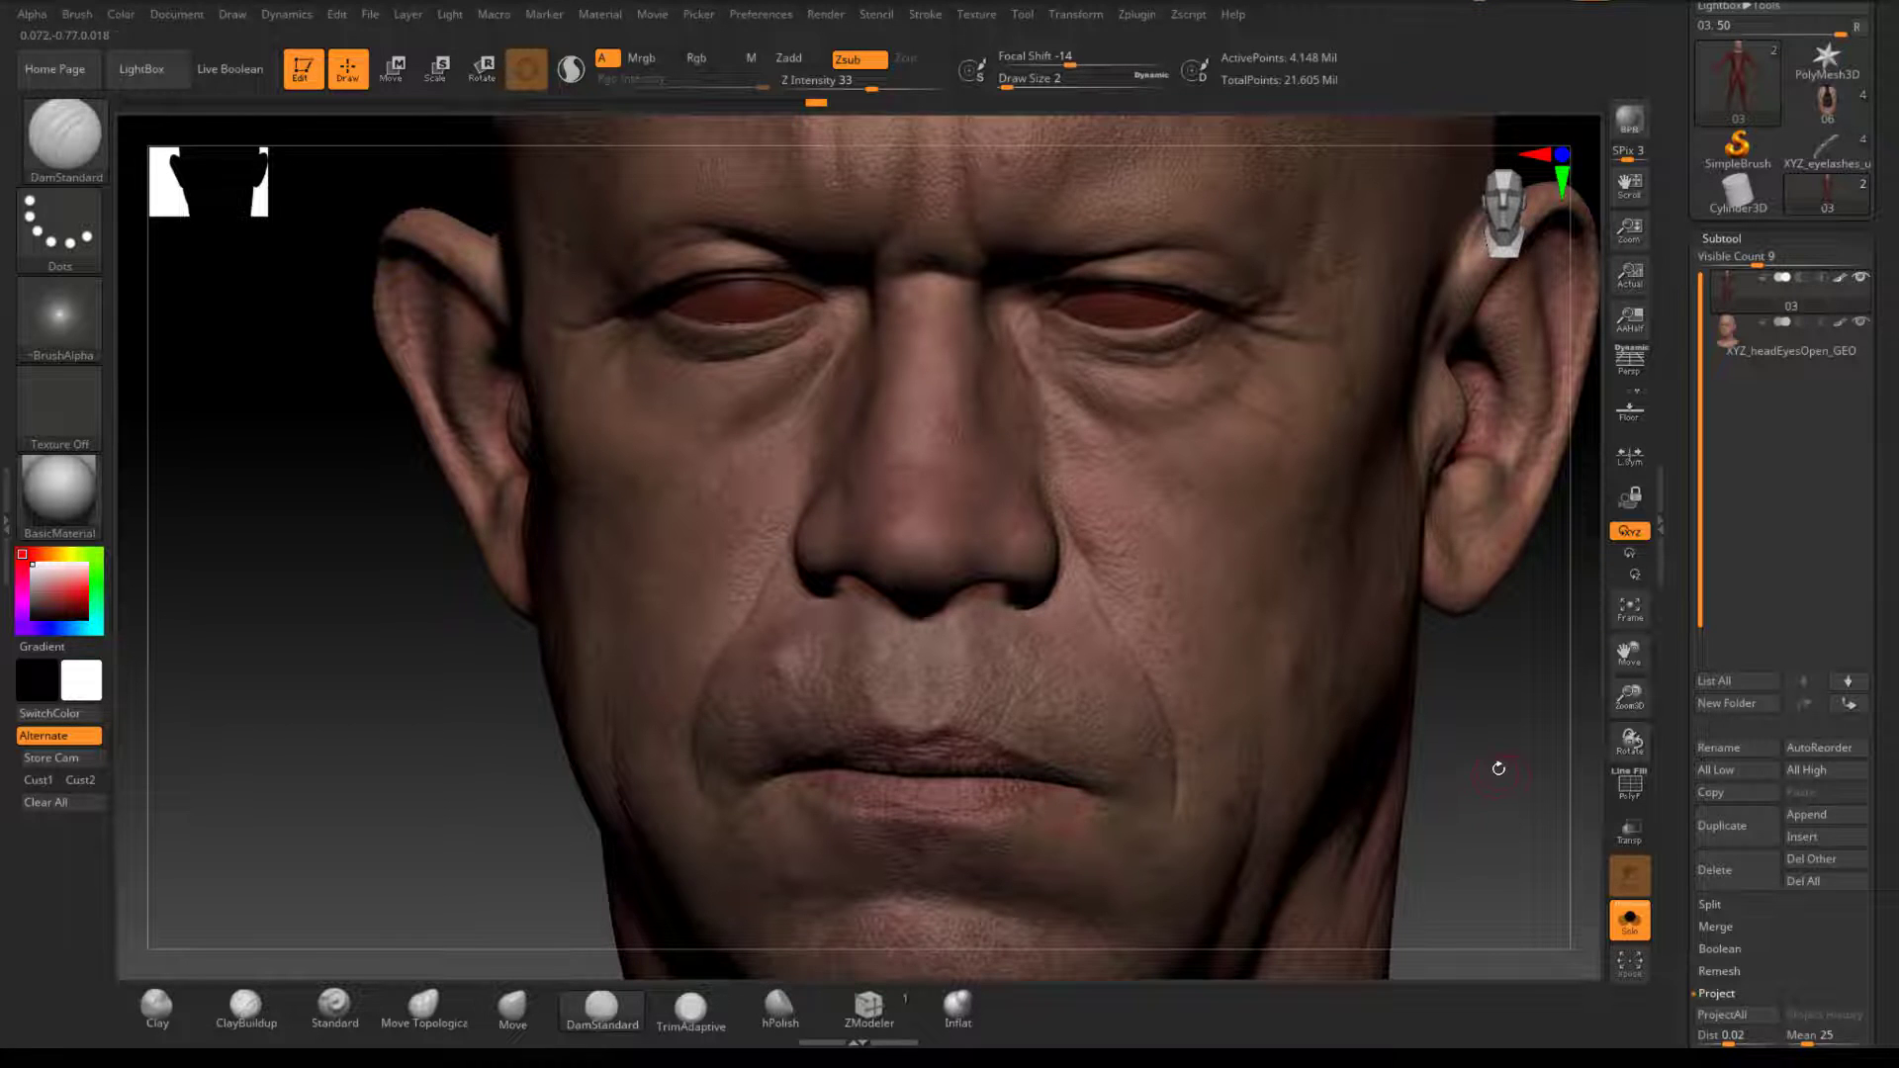
{"action": "left_click_drag", "start_coordinate": [1491, 709], "coordinate": [1252, 683], "text": "alt"}
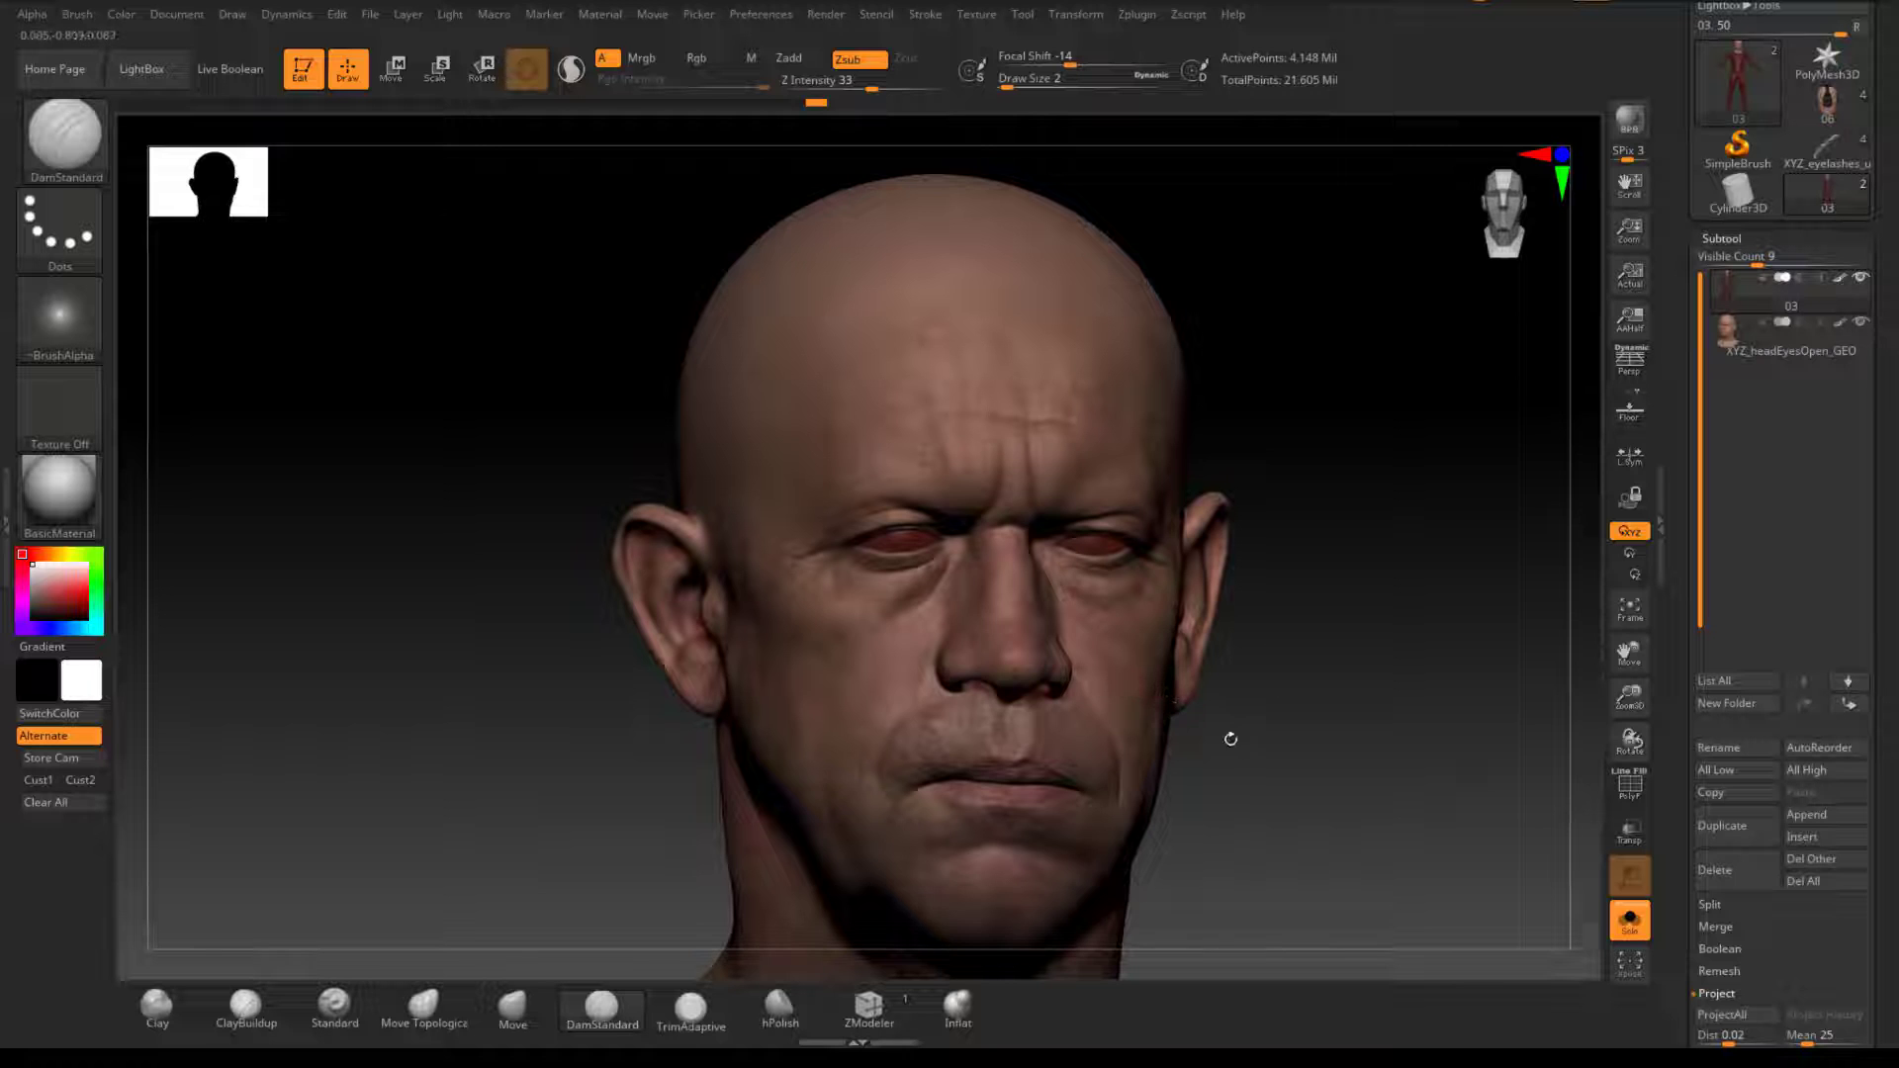
{"action": "left_click_drag", "start_coordinate": [1281, 787], "coordinate": [1229, 782]}
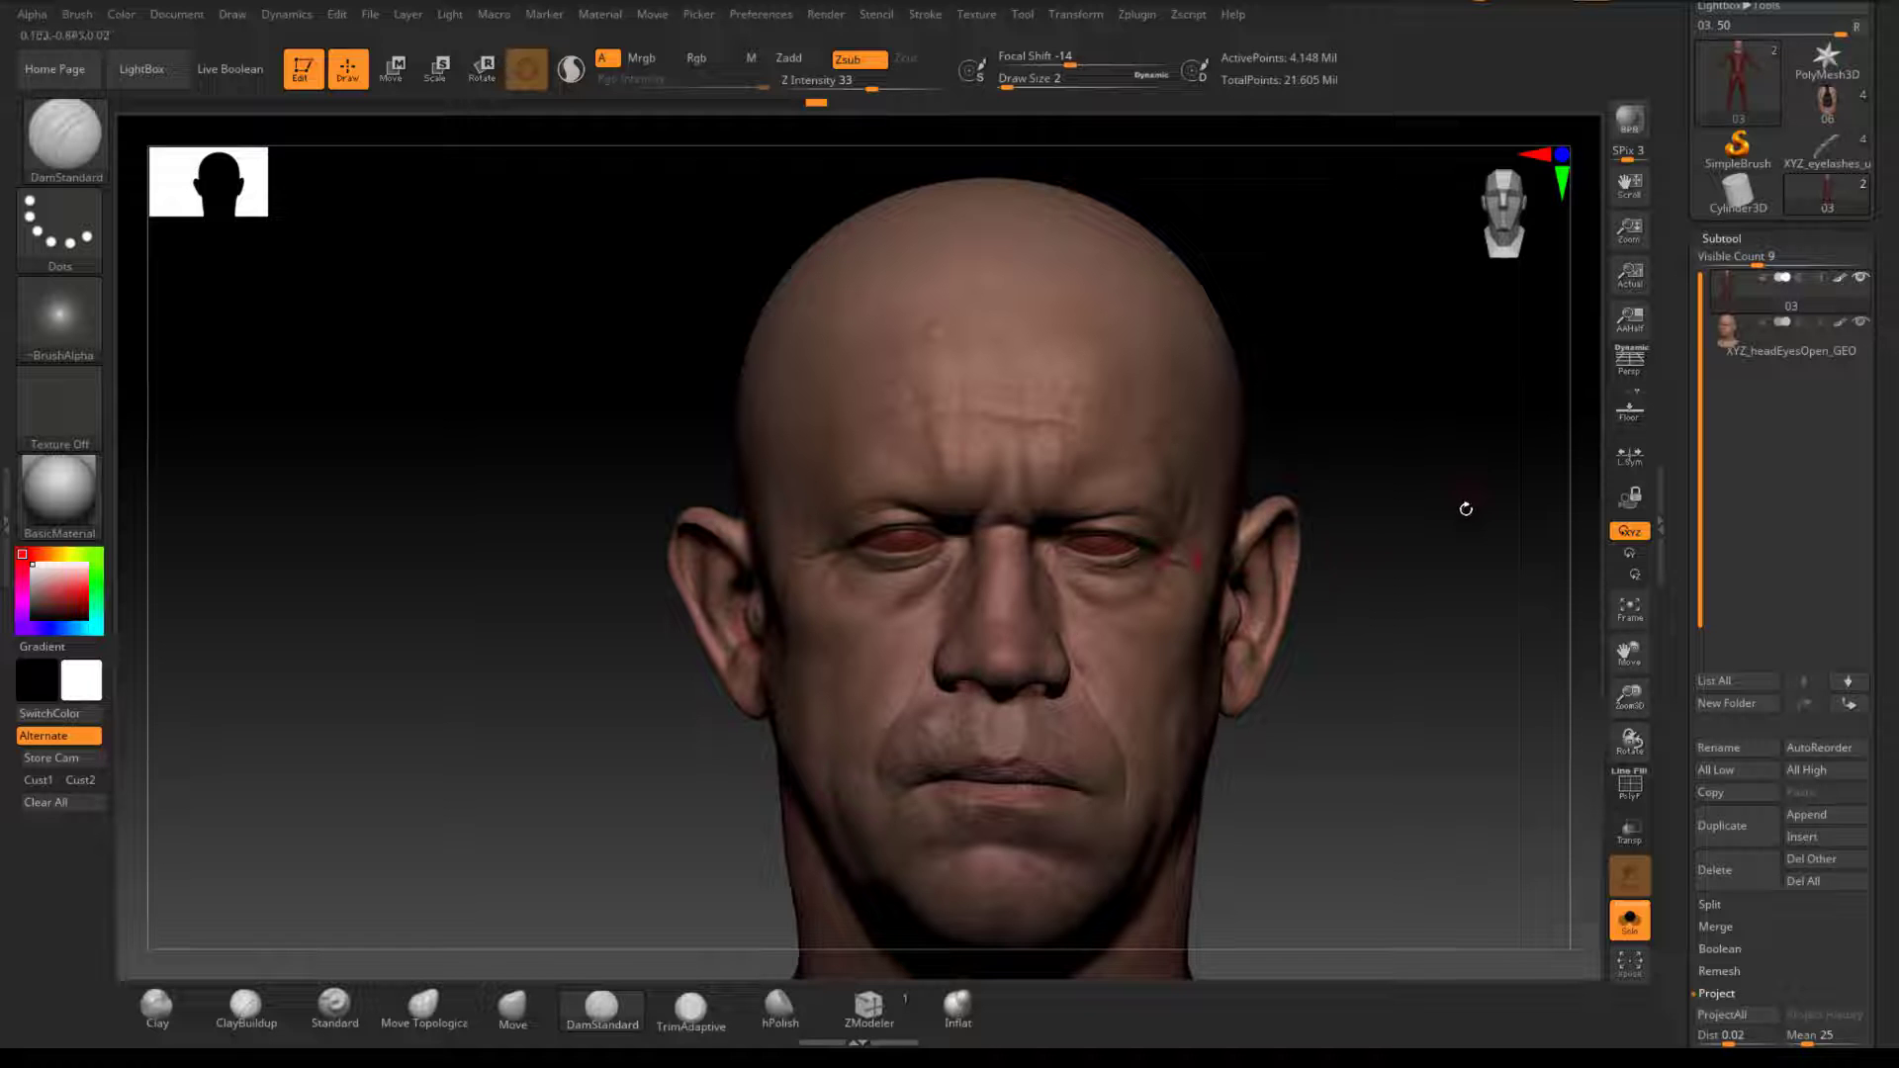
{"action": "left_click_drag", "start_coordinate": [1385, 594], "coordinate": [1395, 615]}
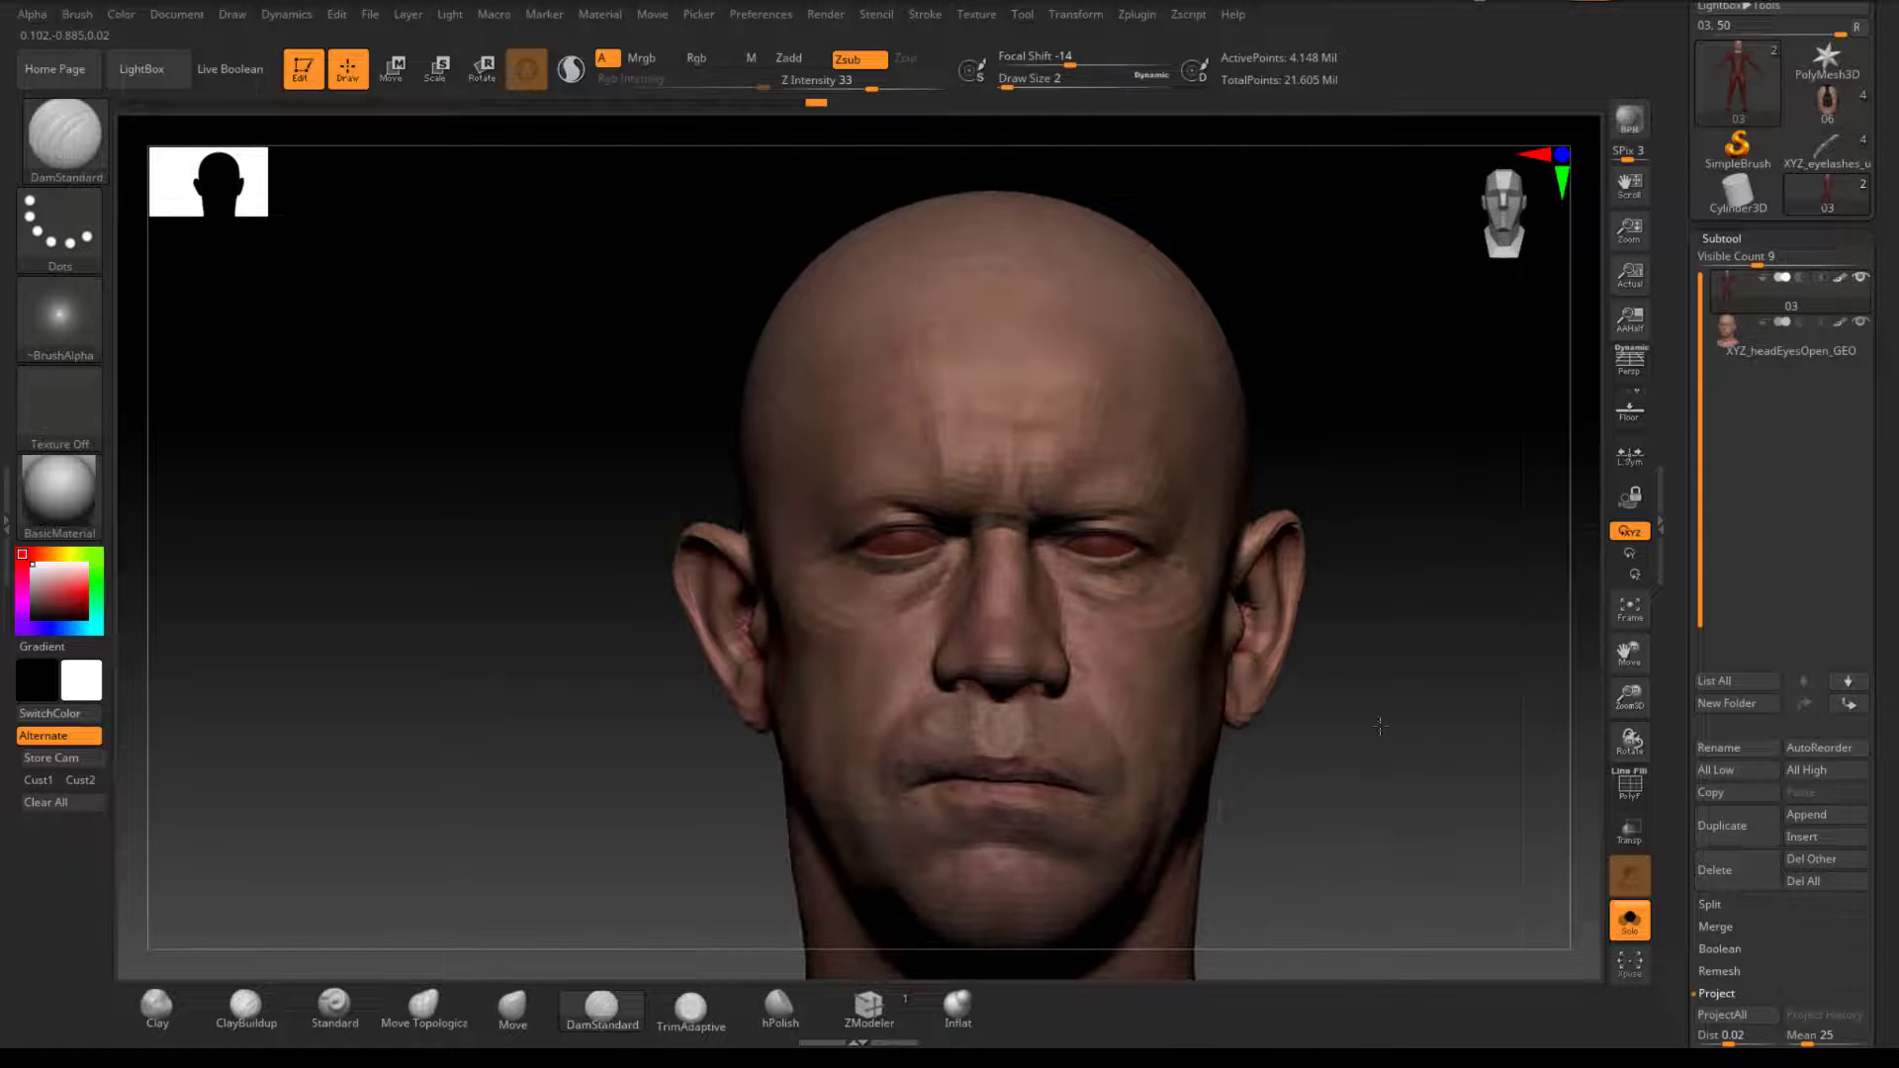
{"action": "left_click_drag", "start_coordinate": [1363, 799], "coordinate": [1286, 612], "text": "alt"}
{"action": "left_click_drag", "start_coordinate": [1673, 861], "coordinate": [1684, 781]}
{"action": "scroll", "coordinate": [1685, 782], "scroll_direction": "down", "scroll_amount": 5}
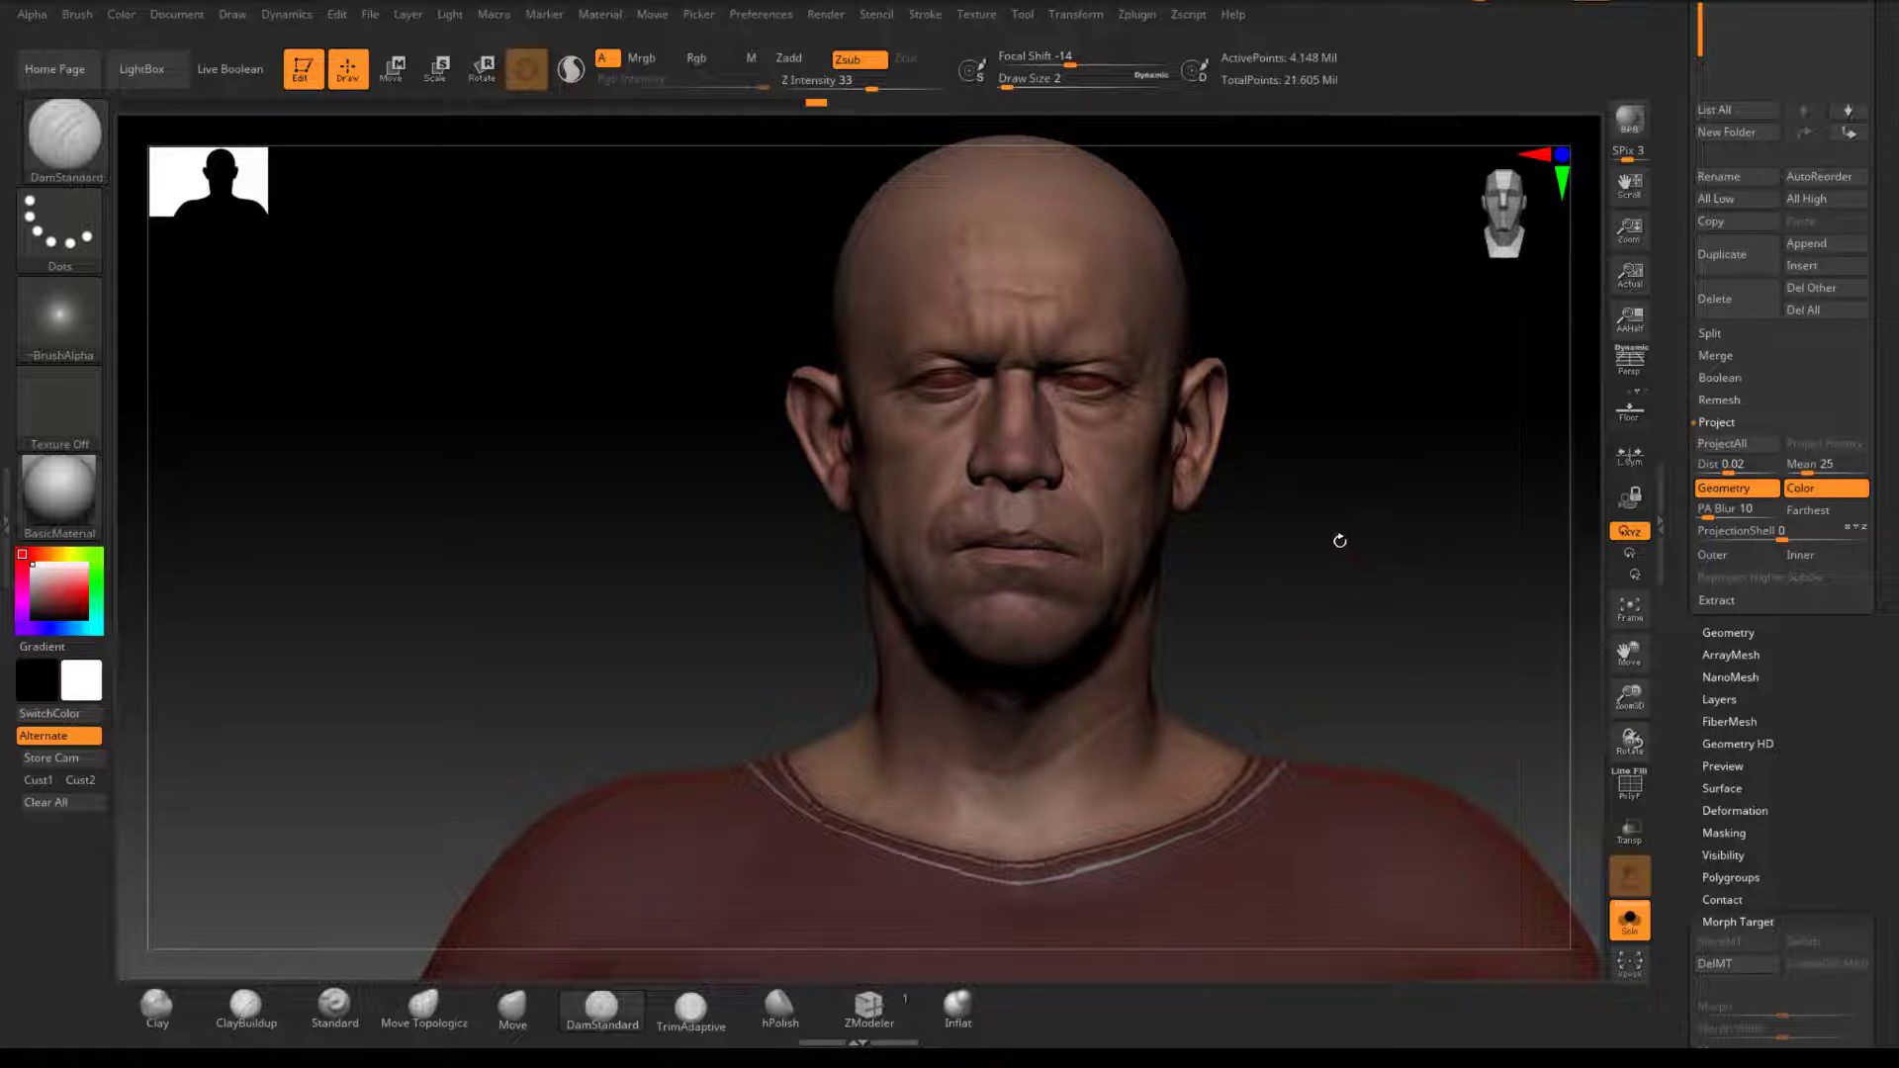
{"action": "left_click_drag", "start_coordinate": [1339, 540], "coordinate": [1215, 636]}
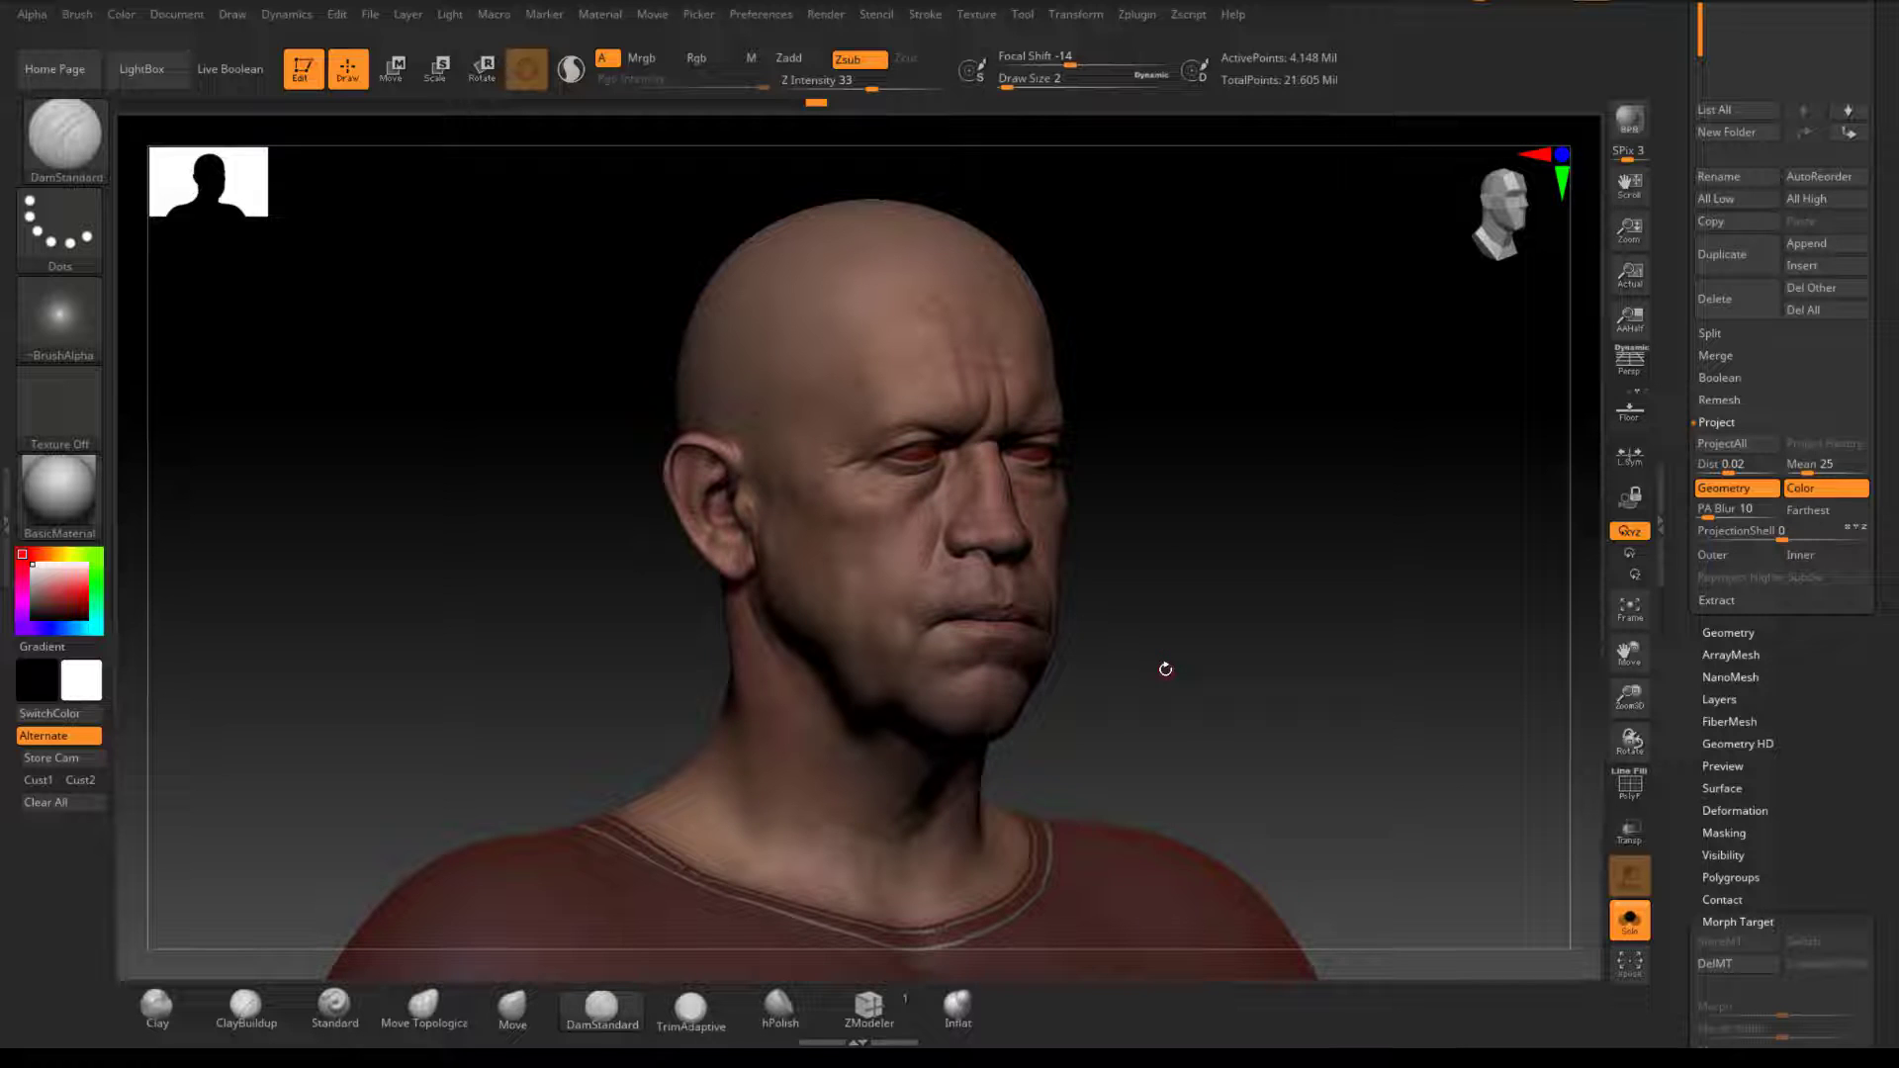
Step: Drop the 03 subtool to its lowest subdivision level, show the polyframe and create polygroups with Auto Groups With UV
{"action": "key", "text": "shift"}
{"action": "key", "text": "shift+d"}
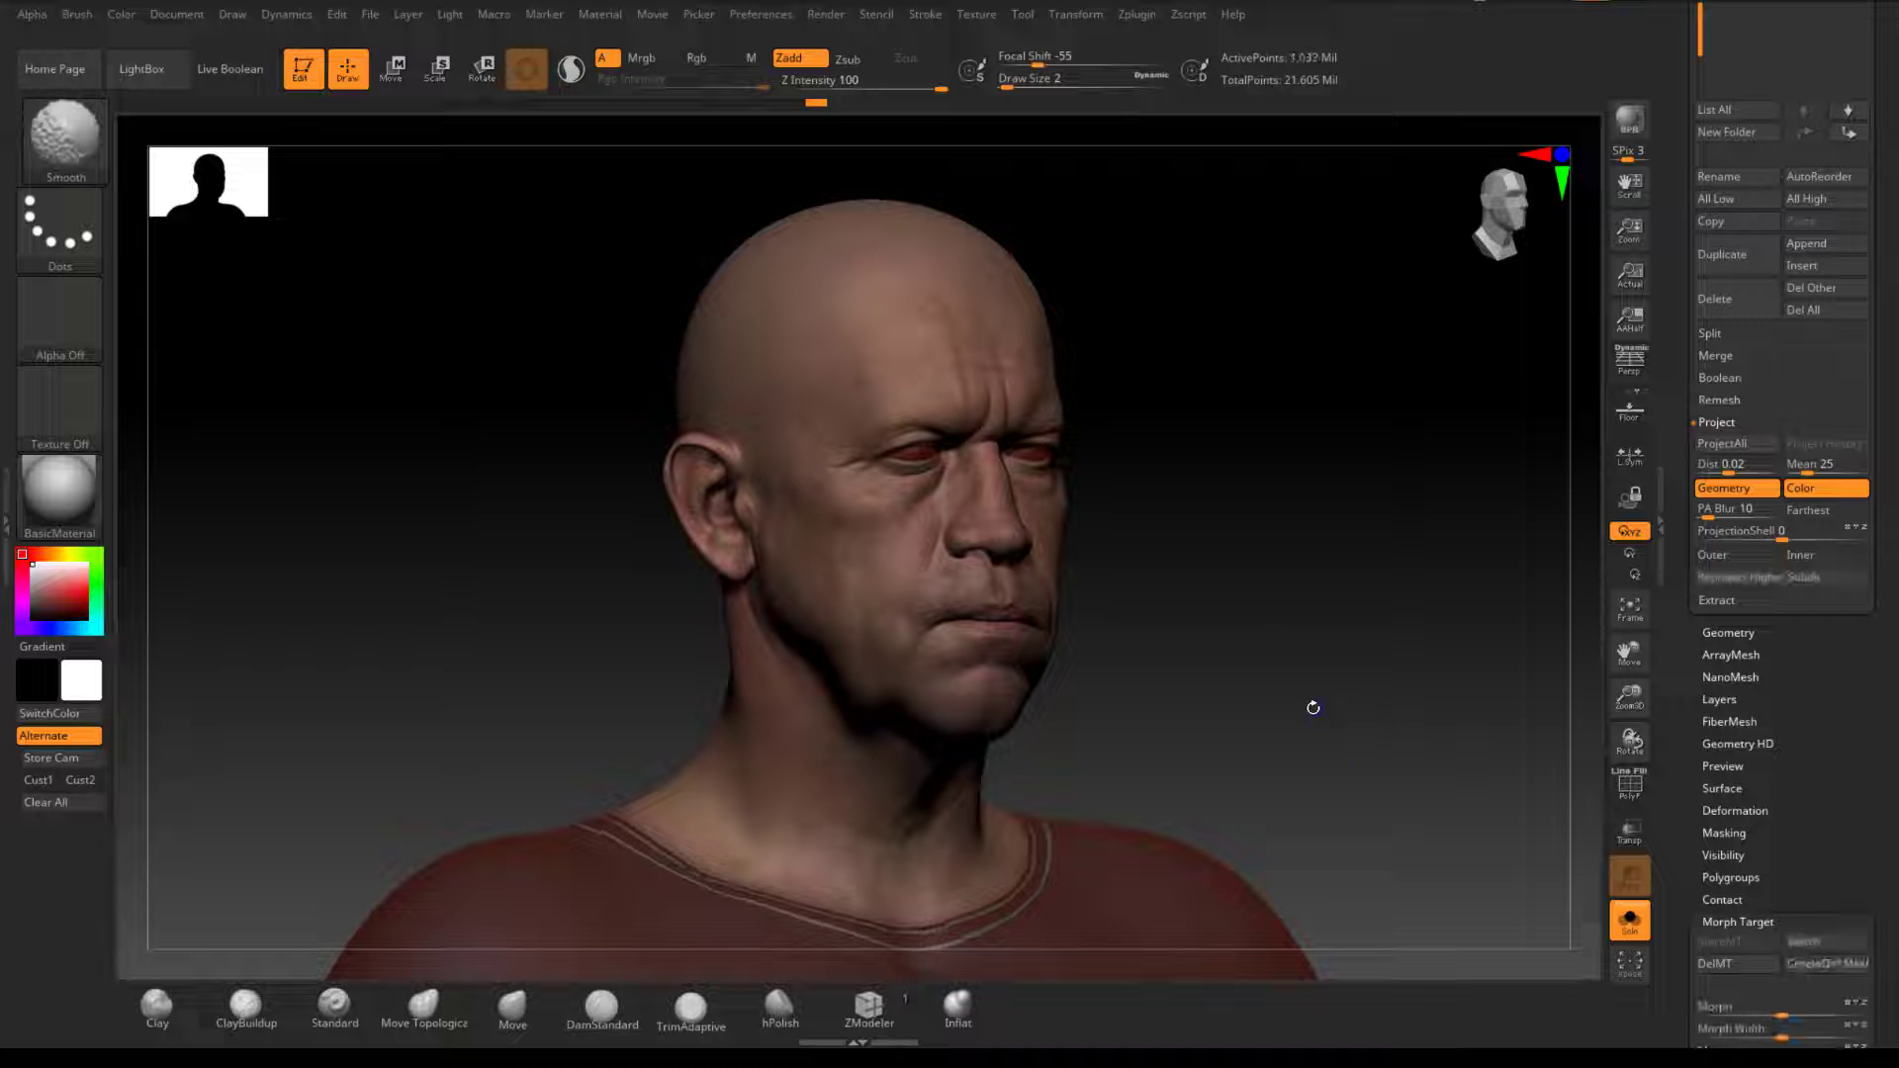
{"action": "key", "text": "d"}
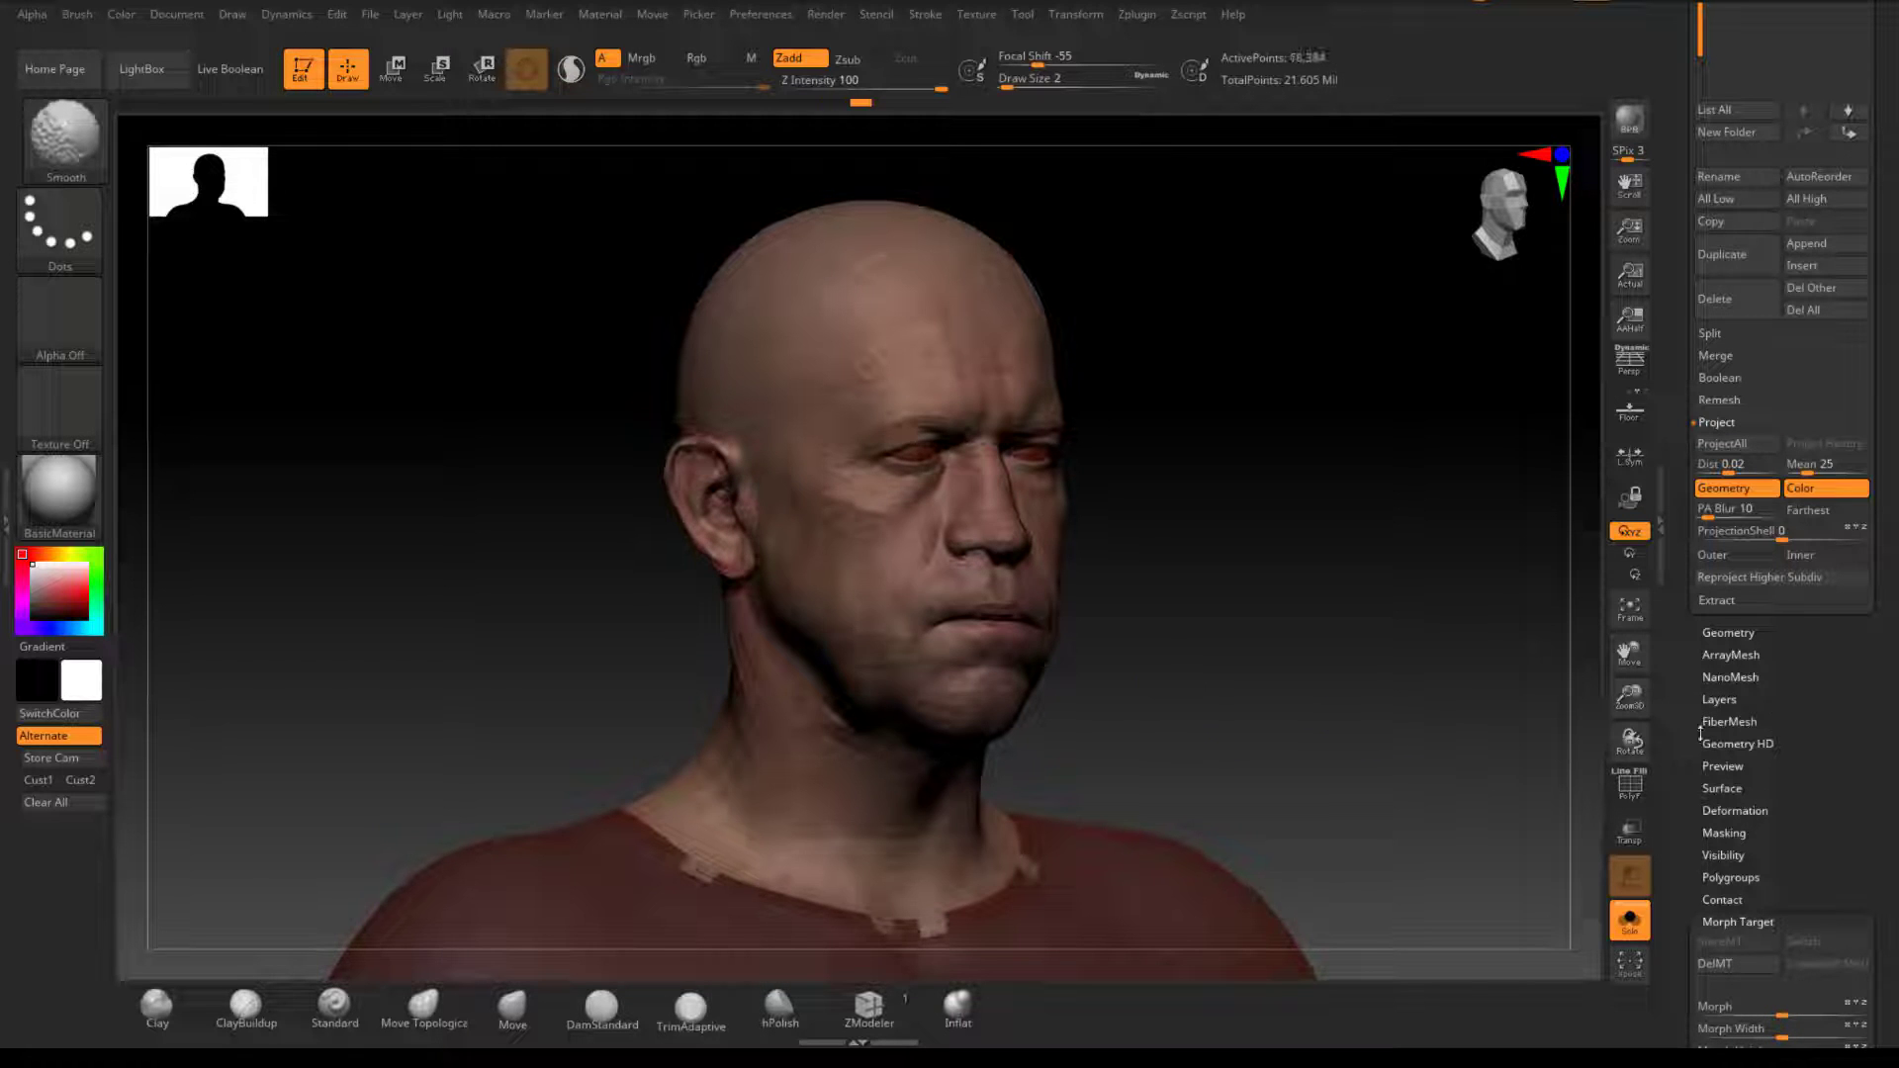
{"action": "left_click", "coordinate": [1631, 791]}
{"action": "left_click_drag", "start_coordinate": [1683, 989], "coordinate": [1684, 741]}
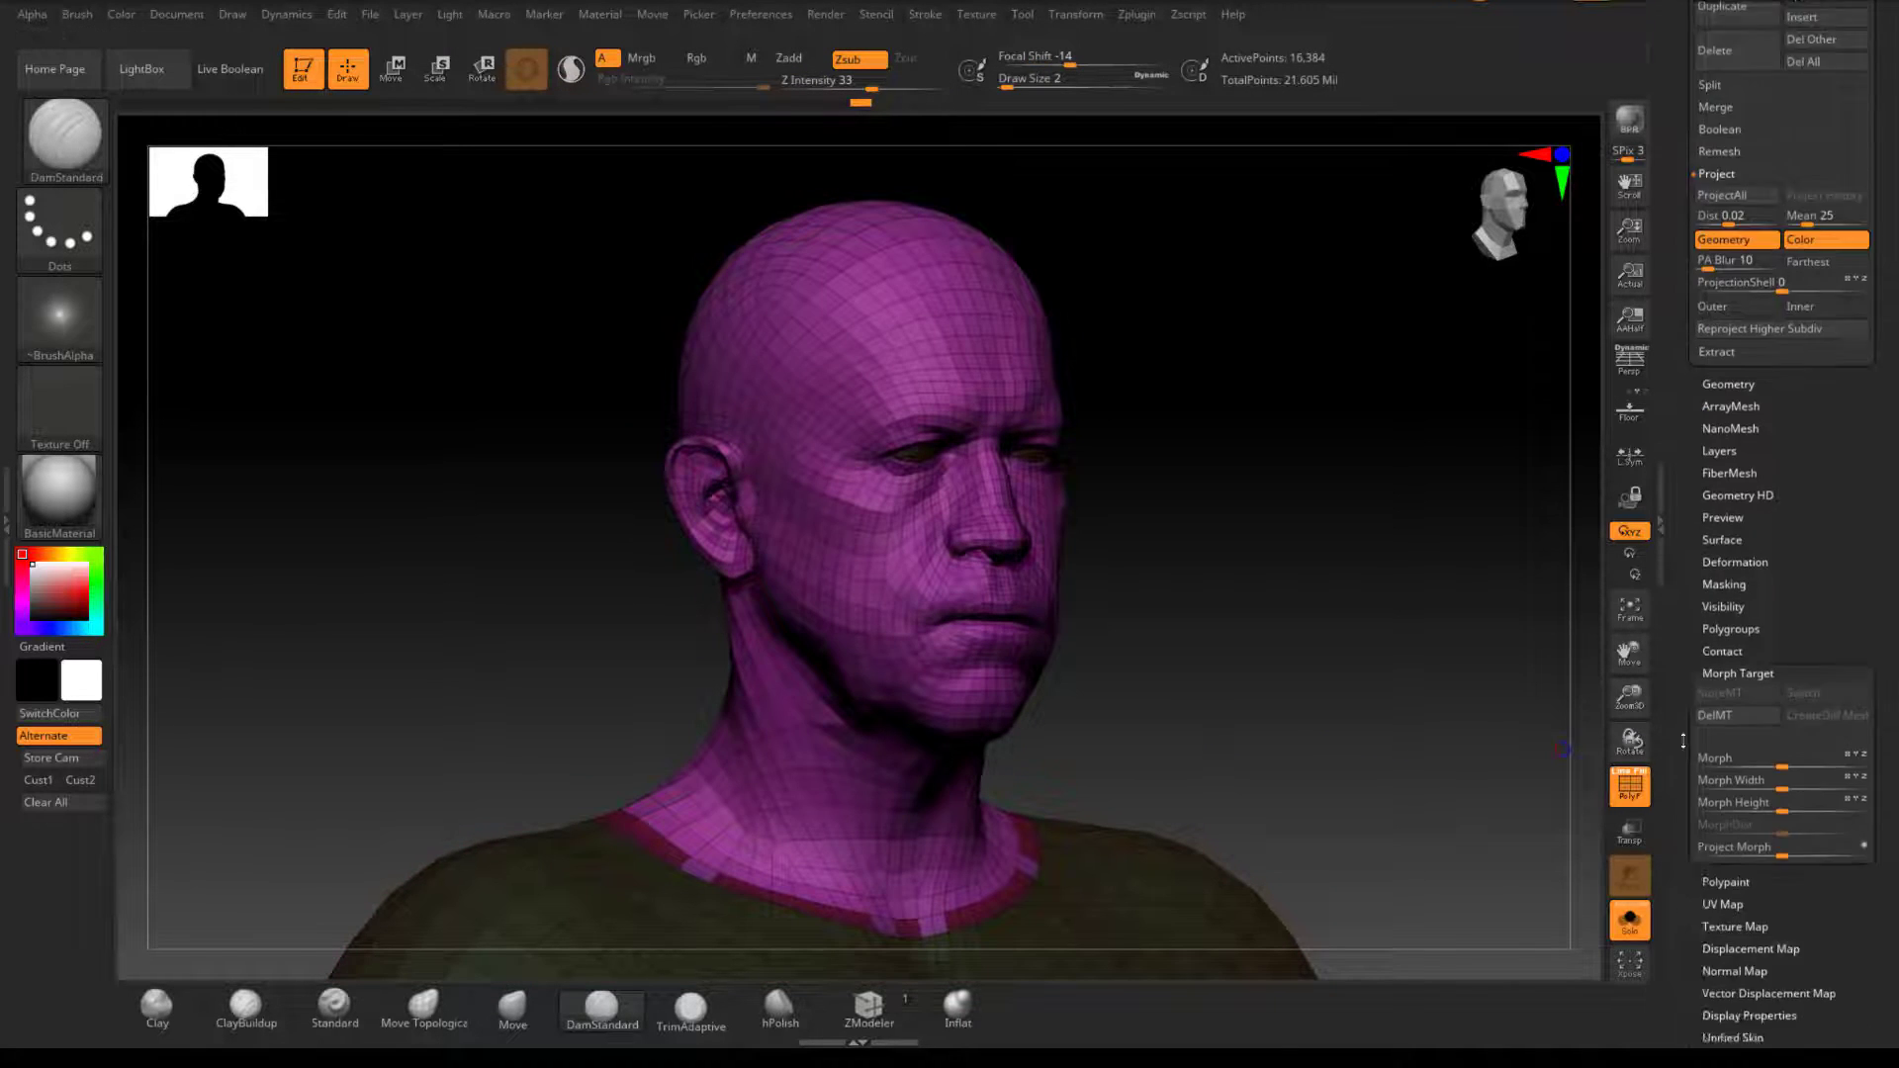
{"action": "scroll", "coordinate": [1683, 740], "scroll_direction": "down", "scroll_amount": 5}
{"action": "left_click", "coordinate": [1733, 313]}
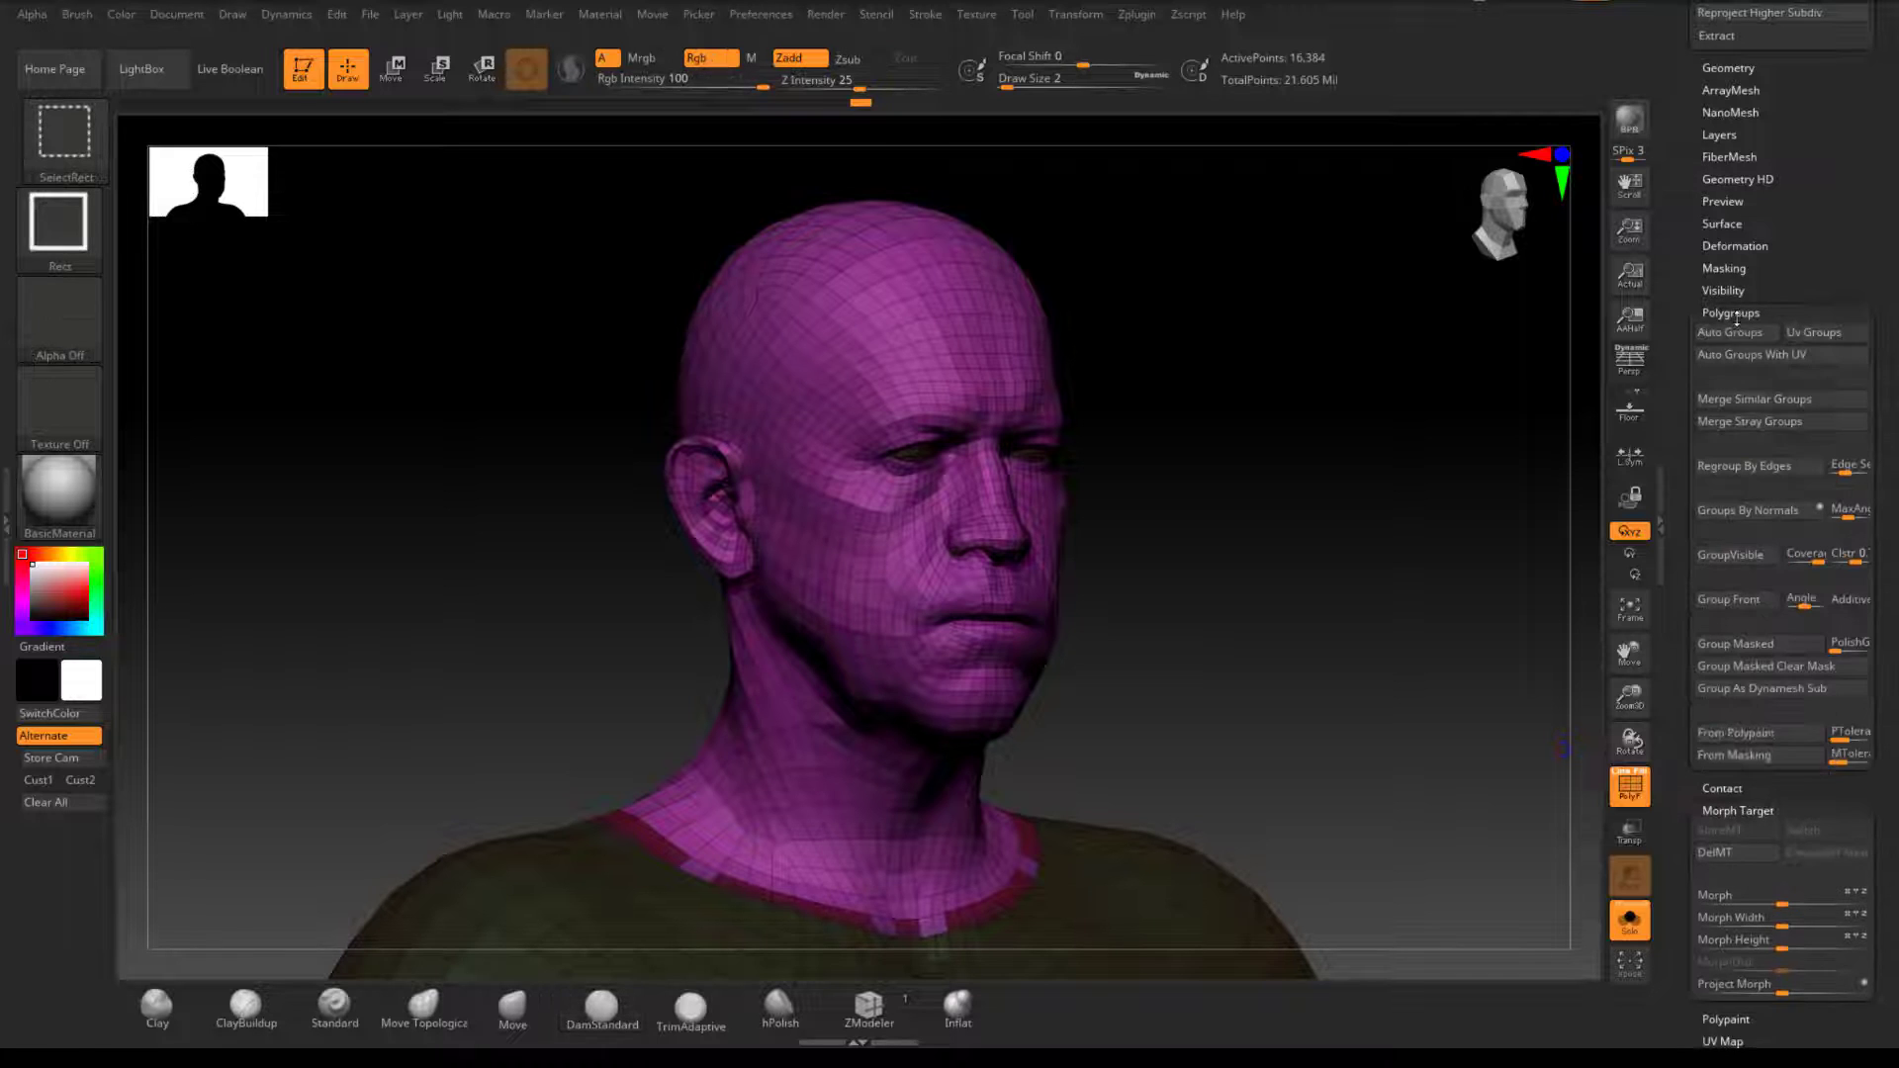
{"action": "left_click", "coordinate": [1786, 359]}
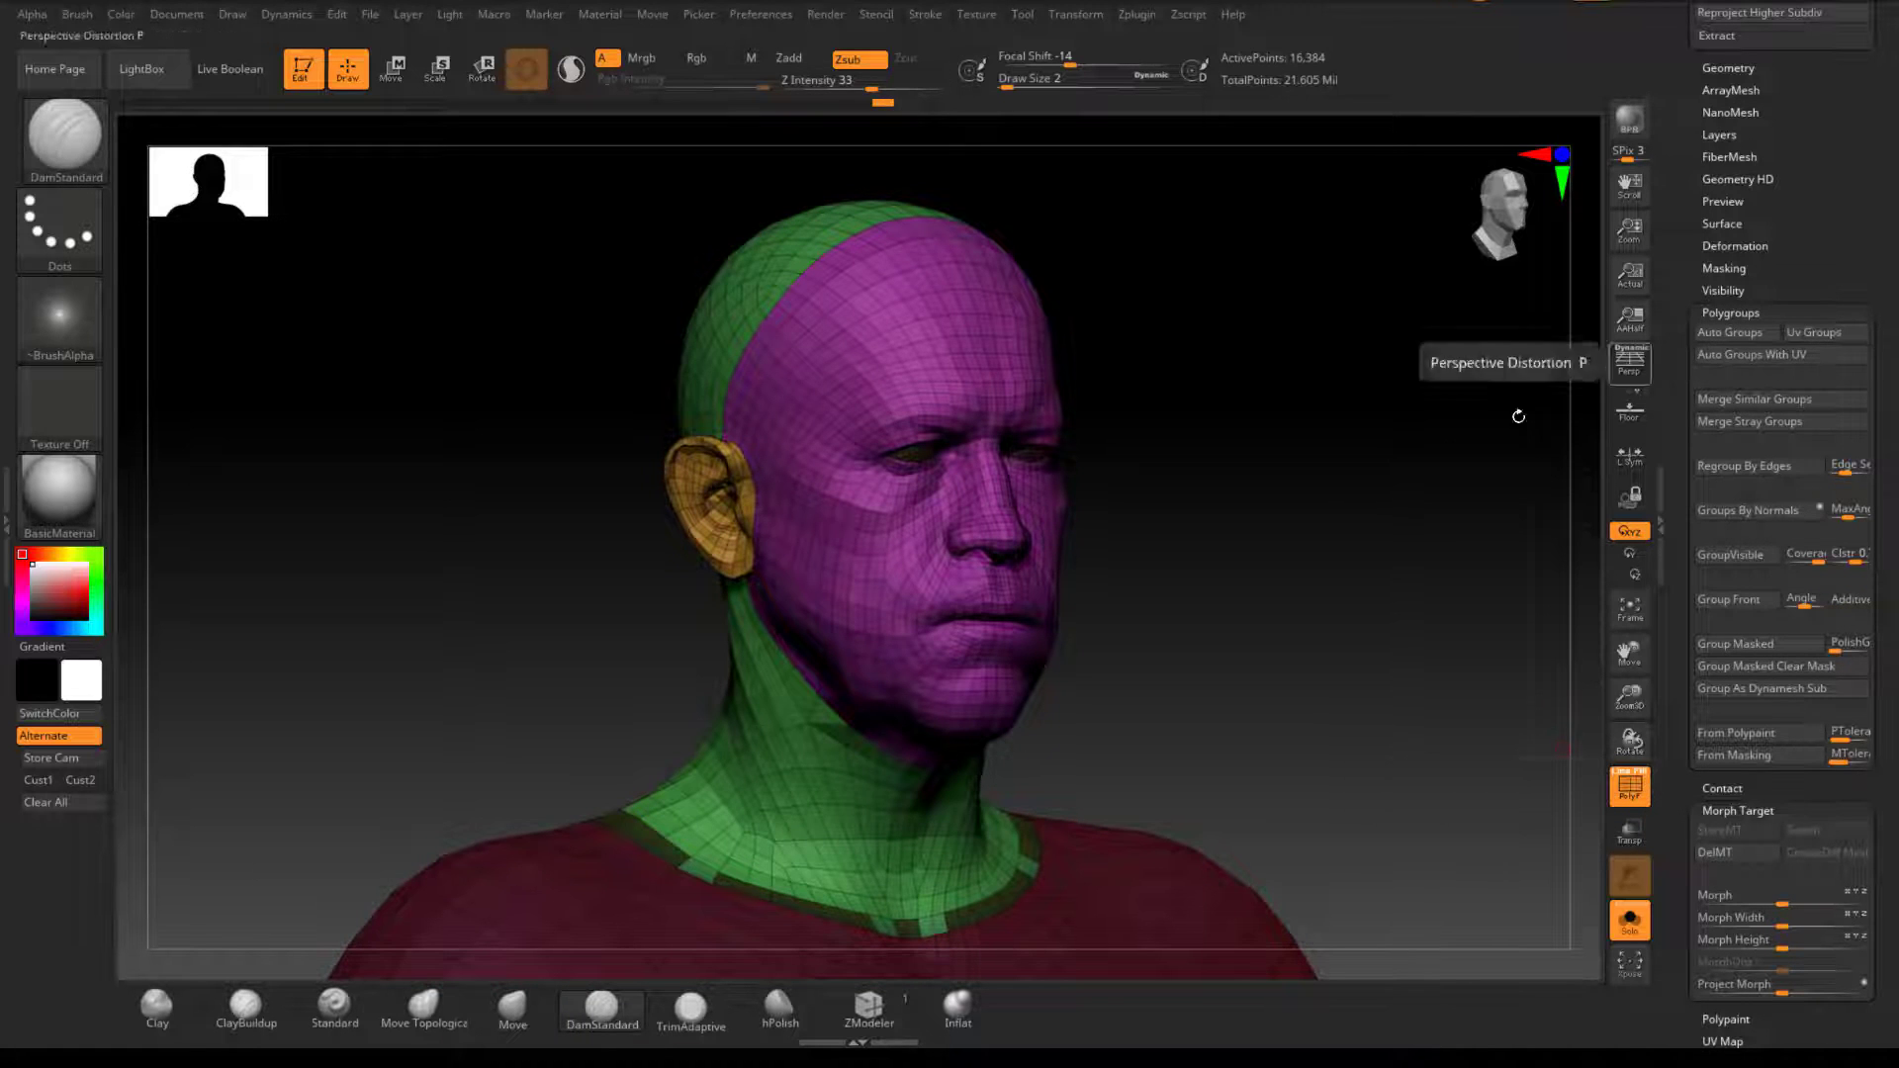
Step: Reapply Auto Groups With UV and check the polygroups across the head, torso and arms
{"action": "left_click_drag", "start_coordinate": [1295, 508], "coordinate": [1374, 479], "text": "alt"}
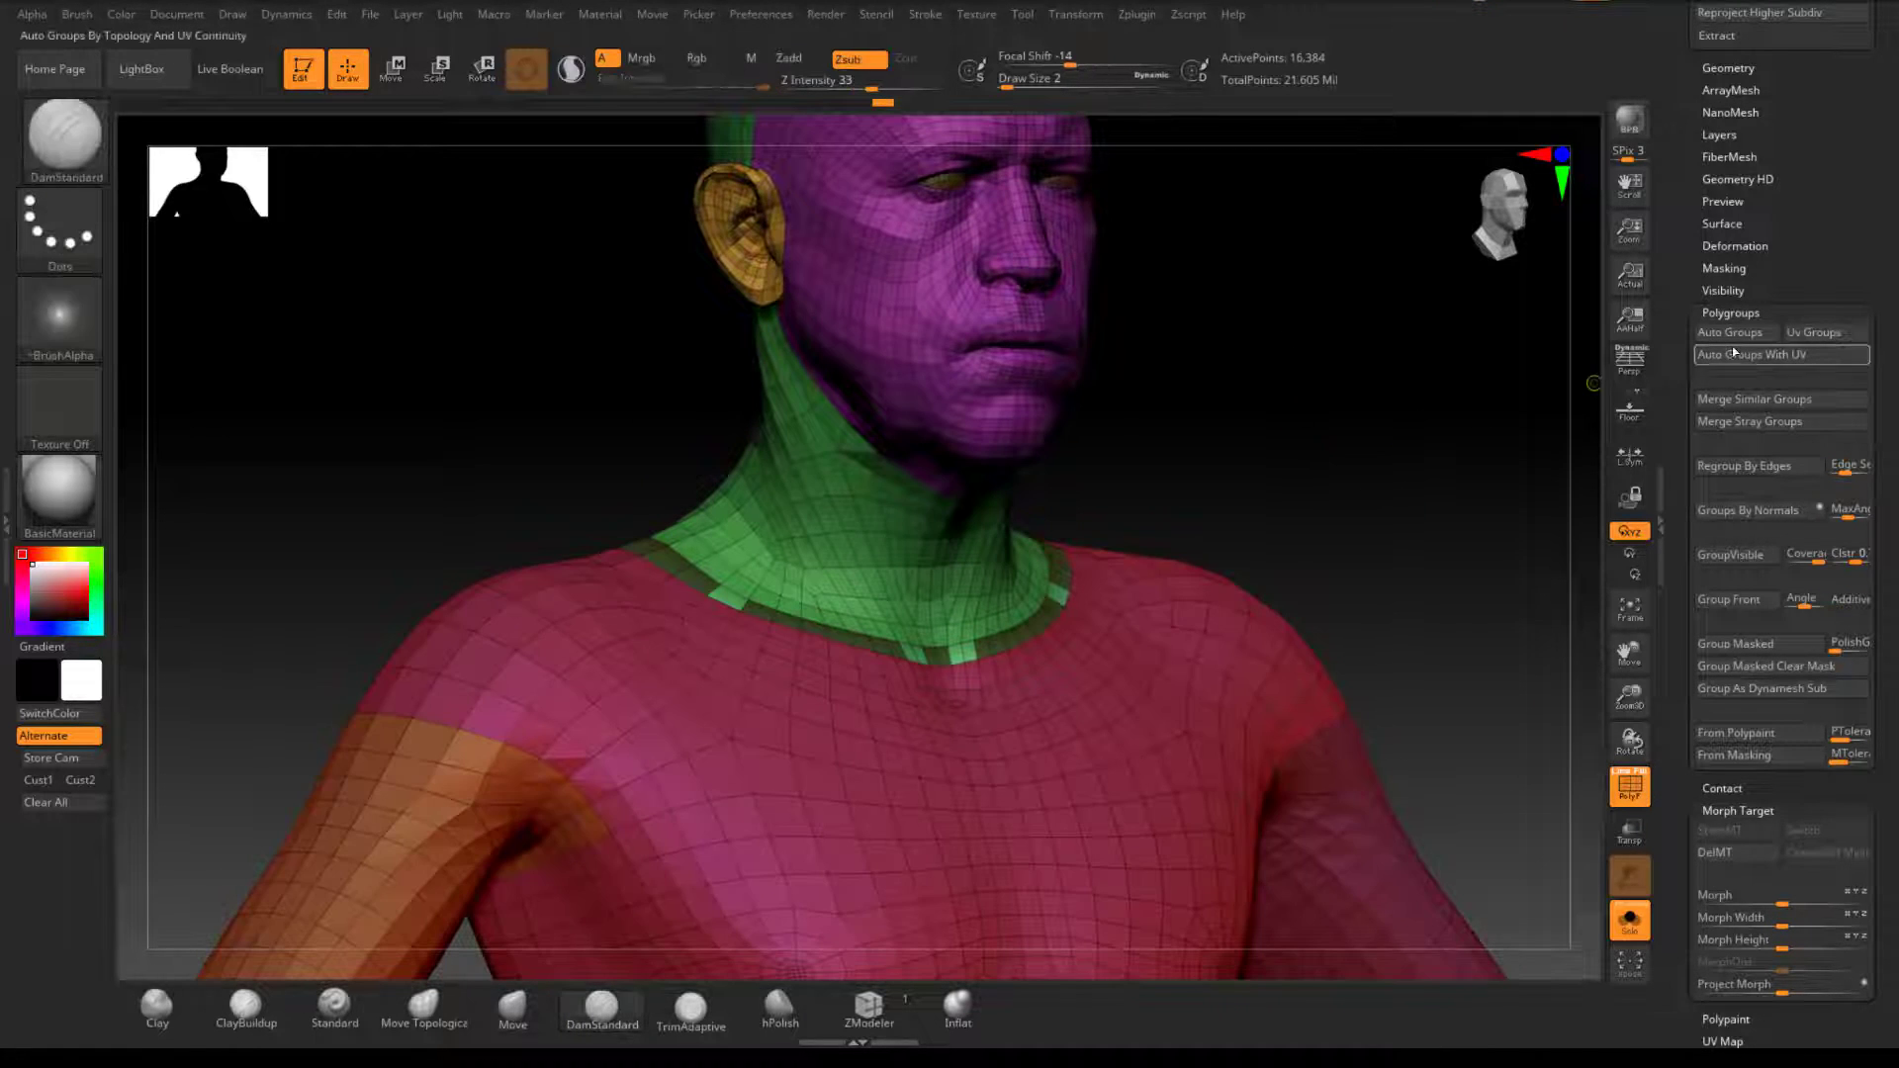
{"action": "left_click", "coordinate": [1785, 354]}
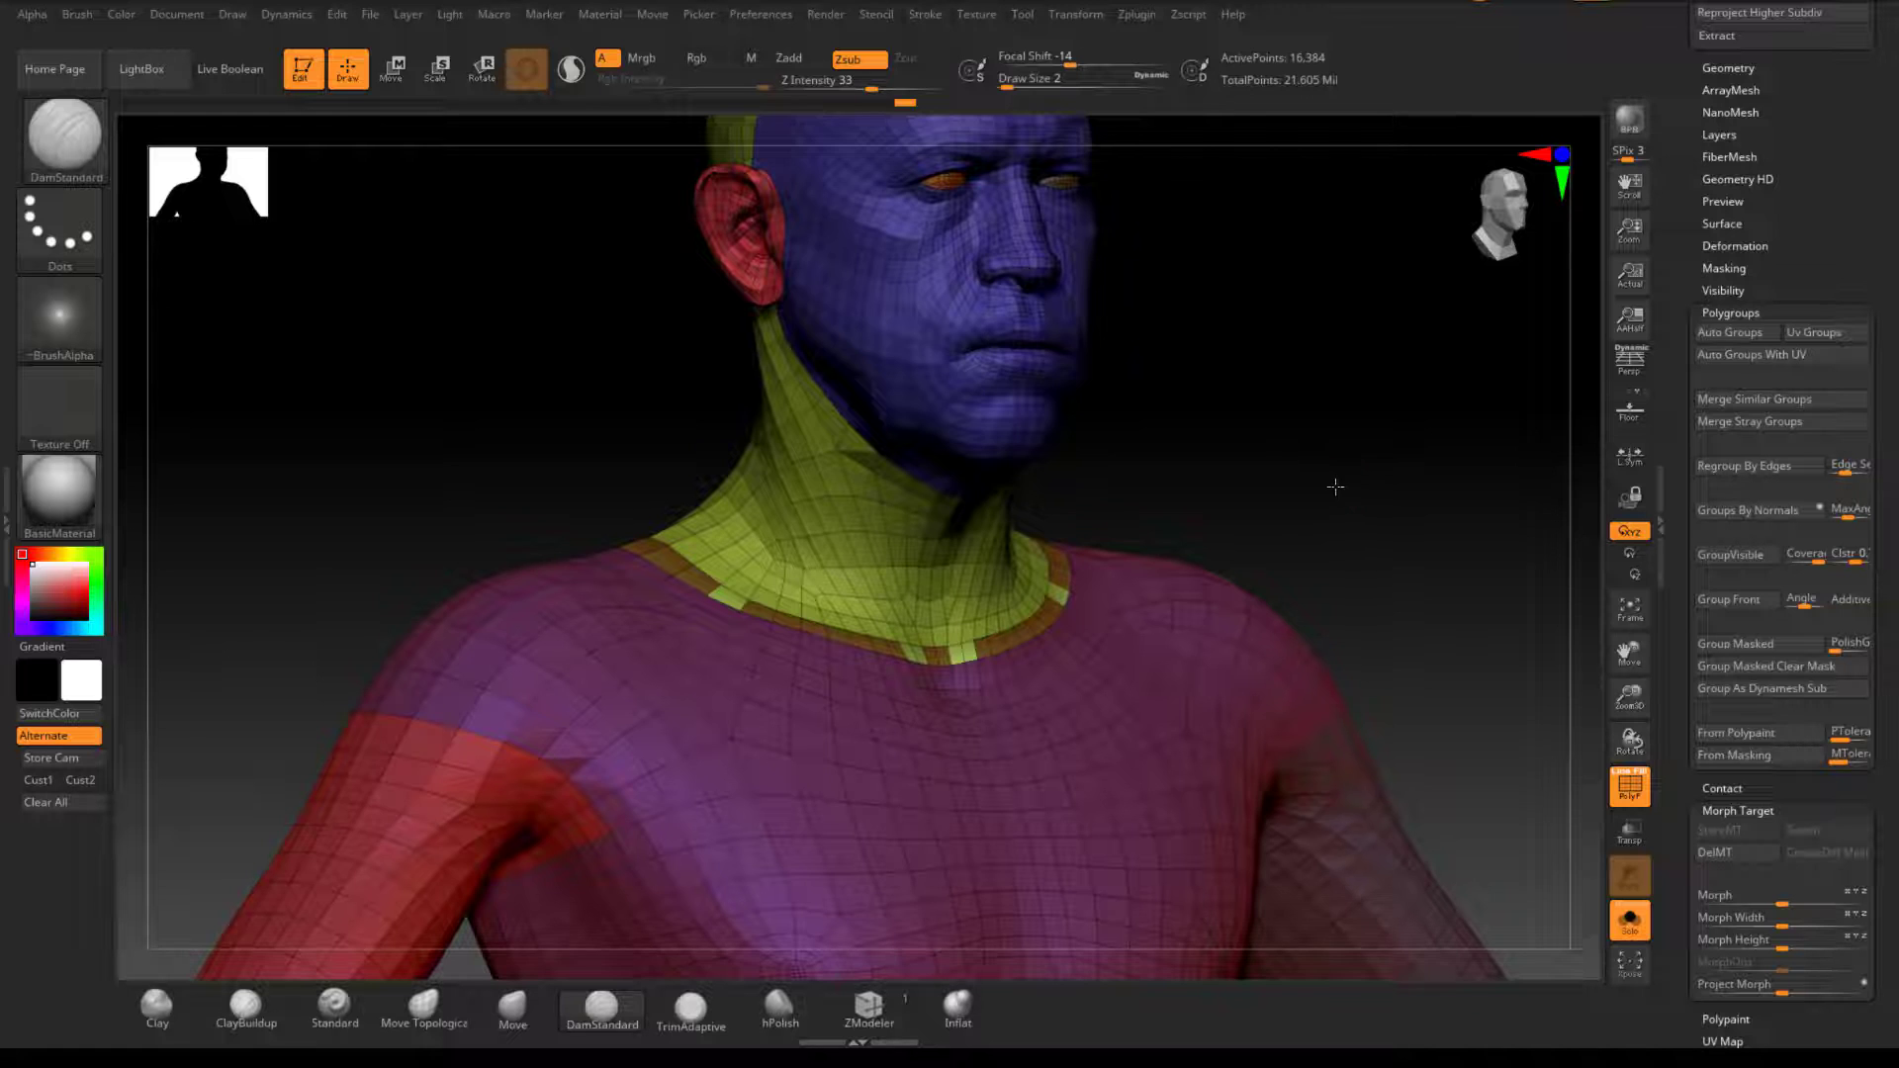
{"action": "left_click_drag", "start_coordinate": [1335, 487], "coordinate": [1336, 488], "text": "shift"}
{"action": "left_click_drag", "start_coordinate": [1298, 390], "coordinate": [1236, 333], "text": "alt"}
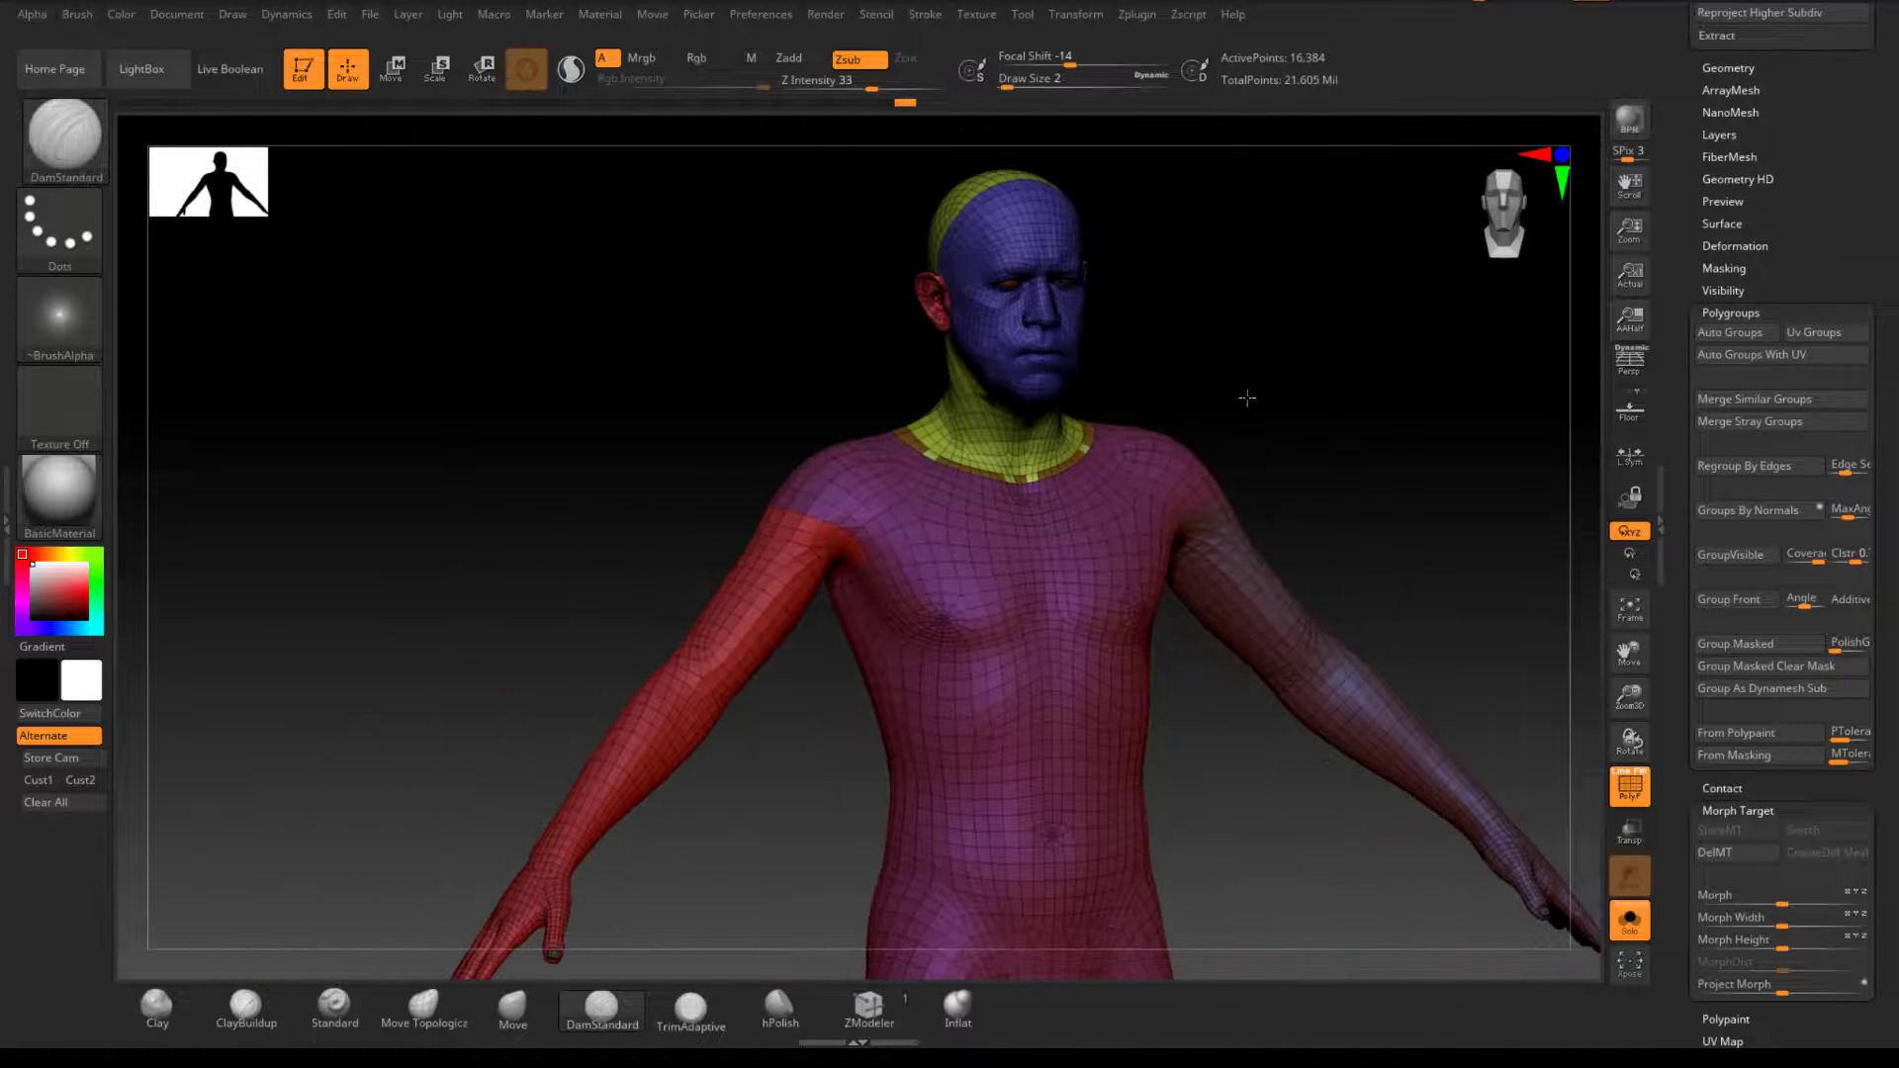
{"action": "left_click_drag", "start_coordinate": [1248, 398], "coordinate": [1248, 572], "text": "alt"}
Step: Undo the polygroup and recent subdivision-level changes on the 03 subtool and hide the polyframe
{"action": "key", "text": "ctrl+z"}
{"action": "key", "text": "ctrl+z"}
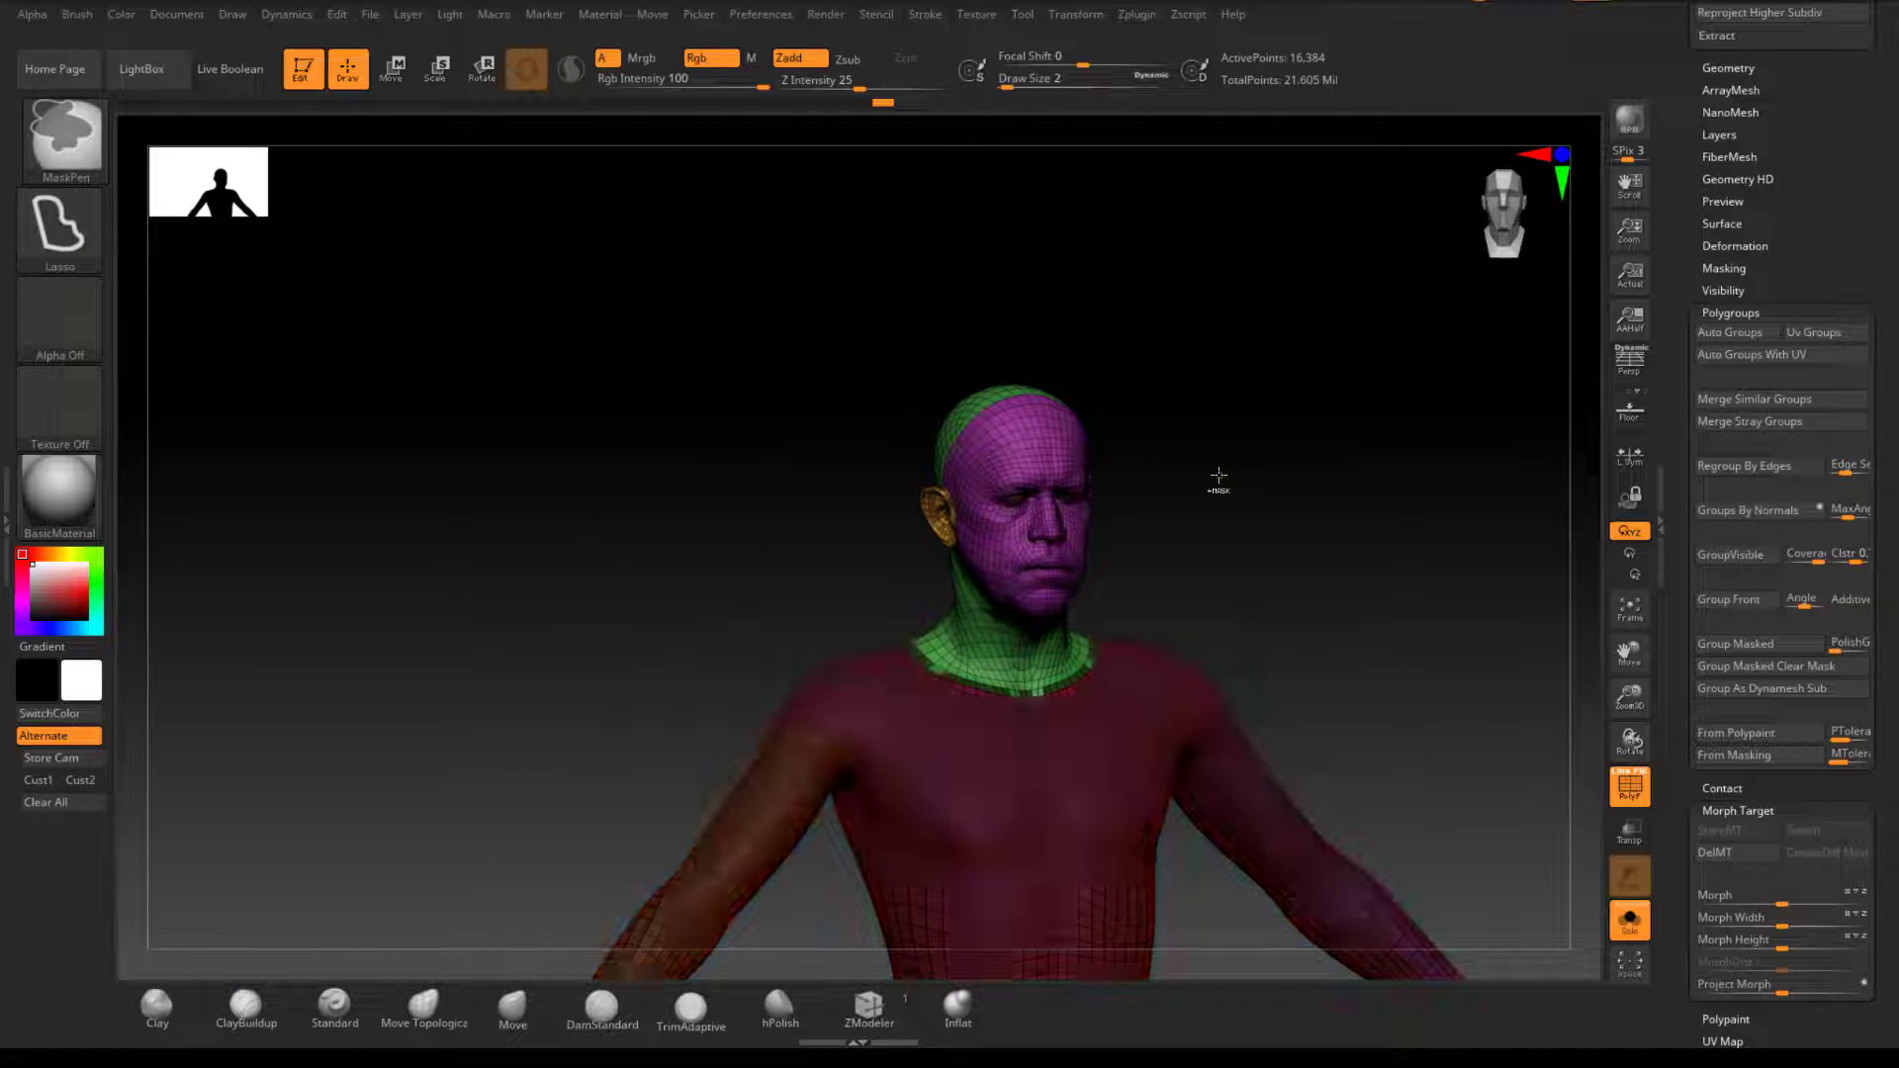
{"action": "key", "text": "ctrl+z"}
{"action": "key", "text": "ctrl+z"}
{"action": "key", "text": "ctrl+z"}
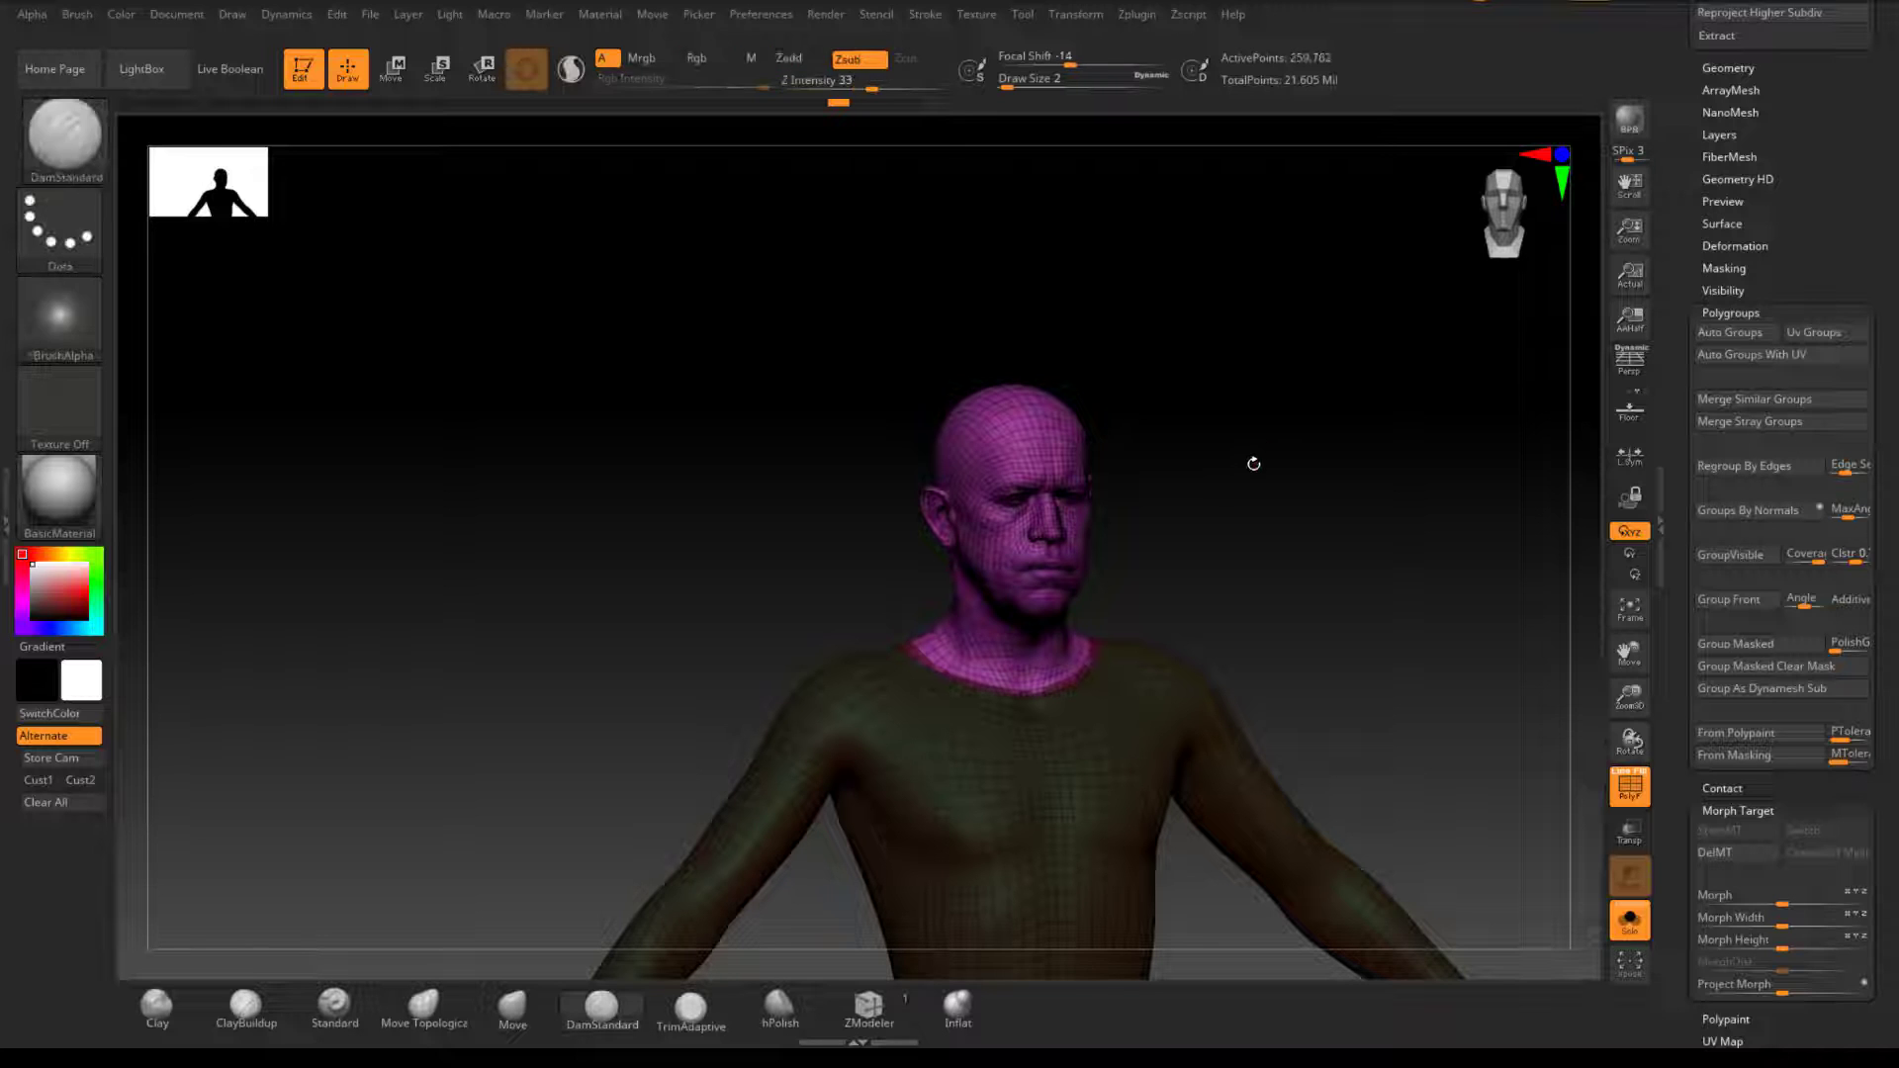
{"action": "key", "text": "shift+f"}
{"action": "left_click_drag", "start_coordinate": [1237, 492], "coordinate": [1258, 609], "text": "alt"}
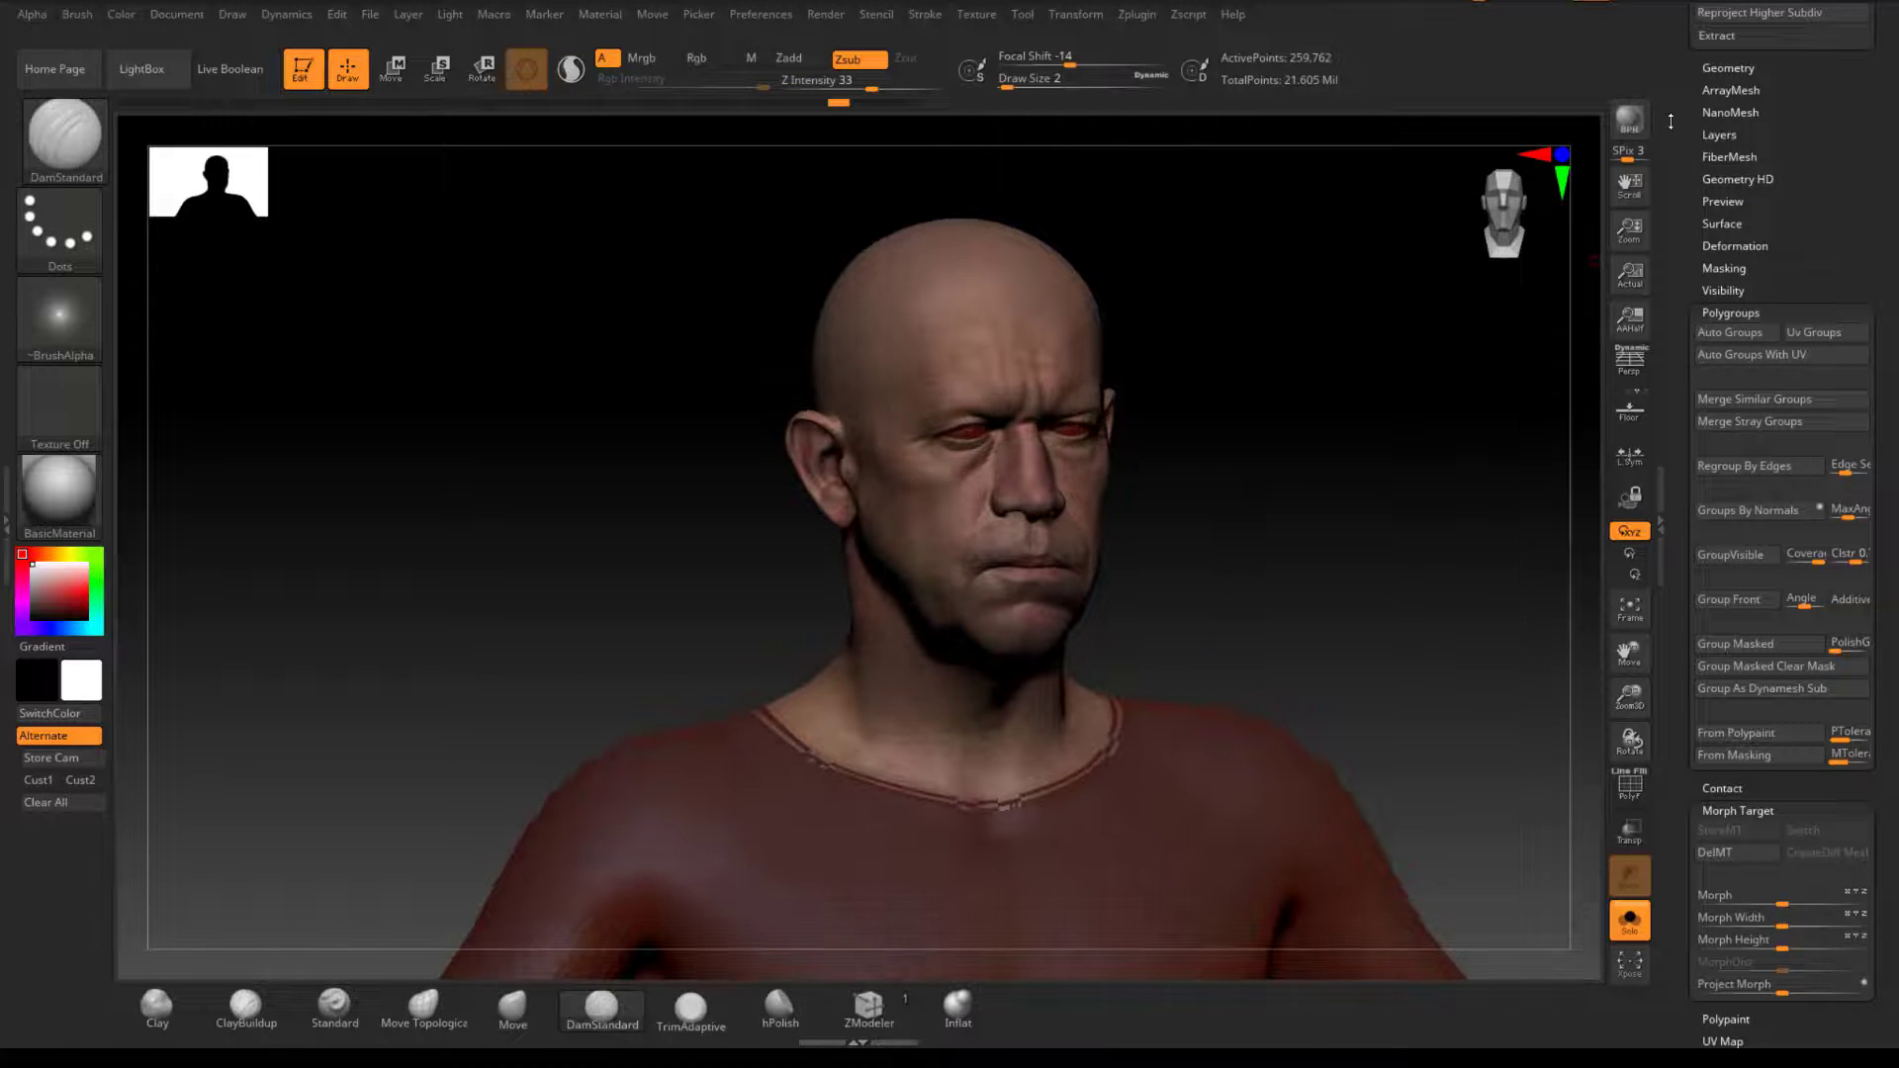
Step: Duplicate the 03 subtool, hide the original and the XYZ_headEyesOpen_GEO head, and select the copy
{"action": "left_click_drag", "start_coordinate": [1671, 122], "coordinate": [1662, 366]}
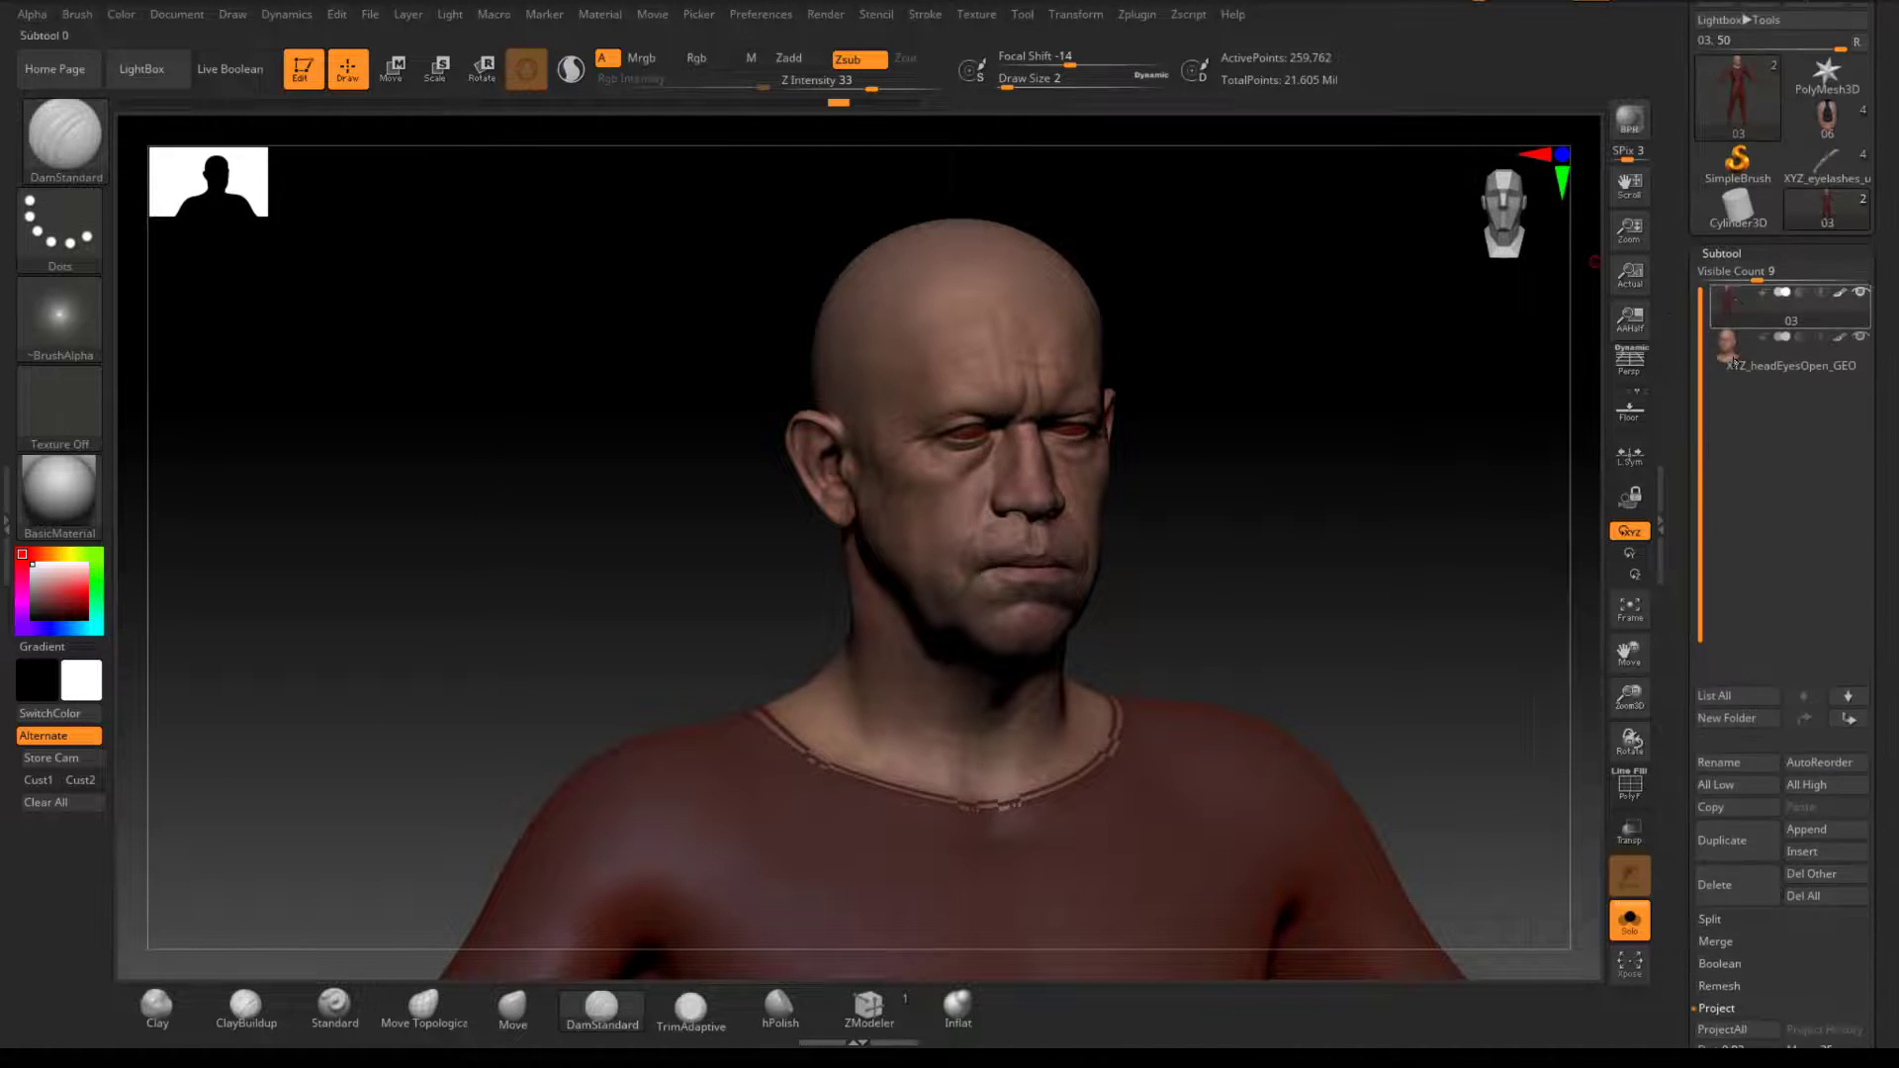
{"action": "left_click", "coordinate": [1721, 841]}
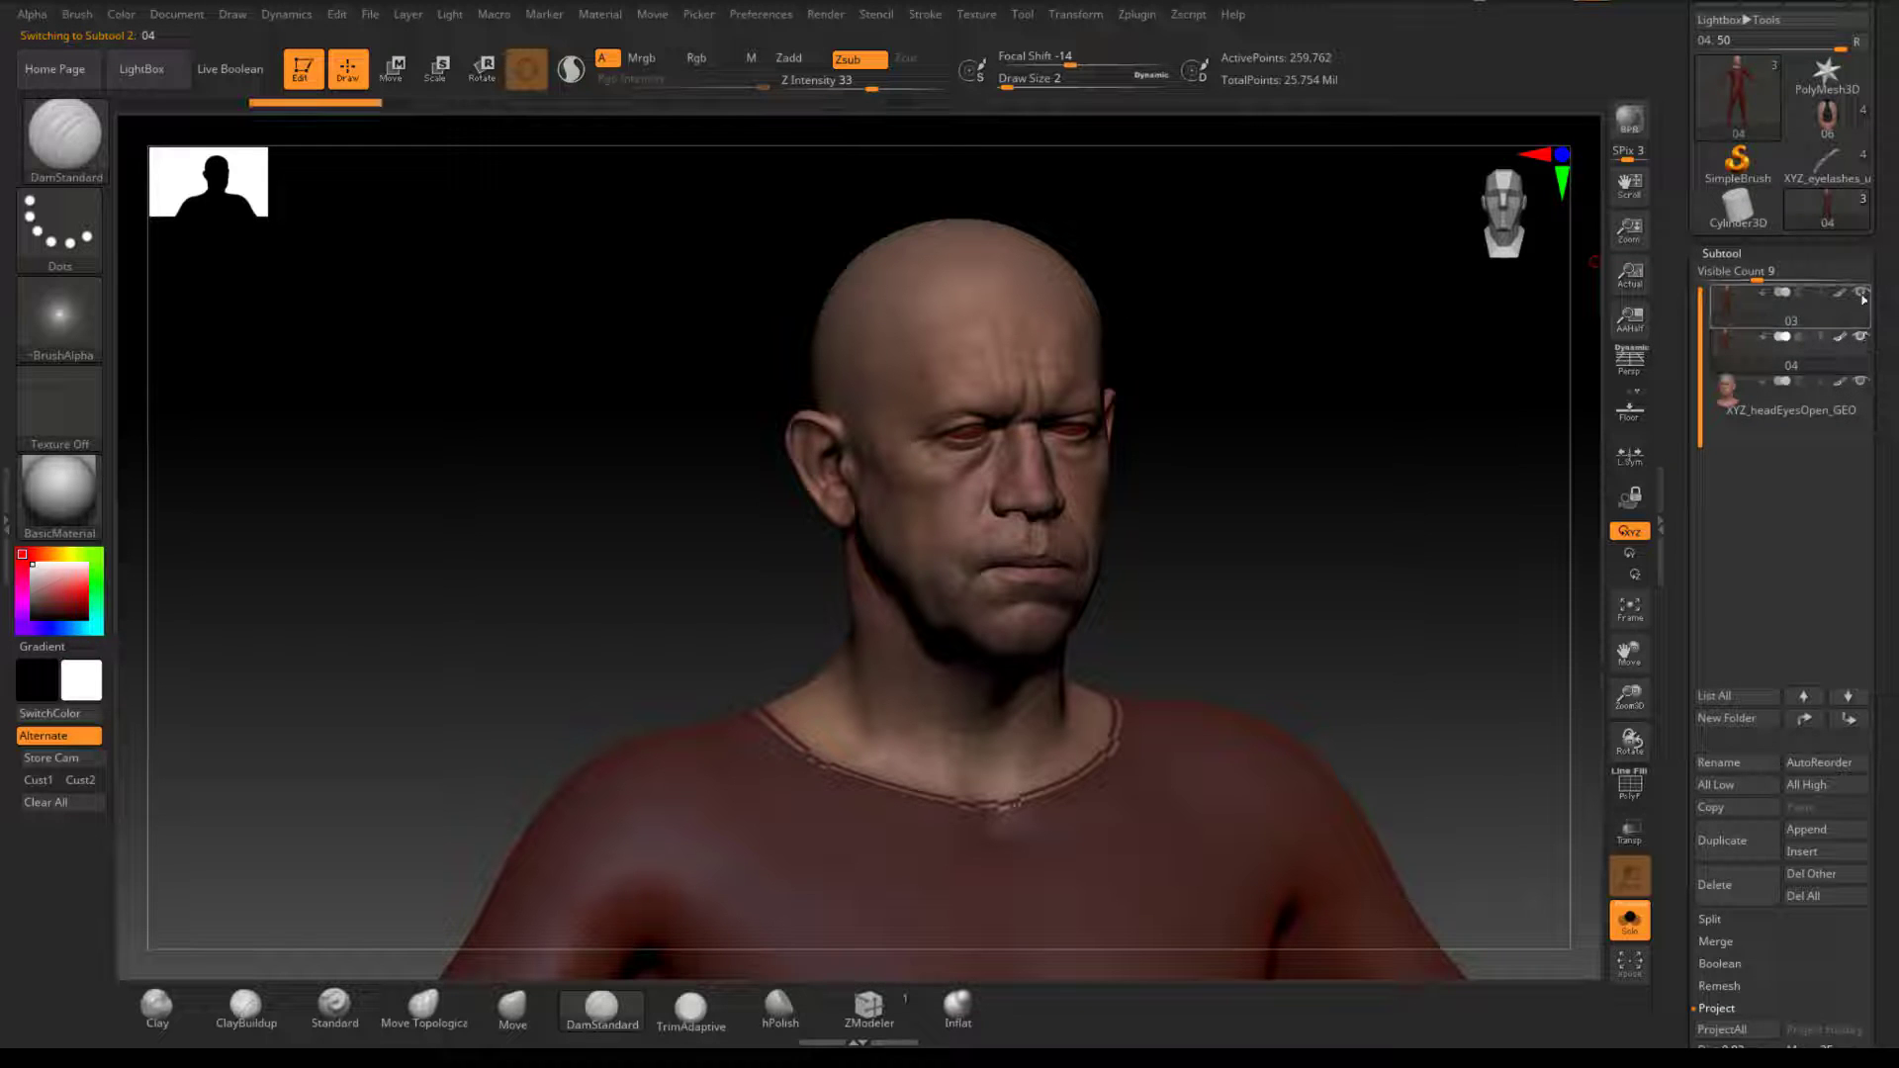
{"action": "left_click", "coordinate": [1862, 296]}
{"action": "left_click", "coordinate": [1862, 383]}
{"action": "left_click", "coordinate": [1730, 310]}
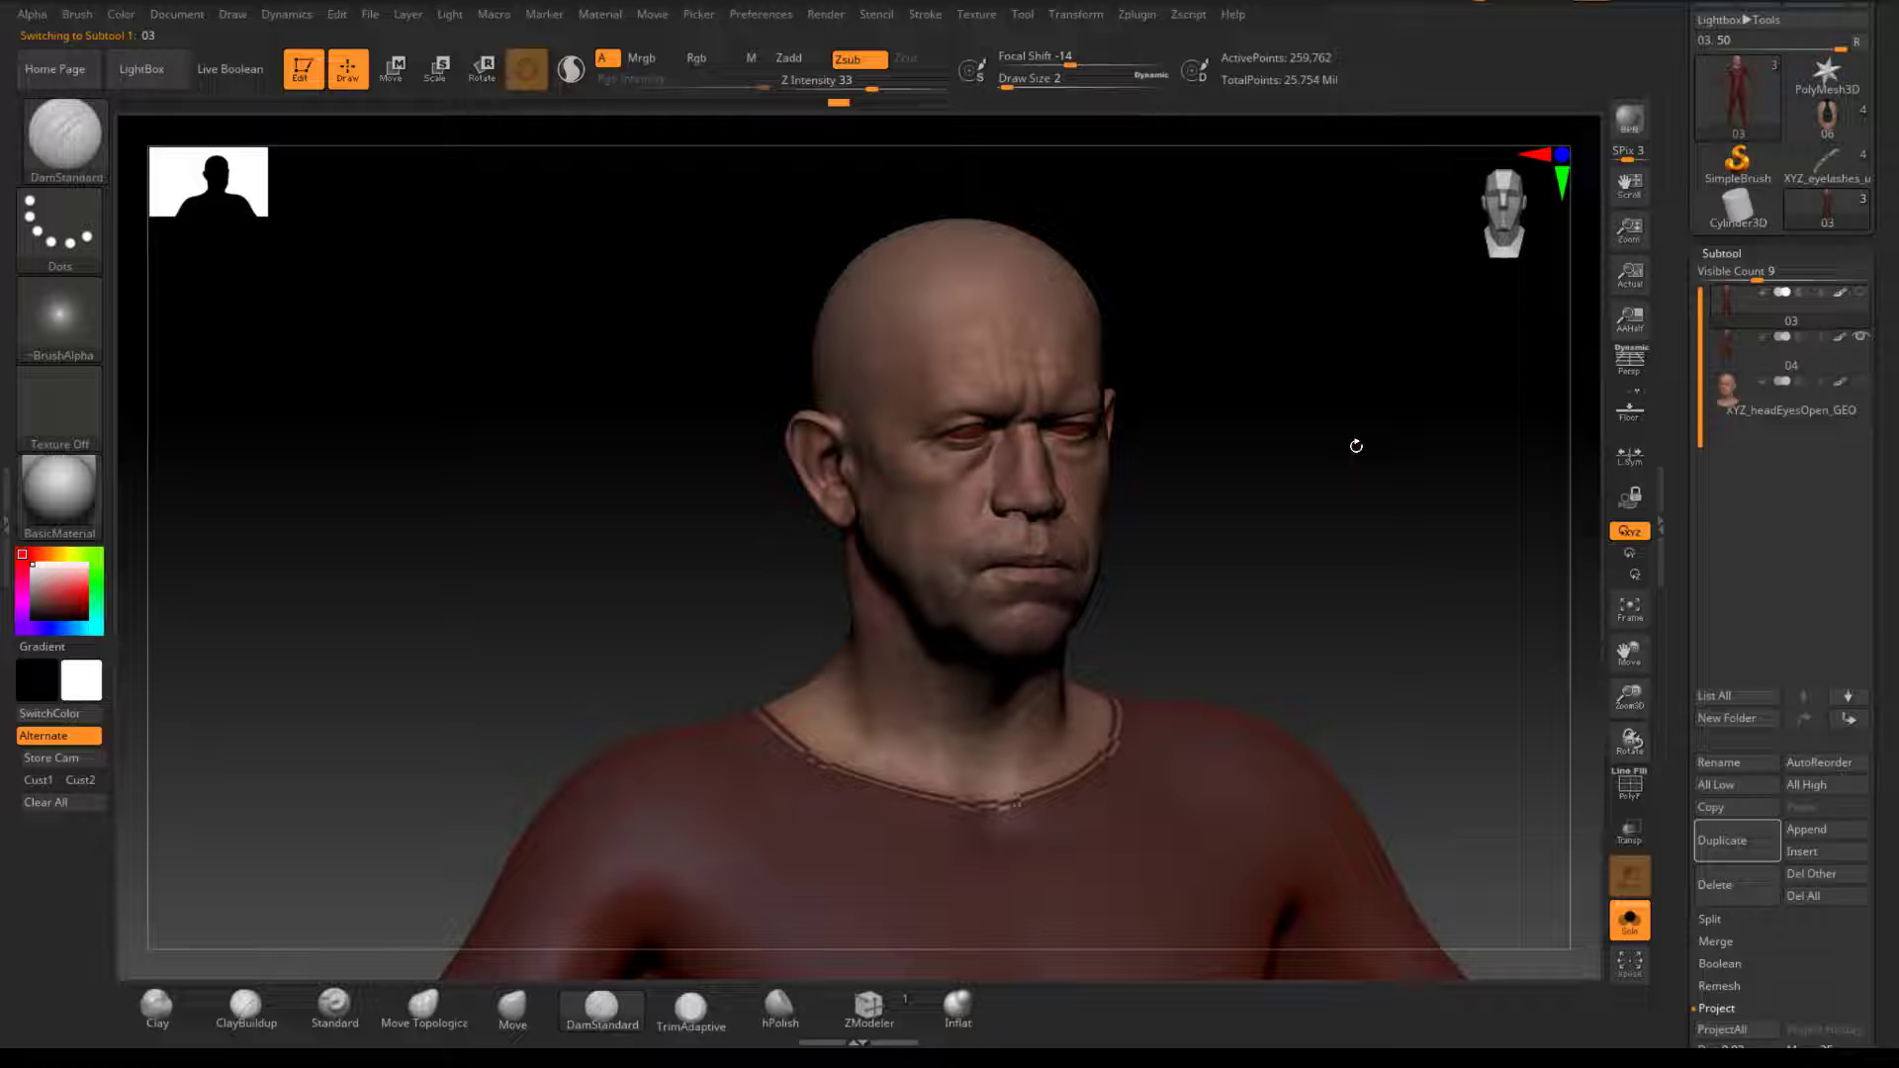
{"action": "left_click", "coordinate": [1730, 346]}
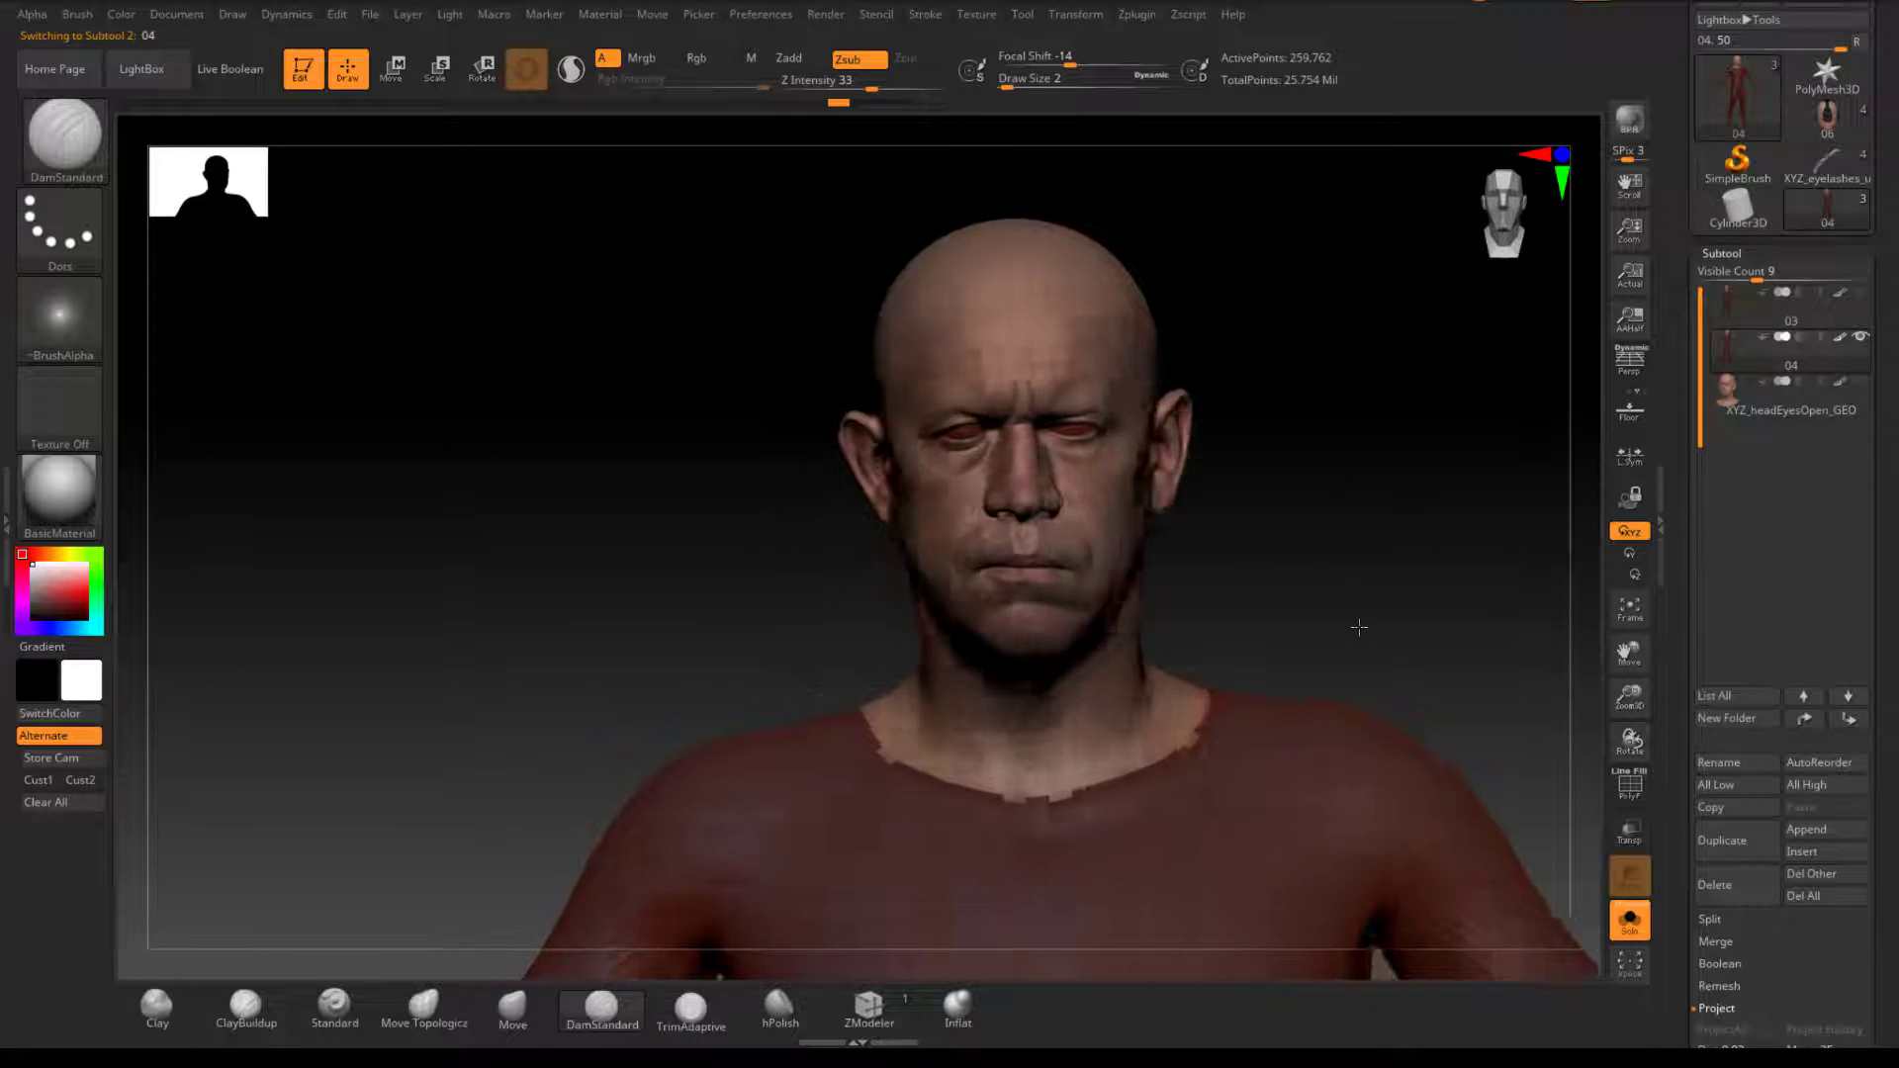
Step: Lower the duplicated body to its lowest subdivision level, apply Auto Groups With UV and show the polyframe
{"action": "left_click_drag", "start_coordinate": [1725, 906], "coordinate": [1725, 661]}
{"action": "key", "text": "shift+d"}
{"action": "key", "text": "shift+d"}
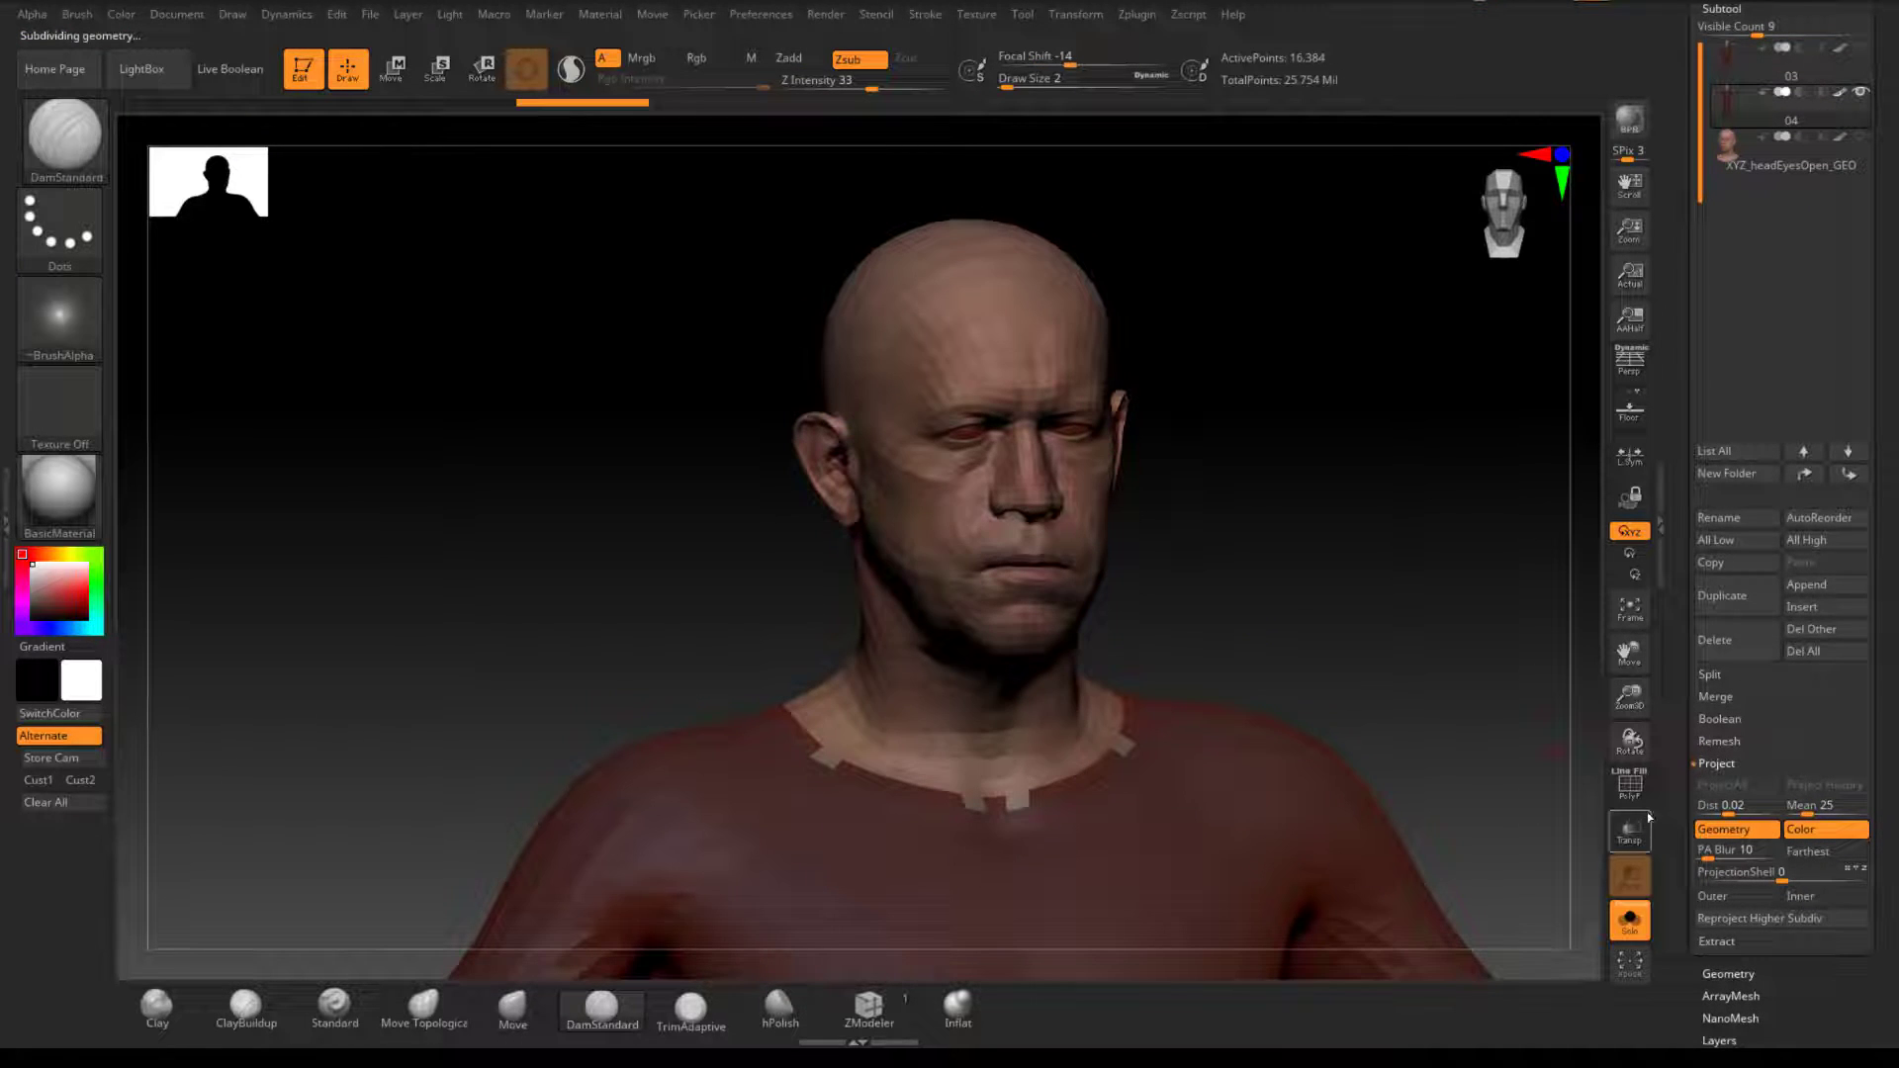
{"action": "scroll", "coordinate": [1681, 791], "scroll_direction": "down", "scroll_amount": 8}
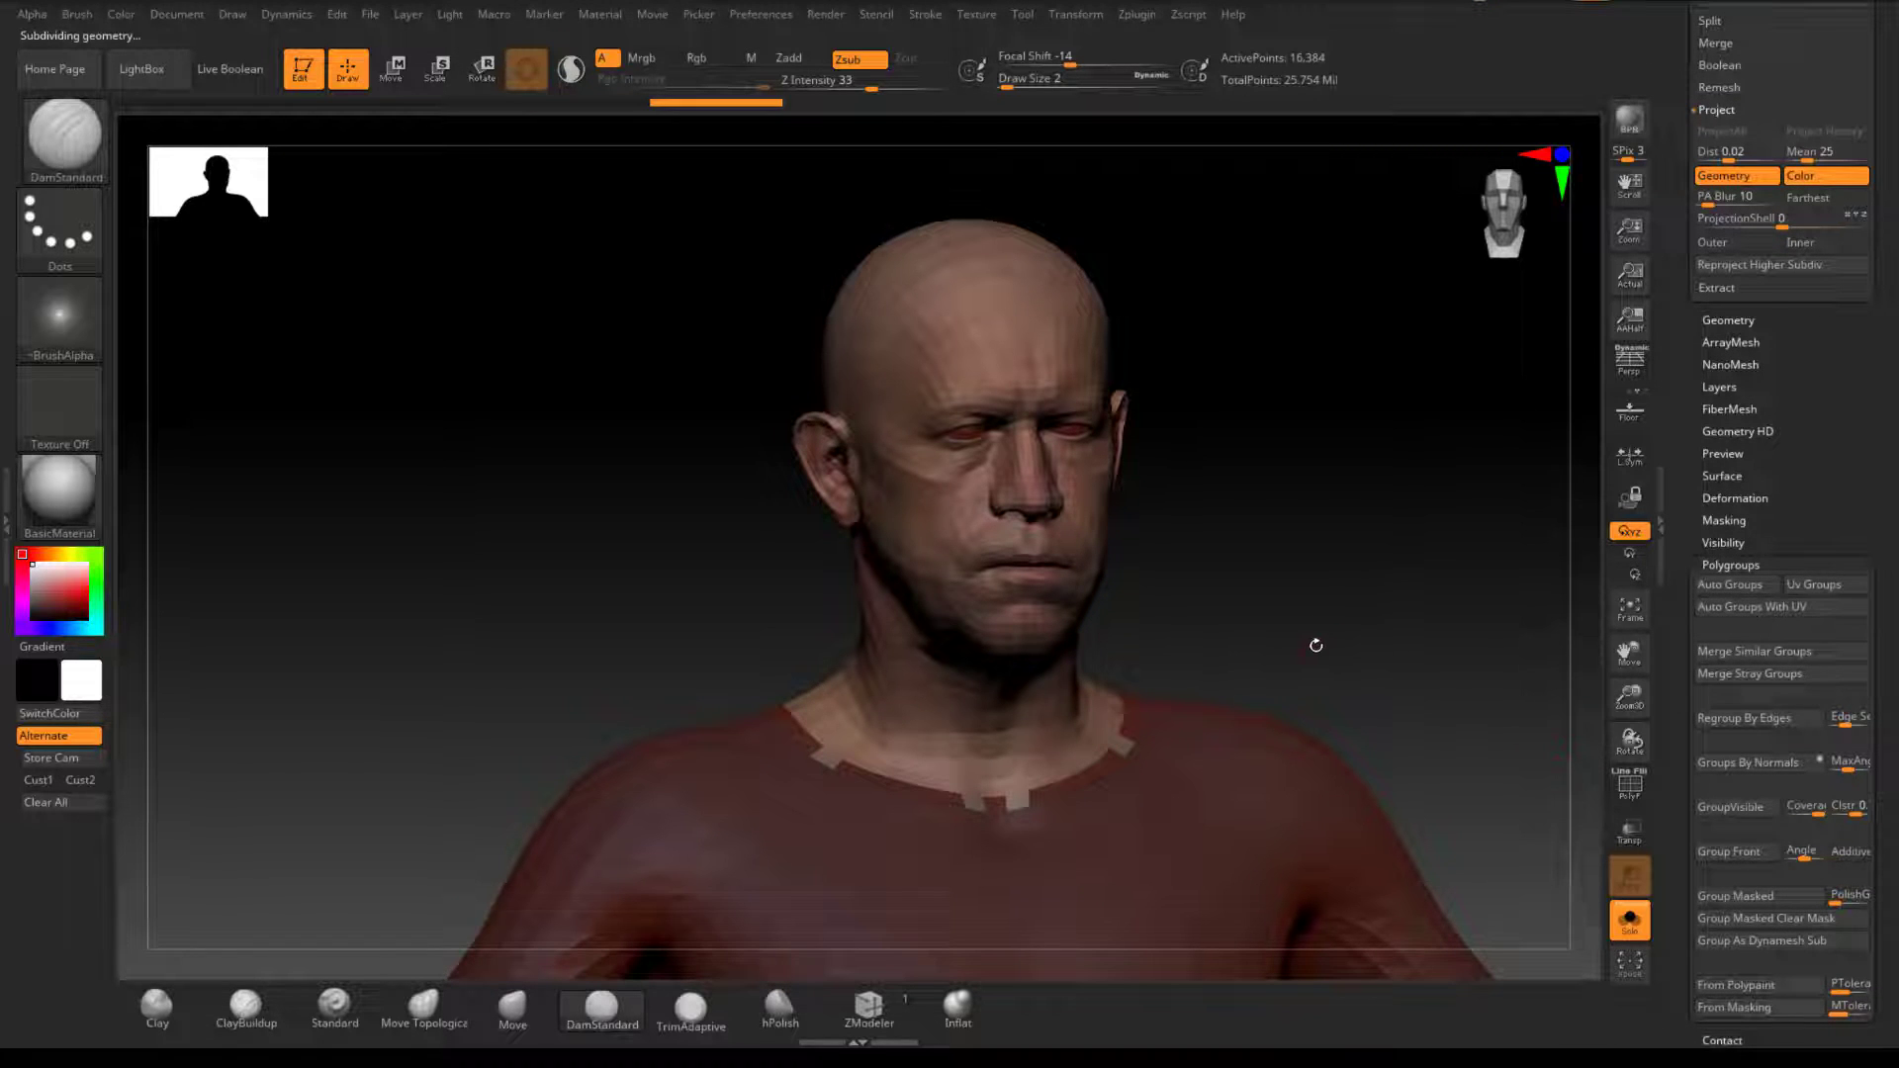
{"action": "key", "text": "shift+f"}
Step: Examine the polygroup boundaries on the duplicated body, from the head and neck to the torso, arms and legs
{"action": "left_click_drag", "start_coordinate": [1335, 524], "coordinate": [1382, 287], "text": "alt"}
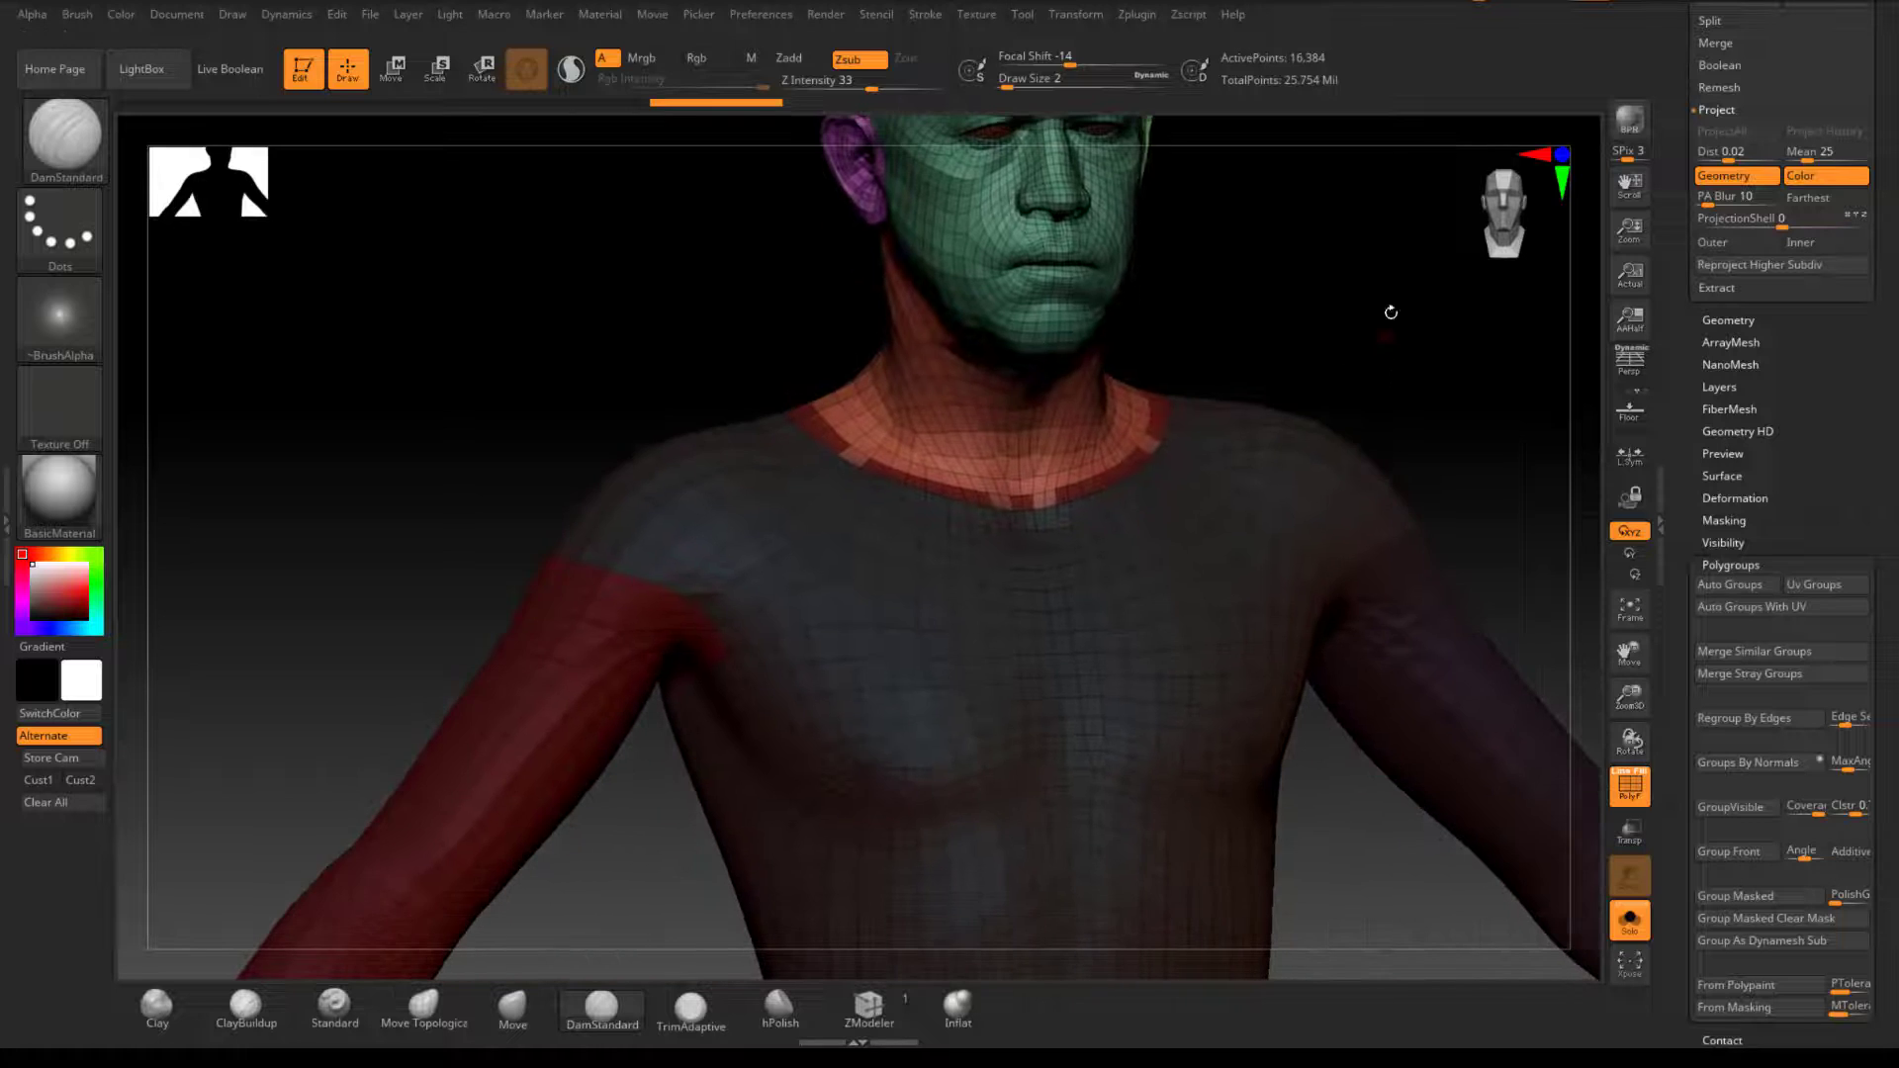
{"action": "left_click_drag", "start_coordinate": [1392, 400], "coordinate": [1407, 313], "text": "ctrl"}
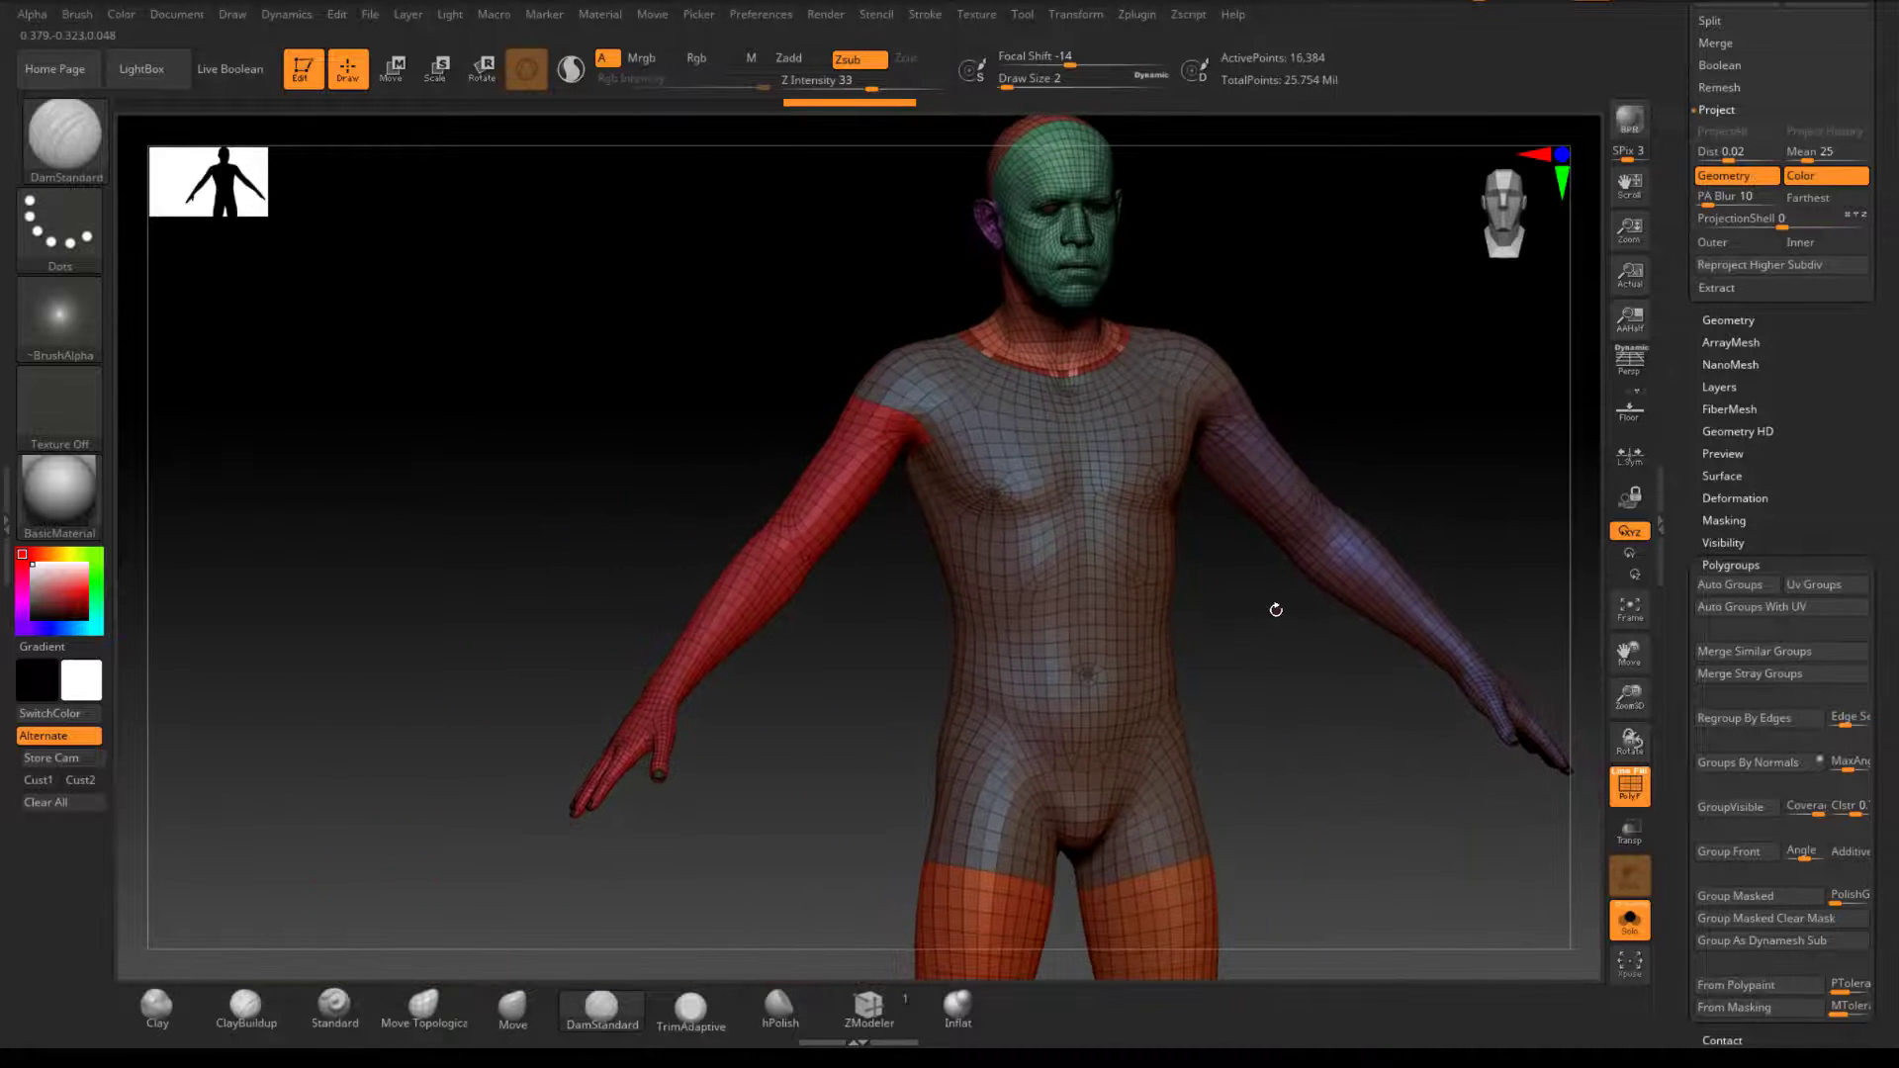
{"action": "left_click_drag", "start_coordinate": [1276, 610], "coordinate": [1113, 462], "text": "alt"}
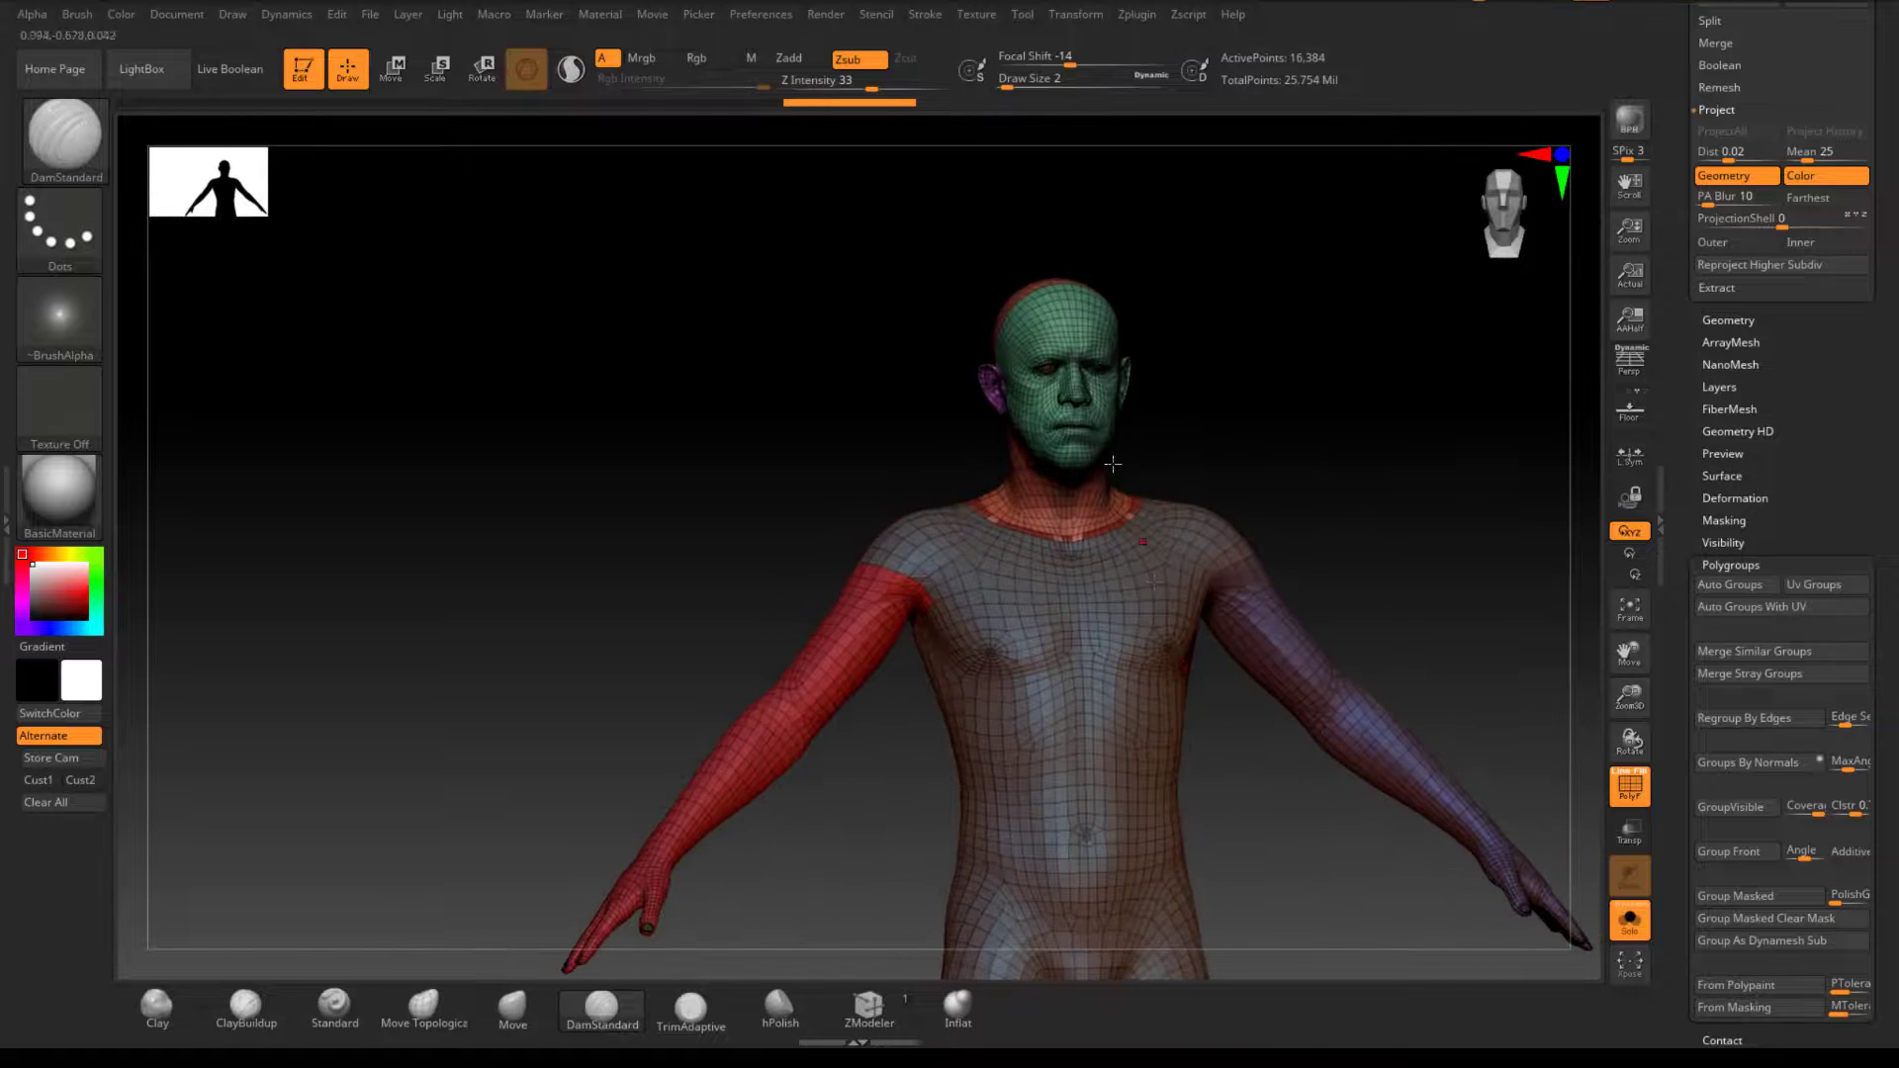
{"action": "left_click_drag", "start_coordinate": [1288, 317], "coordinate": [1179, 454], "text": "alt"}
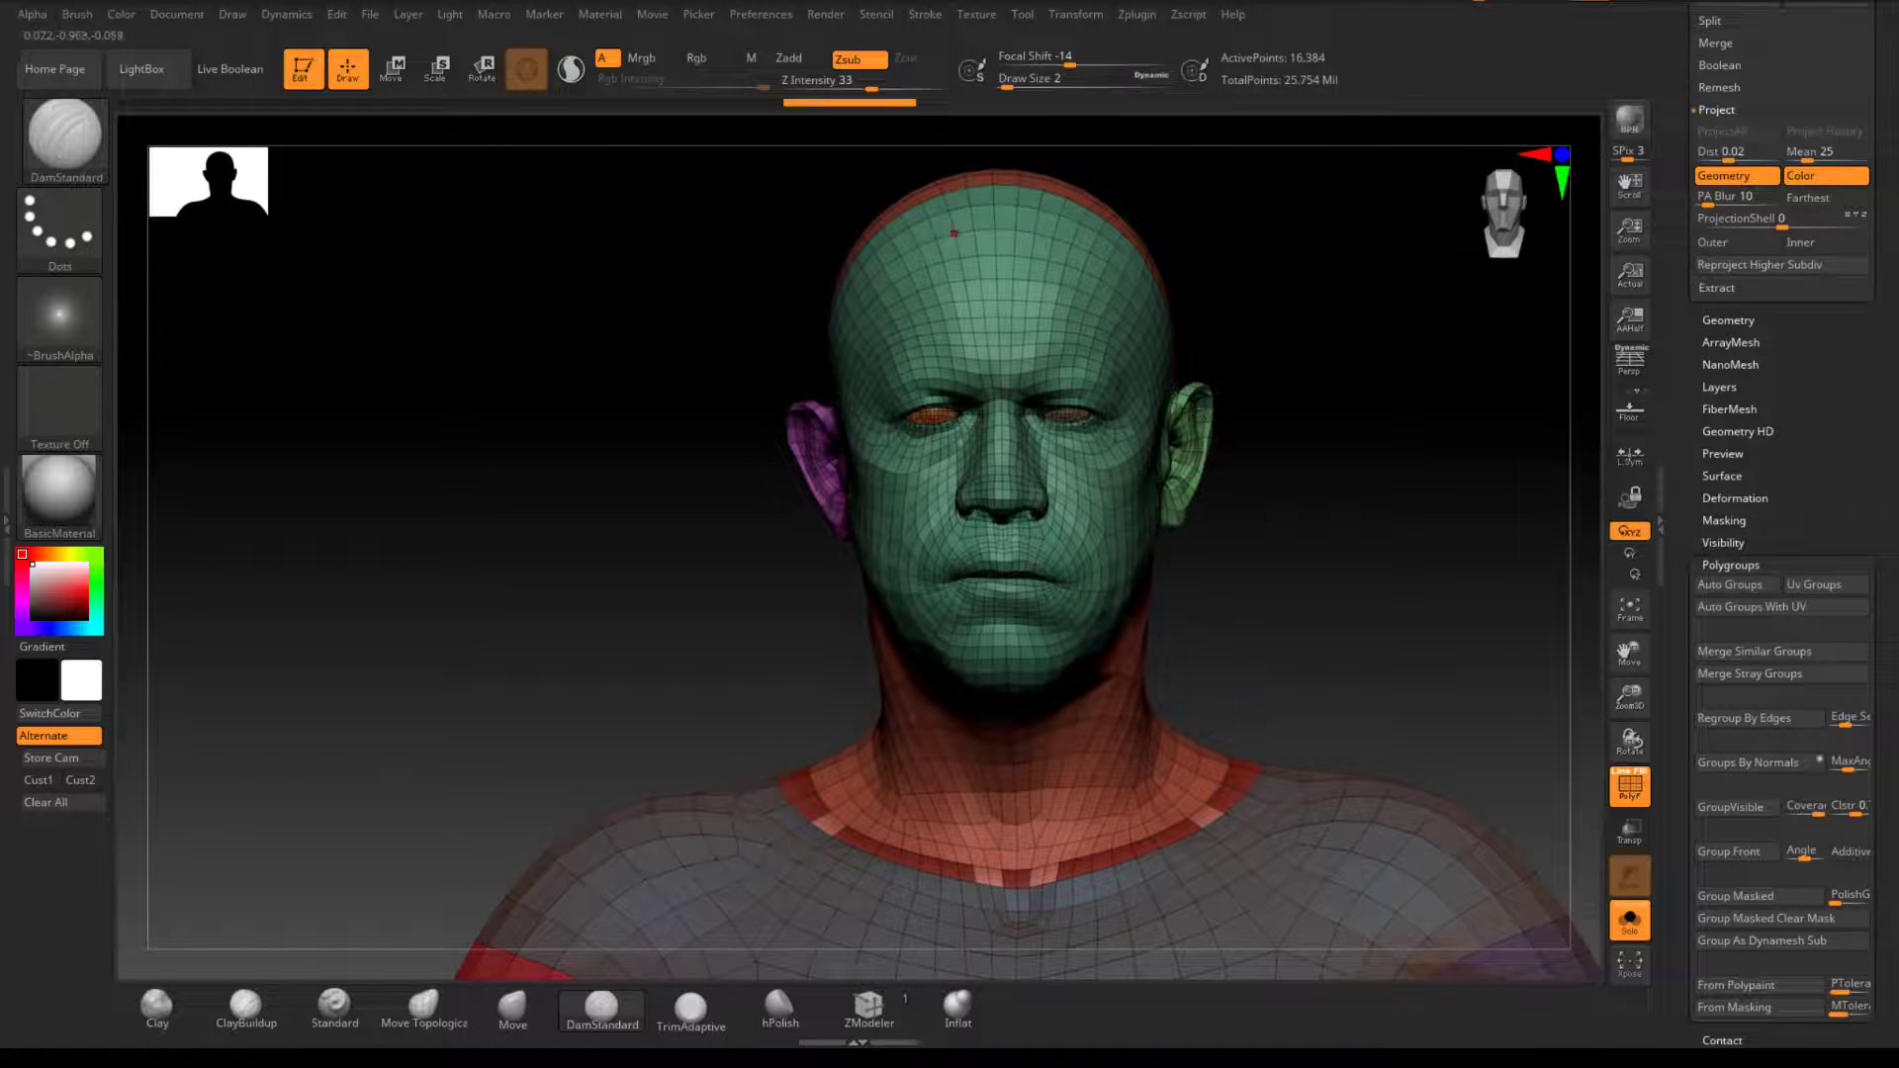
{"action": "left_click_drag", "start_coordinate": [1390, 594], "coordinate": [975, 498]}
{"action": "left_click_drag", "start_coordinate": [1138, 618], "coordinate": [998, 457], "text": "alt"}
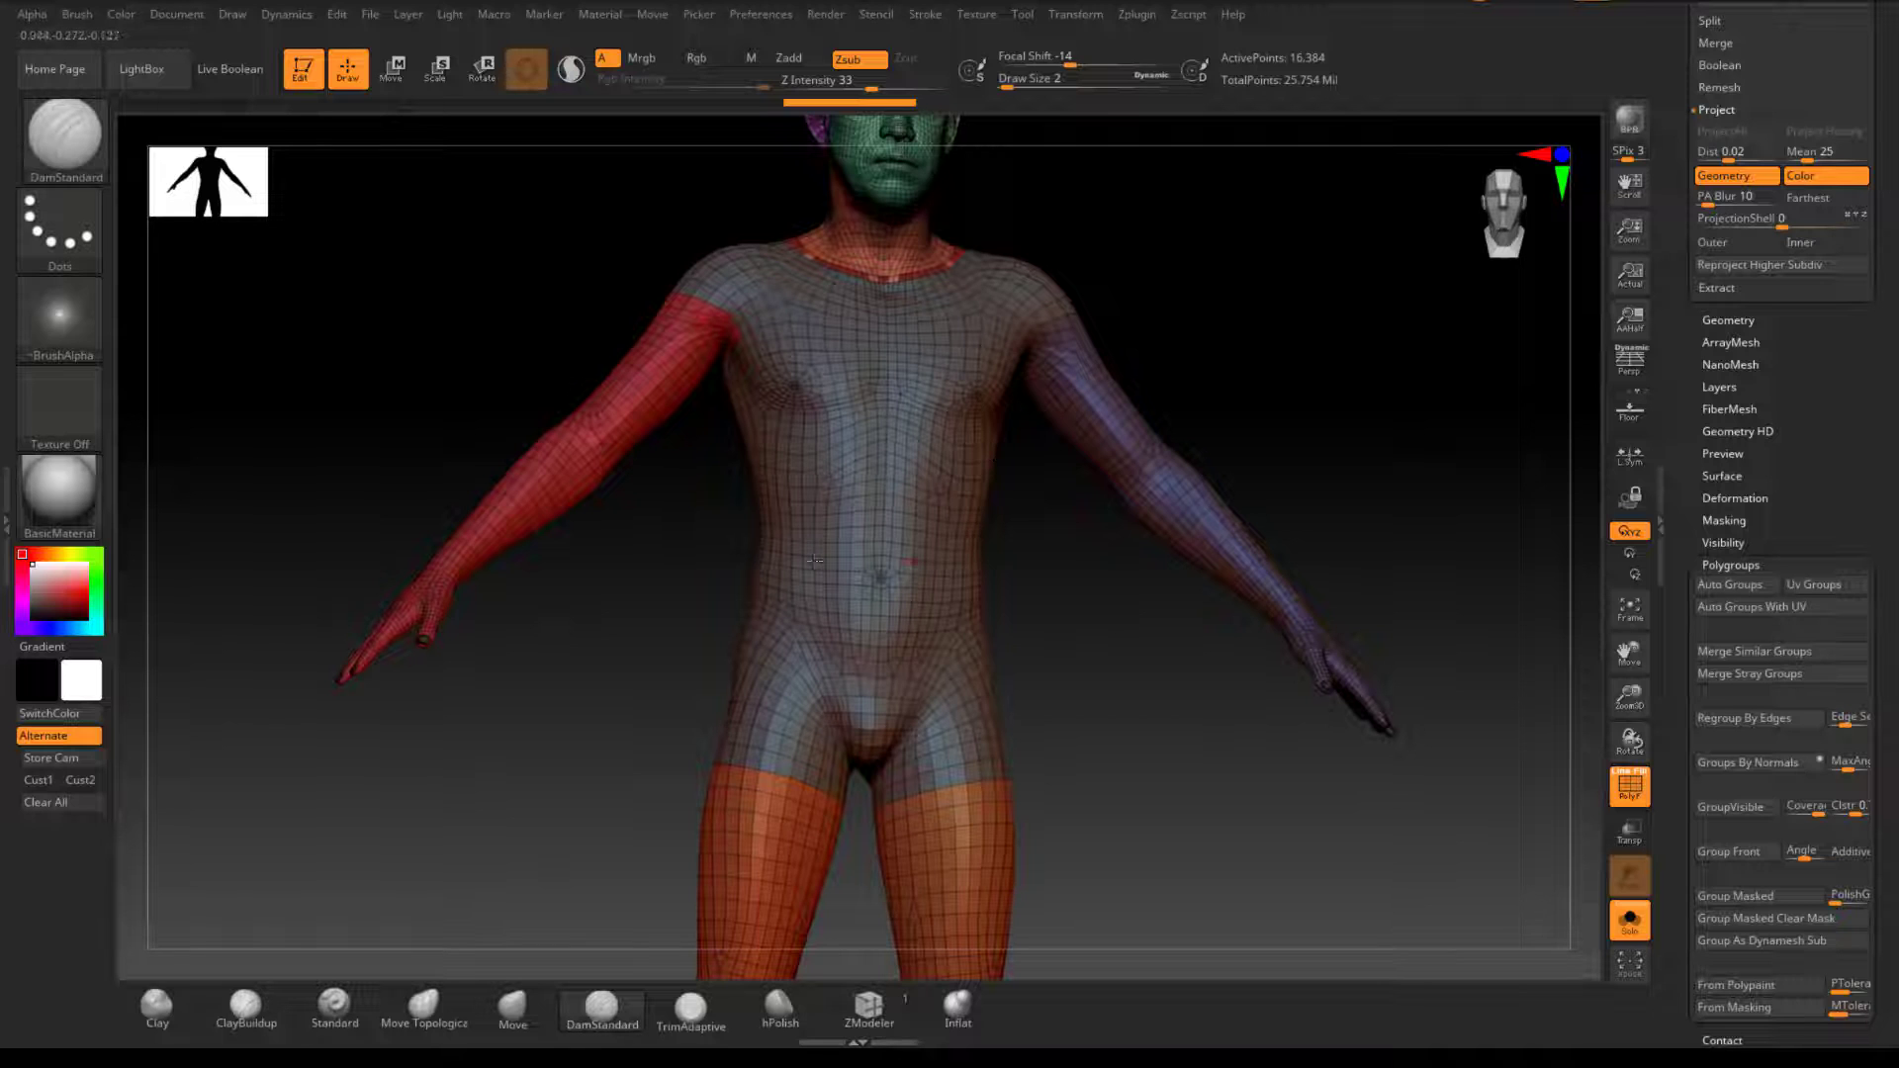
{"action": "left_click_drag", "start_coordinate": [1174, 665], "coordinate": [1204, 303], "text": "alt"}
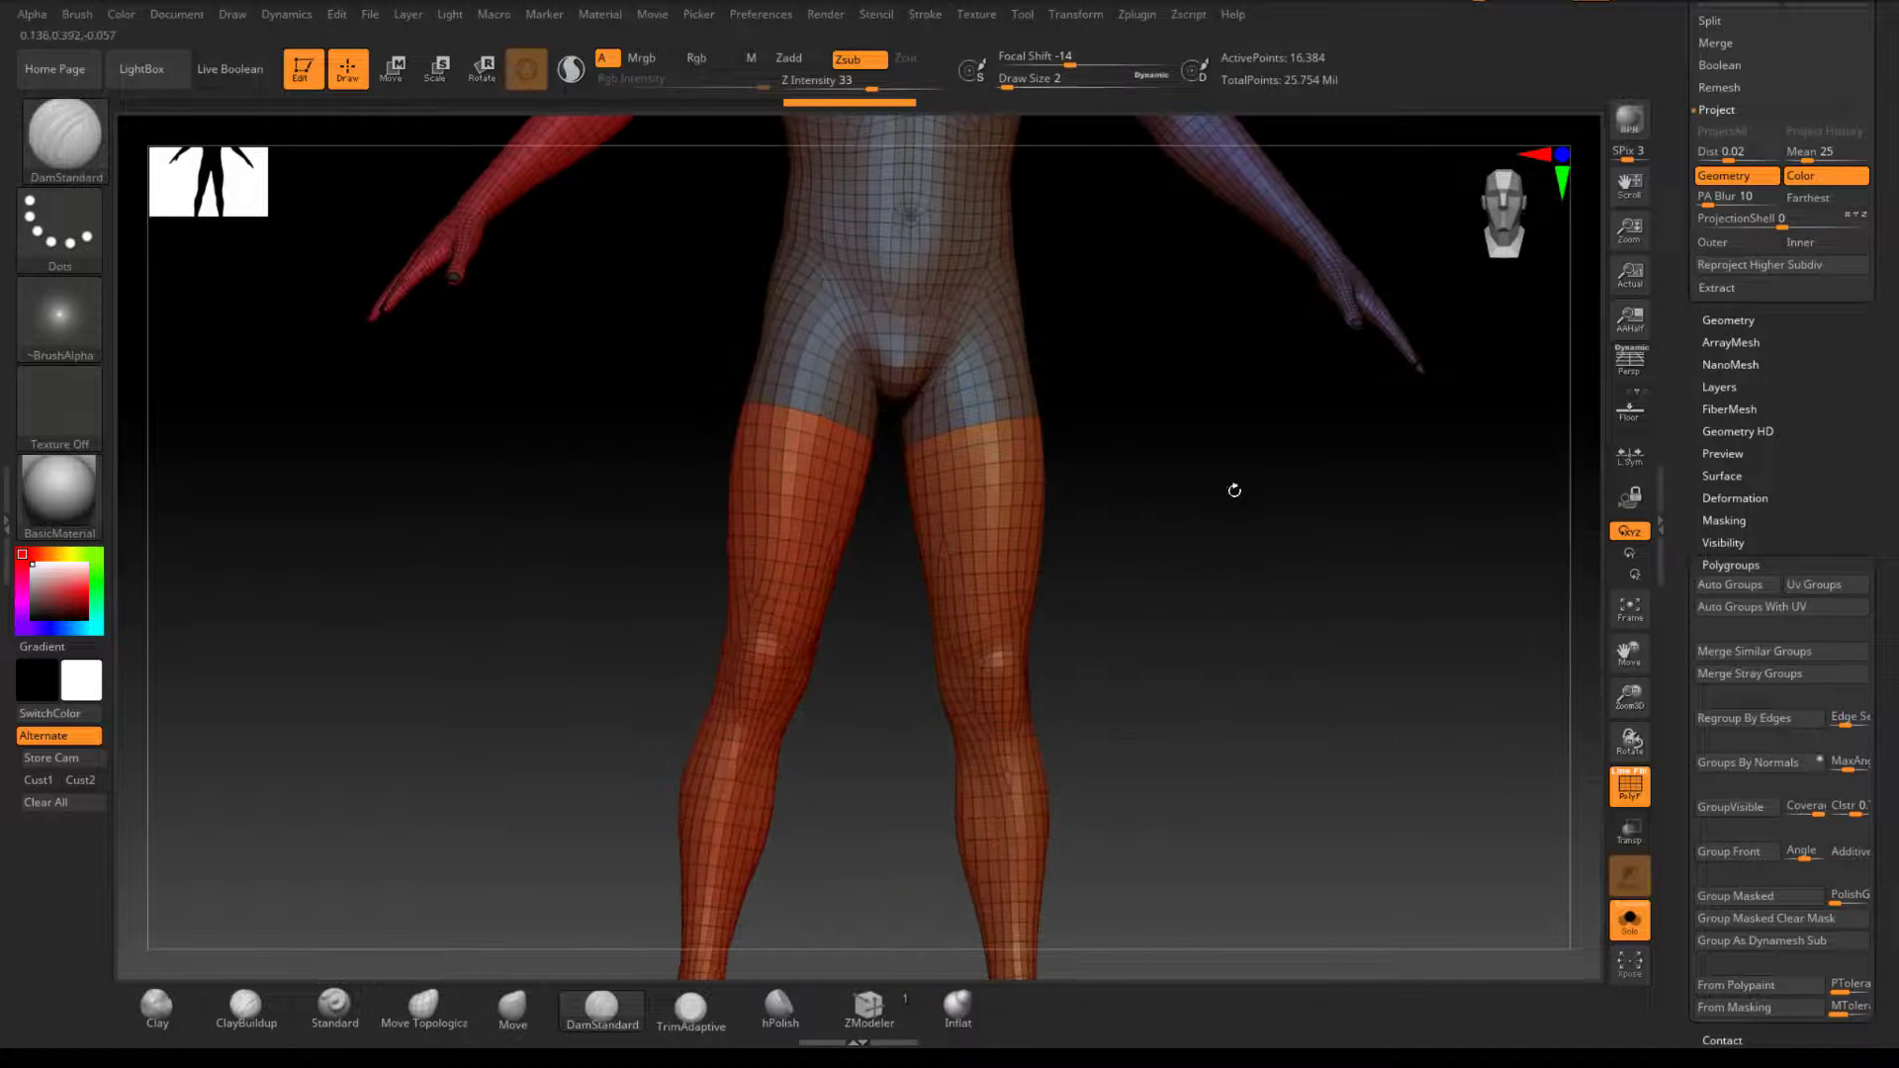
{"action": "left_click_drag", "start_coordinate": [1143, 148], "coordinate": [1206, 590], "text": "alt"}
{"action": "mouse_move", "coordinate": [1204, 173]}
{"action": "left_mouse_down", "text": "alt"}
{"action": "mouse_move", "coordinate": [1207, 634]}
{"action": "mouse_move", "coordinate": [1226, 538]}
{"action": "mouse_move", "coordinate": [1237, 593]}
{"action": "mouse_move", "coordinate": [1285, 649]}
{"action": "mouse_move", "coordinate": [1342, 654]}
{"action": "mouse_move", "coordinate": [1212, 665]}
{"action": "mouse_move", "coordinate": [1267, 666]}
{"action": "left_mouse_up", "text": "alt"}
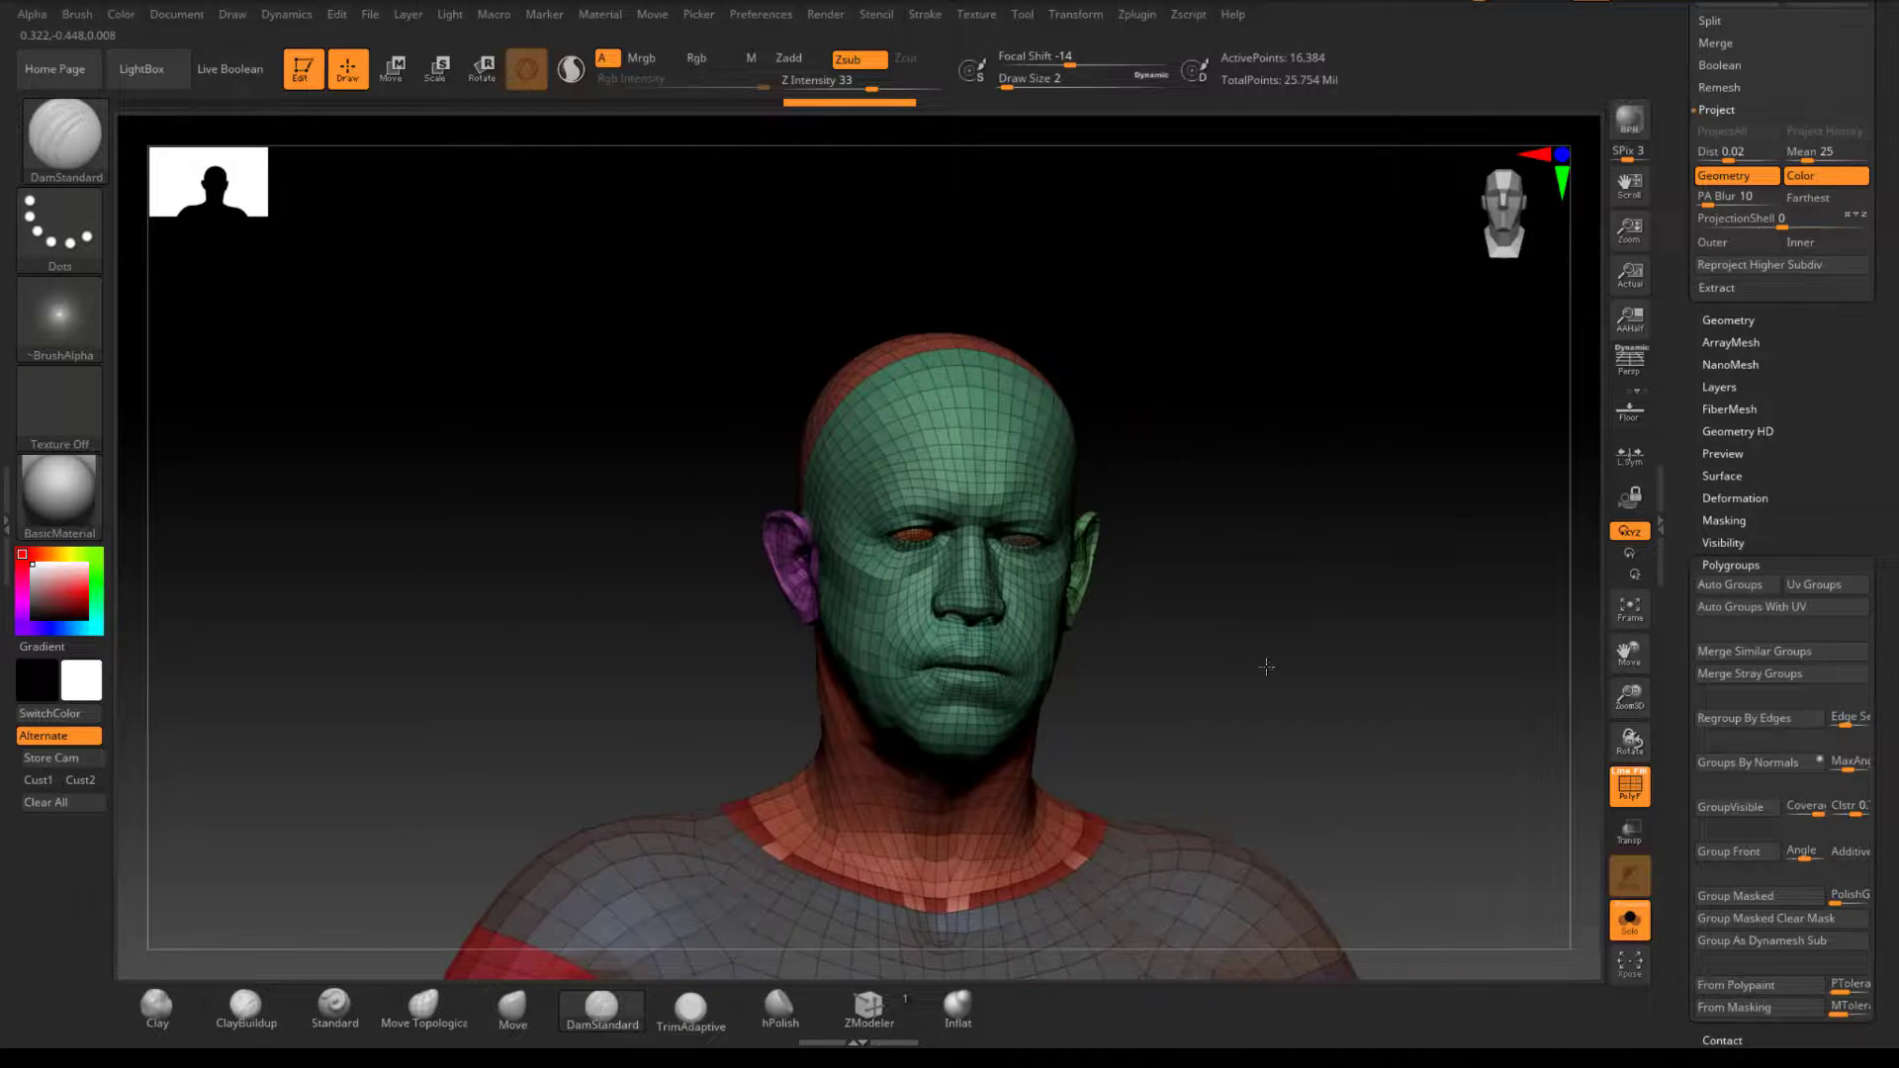
Step: Return the duplicated body to its highest subdivision level and hide the polyframe
{"action": "scroll", "coordinate": [1676, 665], "scroll_direction": "up", "scroll_amount": 10}
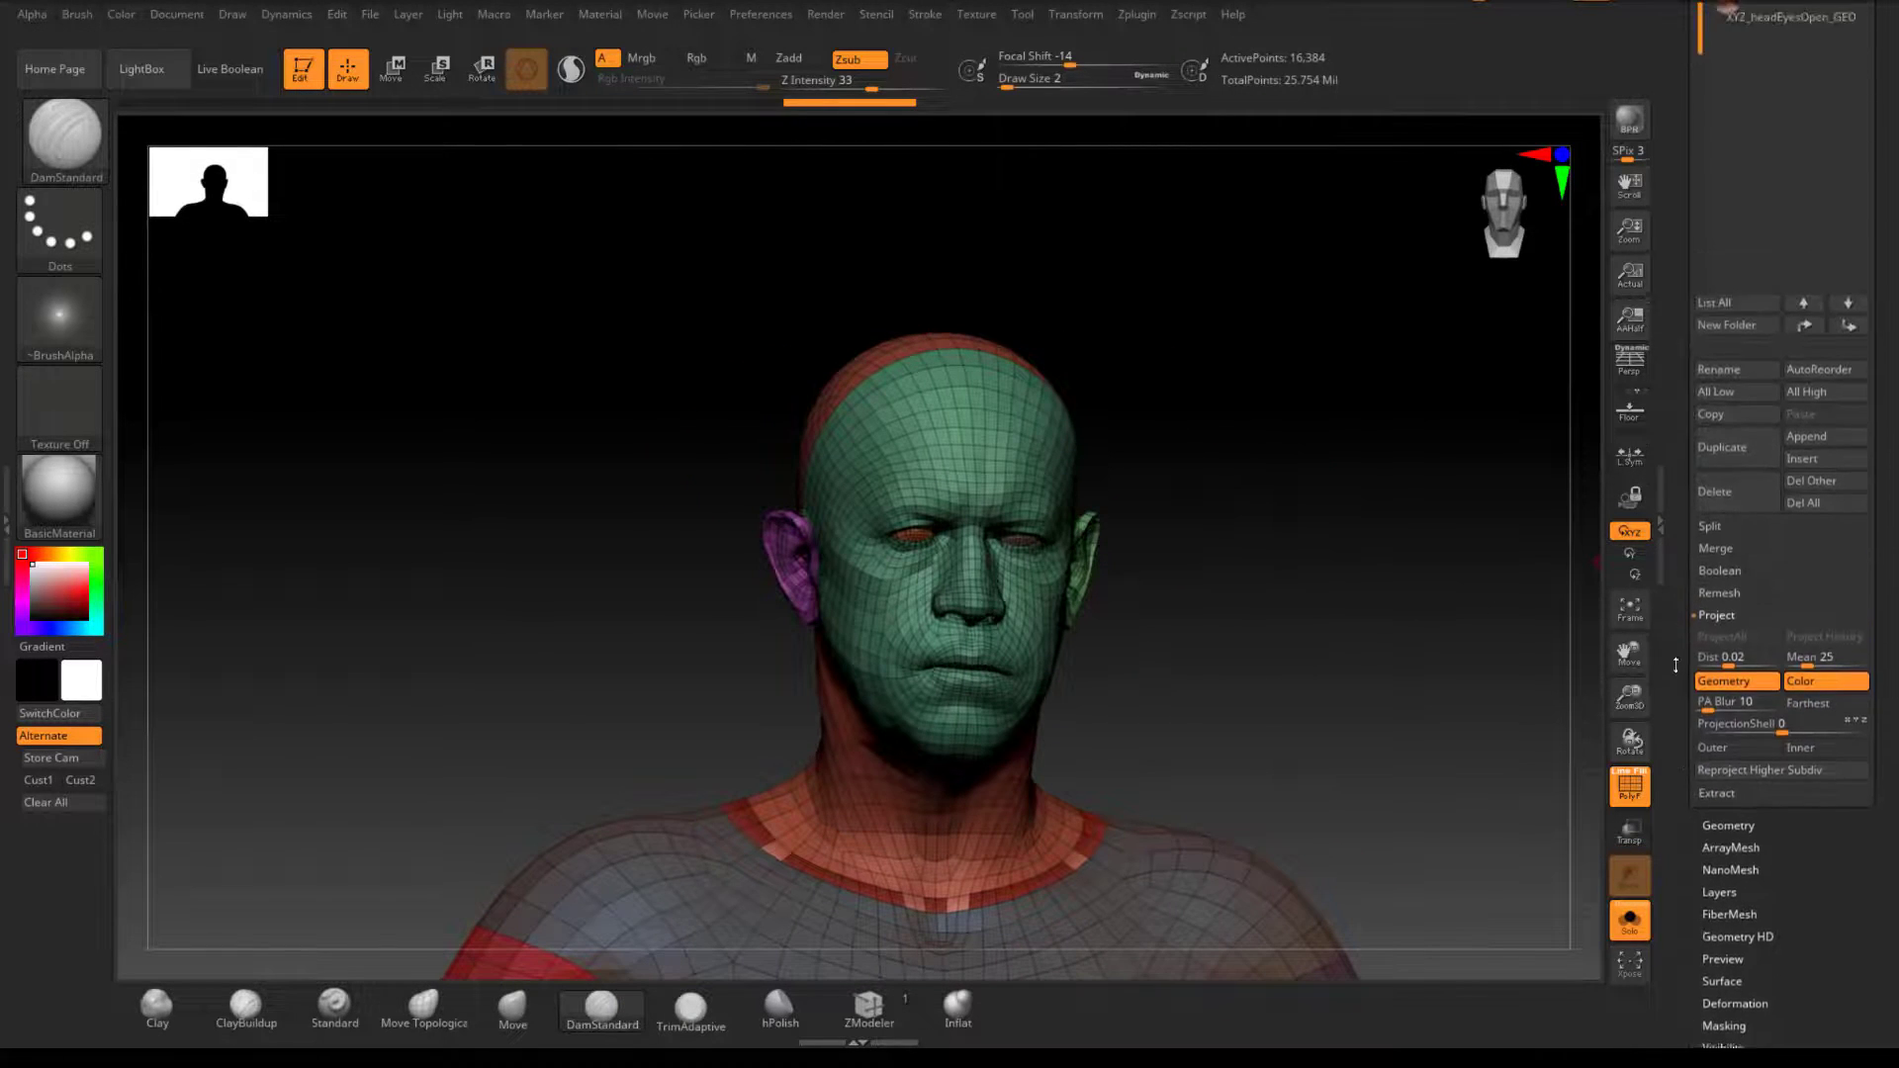
{"action": "left_click_drag", "start_coordinate": [1676, 664], "coordinate": [1695, 534]}
{"action": "key", "text": "ctrl+d"}
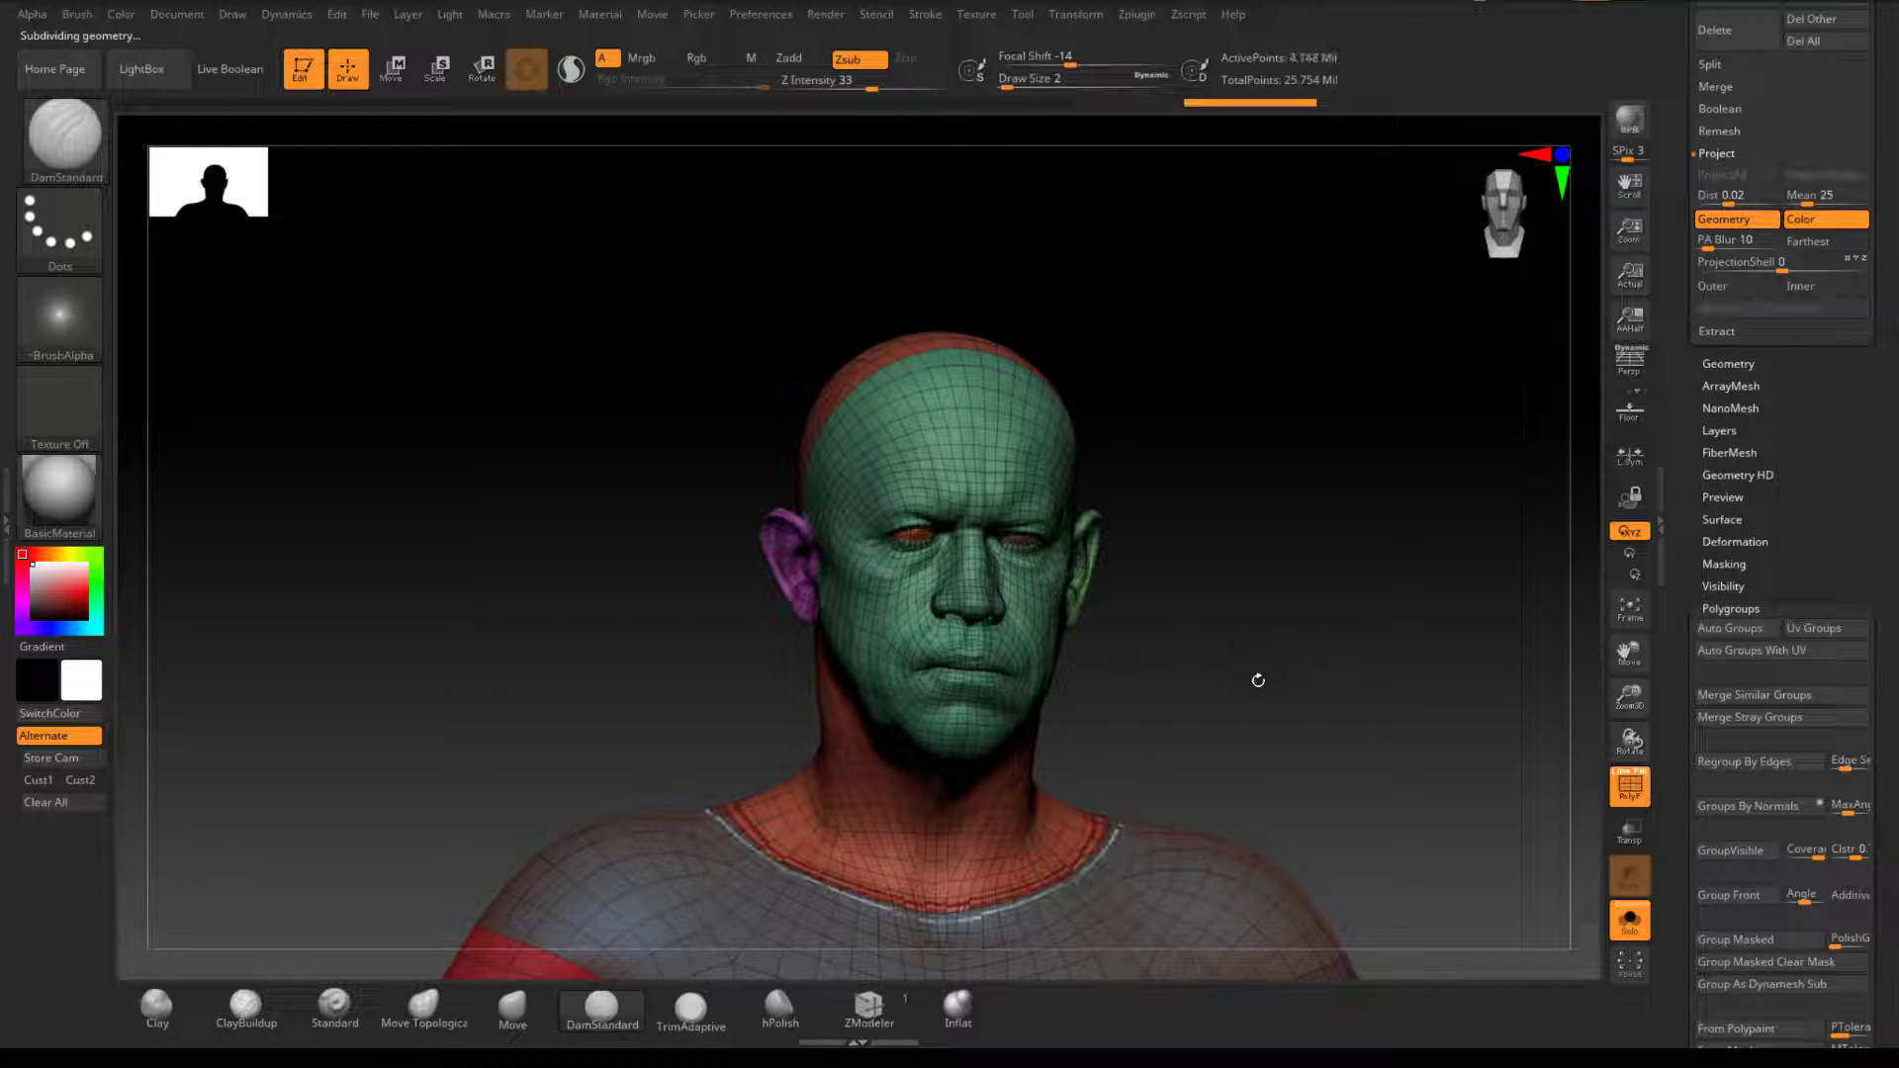
{"action": "key", "text": "shift+f"}
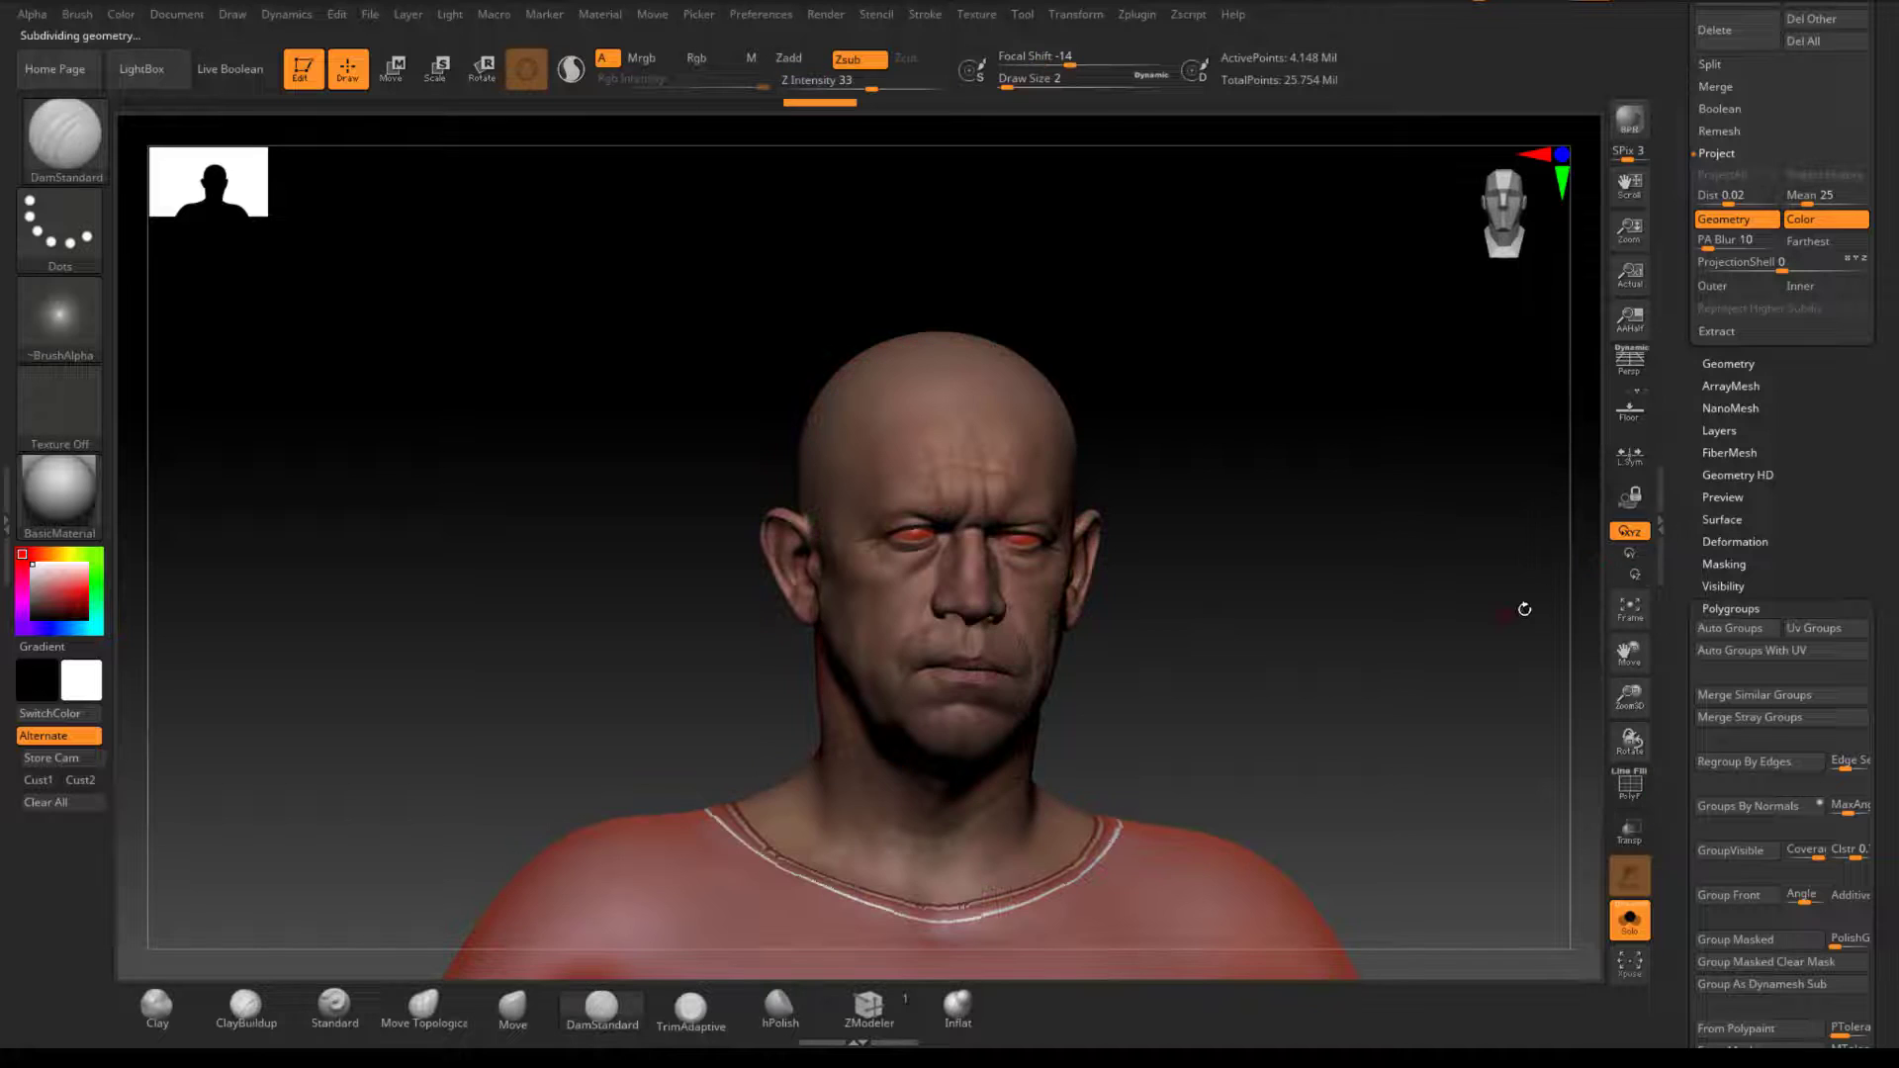
{"action": "scroll", "coordinate": [1678, 566], "scroll_direction": "down", "scroll_amount": 5}
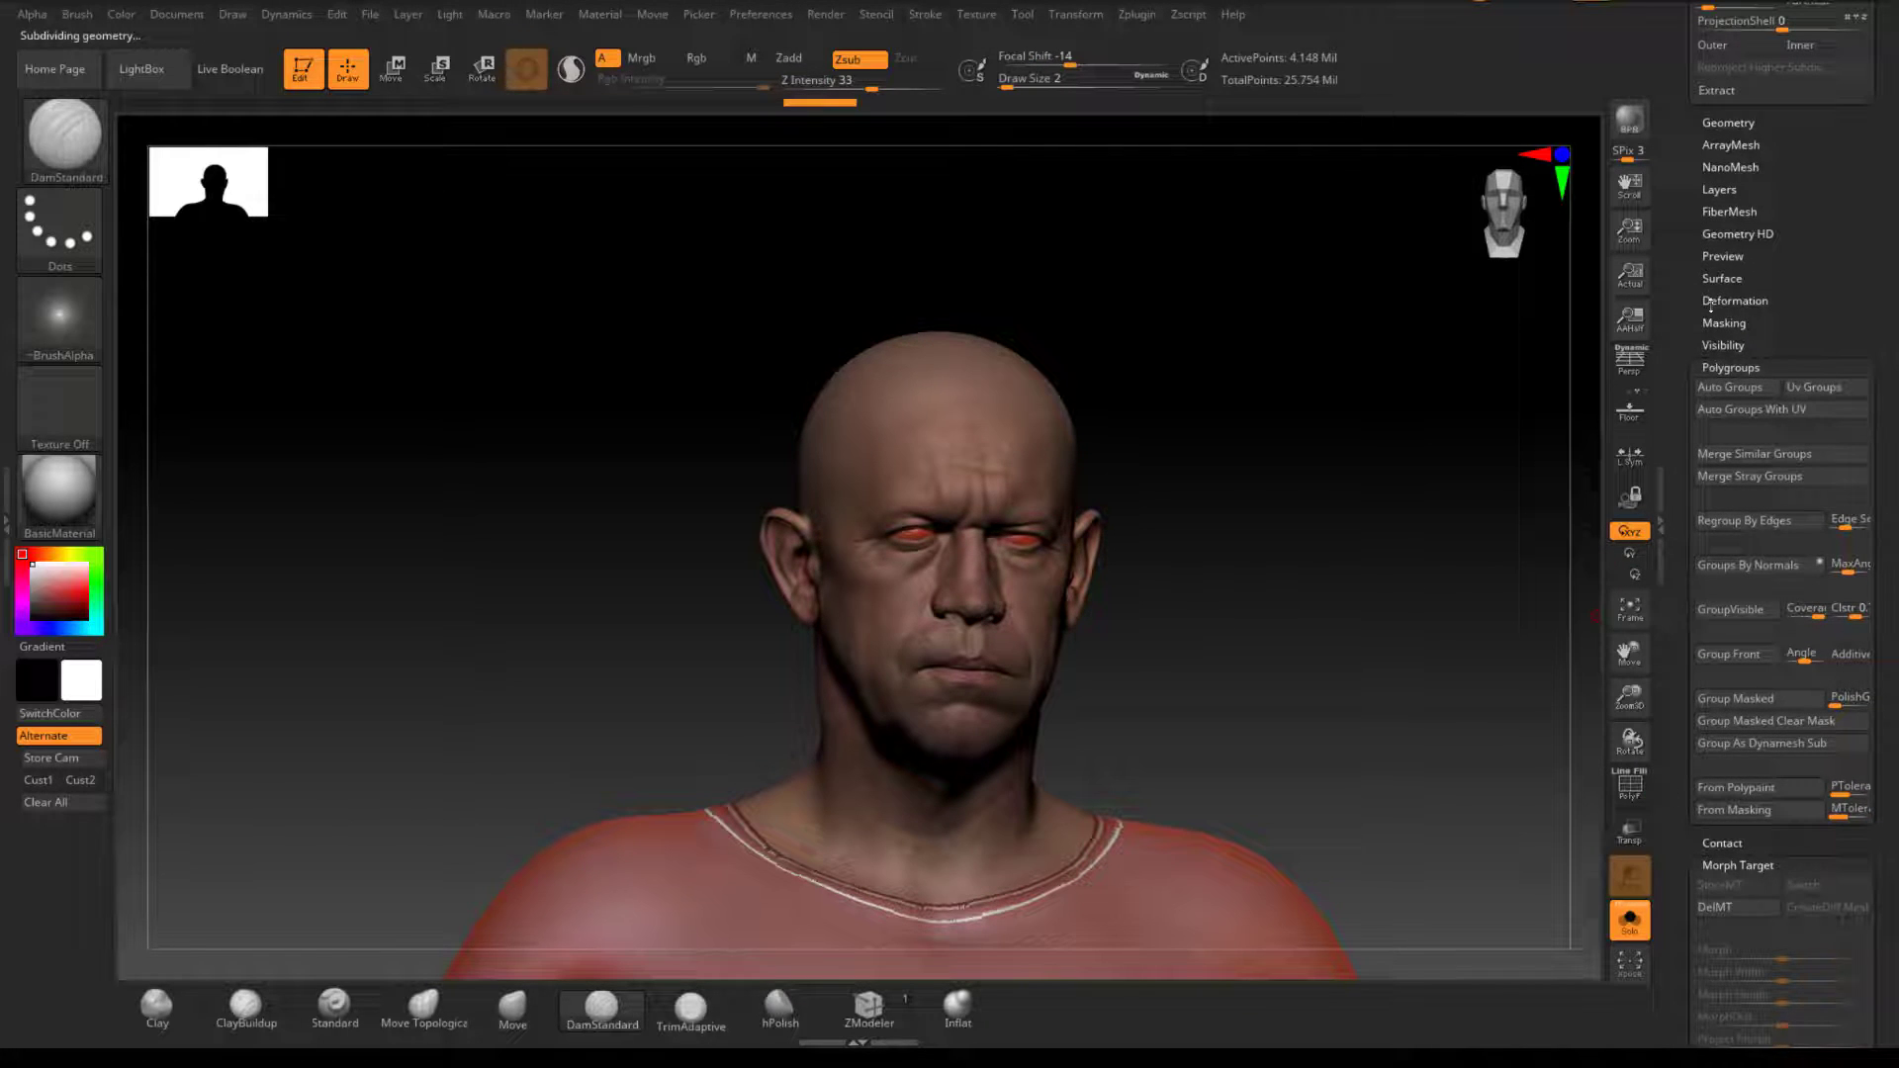
Step: Open the body copy's Texture Map and UV Map settings and set the UV map size to 8192
{"action": "scroll", "coordinate": [1687, 514], "scroll_direction": "up", "scroll_amount": 2}
{"action": "left_click_drag", "start_coordinate": [1683, 385], "coordinate": [1712, 325]}
{"action": "scroll", "coordinate": [1712, 327], "scroll_direction": "down", "scroll_amount": 9}
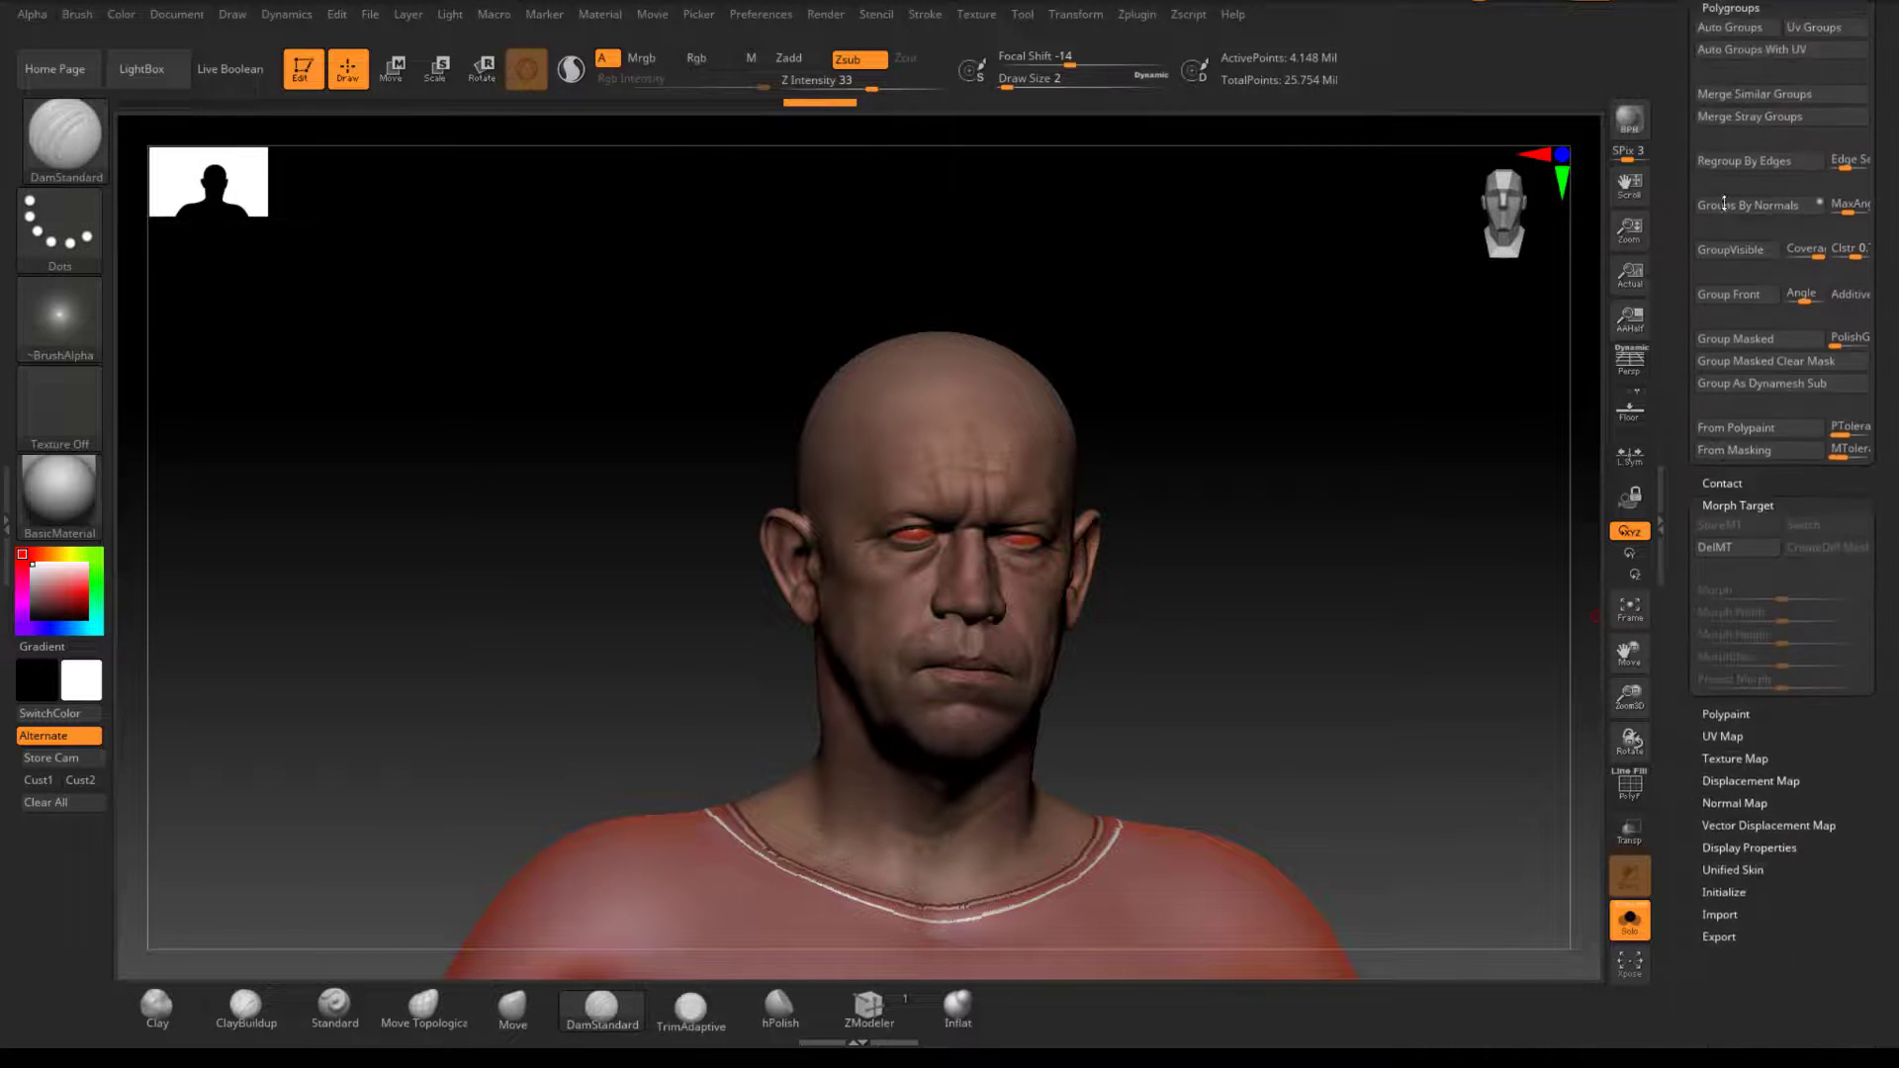
{"action": "left_click_drag", "start_coordinate": [1734, 677], "coordinate": [1717, 535]}
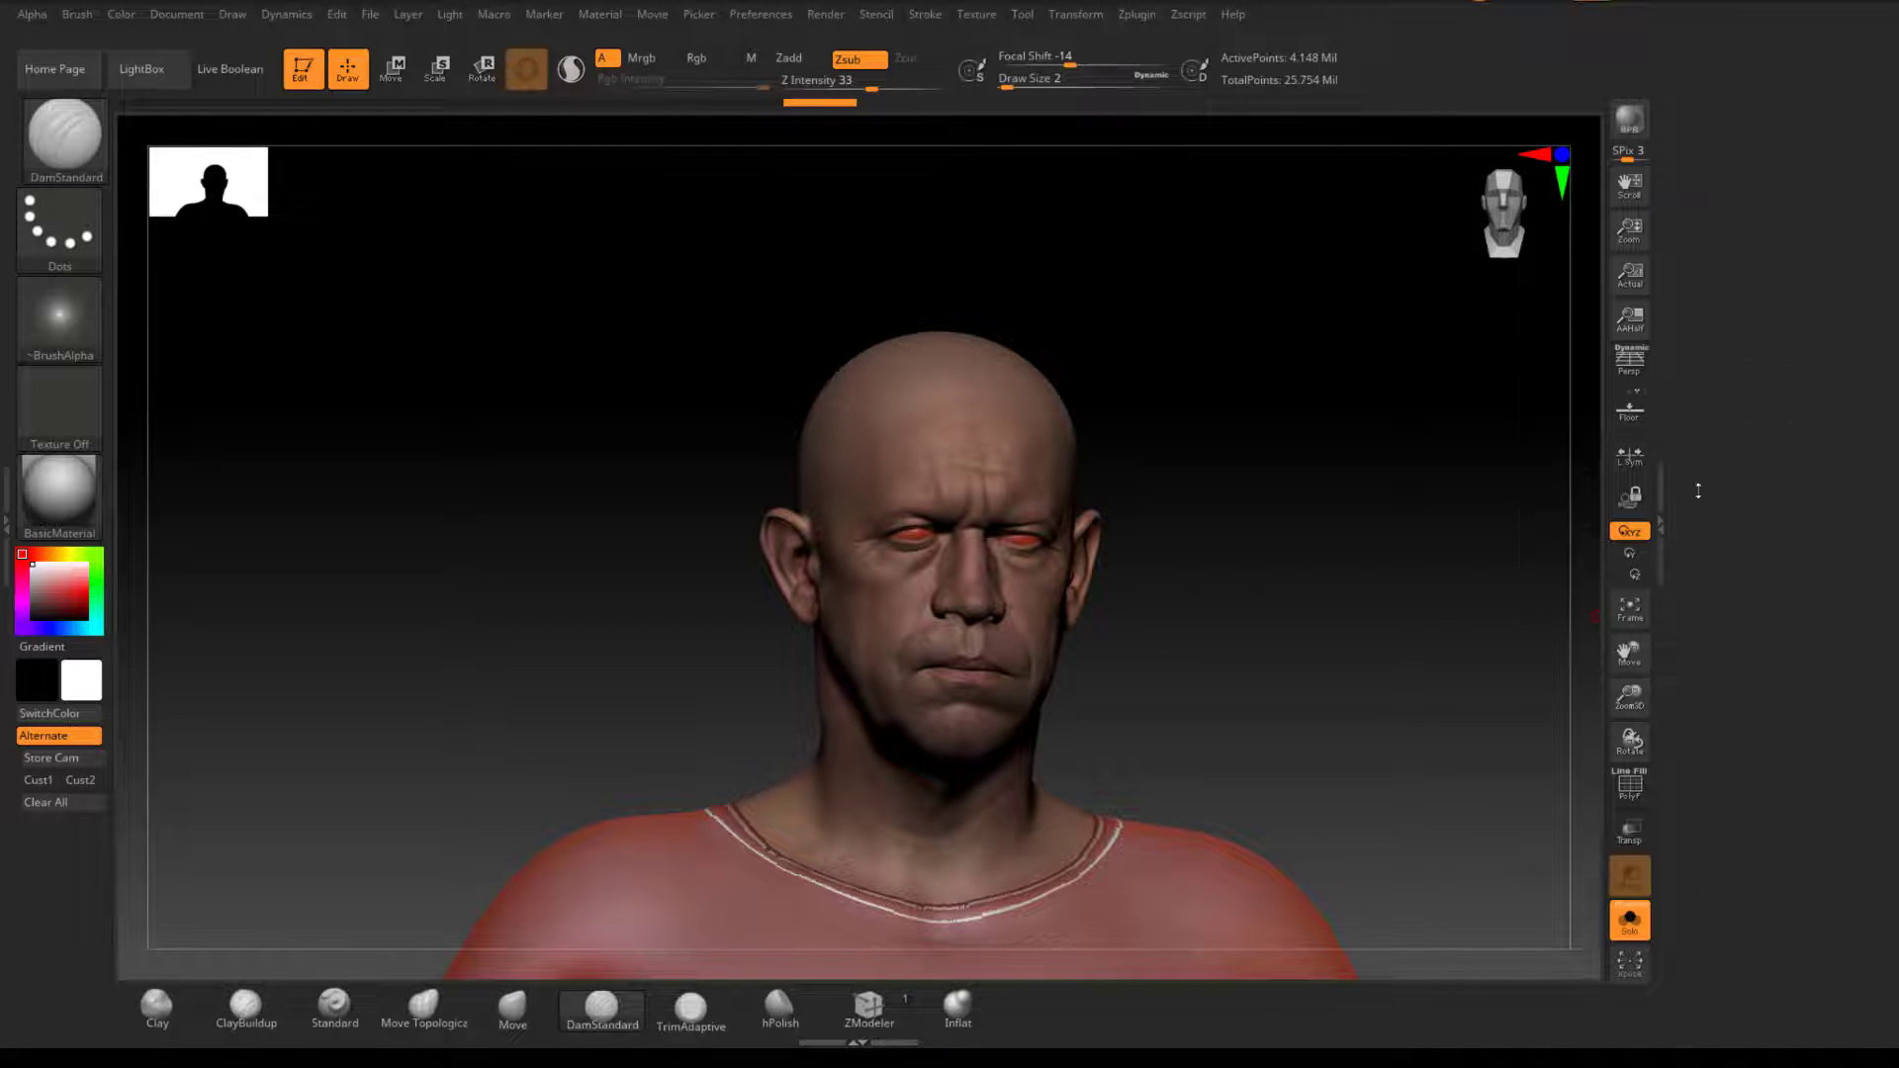
{"action": "scroll", "coordinate": [1711, 475], "scroll_direction": "up", "scroll_amount": 5}
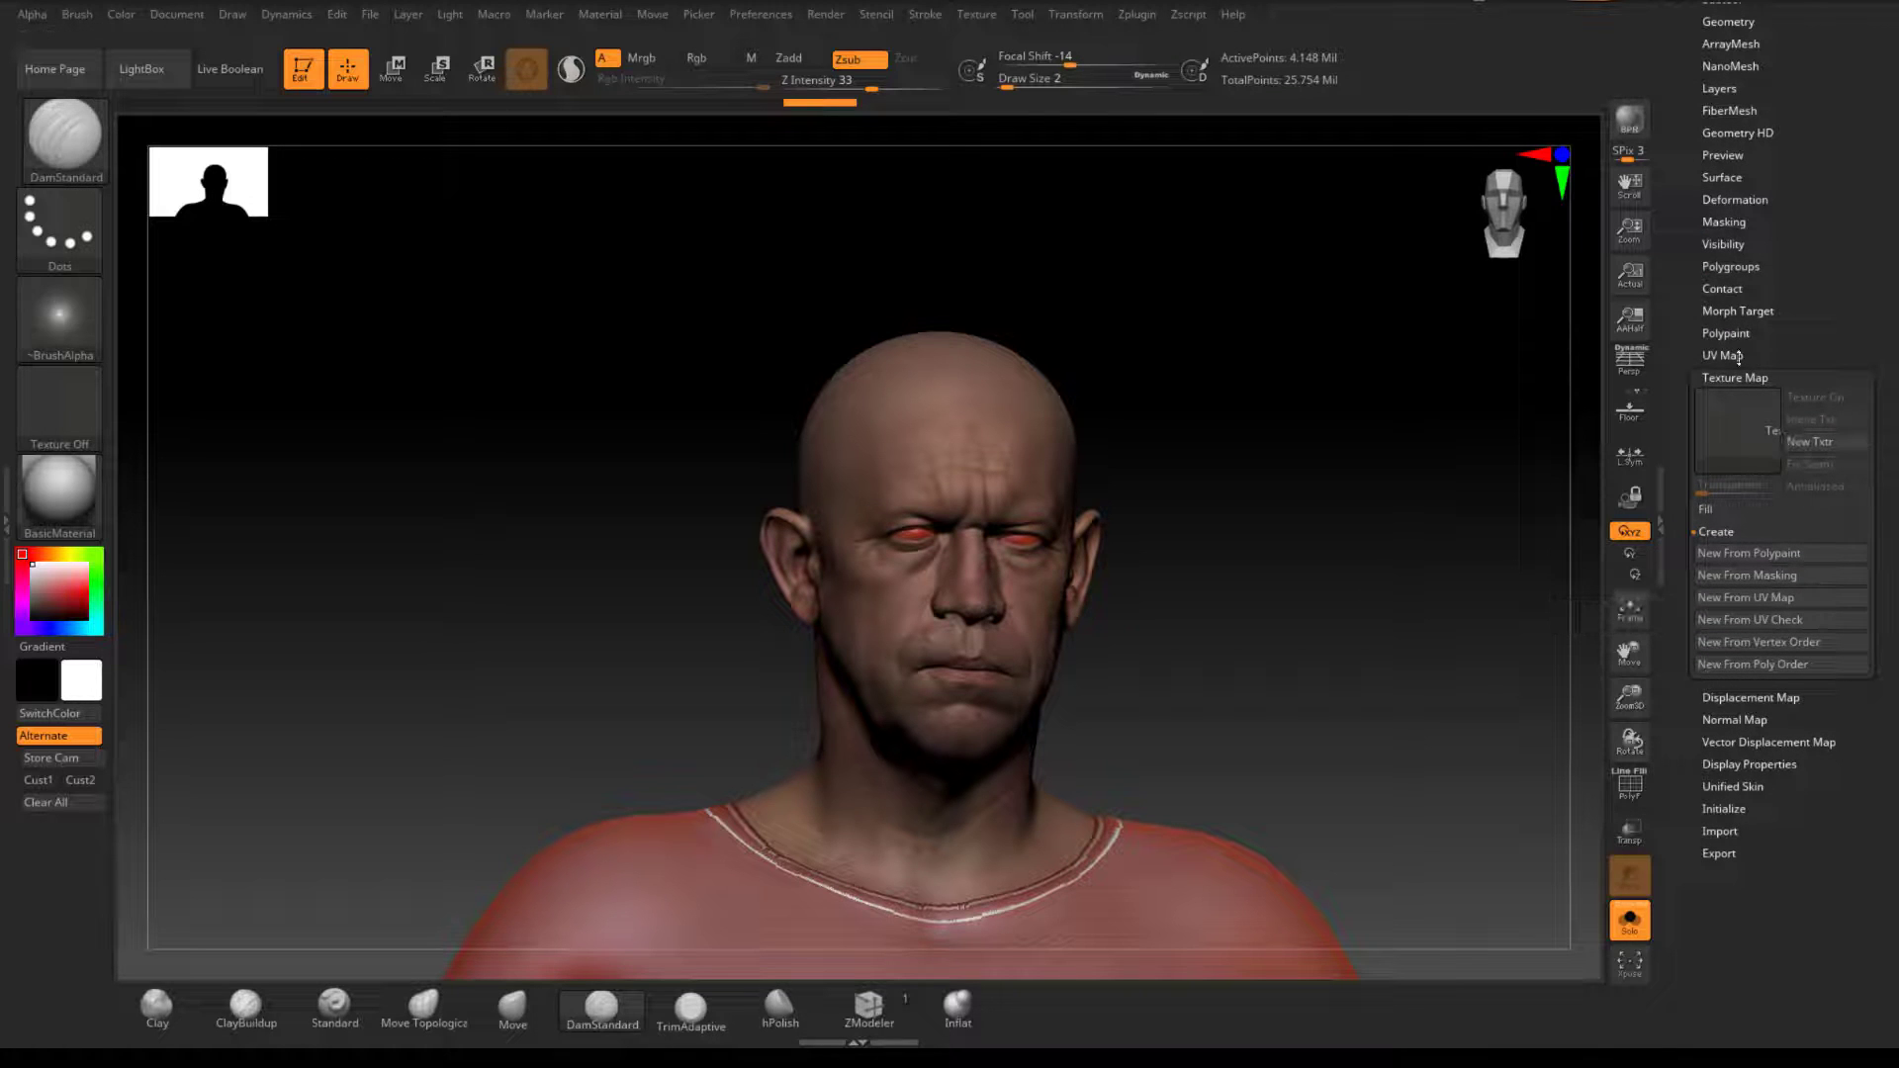
{"action": "key", "text": "ctrl+shift"}
{"action": "left_click", "coordinate": [1725, 355], "text": "ctrl+shift"}
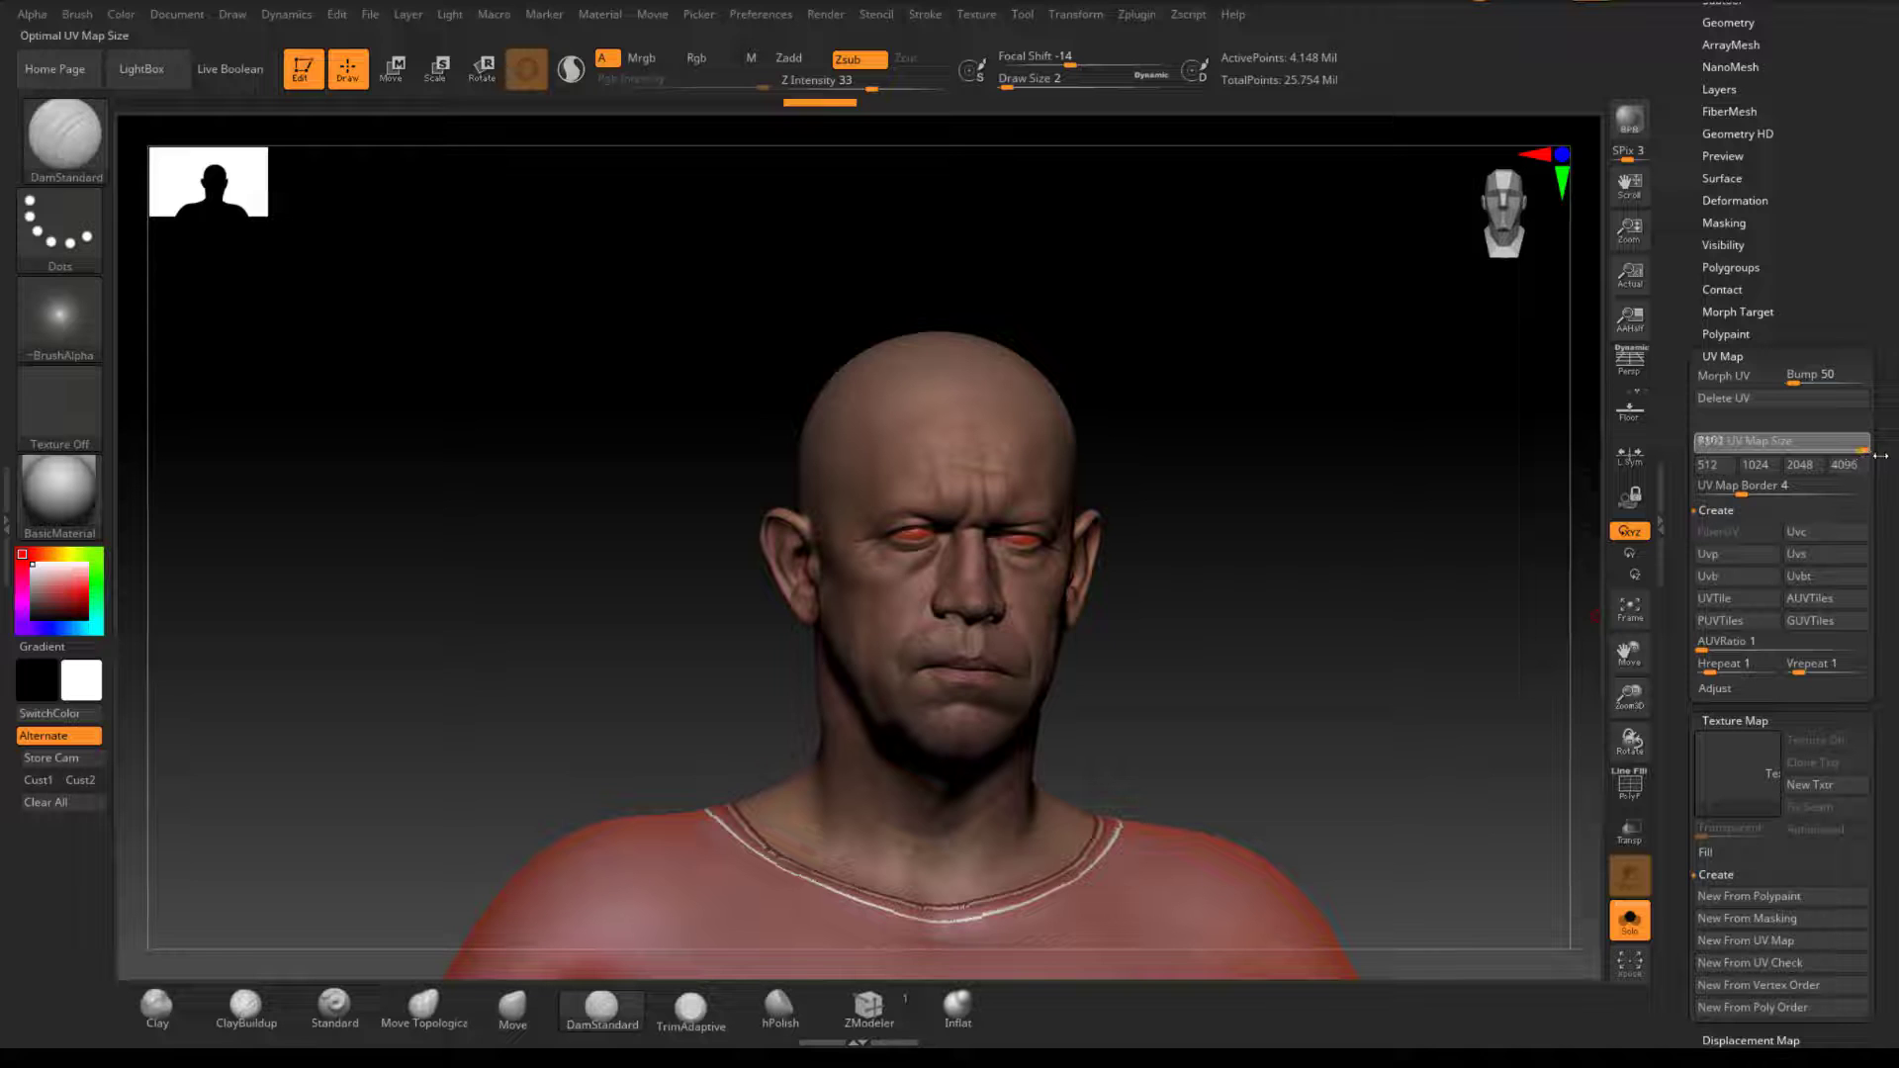
{"action": "left_click", "coordinate": [1675, 474]}
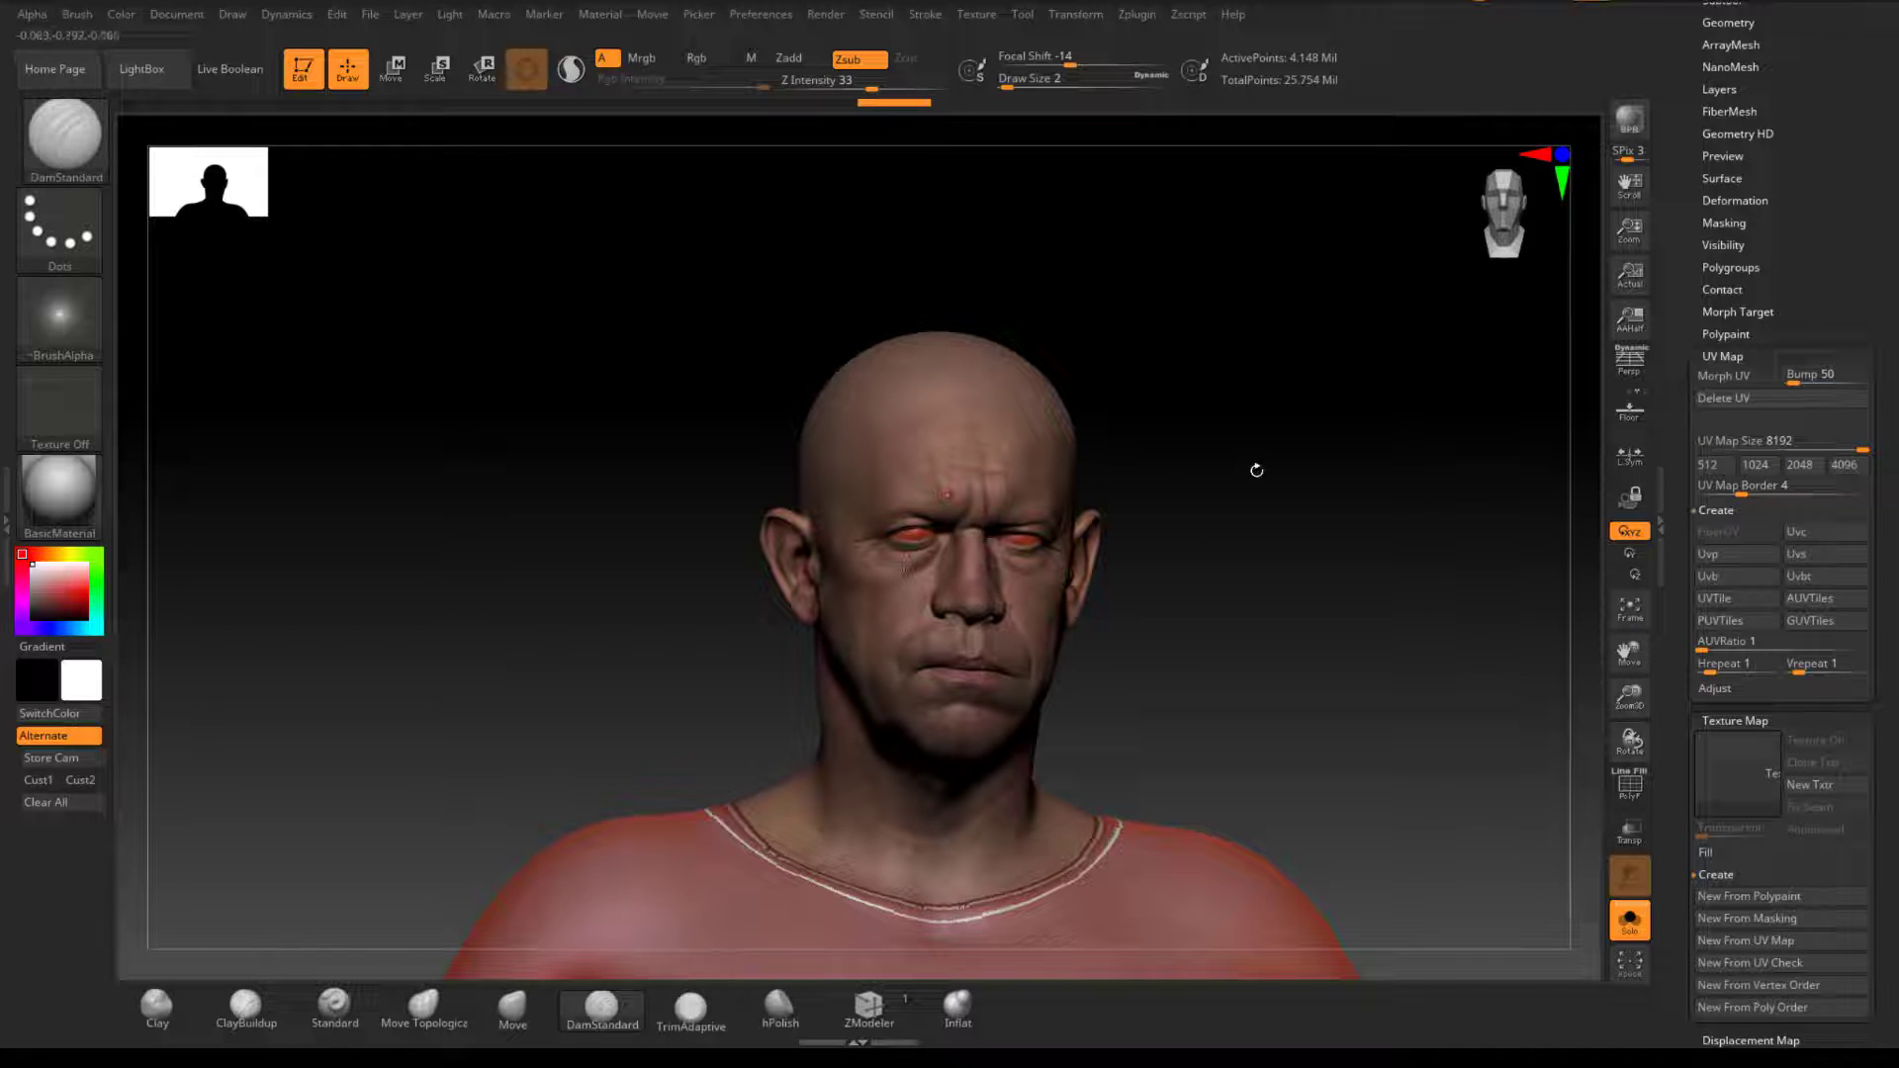
{"action": "left_click_drag", "start_coordinate": [1691, 805], "coordinate": [1691, 627]}
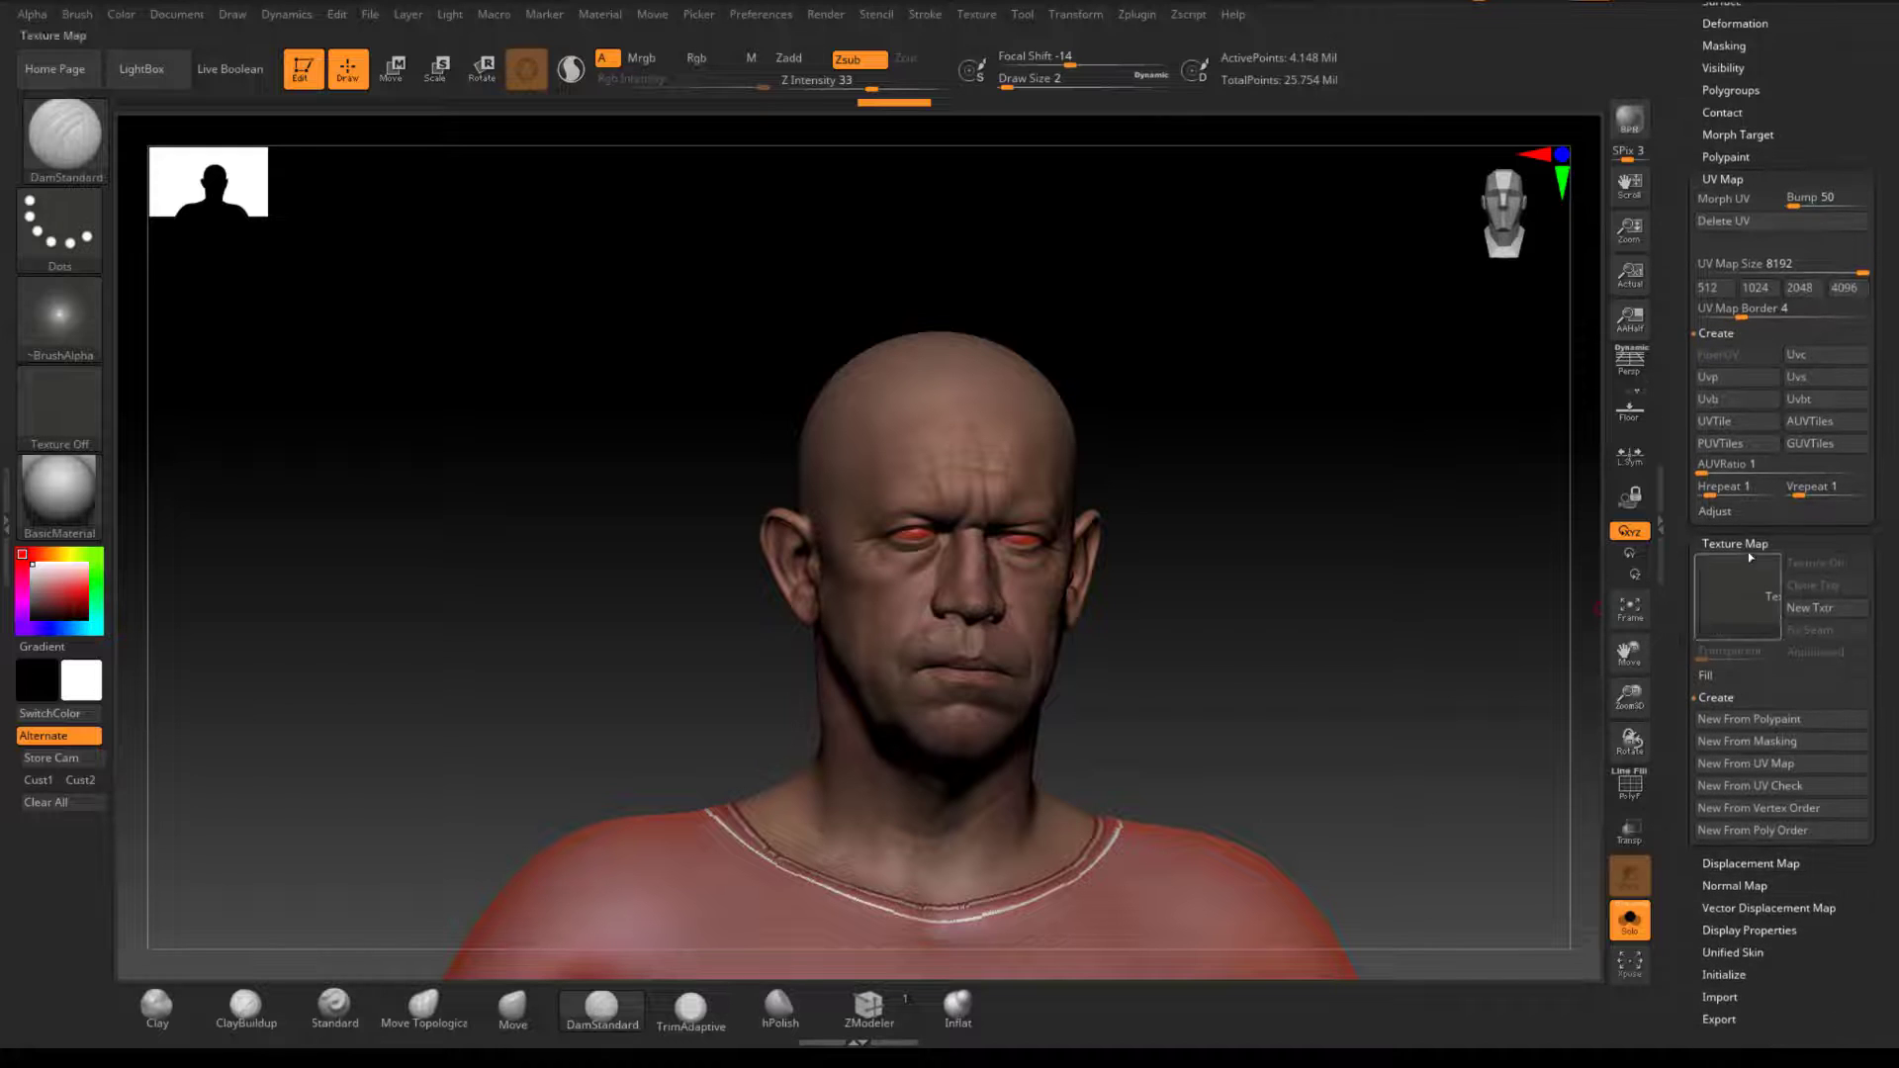
{"action": "left_click", "coordinate": [1774, 740]}
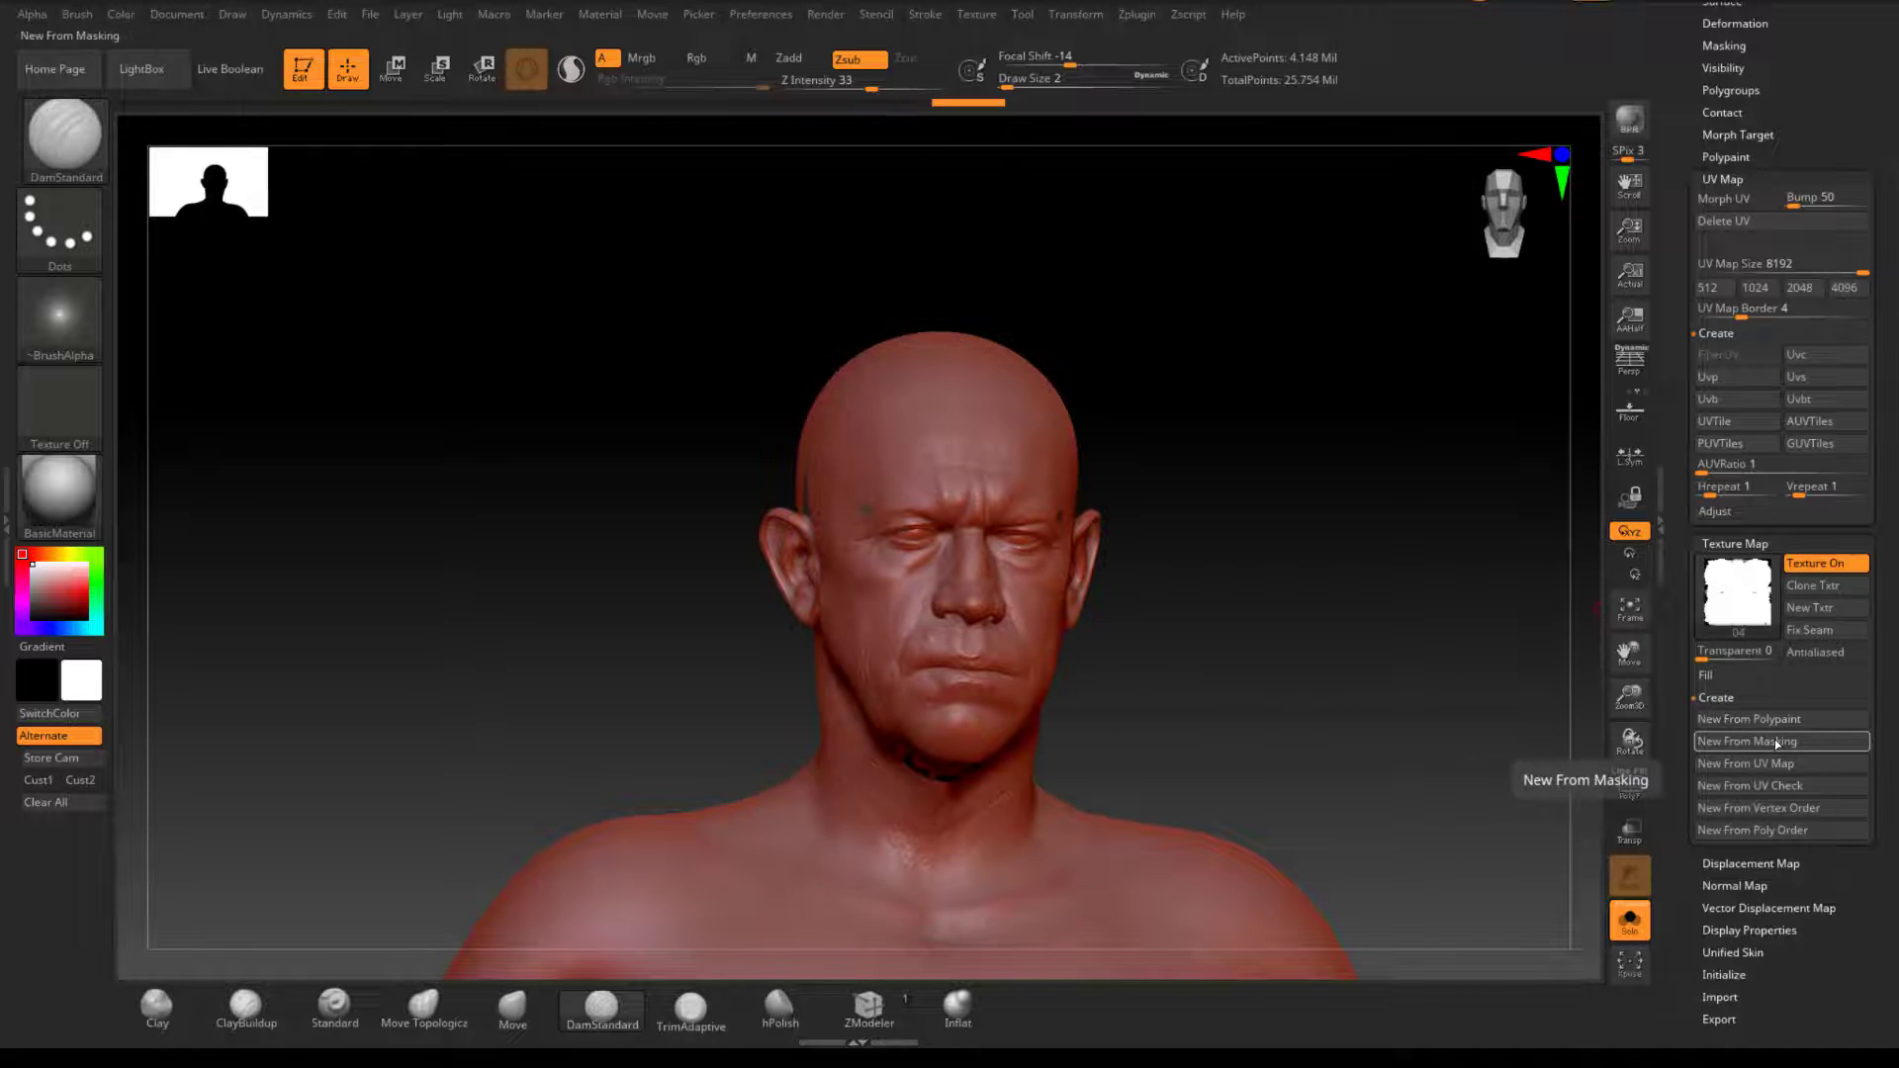
{"action": "left_click", "coordinate": [1738, 606]}
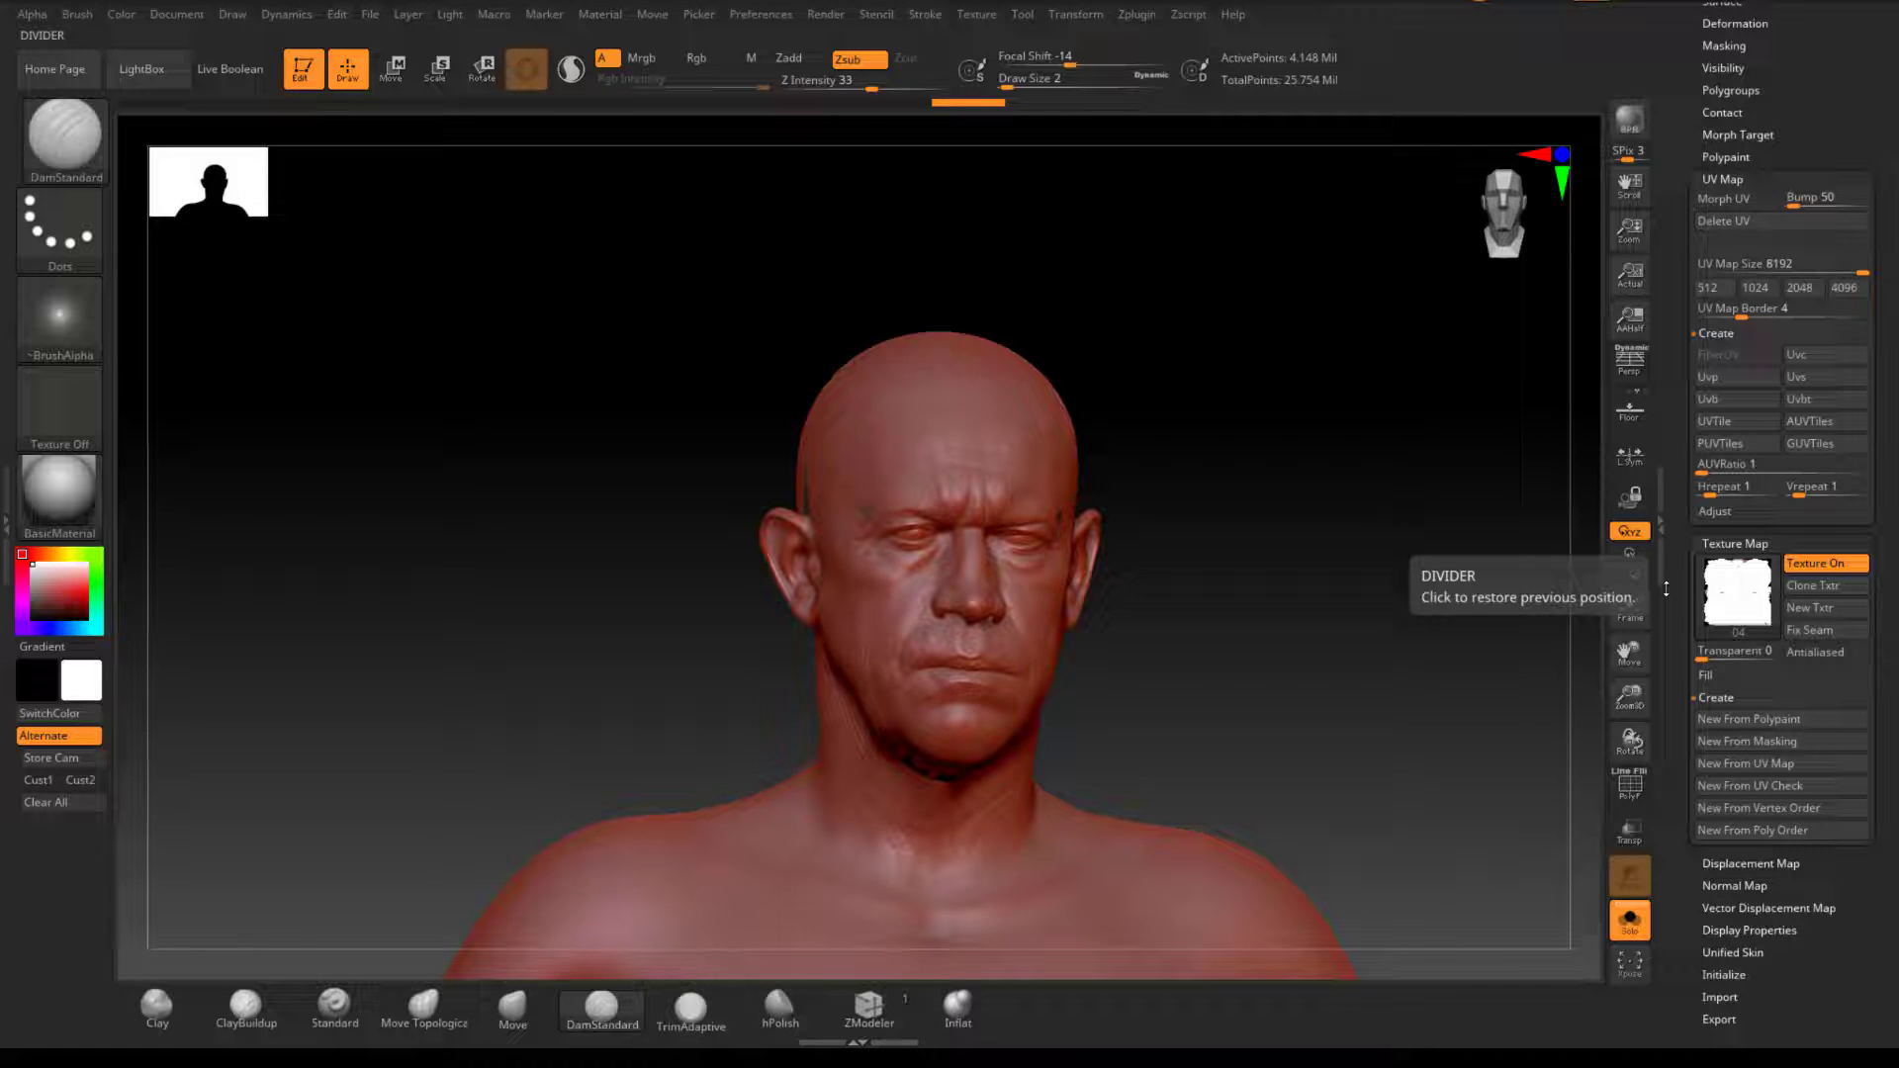
{"action": "key", "text": "ctrl"}
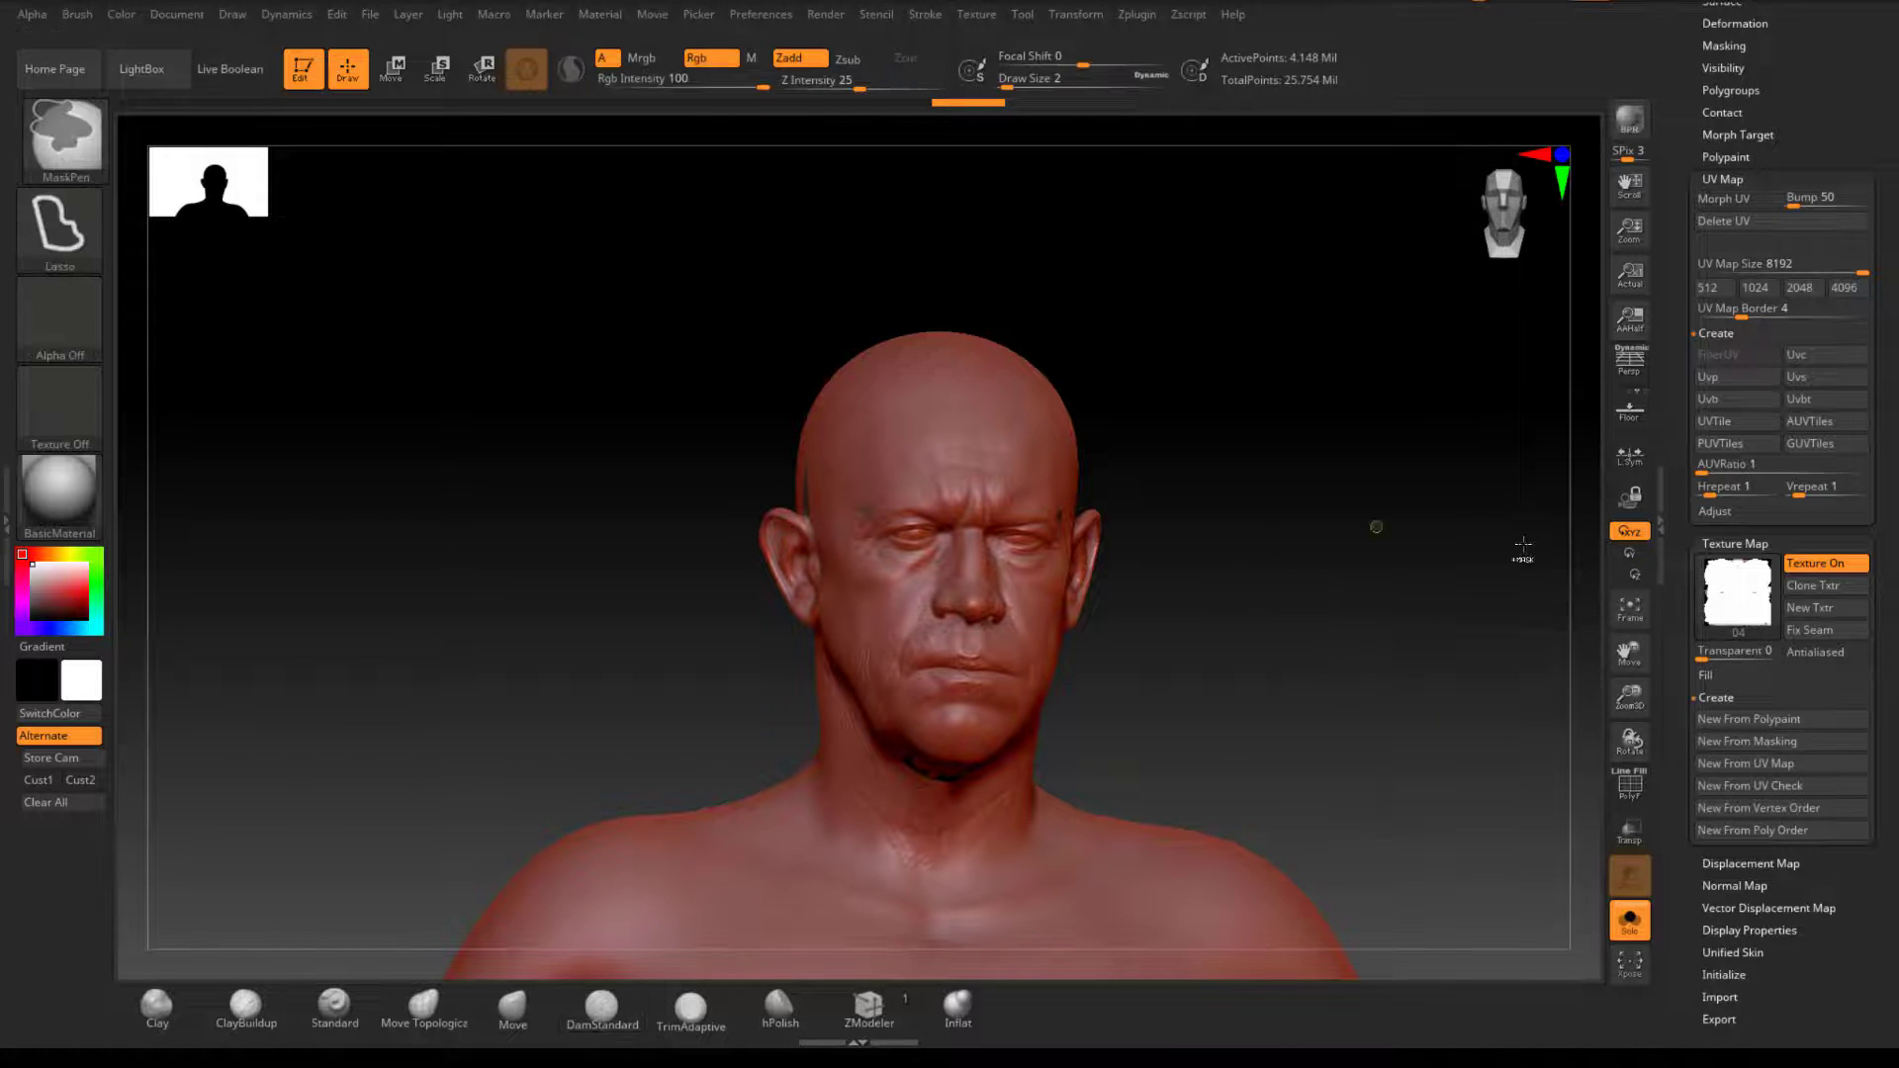
{"action": "key", "text": "ctrl+z"}
Step: Isolate the face and both ears by hiding their polygroups and inverting visibility, using the polyframe only during the selection
{"action": "mouse_move", "coordinate": [1277, 640]}
{"action": "left_mouse_down"}
{"action": "mouse_move", "coordinate": [1301, 647]}
{"action": "mouse_move", "coordinate": [1259, 626]}
{"action": "mouse_move", "coordinate": [1195, 737]}
{"action": "left_mouse_up"}
{"action": "key", "text": "shift+f"}
{"action": "mouse_move", "coordinate": [1286, 686]}
{"action": "left_mouse_down"}
{"action": "mouse_move", "coordinate": [1331, 682]}
{"action": "mouse_move", "coordinate": [1280, 687]}
{"action": "mouse_move", "coordinate": [1288, 673]}
{"action": "left_mouse_up"}
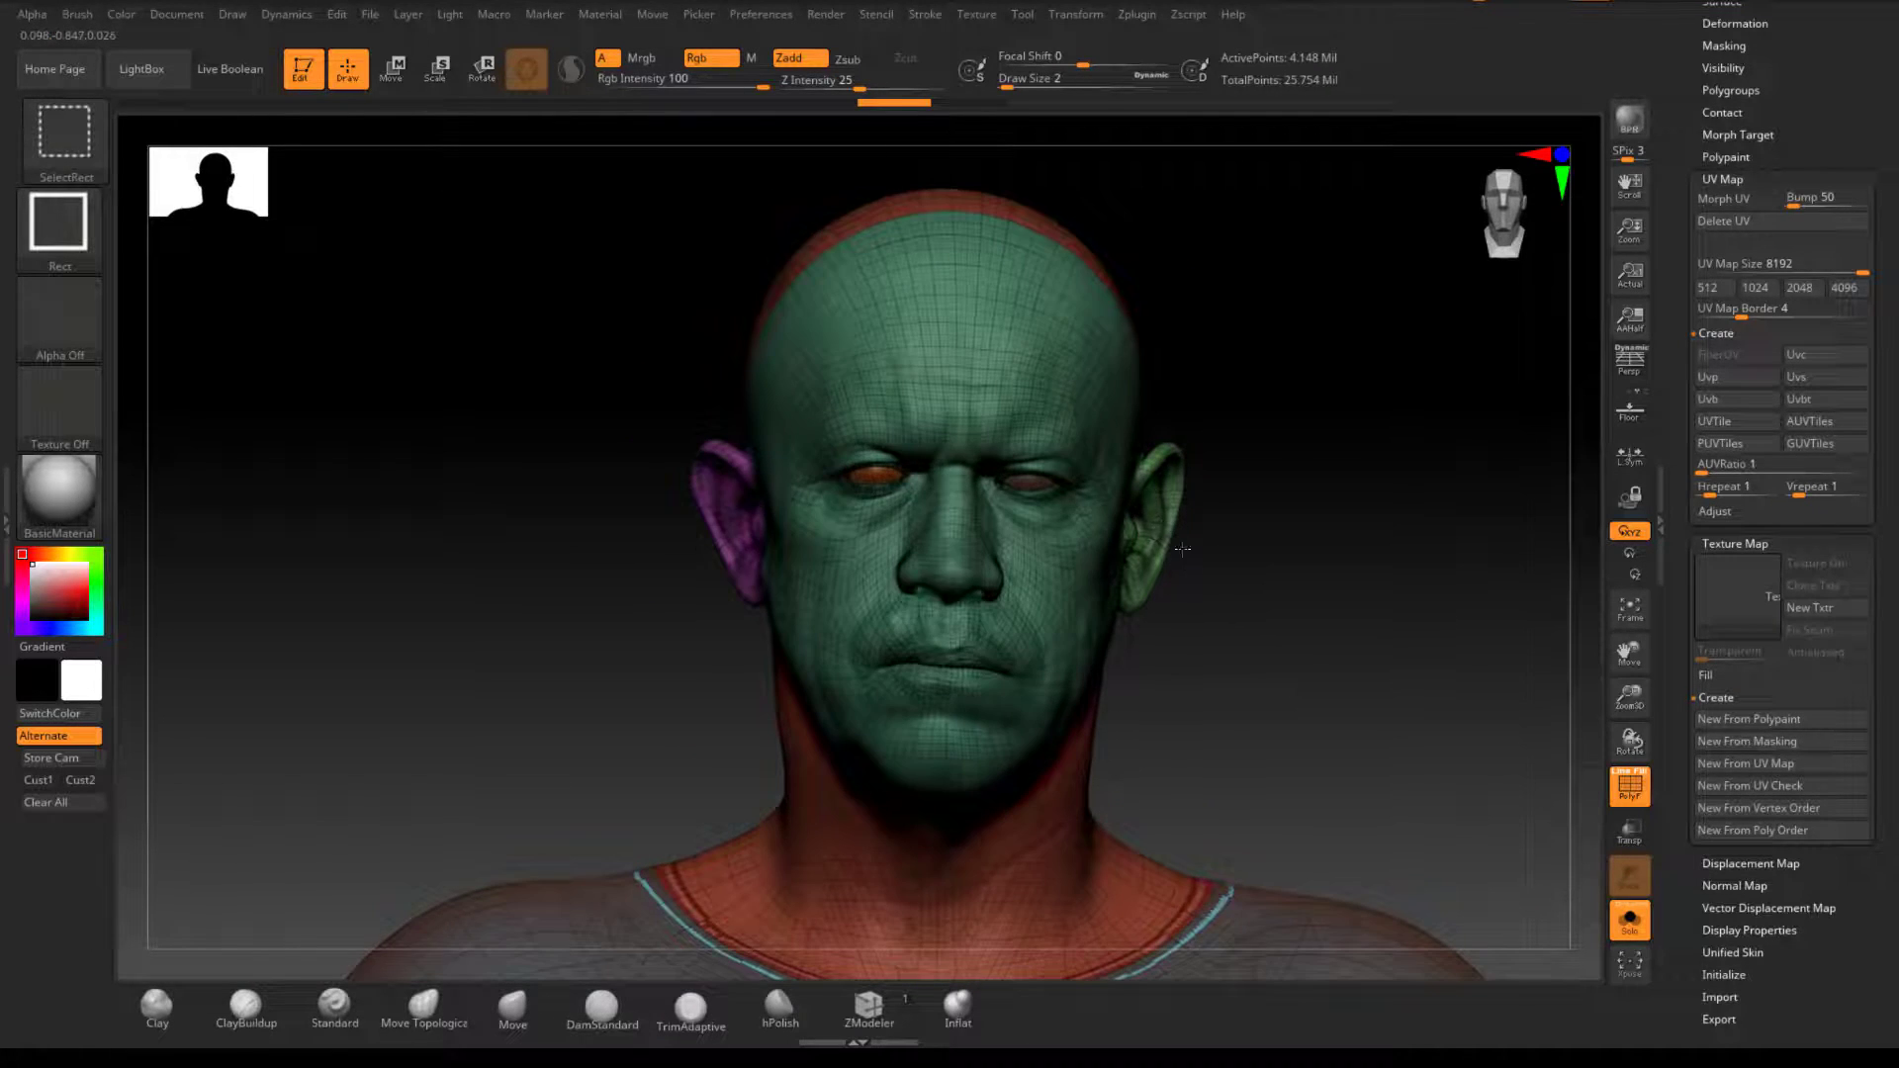
{"action": "left_click", "coordinate": [1183, 549], "text": "ctrl+shift"}
{"action": "left_click", "coordinate": [904, 568], "text": "ctrl+shift"}
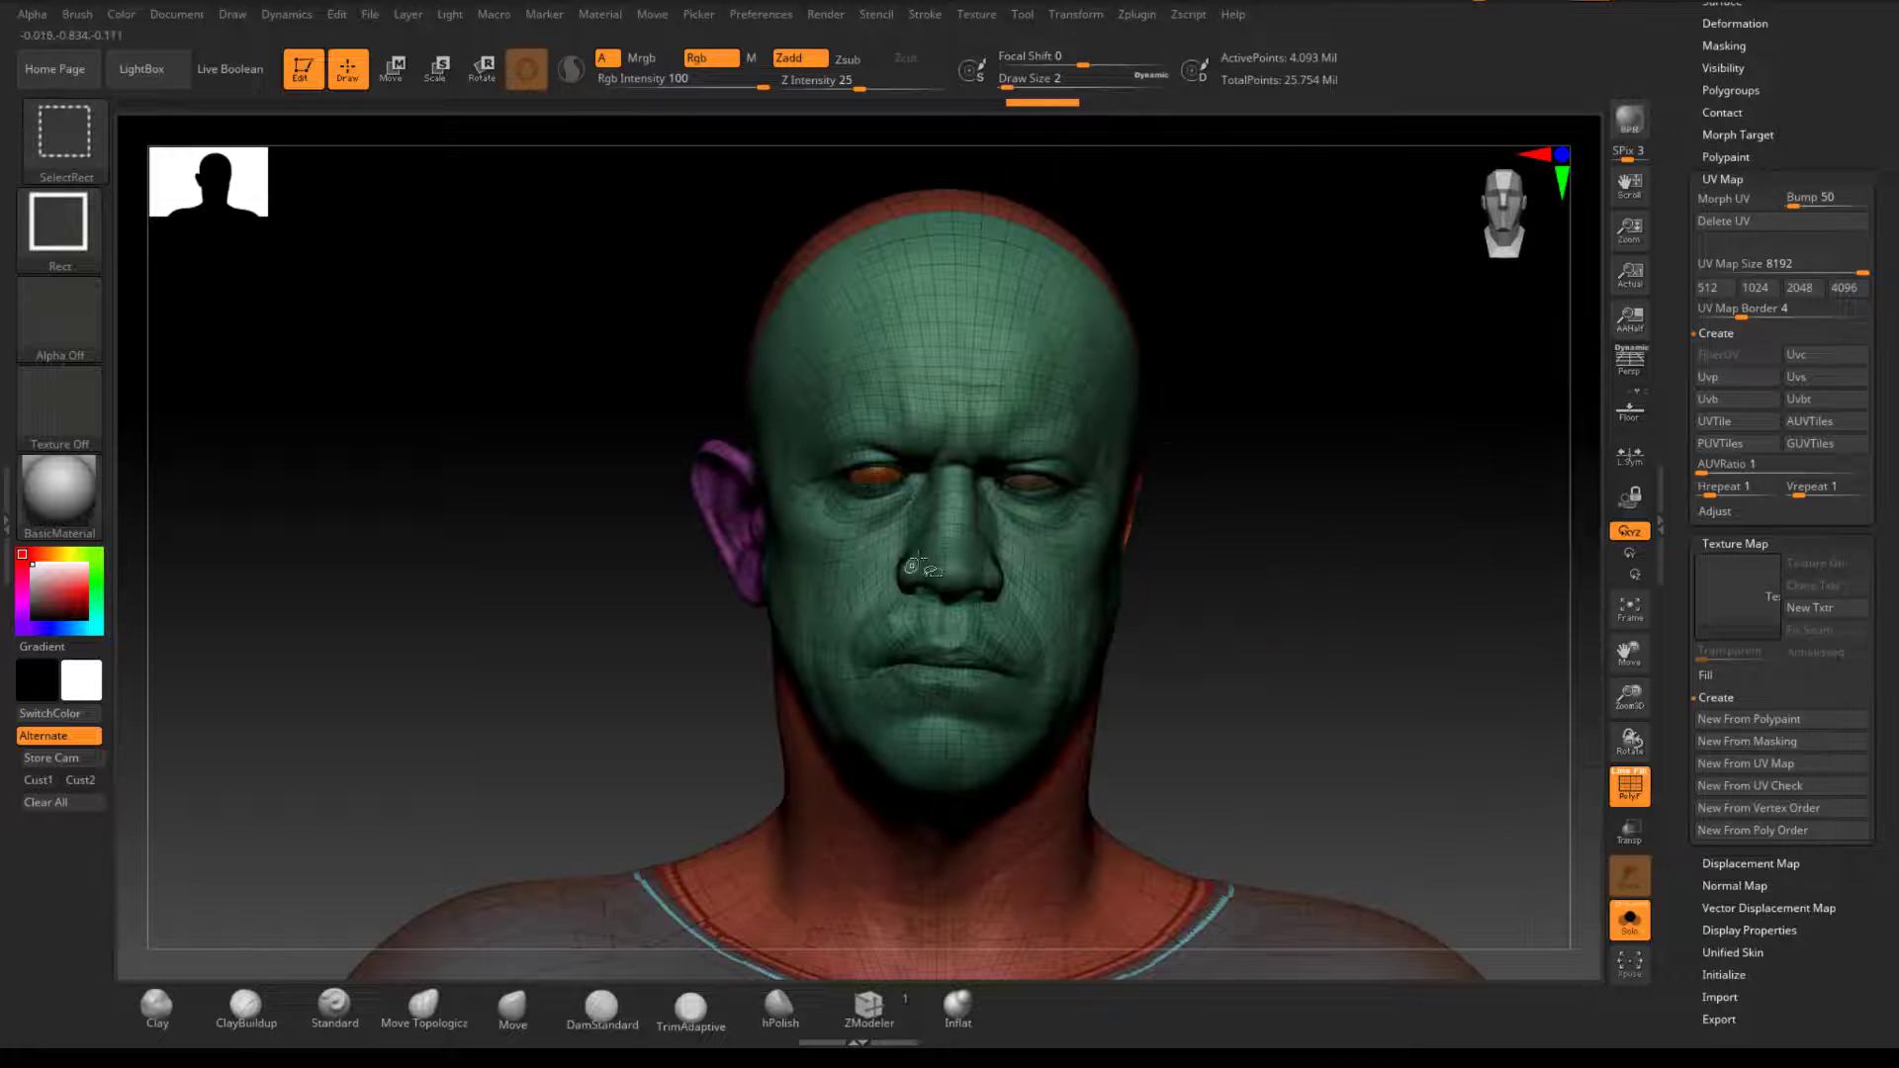
{"action": "left_click", "coordinate": [740, 532], "text": "ctrl+shift"}
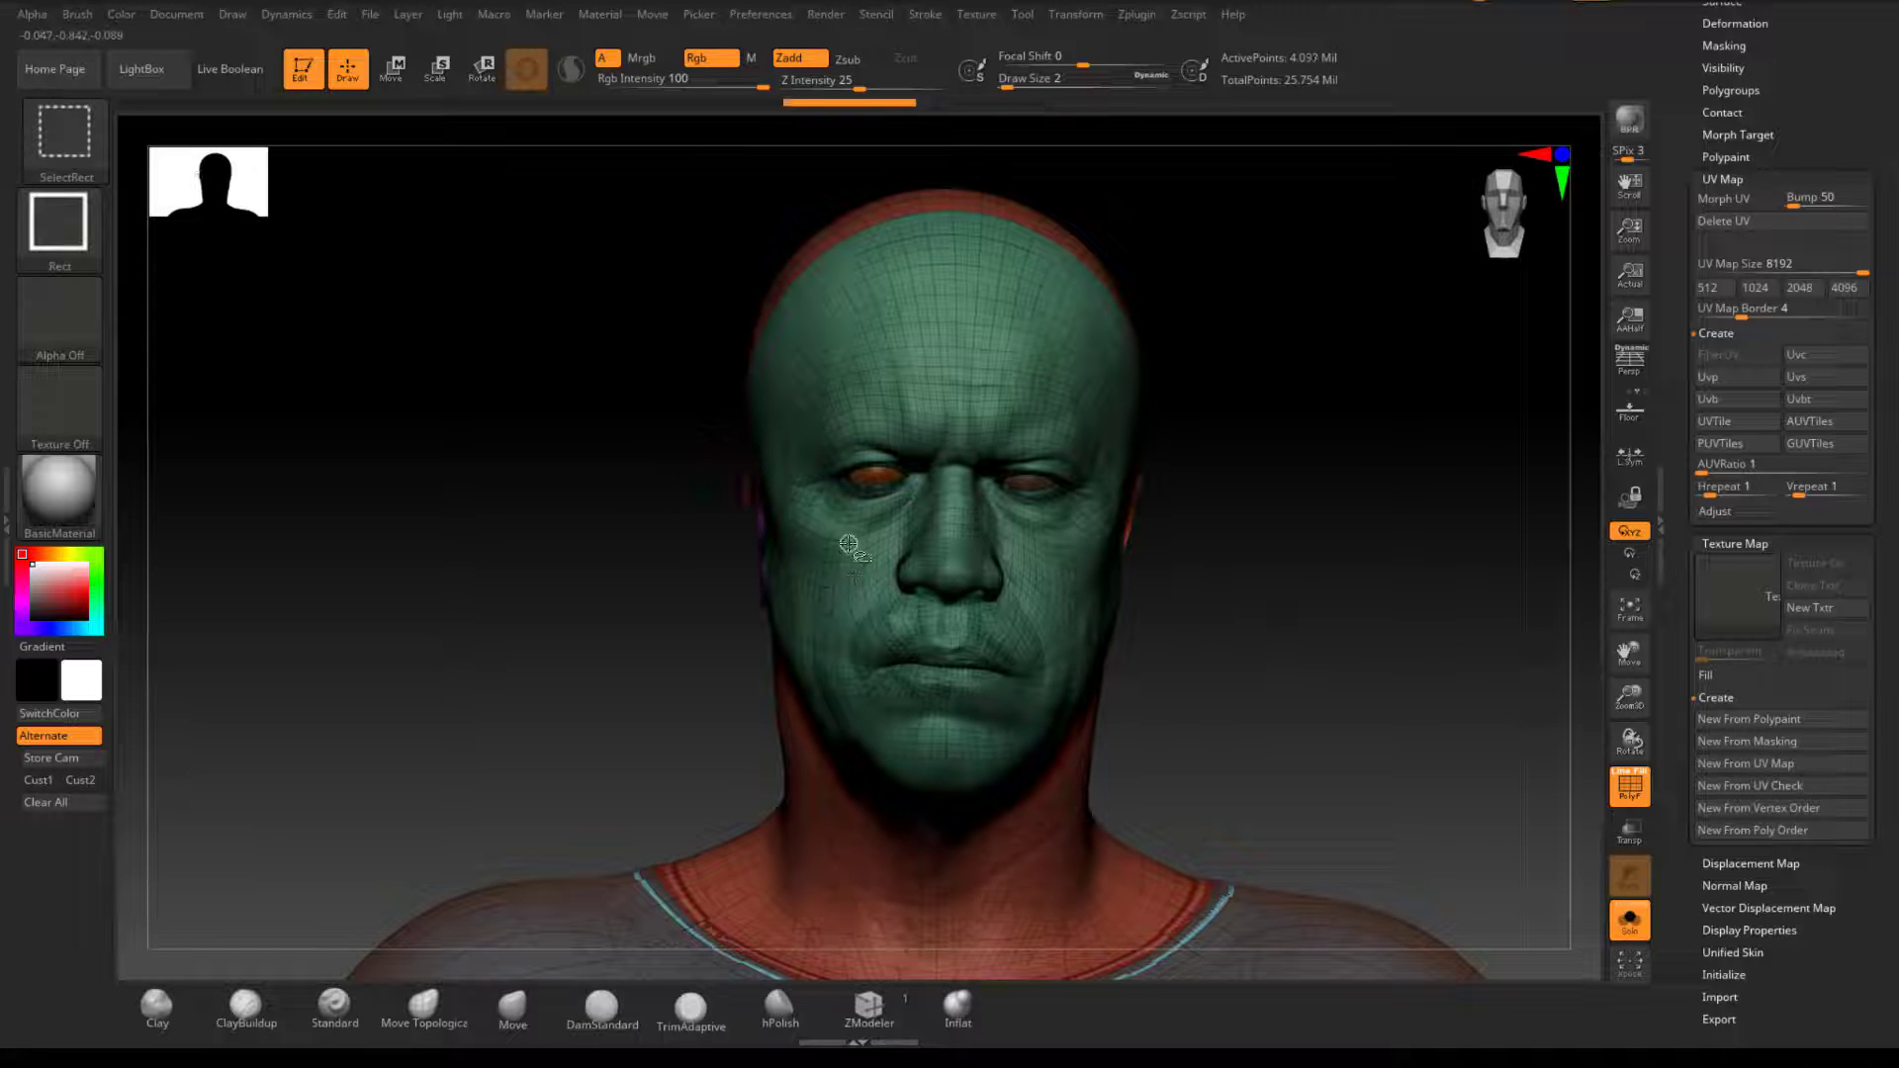
{"action": "left_click", "coordinate": [1260, 501], "text": "ctrl+shift"}
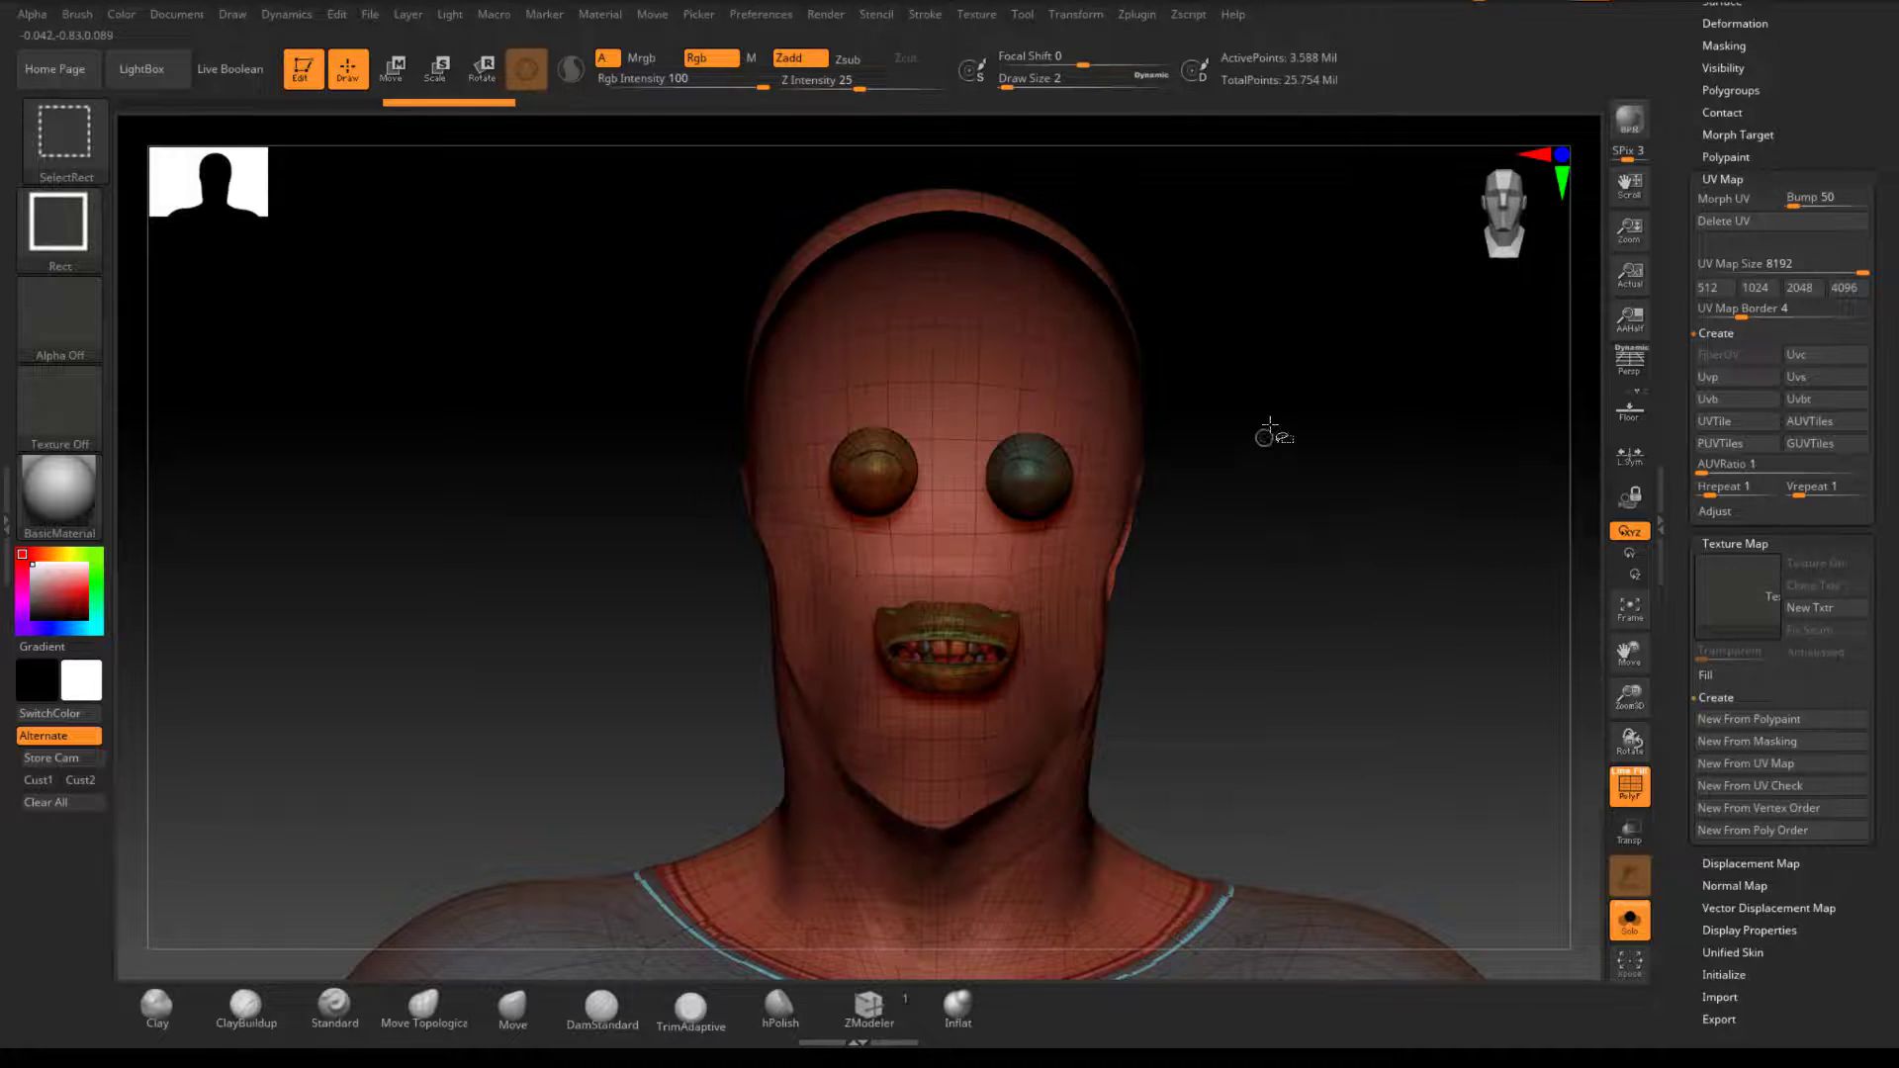
{"action": "left_click_drag", "start_coordinate": [1265, 426], "coordinate": [1265, 650], "text": "ctrl+shift"}
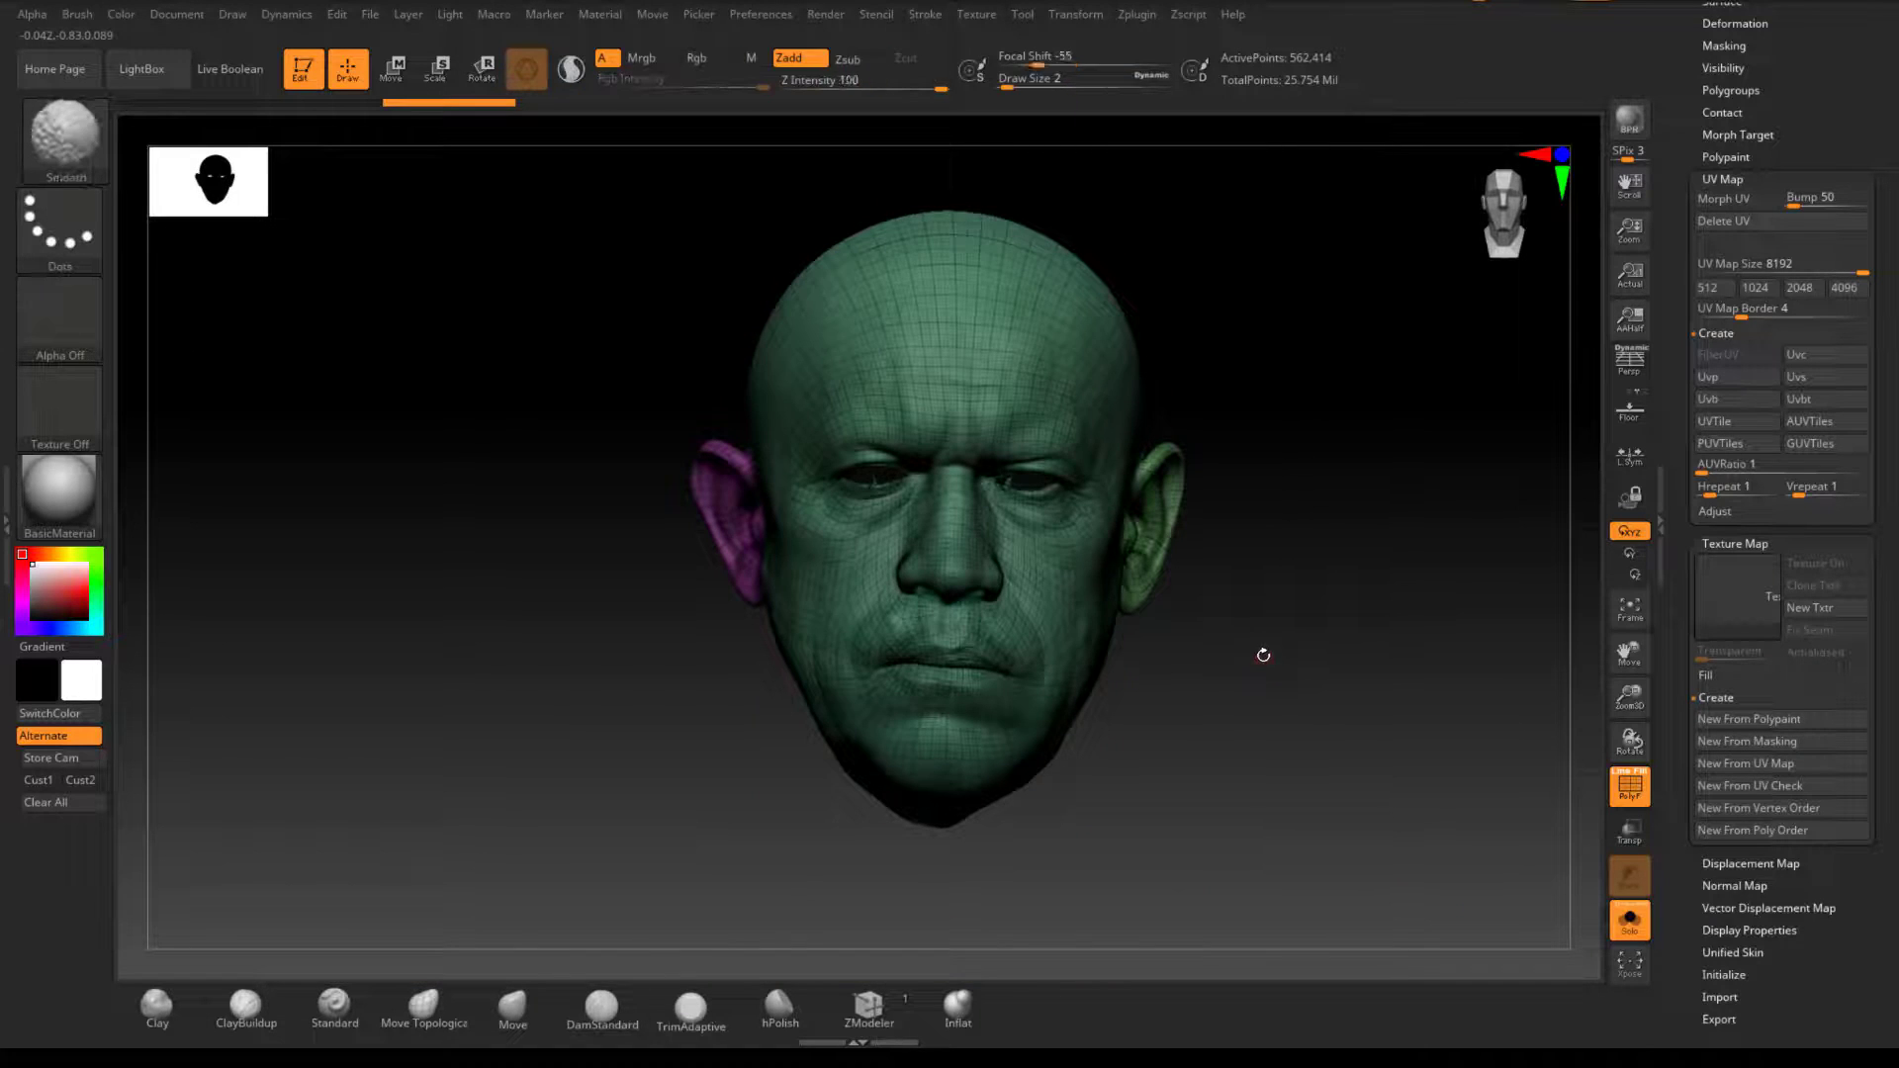
{"action": "key", "text": "shift+f"}
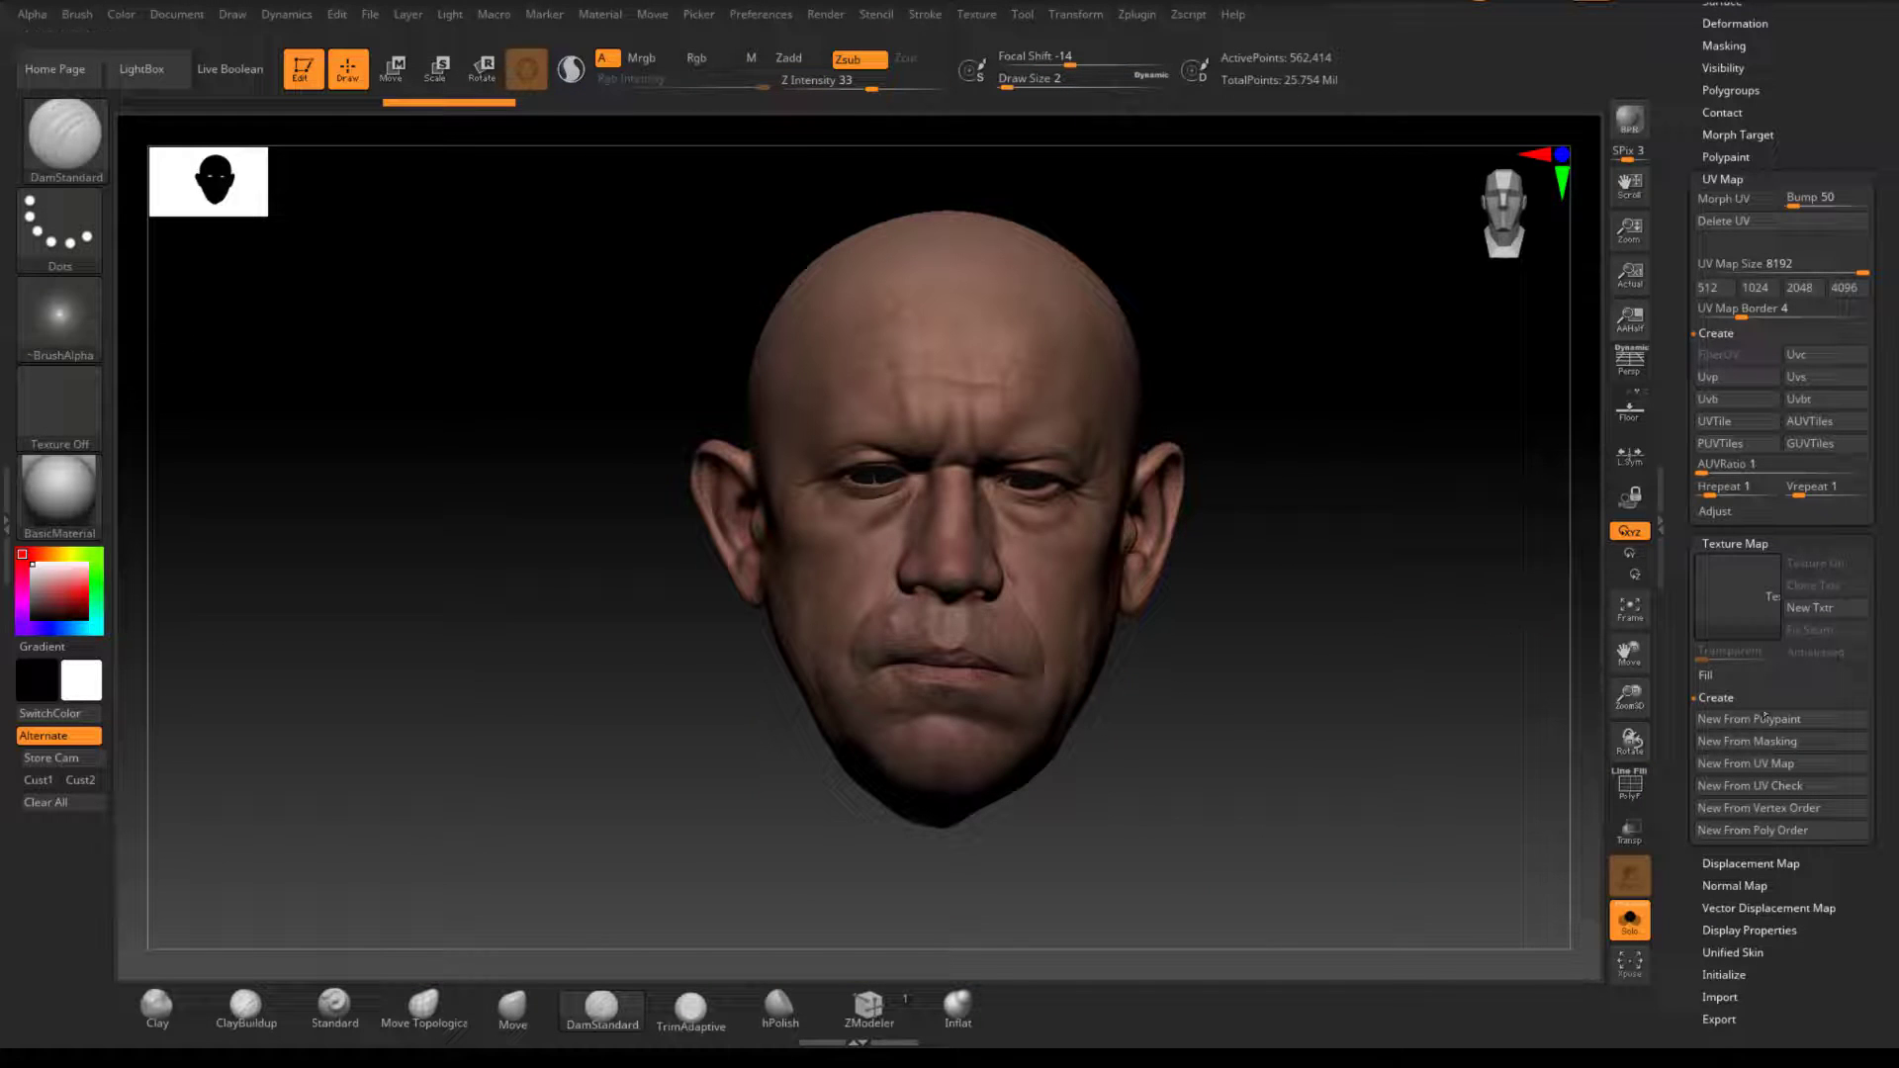
Step: Smooth the rough area inside the ear near the ear canal with the Smooth brush
{"action": "key", "text": "ctrl"}
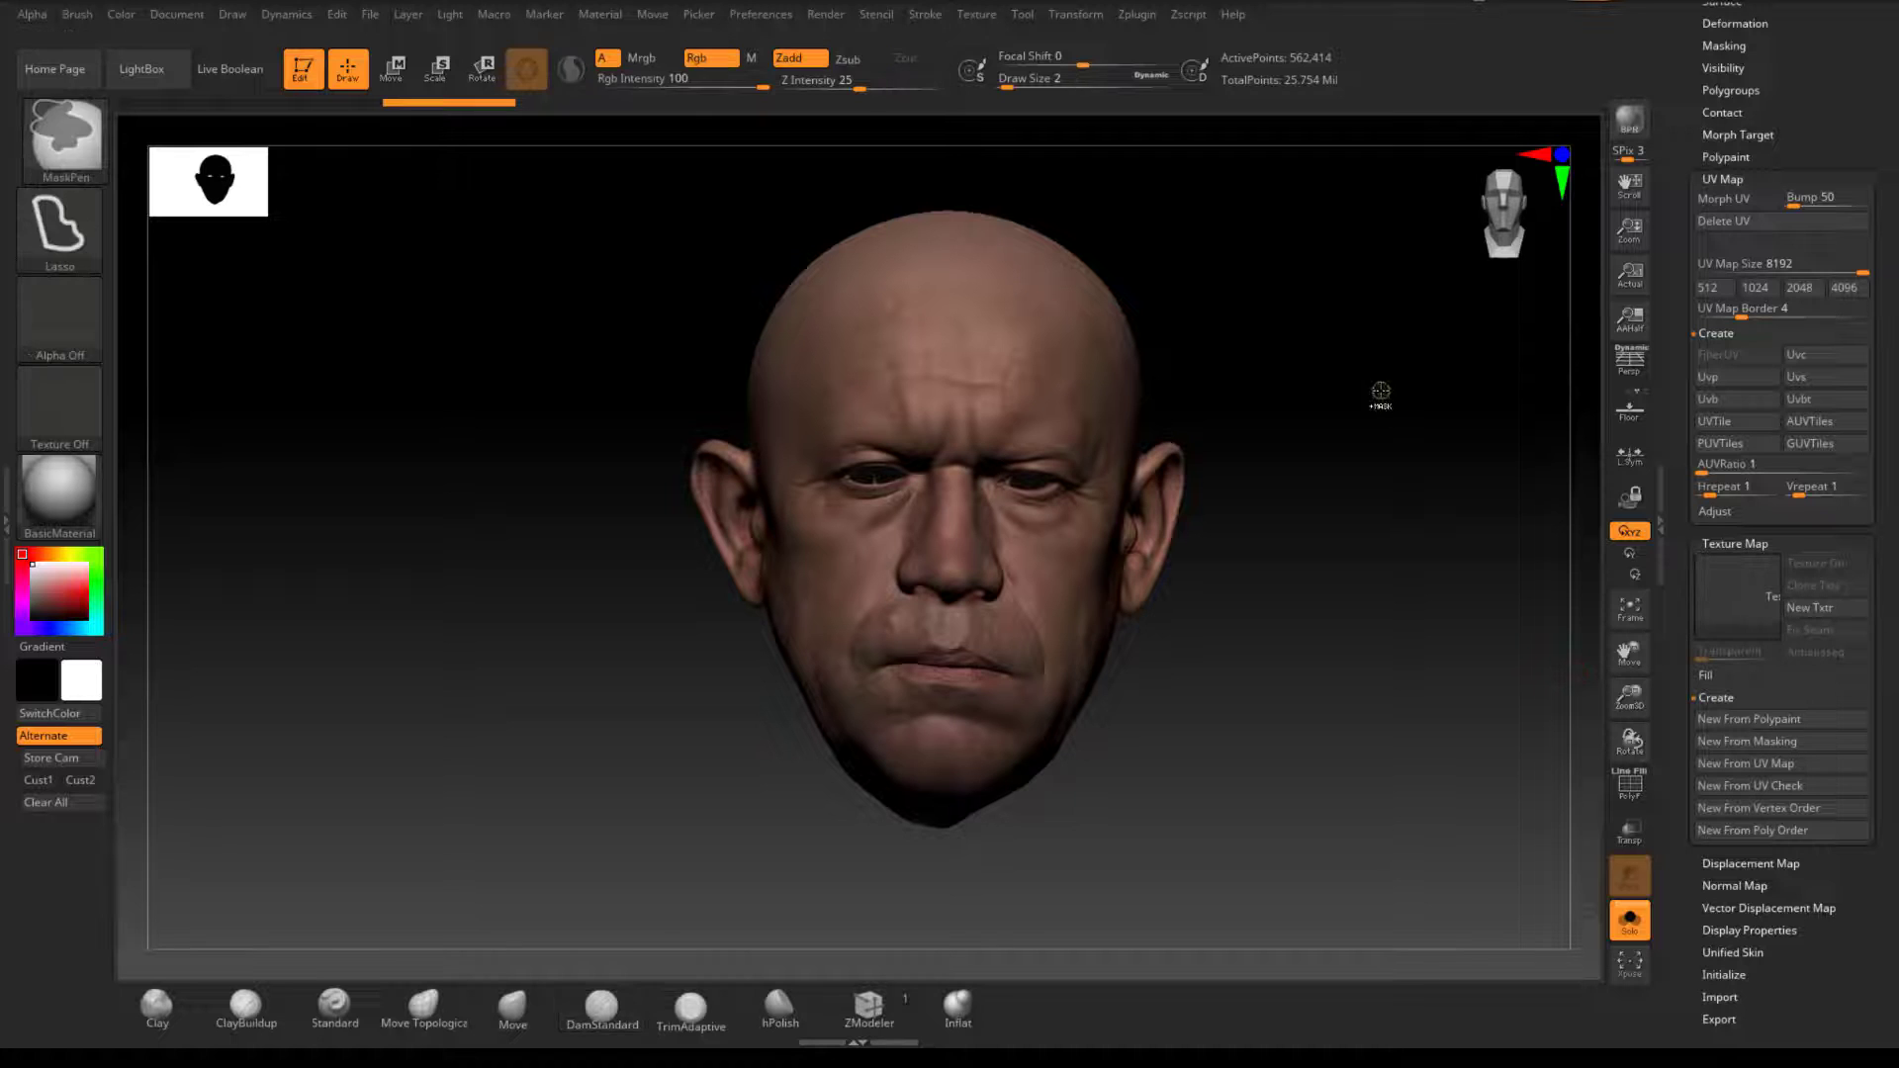
{"action": "mouse_move", "coordinate": [1404, 475]}
{"action": "left_mouse_down"}
{"action": "mouse_move", "coordinate": [1441, 458]}
{"action": "mouse_move", "coordinate": [1361, 454]}
{"action": "mouse_move", "coordinate": [1401, 482]}
{"action": "mouse_move", "coordinate": [1273, 624]}
{"action": "mouse_move", "coordinate": [1209, 627]}
{"action": "mouse_move", "coordinate": [1408, 537]}
{"action": "left_mouse_up"}
{"action": "key", "text": "shift"}
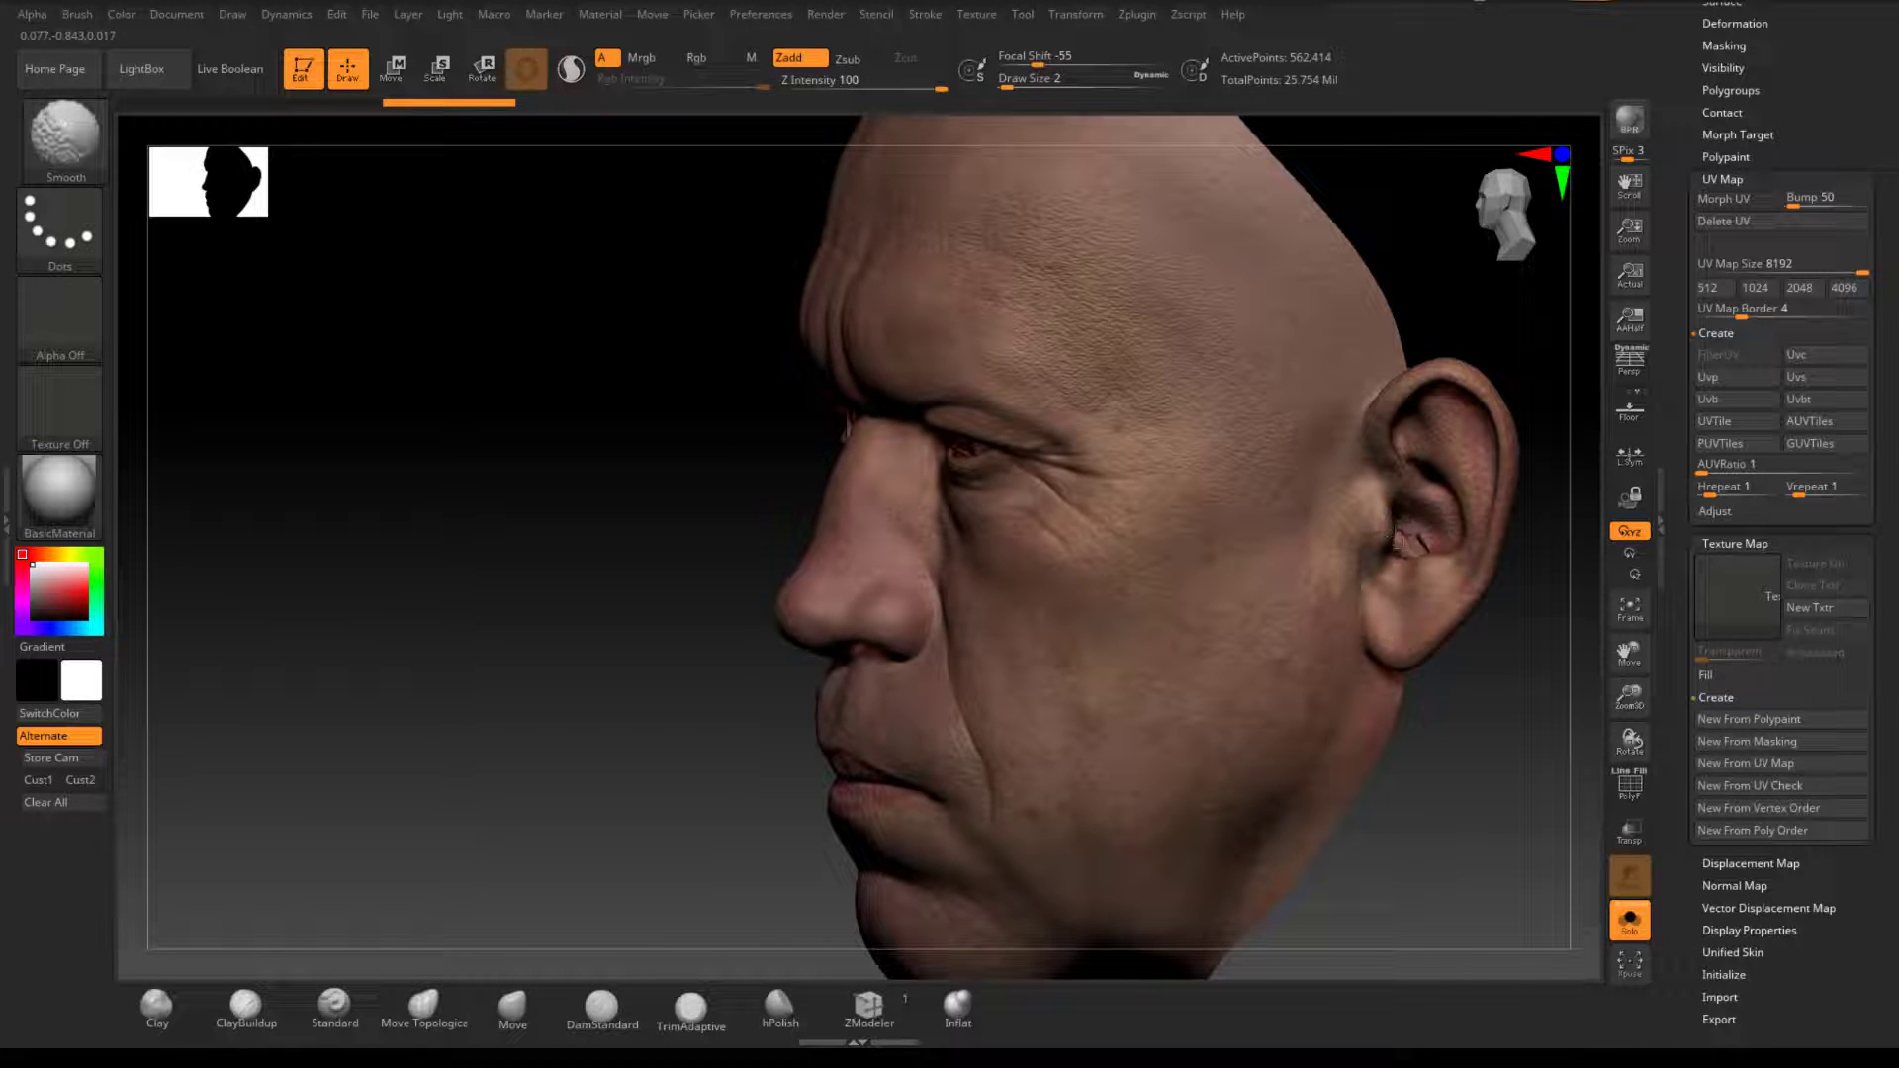
{"action": "left_click_drag", "start_coordinate": [1406, 555], "coordinate": [1415, 556], "text": "shift"}
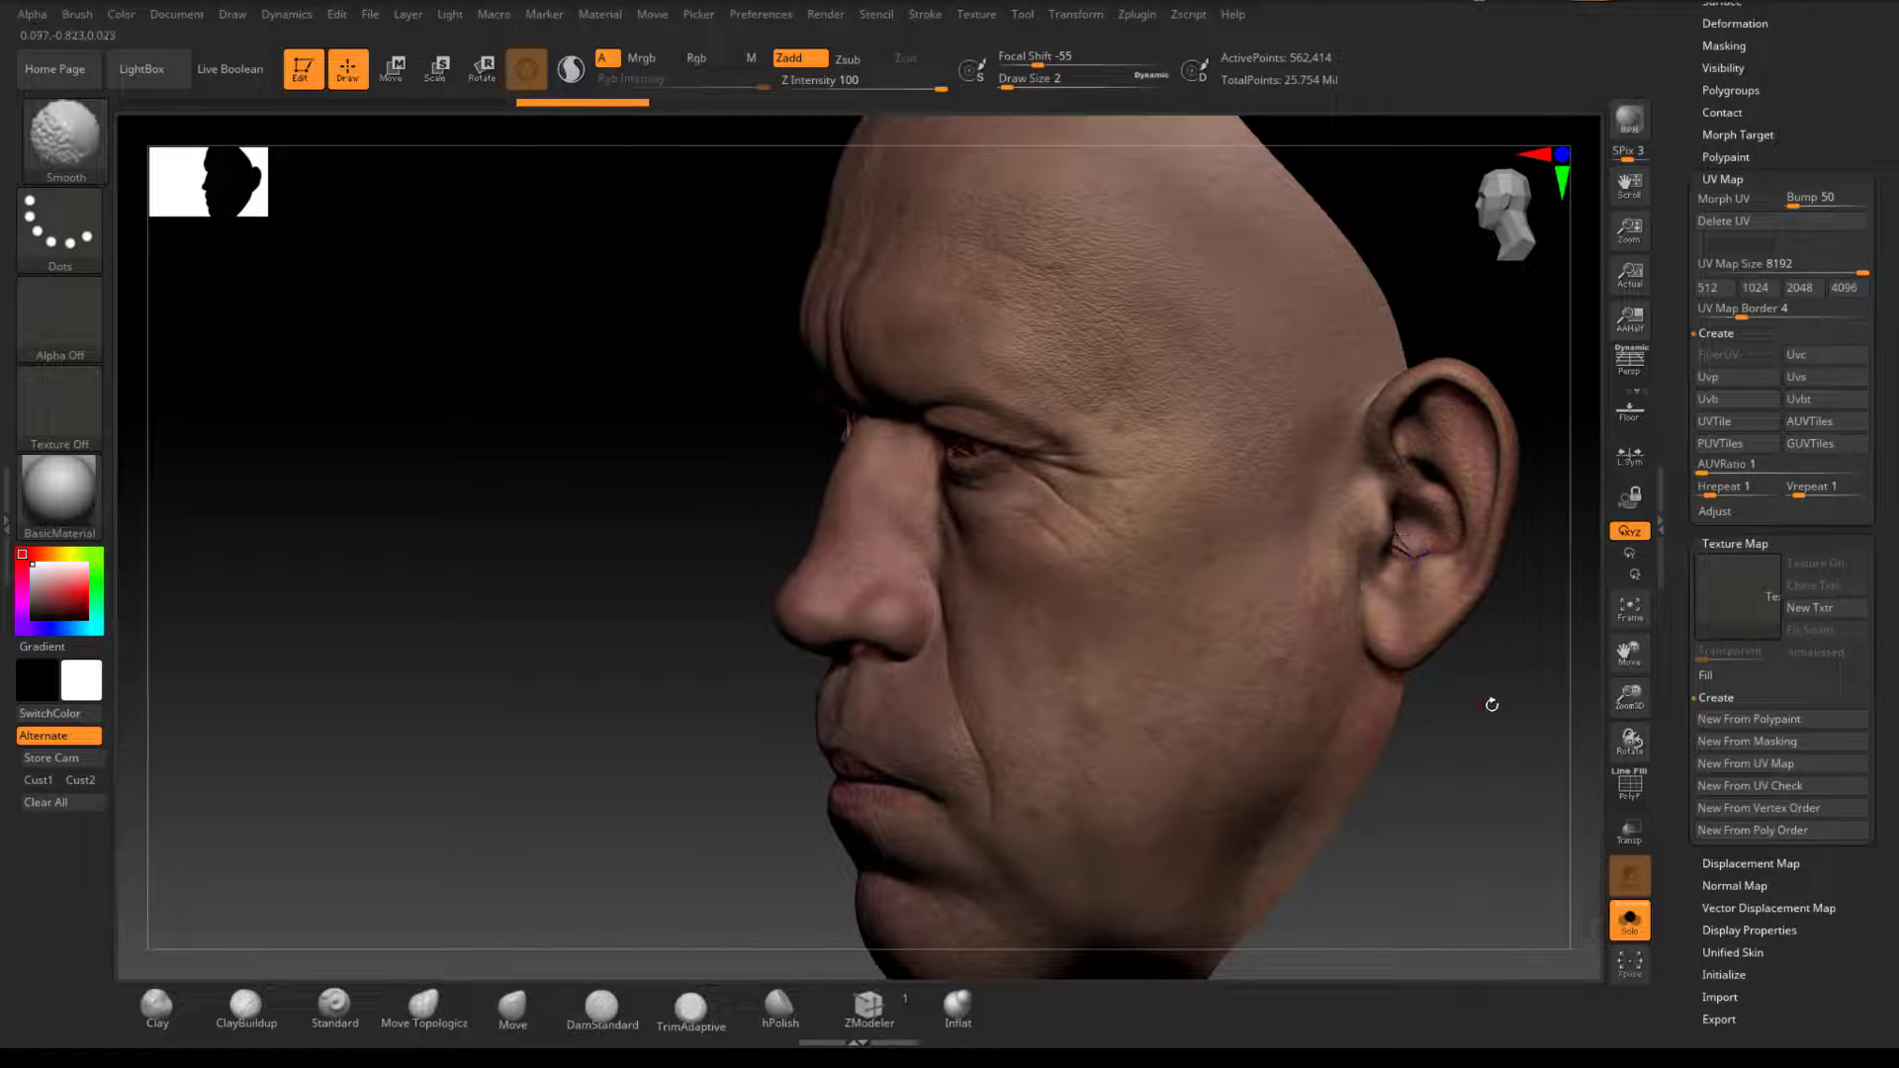
{"action": "left_click_drag", "start_coordinate": [1487, 703], "coordinate": [1464, 742]}
{"action": "mouse_move", "coordinate": [1400, 550]}
{"action": "left_mouse_down", "text": "shift"}
{"action": "mouse_move", "coordinate": [1418, 560]}
{"action": "mouse_move", "coordinate": [1393, 536]}
{"action": "left_mouse_up", "text": "shift"}
{"action": "mouse_move", "coordinate": [1467, 692]}
{"action": "left_mouse_down"}
{"action": "mouse_move", "coordinate": [1556, 666]}
{"action": "mouse_move", "coordinate": [1581, 685]}
{"action": "mouse_move", "coordinate": [1454, 550]}
{"action": "left_mouse_up"}
{"action": "left_click_drag", "start_coordinate": [1434, 712], "coordinate": [1474, 713]}
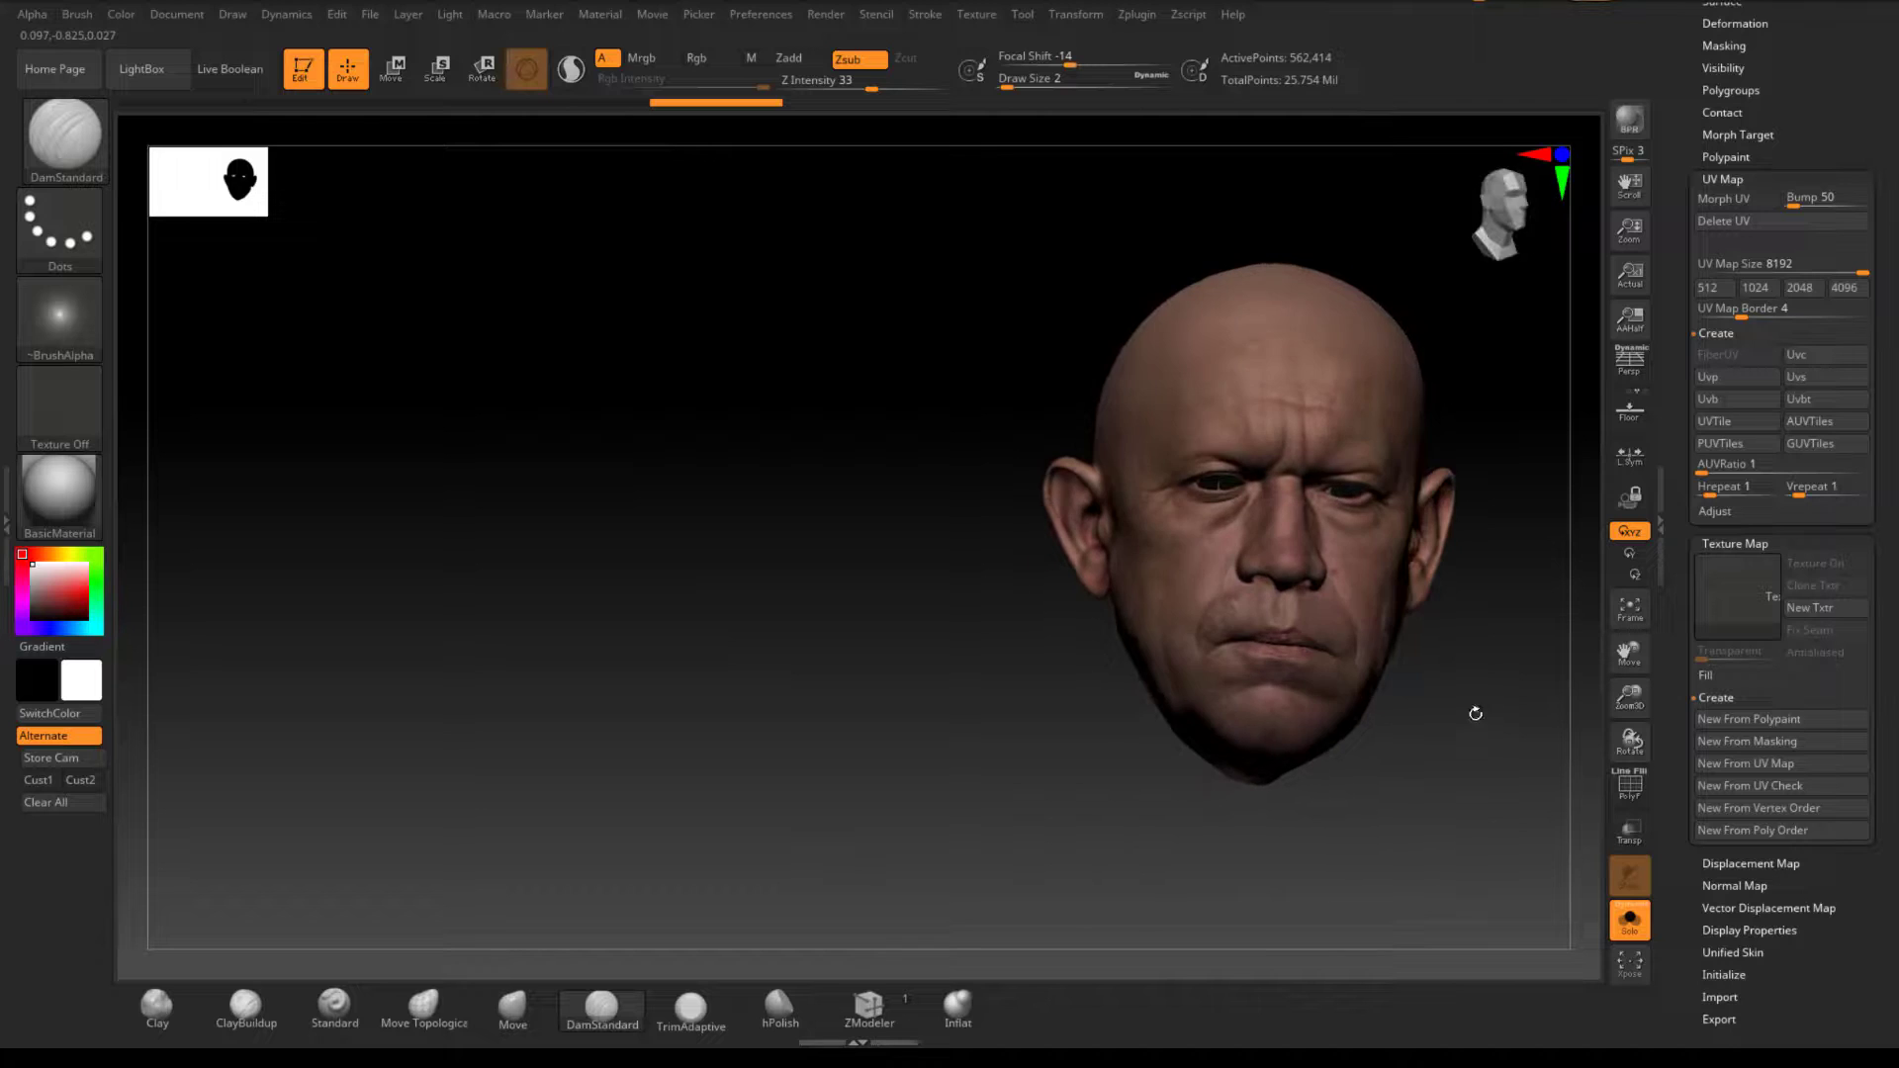
Step: Create a texture map from the isolated face's polypaint and clone it to the texture library
{"action": "left_click_drag", "start_coordinate": [1519, 643], "coordinate": [1313, 546], "text": "alt"}
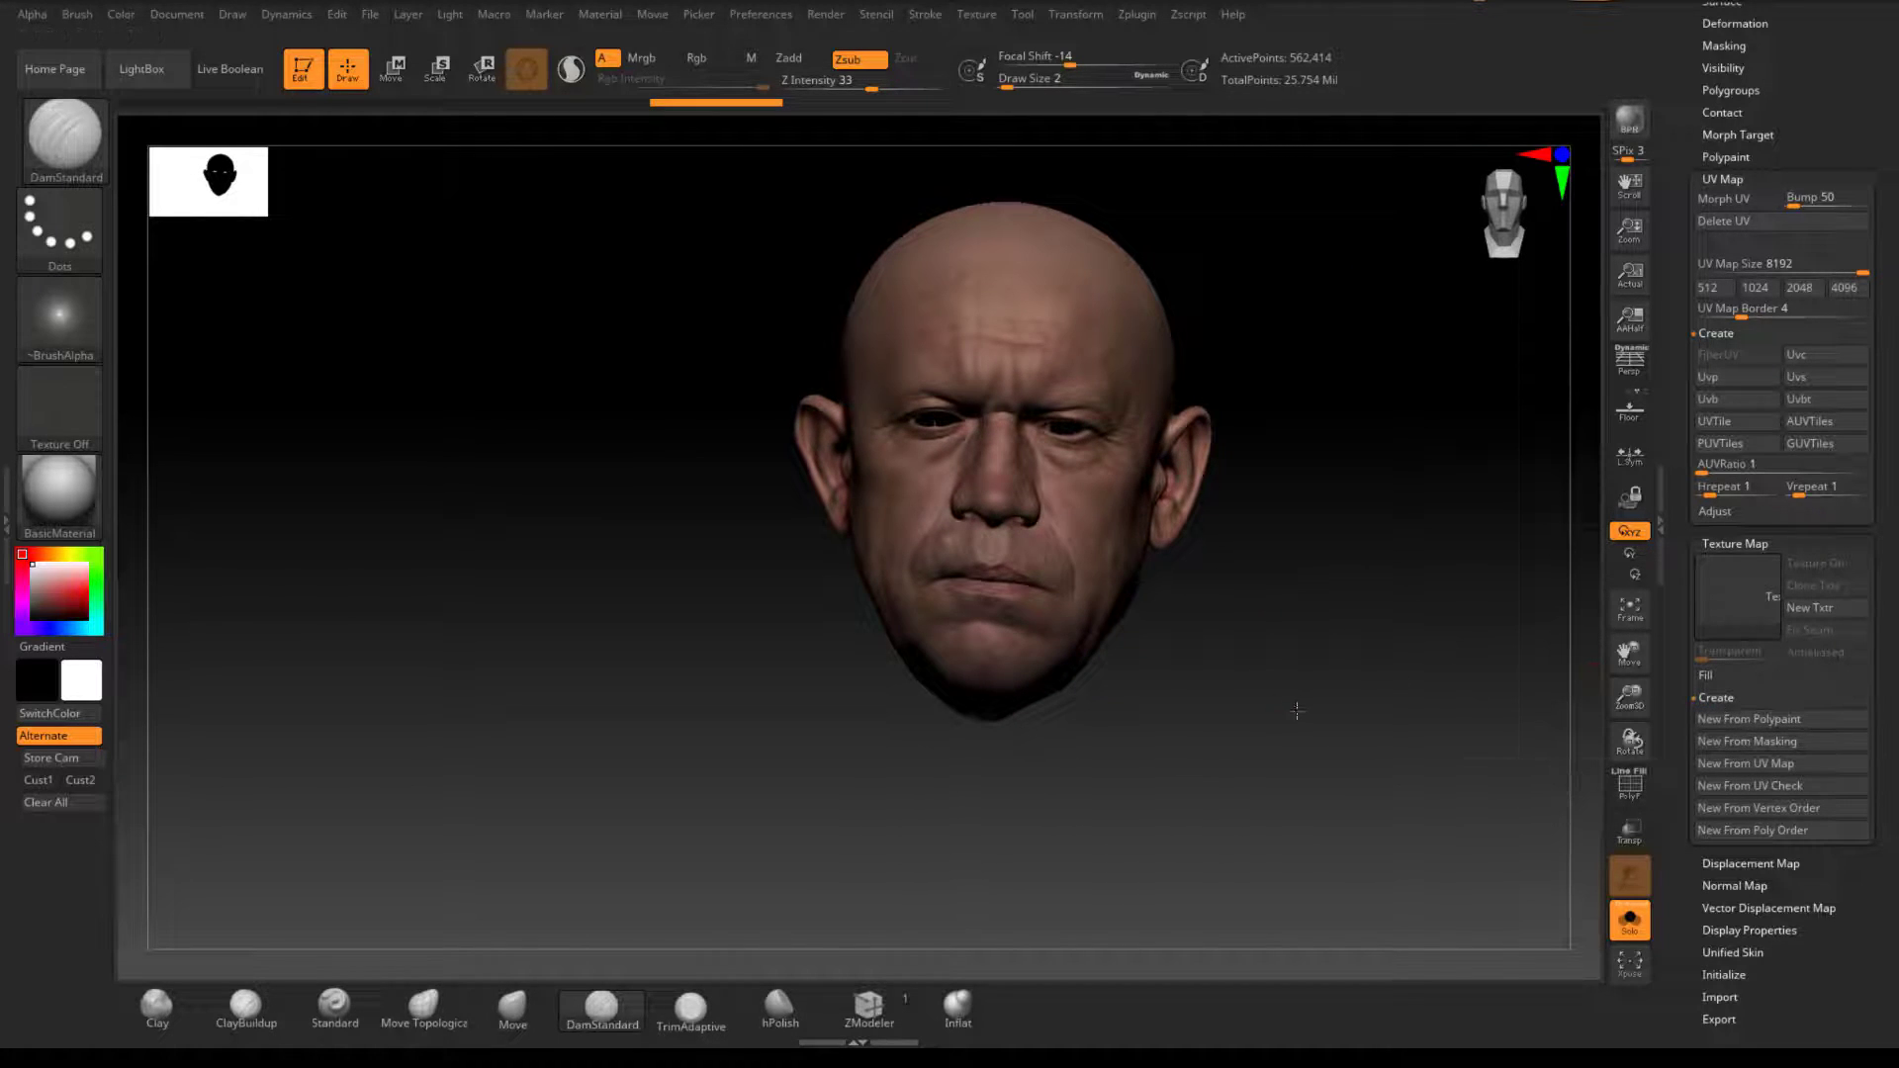
{"action": "left_click_drag", "start_coordinate": [1399, 681], "coordinate": [1420, 692]}
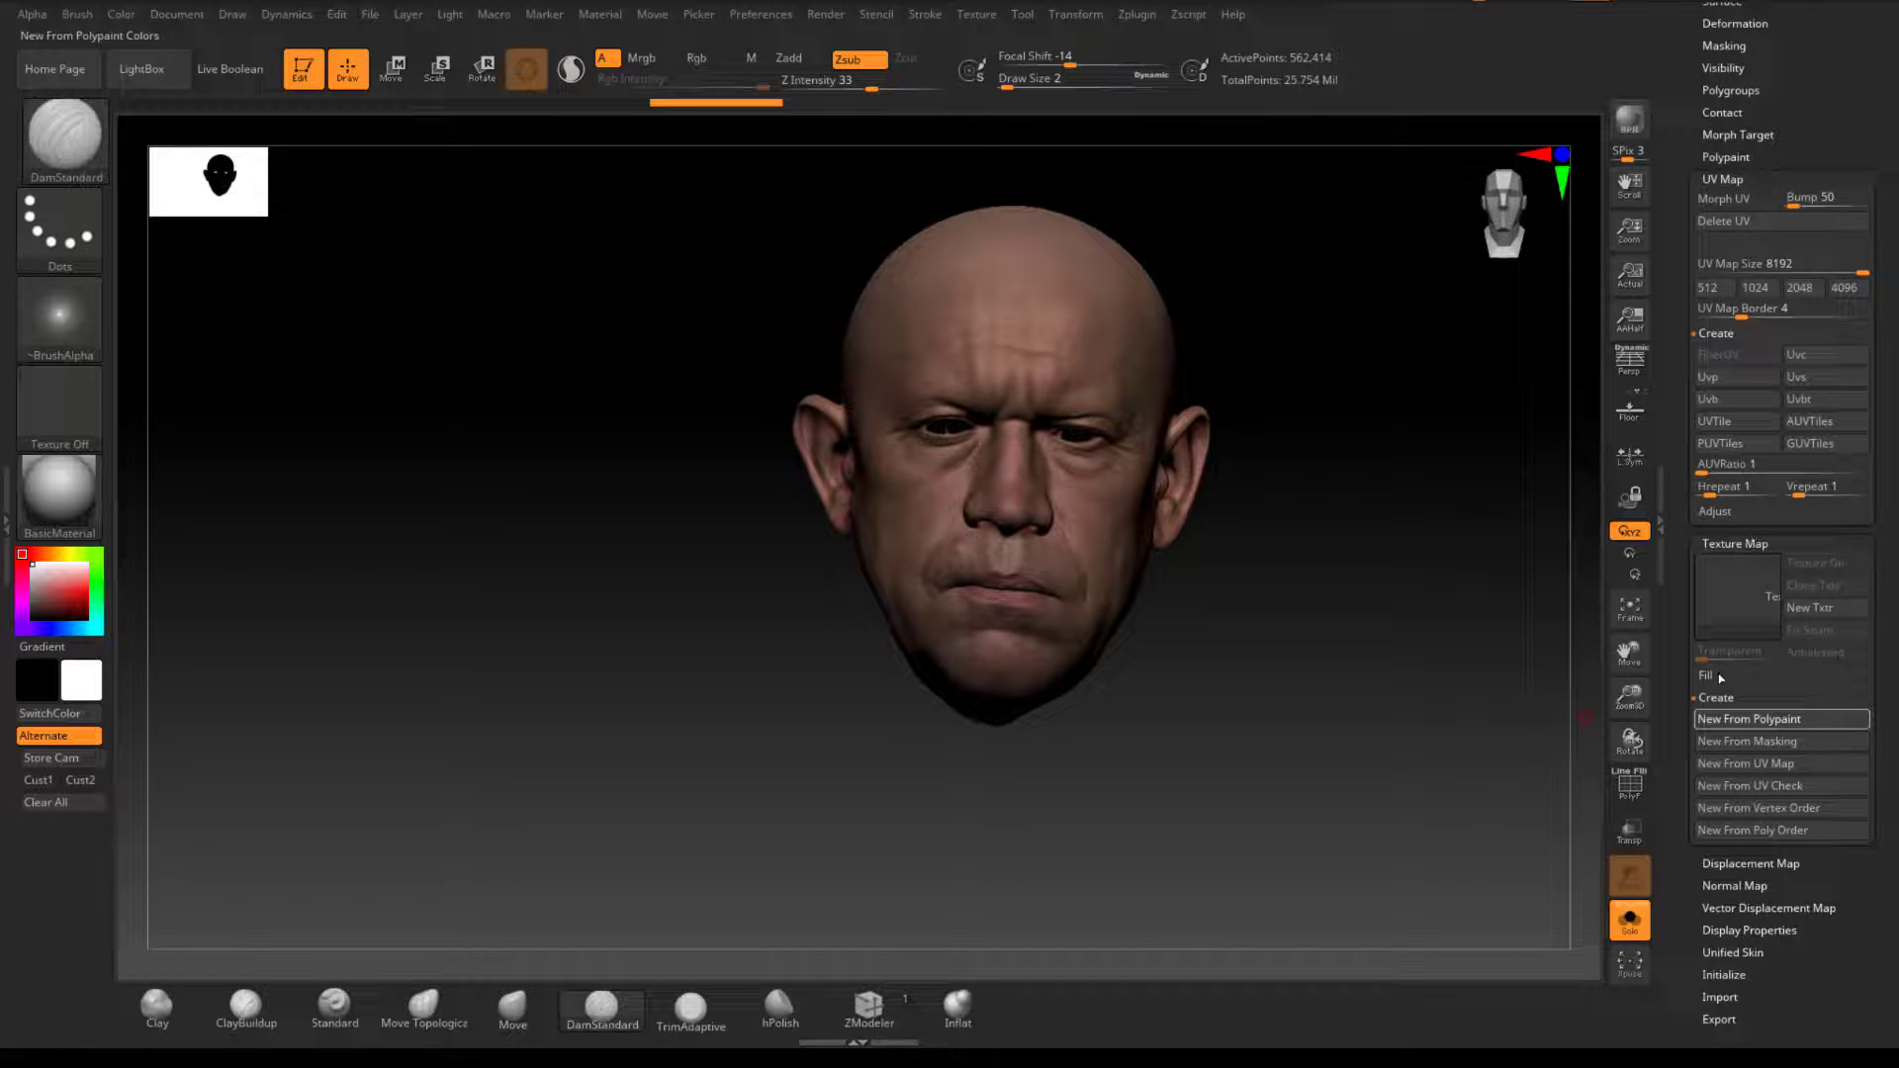
{"action": "left_click", "coordinate": [1733, 597]}
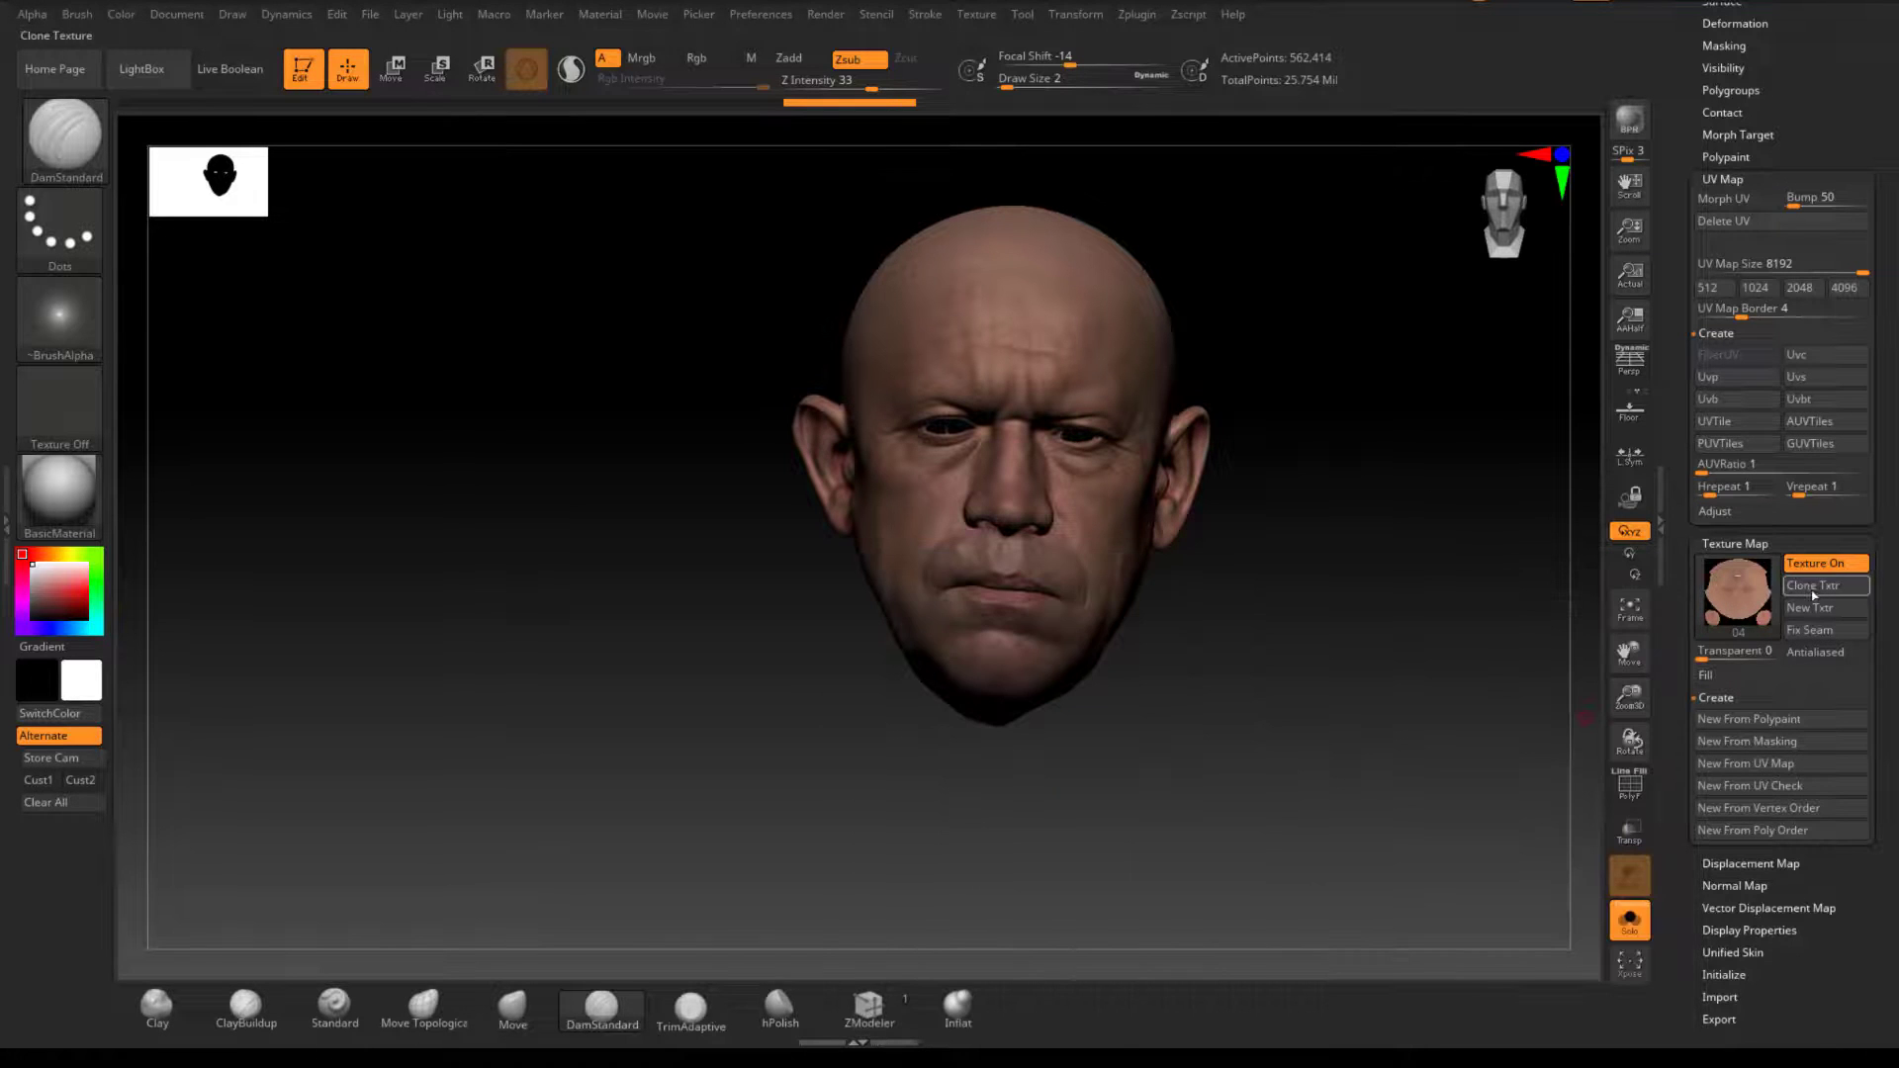
{"action": "left_click", "coordinate": [1816, 588]}
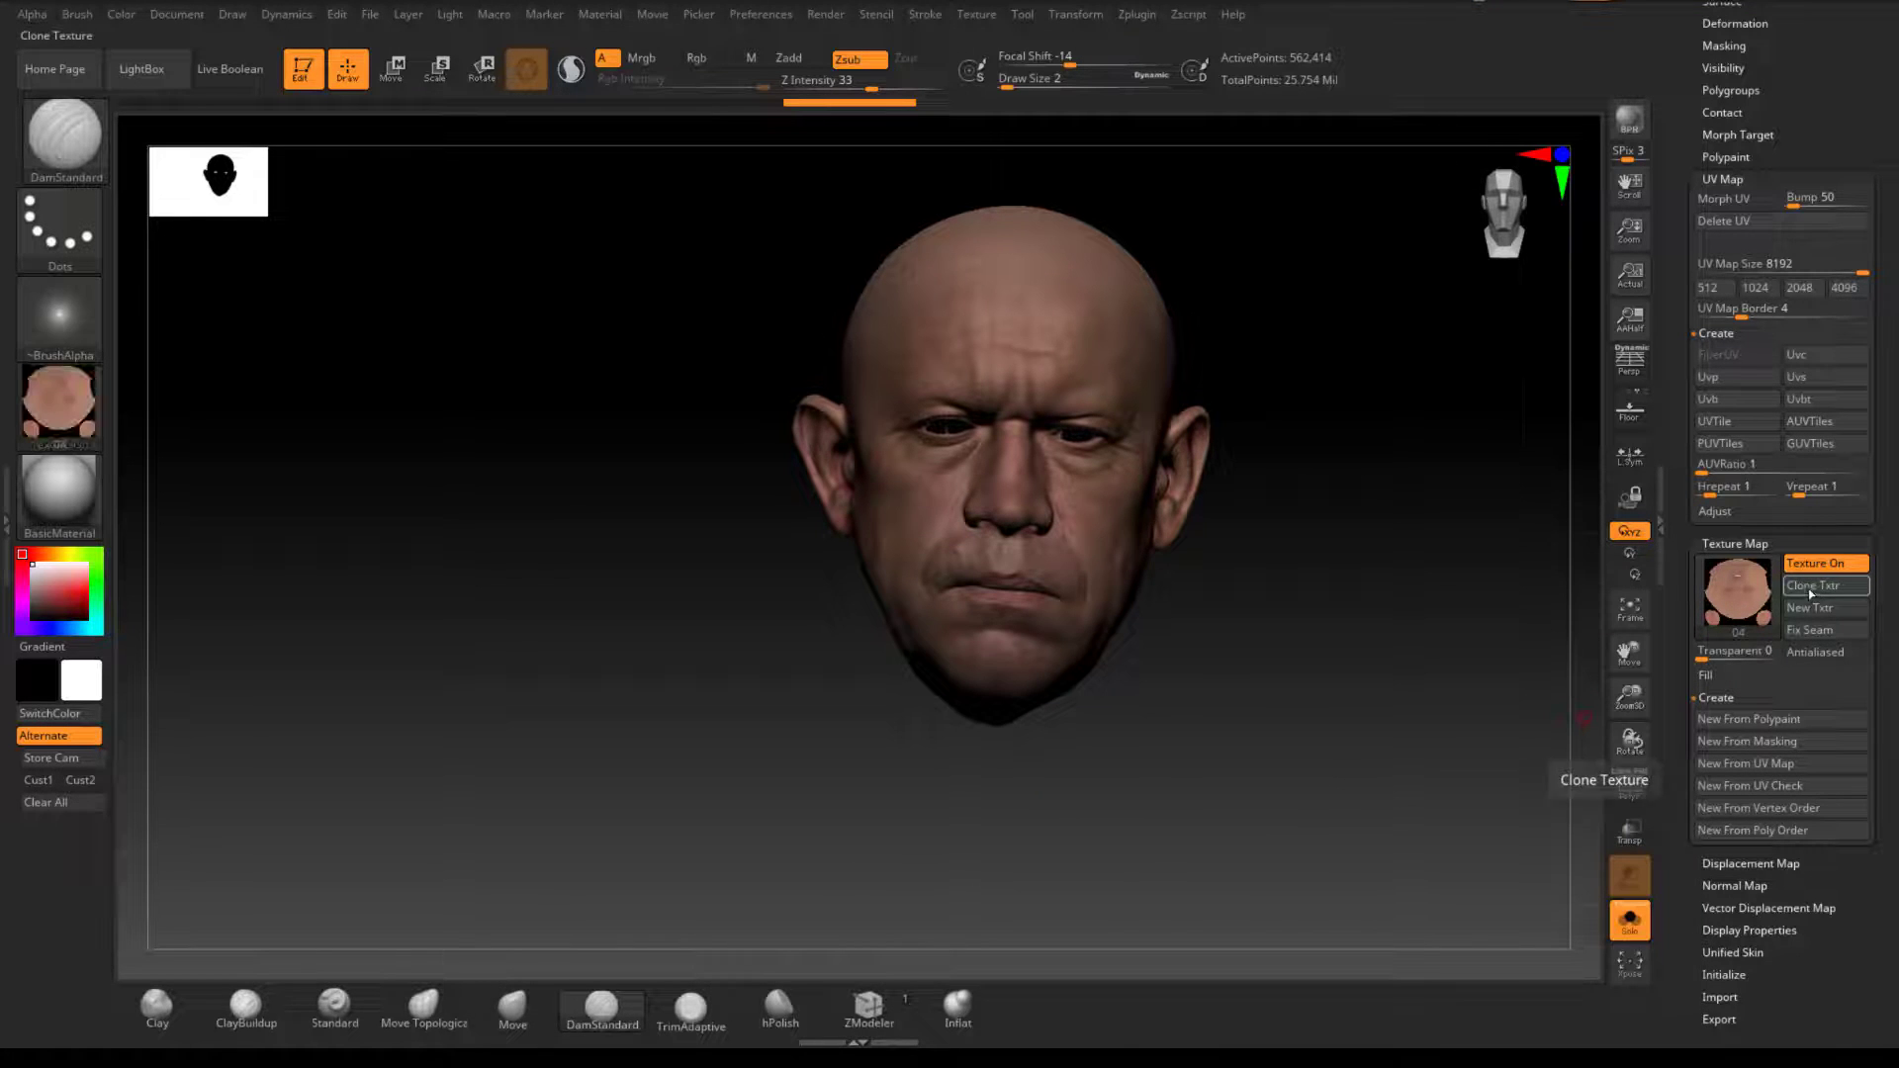
Step: Flip the cloned face texture vertically and try to export it as a PNG
{"action": "left_click", "coordinate": [979, 14]}
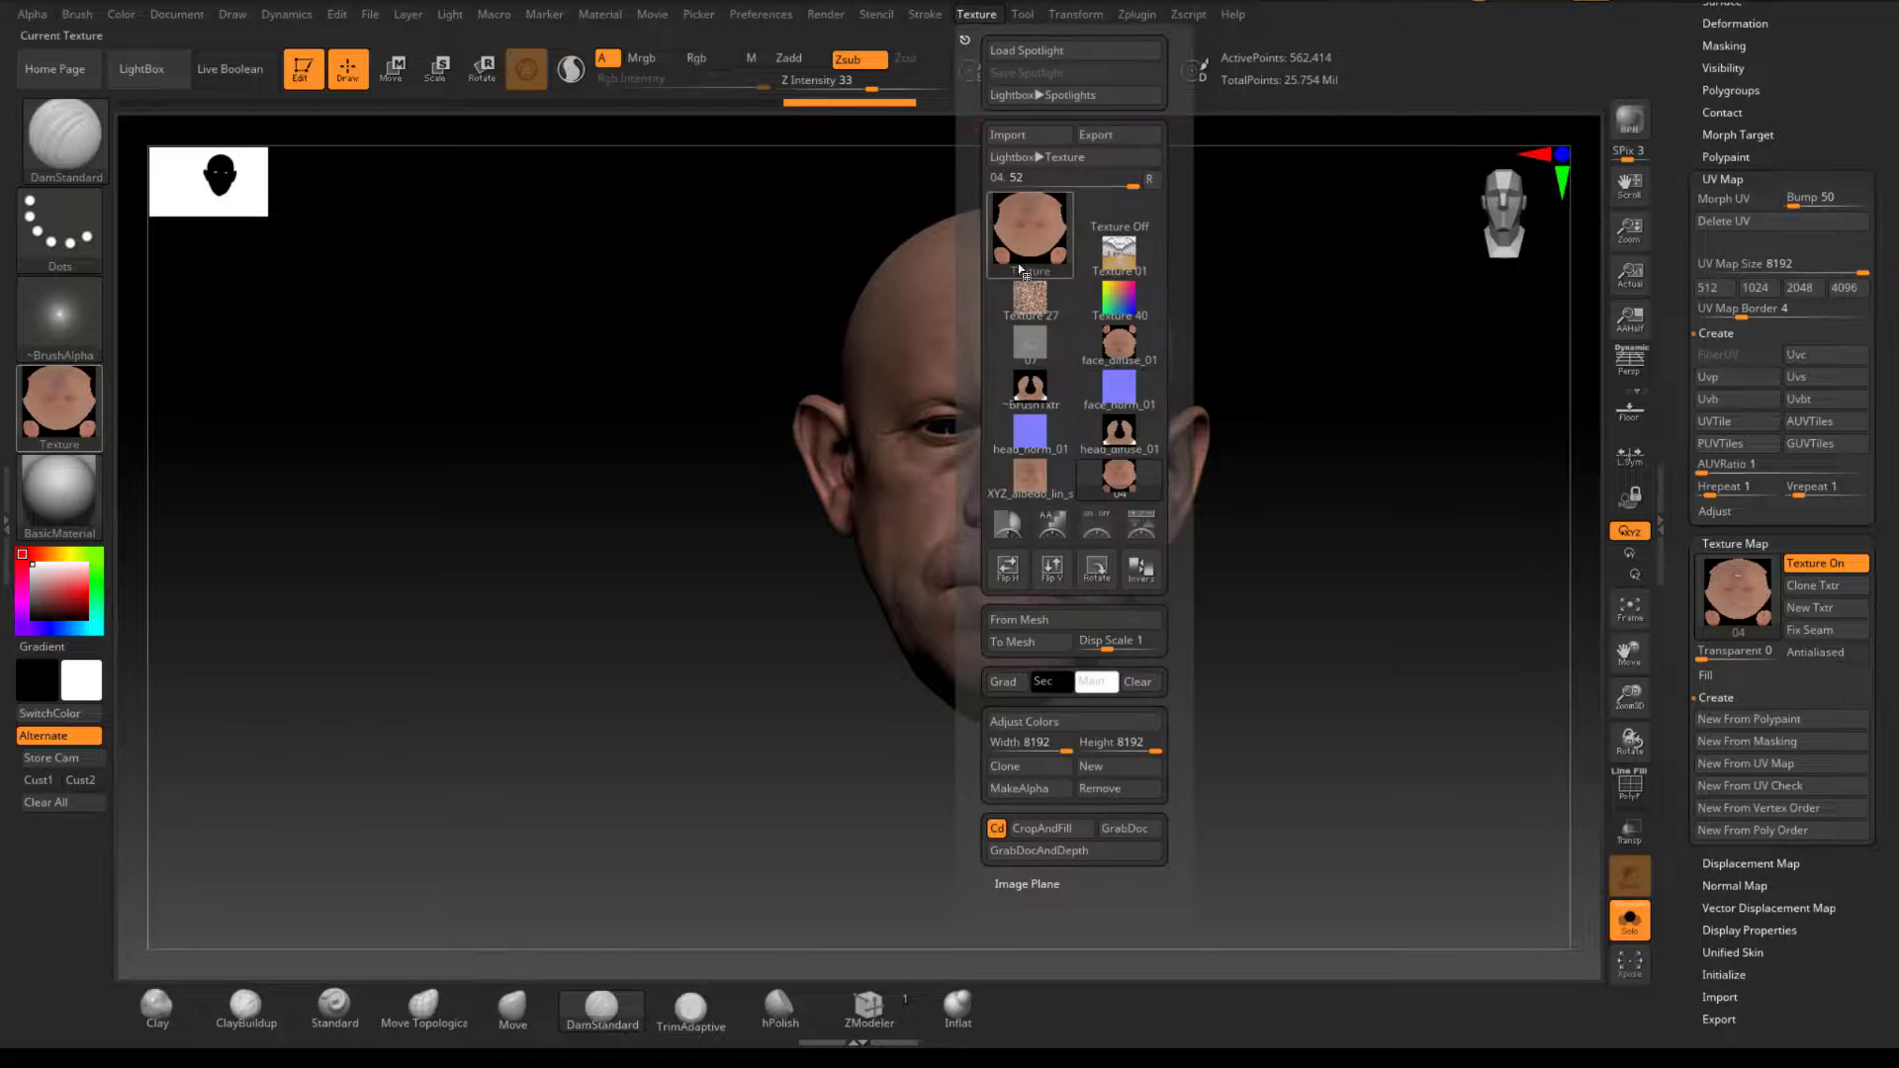
{"action": "left_click", "coordinate": [1037, 222]}
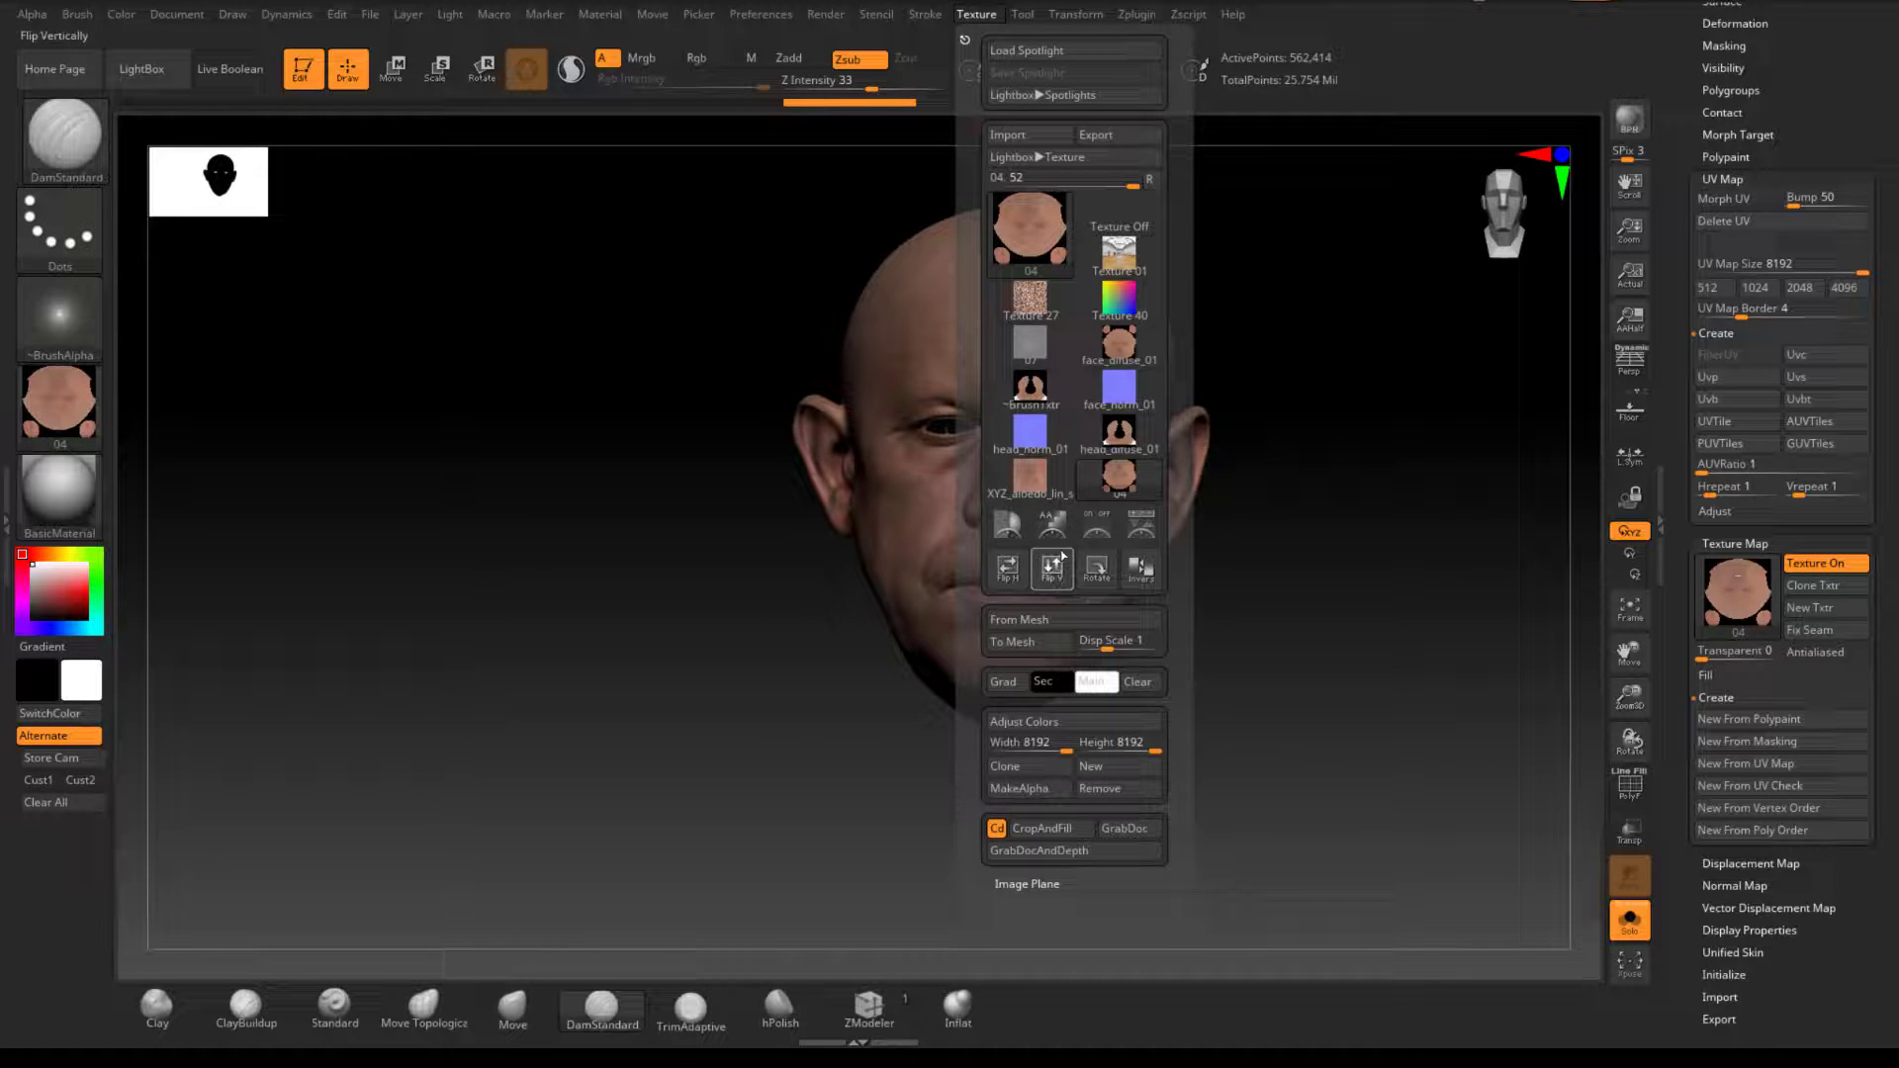
{"action": "left_click", "coordinate": [1098, 138]}
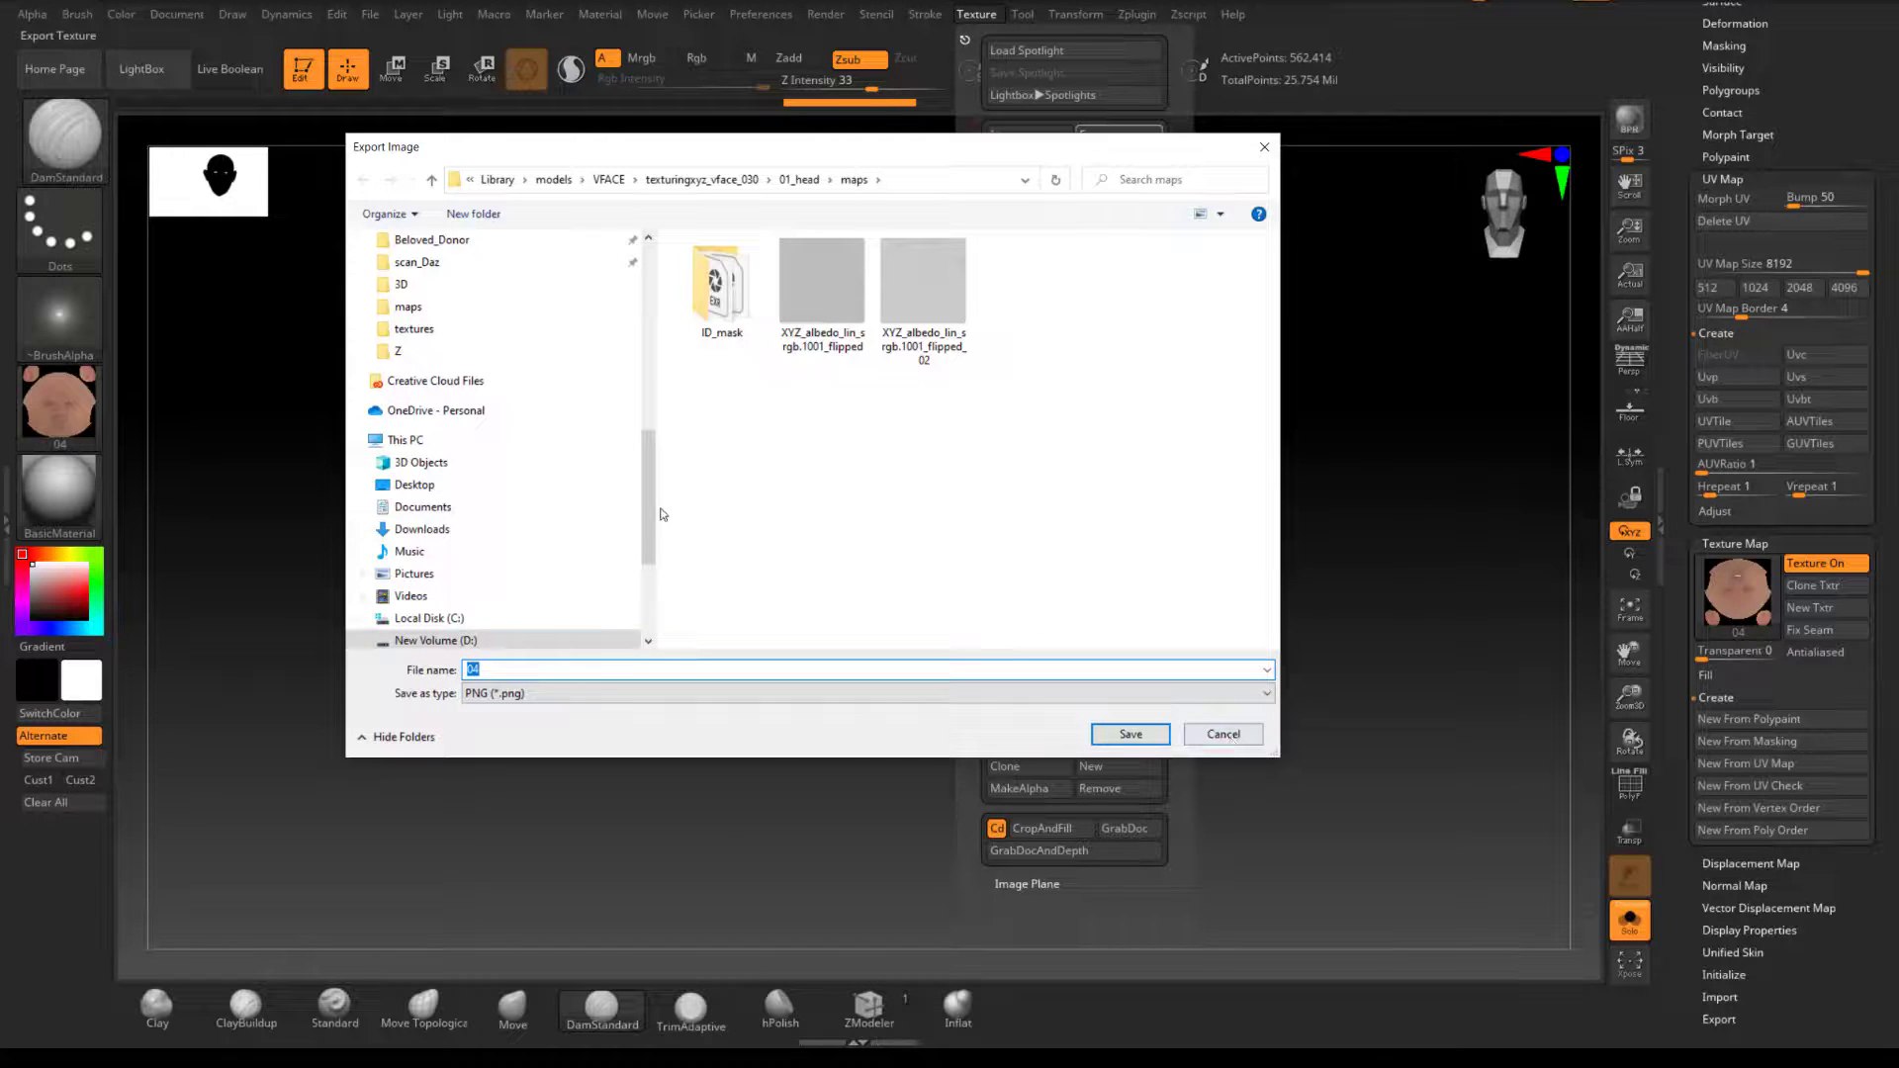
{"action": "left_click_drag", "start_coordinate": [647, 488], "coordinate": [656, 438]}
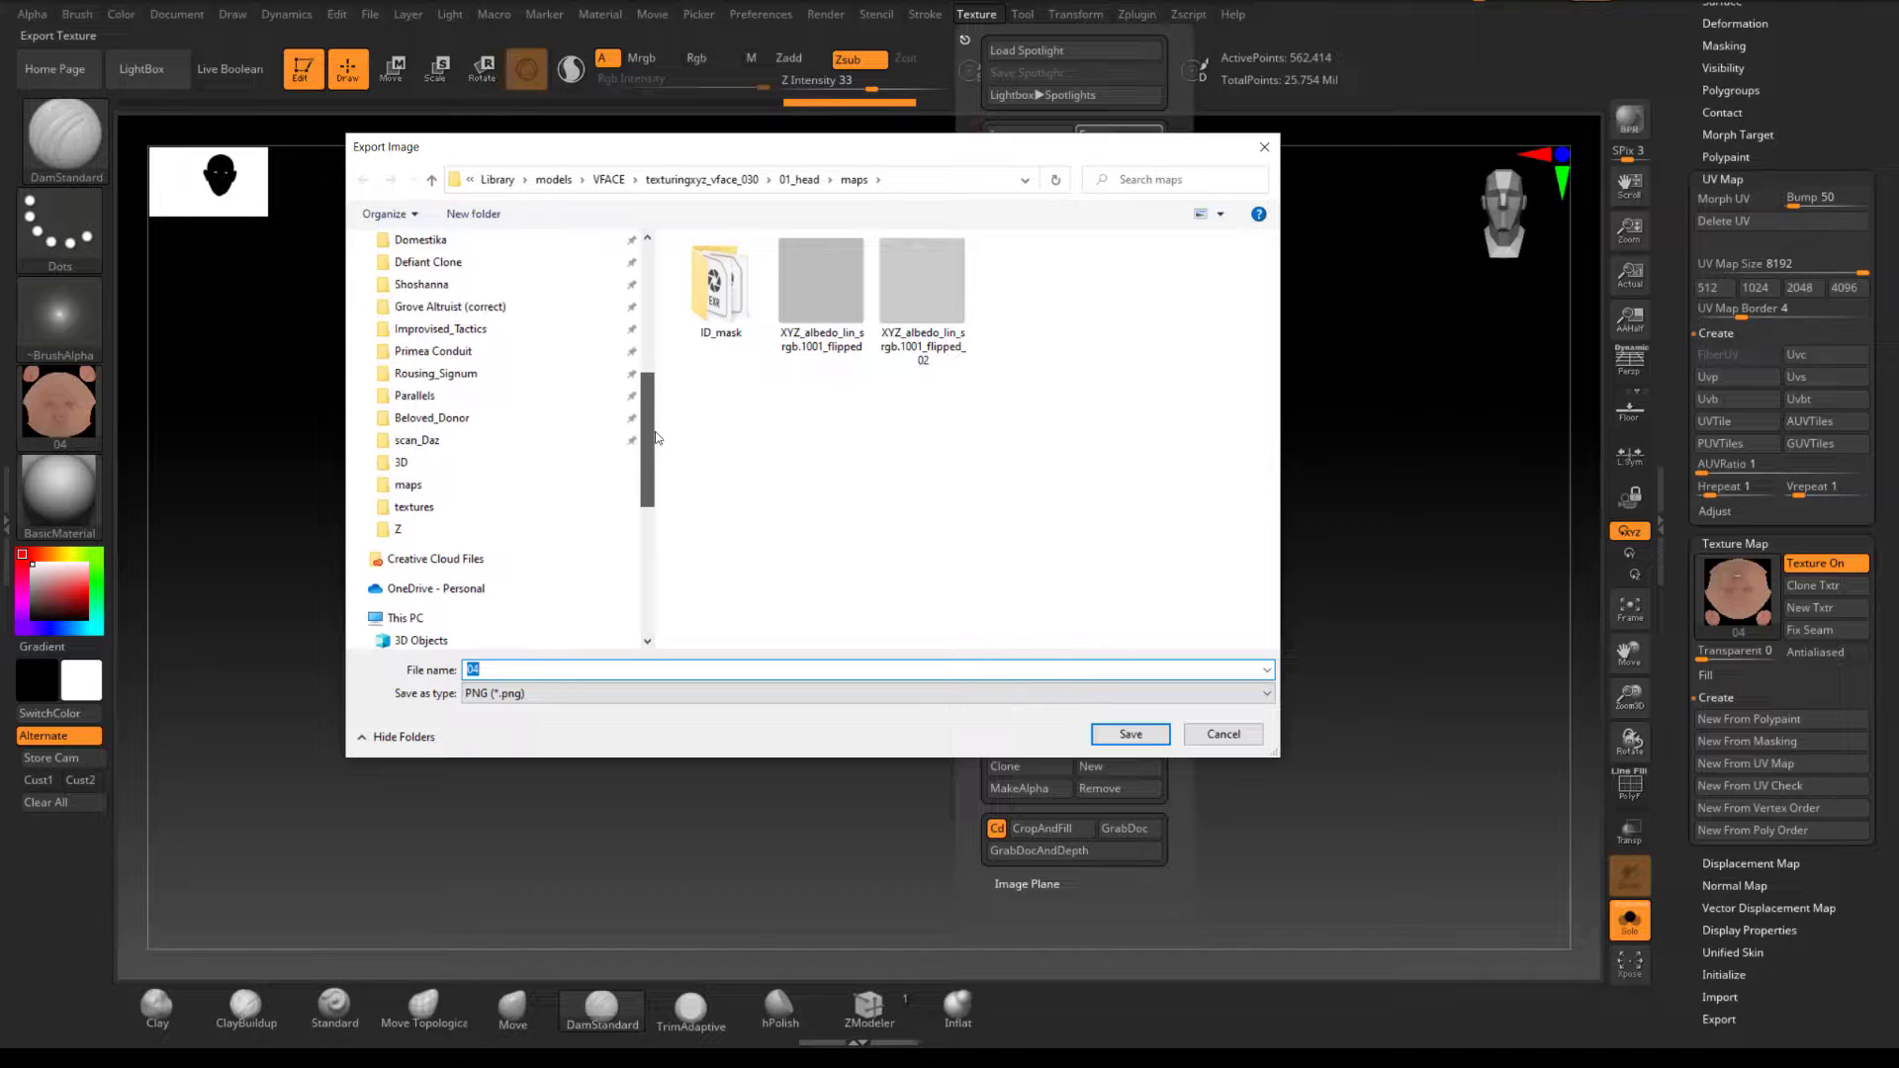
{"action": "left_click", "coordinate": [1223, 734]}
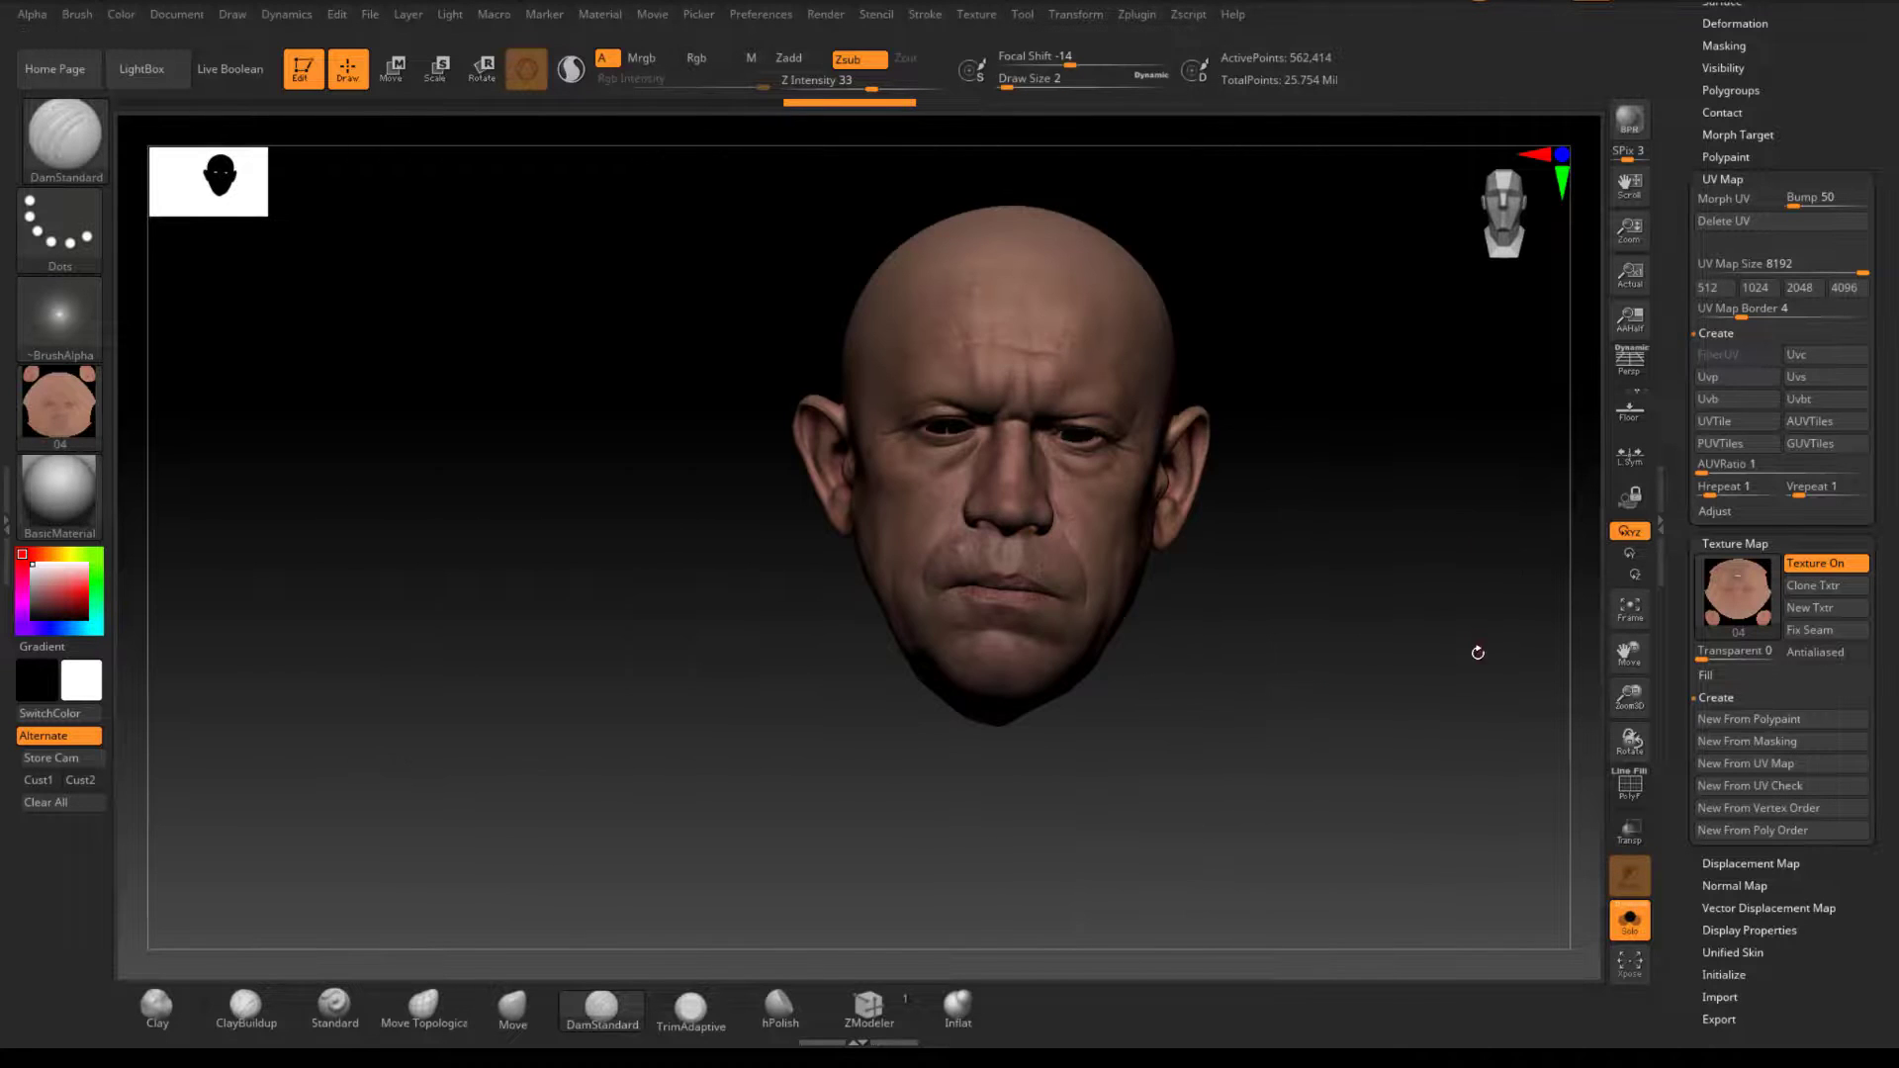
Step: Lower the isolated face to its lowest subdivision level
{"action": "left_click_drag", "start_coordinate": [1448, 650], "coordinate": [1493, 655]}
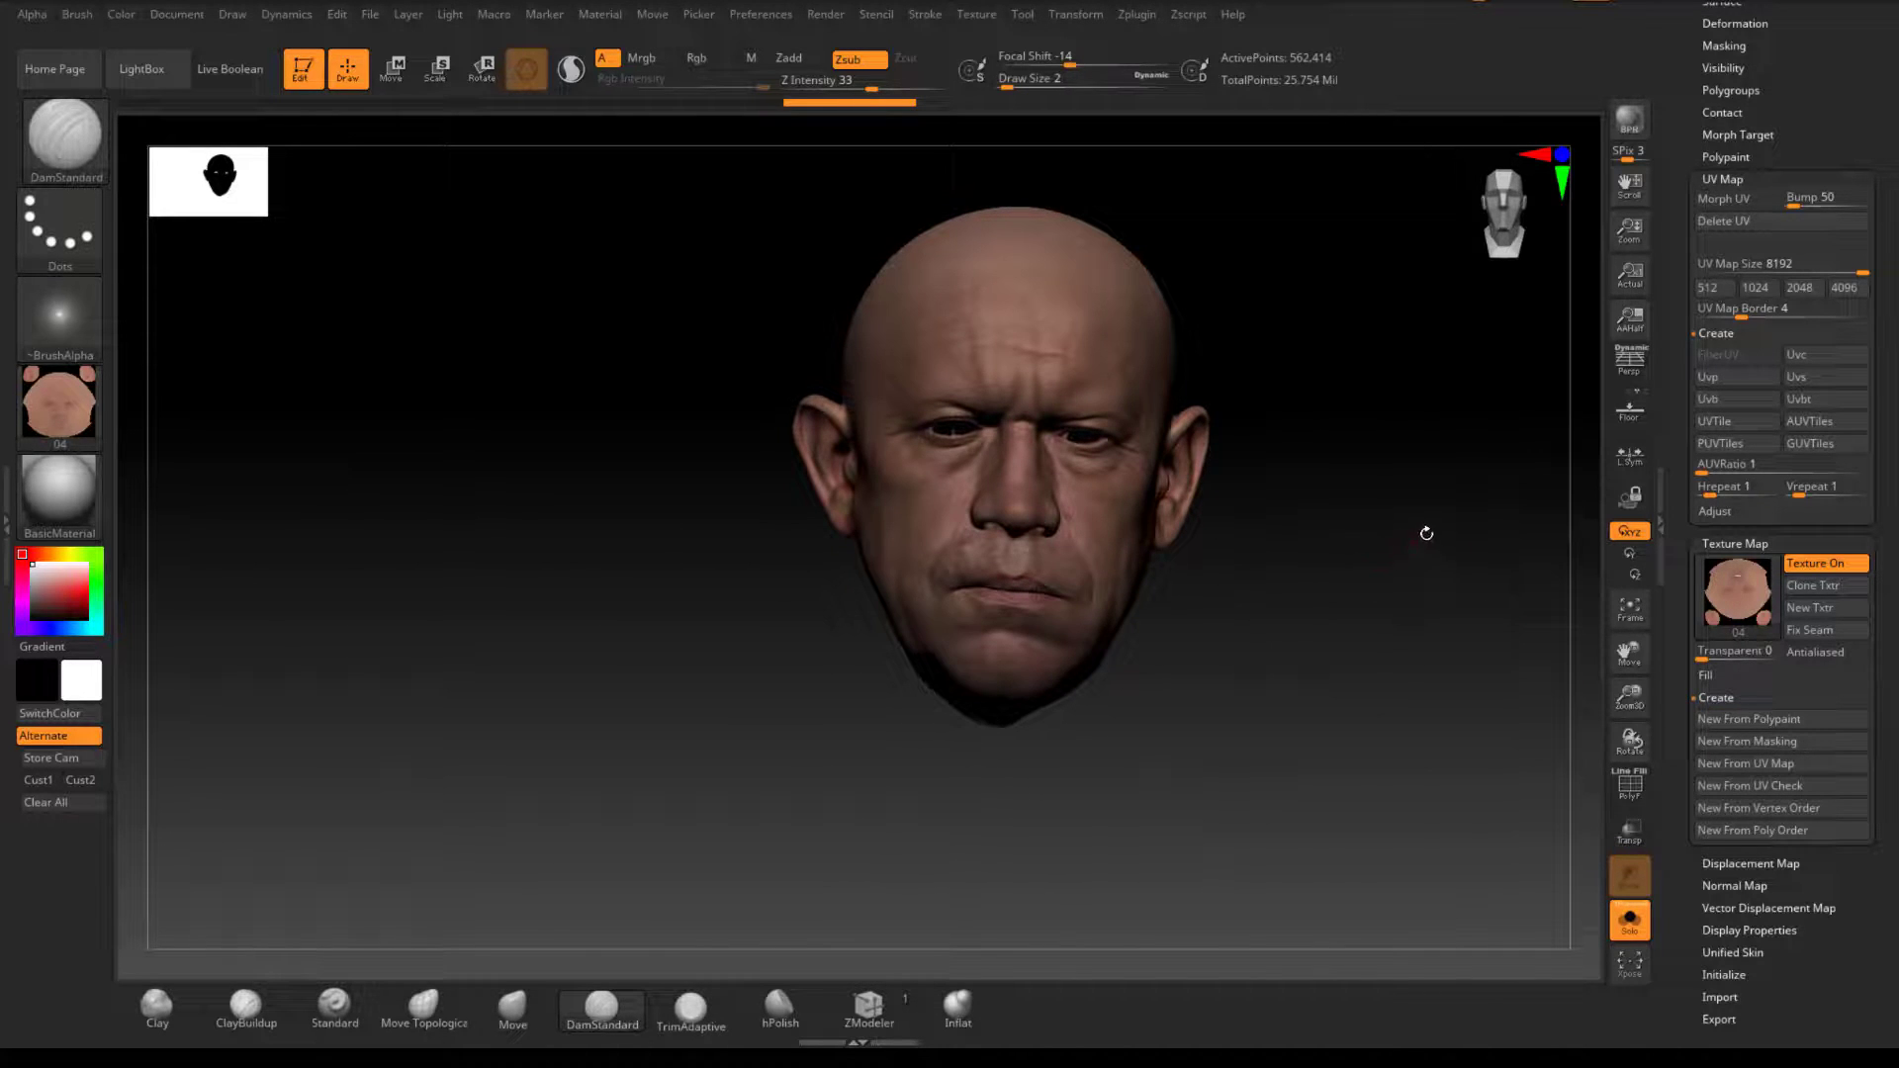
{"action": "scroll", "coordinate": [1682, 863], "scroll_direction": "down", "scroll_amount": 3}
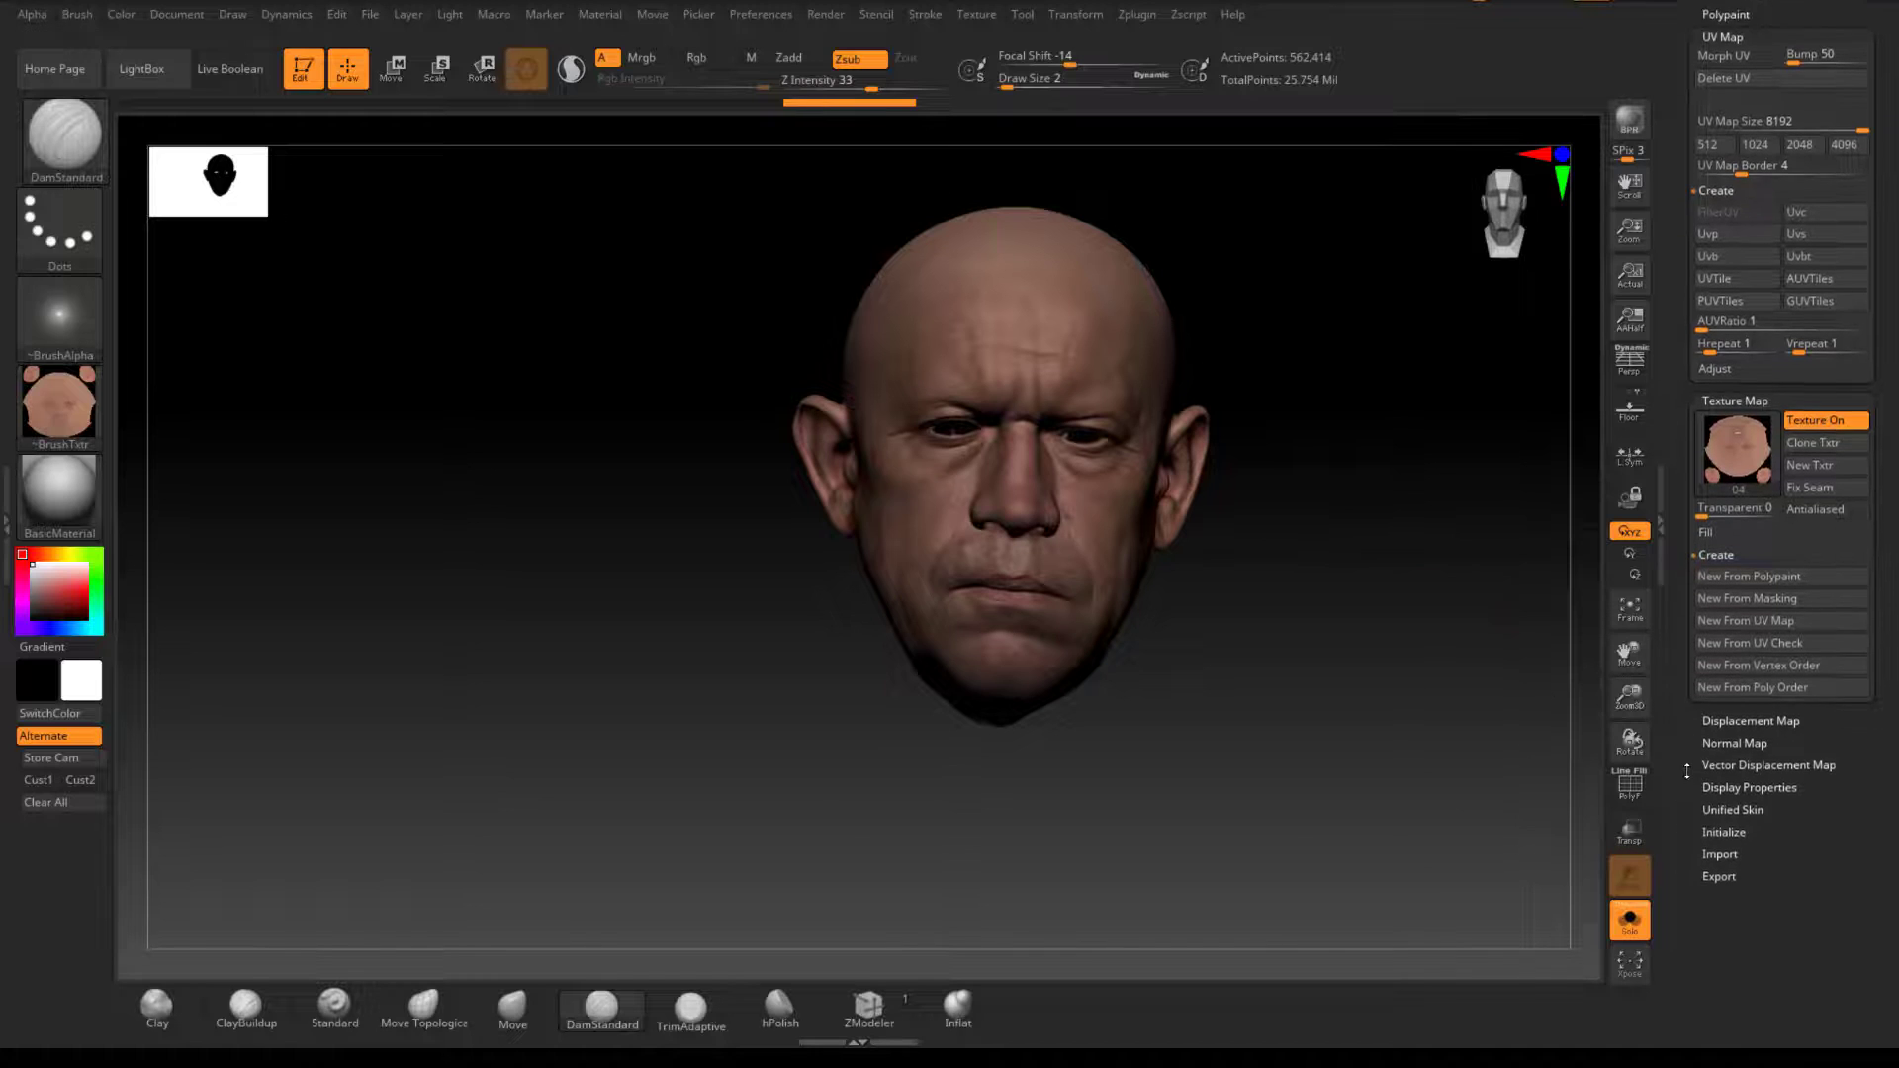
{"action": "key", "text": "shift"}
{"action": "key", "text": "shift+d"}
{"action": "key", "text": "shift+d"}
{"action": "key", "text": "shift+d"}
{"action": "key", "text": "shift+d"}
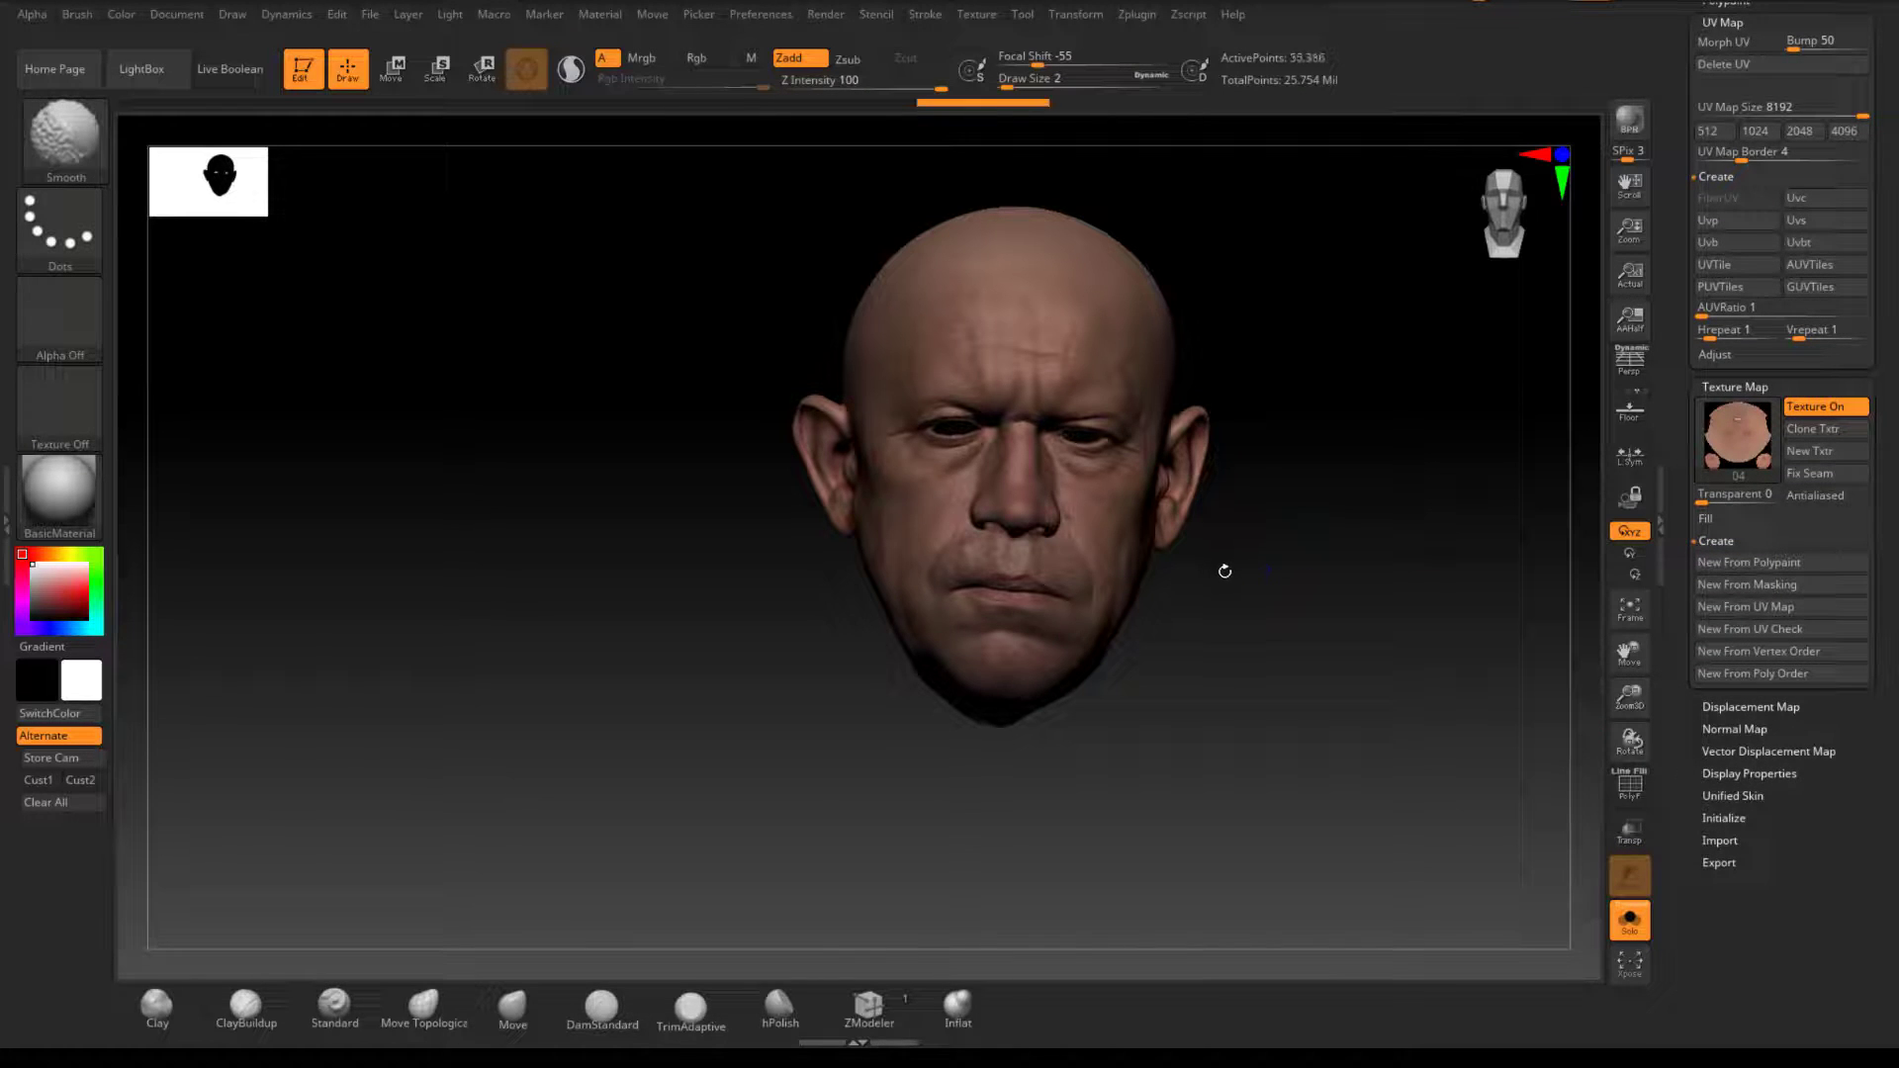
{"action": "mouse_move", "coordinate": [1235, 580]}
{"action": "left_mouse_down"}
{"action": "mouse_move", "coordinate": [1313, 614]}
{"action": "mouse_move", "coordinate": [1263, 606]}
{"action": "mouse_move", "coordinate": [1144, 495]}
{"action": "left_mouse_up"}
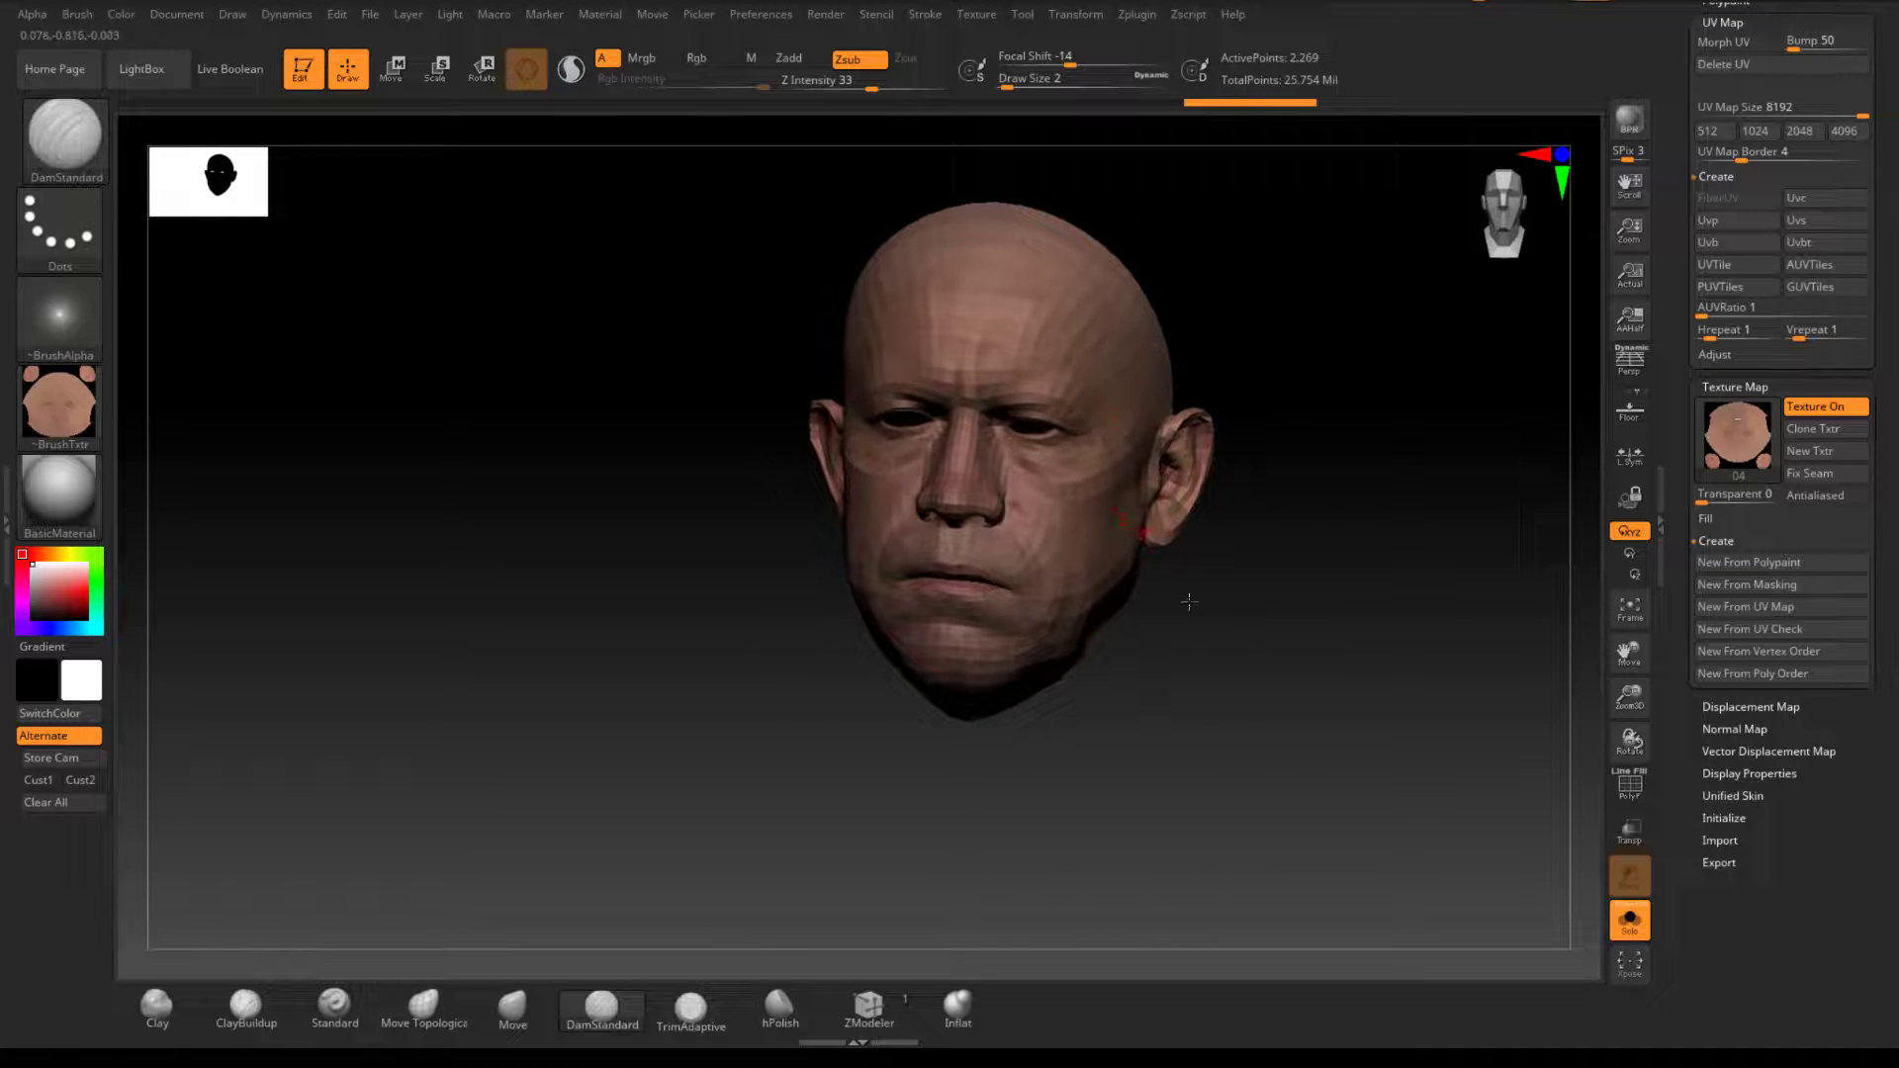
{"action": "left_click_drag", "start_coordinate": [1189, 602], "coordinate": [1367, 680]}
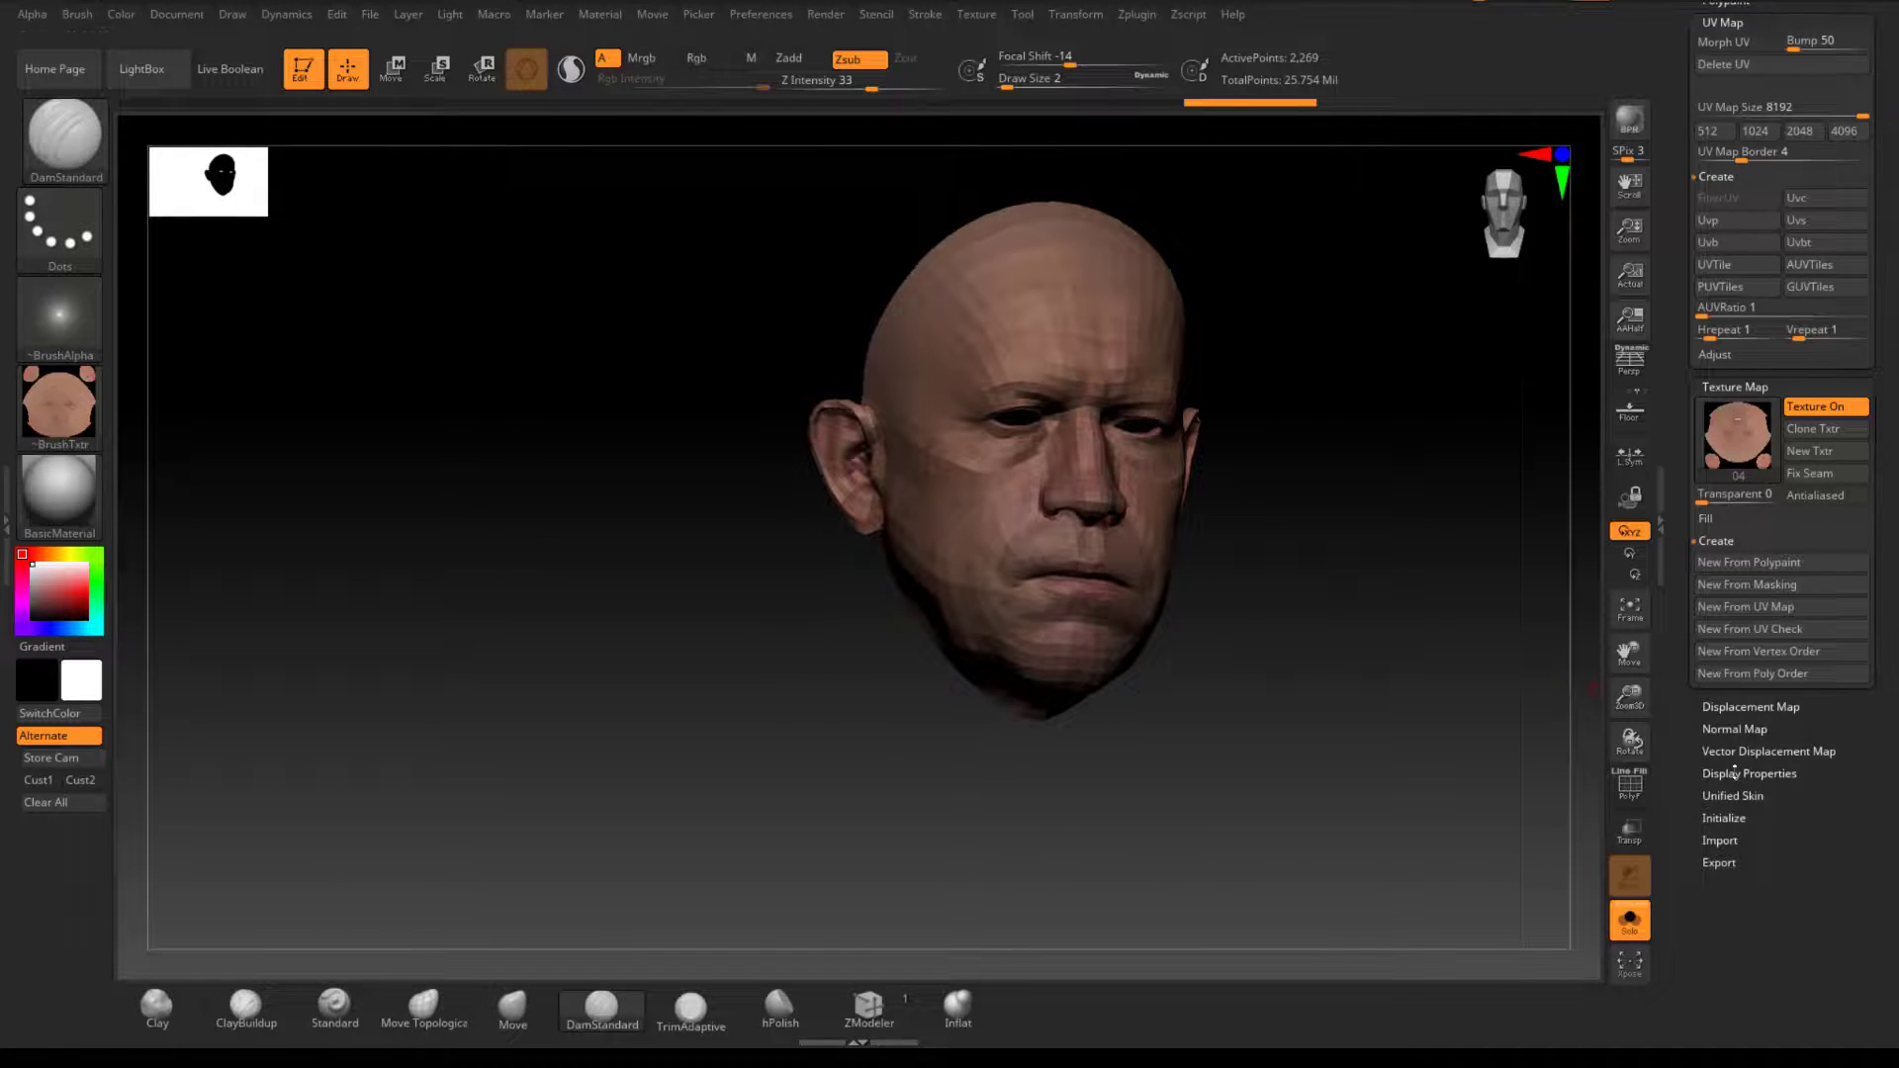
Step: Create a displacement map from the isolated face and clone it to the alpha library
{"action": "left_click", "coordinate": [1729, 708]}
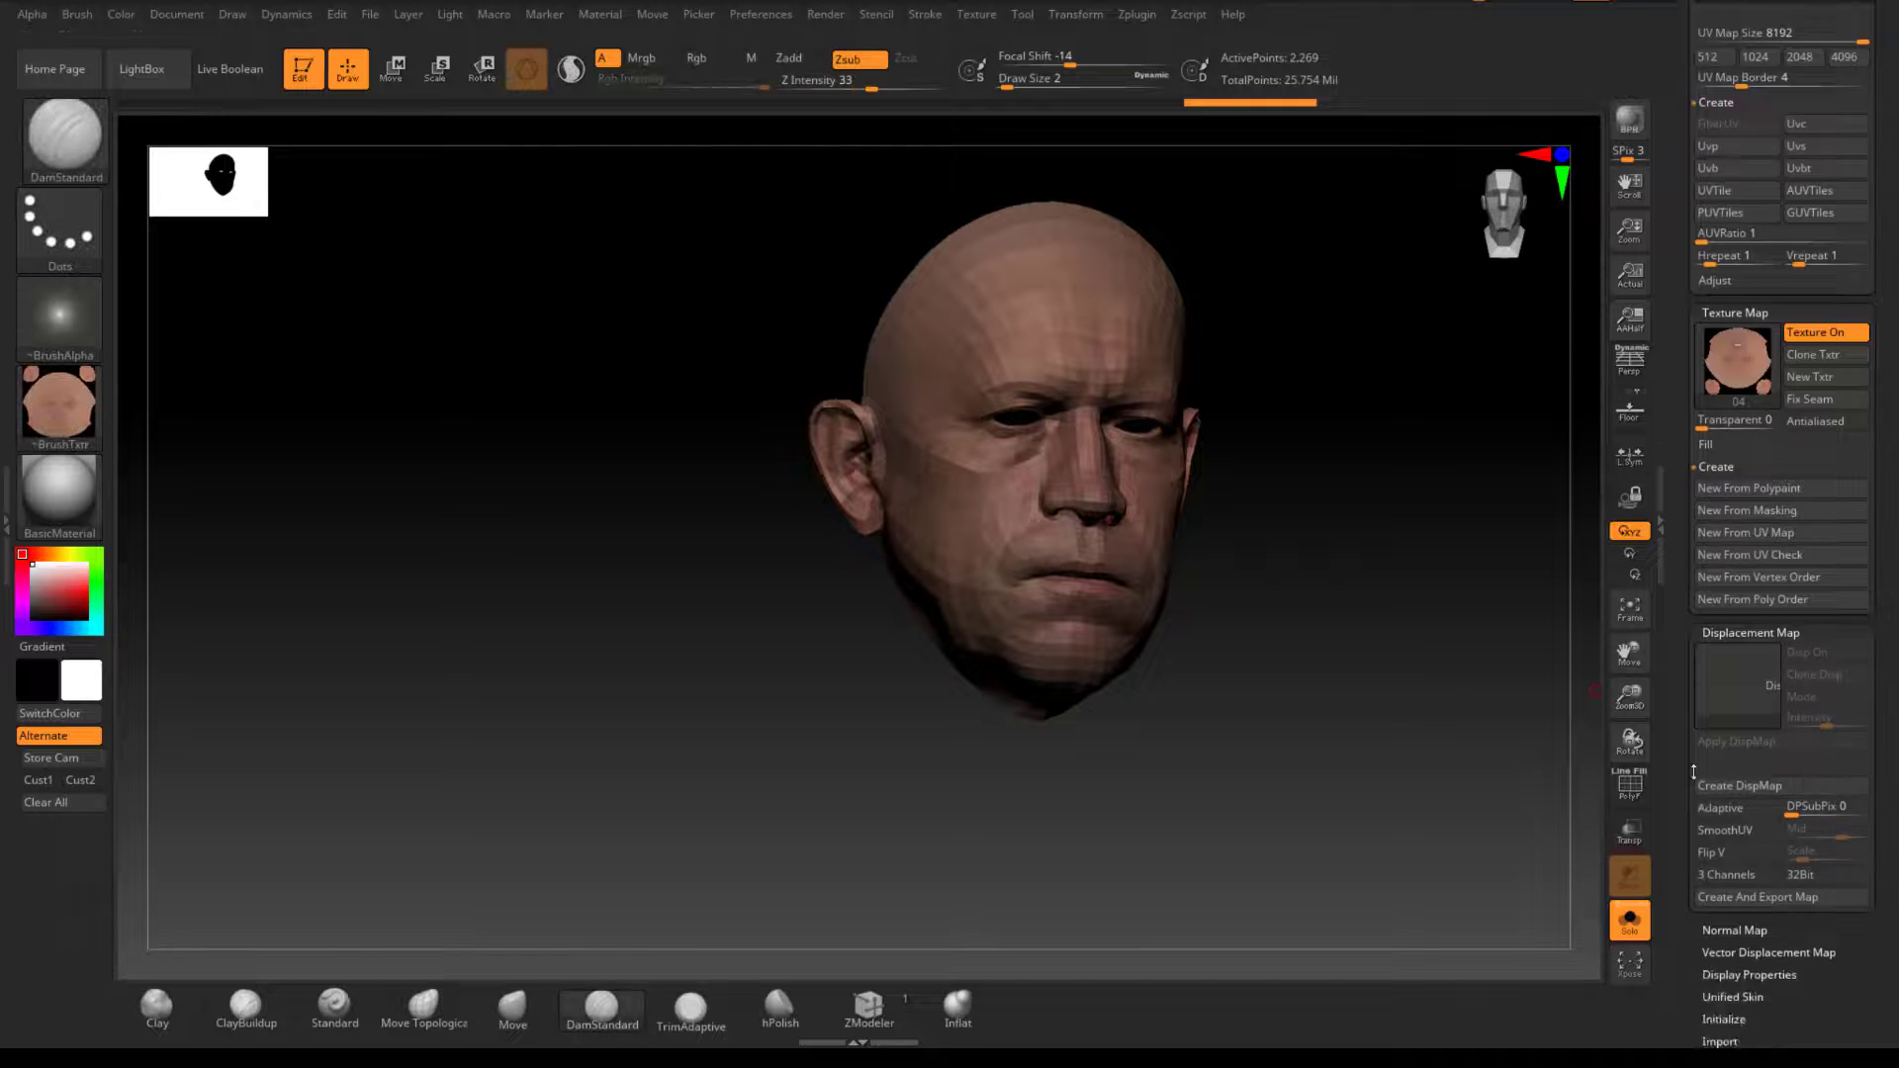
{"action": "left_click", "coordinate": [1734, 586]}
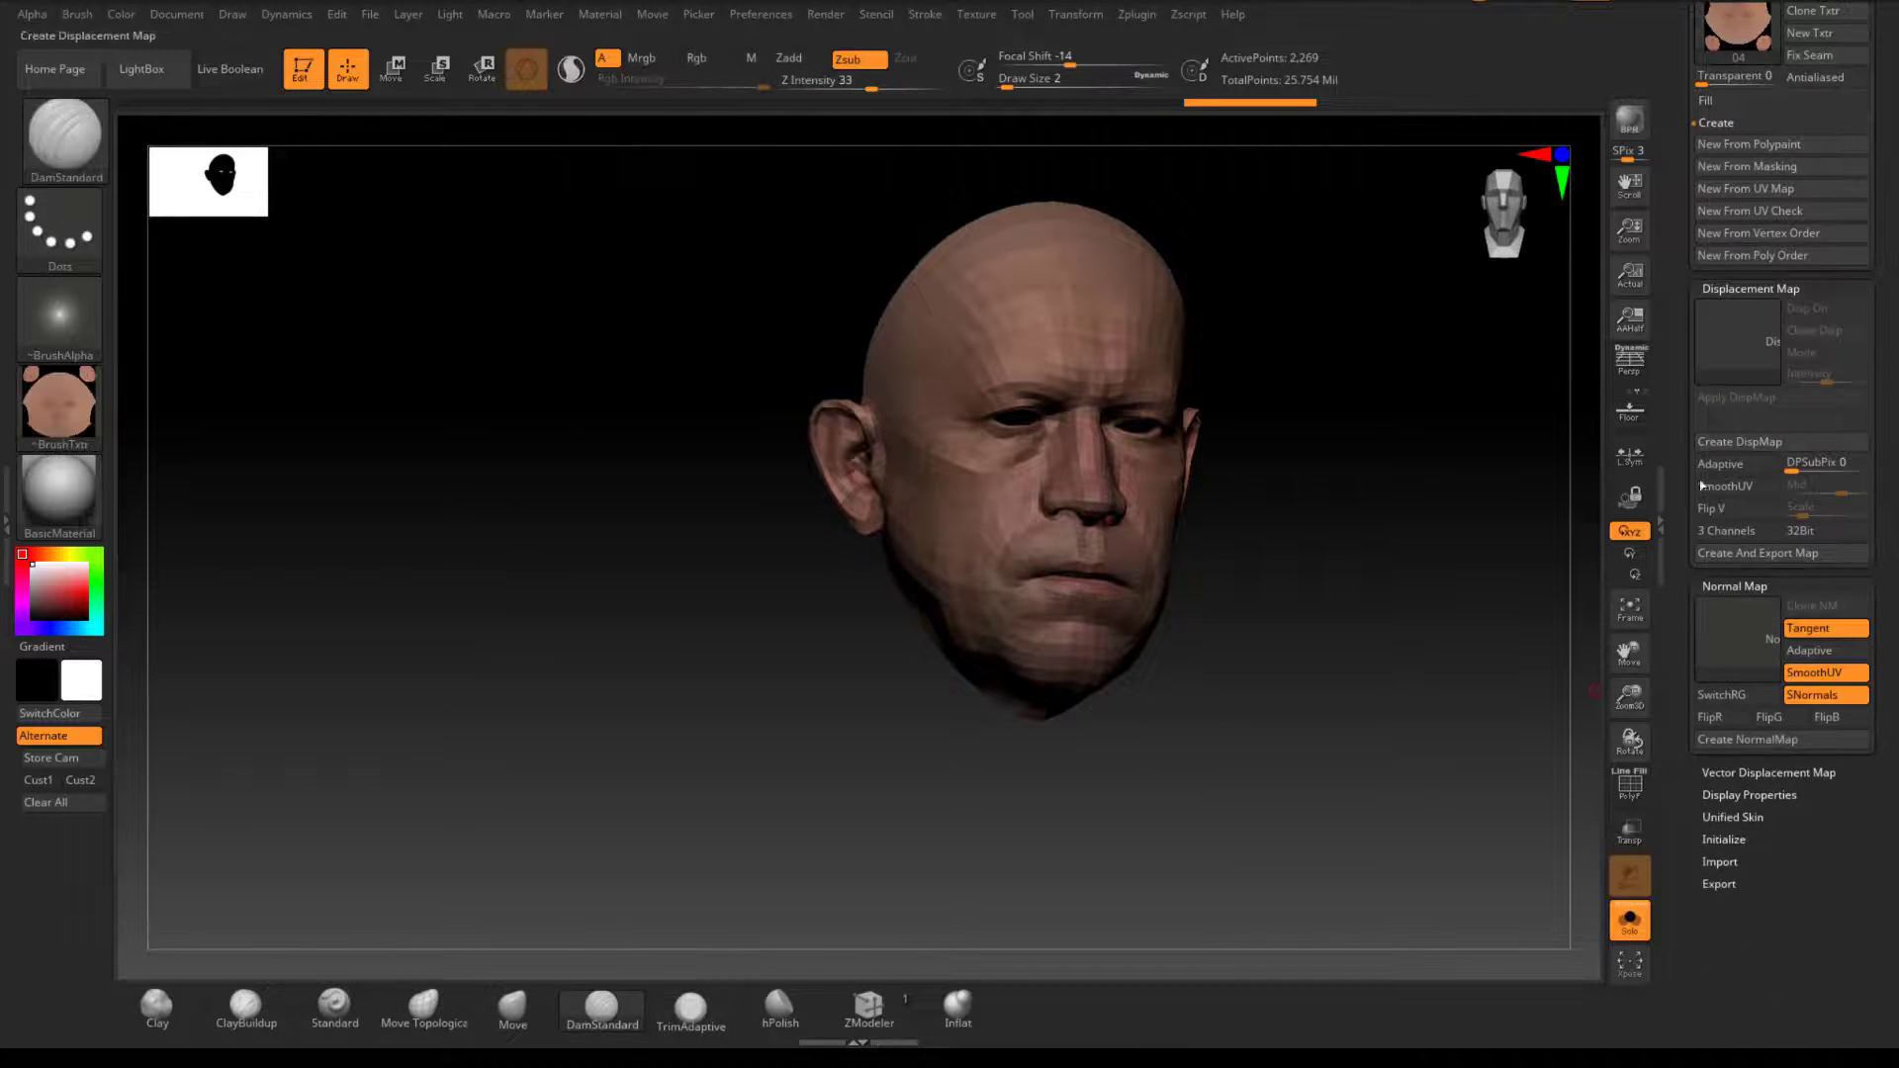
{"action": "left_click", "coordinate": [1736, 442]}
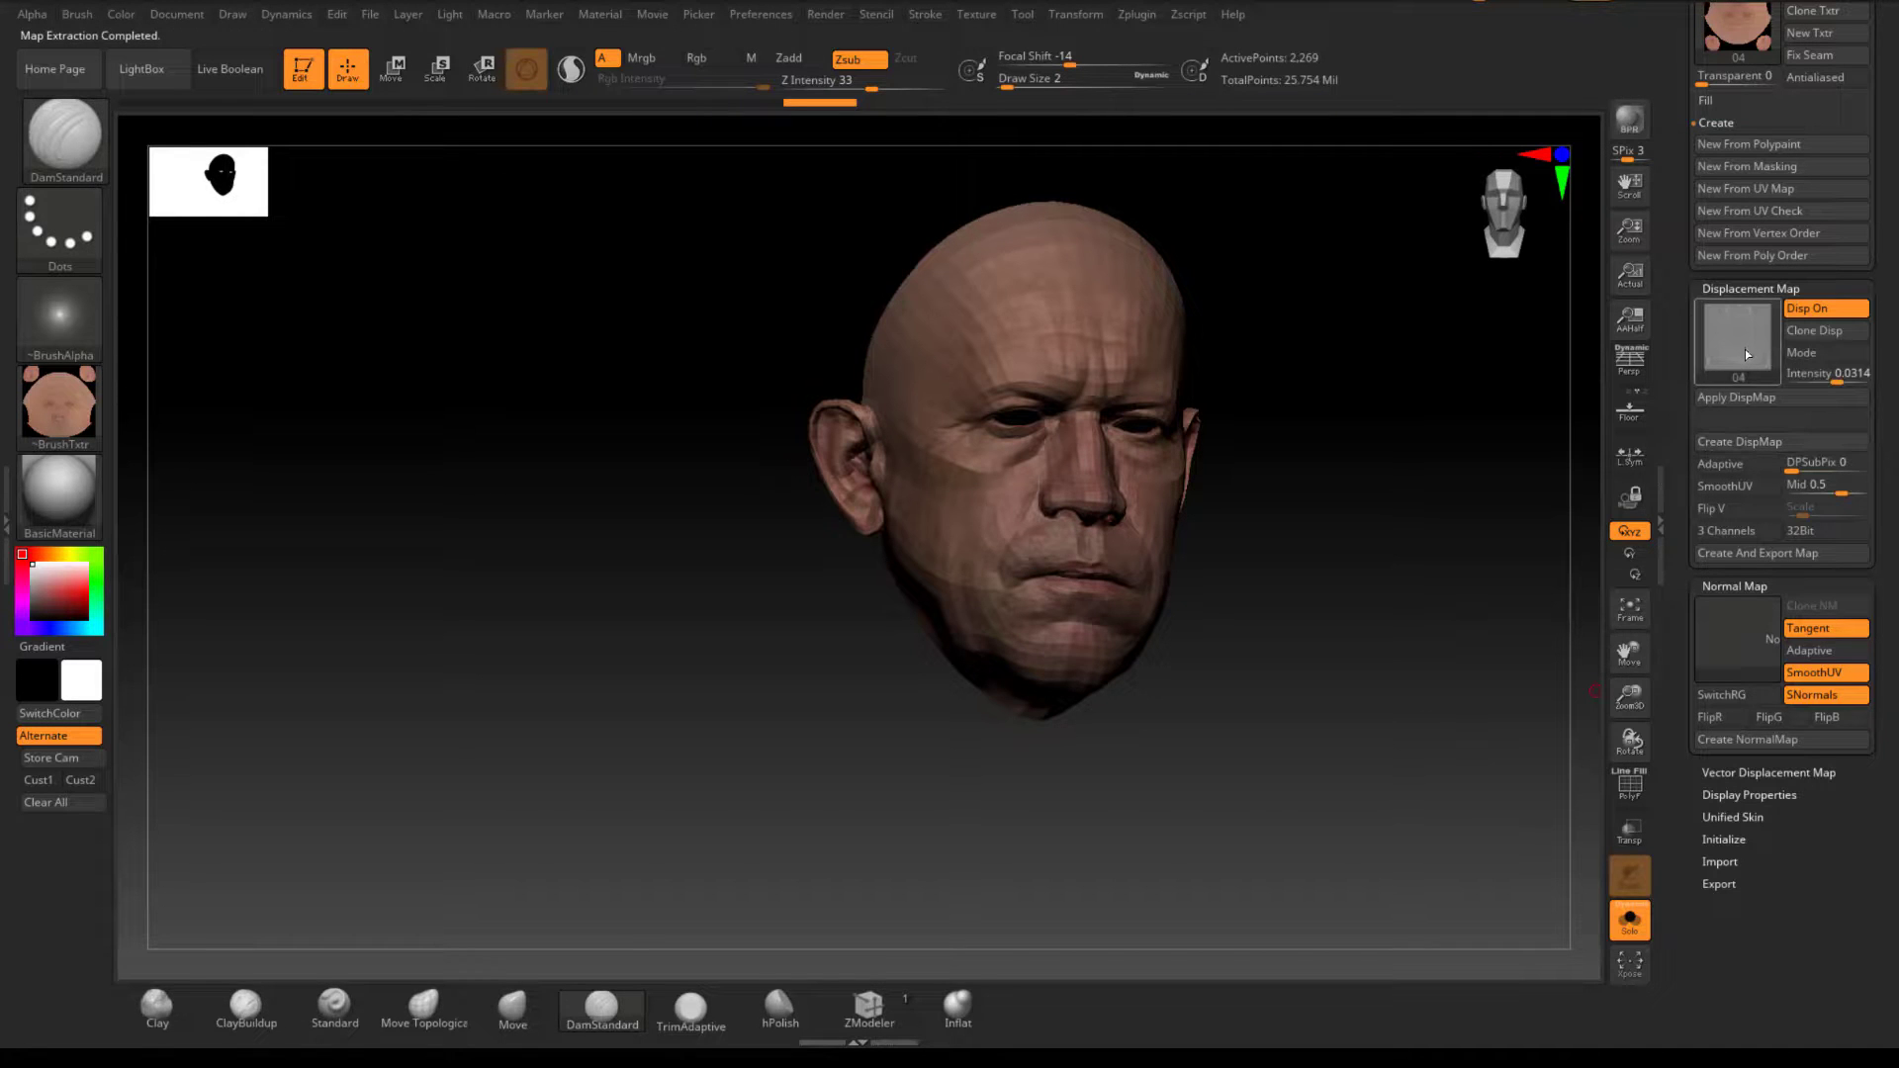
{"action": "left_click", "coordinate": [1745, 354]}
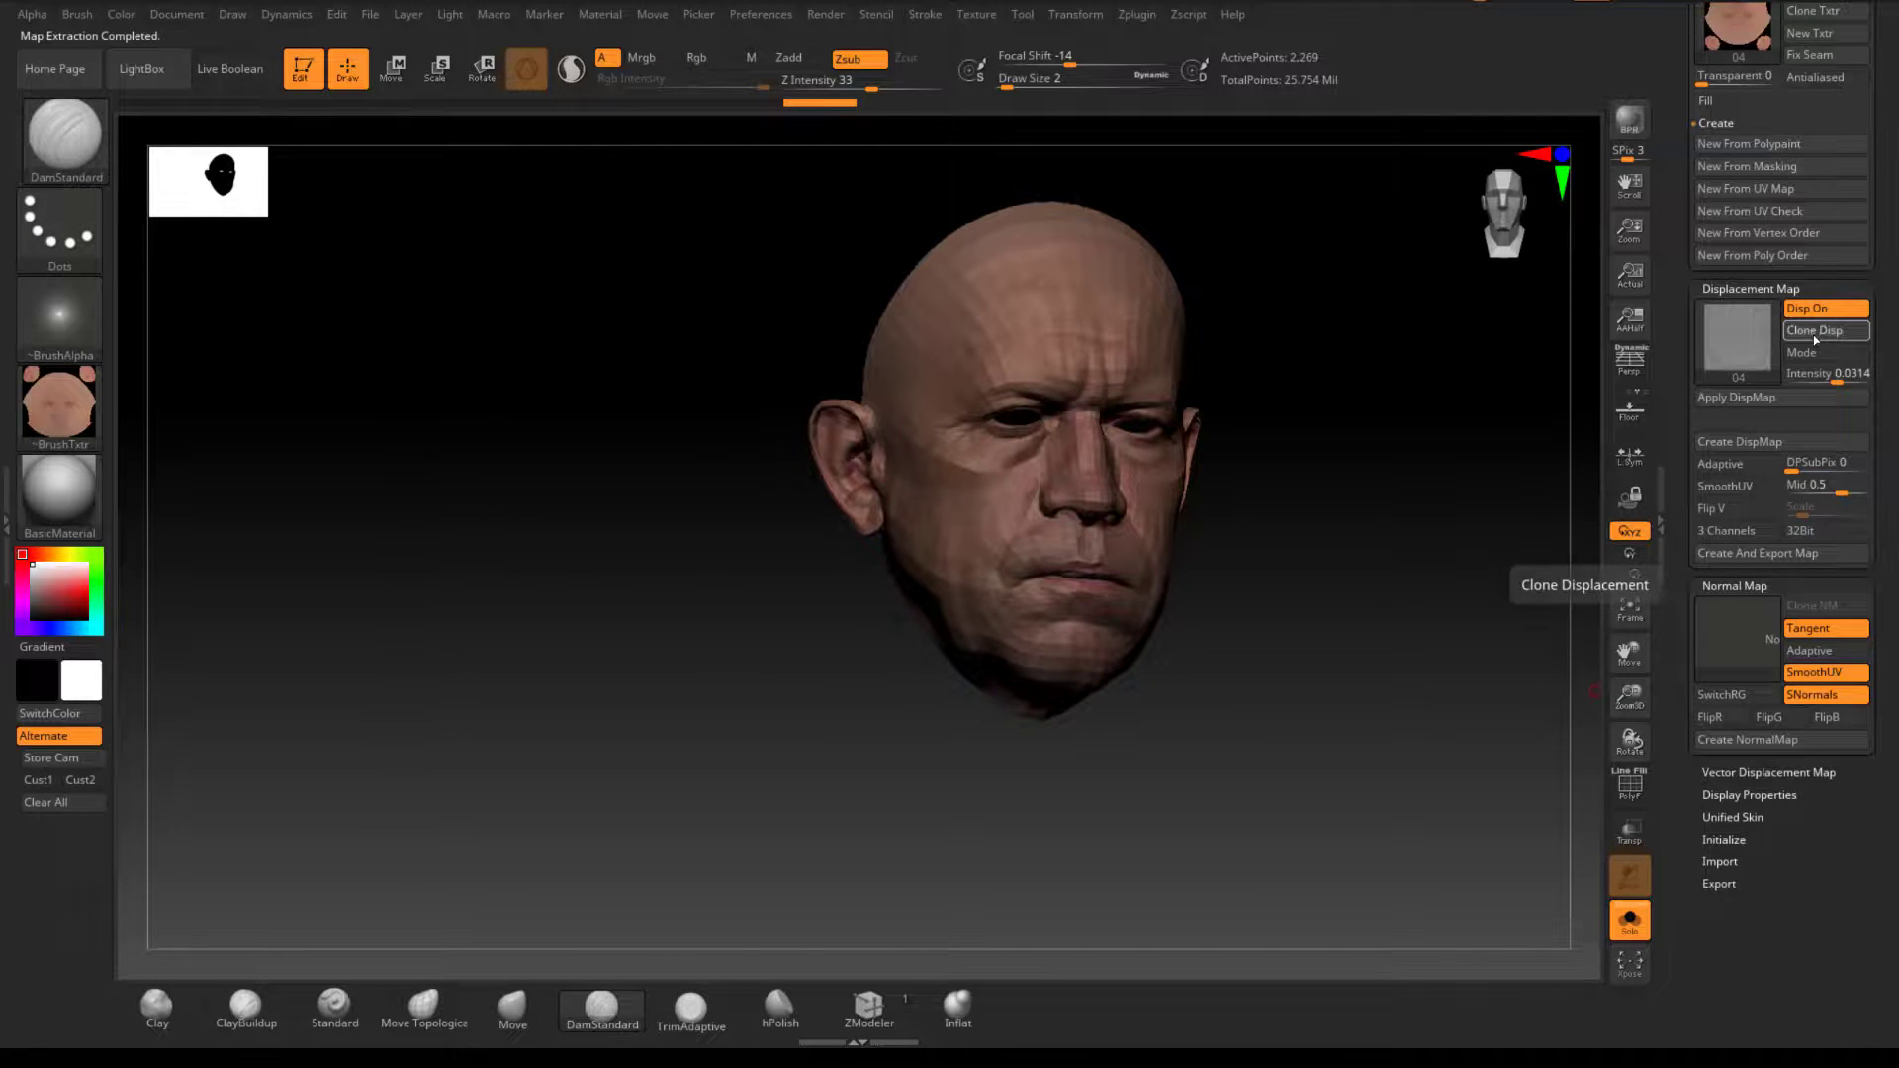
{"action": "left_click", "coordinate": [1815, 341]}
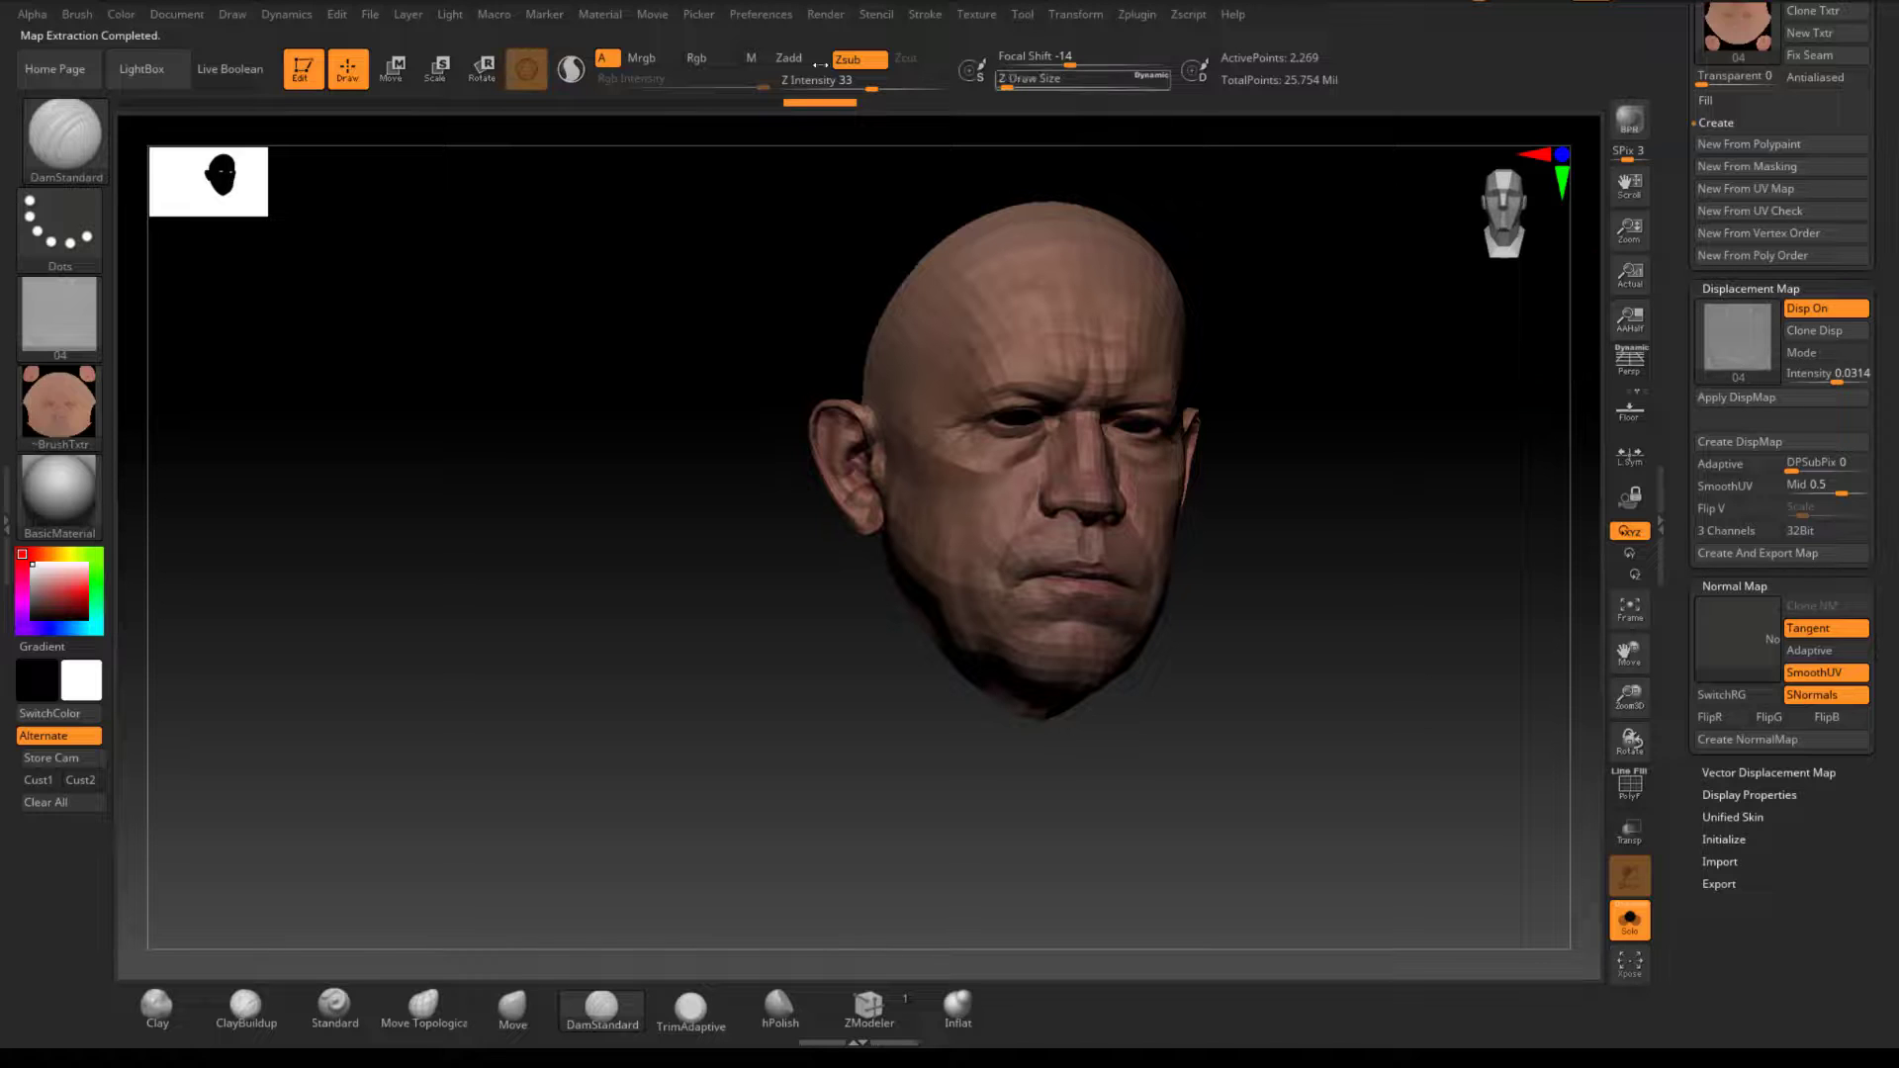
Step: Try to export the face's cloned displacement map as an image from the alpha library
{"action": "left_click", "coordinate": [43, 17]}
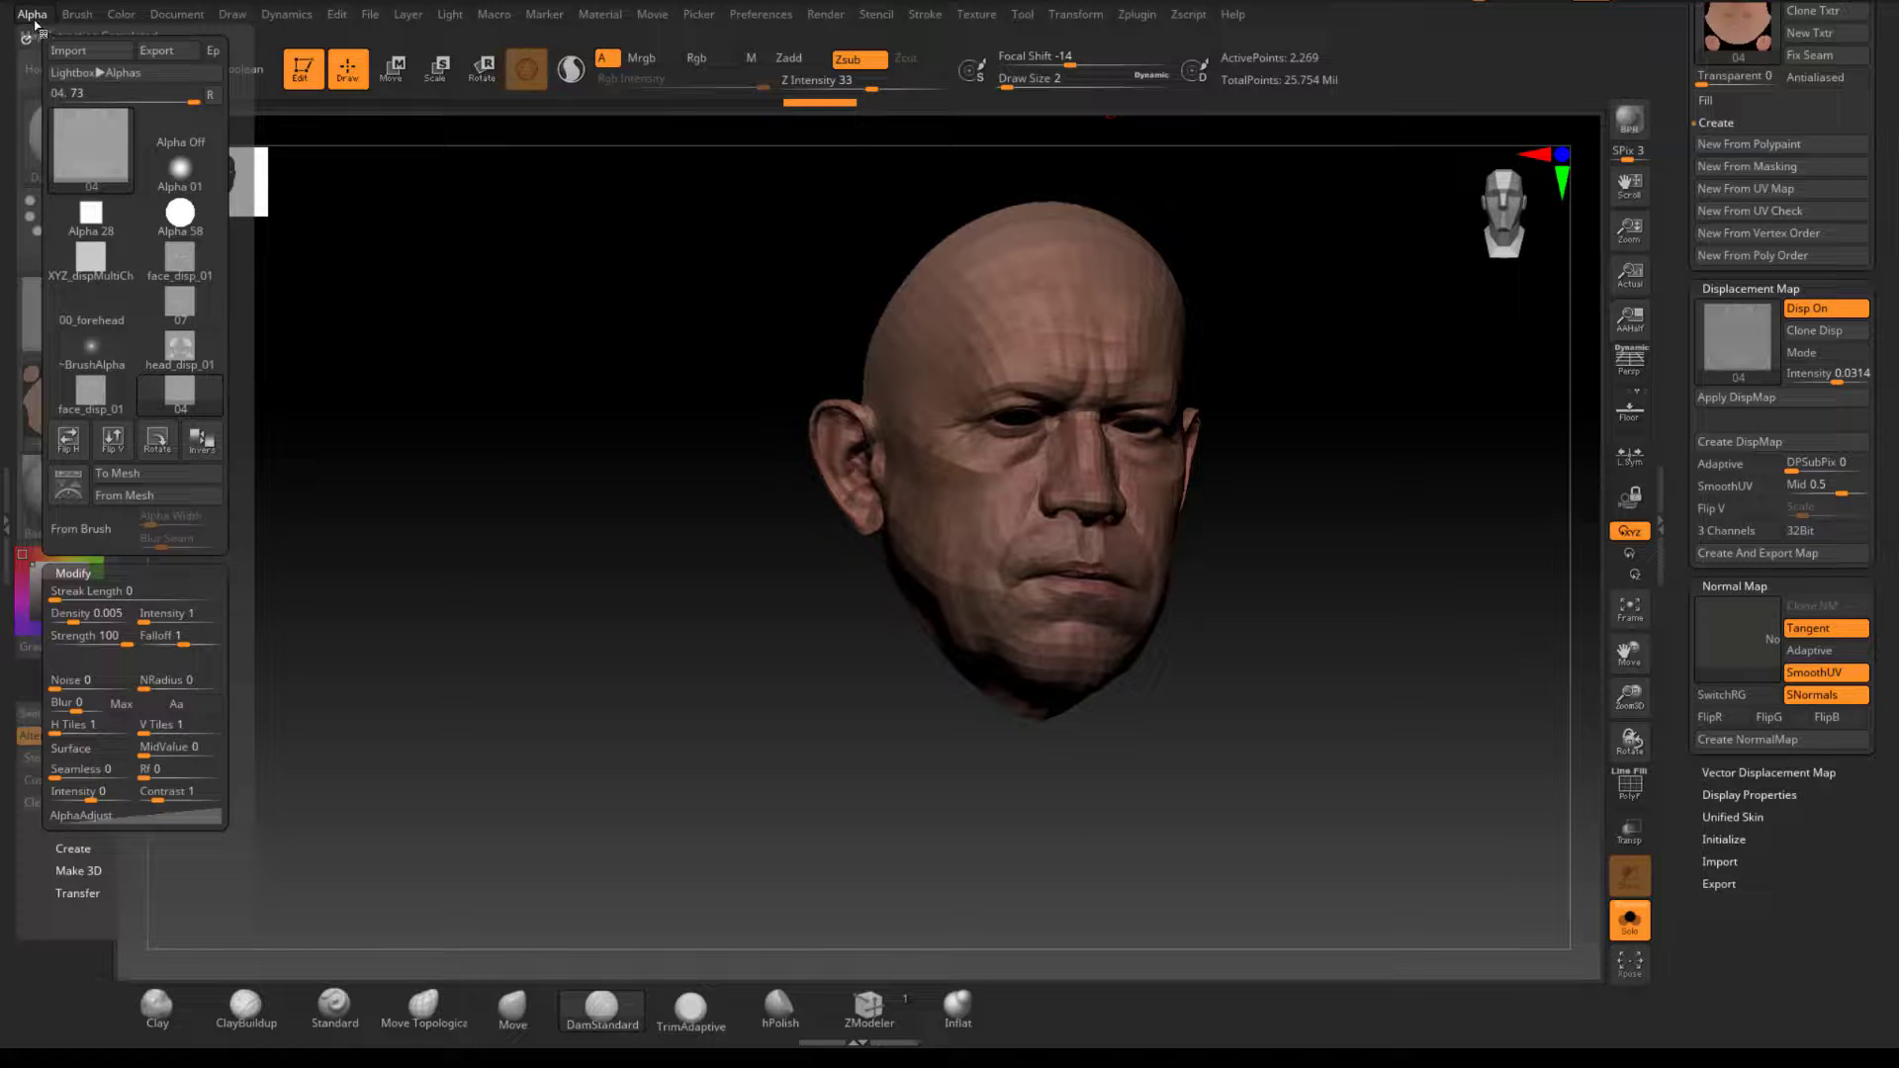
{"action": "left_click", "coordinate": [103, 161]}
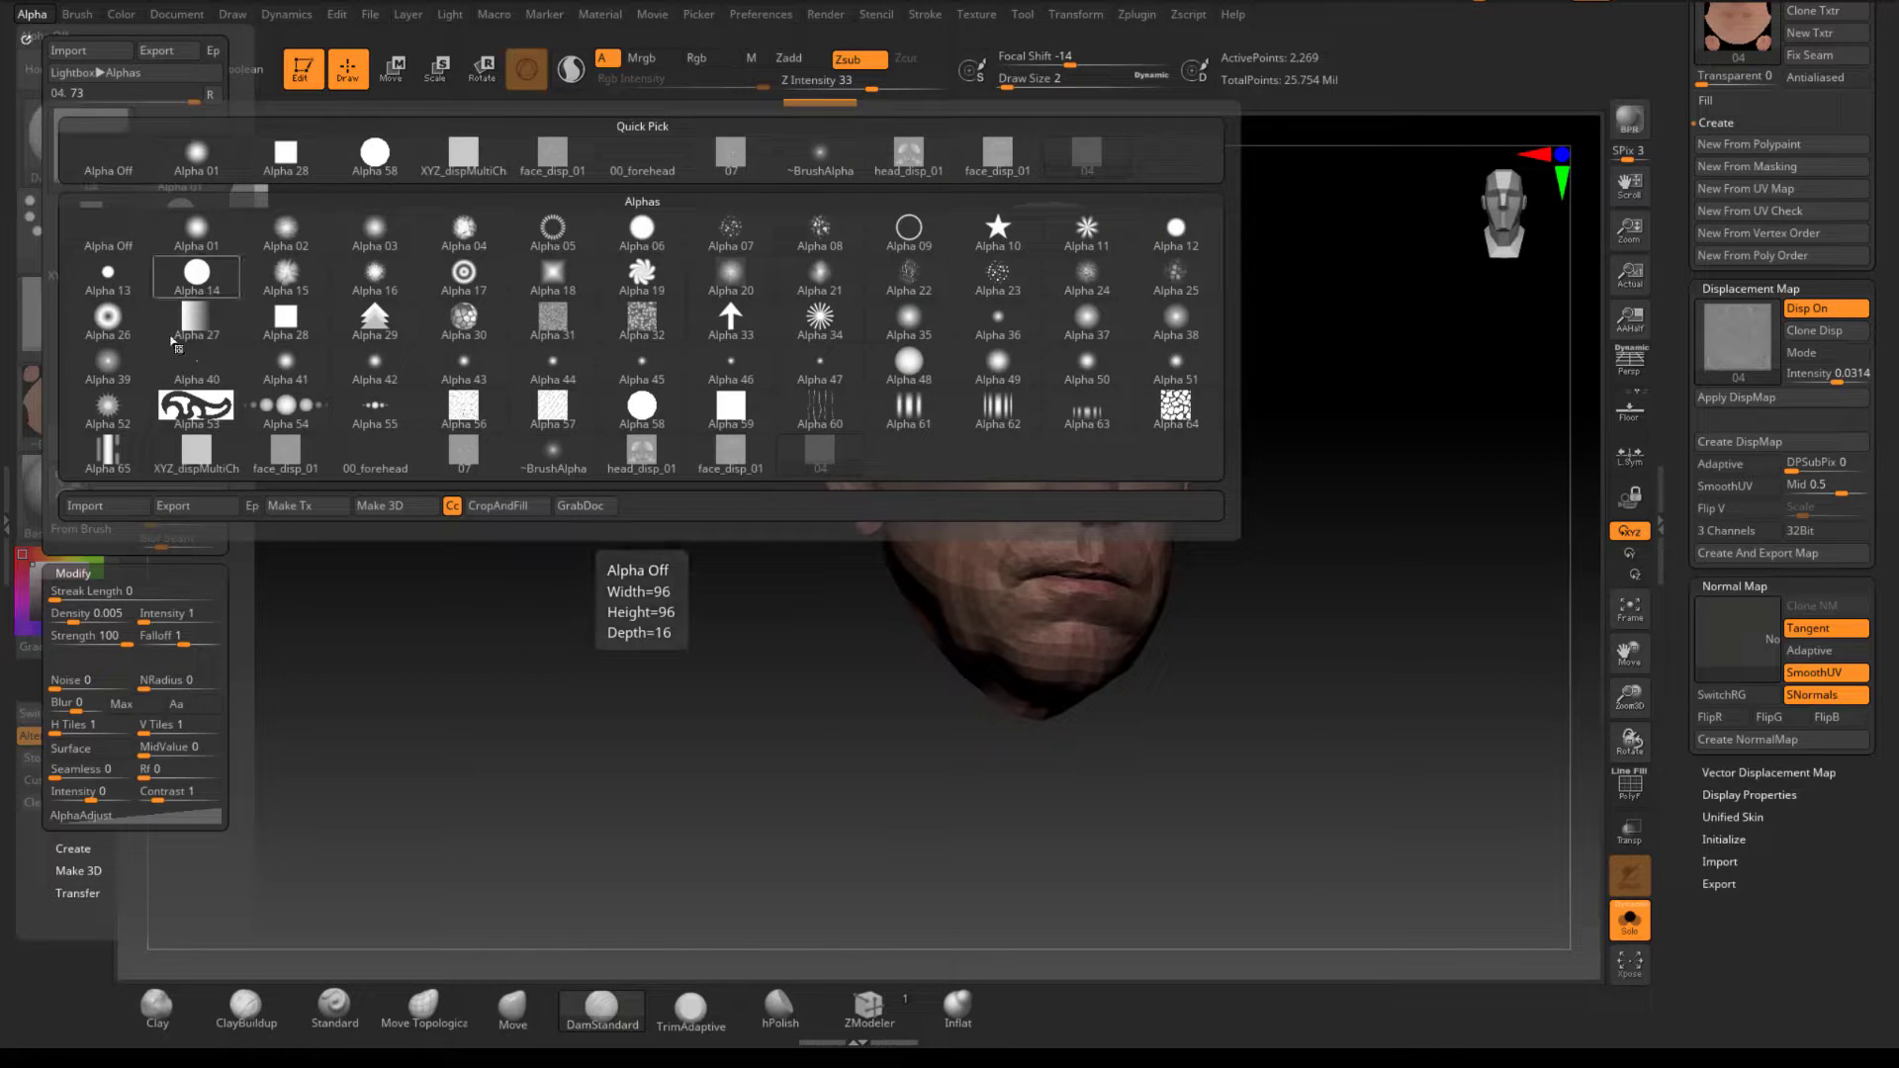
{"action": "left_click", "coordinate": [196, 451]}
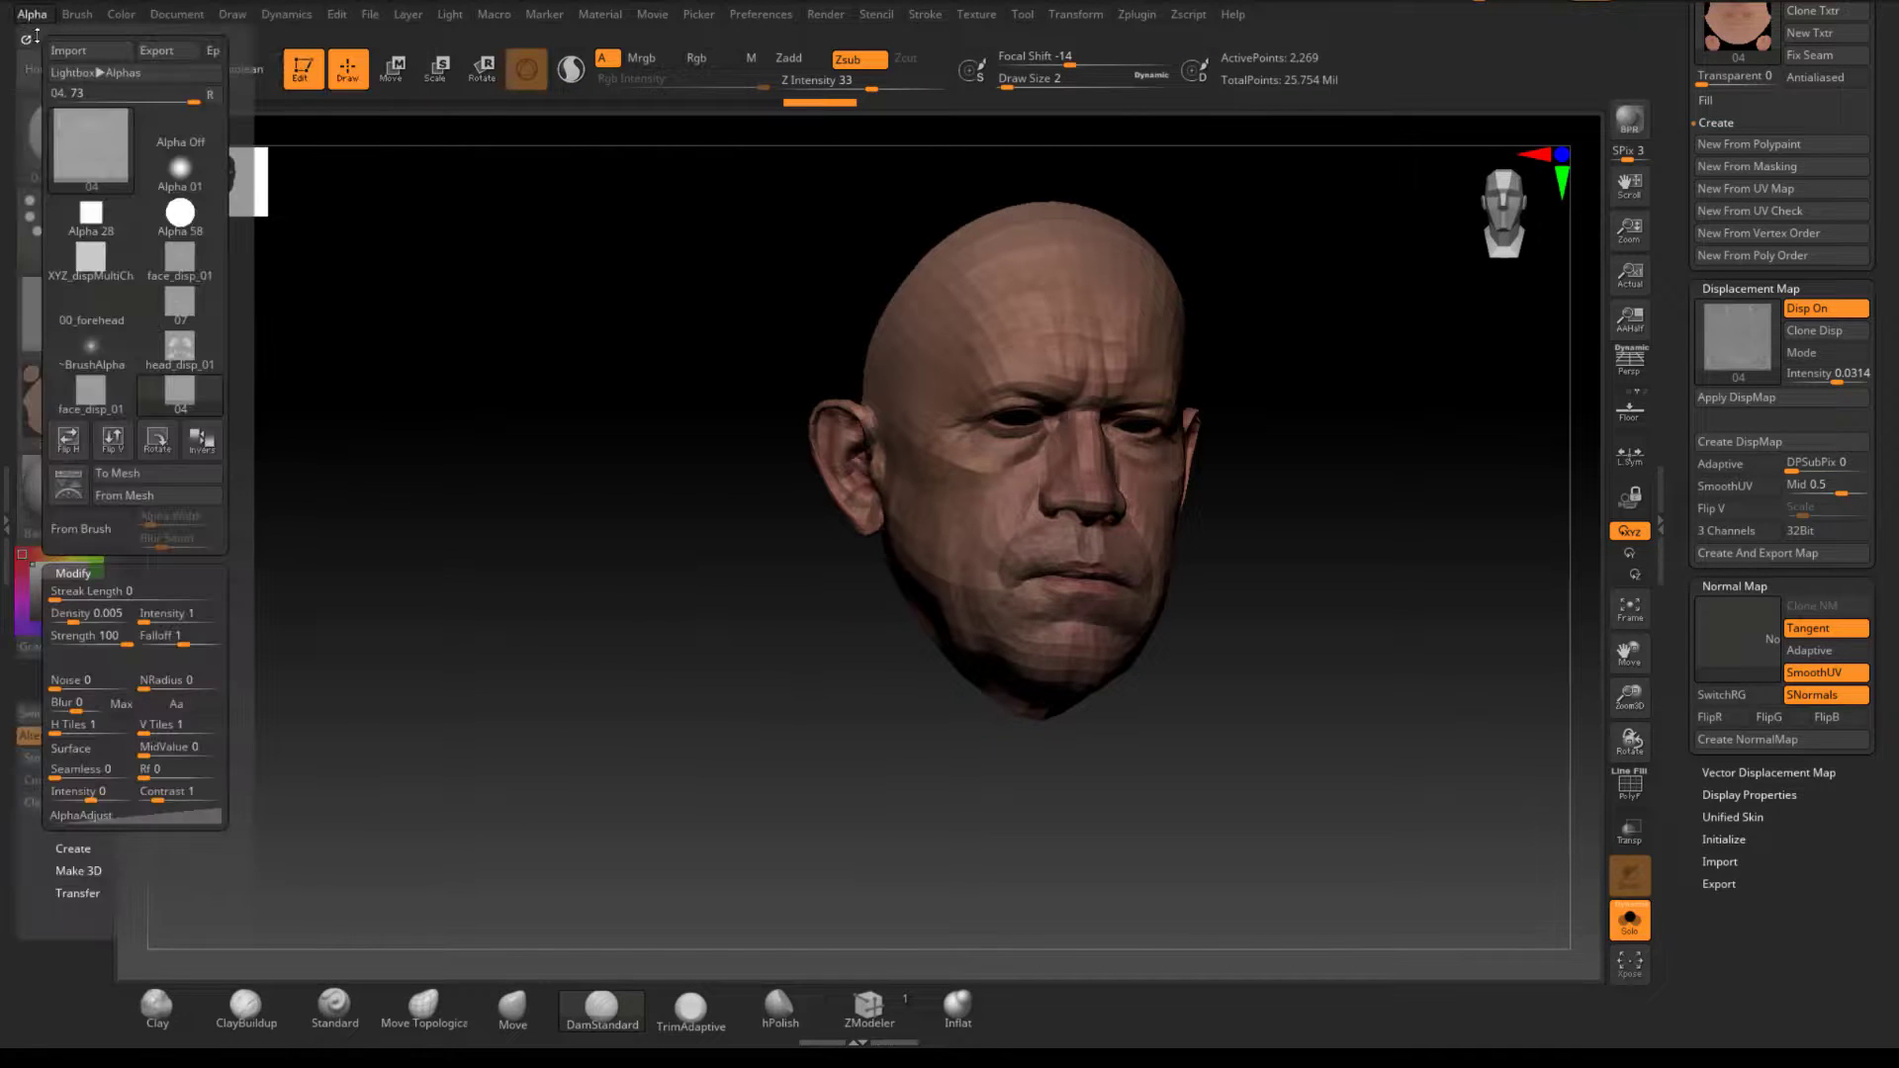
{"action": "left_click", "coordinate": [156, 51]}
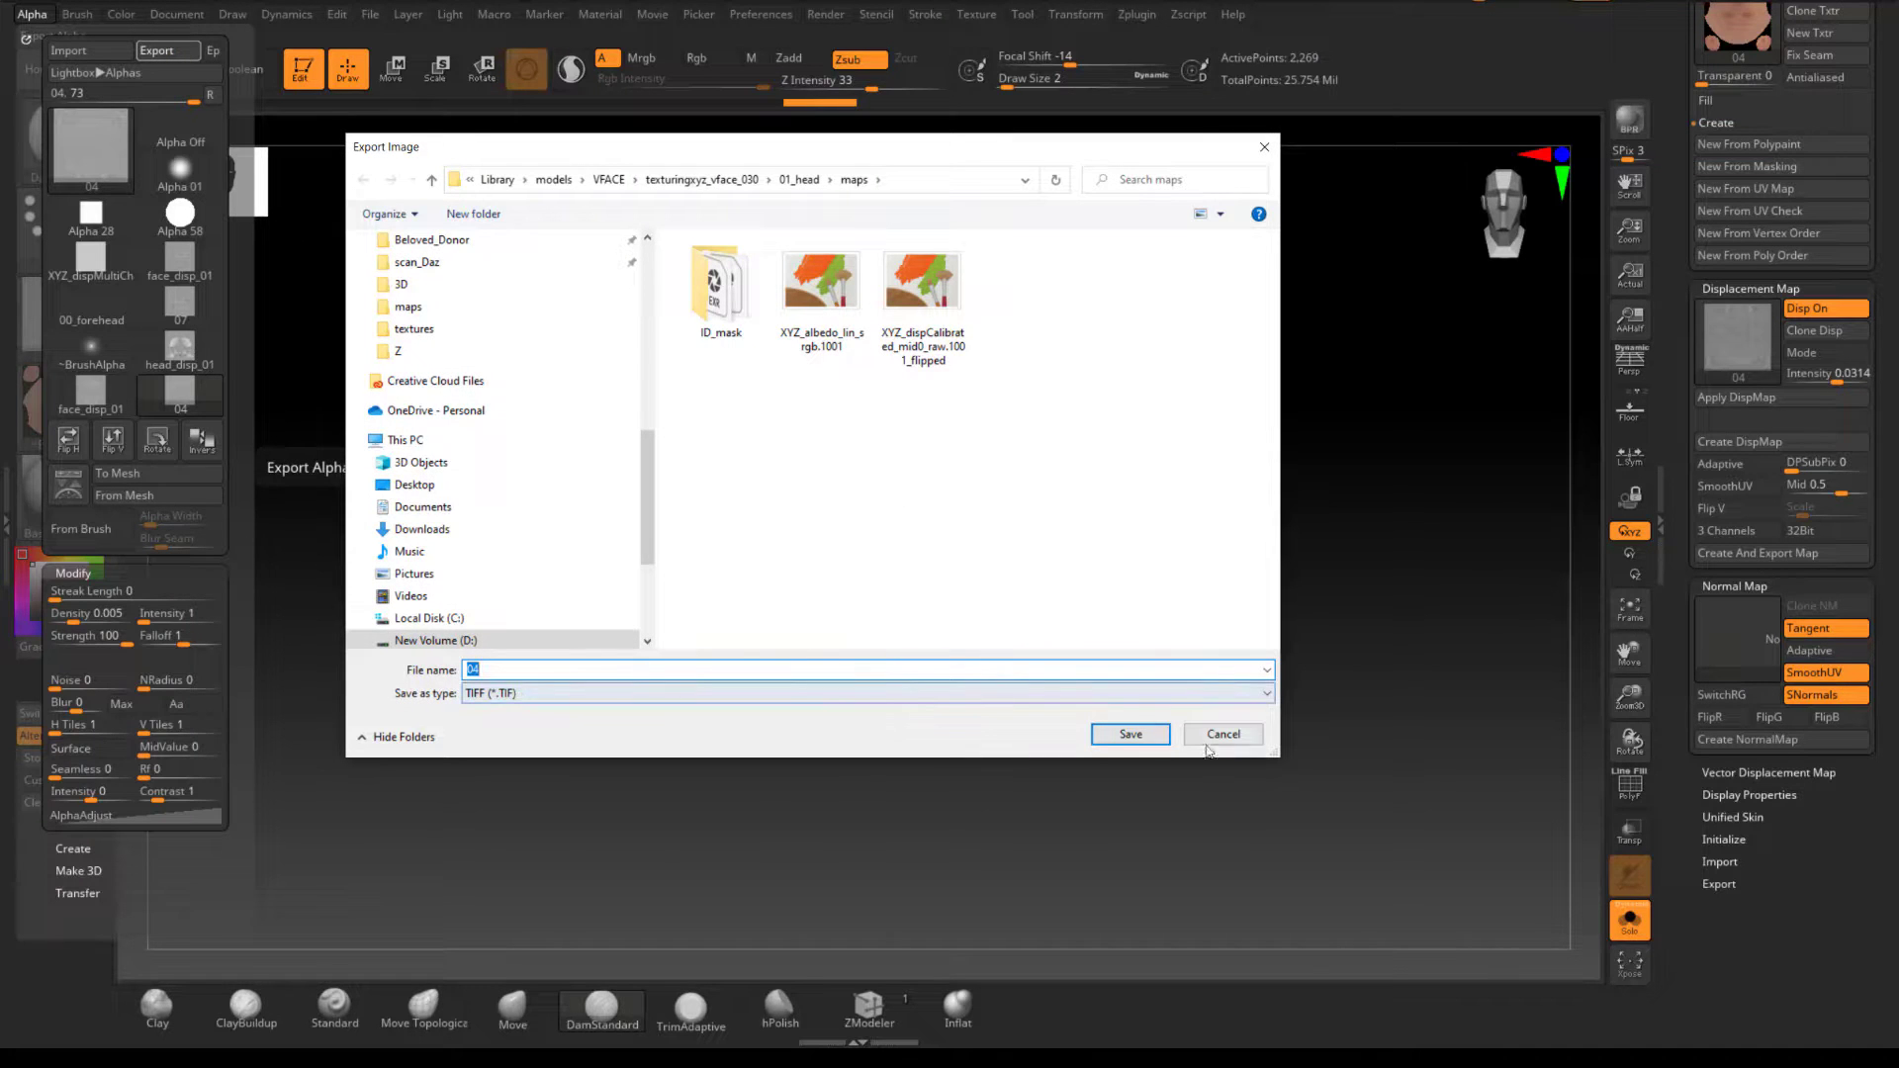
{"action": "left_click", "coordinate": [1098, 699]}
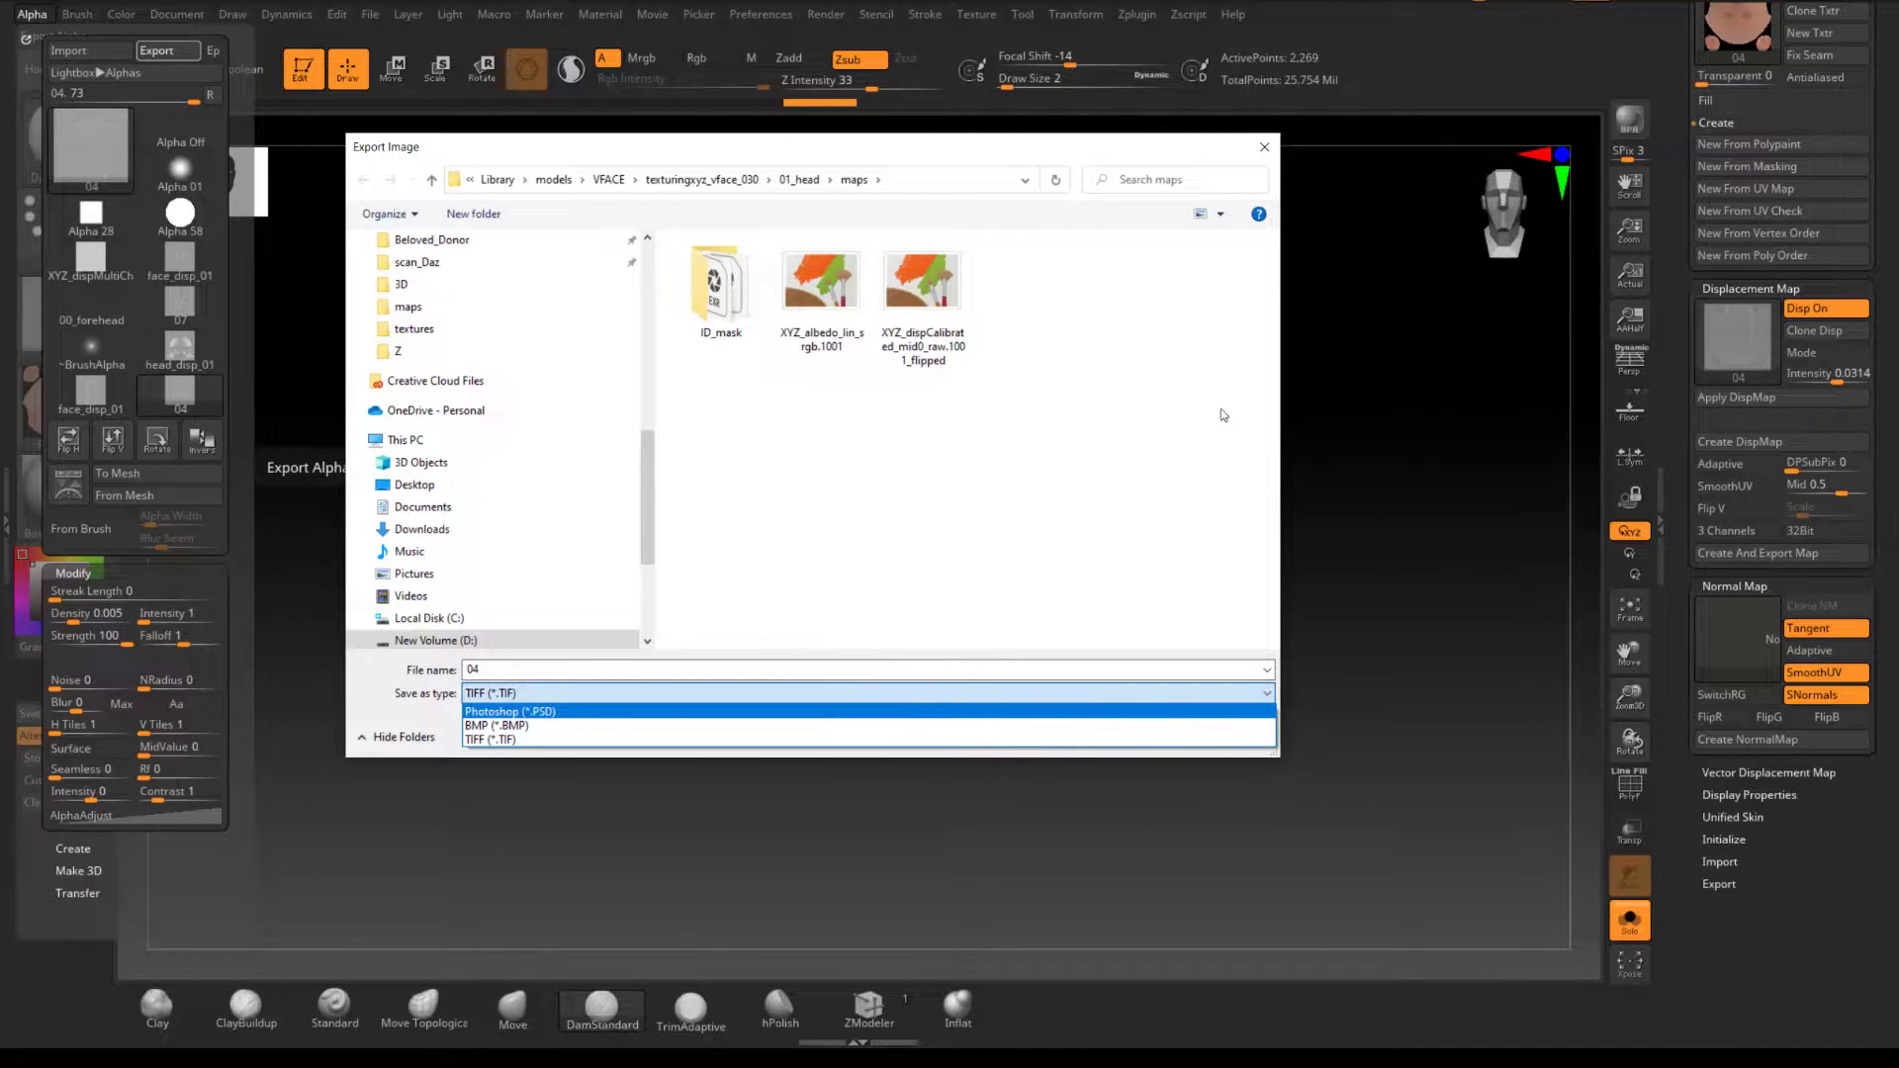
{"action": "left_click", "coordinate": [1264, 149]}
{"action": "left_click", "coordinate": [1264, 149]}
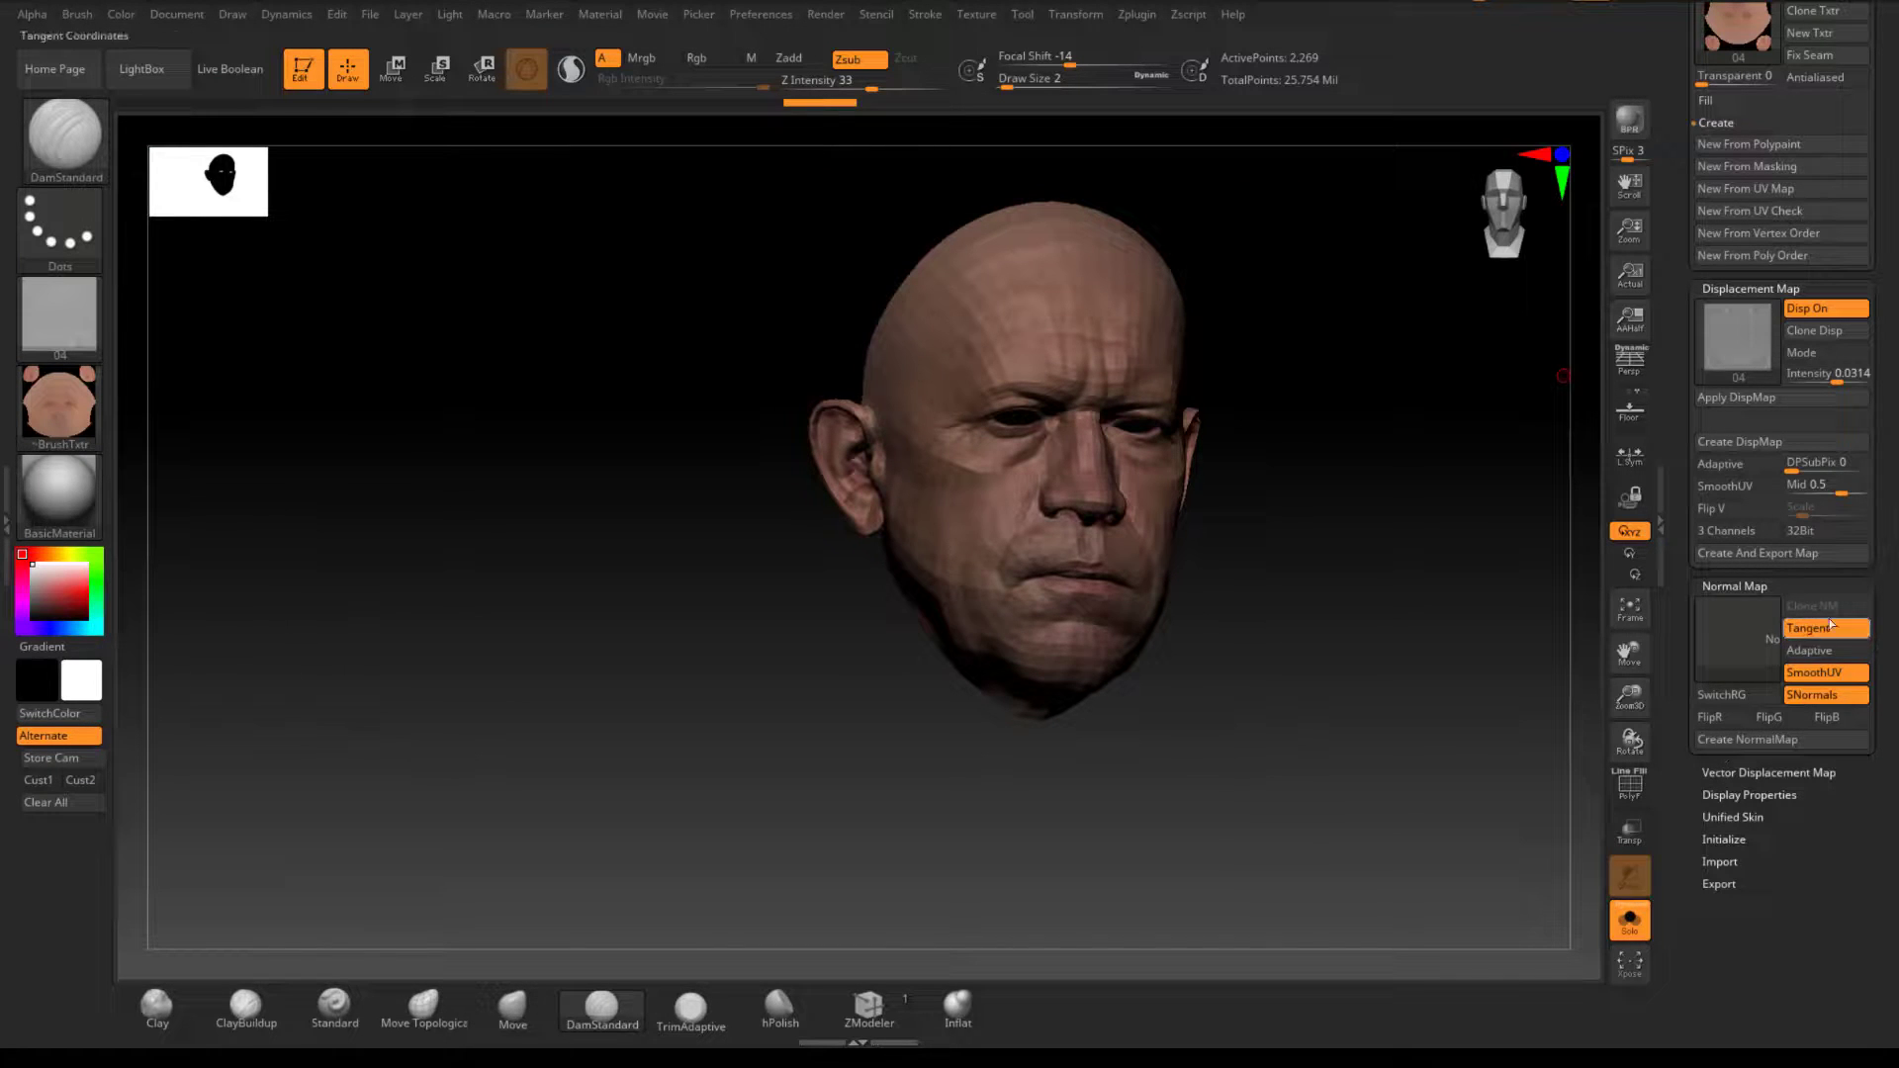
Step: Create a tangent normal map from the isolated face and clone it to the texture library
{"action": "left_click_drag", "start_coordinate": [1424, 636], "coordinate": [1307, 641]}
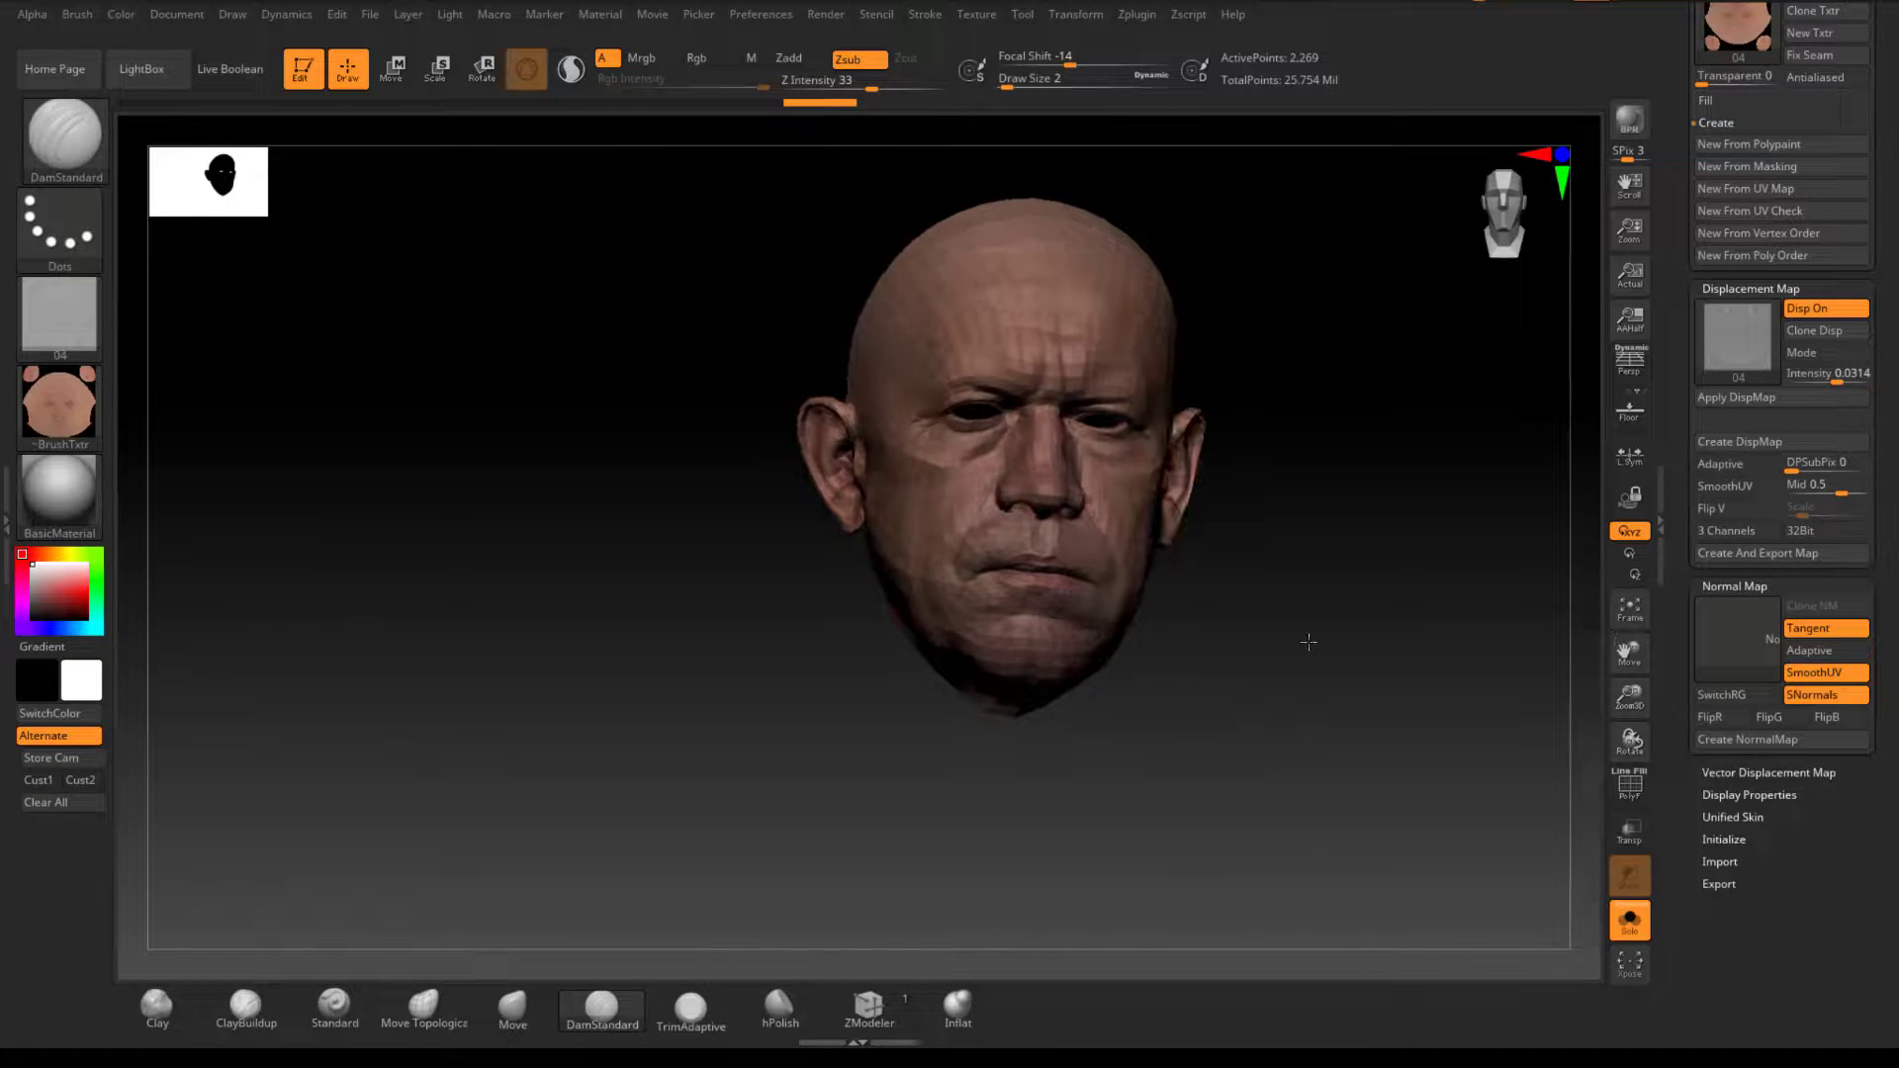
{"action": "left_click", "coordinate": [1790, 742]}
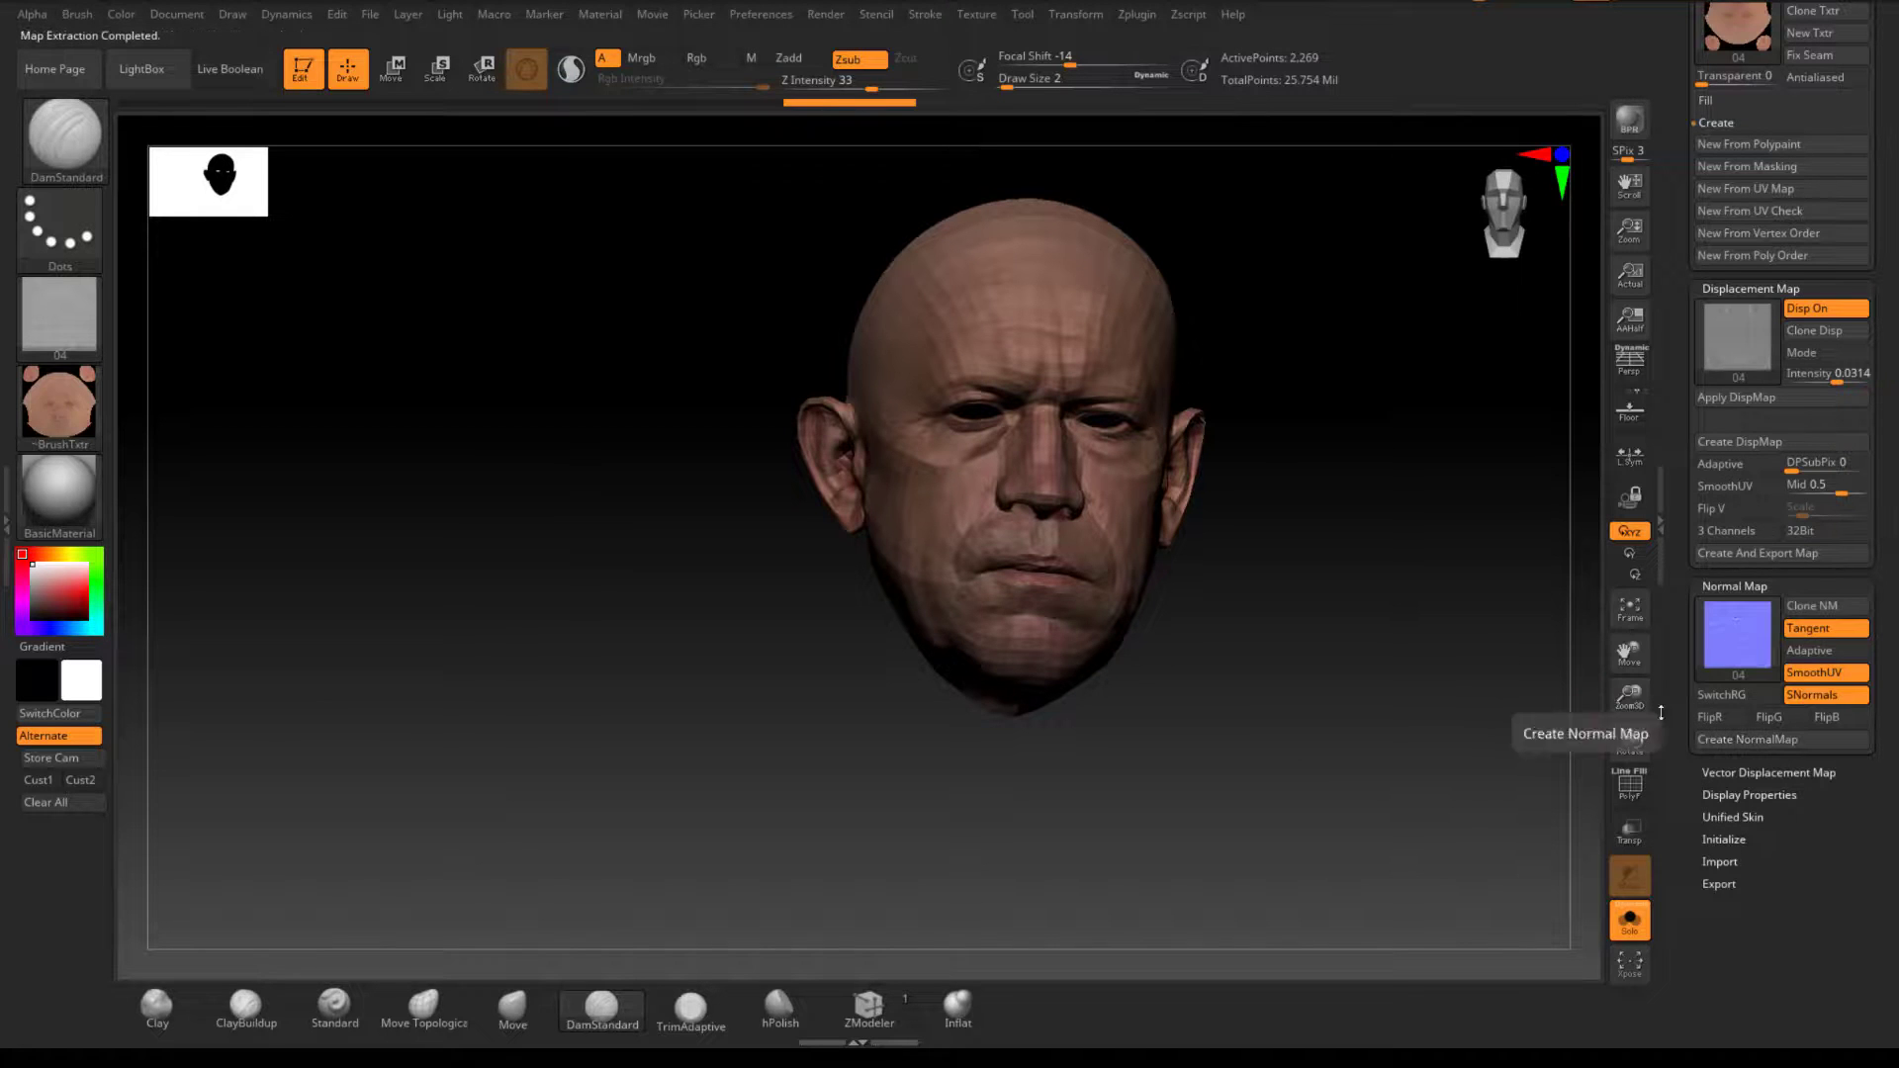
{"action": "left_click", "coordinate": [1741, 643]}
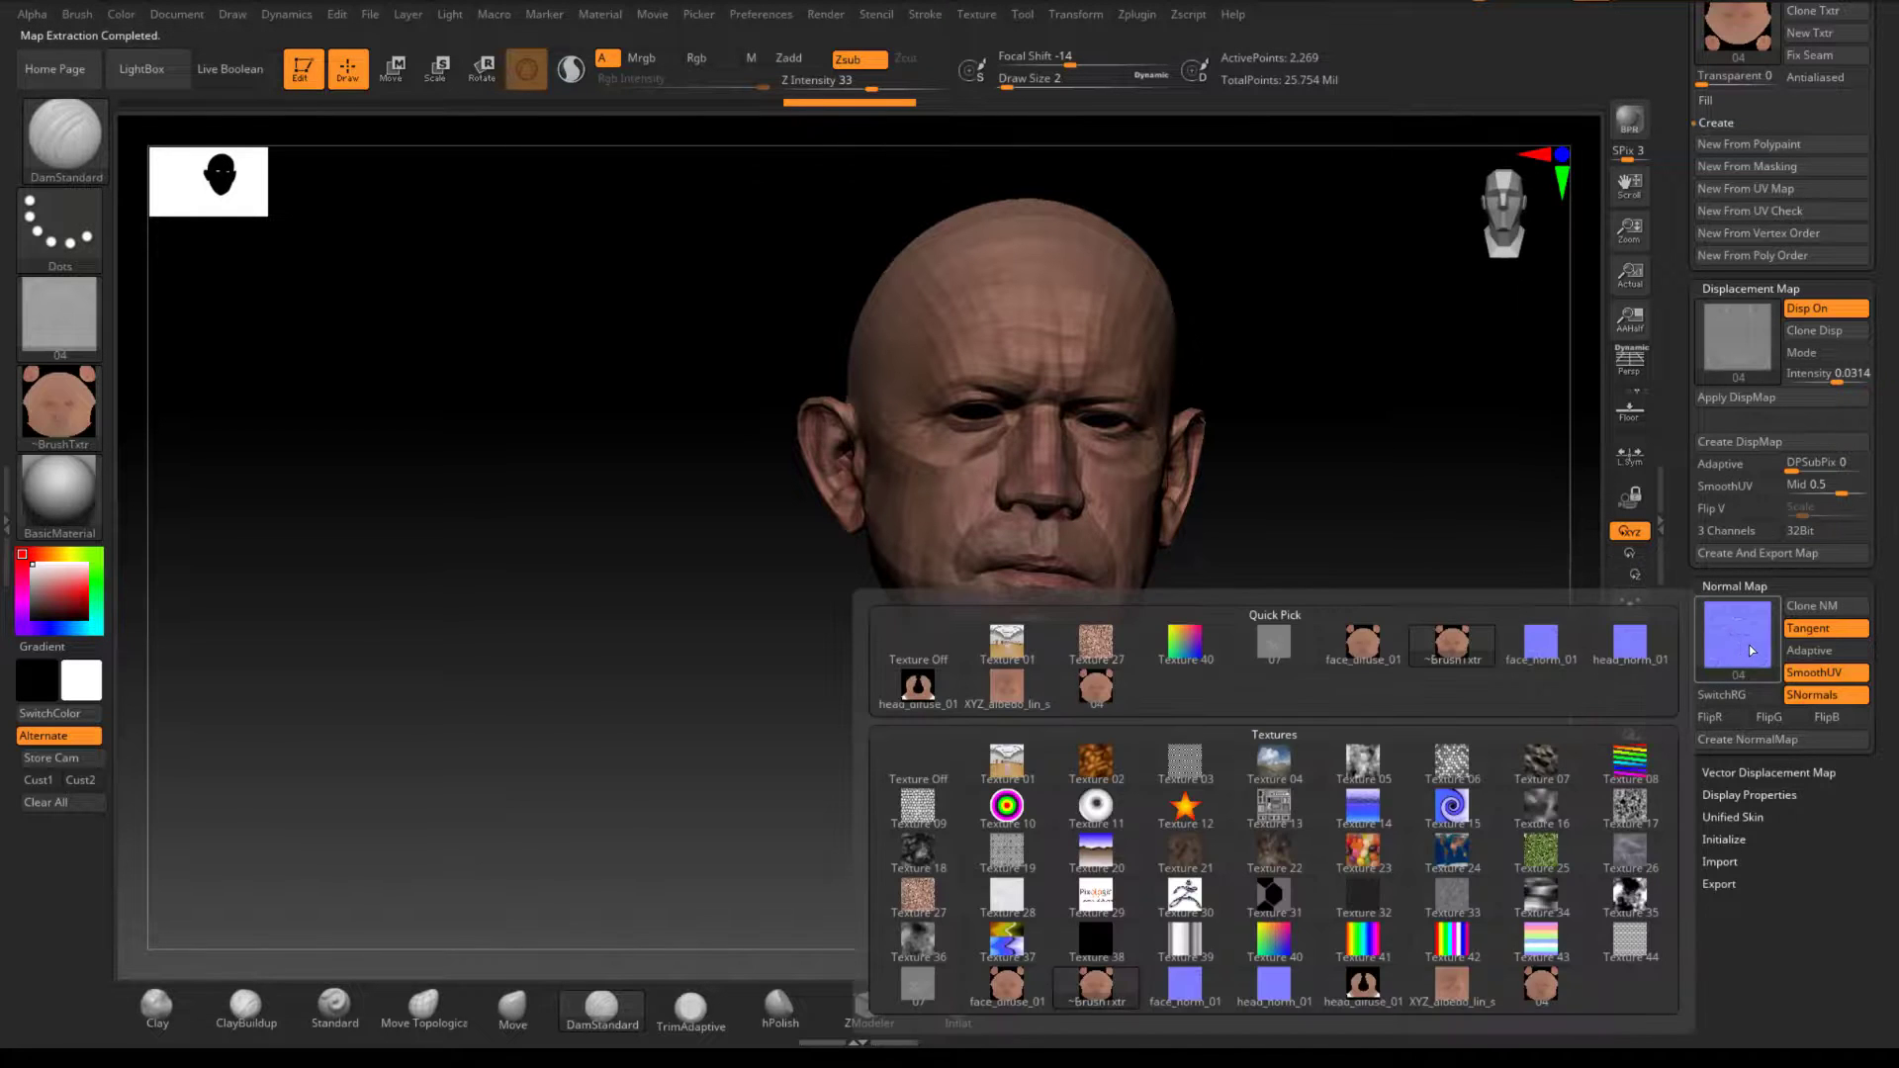
{"action": "left_click", "coordinate": [1741, 638]}
{"action": "left_click", "coordinate": [1812, 605]}
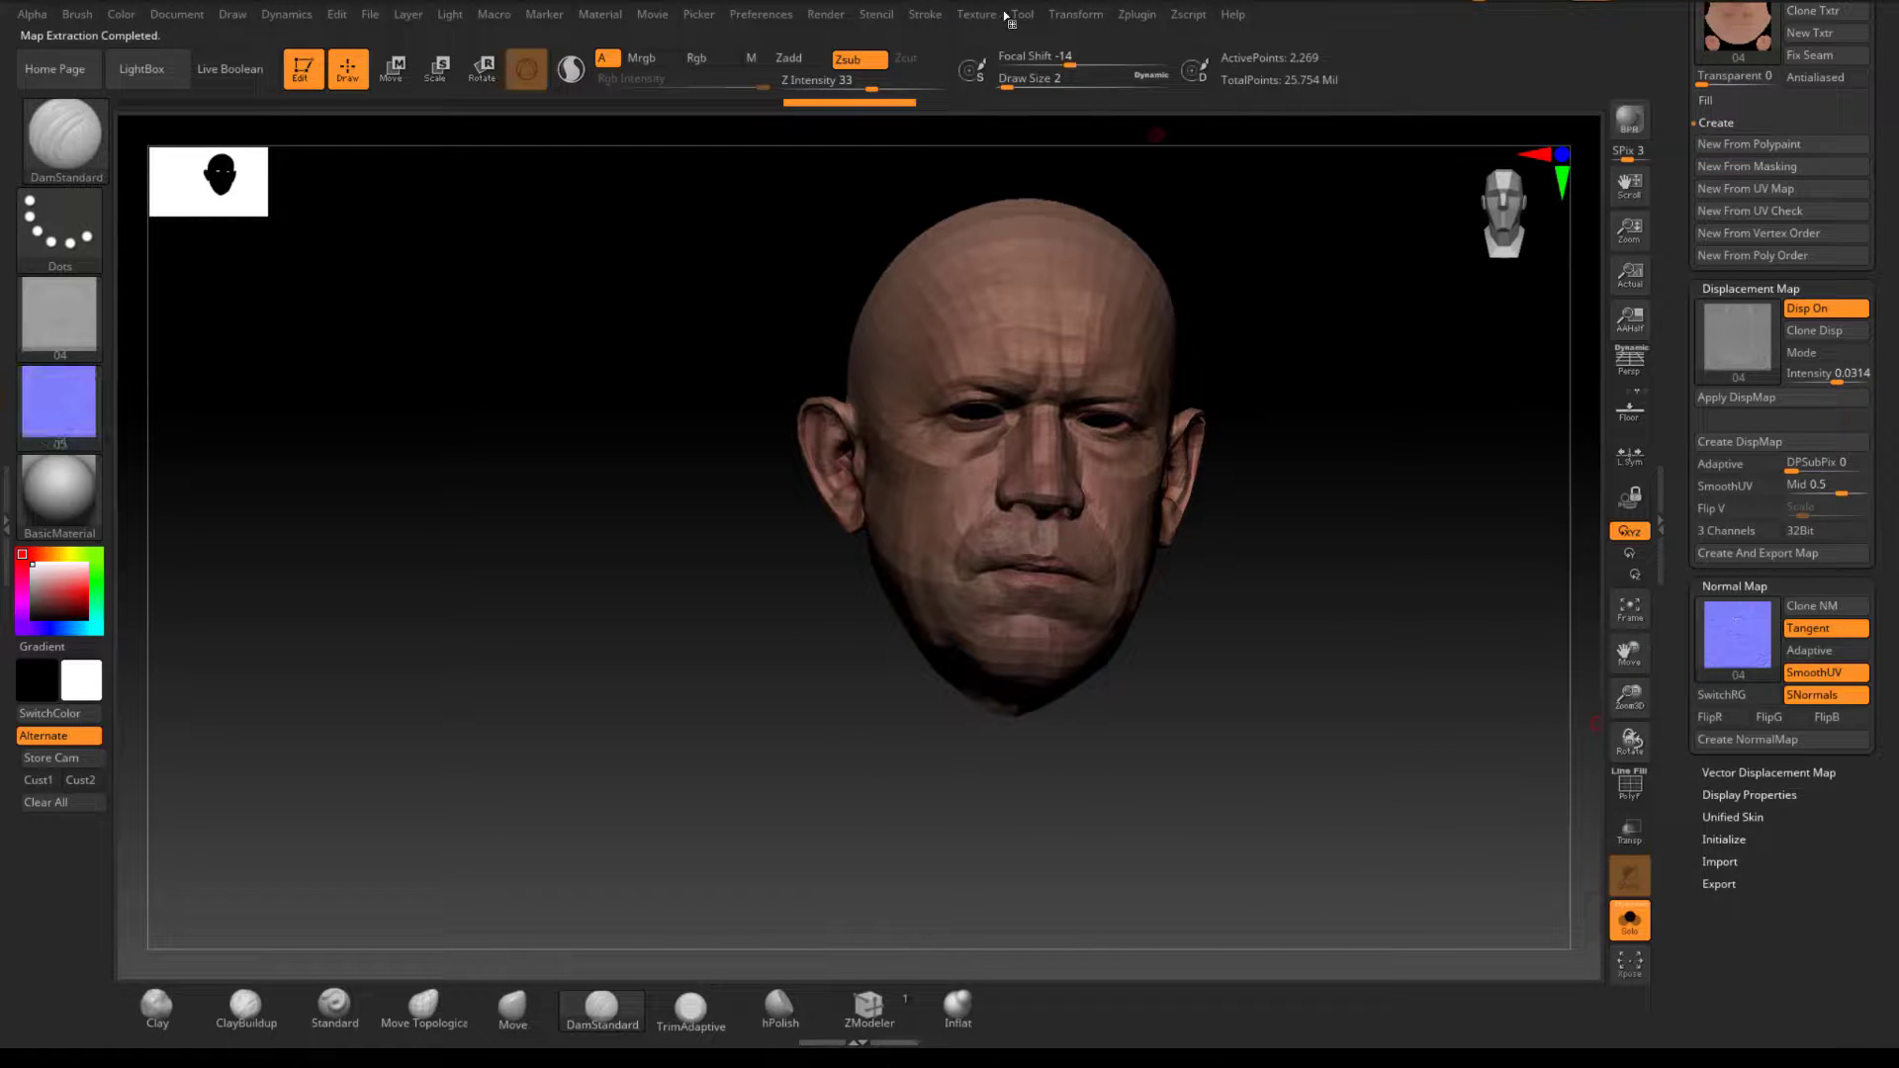
{"action": "left_click", "coordinate": [973, 16]}
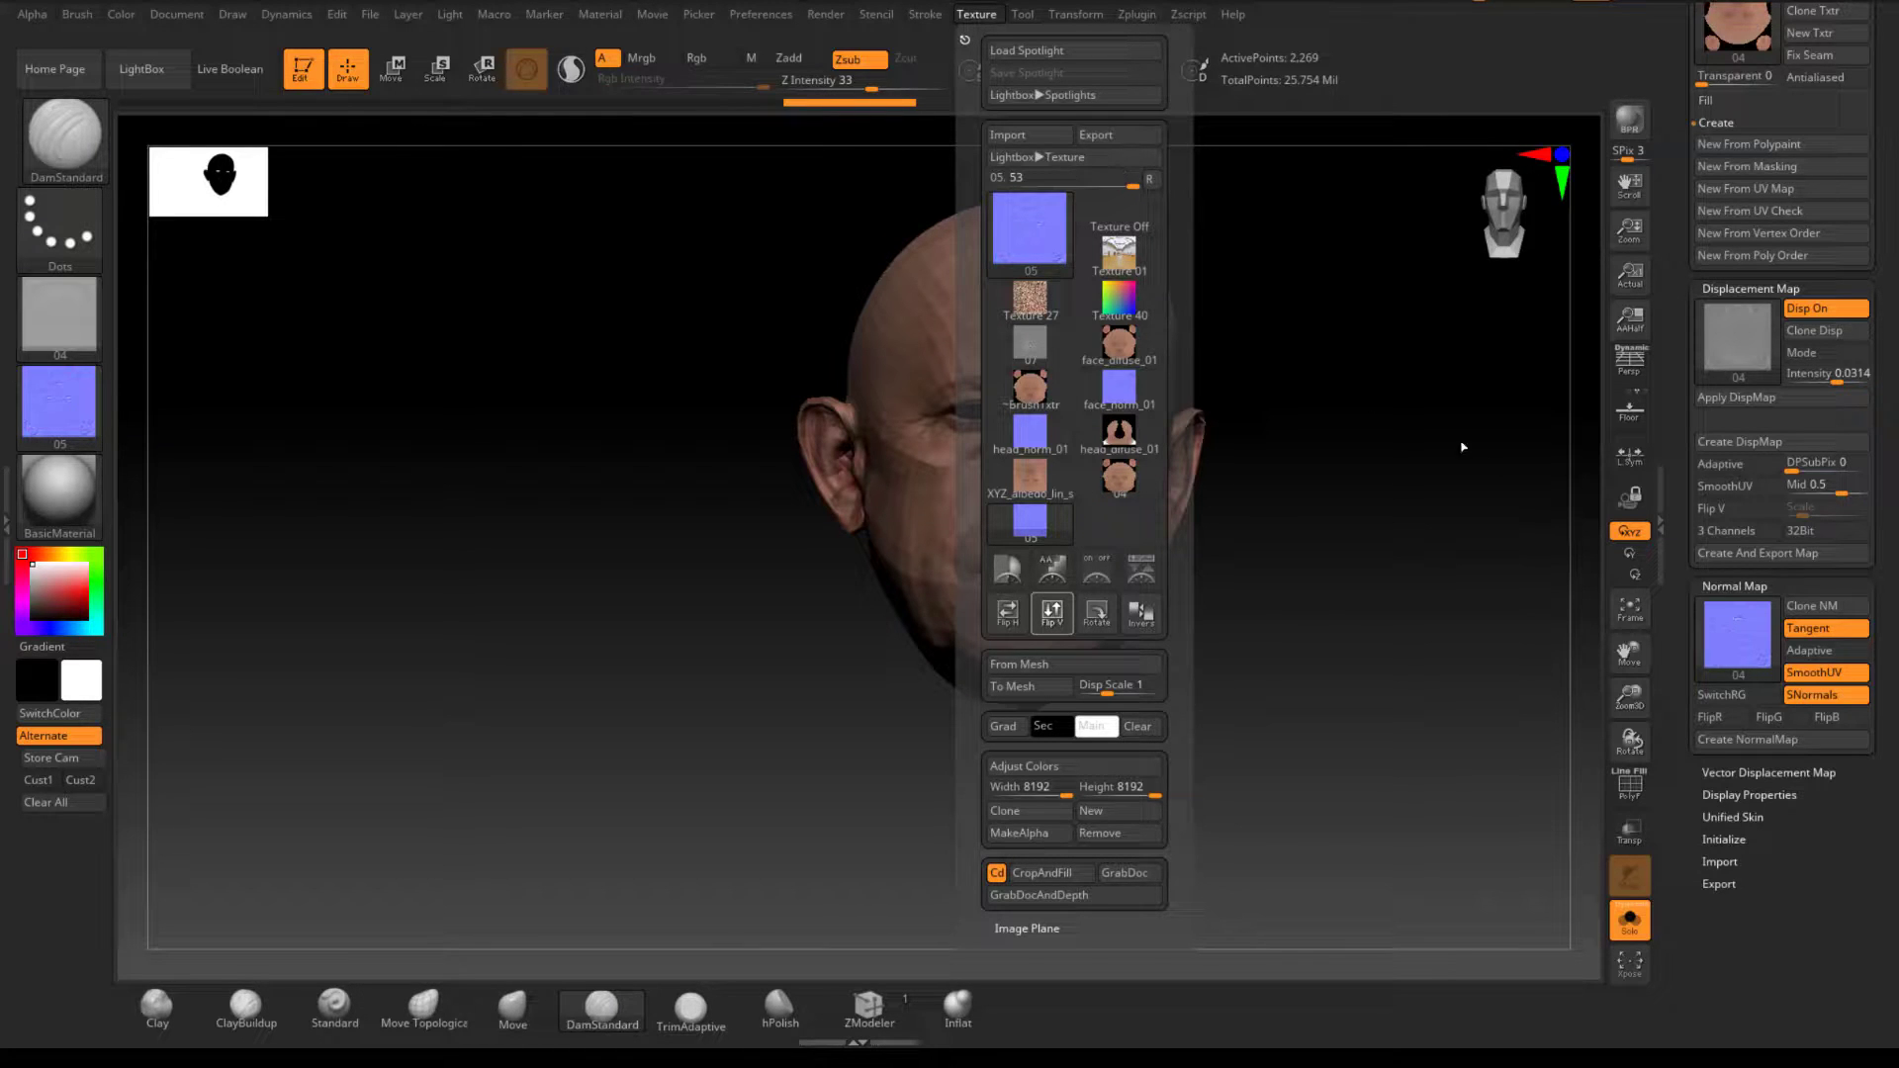
Step: Unhide the whole body and turn off its texture map display
{"action": "left_click_drag", "start_coordinate": [1225, 505], "coordinate": [1335, 508]}
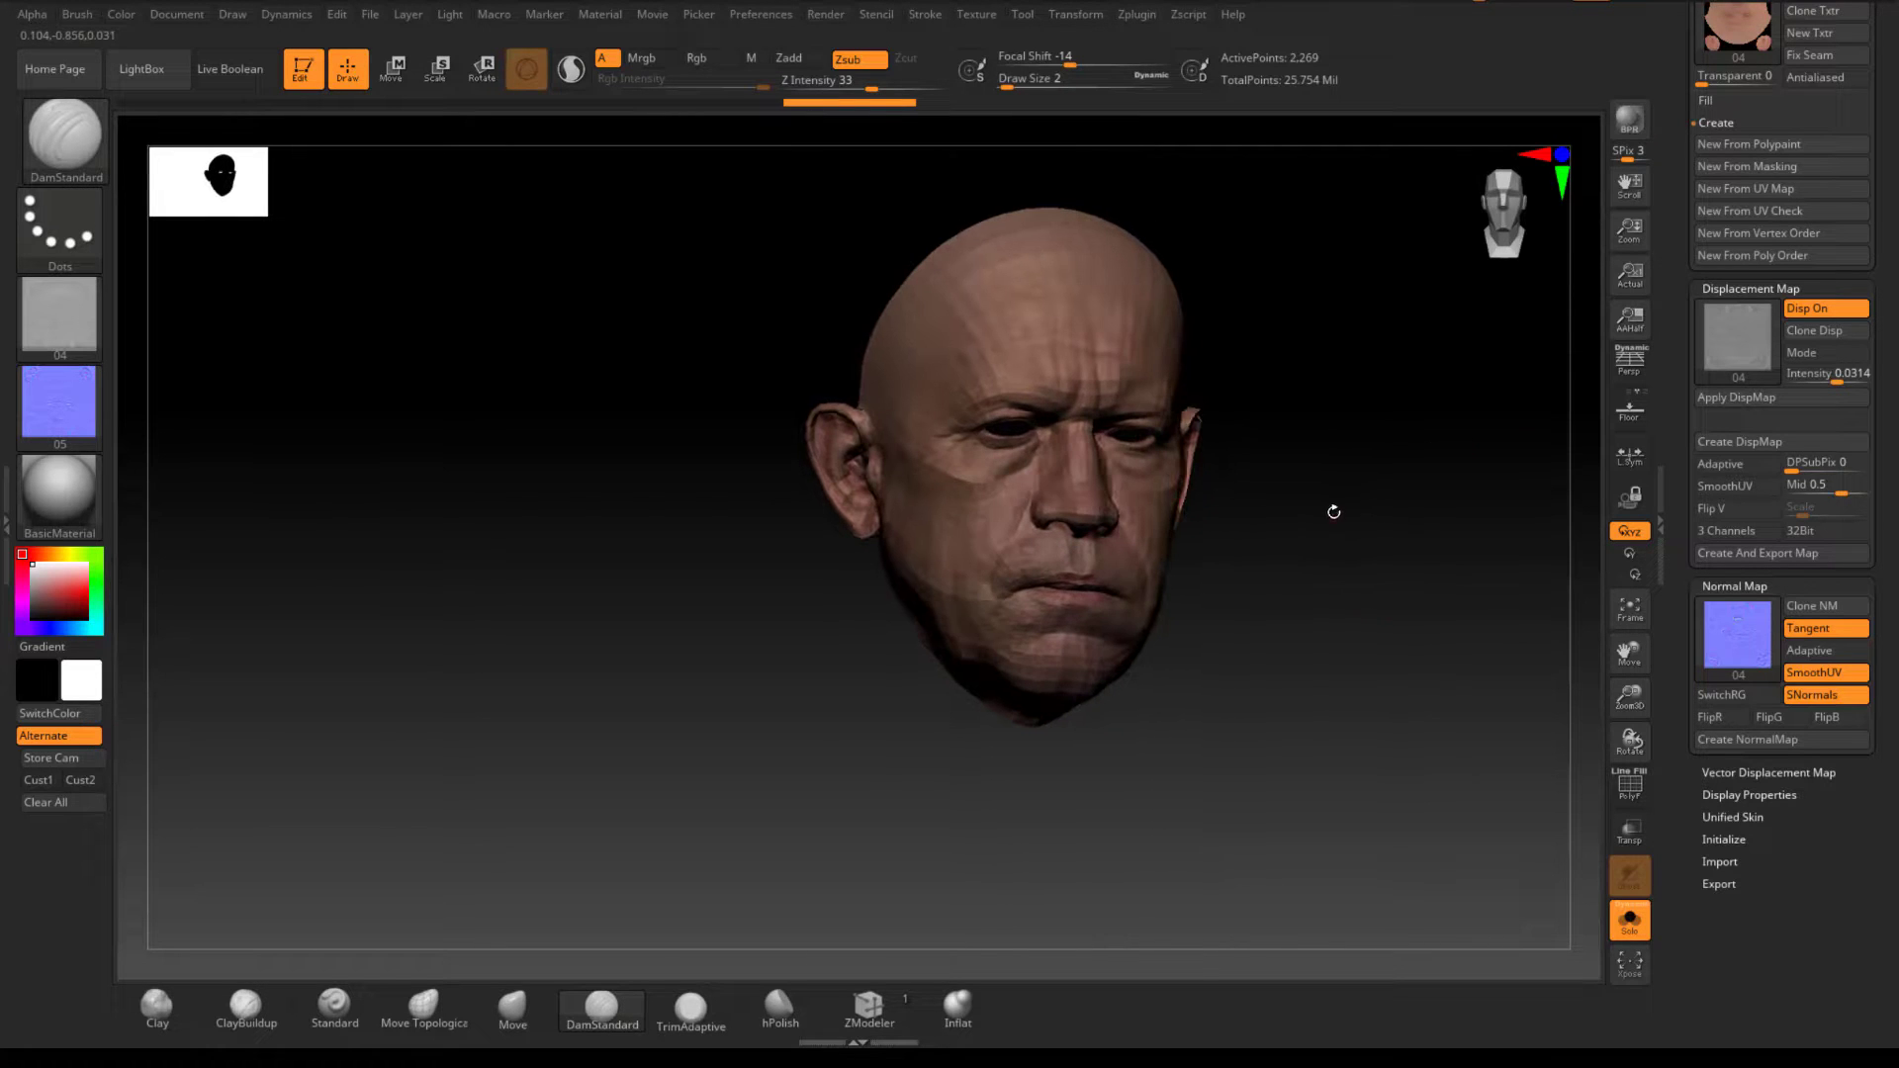
{"action": "scroll", "coordinate": [1681, 393], "scroll_direction": "up", "scroll_amount": 15}
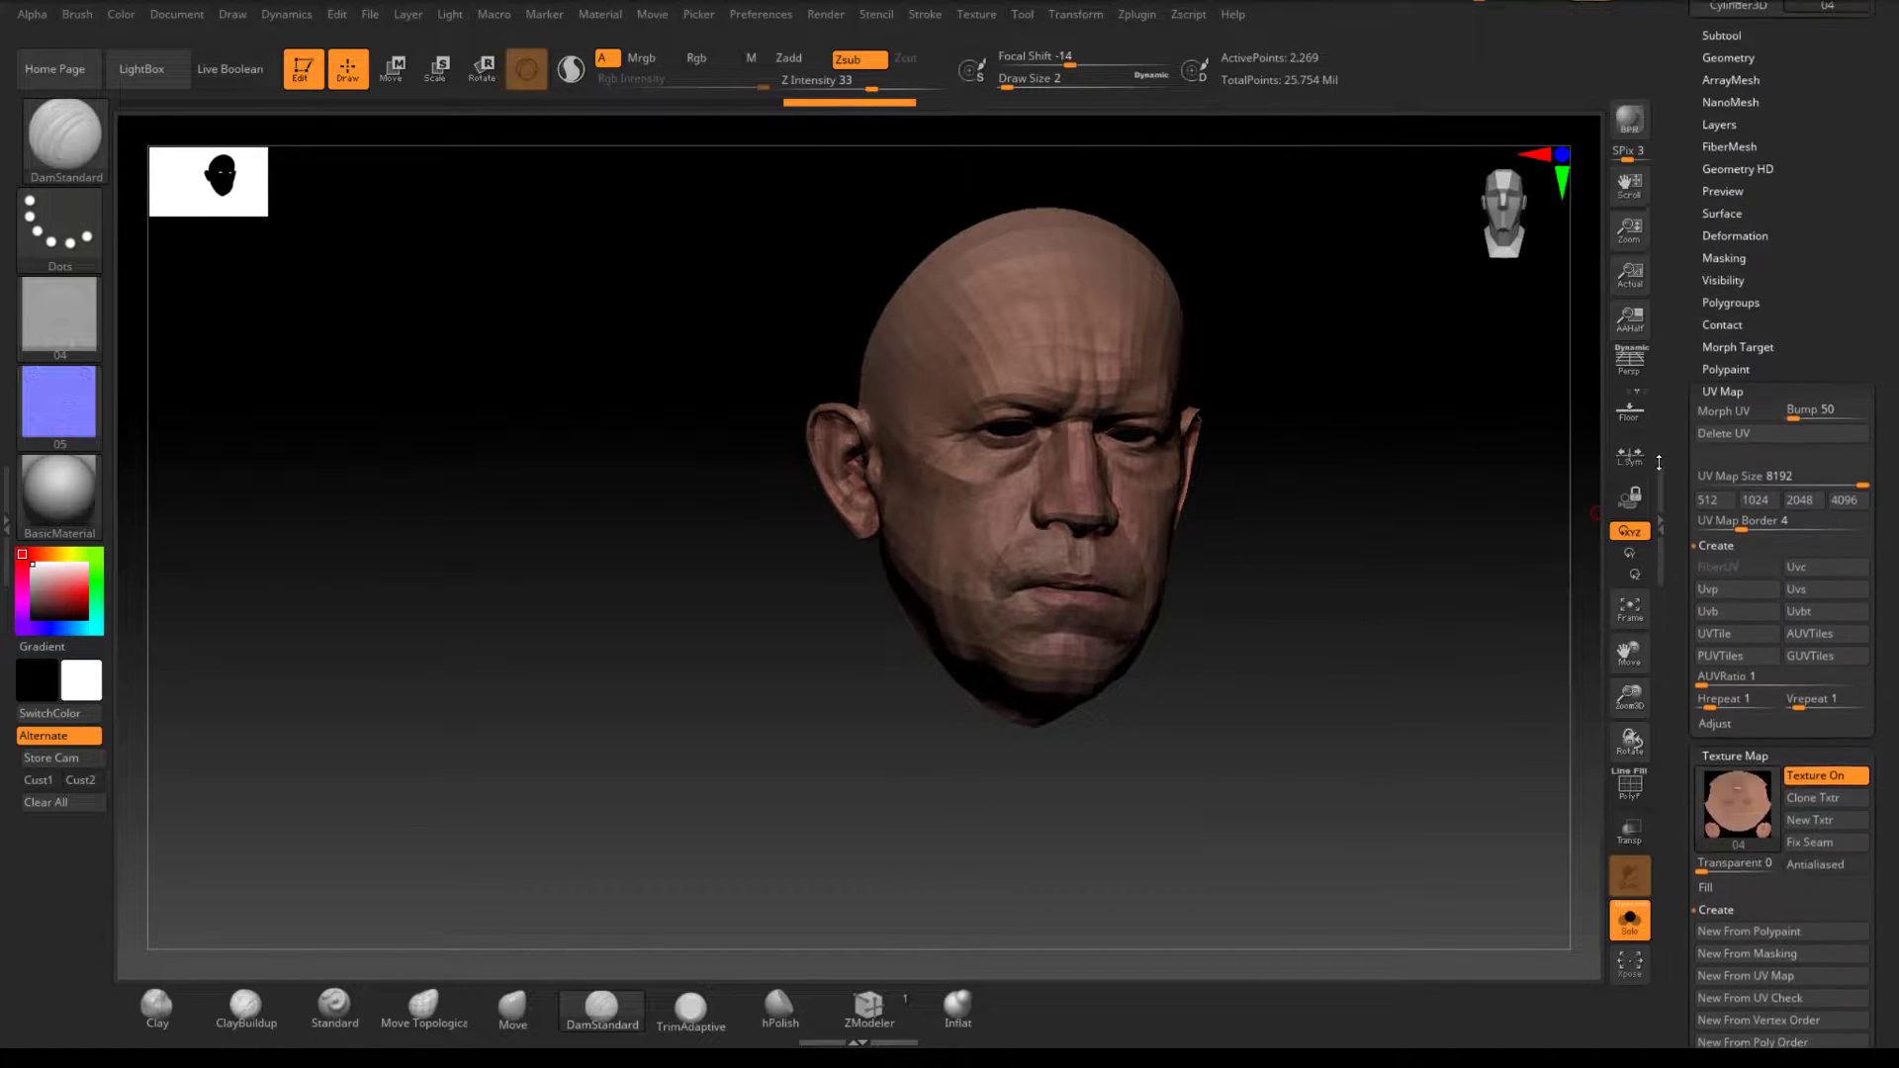
{"action": "mouse_move", "coordinate": [1378, 321]}
{"action": "left_mouse_down"}
{"action": "mouse_move", "coordinate": [1356, 319]}
{"action": "mouse_move", "coordinate": [1326, 382]}
{"action": "mouse_move", "coordinate": [1296, 390]}
{"action": "mouse_move", "coordinate": [1382, 388]}
{"action": "left_mouse_up"}
{"action": "left_click", "coordinate": [1318, 354], "text": "ctrl+shift"}
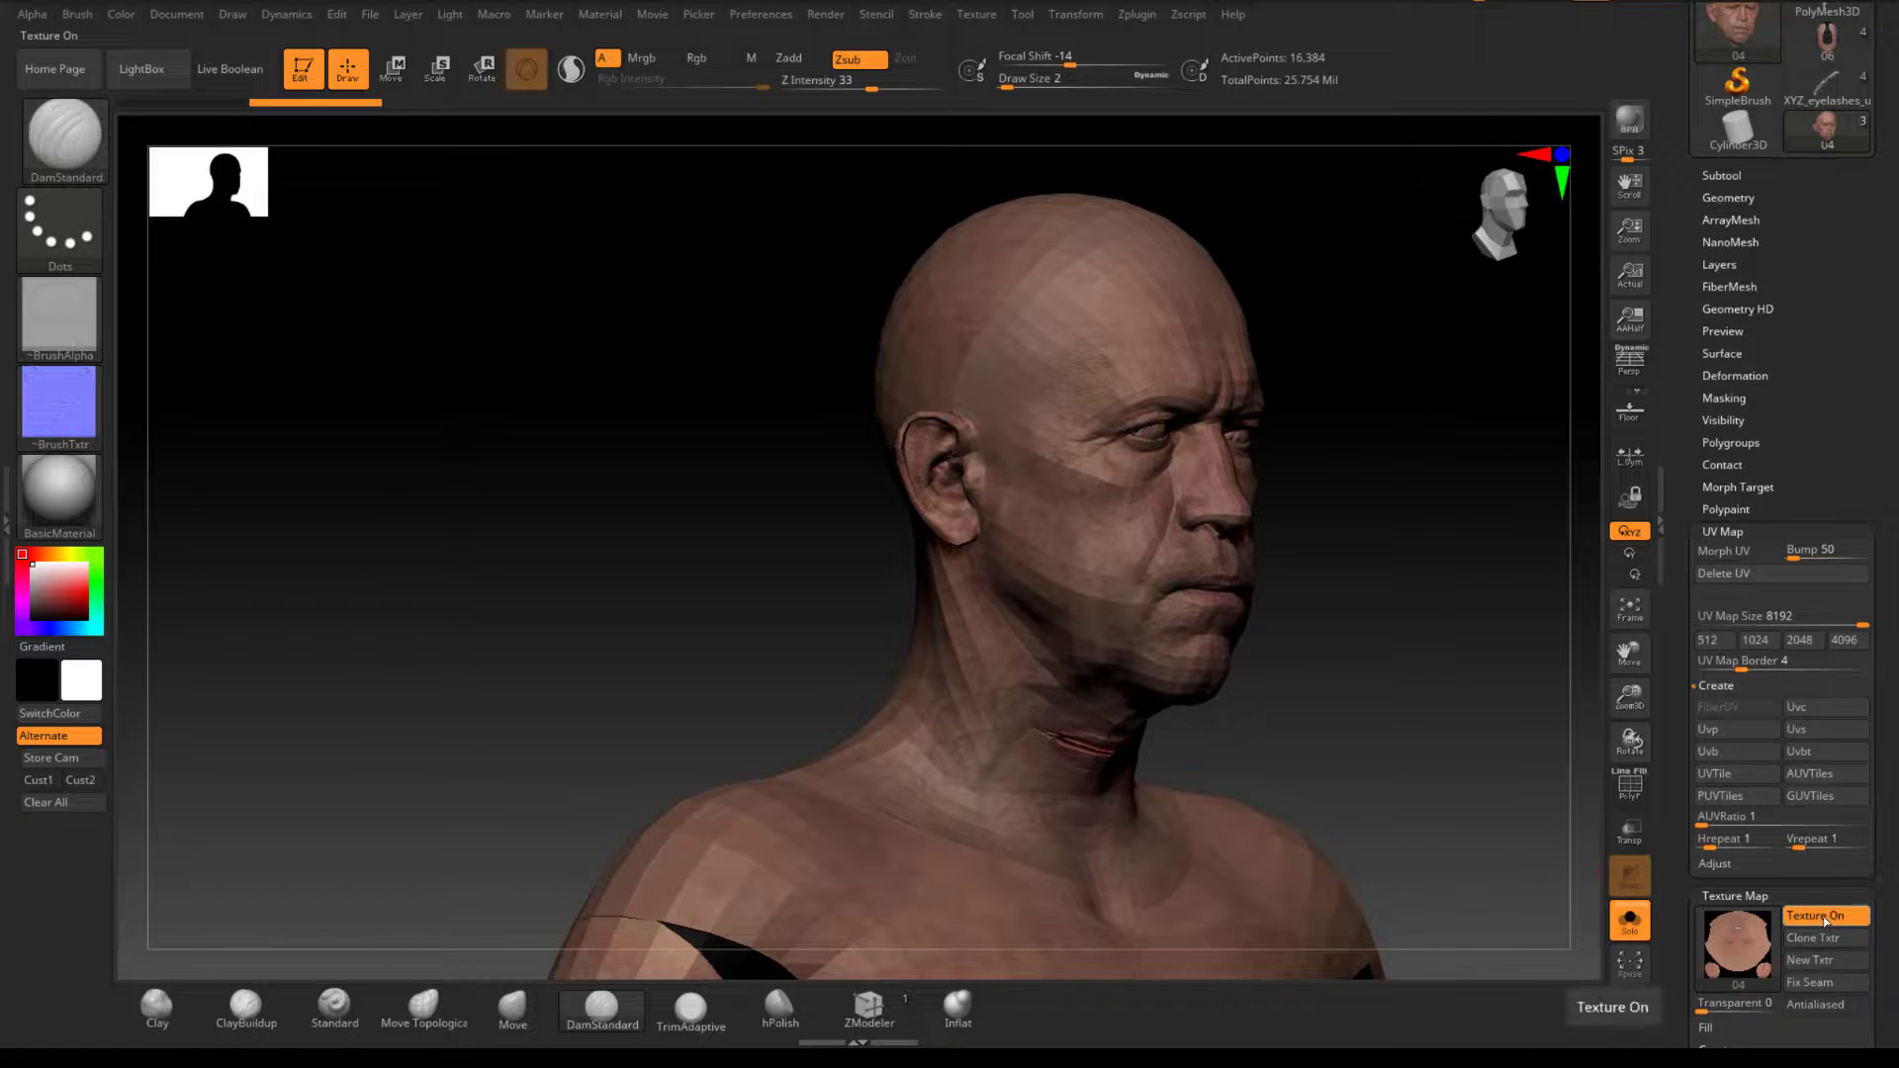
{"action": "left_click", "coordinate": [1824, 917]}
{"action": "left_click_drag", "start_coordinate": [1305, 732], "coordinate": [1378, 741]}
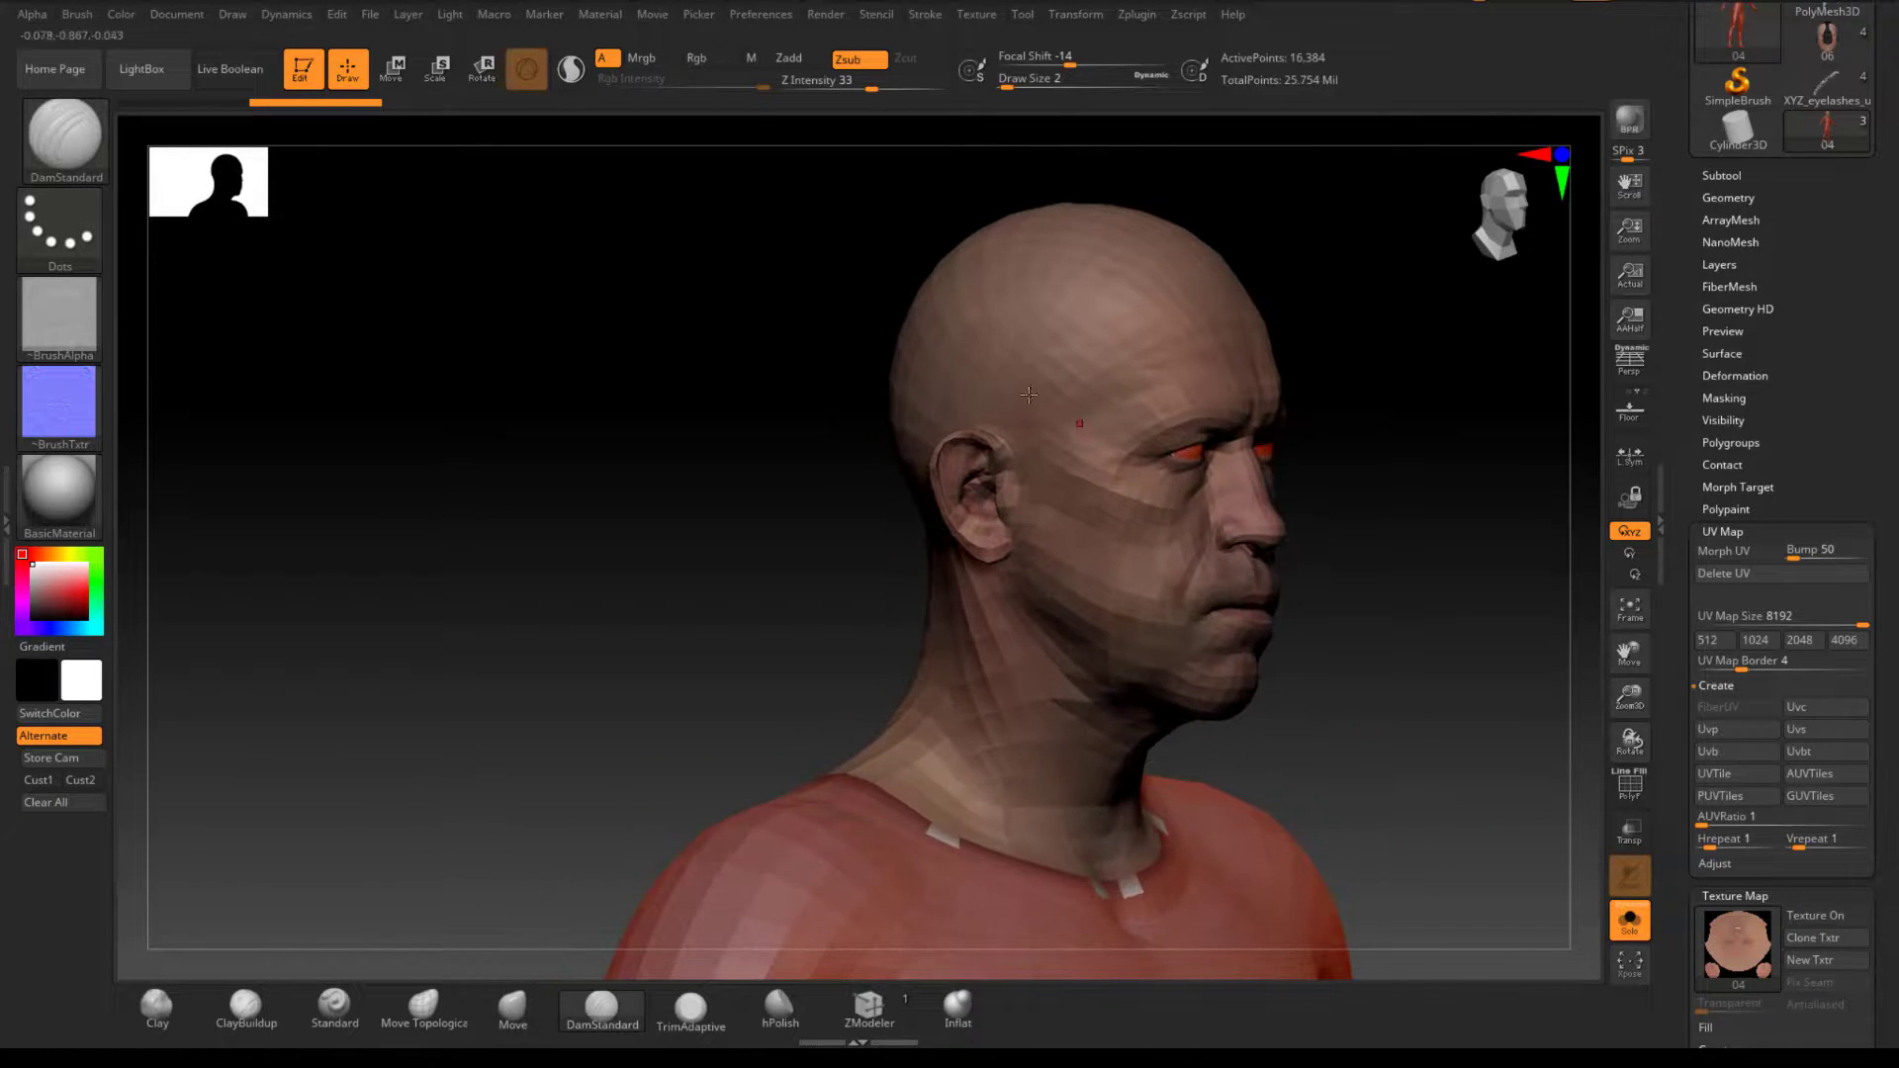
Step: Isolate the polygroup covering the back of the head and the neck
{"action": "left_click", "coordinate": [980, 333], "text": "ctrl+shift"}
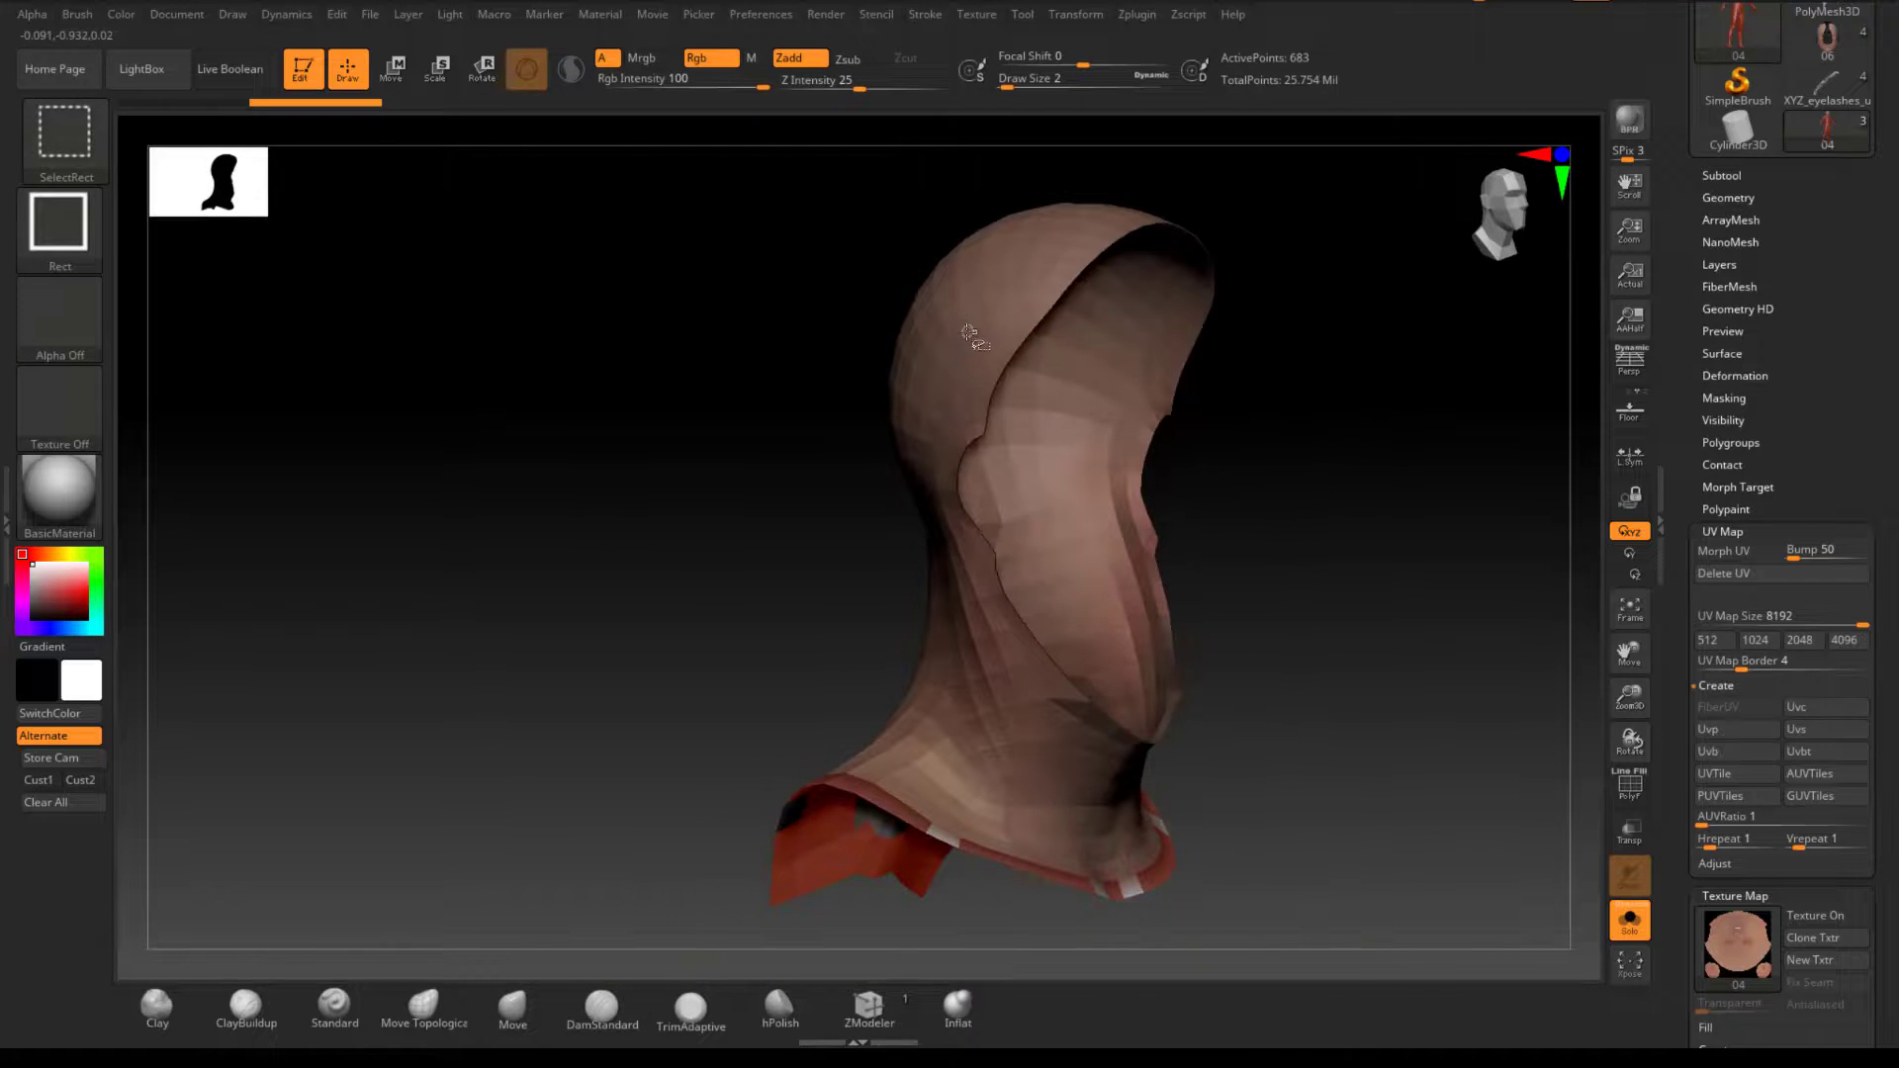
{"action": "mouse_move", "coordinate": [1326, 547]}
{"action": "left_mouse_down"}
{"action": "mouse_move", "coordinate": [1220, 542]}
{"action": "mouse_move", "coordinate": [1356, 555]}
{"action": "mouse_move", "coordinate": [1166, 550]}
{"action": "mouse_move", "coordinate": [1324, 573]}
{"action": "left_mouse_up"}
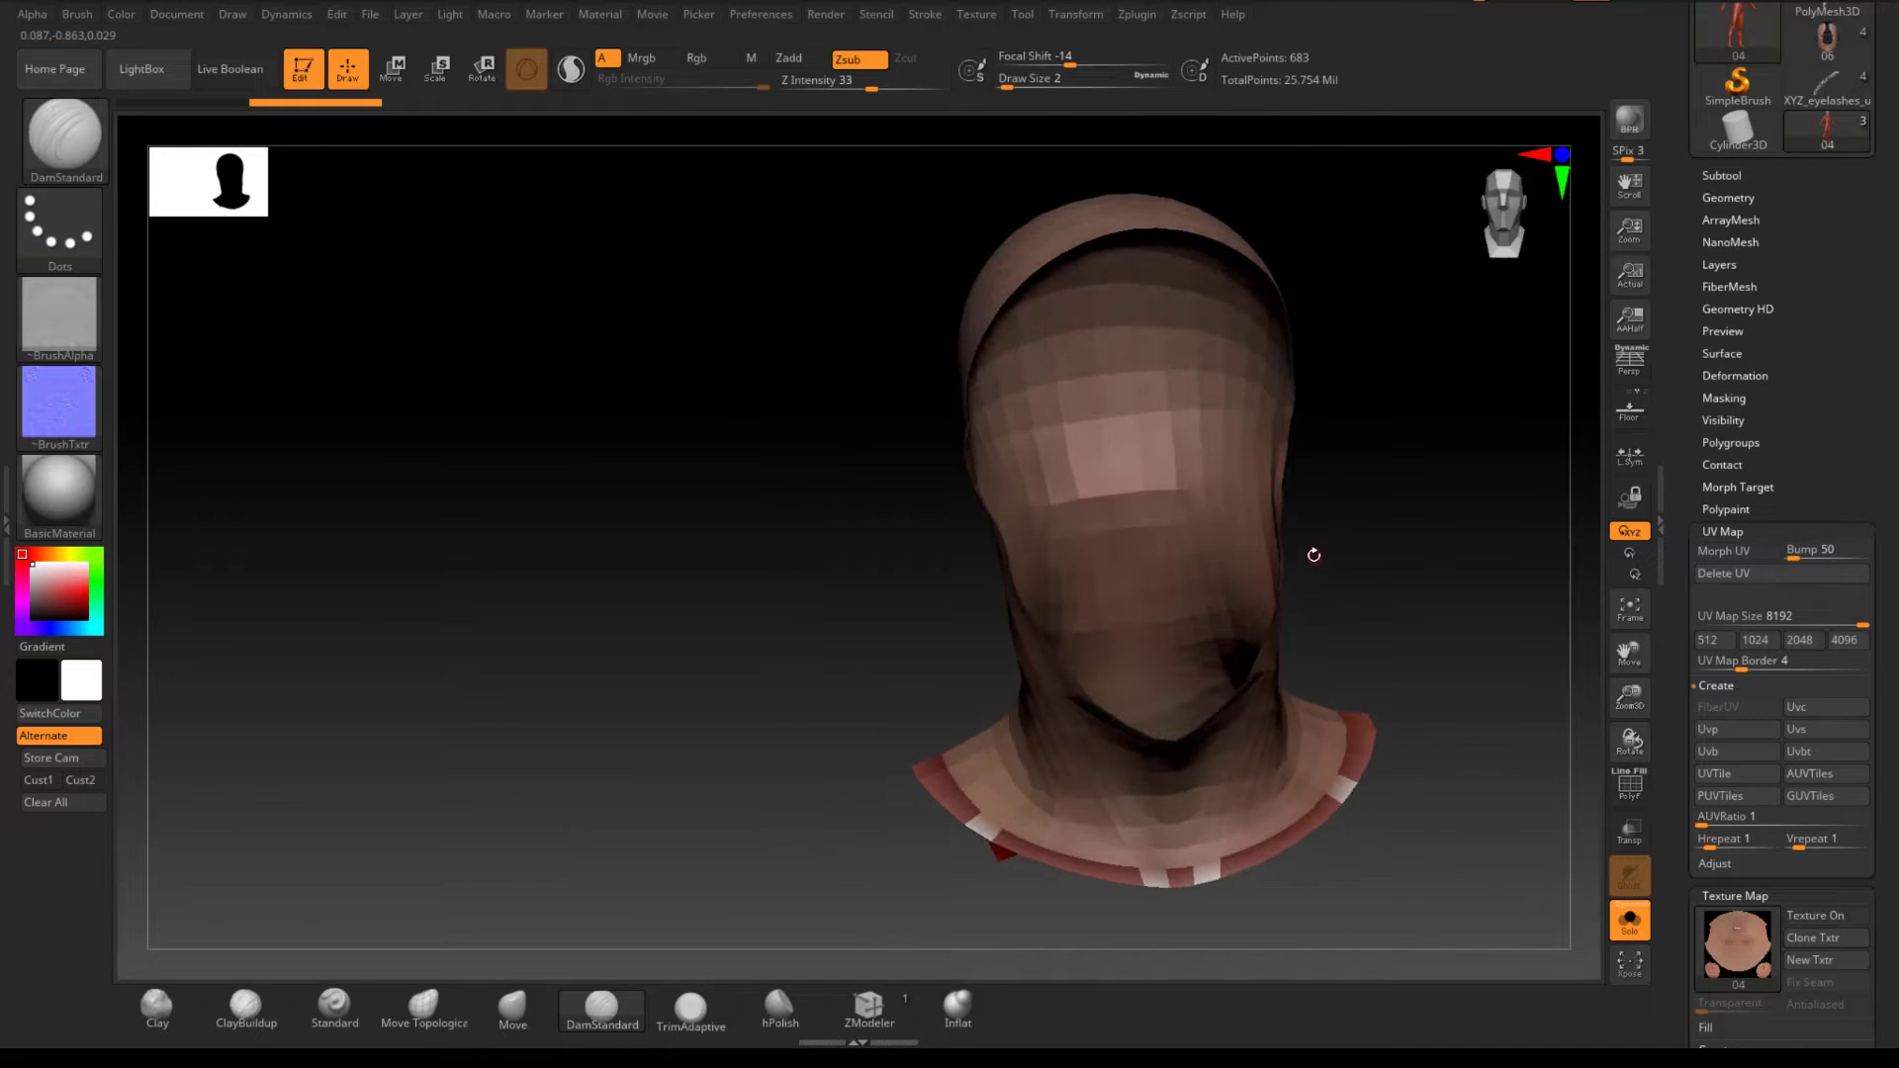
{"action": "left_click", "coordinate": [1267, 712], "text": "ctrl+shift"}
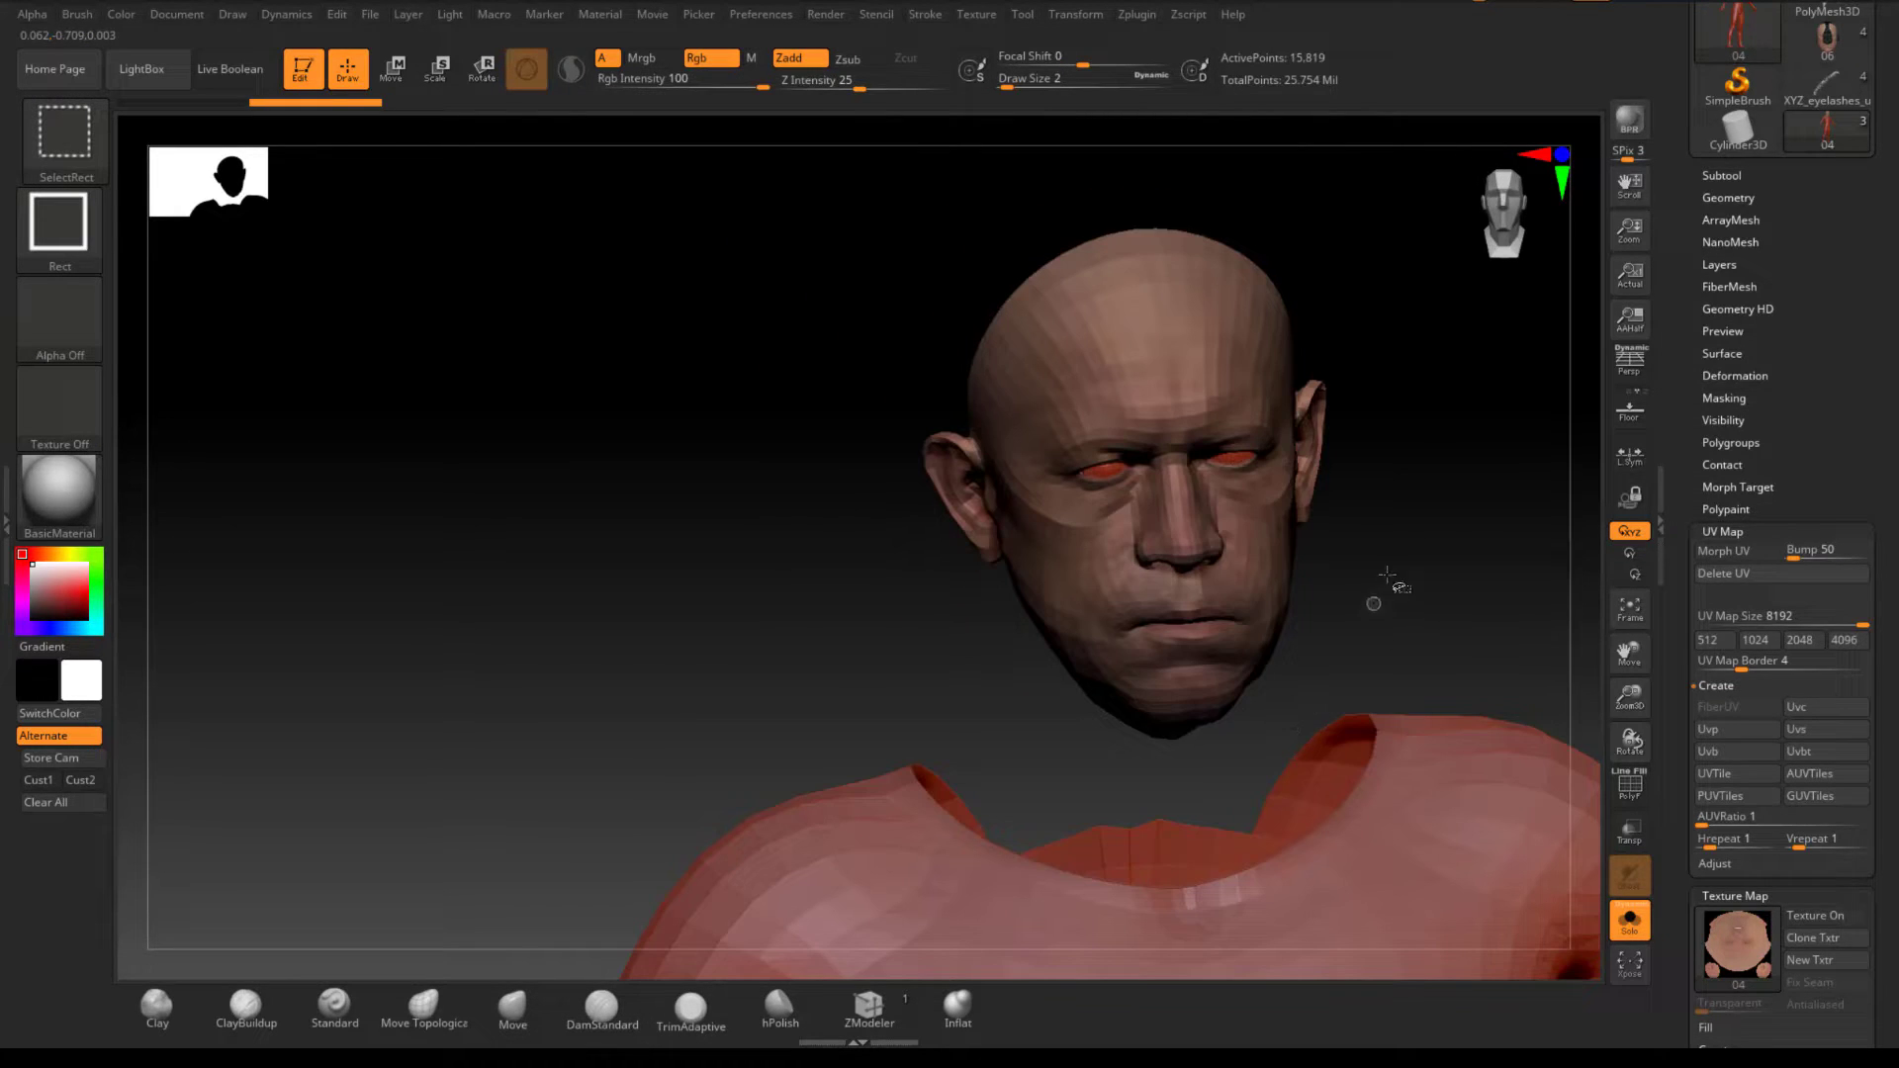
{"action": "left_click", "coordinate": [1289, 725], "text": "ctrl+shift"}
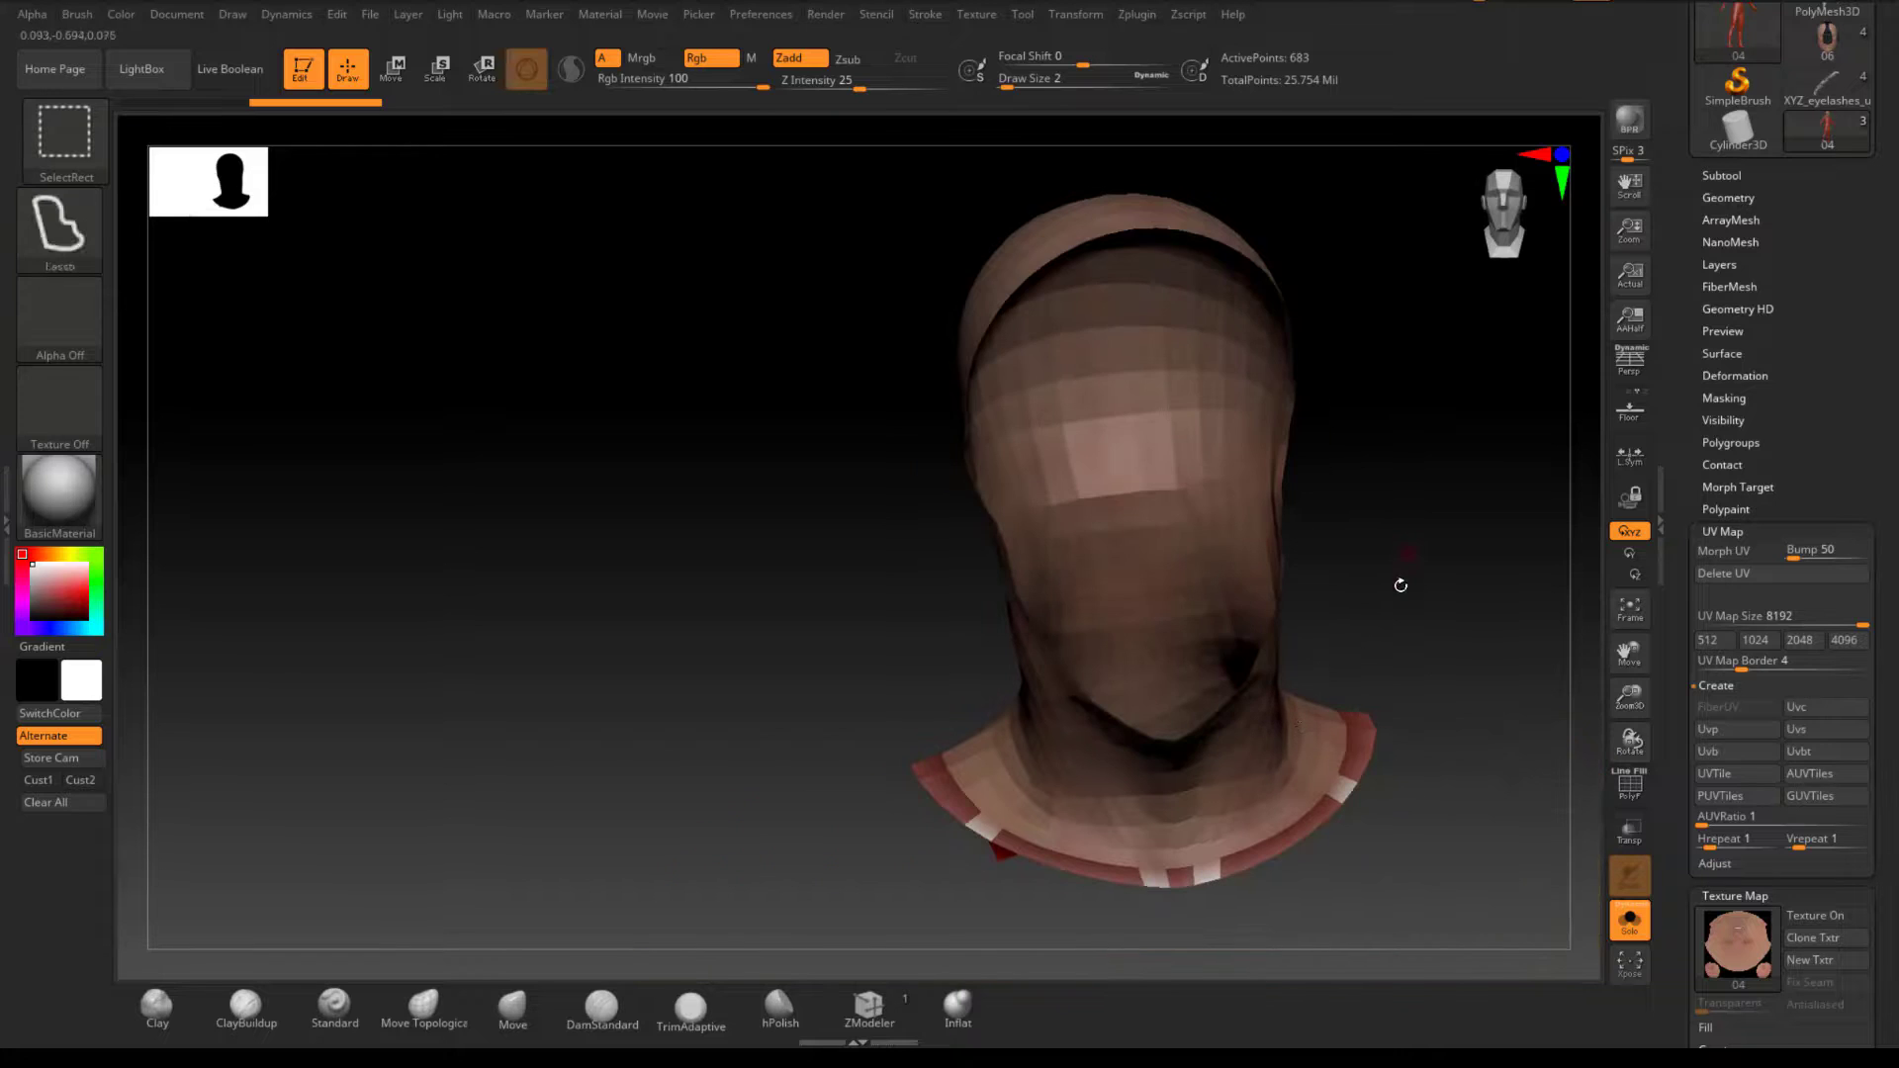
Step: Raise the isolated head-and-neck part to a higher subdivision level and create a texture map from its polypaint
{"action": "mouse_move", "coordinate": [1402, 584]}
{"action": "left_mouse_down"}
{"action": "mouse_move", "coordinate": [1385, 584]}
{"action": "mouse_move", "coordinate": [1420, 587]}
{"action": "mouse_move", "coordinate": [1384, 608]}
{"action": "left_mouse_up"}
{"action": "key", "text": "ctrl+d"}
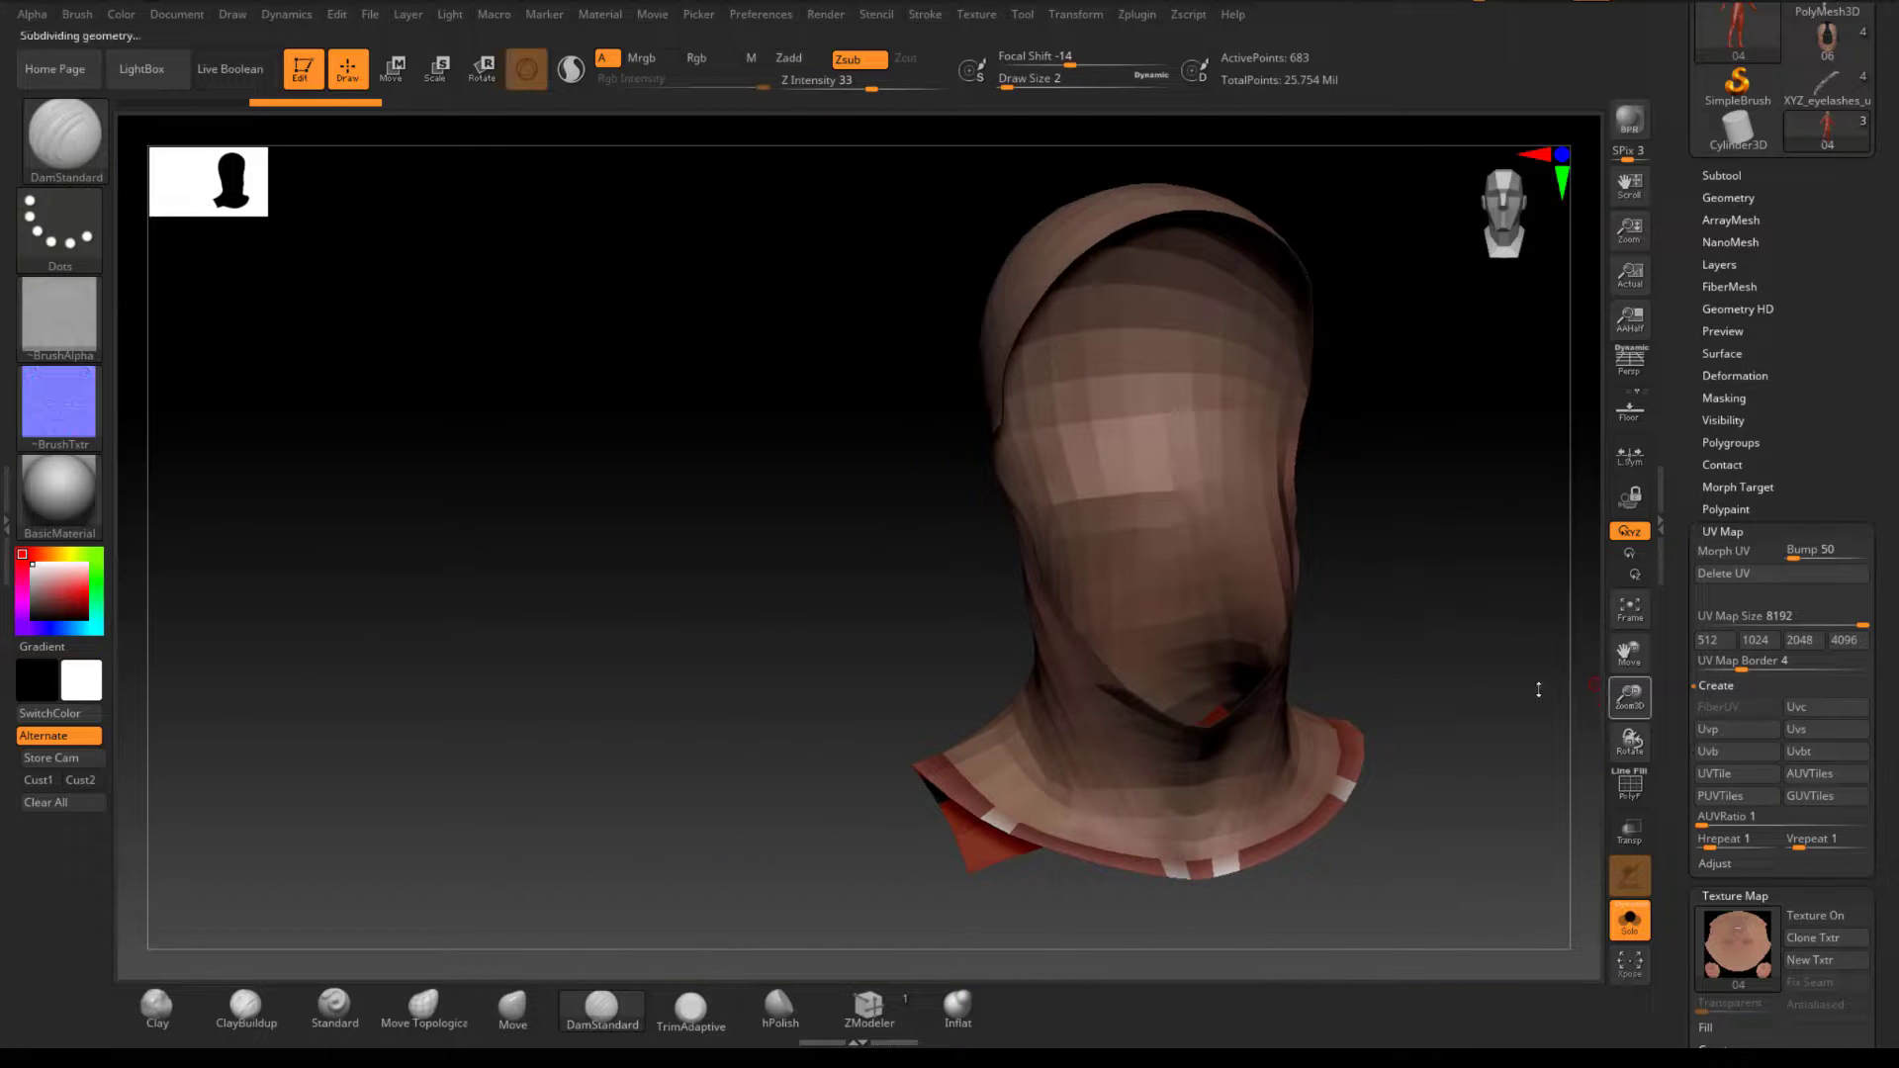
{"action": "key", "text": "ctrl+d"}
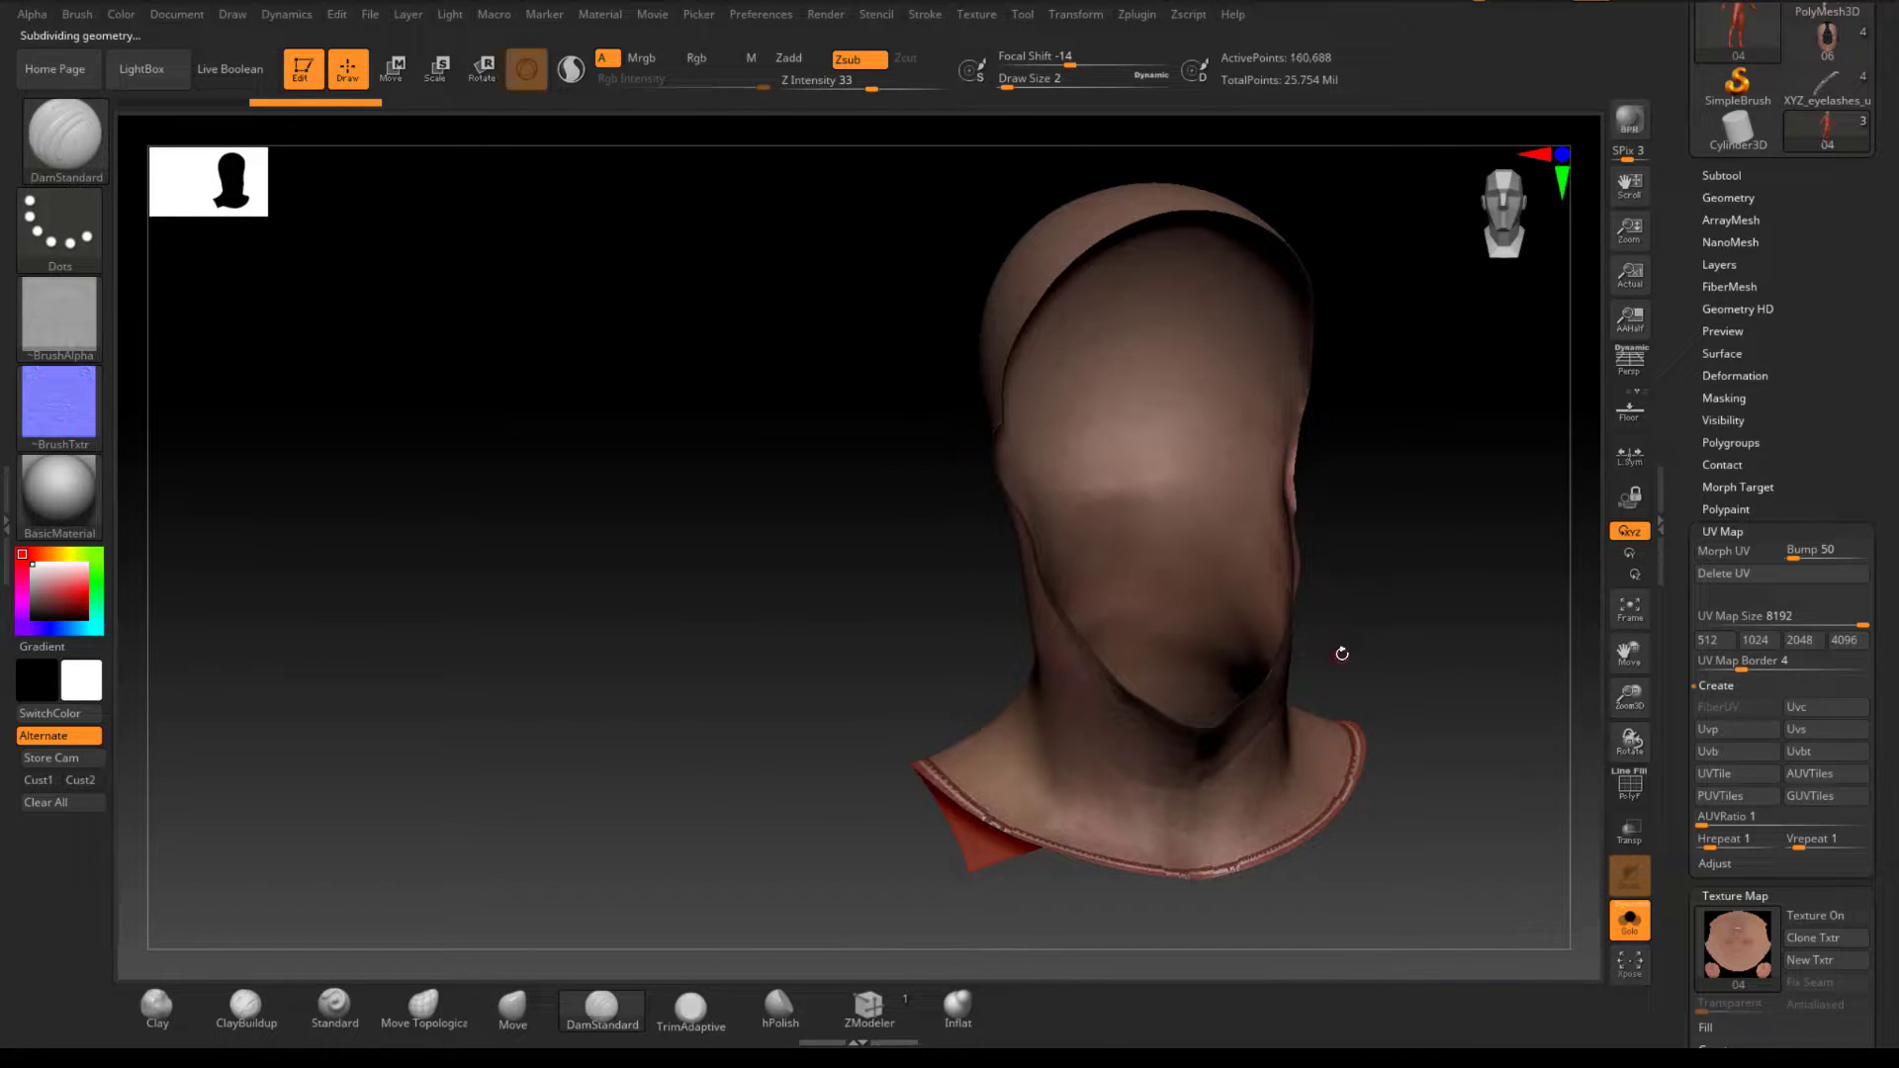
{"action": "left_click_drag", "start_coordinate": [1425, 601], "coordinate": [1434, 600]}
{"action": "left_click_drag", "start_coordinate": [1680, 618], "coordinate": [1680, 588]}
{"action": "scroll", "coordinate": [1680, 588], "scroll_direction": "down", "scroll_amount": 4}
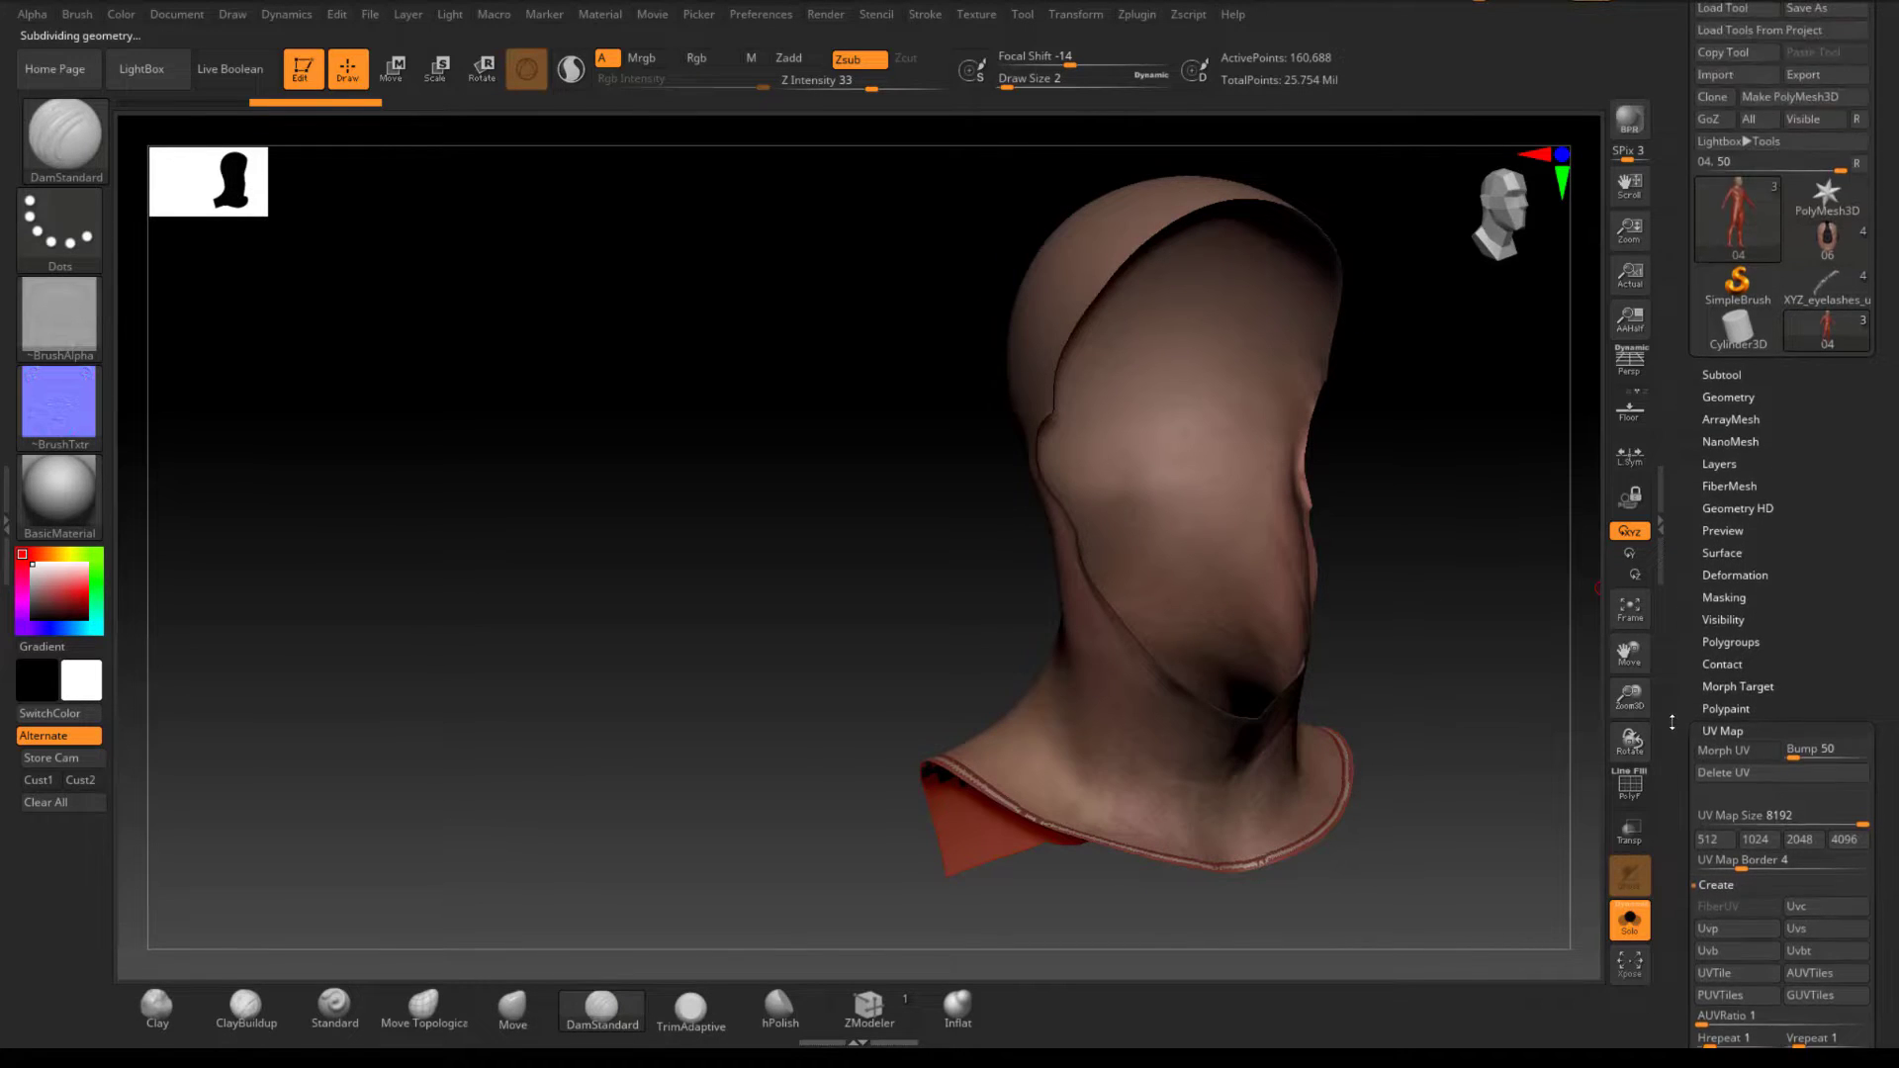
{"action": "scroll", "coordinate": [1702, 490], "scroll_direction": "down", "scroll_amount": 2}
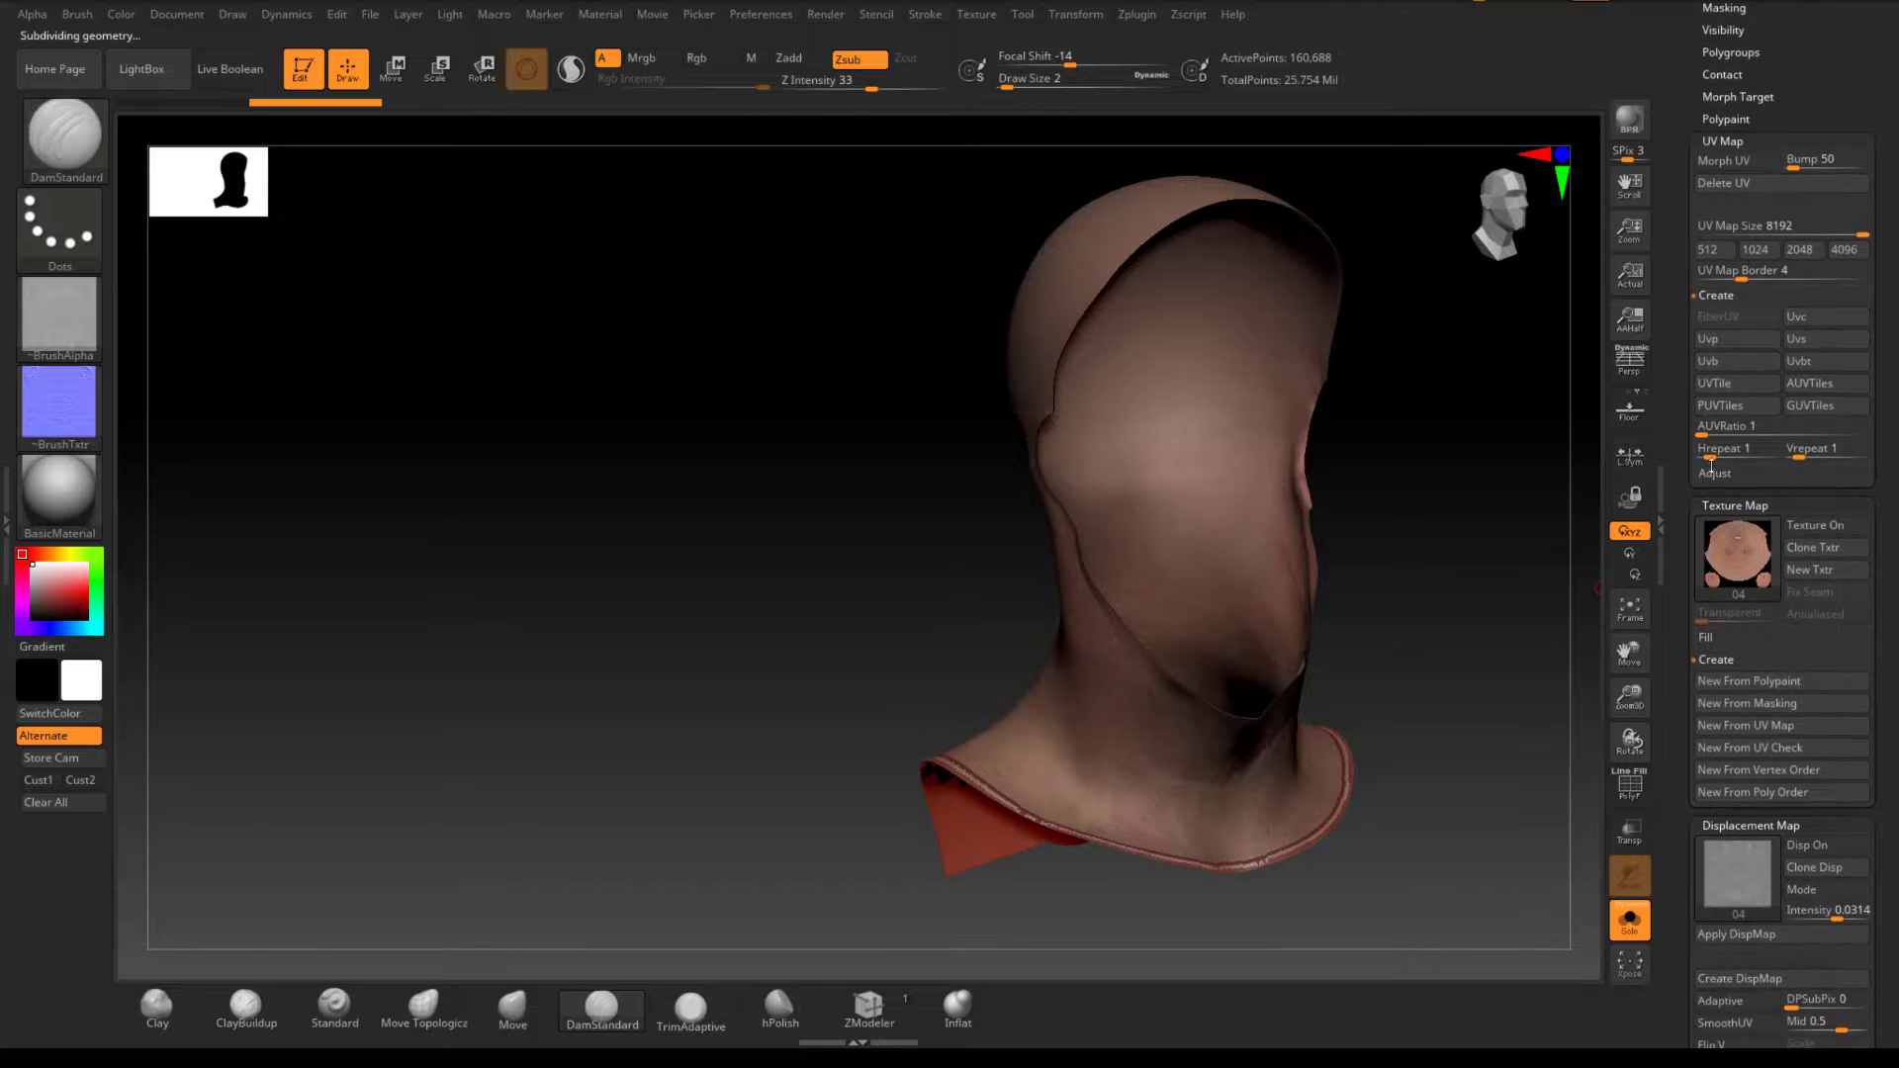
{"action": "left_click", "coordinate": [1755, 682]}
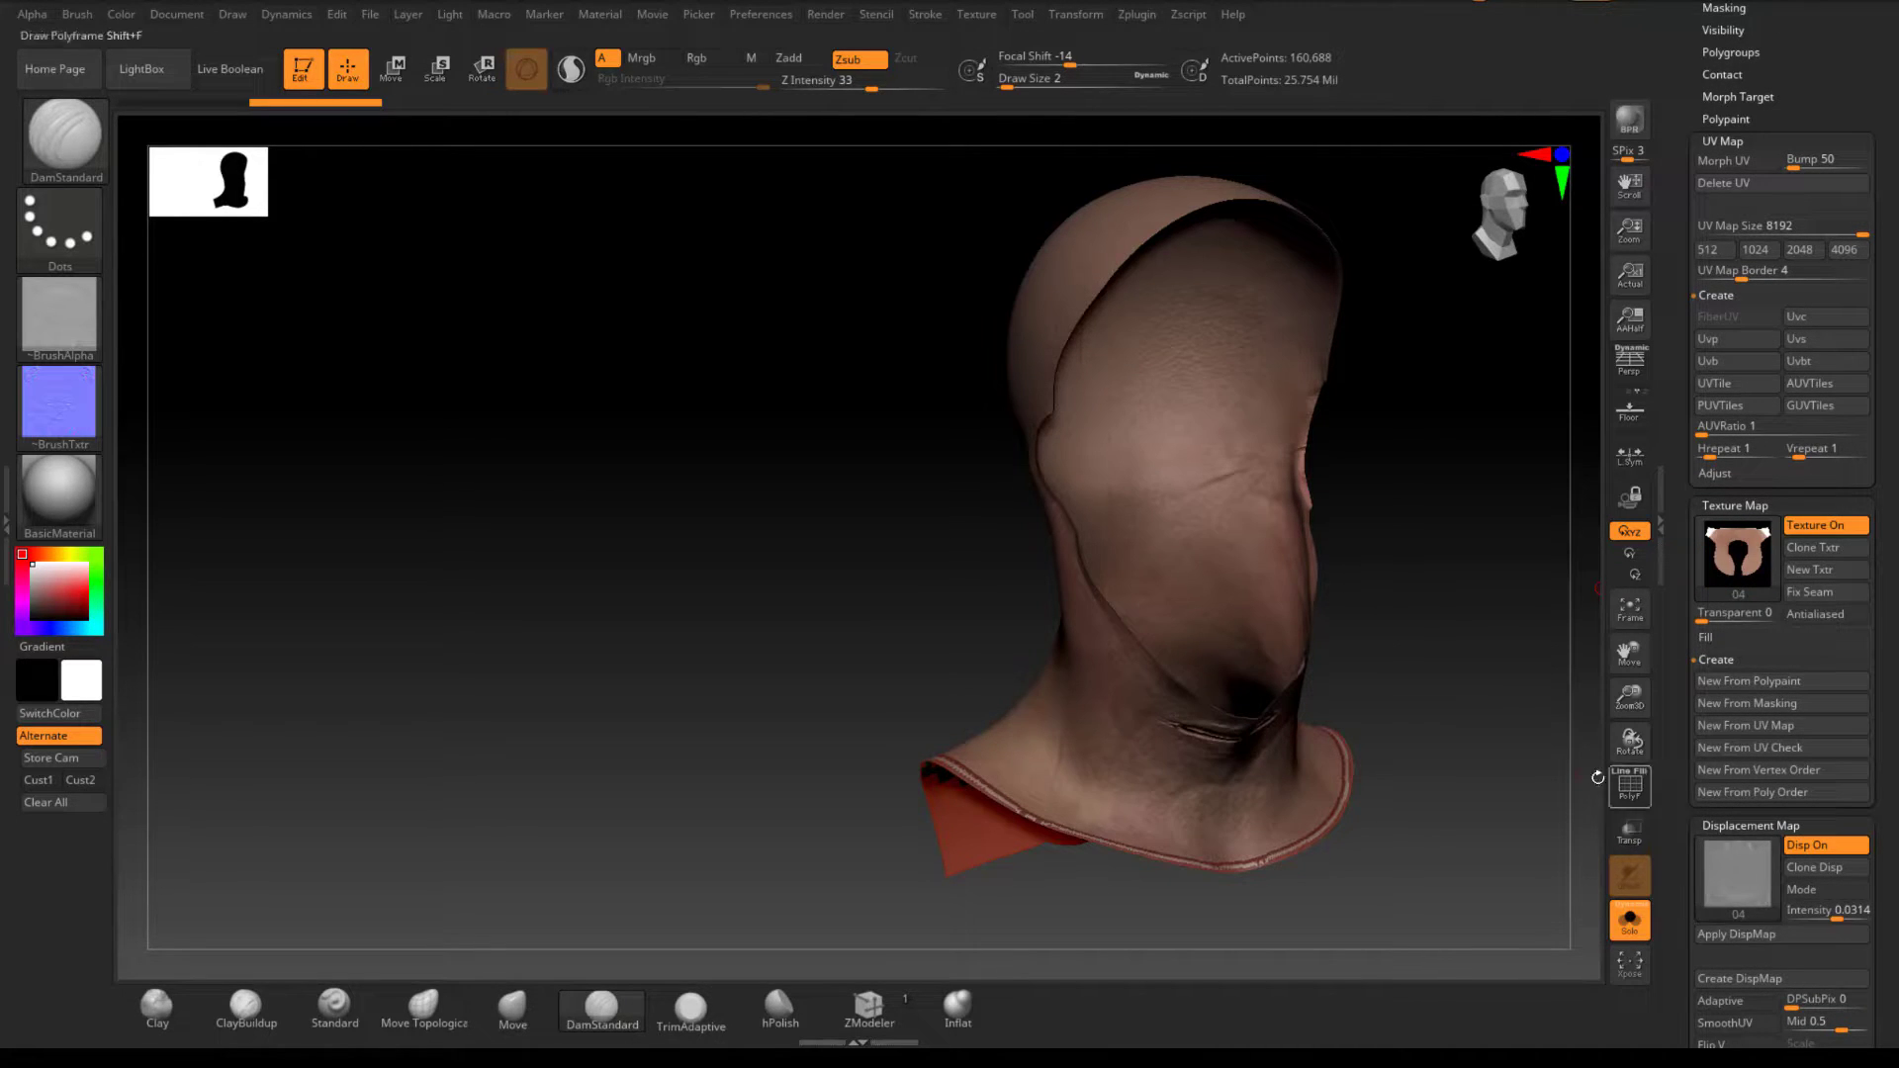
Step: Lower the isolated head-and-neck part to its lowest subdivision level and create its displacement and normal maps
{"action": "left_click_drag", "start_coordinate": [1469, 729], "coordinate": [1448, 707]}
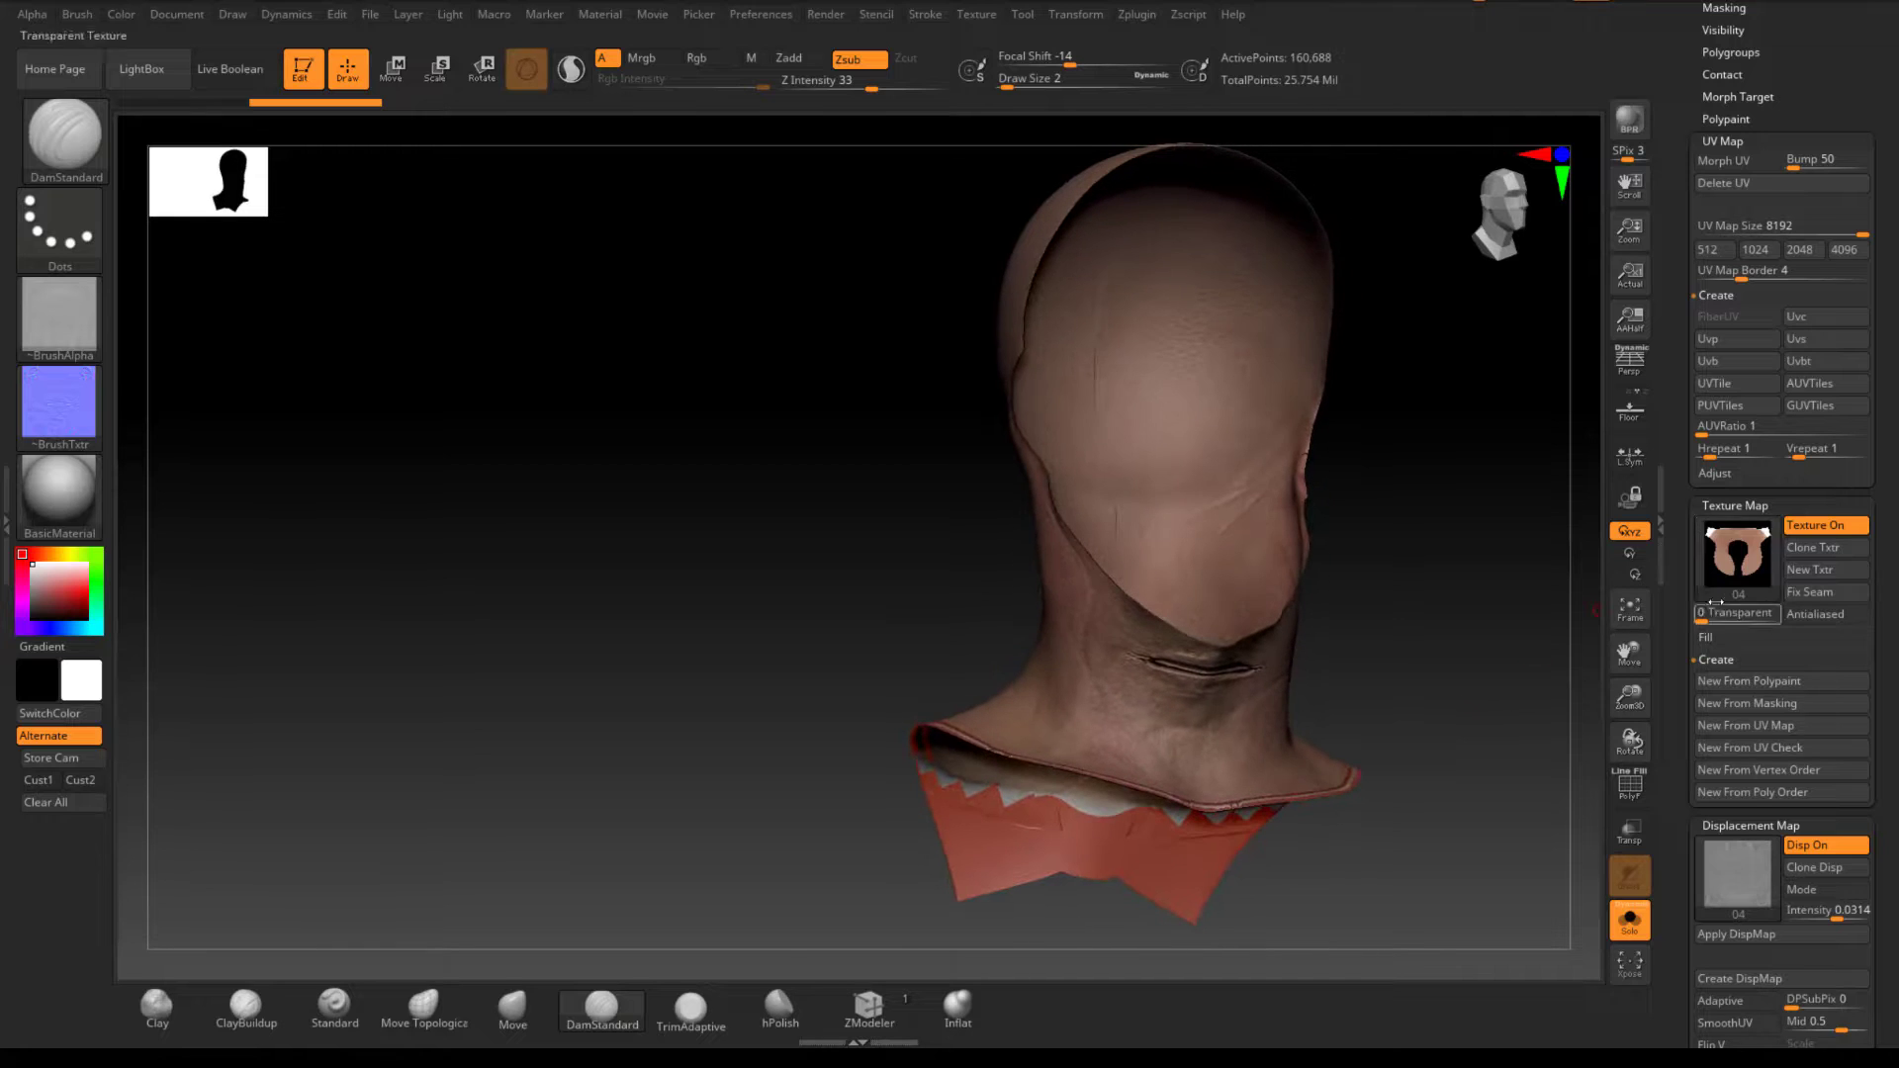
{"action": "scroll", "coordinate": [1706, 939], "scroll_direction": "down", "scroll_amount": 4}
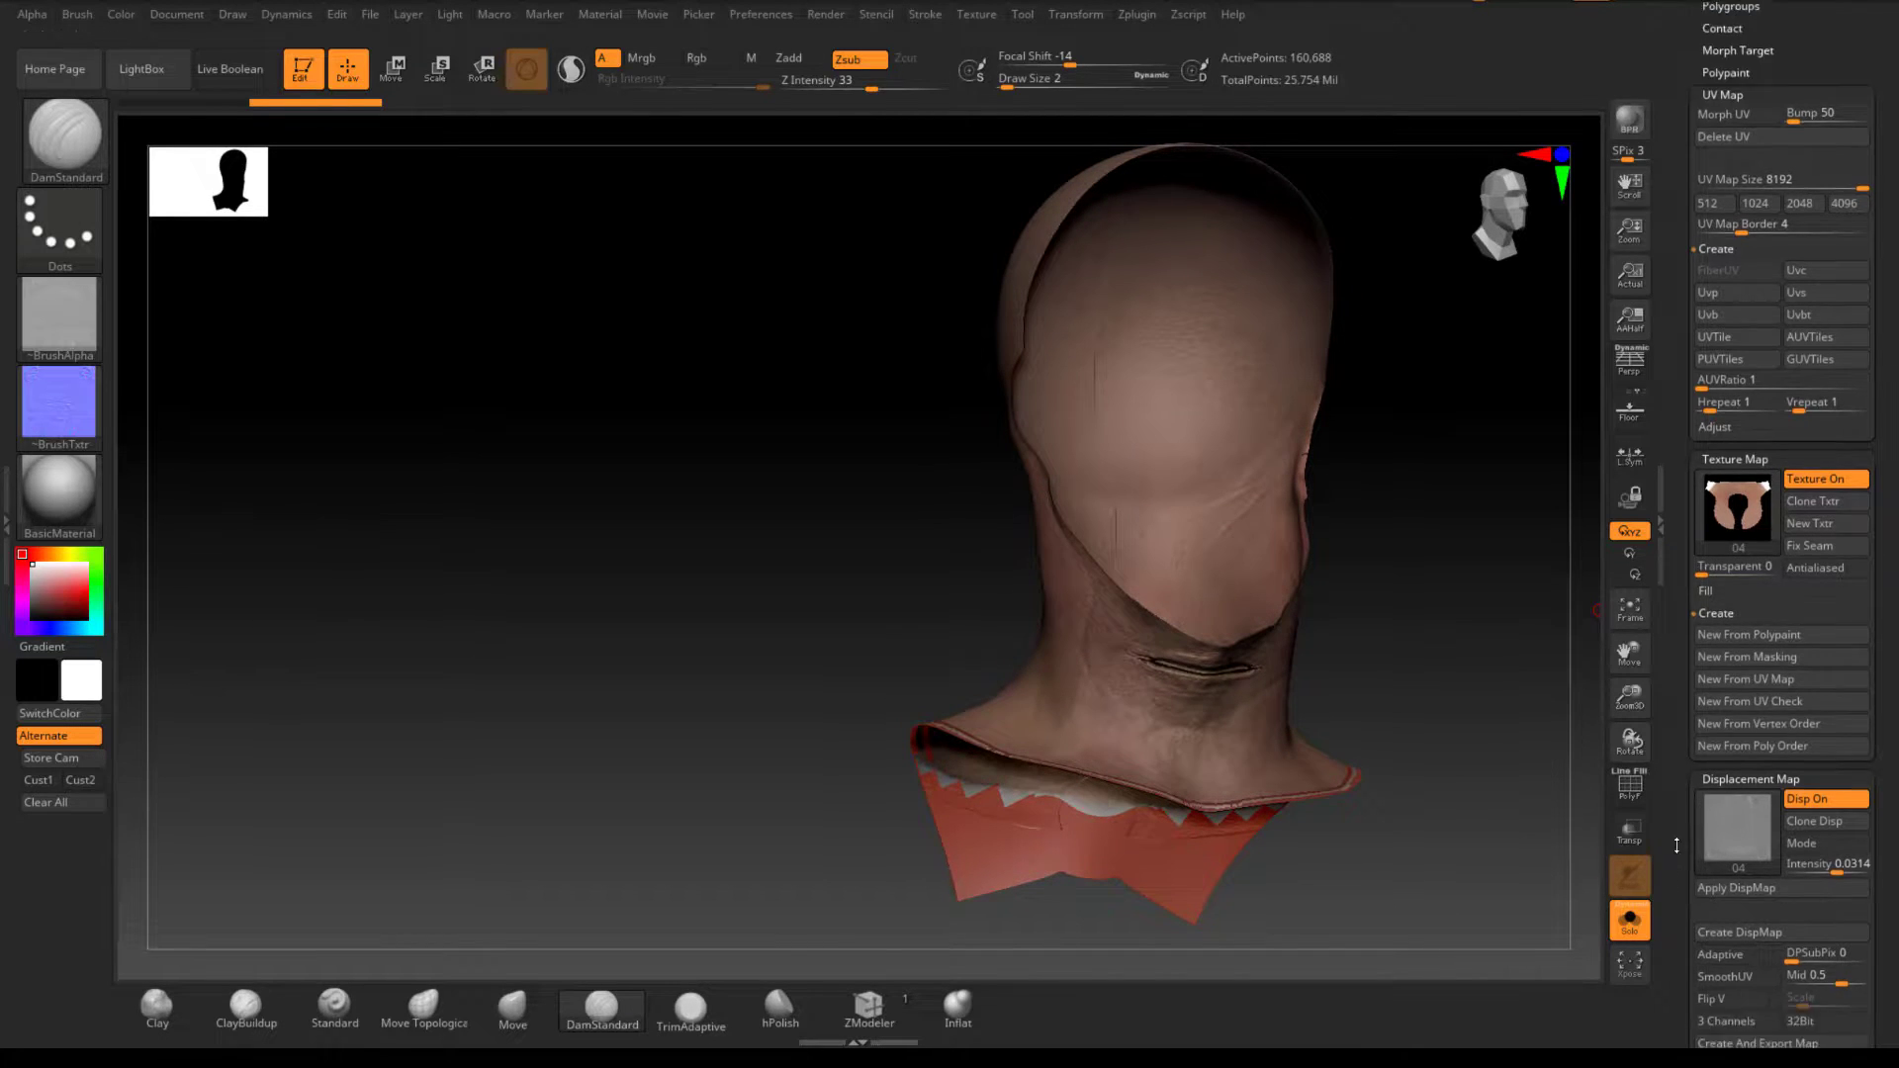
{"action": "key", "text": "shift"}
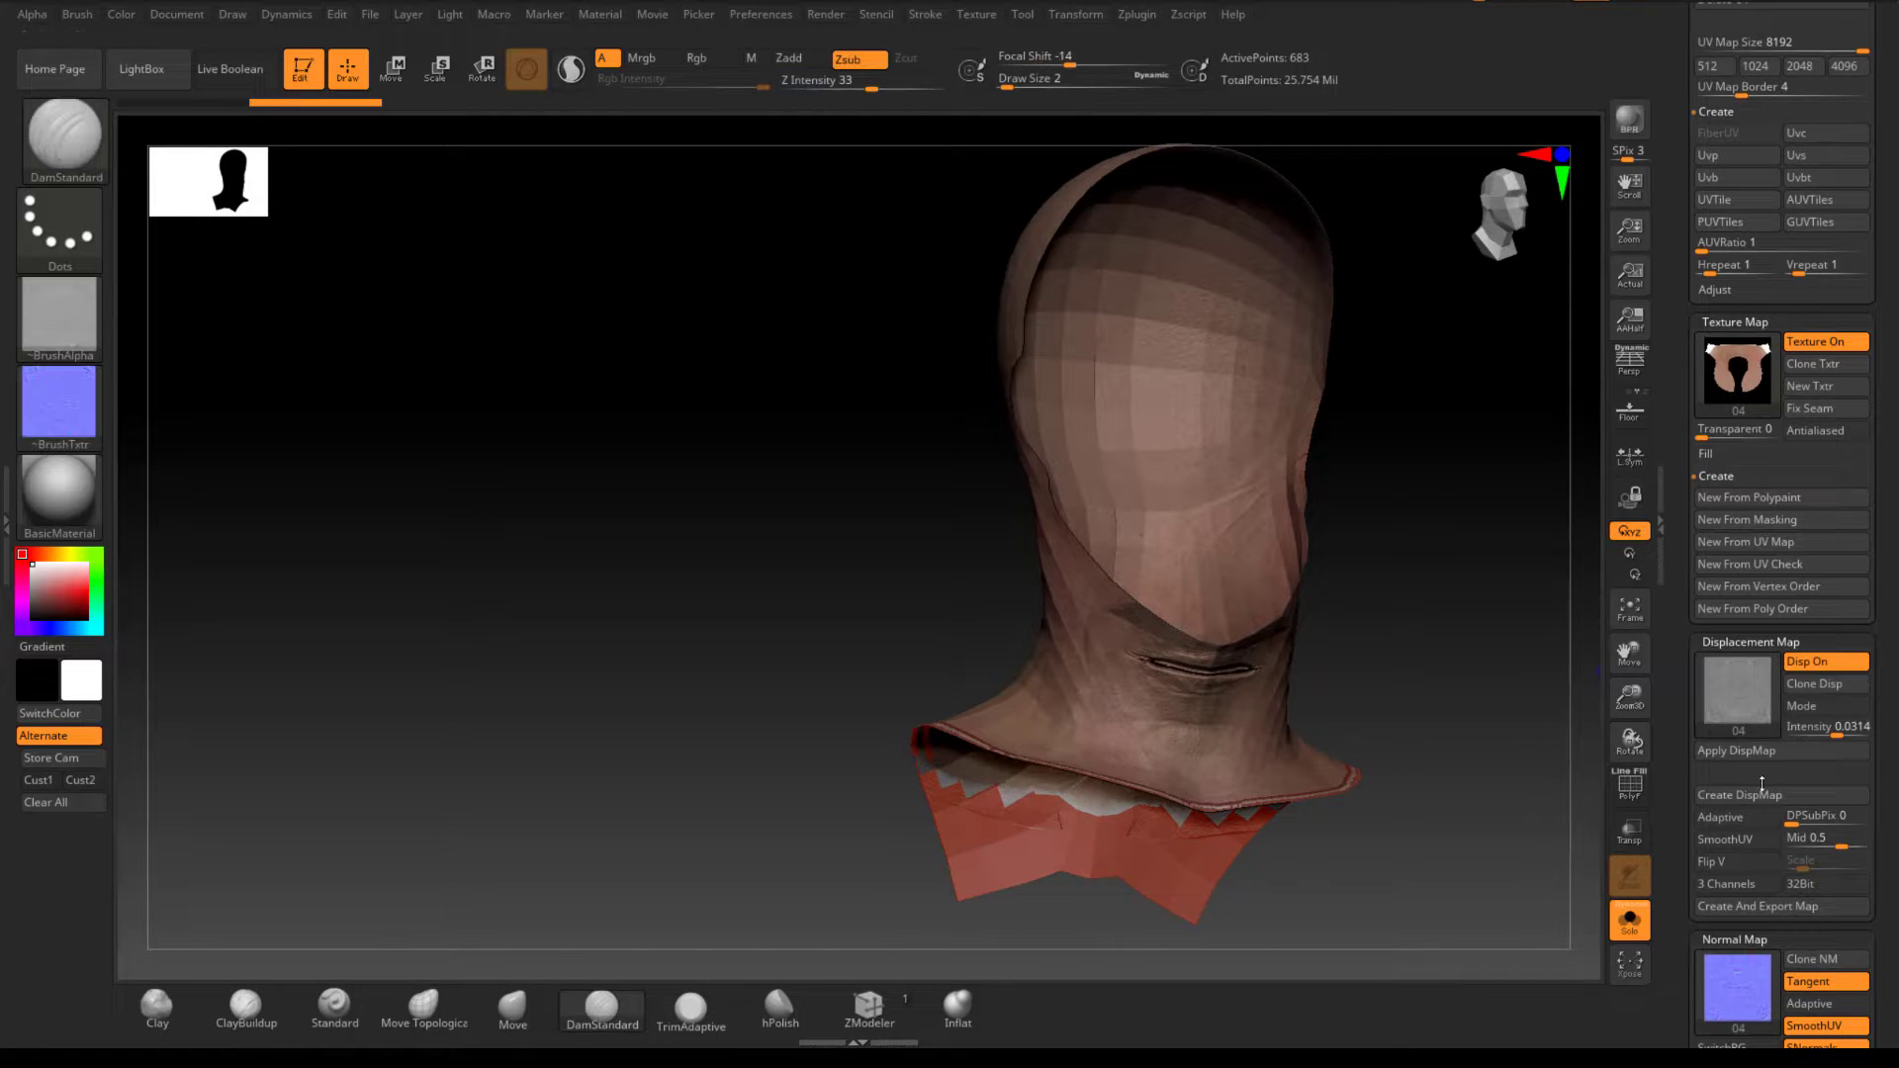
{"action": "left_click", "coordinate": [1822, 663]}
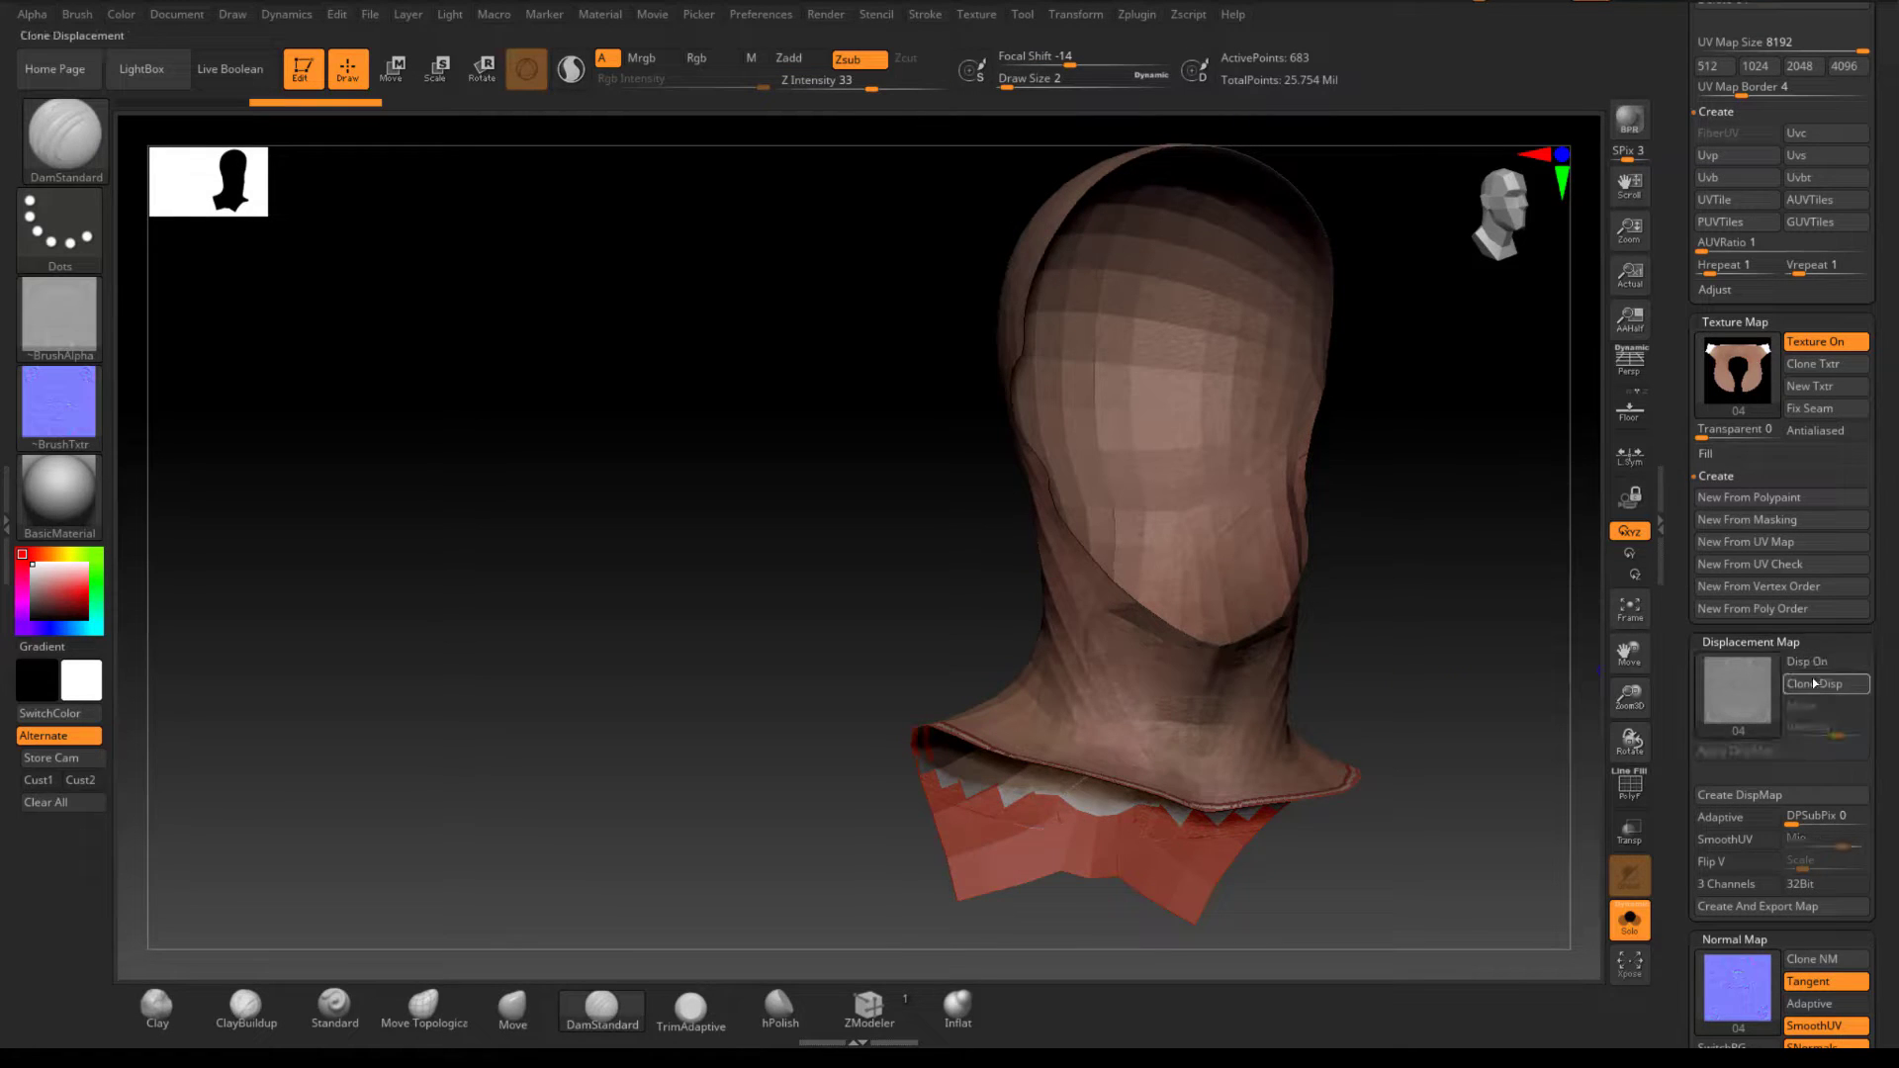
{"action": "left_click", "coordinate": [1752, 795]}
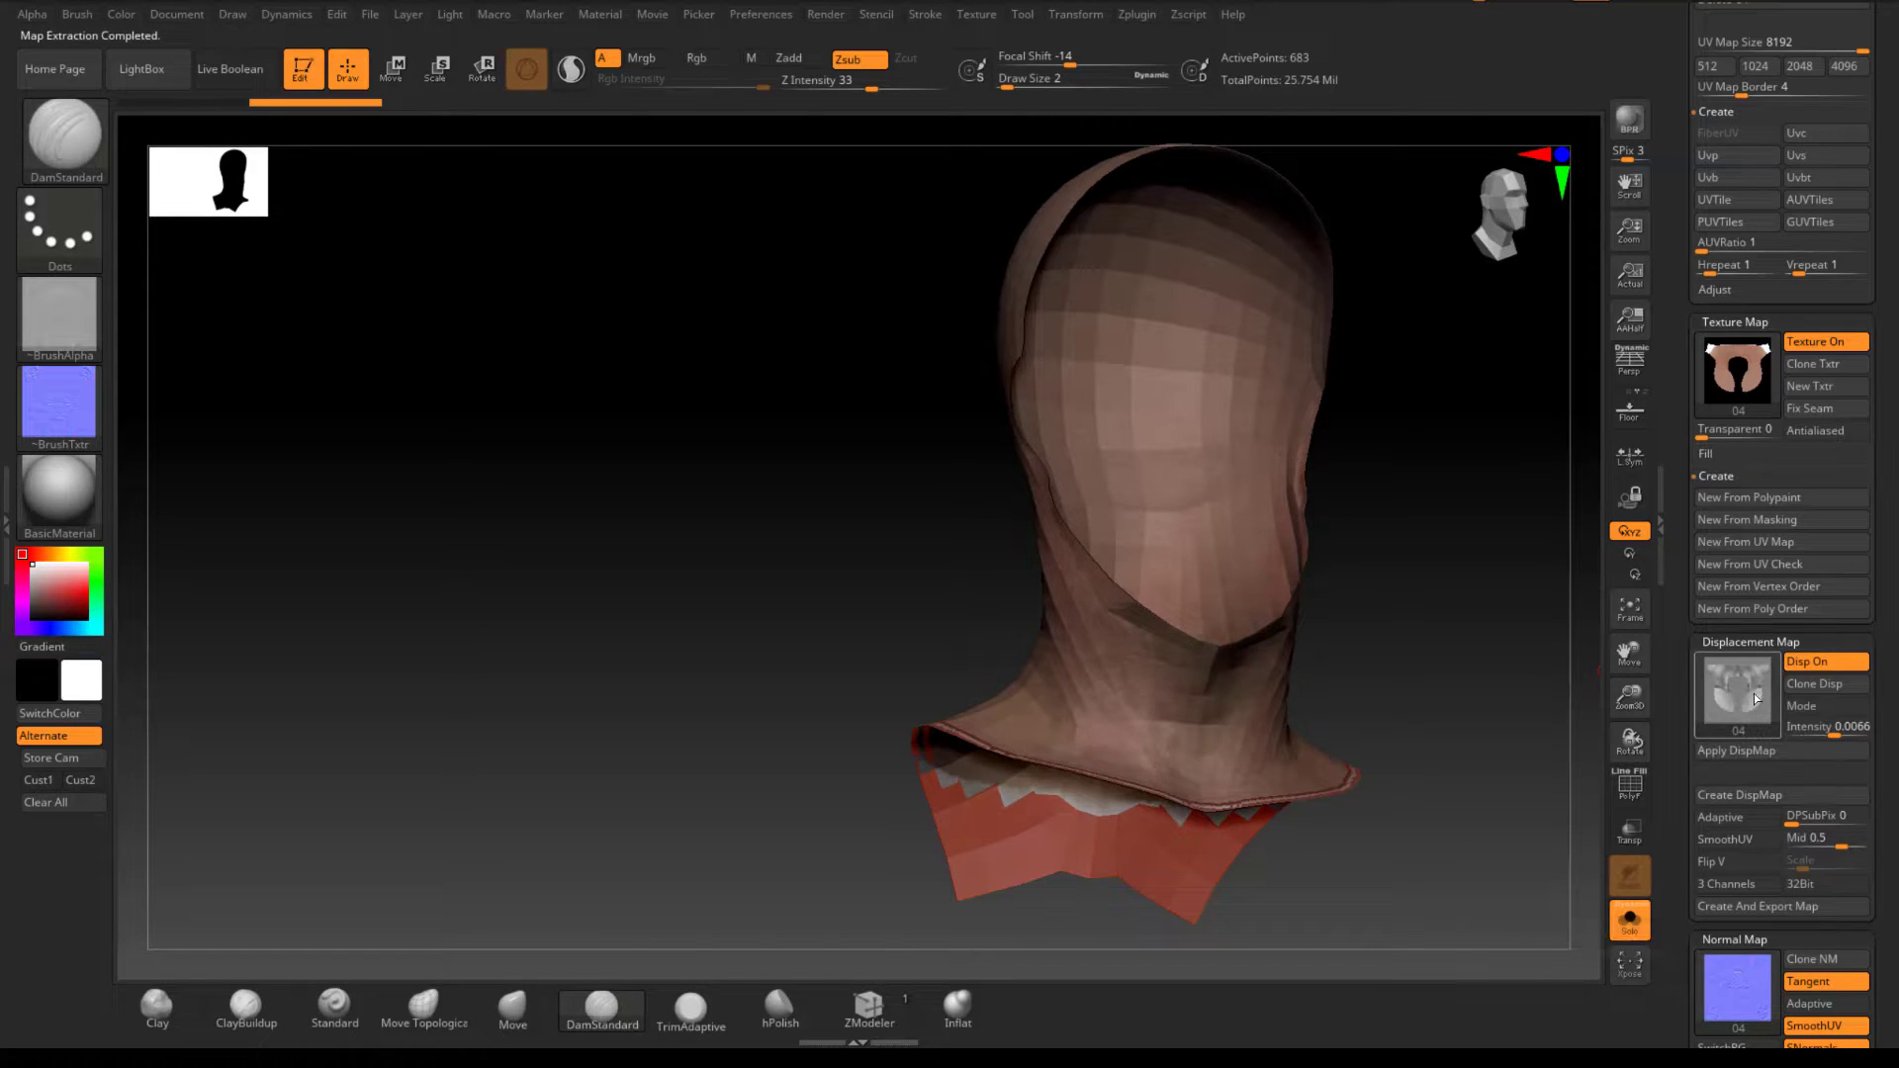
{"action": "scroll", "coordinate": [1678, 942], "scroll_direction": "down", "scroll_amount": 3}
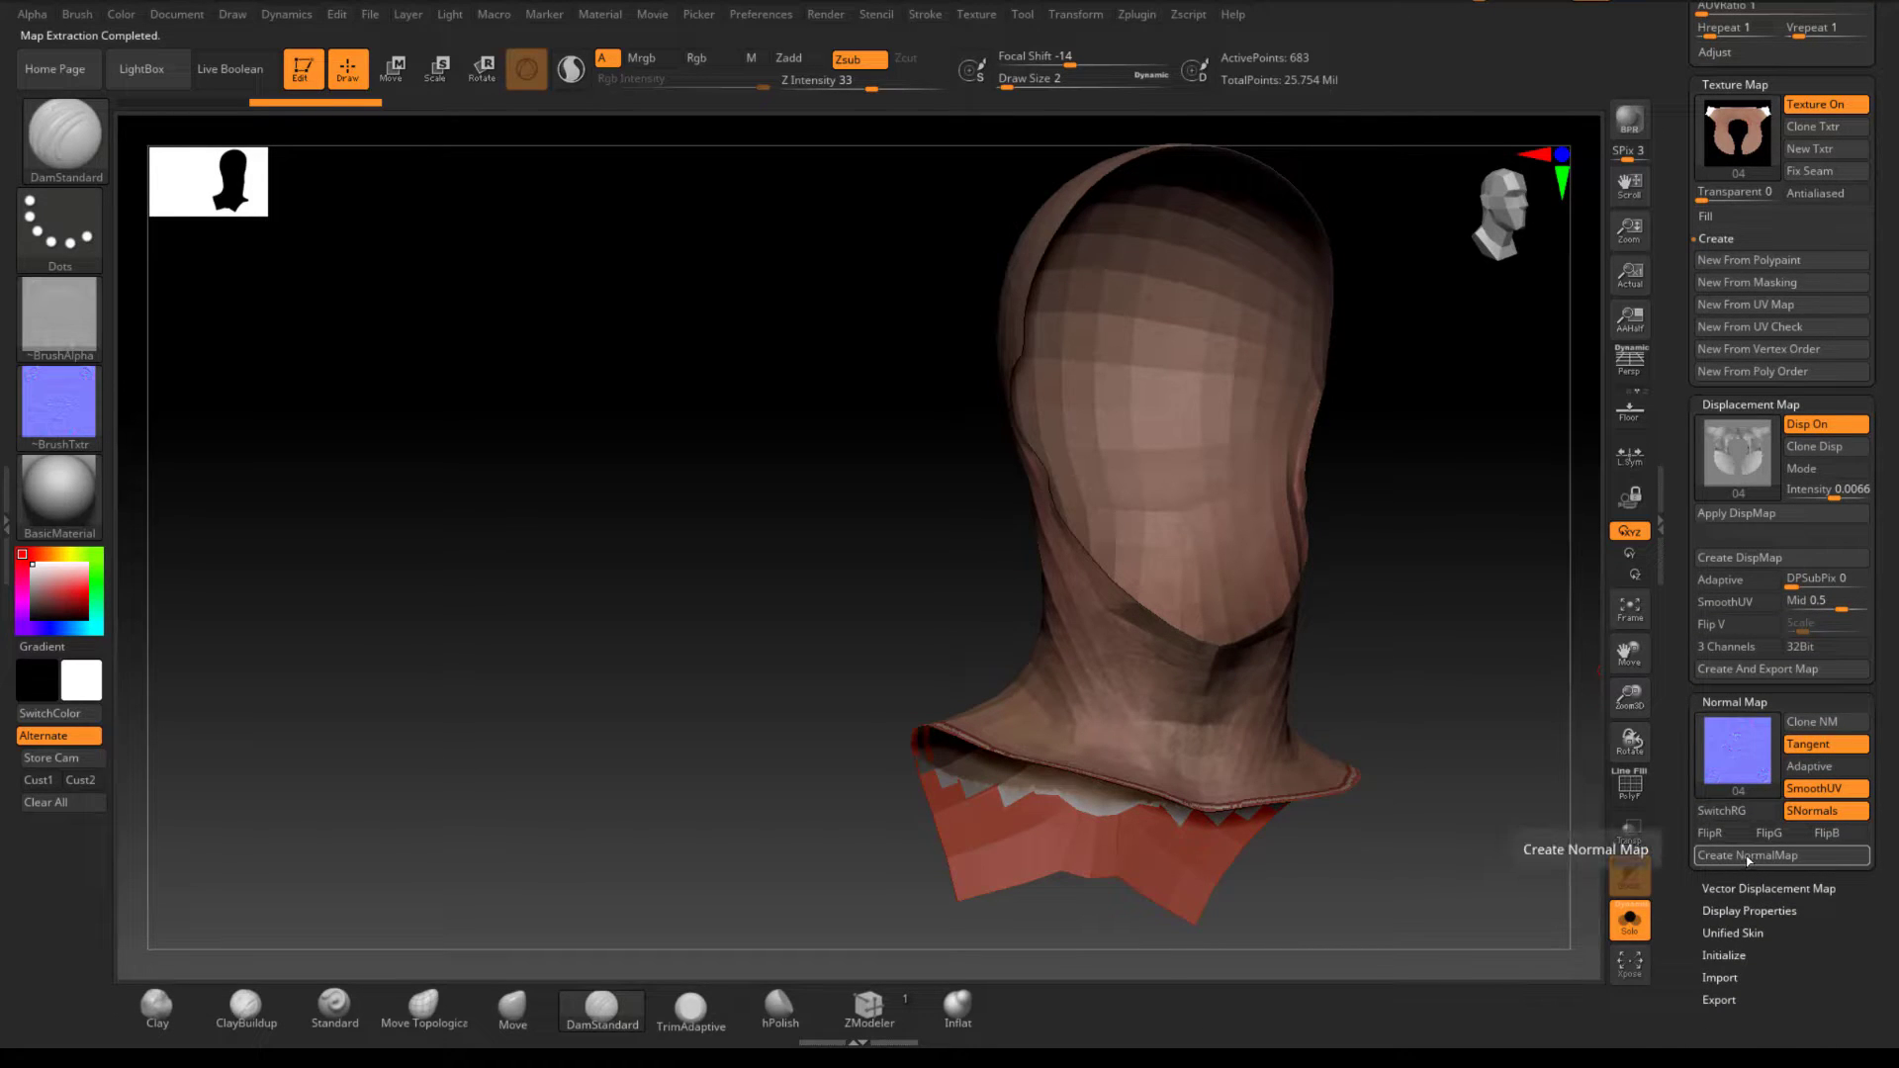
{"action": "left_click", "coordinate": [1737, 858]}
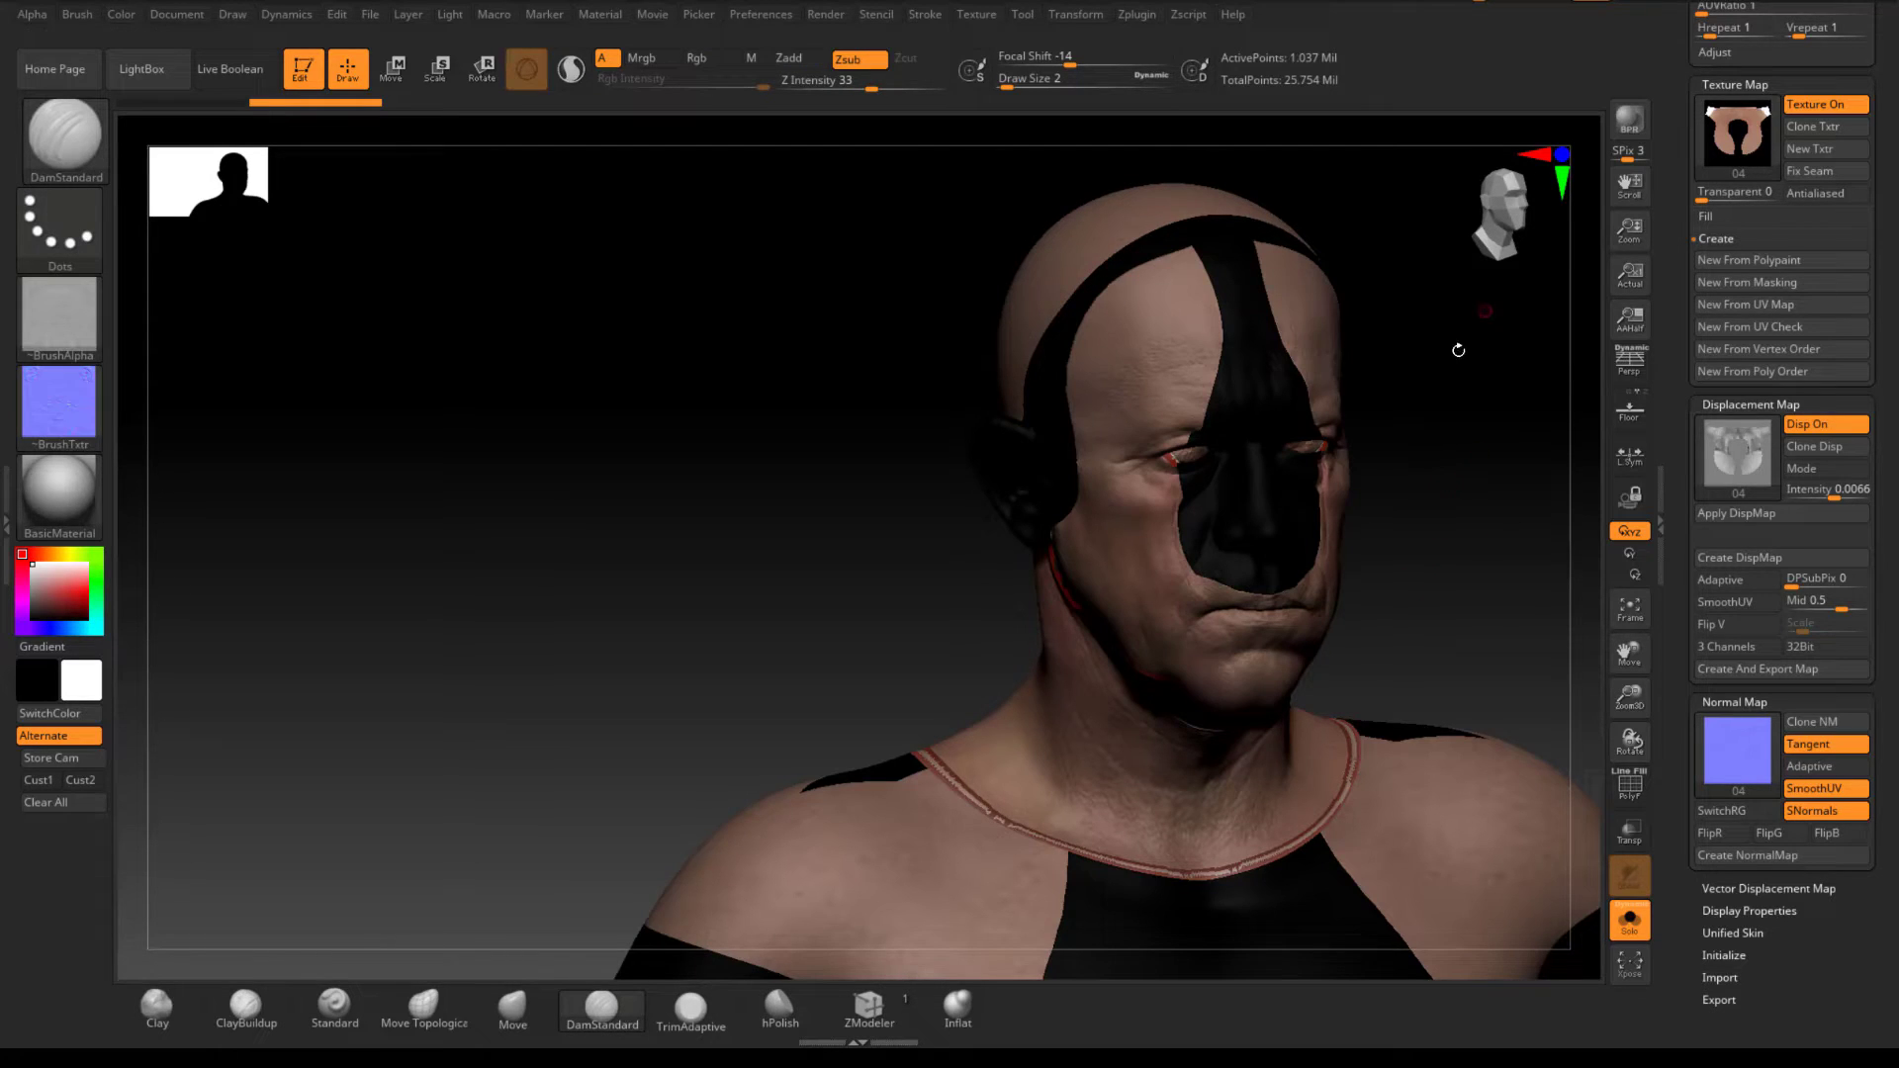
Step: Turn off the head-and-neck texture map display on the full body
{"action": "left_click", "coordinate": [1822, 104]}
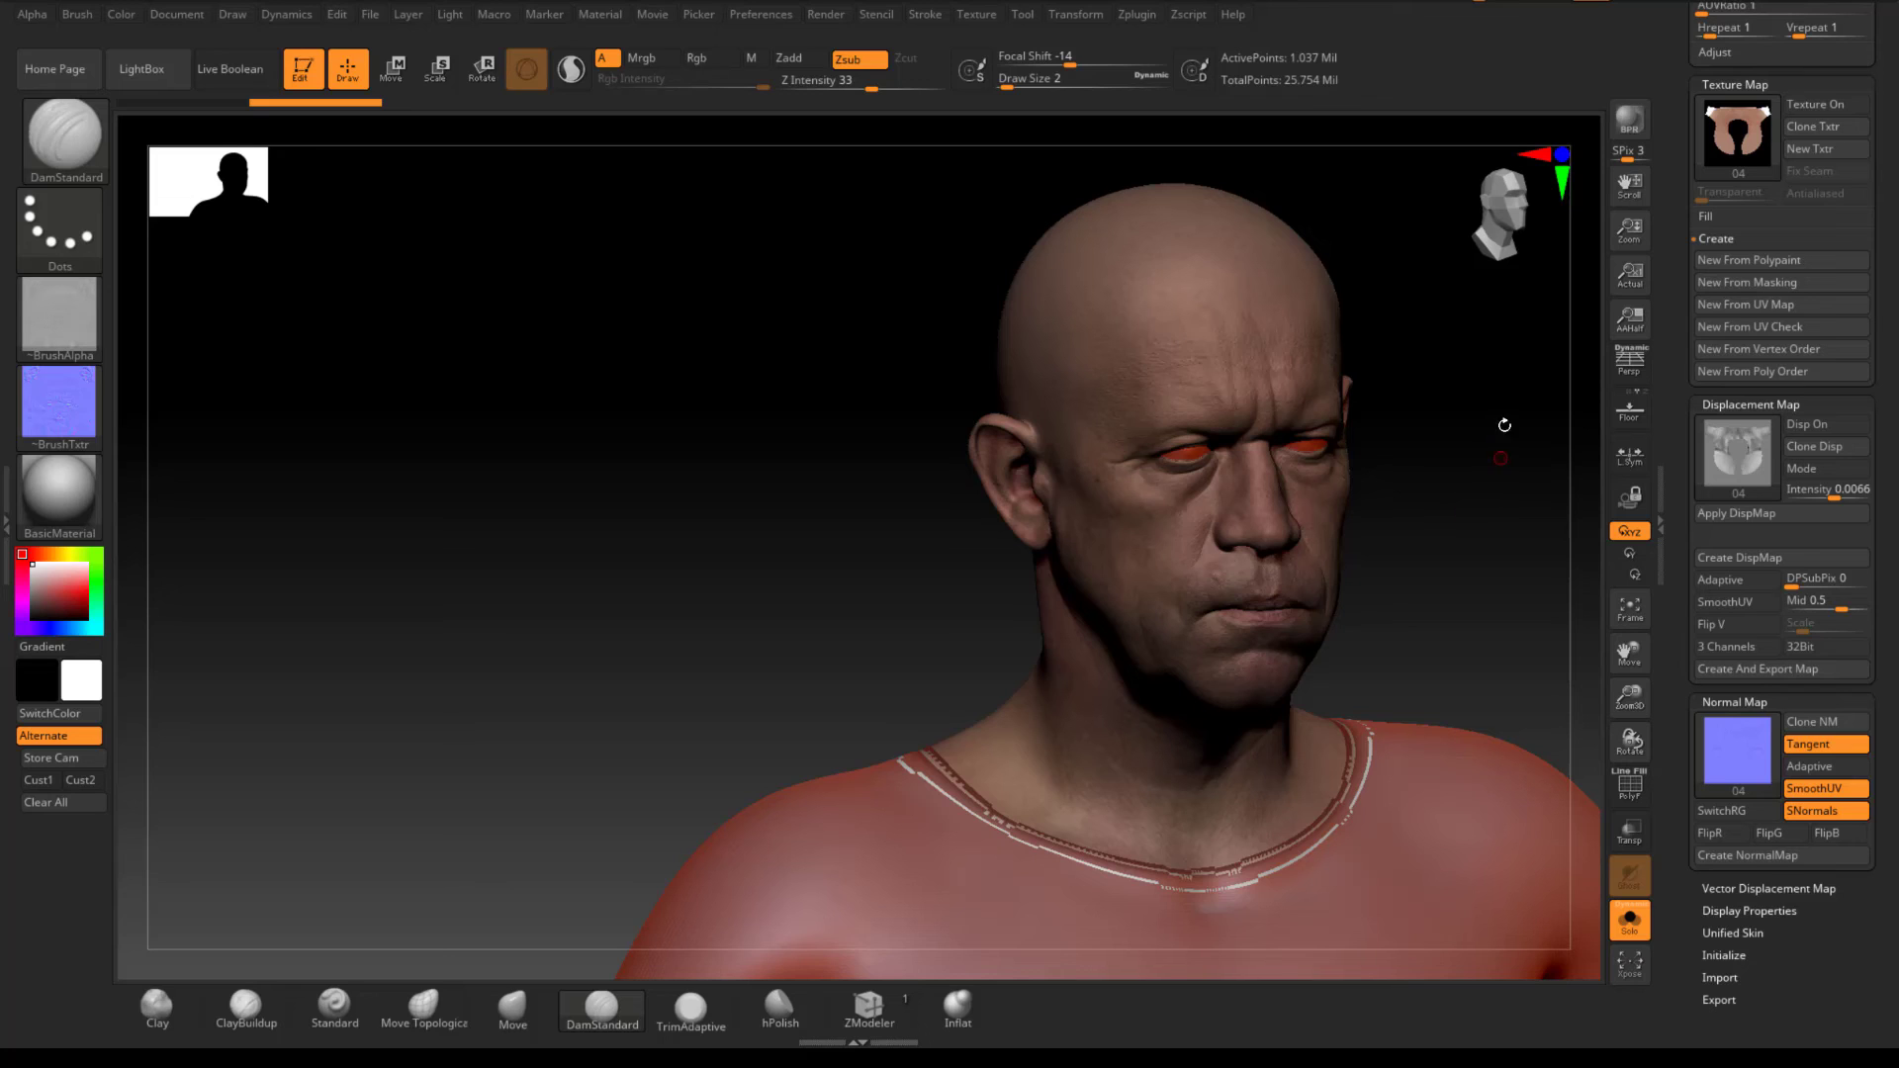
{"action": "scroll", "coordinate": [1679, 276], "scroll_direction": "up", "scroll_amount": 5}
{"action": "scroll", "coordinate": [1680, 276], "scroll_direction": "up", "scroll_amount": 2}
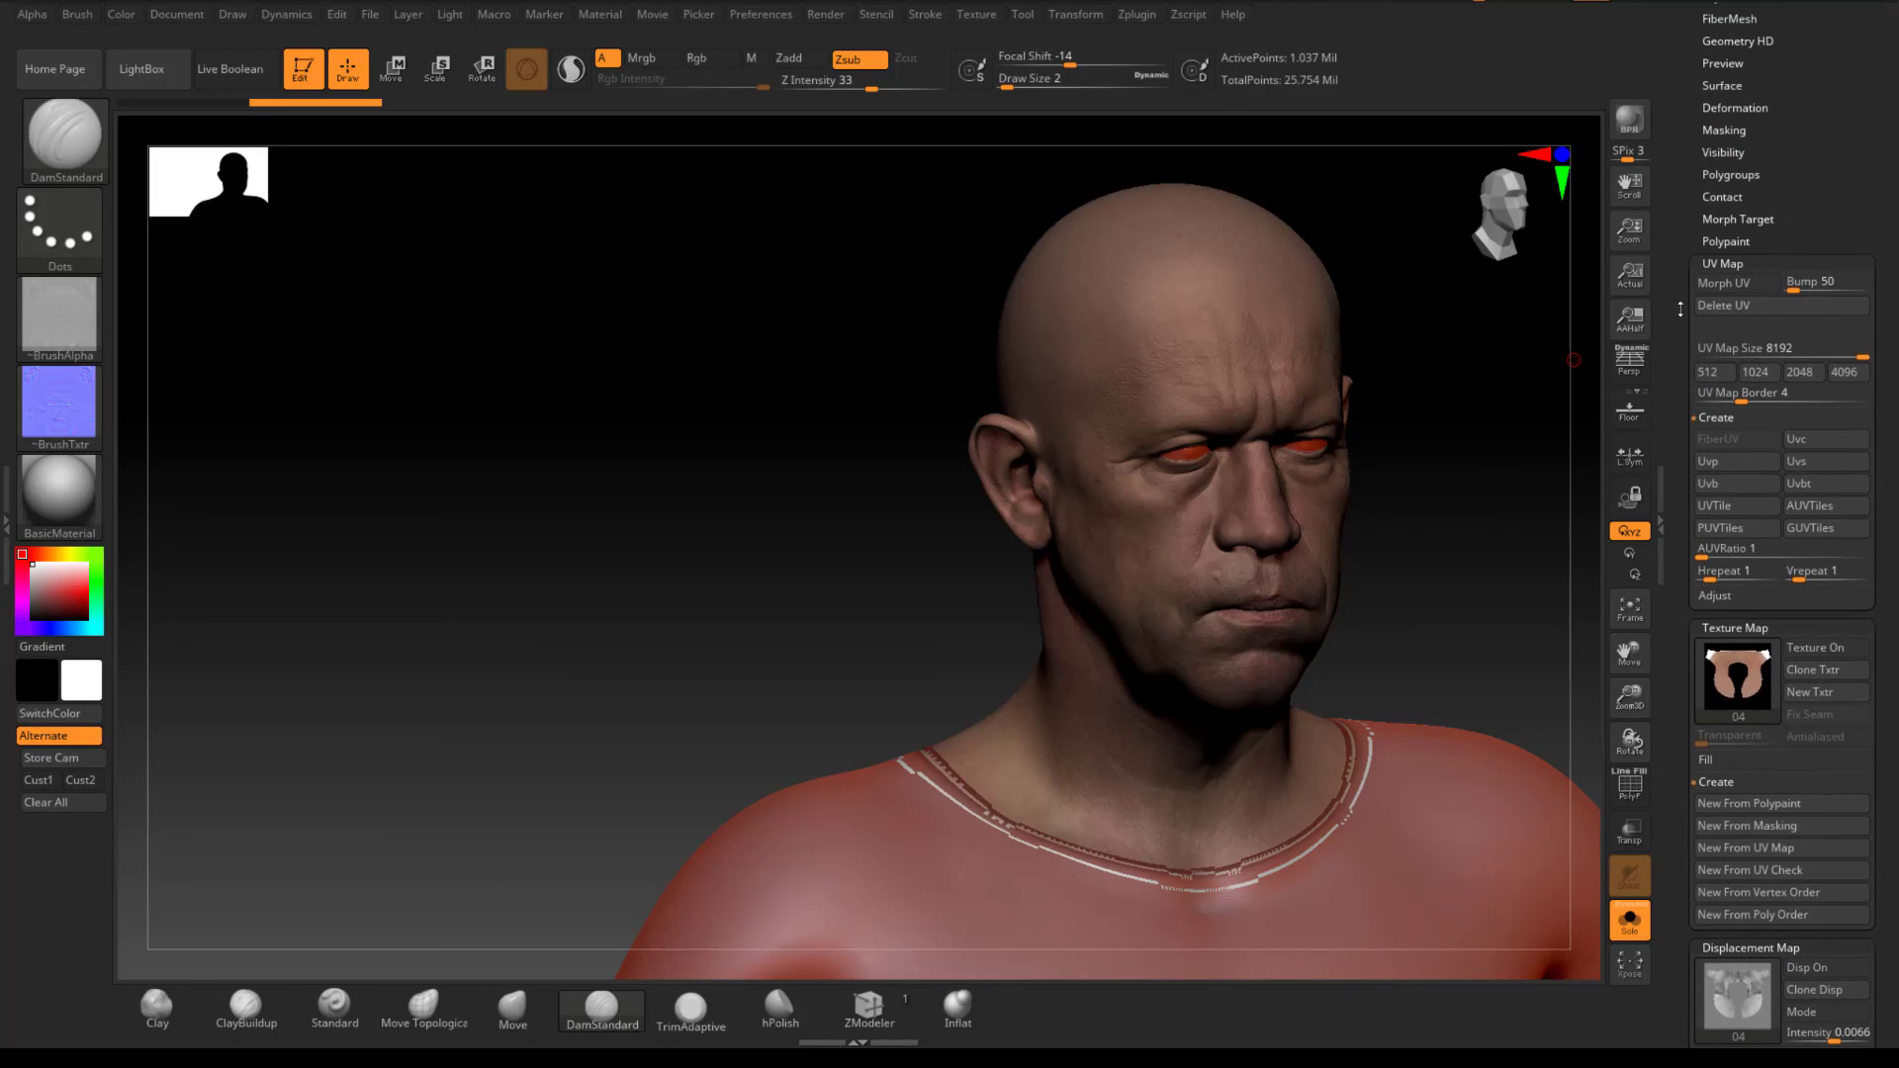